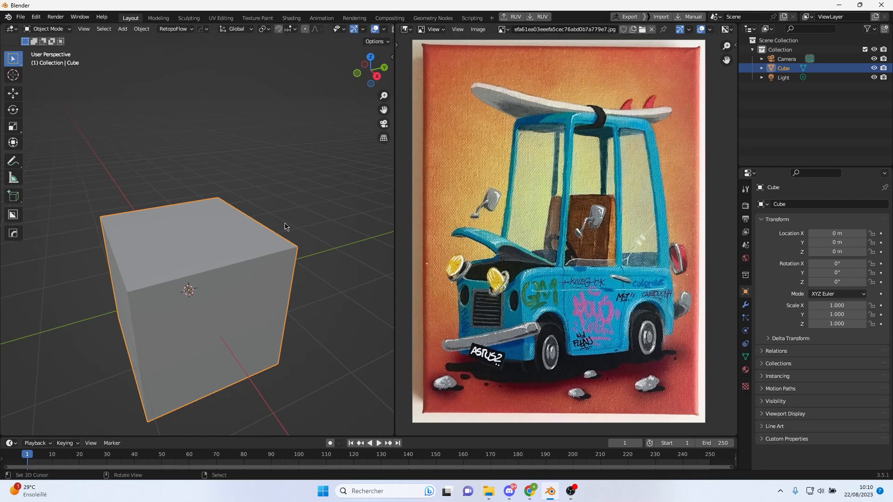
- Widen the 3D viewport slightly beside the reference image of the van
{"action": "scroll", "coordinate": [283, 224], "scroll_direction": "up", "scroll_amount": 1}
{"action": "scroll", "coordinate": [282, 226], "scroll_direction": "down", "scroll_amount": 2}
{"action": "scroll", "coordinate": [255, 267], "scroll_direction": "up", "scroll_amount": 1}
{"action": "middle_click_drag", "start_coordinate": [255, 267], "coordinate": [304, 226]}
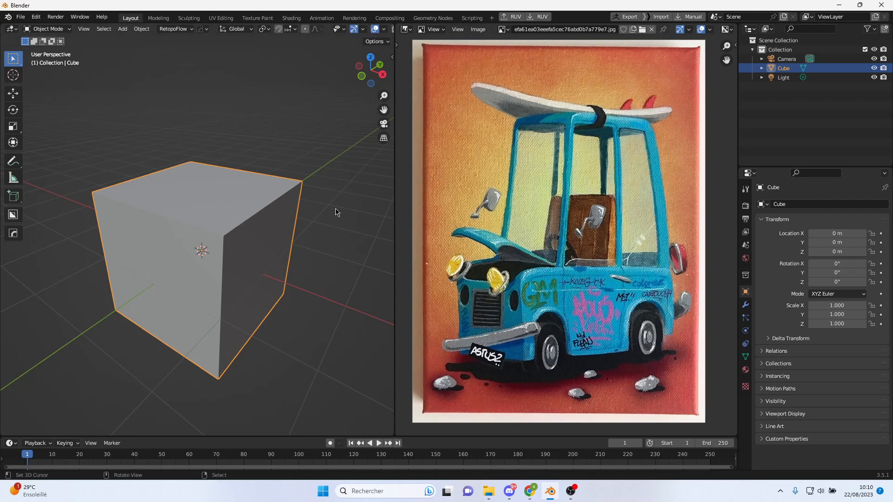
{"action": "left_click_drag", "start_coordinate": [394, 190], "coordinate": [429, 192]}
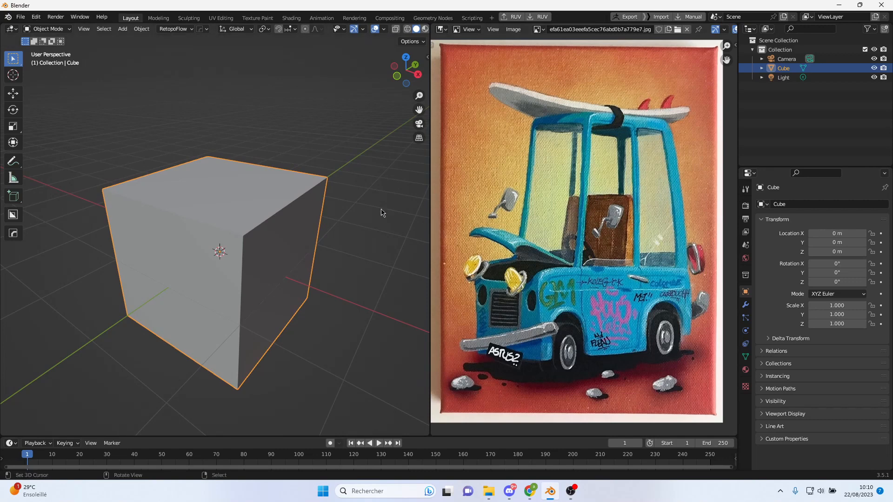
{"action": "mouse_move", "coordinate": [428, 185]}
{"action": "left_mouse_down"}
{"action": "mouse_move", "coordinate": [406, 186]}
{"action": "mouse_move", "coordinate": [417, 185]}
{"action": "left_mouse_up"}
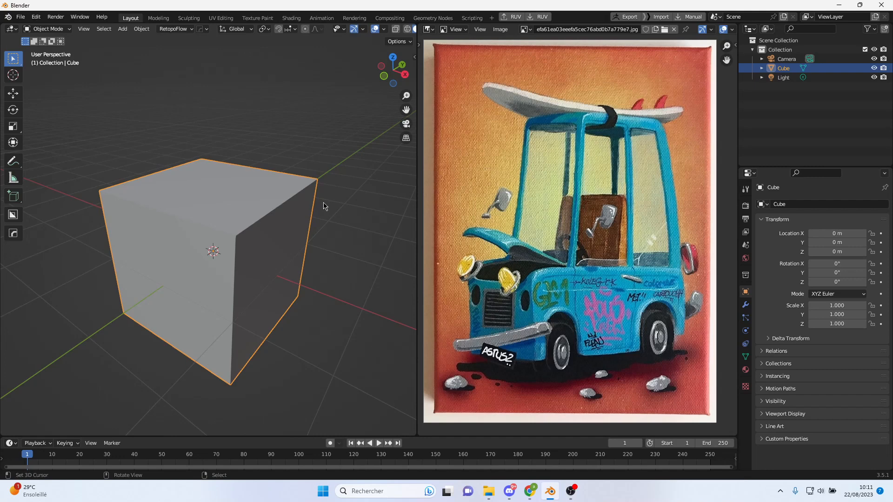
- Enlarge the 3D viewport and set its solid shading to show Cavity and Random object colors
{"action": "middle_click_drag", "start_coordinate": [293, 211], "coordinate": [680, 267]}
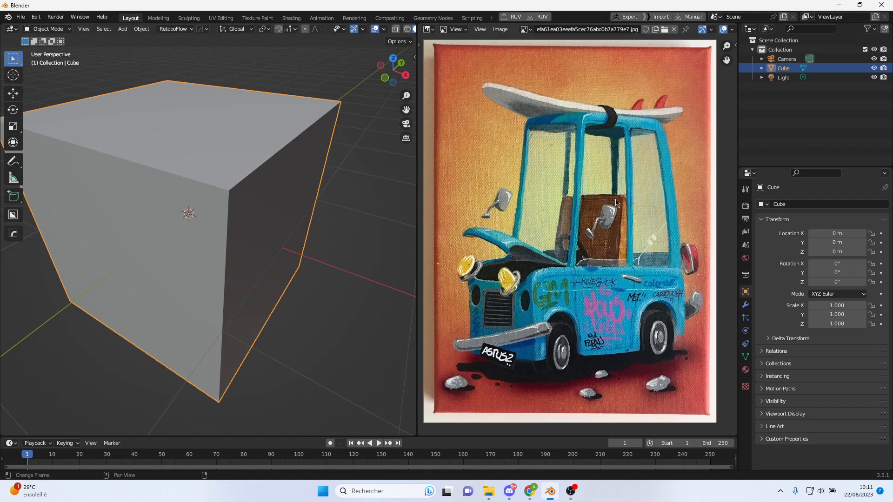
{"action": "scroll", "coordinate": [293, 211], "scroll_direction": "down", "scroll_amount": 4}
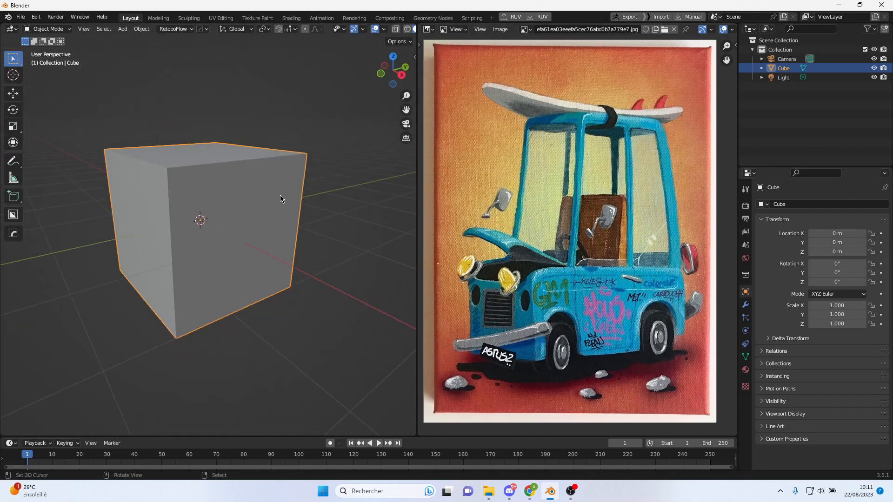
{"action": "middle_click_drag", "start_coordinate": [294, 200], "coordinate": [284, 212], "text": "shift"}
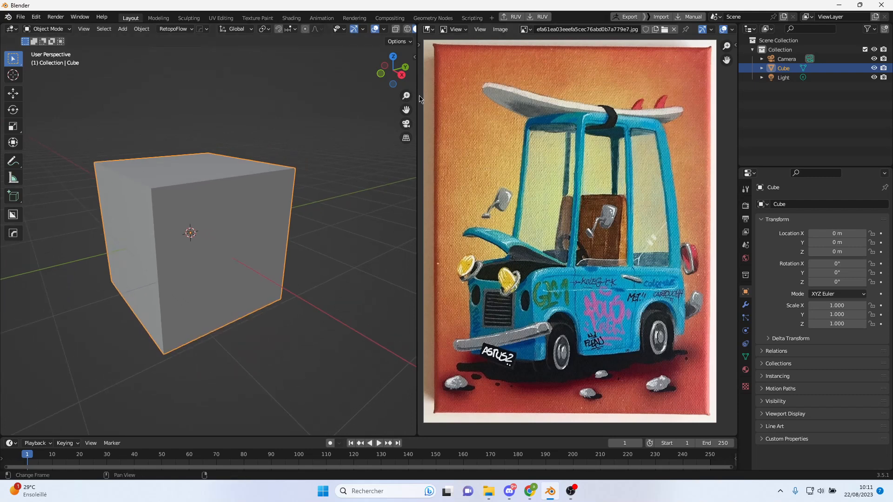
{"action": "left_click_drag", "start_coordinate": [419, 98], "coordinate": [530, 98]}
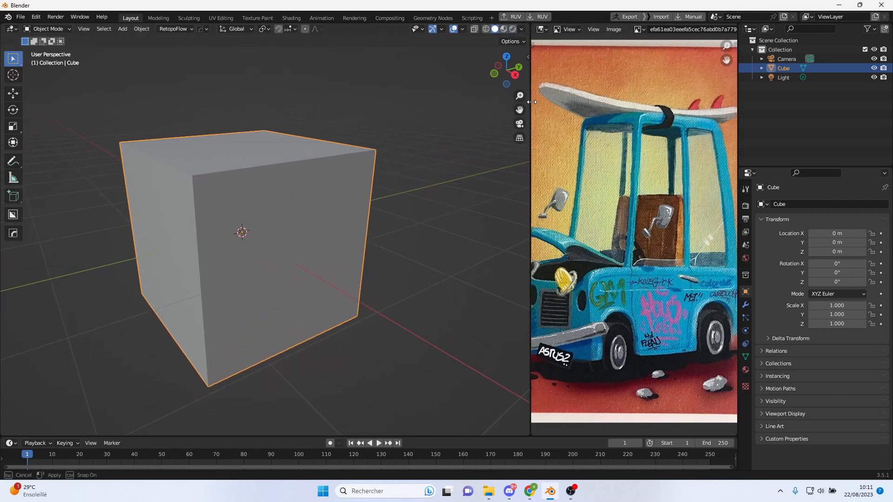
{"action": "left_click", "coordinate": [521, 29]}
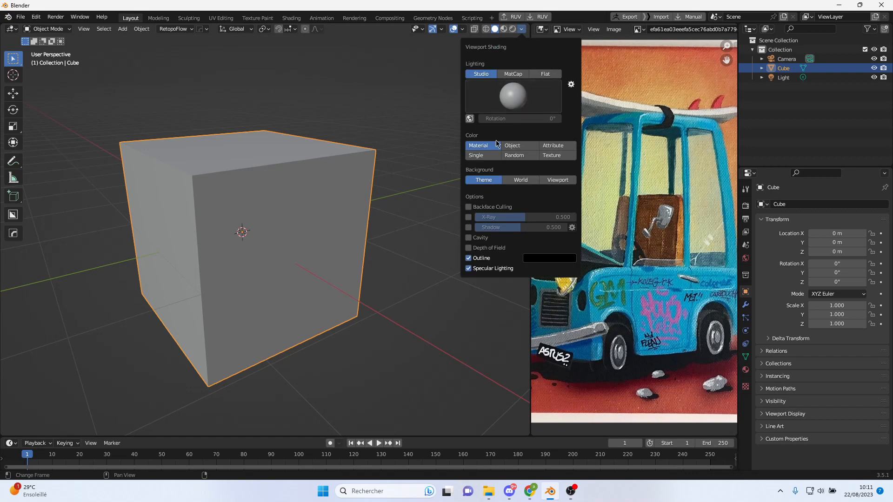
{"action": "left_click", "coordinate": [469, 238]}
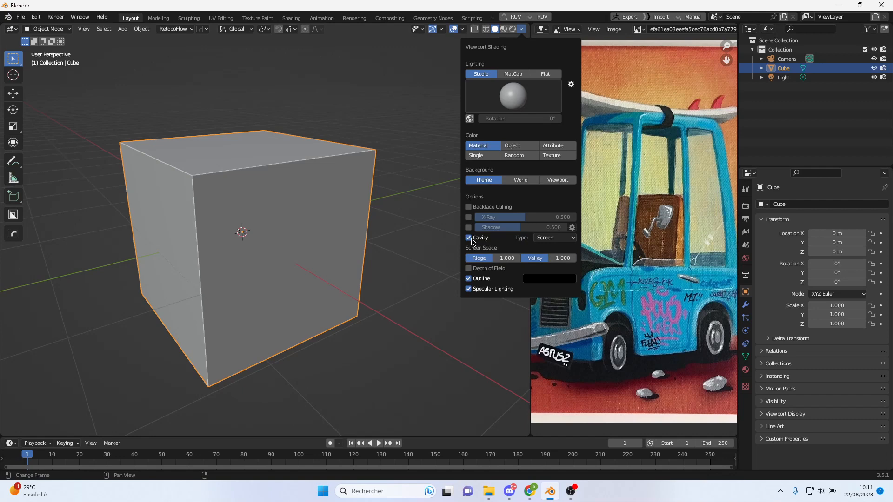
{"action": "left_click", "coordinate": [509, 157]}
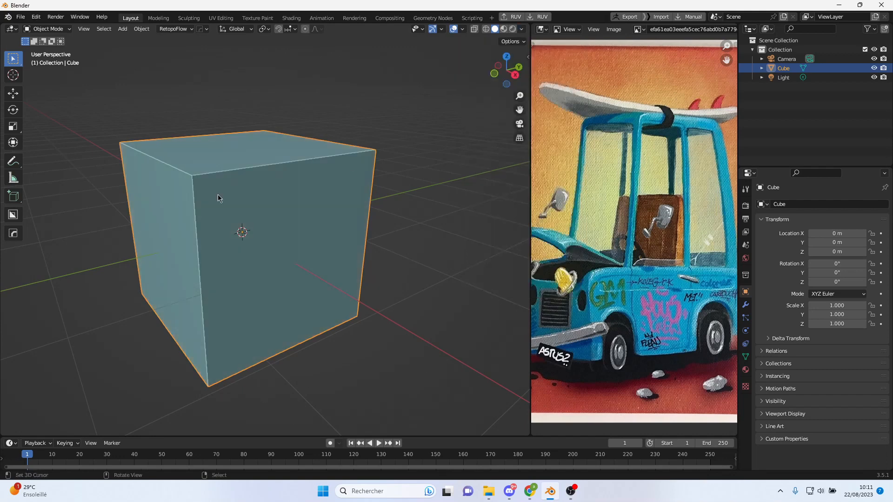
- In face editing mode, move the cube's front face outward along negative Y to about double the body's length
{"action": "key", "text": "Tab"}
{"action": "scroll", "coordinate": [395, 242], "scroll_direction": "down", "scroll_amount": 2}
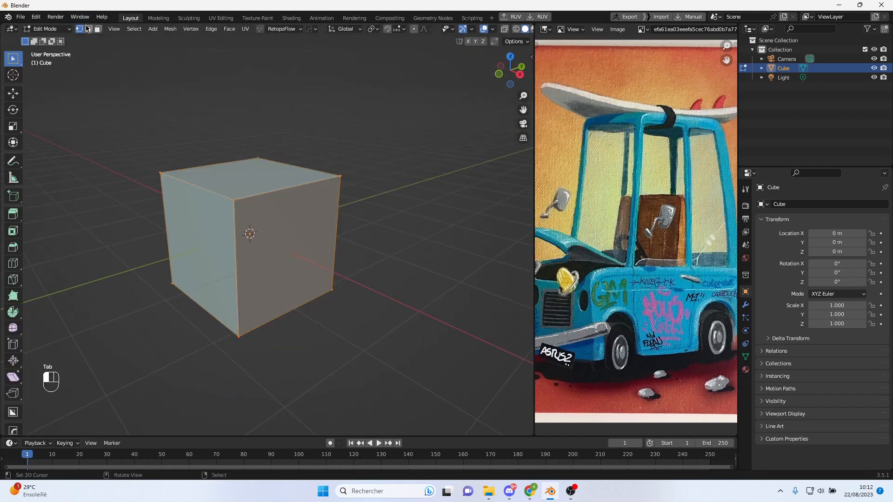
{"action": "left_click", "coordinate": [98, 28]}
{"action": "key", "text": "alt+a"}
{"action": "middle_click_drag", "start_coordinate": [288, 232], "coordinate": [239, 240]}
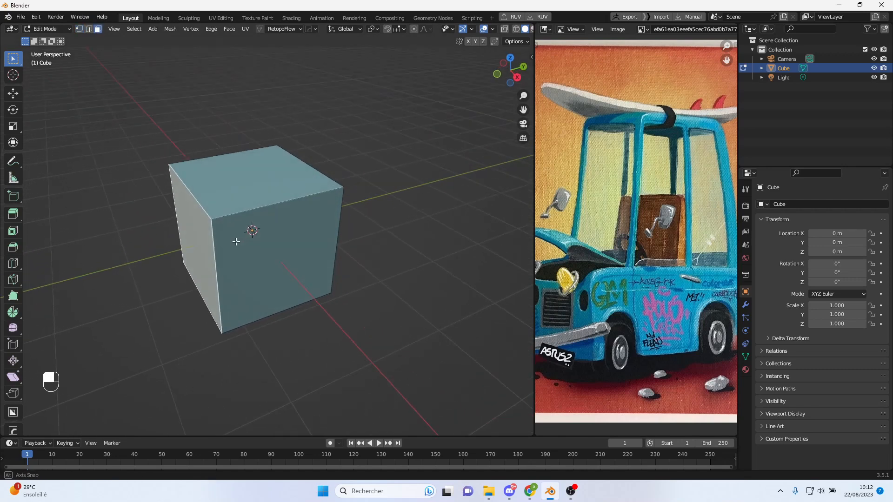
{"action": "key", "text": "g"}
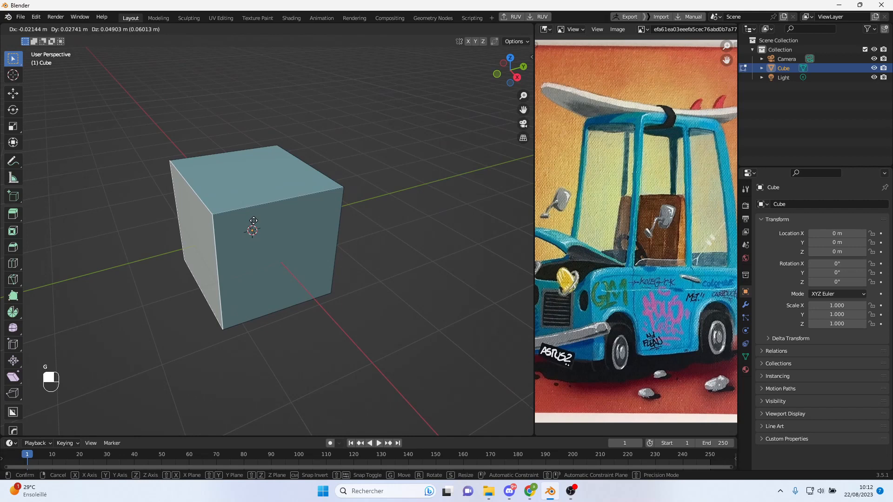
{"action": "key", "text": "y"}
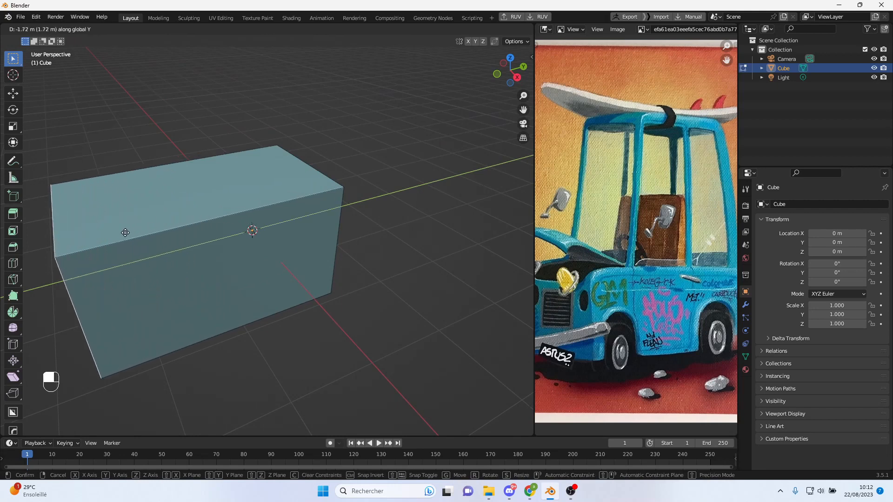
{"action": "left_click", "coordinate": [95, 237]}
- Widen the image area to show the whole reference, and raise the box's top face slightly along Z
{"action": "middle_click_drag", "start_coordinate": [217, 251], "coordinate": [193, 223], "text": "alt"}
{"action": "middle_click_drag", "start_coordinate": [257, 230], "coordinate": [474, 219], "text": "shift"}
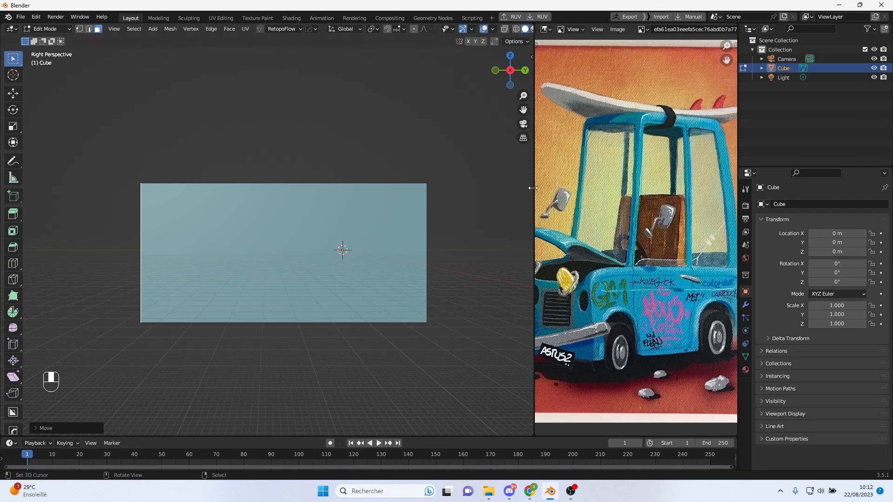
{"action": "left_click_drag", "start_coordinate": [533, 188], "coordinate": [440, 188]}
{"action": "middle_click_drag", "start_coordinate": [261, 214], "coordinate": [243, 194]}
{"action": "key", "text": "KP_3"}
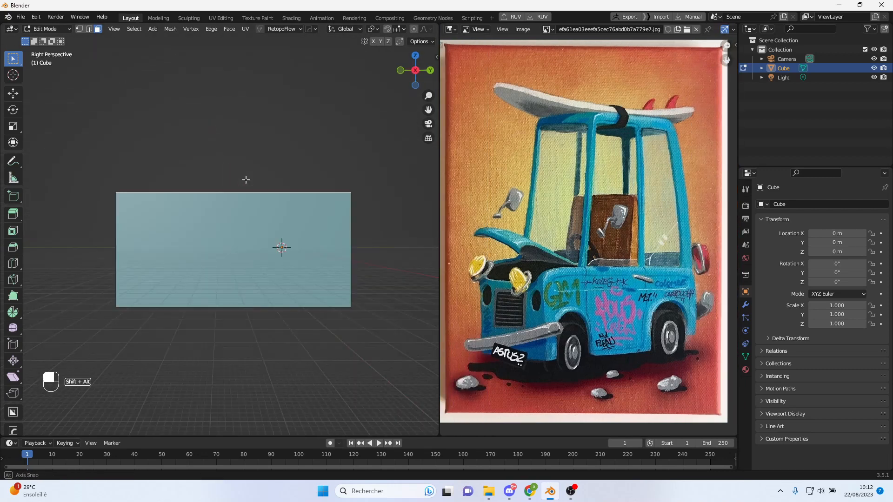
{"action": "key", "text": "g"}
{"action": "key", "text": "z"}
{"action": "left_click", "coordinate": [256, 215]}
- Add one centered loop cut across the box, dividing its length into front and rear halves
{"action": "mouse_move", "coordinate": [256, 216]}
{"action": "middle_mouse_down"}
{"action": "mouse_move", "coordinate": [257, 201]}
{"action": "mouse_move", "coordinate": [263, 207]}
{"action": "middle_mouse_up"}
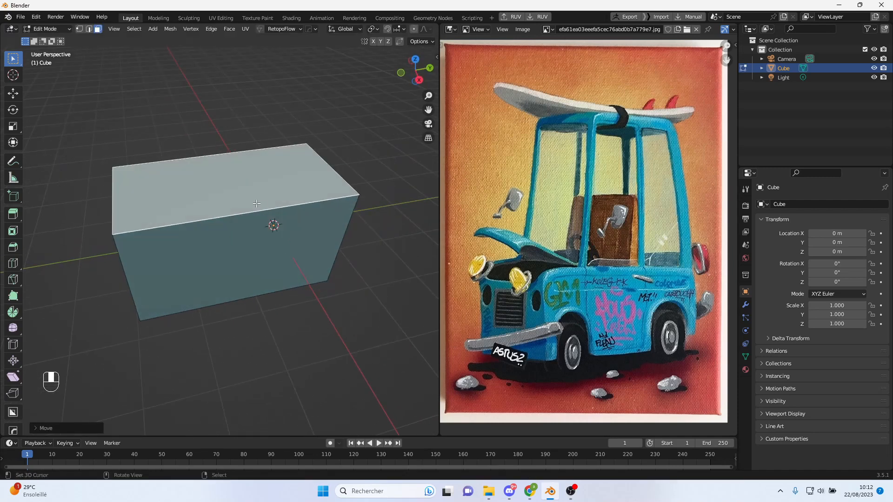
{"action": "middle_click_drag", "start_coordinate": [219, 161], "coordinate": [257, 236]}
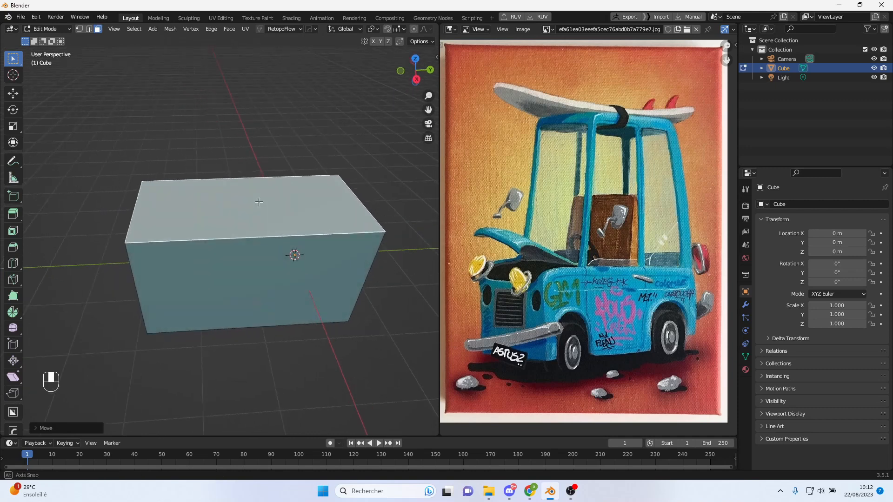
{"action": "middle_click_drag", "start_coordinate": [256, 301], "coordinate": [292, 249]}
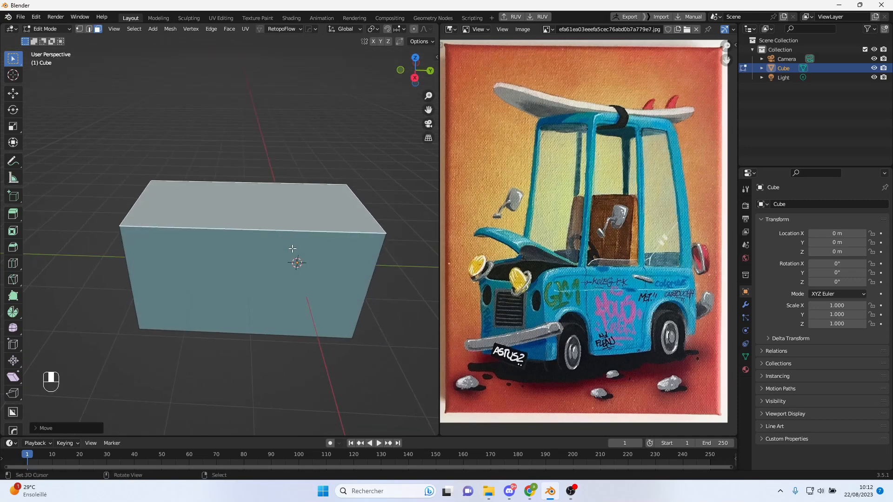
{"action": "key", "text": "ctrl+r"}
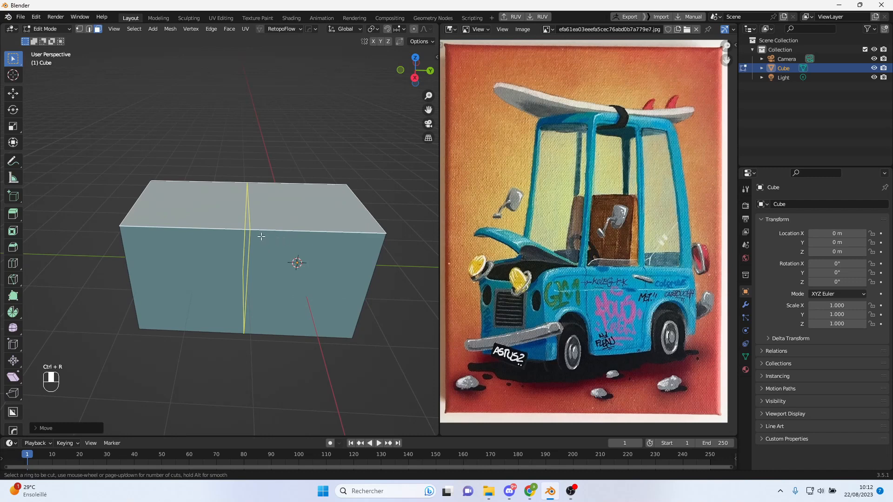
{"action": "left_click", "coordinate": [261, 237]}
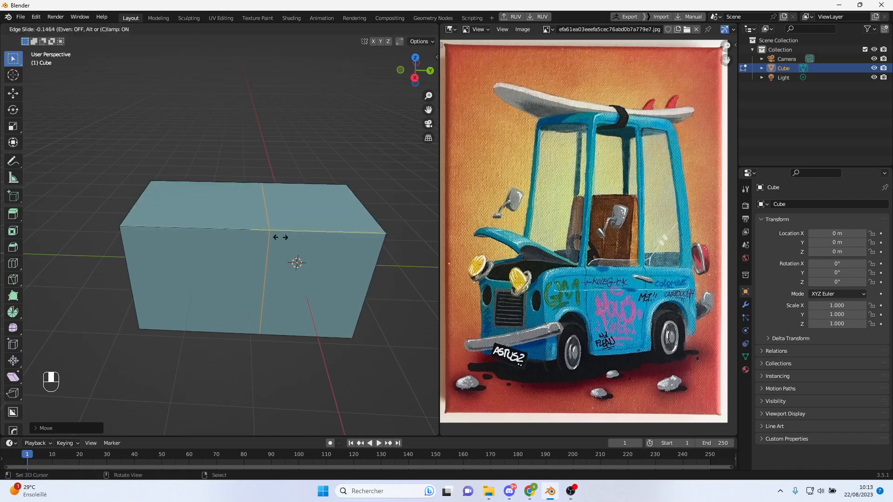
{"action": "right_click", "coordinate": [277, 240]}
- Extrude the rear half's top face upward to form a tall cabin block
{"action": "left_click", "coordinate": [305, 210]}
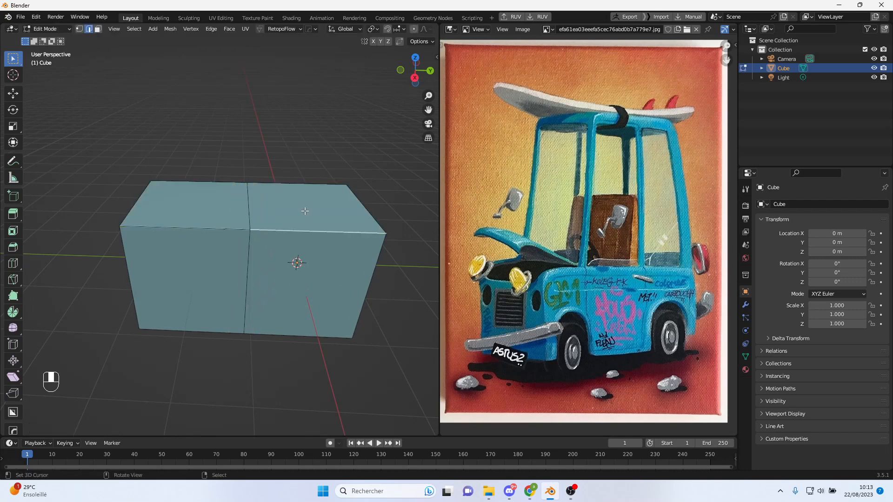
{"action": "key", "text": "3"}
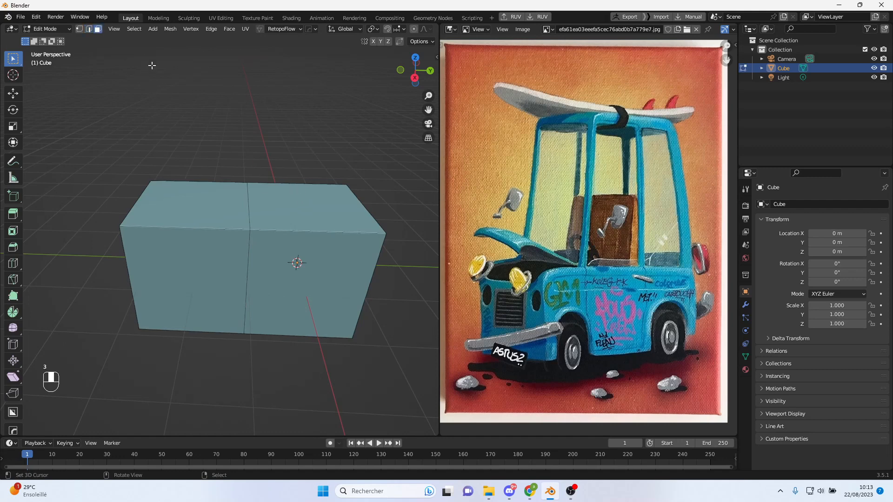
{"action": "left_click", "coordinate": [318, 213]}
{"action": "middle_click_drag", "start_coordinate": [356, 248], "coordinate": [356, 230]}
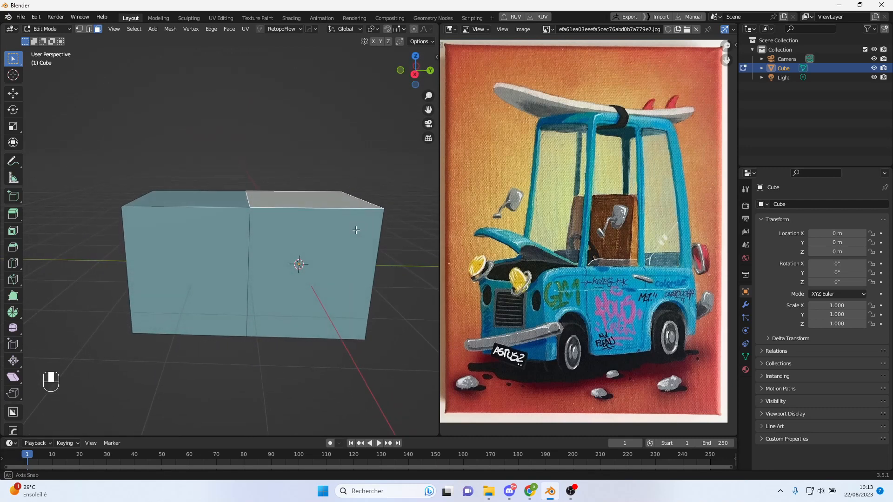
{"action": "key", "text": "e"}
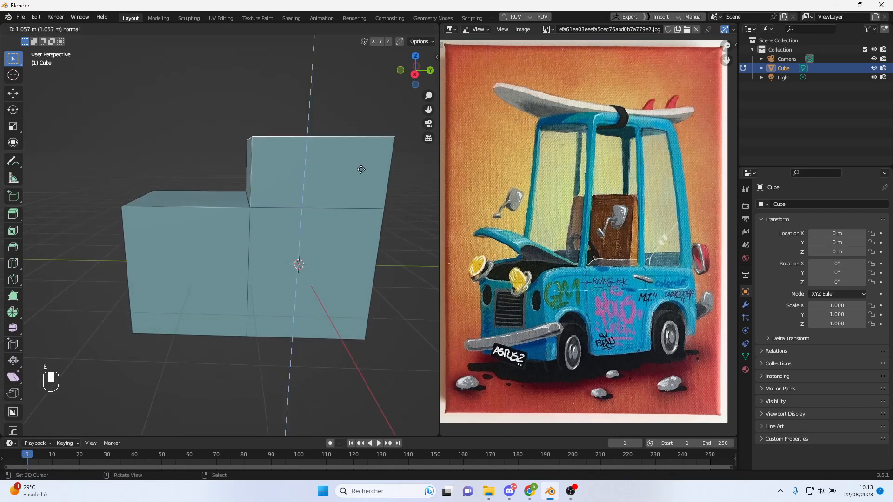
{"action": "left_click", "coordinate": [375, 82]}
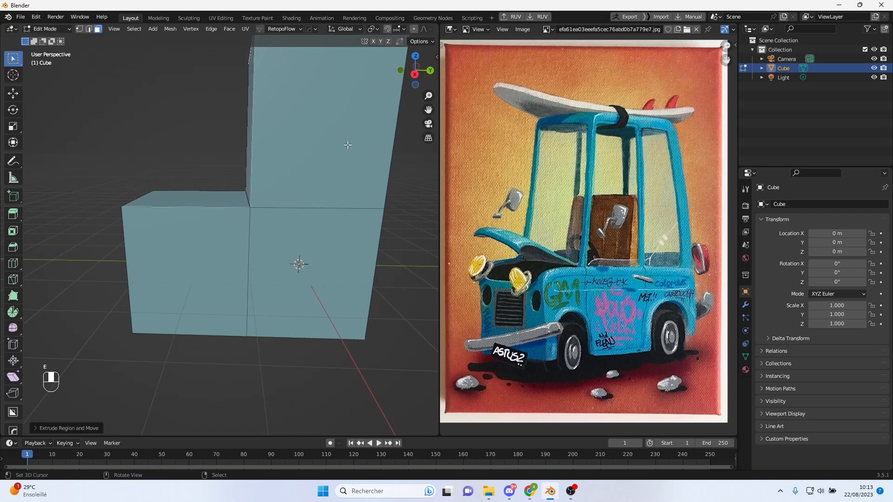
- Move the lower body's middle edge loop about 0.7 m toward the front along Y in the right orthographic view, slanting the windshield
{"action": "scroll", "coordinate": [350, 140], "scroll_direction": "down", "scroll_amount": 3}
{"action": "middle_click_drag", "start_coordinate": [311, 187], "coordinate": [217, 229], "text": "shift"}
{"action": "scroll", "coordinate": [228, 251], "scroll_direction": "up", "scroll_amount": 1}
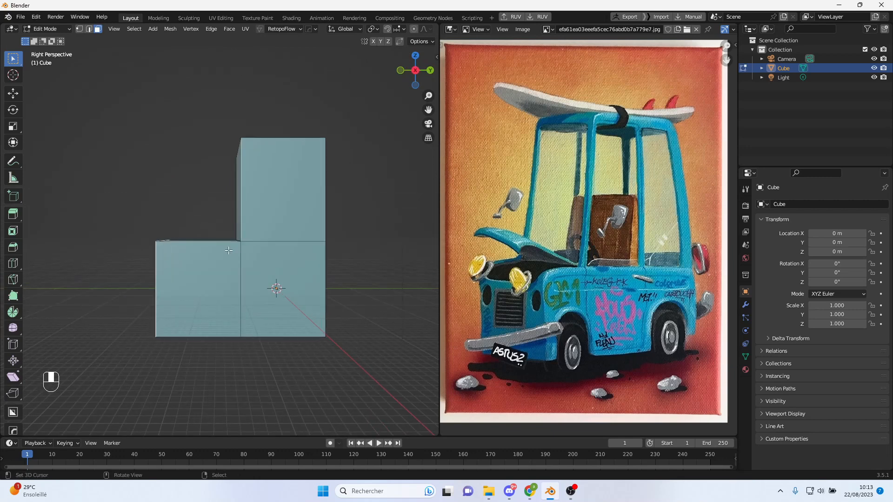
{"action": "left_click", "coordinate": [91, 29]}
{"action": "left_click", "coordinate": [241, 263], "text": "alt+shift"}
{"action": "middle_click_drag", "start_coordinate": [241, 262], "coordinate": [196, 221]}
{"action": "left_click", "coordinate": [248, 250], "text": "alt+shift"}
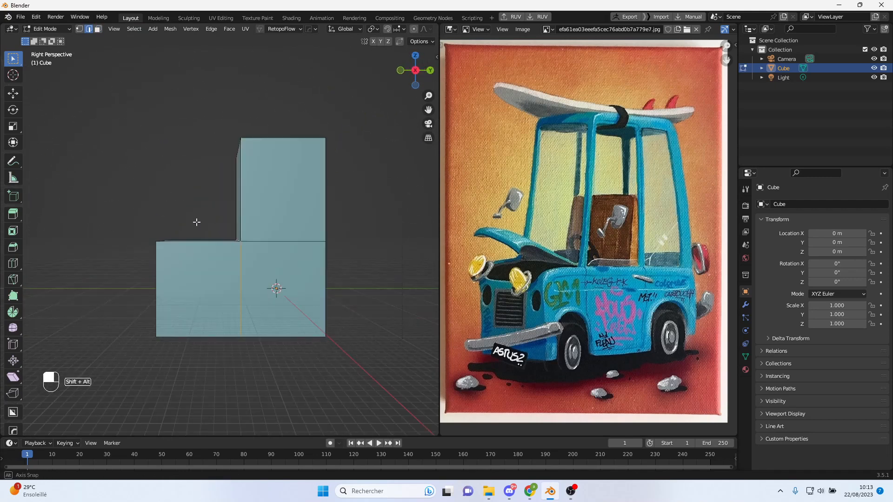
{"action": "middle_click_drag", "start_coordinate": [304, 237], "coordinate": [307, 236]}
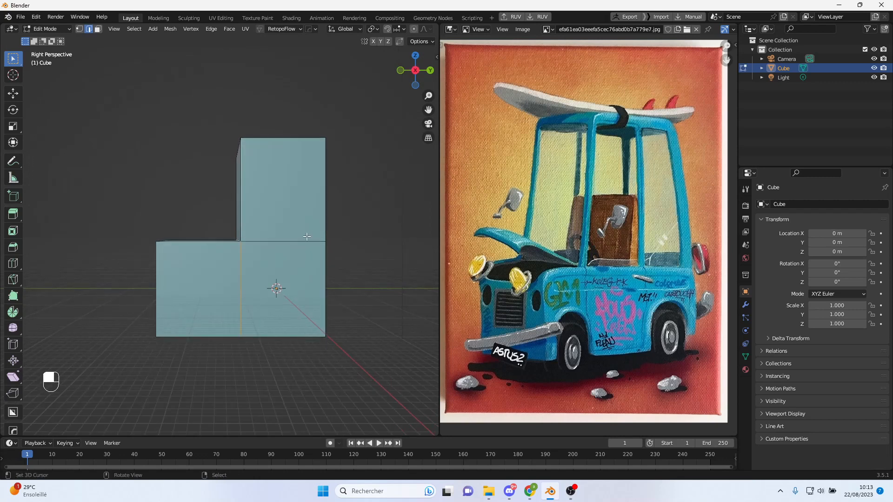
{"action": "key", "text": "KP_5"}
{"action": "scroll", "coordinate": [307, 237], "scroll_direction": "up", "scroll_amount": 1}
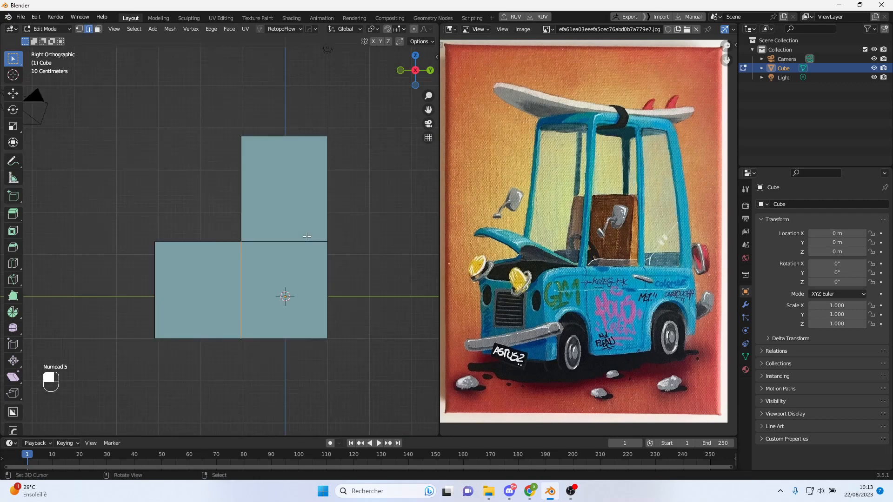
{"action": "key", "text": "g"}
{"action": "key", "text": "y"}
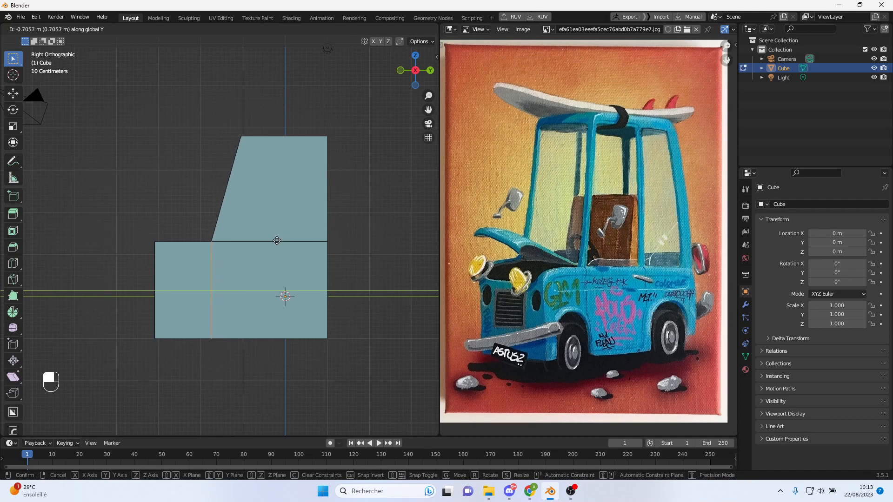
{"action": "left_click", "coordinate": [276, 240]}
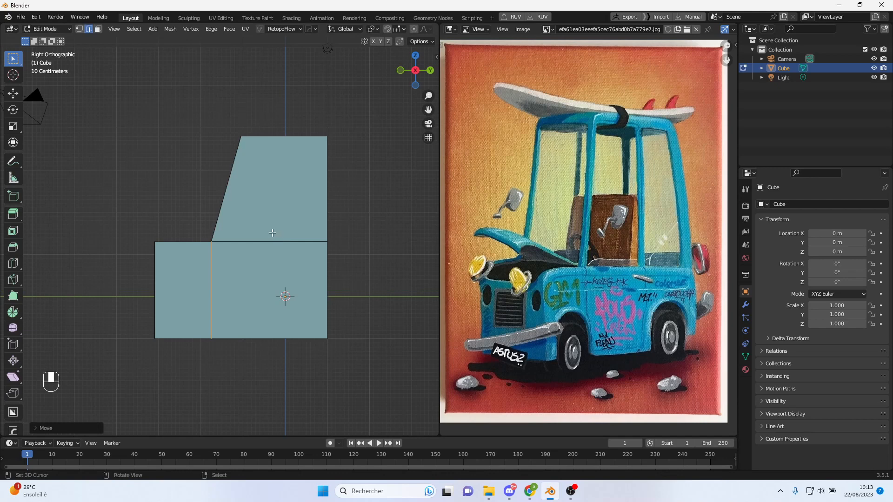
- Move the cabin's top front edge about 0.6 m toward the front along Y, making the windshield nearly vertical
{"action": "middle_click_drag", "start_coordinate": [277, 240], "coordinate": [280, 222]}
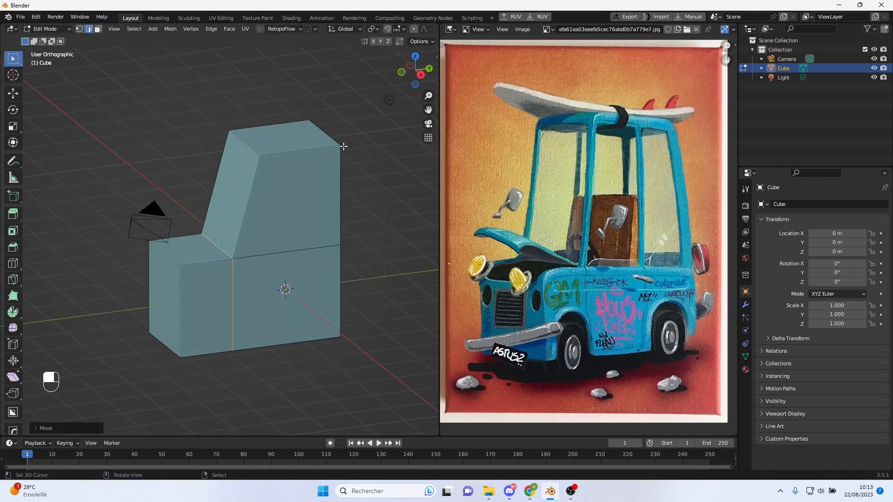
{"action": "middle_click_drag", "start_coordinate": [335, 167], "coordinate": [312, 146], "text": "alt"}
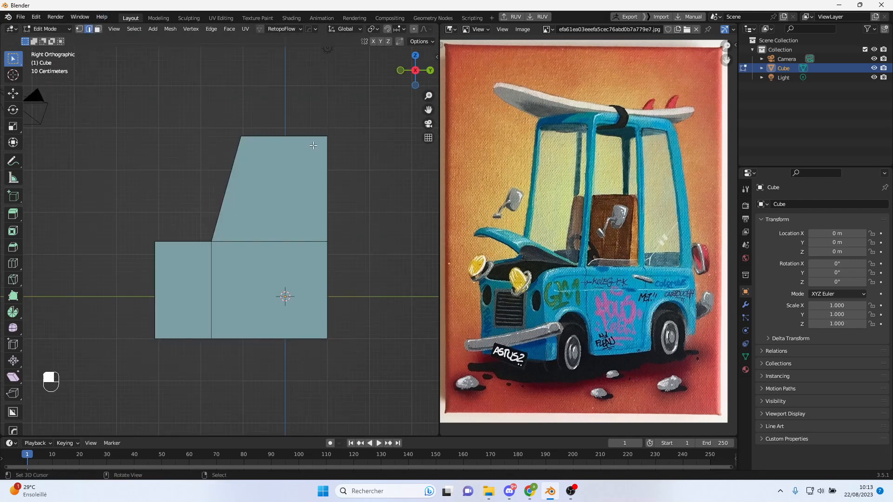
{"action": "key", "text": "g"}
{"action": "key", "text": "y"}
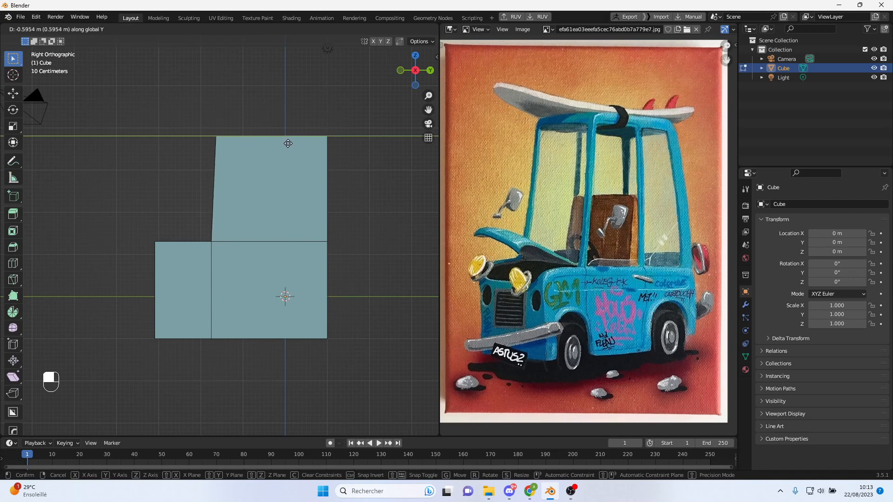
{"action": "left_click", "coordinate": [287, 143]}
- Raise the cabin's roof face about 1 m along Z in the right orthographic view
{"action": "middle_click_drag", "start_coordinate": [302, 148], "coordinate": [302, 156]}
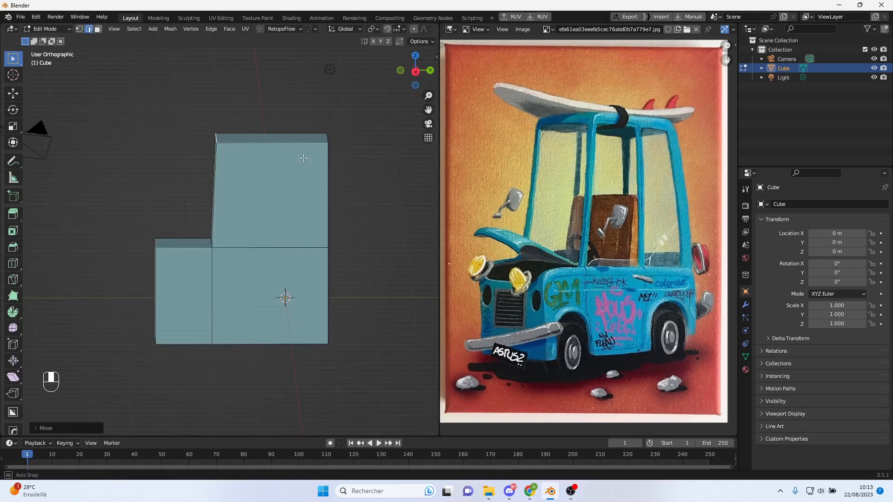
{"action": "right_click", "coordinate": [282, 134]}
{"action": "middle_click_drag", "start_coordinate": [282, 134], "coordinate": [287, 133], "text": "alt"}
{"action": "key", "text": "g"}
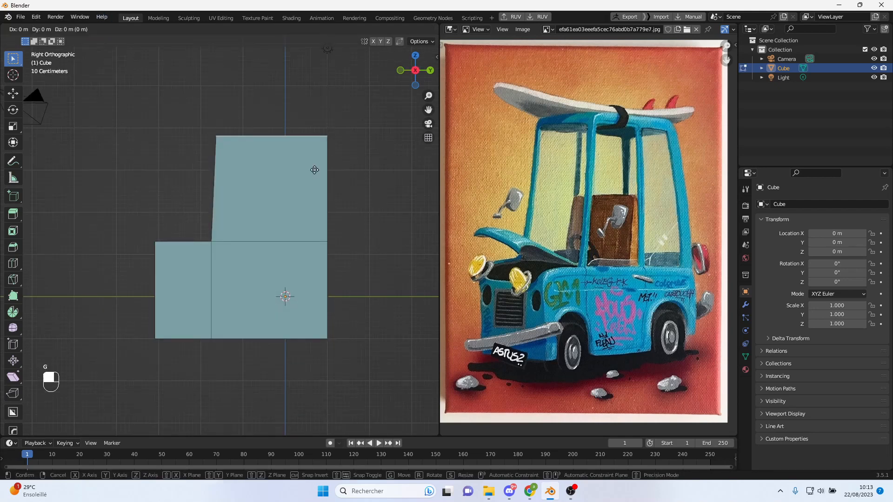
{"action": "key", "text": "z"}
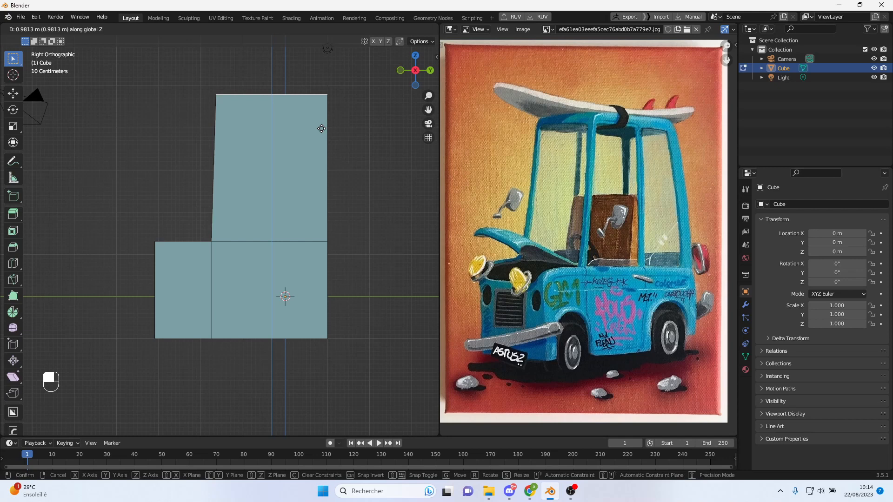
{"action": "left_click", "coordinate": [321, 128]}
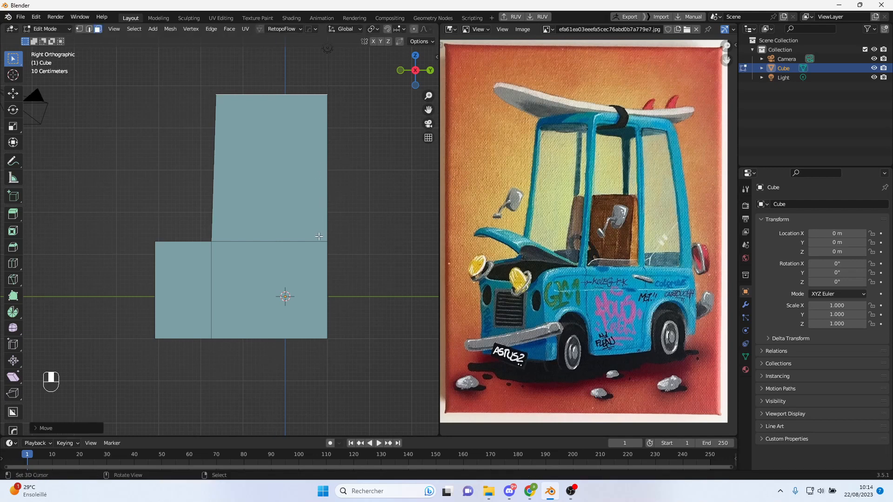
- Leave mesh editing and add a Solidify modifier to the van body
{"action": "mouse_move", "coordinate": [223, 242]}
{"action": "middle_mouse_down"}
{"action": "mouse_move", "coordinate": [241, 250]}
{"action": "mouse_move", "coordinate": [231, 252]}
{"action": "middle_mouse_up"}
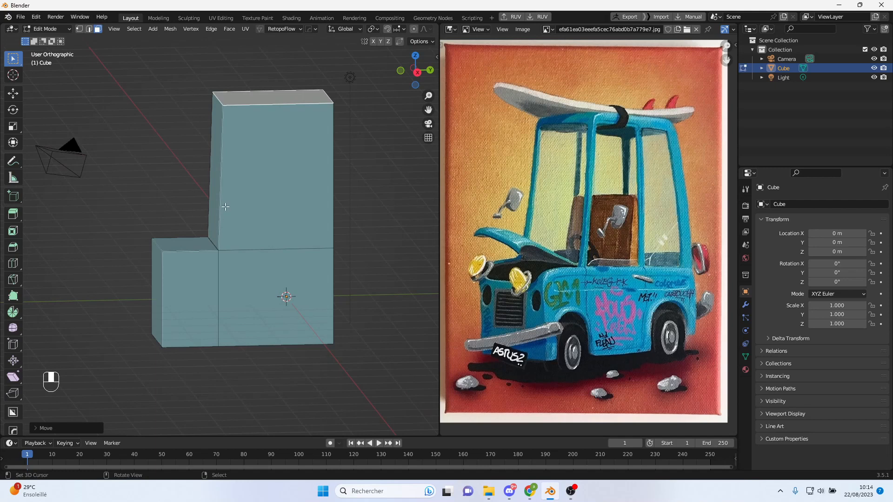
{"action": "key", "text": "Tab"}
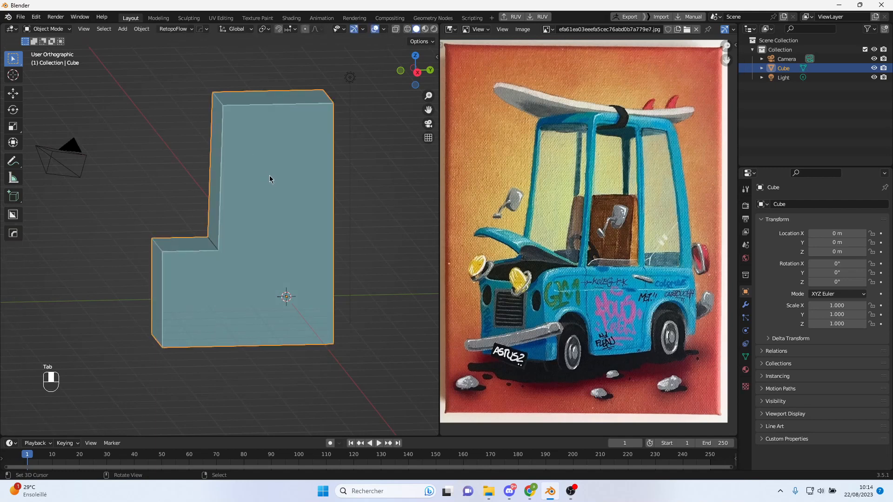
{"action": "left_click", "coordinate": [745, 304]}
{"action": "left_click", "coordinate": [791, 211]}
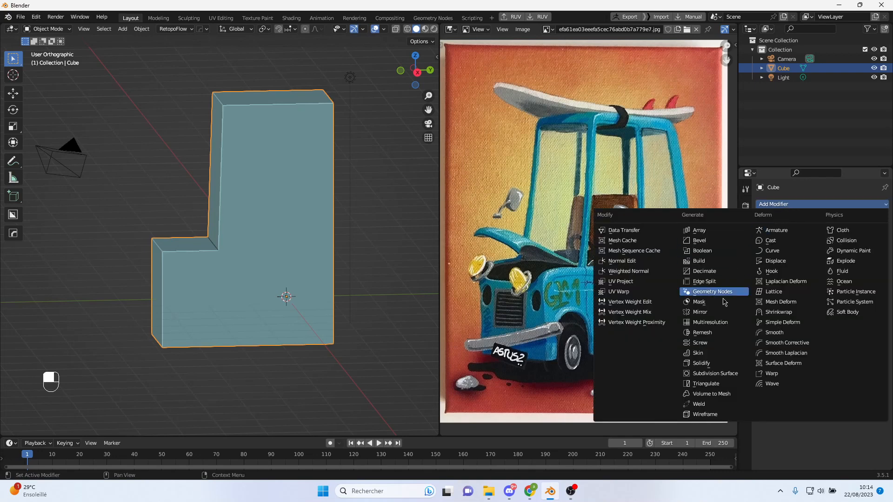
{"action": "left_click", "coordinate": [718, 363]}
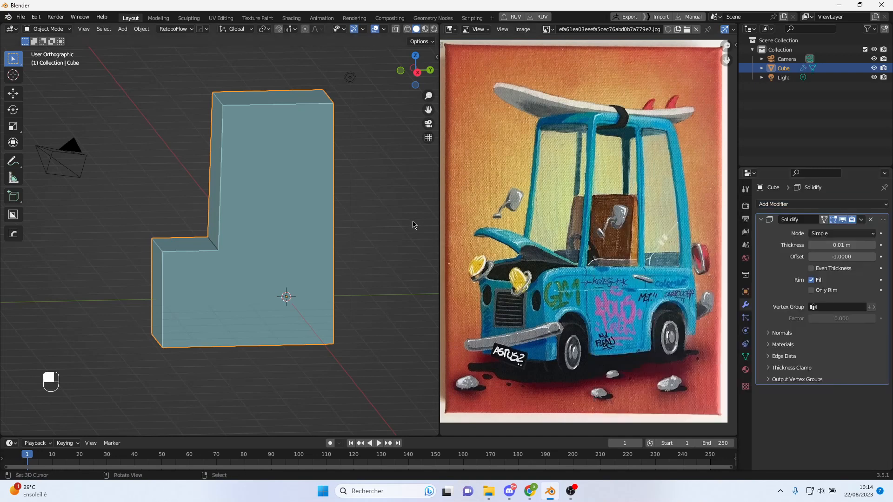
- Increase the body's Solidify thickness using see-through wireframe display to judge the walls, and collapse the modifier's settings
{"action": "middle_click_drag", "start_coordinate": [292, 174], "coordinate": [321, 172]}
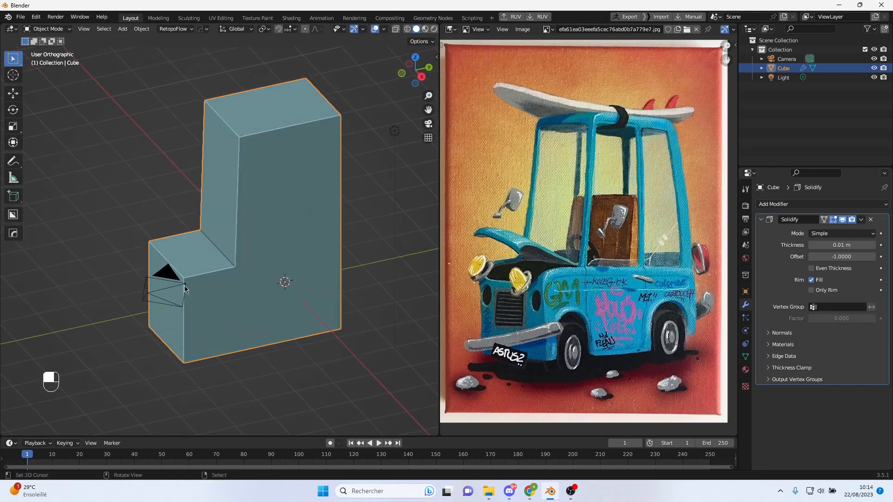
{"action": "left_click", "coordinate": [396, 29]}
{"action": "scroll", "coordinate": [322, 158], "scroll_direction": "up", "scroll_amount": 3}
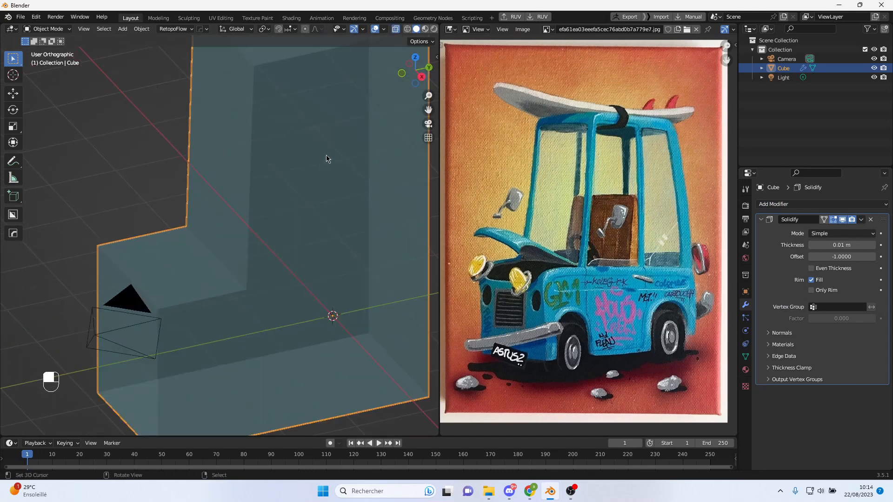
{"action": "middle_click_drag", "start_coordinate": [322, 159], "coordinate": [295, 255], "text": "shift"}
{"action": "scroll", "coordinate": [295, 255], "scroll_direction": "up", "scroll_amount": 2}
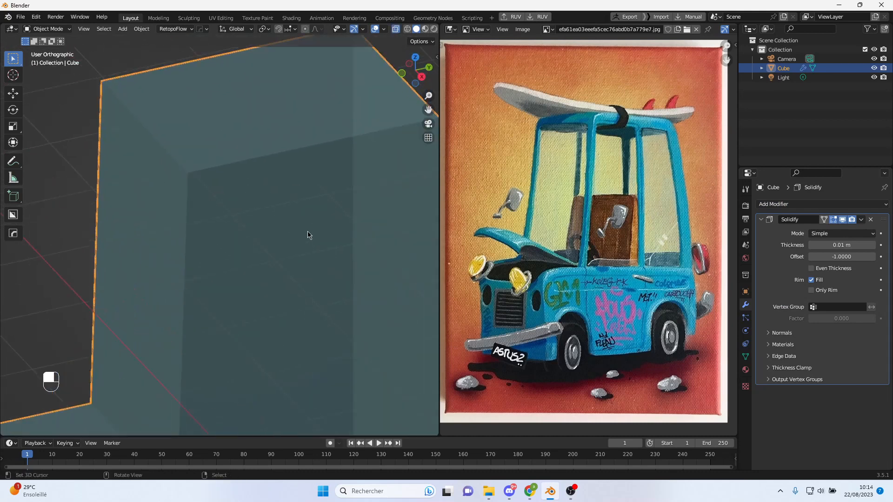
{"action": "left_click", "coordinate": [407, 29]}
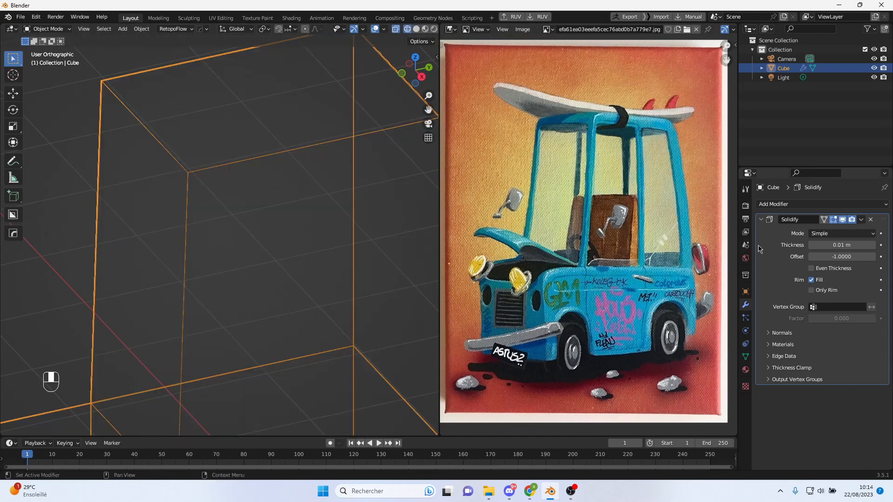
{"action": "mouse_move", "coordinate": [842, 245]}
{"action": "left_mouse_down"}
{"action": "mouse_move", "coordinate": [872, 244]}
{"action": "mouse_move", "coordinate": [859, 245]}
{"action": "left_mouse_up"}
{"action": "scroll", "coordinate": [309, 258], "scroll_direction": "down", "scroll_amount": 4}
{"action": "middle_click_drag", "start_coordinate": [297, 259], "coordinate": [253, 239]}
{"action": "middle_click_drag", "start_coordinate": [344, 249], "coordinate": [394, 241], "text": "shift"}
{"action": "left_click", "coordinate": [766, 224]}
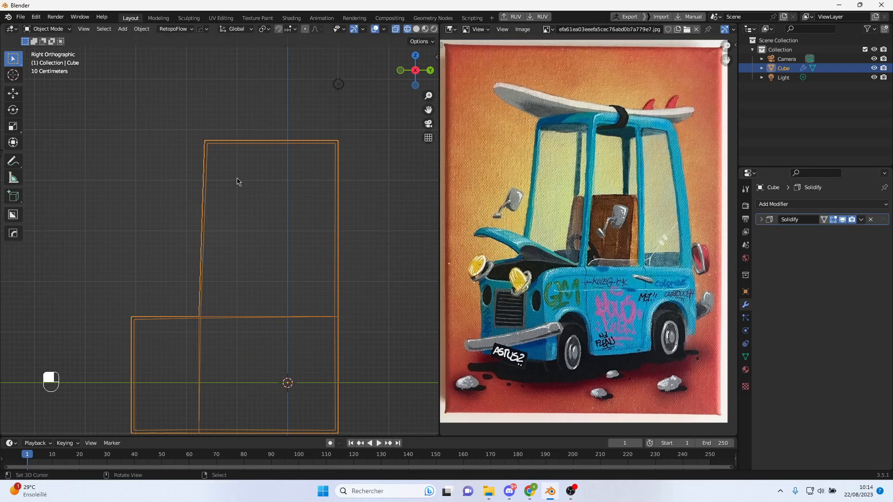
- Return the viewport to opaque solid shading and delete the camera from the scene
{"action": "scroll", "coordinate": [237, 182], "scroll_direction": "down", "scroll_amount": 2}
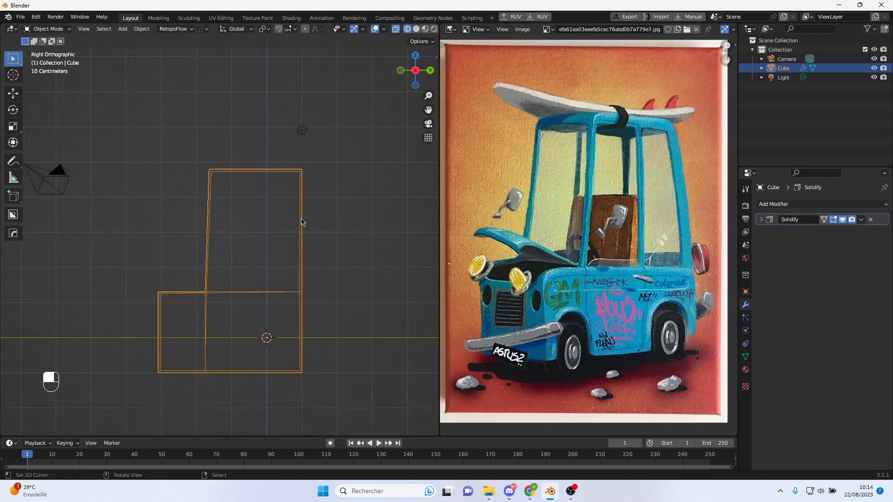
{"action": "left_click", "coordinate": [416, 29]}
{"action": "key", "text": "alt+z"}
{"action": "middle_click_drag", "start_coordinate": [404, 121], "coordinate": [385, 101]}
{"action": "left_click", "coordinate": [396, 29]}
{"action": "left_click", "coordinate": [188, 264]}
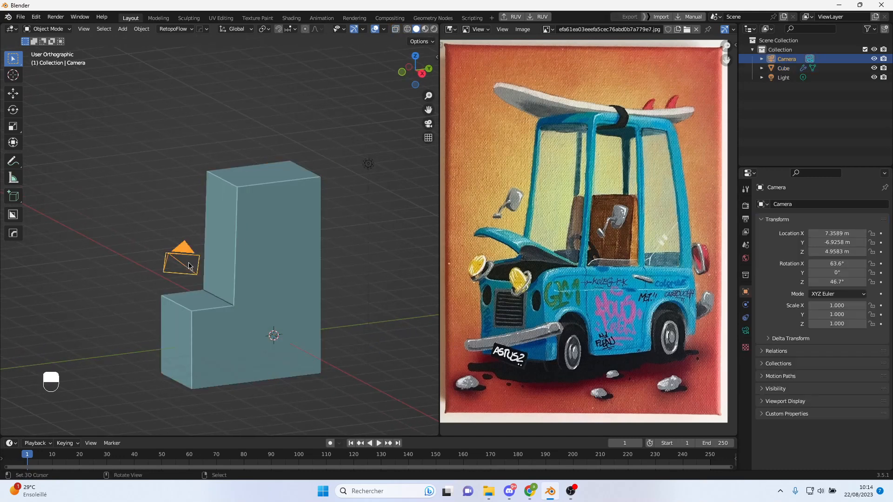
{"action": "key", "text": "Delete"}
- Add a cube and move it about 3 m up and 0.7 m forward onto the cabin in the right orthographic view
{"action": "middle_click_drag", "start_coordinate": [189, 261], "coordinate": [273, 255], "text": "alt"}
{"action": "scroll", "coordinate": [273, 252], "scroll_direction": "up", "scroll_amount": 2}
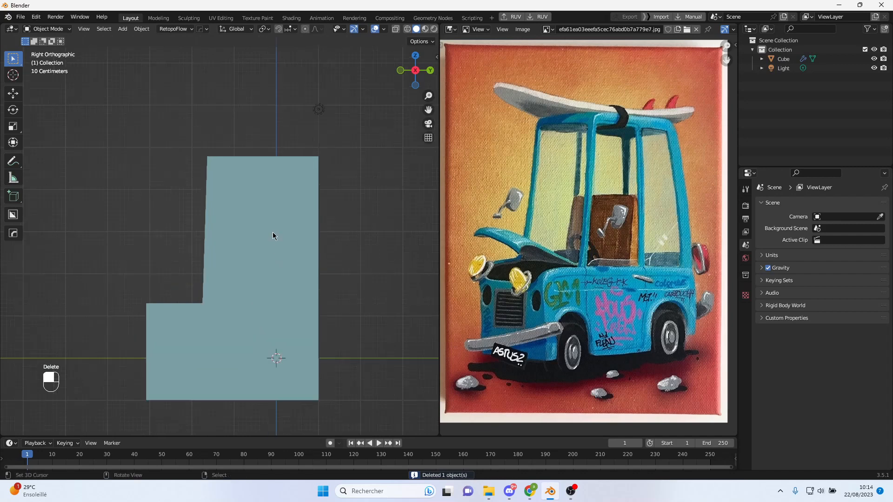
{"action": "left_click", "coordinate": [122, 29]}
{"action": "mouse_move", "coordinate": [135, 42]}
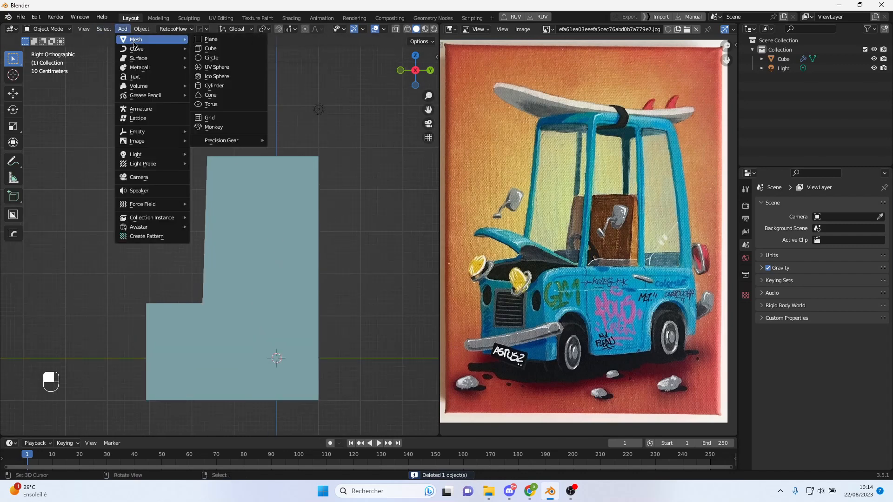
{"action": "left_click", "coordinate": [211, 48]}
{"action": "middle_click_drag", "start_coordinate": [310, 294], "coordinate": [311, 254], "text": "shift"}
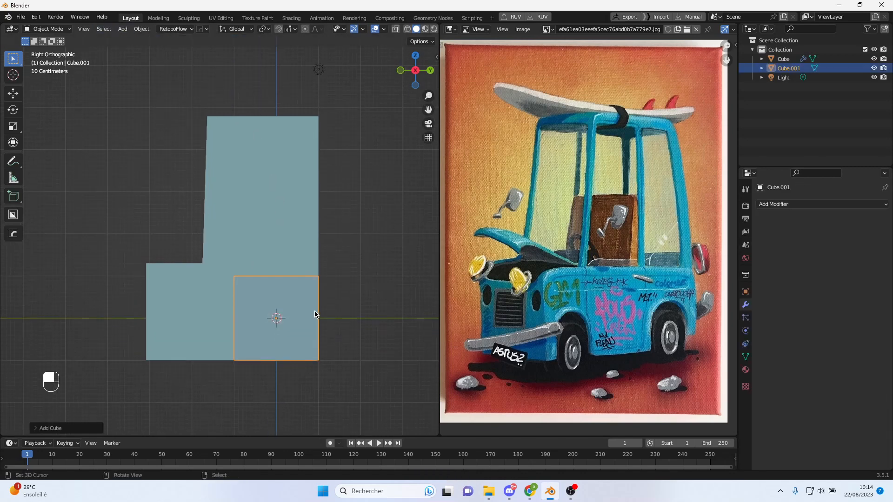
{"action": "key", "text": "g"}
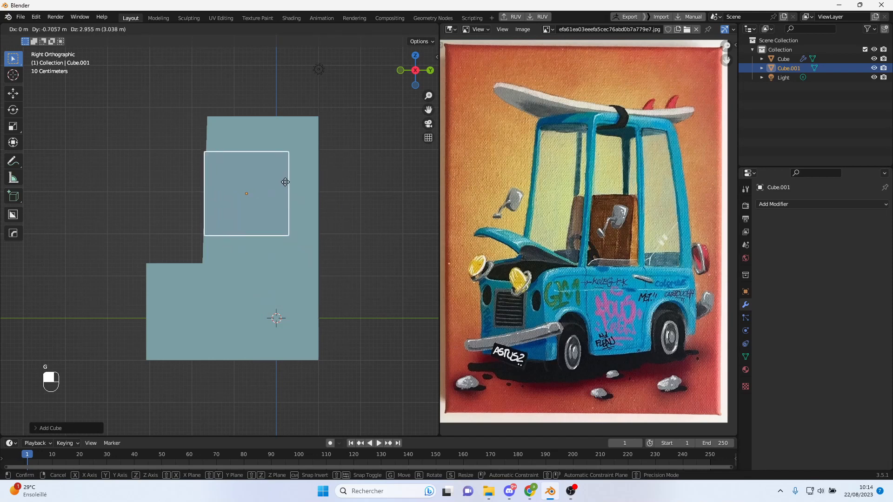
{"action": "left_click", "coordinate": [285, 182]}
- Scale the new cube by about 1.38 along X in the front view so it protrudes from both cabin sides
{"action": "middle_click_drag", "start_coordinate": [285, 182], "coordinate": [377, 198]}
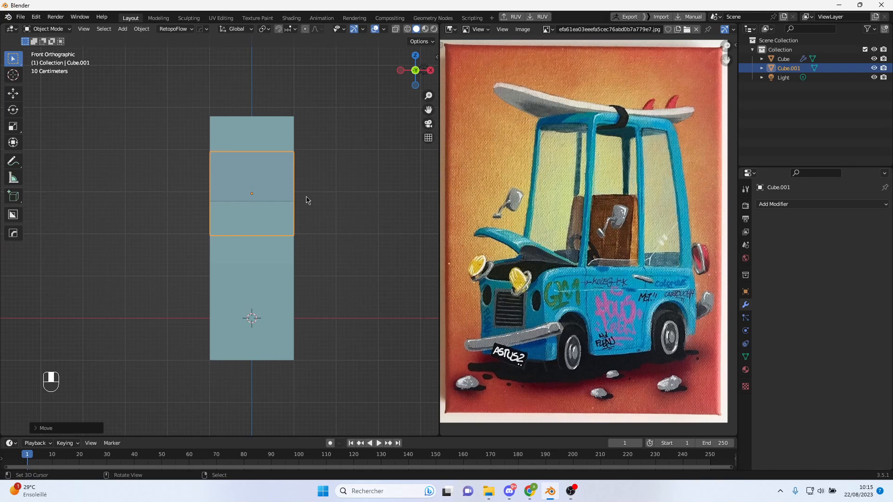
{"action": "key", "text": "s"}
{"action": "key", "text": "x"}
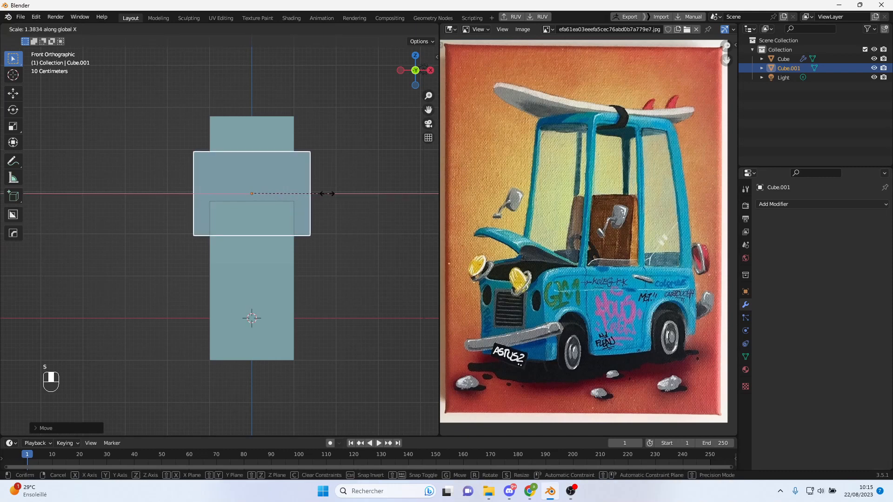
{"action": "left_click", "coordinate": [328, 194]}
- Move the cube down about 0.65 m and back about 0.17 m, aligning its bottom with the hood's height
{"action": "middle_click_drag", "start_coordinate": [351, 192], "coordinate": [258, 188]}
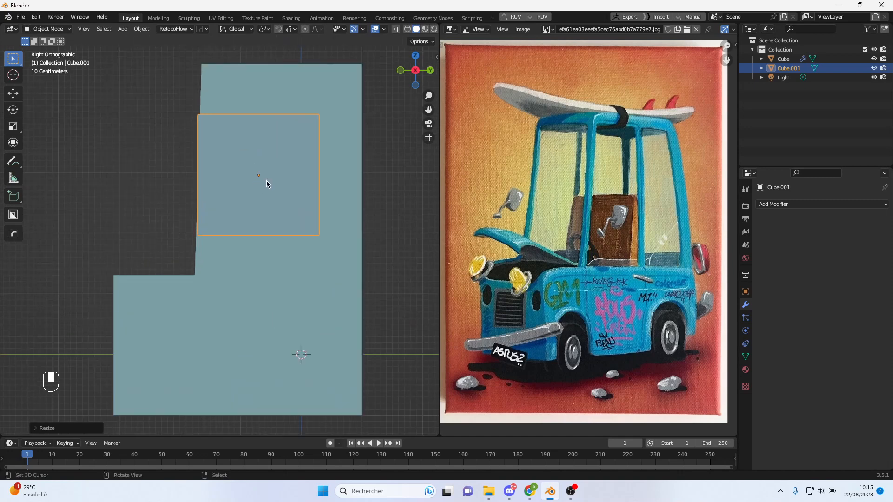
{"action": "key", "text": "g"}
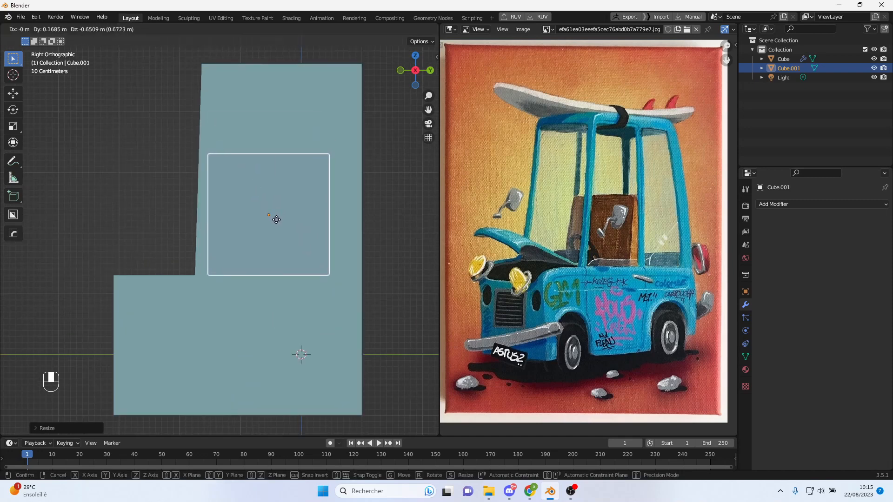
{"action": "left_click", "coordinate": [276, 220]}
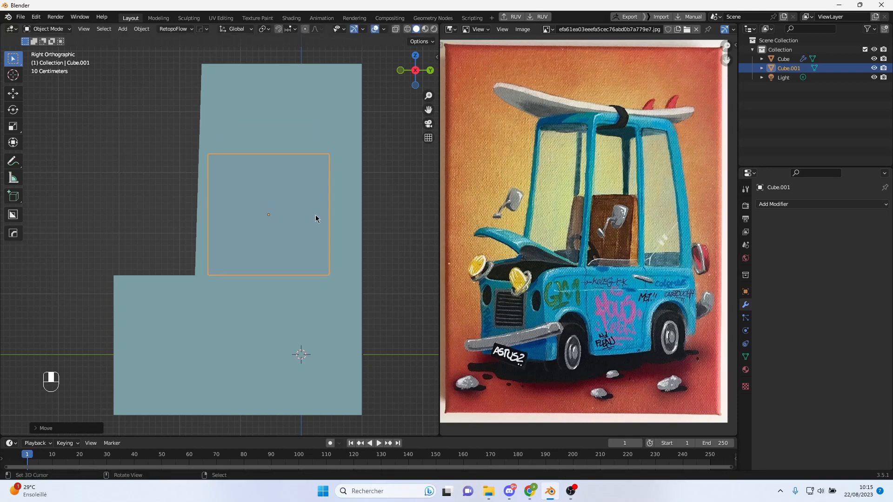
- Narrow the cube along Y to front side-window width and move it about 0.4 m toward the windshield
{"action": "key", "text": "s"}
{"action": "key", "text": "y"}
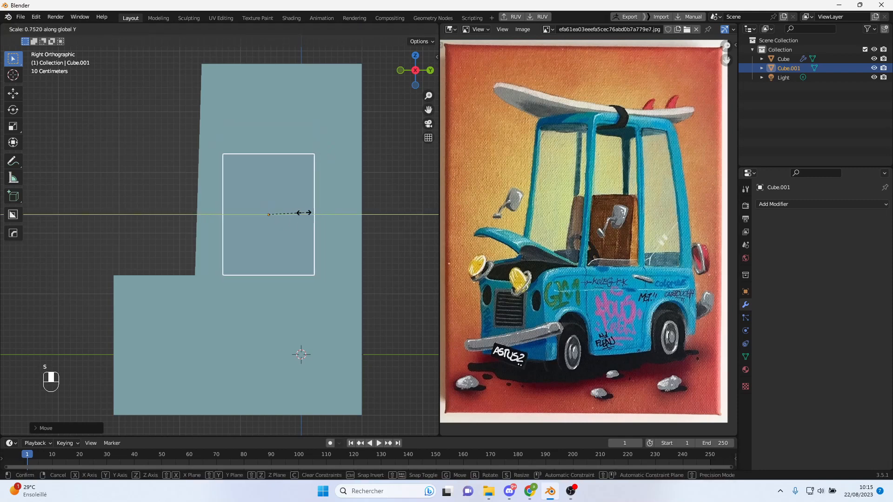
{"action": "left_click", "coordinate": [300, 213]}
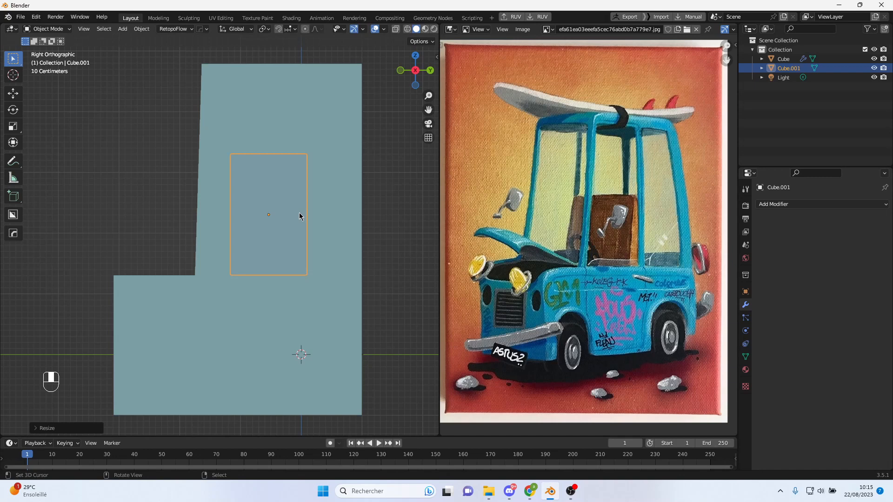
{"action": "key", "text": "g"}
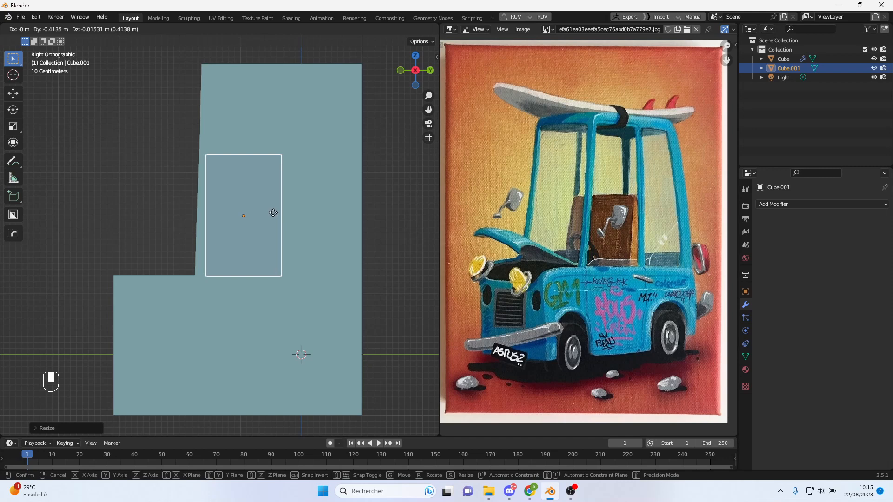
{"action": "left_click", "coordinate": [275, 212]}
- Move the cube's top face about 1.26 m up and 0.13 m back, following the windshield's slant to just below the roof
{"action": "middle_click_drag", "start_coordinate": [286, 204], "coordinate": [302, 230]}
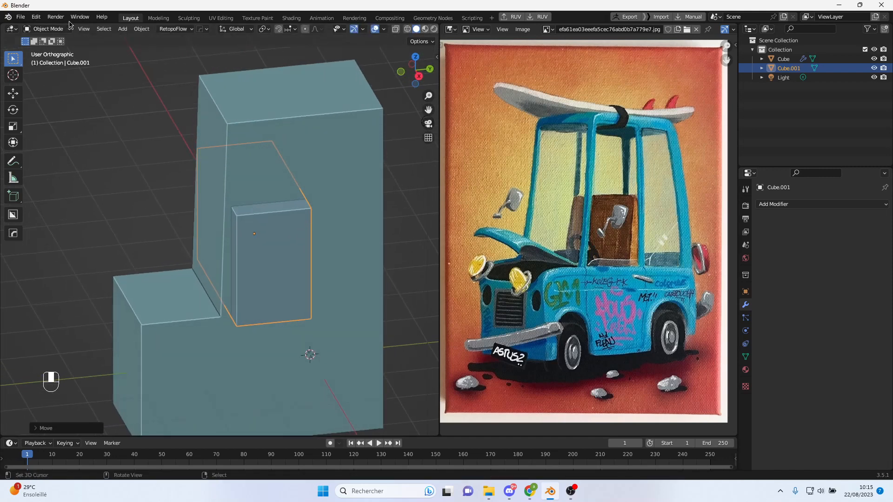
{"action": "key", "text": "Tab"}
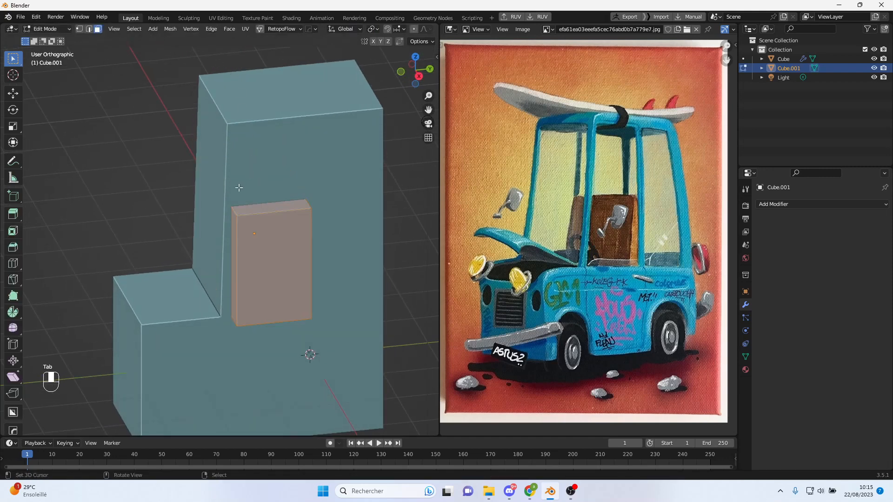
{"action": "key", "text": "alt+a"}
{"action": "middle_click_drag", "start_coordinate": [258, 201], "coordinate": [271, 176], "text": "alt"}
{"action": "key", "text": "g"}
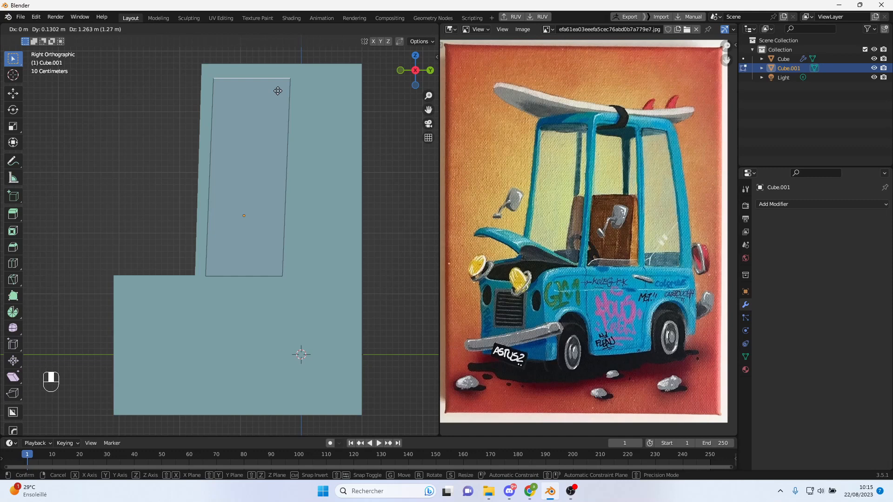
{"action": "left_click", "coordinate": [278, 91]}
- Duplicate the side-window block and place the copy directly behind the first one, at the same height
{"action": "key", "text": "Tab"}
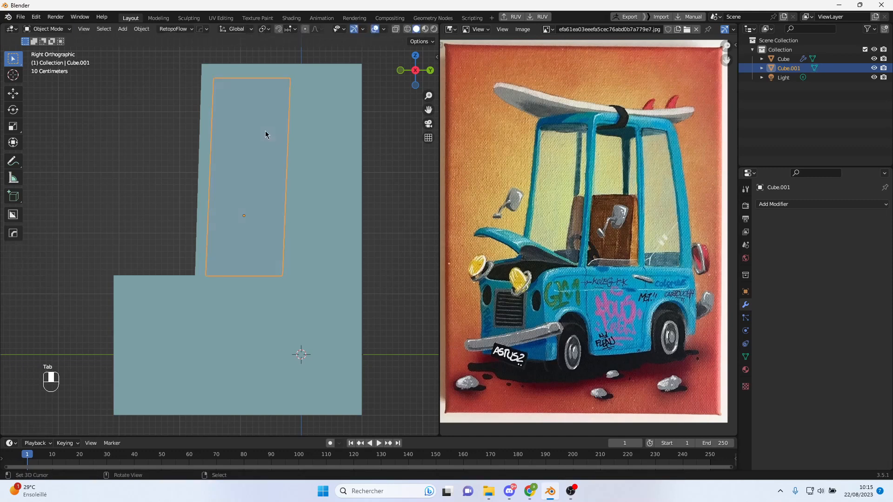
{"action": "key", "text": "shift+d"}
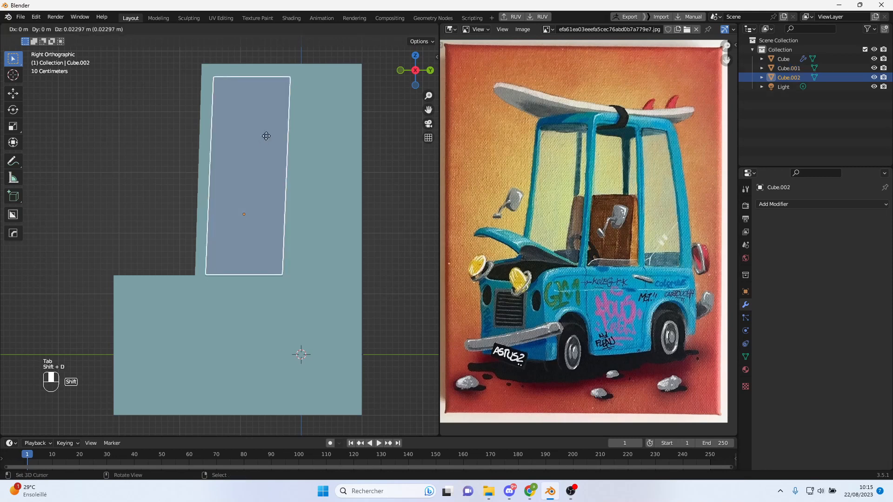
{"action": "left_click", "coordinate": [345, 141]}
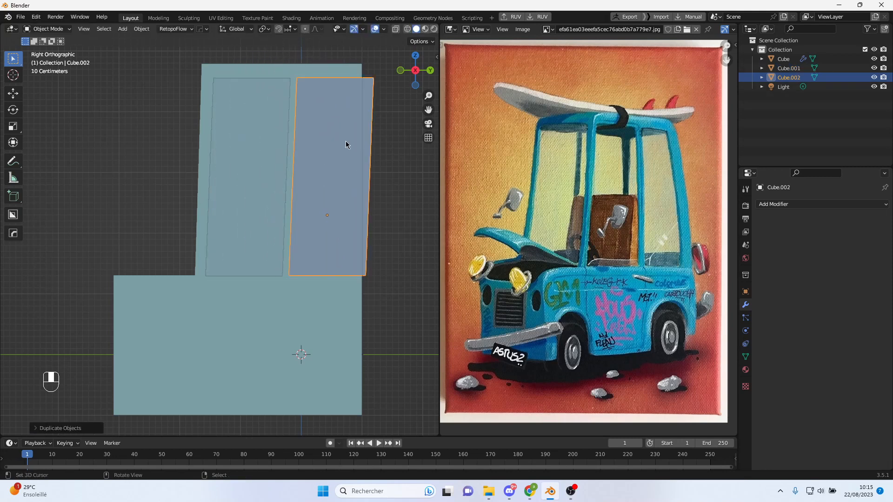
- Align the front window block's rear edges vertically by scaling them to 0 along Y
{"action": "left_click", "coordinate": [276, 105]}
{"action": "key", "text": "Tab"}
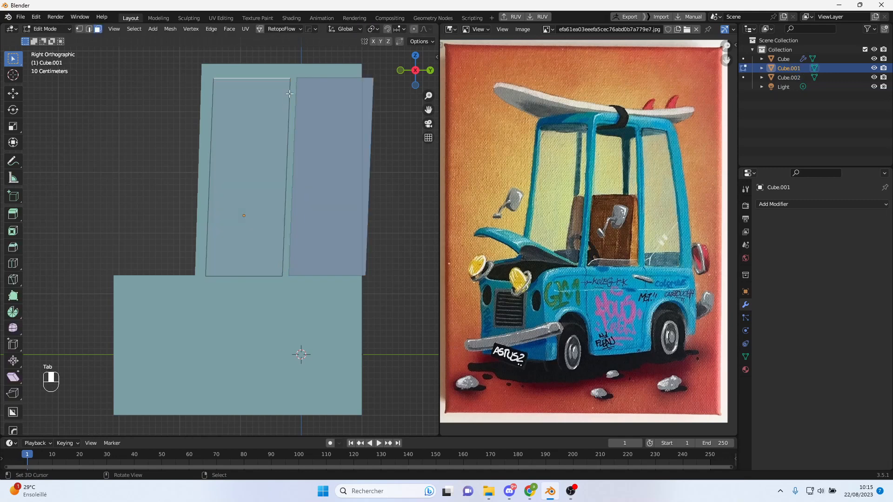
{"action": "middle_click_drag", "start_coordinate": [288, 95], "coordinate": [319, 161]}
{"action": "left_click", "coordinate": [88, 29]}
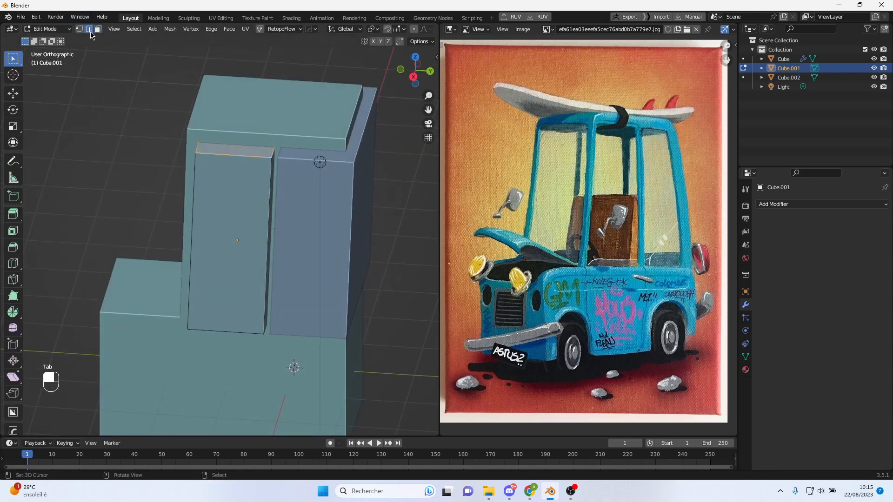
{"action": "left_click", "coordinate": [272, 158]}
{"action": "middle_click_drag", "start_coordinate": [303, 163], "coordinate": [286, 223]}
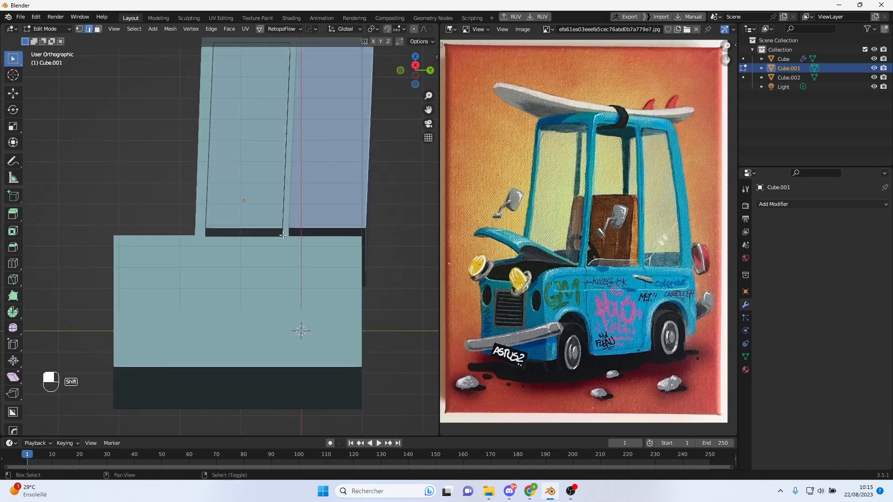
{"action": "middle_click_drag", "start_coordinate": [343, 167], "coordinate": [320, 171]}
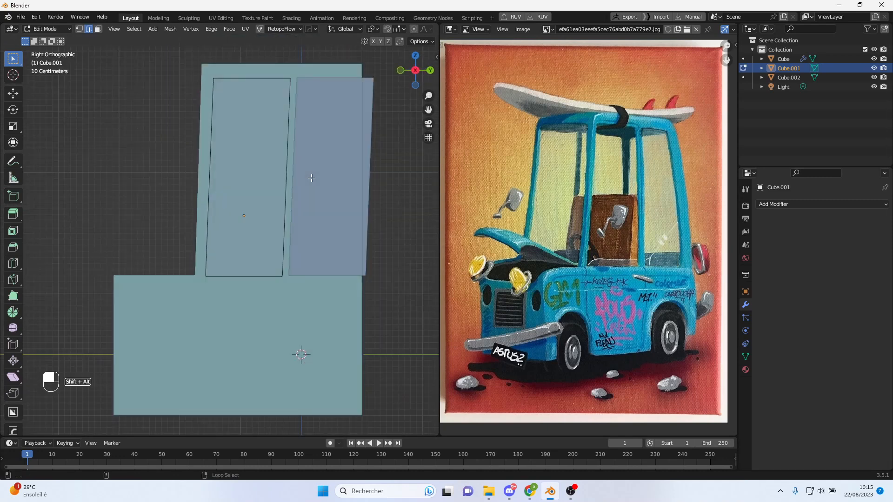
{"action": "key", "text": "s"}
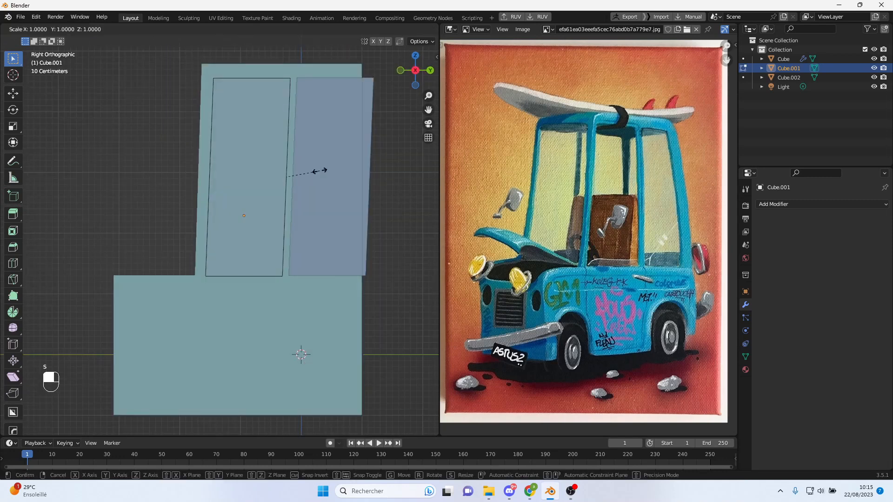
{"action": "key", "text": "y"}
{"action": "key", "text": "0"}
{"action": "left_click", "coordinate": [320, 171]}
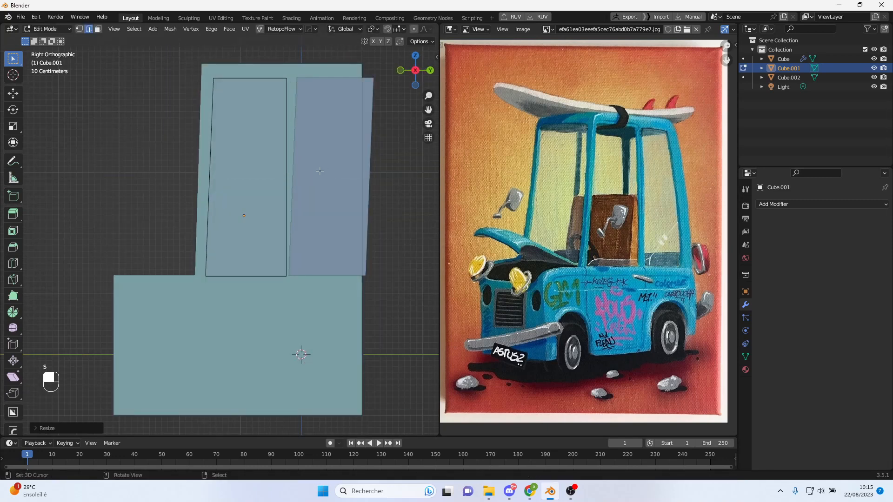
- Move the front window block's rear edges about 0.1 m along Y toward the windshield
{"action": "key", "text": "g"}
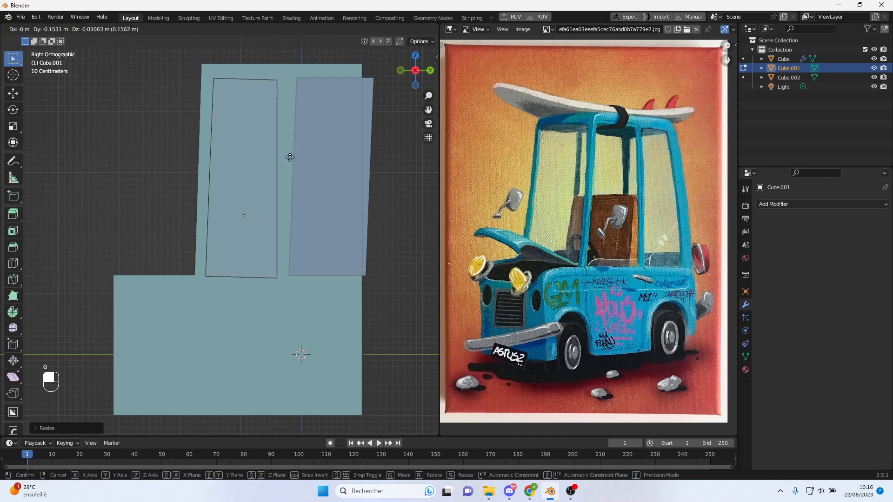
{"action": "key", "text": "y"}
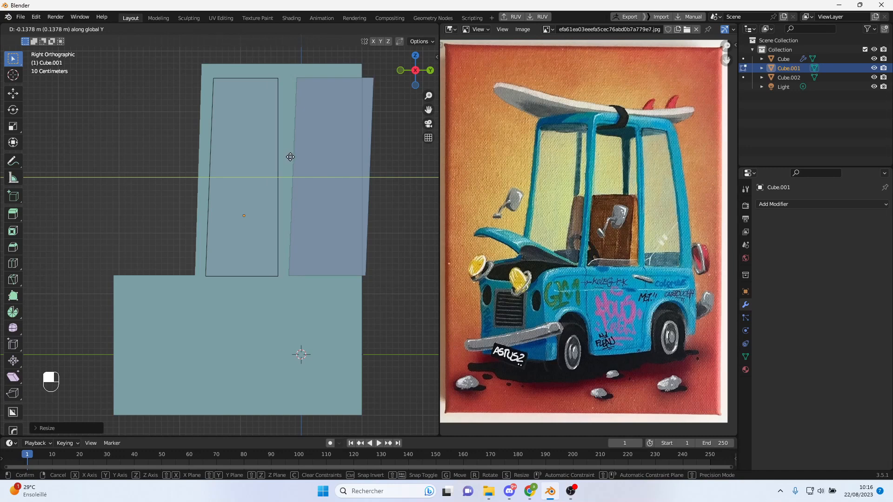
{"action": "left_click", "coordinate": [291, 157]}
{"action": "key", "text": "Tab"}
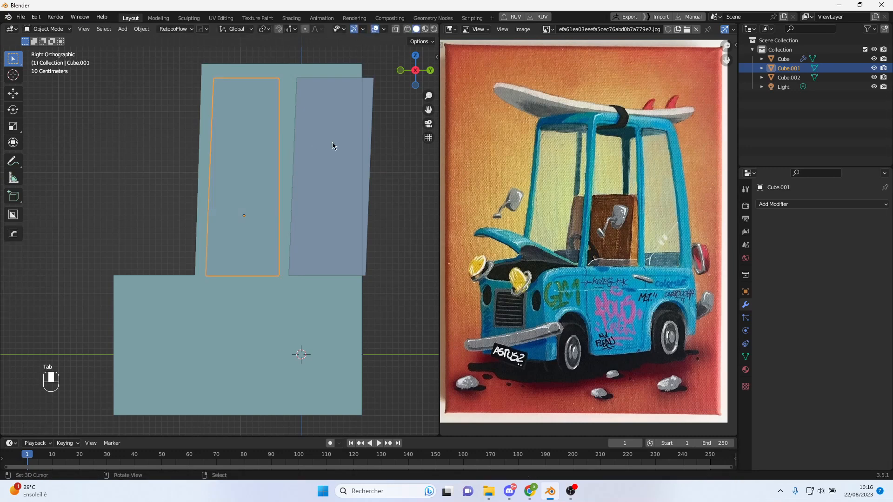
- Select the front upper and lower edges of the rear window block in its mesh
{"action": "left_click", "coordinate": [332, 142]}
{"action": "middle_click_drag", "start_coordinate": [332, 141], "coordinate": [342, 170]}
{"action": "key", "text": "Tab"}
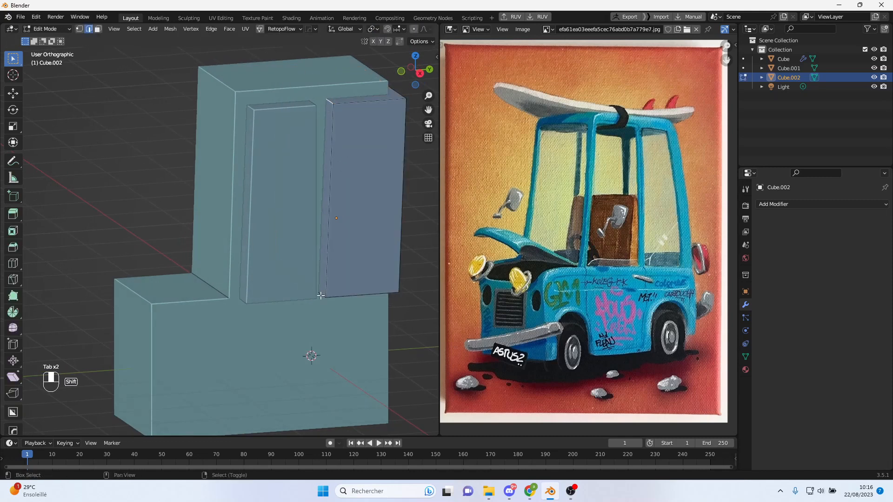
{"action": "middle_click_drag", "start_coordinate": [359, 252], "coordinate": [350, 218], "text": "alt"}
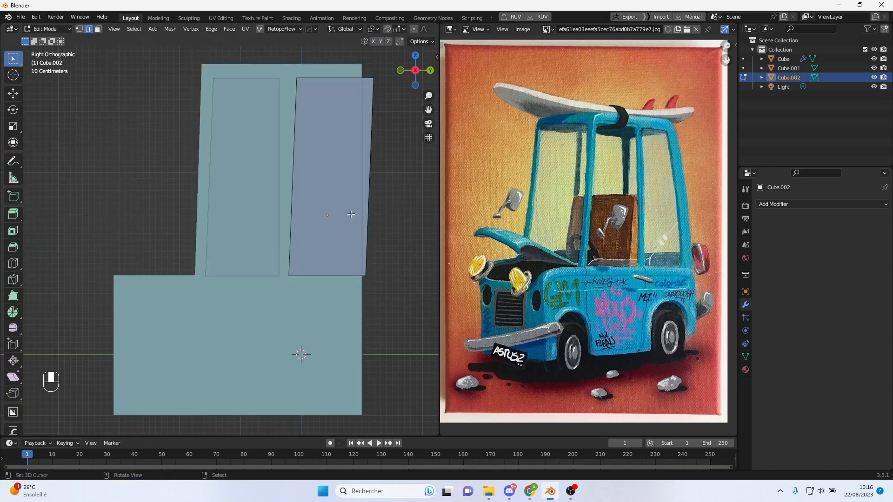
{"action": "key", "text": "s"}
{"action": "key", "text": "x"}
{"action": "key", "text": "0"}
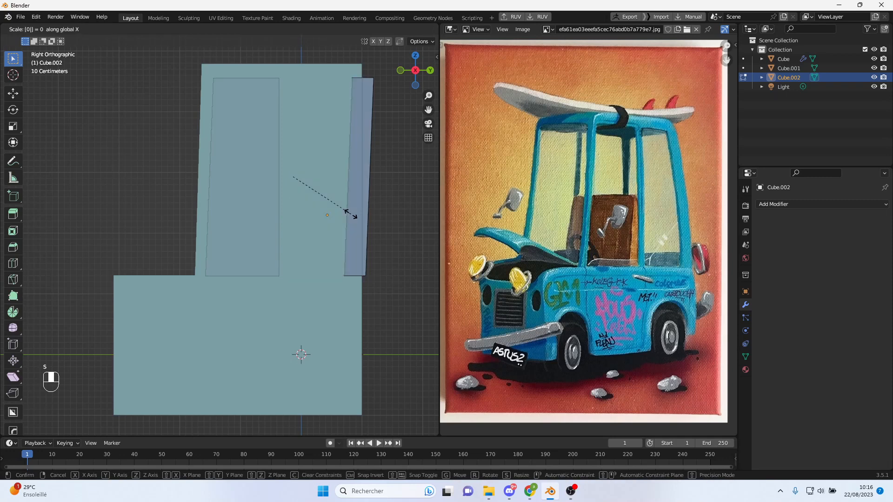
{"action": "right_click", "coordinate": [349, 213]}
- Scale the rear window block's front edges to 0 along Y and move them about 0.07 m toward the front window
{"action": "key", "text": "s"}
{"action": "type", "text": "y"}
{"action": "type", "text": "0"}
{"action": "left_click", "coordinate": [351, 214]}
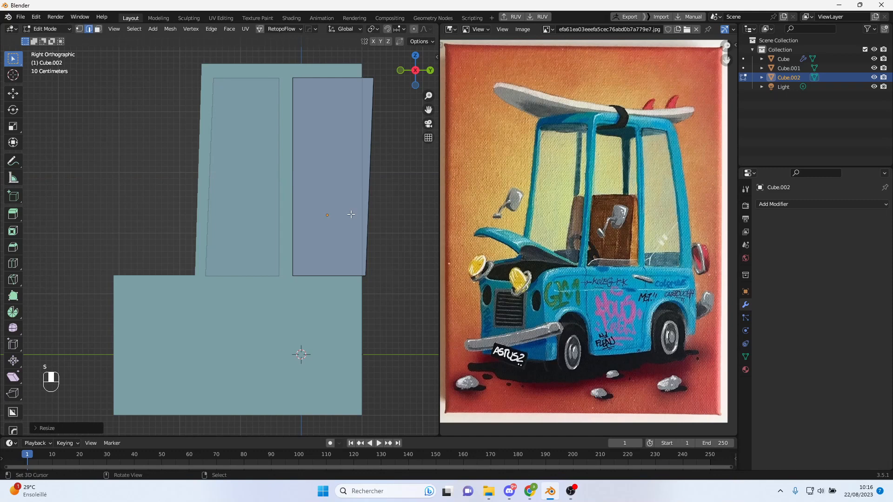
{"action": "key", "text": "g"}
{"action": "key", "text": "y"}
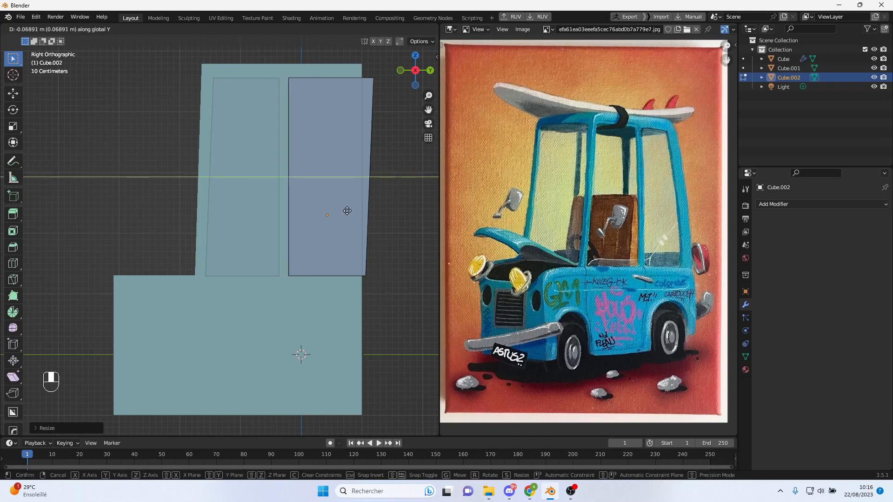
{"action": "left_click", "coordinate": [347, 211]}
- Move the rear window block's lower rear edge about 0.3 m forward along Y, inside the body's back wall
{"action": "middle_click_drag", "start_coordinate": [386, 166], "coordinate": [380, 266]}
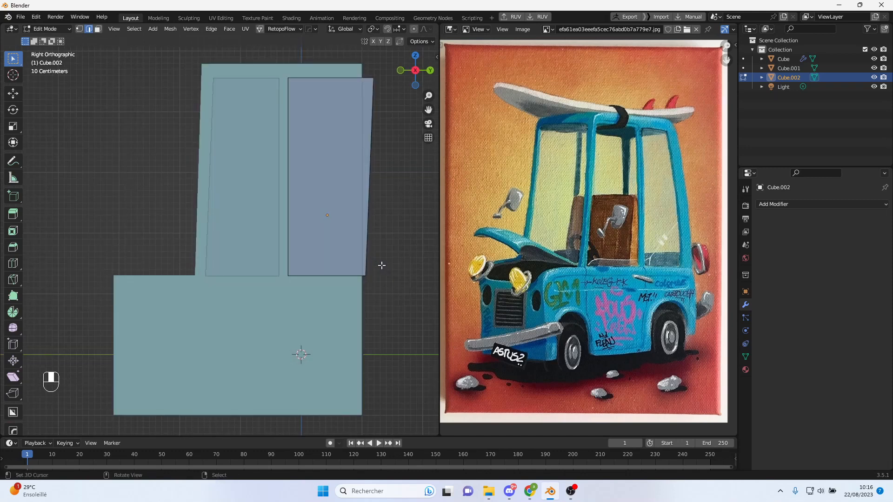
{"action": "key", "text": "g"}
{"action": "key", "text": "y"}
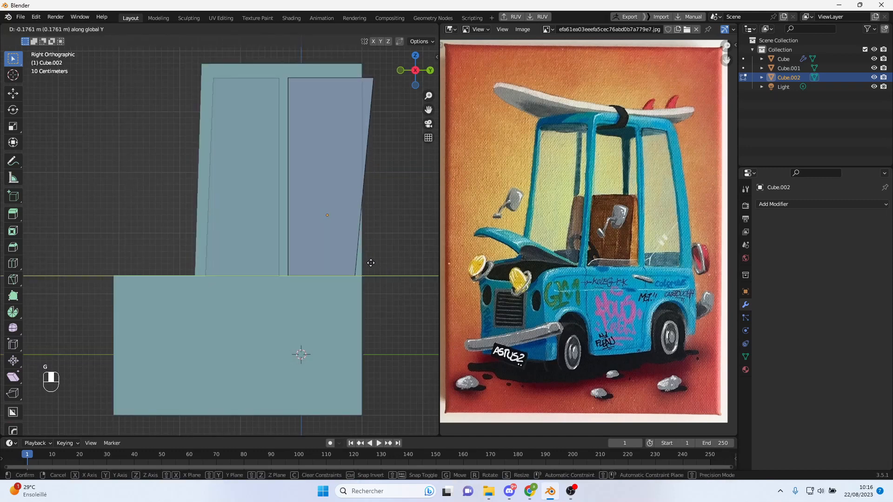
{"action": "left_click", "coordinate": [362, 264]}
- Move the rear window block's upper rear edge about 0.4 m forward along Y, lining it up above the lower one
{"action": "middle_click_drag", "start_coordinate": [378, 230], "coordinate": [357, 230]}
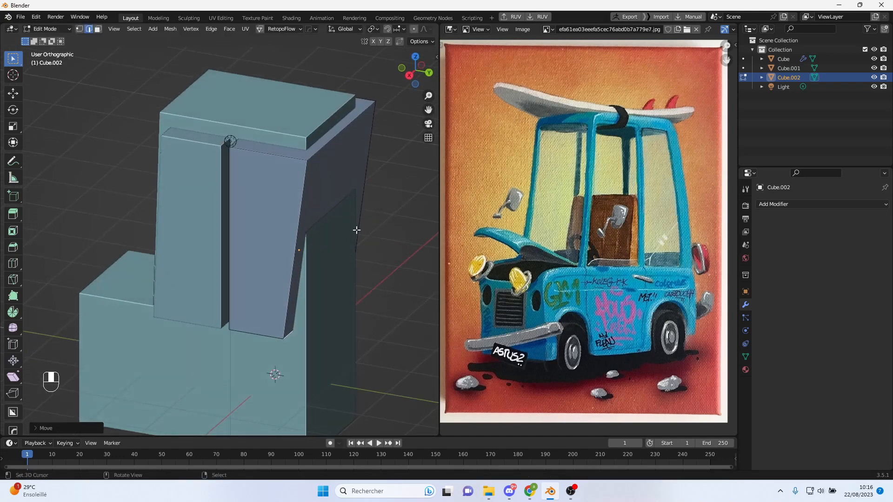
{"action": "middle_click_drag", "start_coordinate": [338, 151], "coordinate": [385, 163], "text": "alt+shift"}
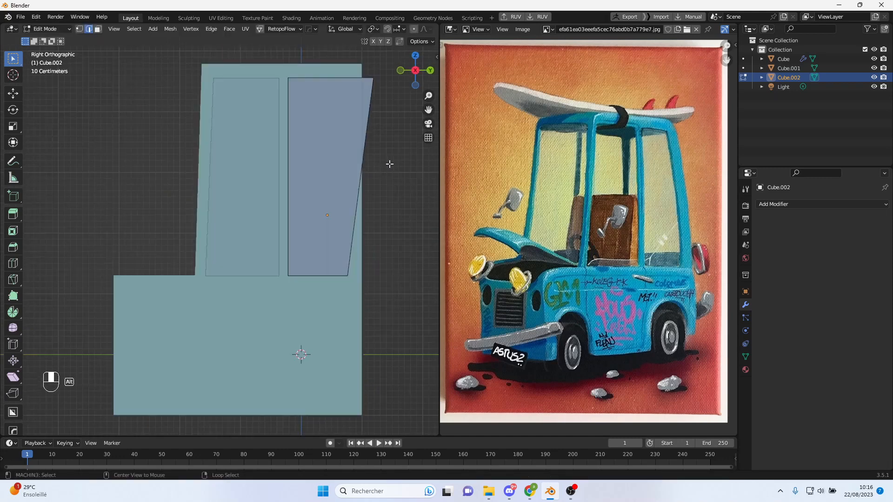
{"action": "key", "text": "g"}
{"action": "key", "text": "y"}
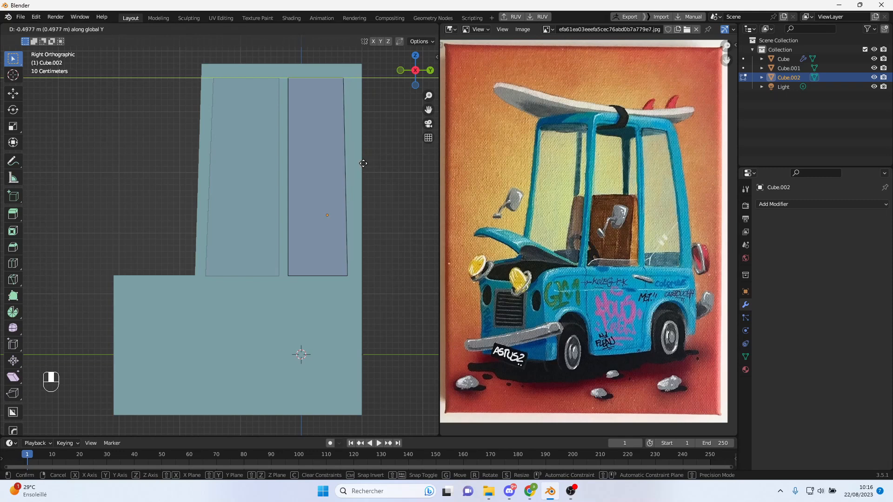
{"action": "left_click", "coordinate": [367, 163]}
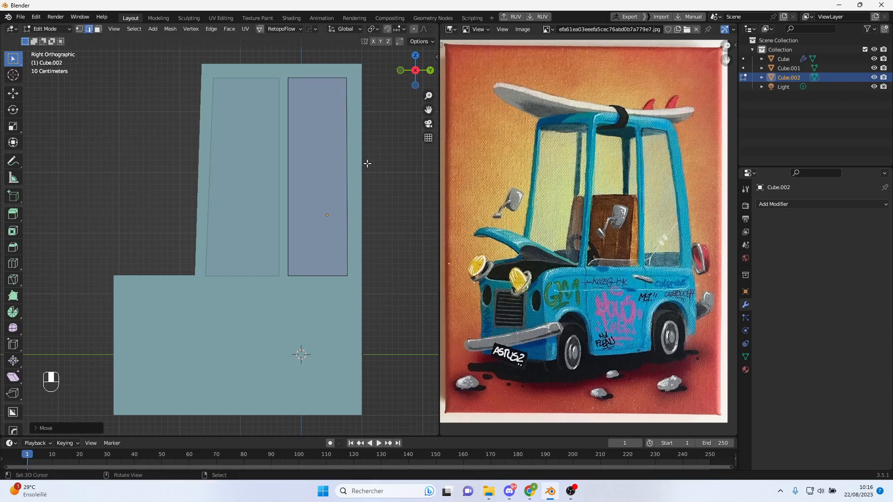
- Move the van body's rear roof edge about 0.05 m forward along Y to slant the cabin's back
{"action": "middle_click_drag", "start_coordinate": [369, 176], "coordinate": [353, 181]}
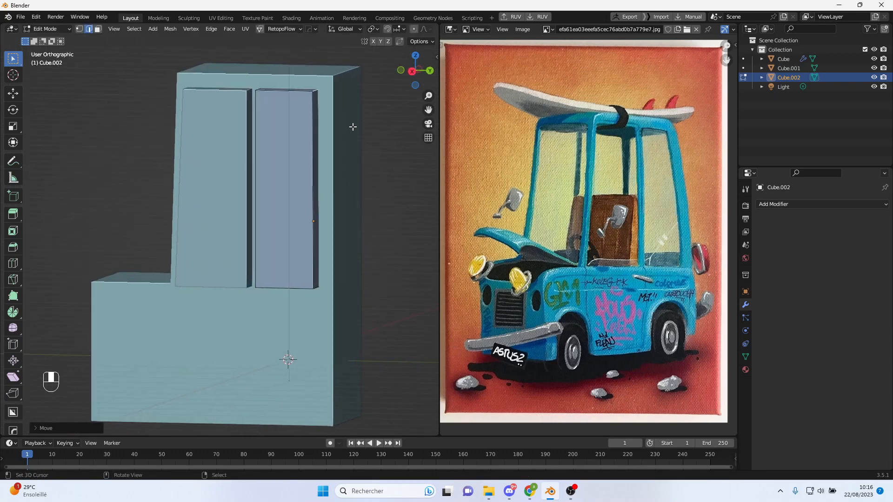
{"action": "key", "text": "Tab"}
{"action": "left_click", "coordinate": [352, 75]}
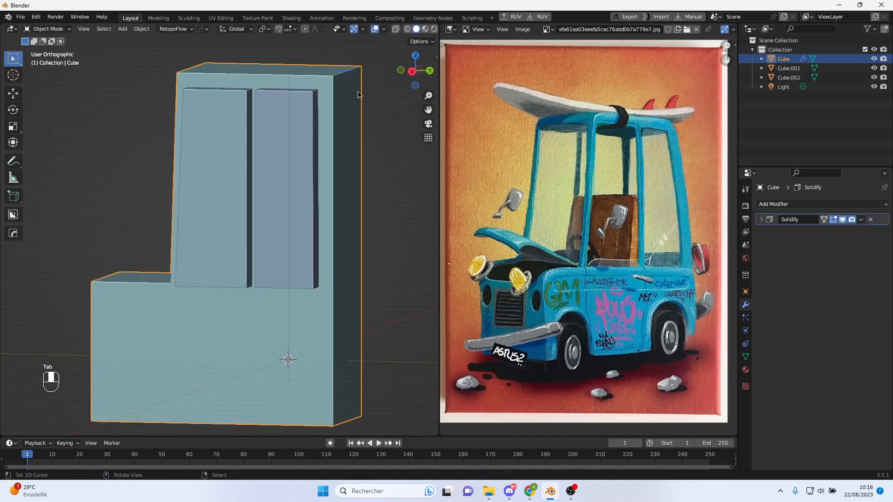
{"action": "key", "text": "Tab"}
{"action": "middle_click_drag", "start_coordinate": [358, 127], "coordinate": [368, 122], "text": "alt"}
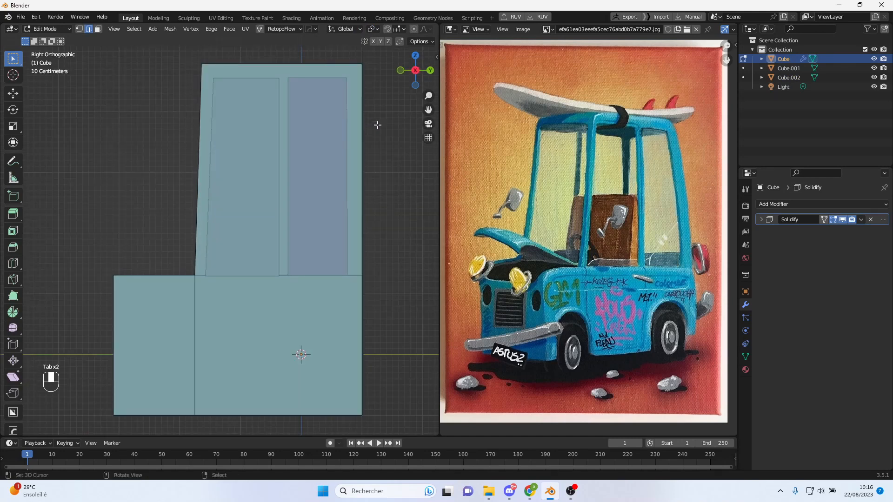
{"action": "key", "text": "g"}
{"action": "key", "text": "y"}
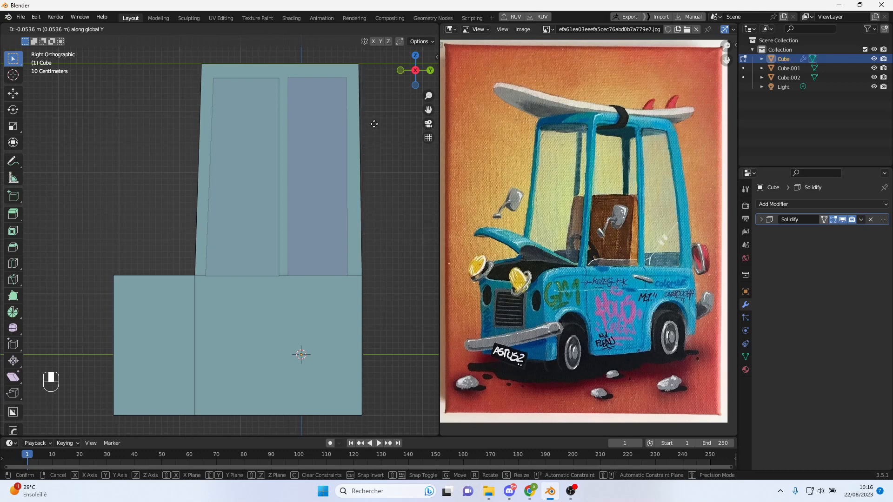
{"action": "left_click", "coordinate": [374, 123]}
- Move the van body's rear edges at window-sill and floor height about 0.09 m backward along Y
{"action": "middle_click_drag", "start_coordinate": [378, 201], "coordinate": [357, 283]}
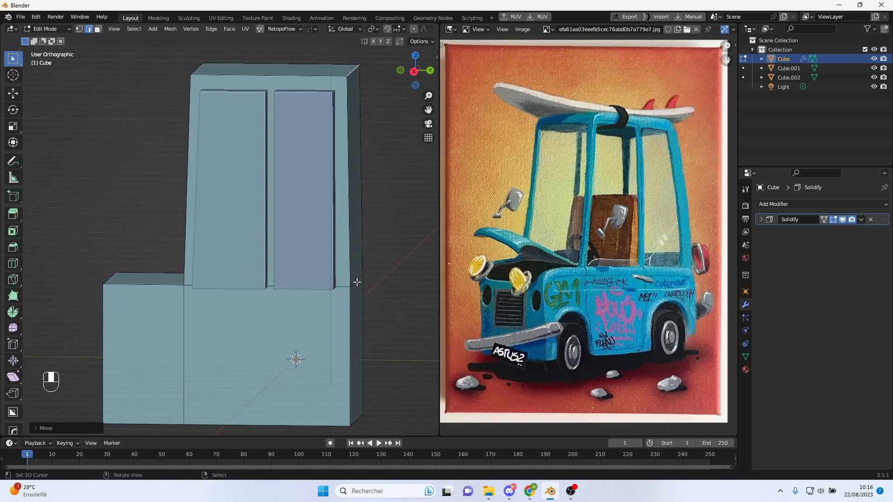
{"action": "middle_click_drag", "start_coordinate": [358, 420], "coordinate": [392, 353]}
{"action": "key", "text": "g"}
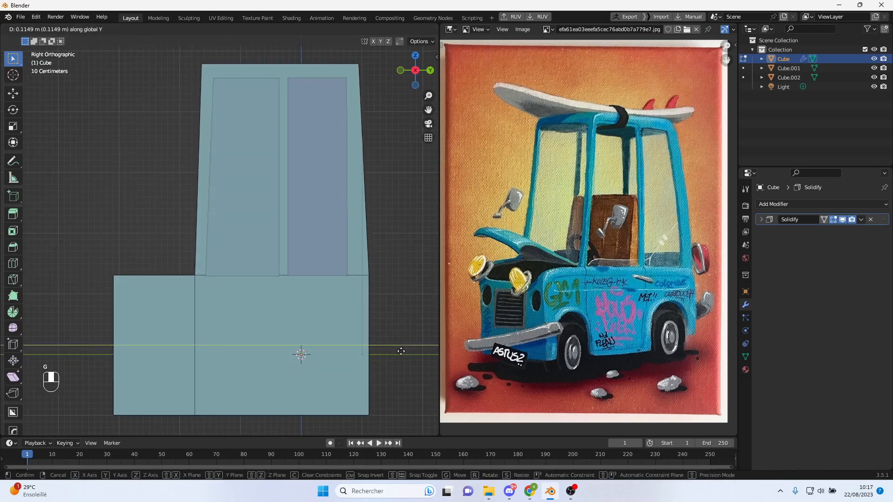
{"action": "left_click", "coordinate": [396, 309]}
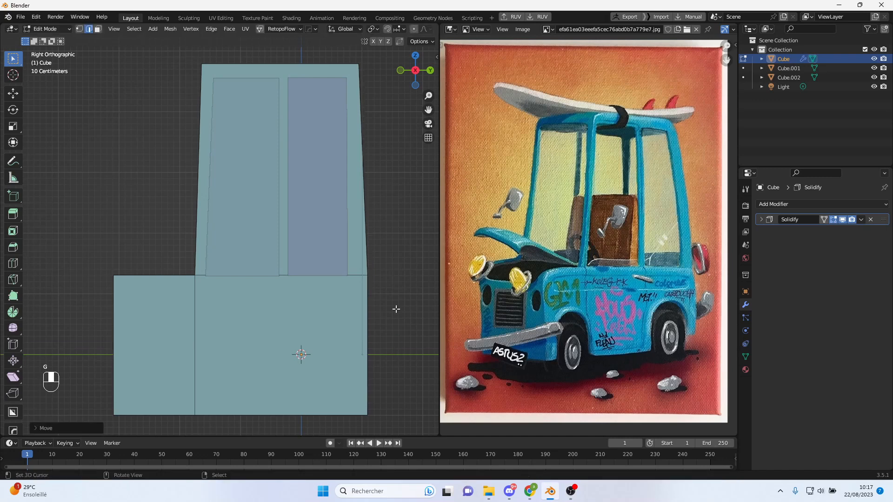
- Move the rear window block's lower rear edge about 0.1 m backward along Y to follow the cabin's slanted back
{"action": "middle_click_drag", "start_coordinate": [396, 309], "coordinate": [350, 305]}
{"action": "key", "text": "Tab"}
{"action": "left_click", "coordinate": [286, 301]}
{"action": "key", "text": "Tab"}
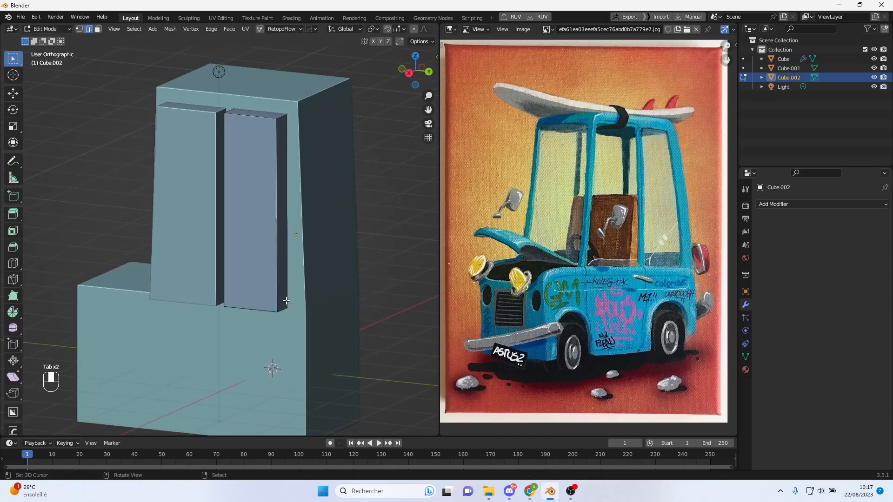
{"action": "middle_click_drag", "start_coordinate": [284, 308], "coordinate": [353, 294], "text": "alt"}
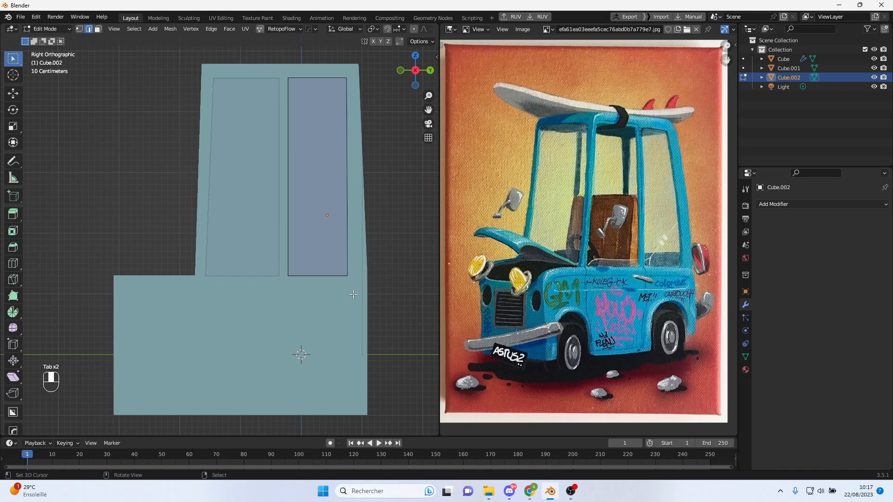
{"action": "key", "text": "g"}
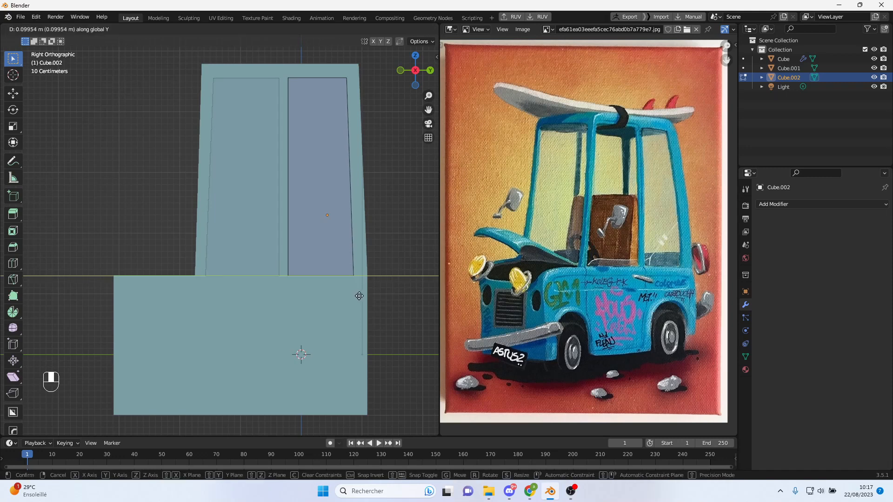
{"action": "left_click", "coordinate": [359, 296]}
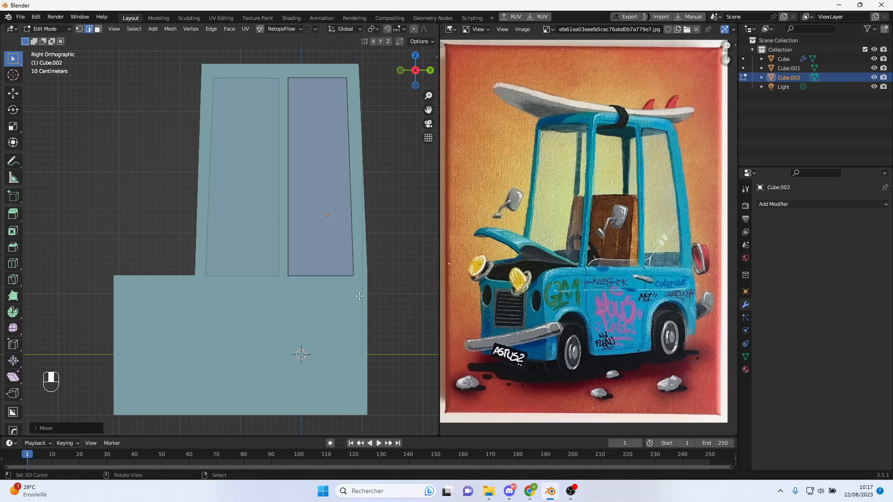
{"action": "scroll", "coordinate": [358, 289], "scroll_direction": "down", "scroll_amount": 1}
{"action": "mouse_move", "coordinate": [351, 276]}
{"action": "middle_mouse_down"}
{"action": "mouse_move", "coordinate": [321, 279]}
{"action": "mouse_move", "coordinate": [361, 279]}
{"action": "mouse_move", "coordinate": [309, 273]}
{"action": "mouse_move", "coordinate": [305, 263]}
{"action": "mouse_move", "coordinate": [349, 279]}
{"action": "middle_mouse_up"}
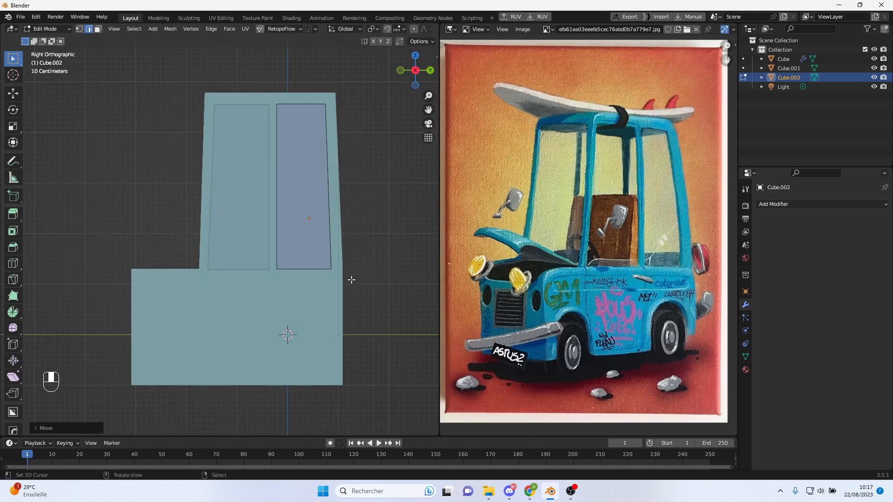
- Return to Object Mode, select the van body and add two Boolean modifiers in Difference mode to it
{"action": "middle_click_drag", "start_coordinate": [275, 258], "coordinate": [317, 262]}
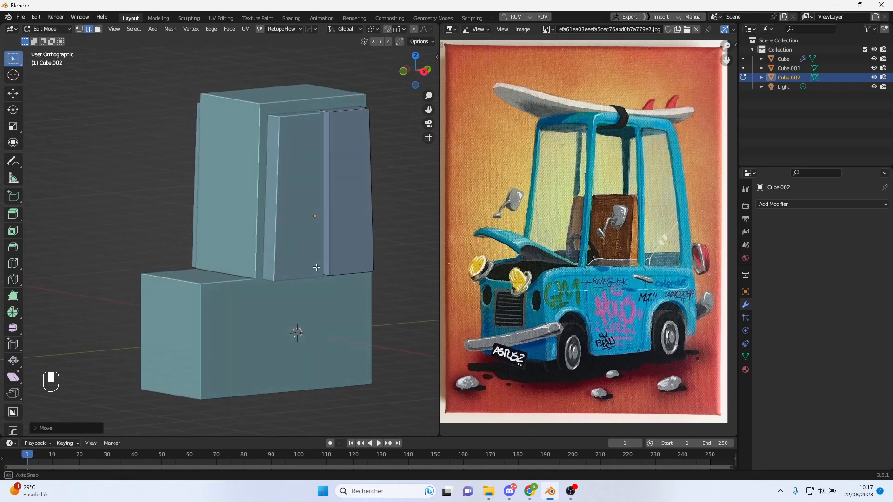
{"action": "scroll", "coordinate": [318, 258], "scroll_direction": "up", "scroll_amount": 3}
{"action": "middle_click_drag", "start_coordinate": [327, 228], "coordinate": [291, 196], "text": "shift"}
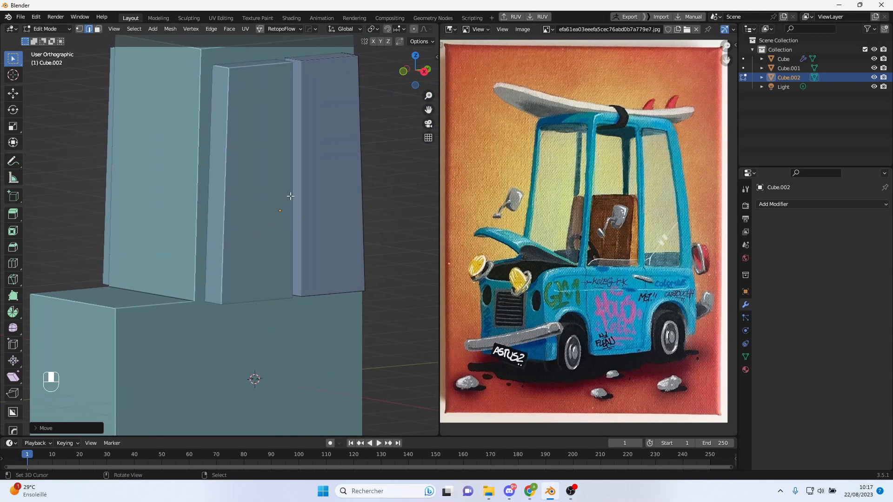
{"action": "scroll", "coordinate": [269, 184], "scroll_direction": "down", "scroll_amount": 2}
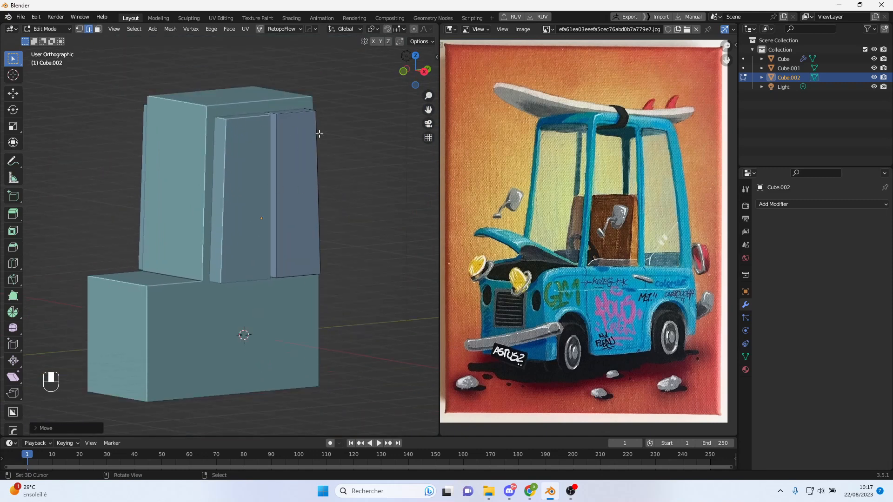
{"action": "key", "text": "Tab"}
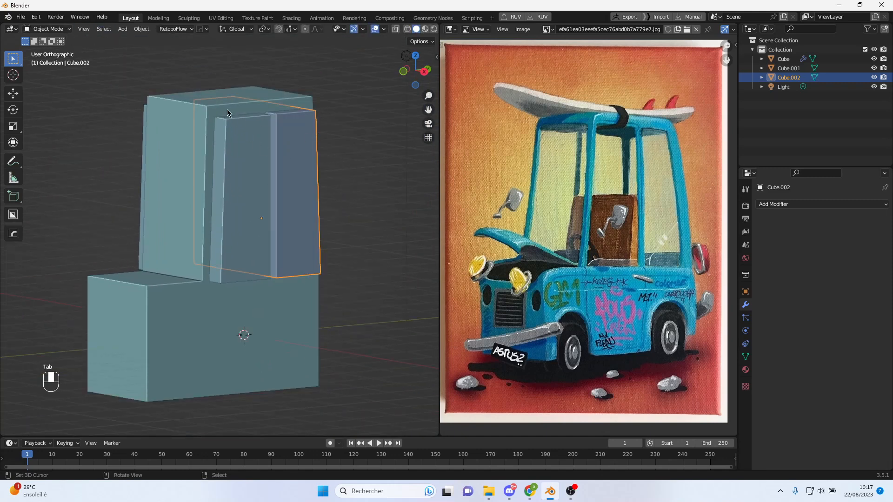
{"action": "left_click", "coordinate": [258, 158], "text": "shift"}
{"action": "left_click", "coordinate": [292, 170], "text": "shift"}
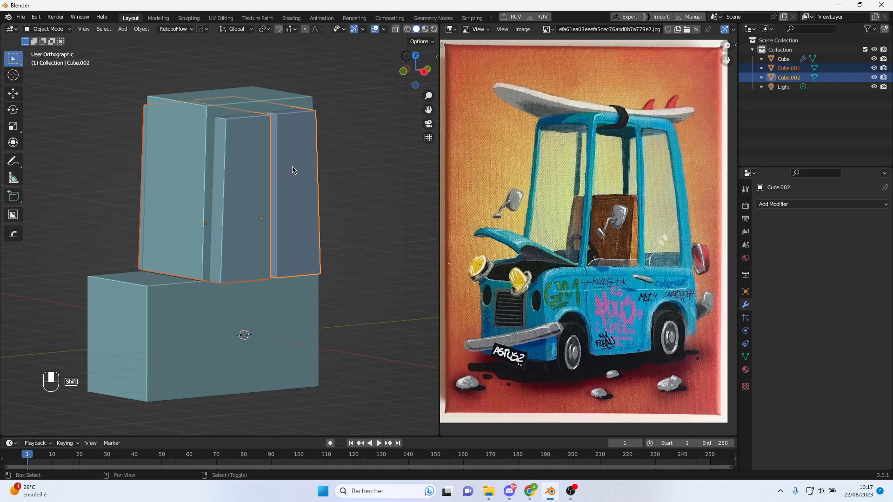
{"action": "middle_click_drag", "start_coordinate": [289, 166], "coordinate": [235, 151]}
{"action": "left_click", "coordinate": [218, 151]}
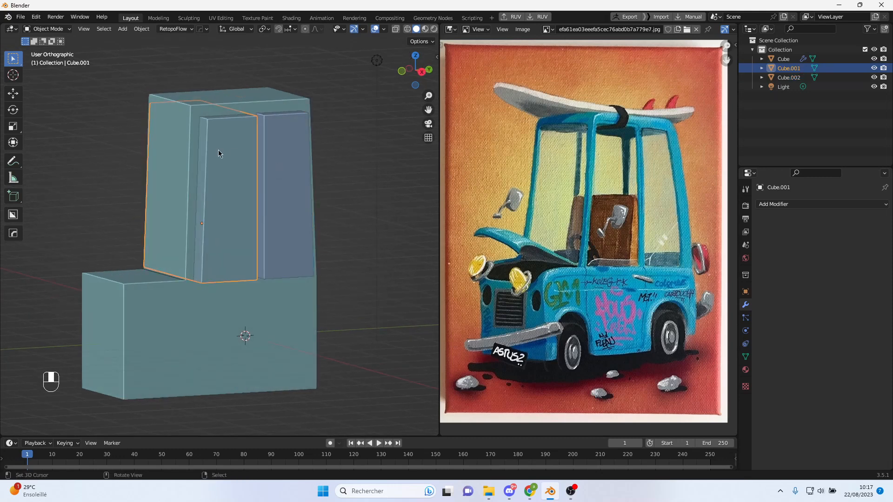
{"action": "left_click", "coordinate": [192, 127]}
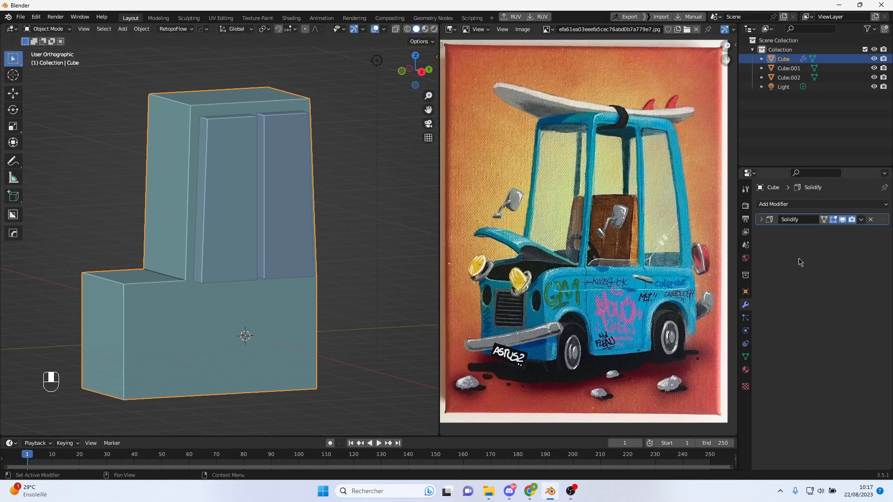
{"action": "left_click", "coordinate": [810, 206]}
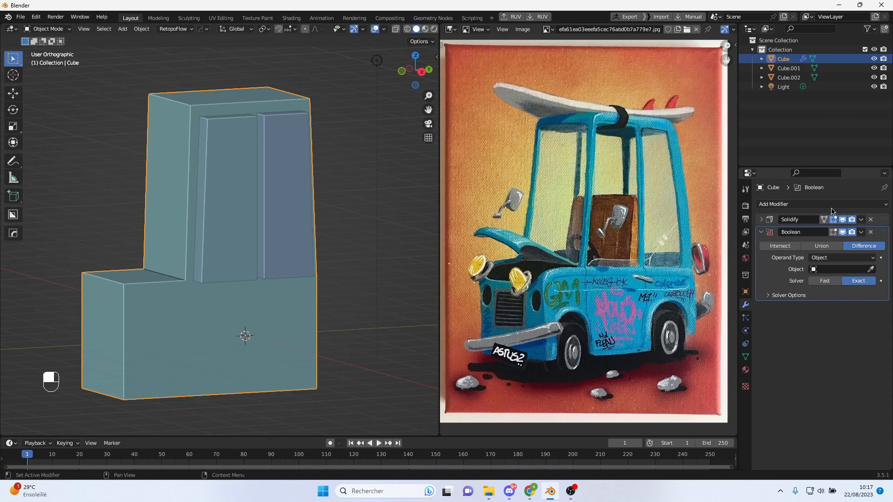
{"action": "left_click", "coordinate": [832, 209]}
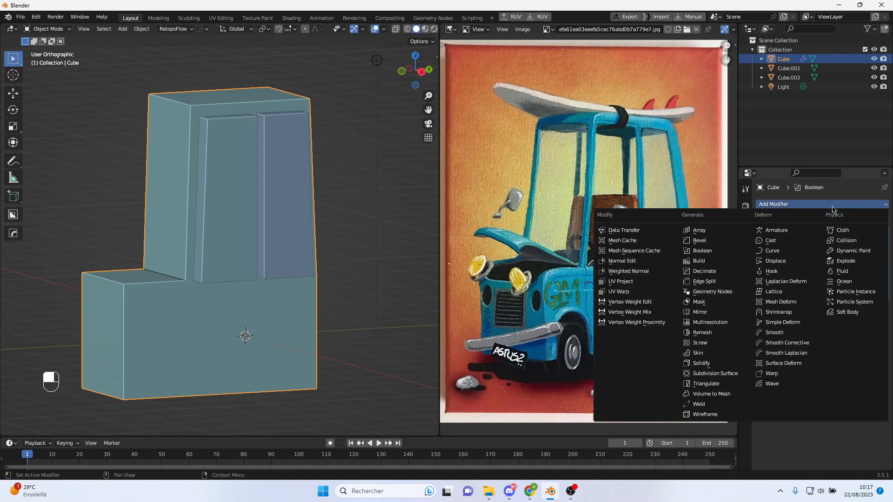
{"action": "left_click", "coordinate": [718, 248]}
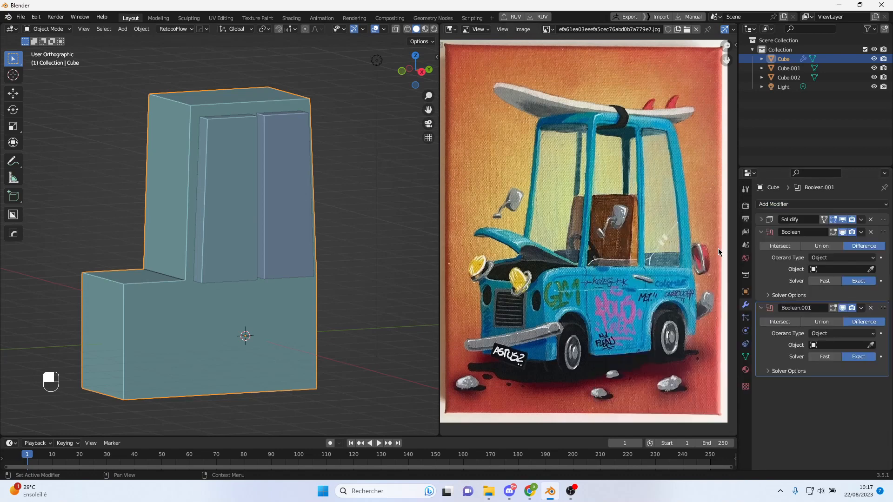
- Assign the front window block as the first Boolean's object and the rear window block as the second Boolean's object
{"action": "left_click", "coordinate": [870, 269]}
{"action": "left_click", "coordinate": [243, 175]}
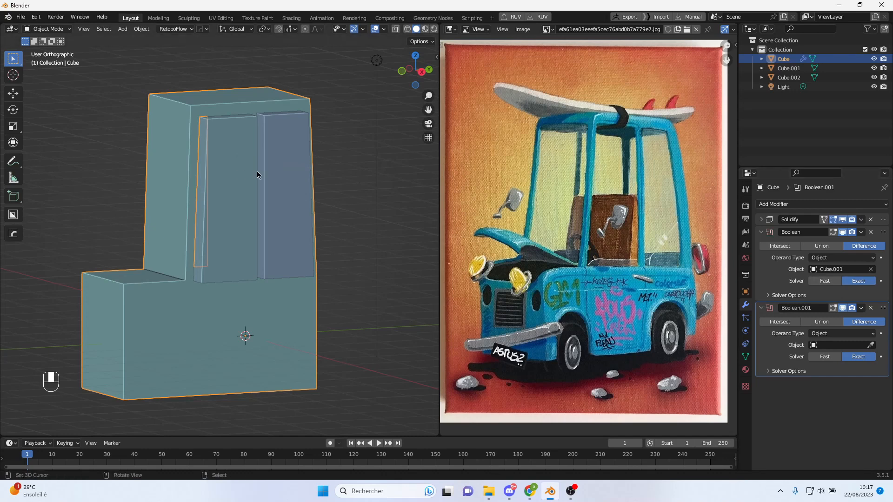
{"action": "left_click", "coordinate": [870, 345]}
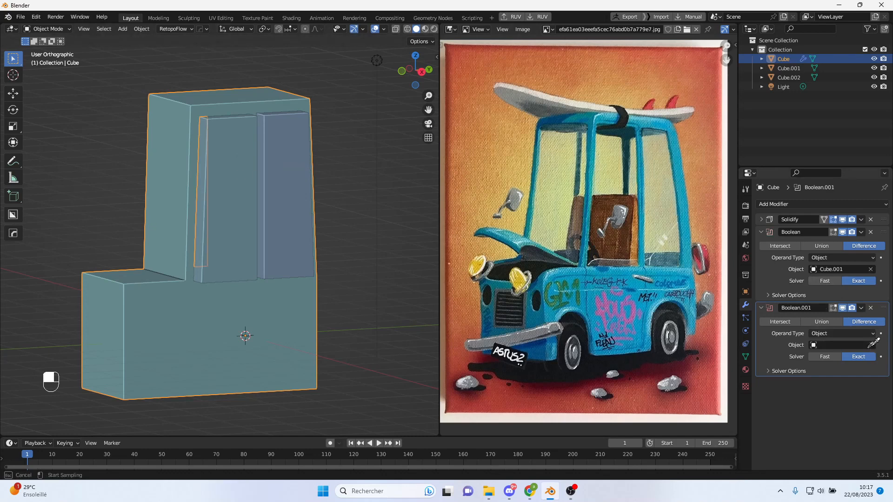
{"action": "left_click", "coordinate": [289, 172]}
{"action": "middle_click_drag", "start_coordinate": [289, 172], "coordinate": [271, 164]}
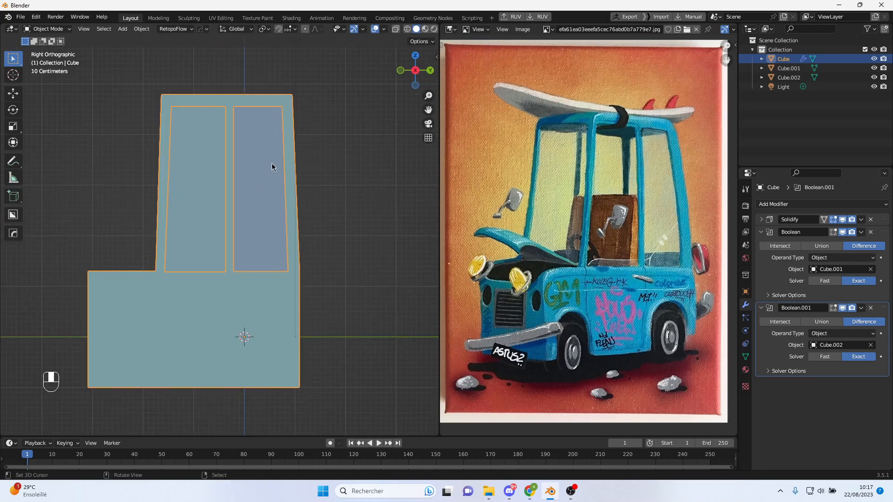
- Hide both window blocks and inspect the window openings cut through the van body
{"action": "left_click", "coordinate": [874, 68]}
{"action": "left_click", "coordinate": [875, 77]}
{"action": "middle_click_drag", "start_coordinate": [303, 195], "coordinate": [275, 260]}
{"action": "scroll", "coordinate": [352, 221], "scroll_direction": "up", "scroll_amount": 4}
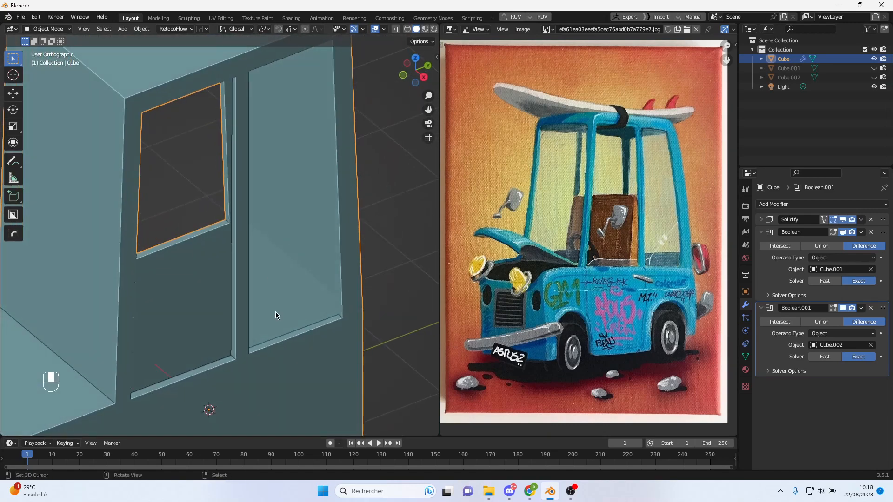
{"action": "scroll", "coordinate": [275, 311], "scroll_direction": "up", "scroll_amount": 4}
{"action": "middle_click_drag", "start_coordinate": [333, 344], "coordinate": [350, 263], "text": "shift"}
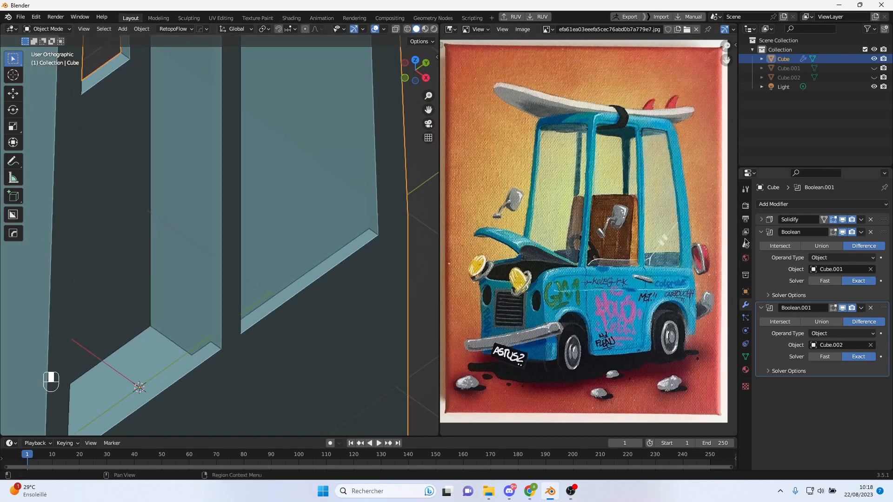
- Set the van body's Solidify thickness to 0.07 m
{"action": "left_click", "coordinate": [762, 220]}
{"action": "mouse_move", "coordinate": [851, 245]}
{"action": "left_mouse_down"}
{"action": "mouse_move", "coordinate": [818, 245]}
{"action": "mouse_move", "coordinate": [851, 245]}
{"action": "mouse_move", "coordinate": [839, 245]}
{"action": "left_mouse_up"}
{"action": "middle_click_drag", "start_coordinate": [302, 260], "coordinate": [285, 217]}
{"action": "scroll", "coordinate": [185, 206], "scroll_direction": "down", "scroll_amount": 4}
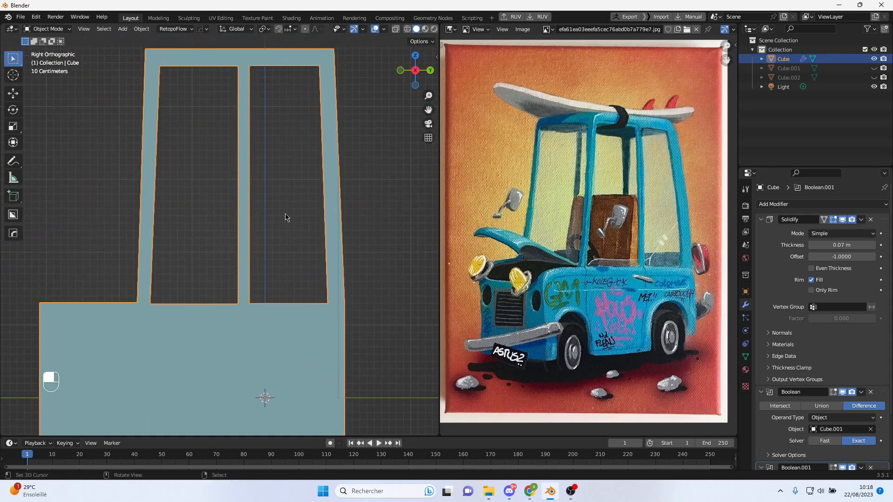
- Unhide both window blocks and set the rear block's viewport display to Wire
{"action": "left_click", "coordinate": [873, 68]}
{"action": "left_click", "coordinate": [874, 78]}
{"action": "middle_click_drag", "start_coordinate": [378, 138], "coordinate": [330, 215]}
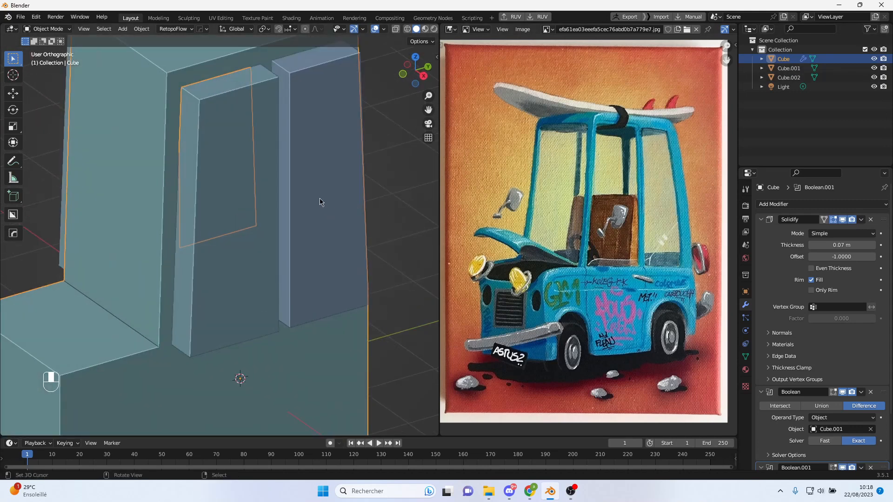
{"action": "left_click", "coordinate": [320, 199]}
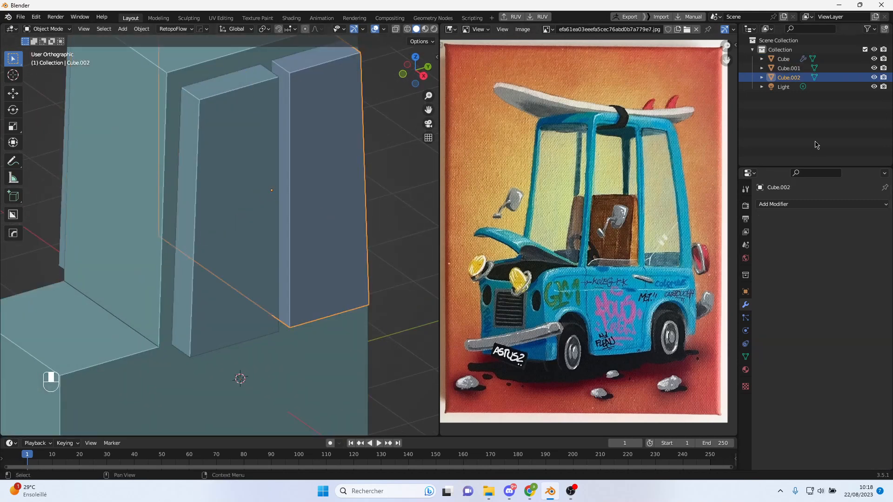
{"action": "left_click", "coordinate": [745, 292]}
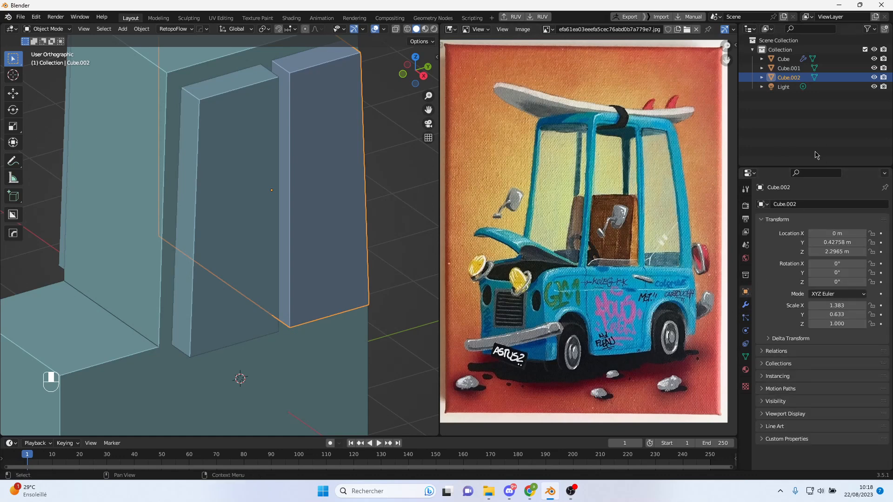
{"action": "left_click", "coordinate": [767, 402]}
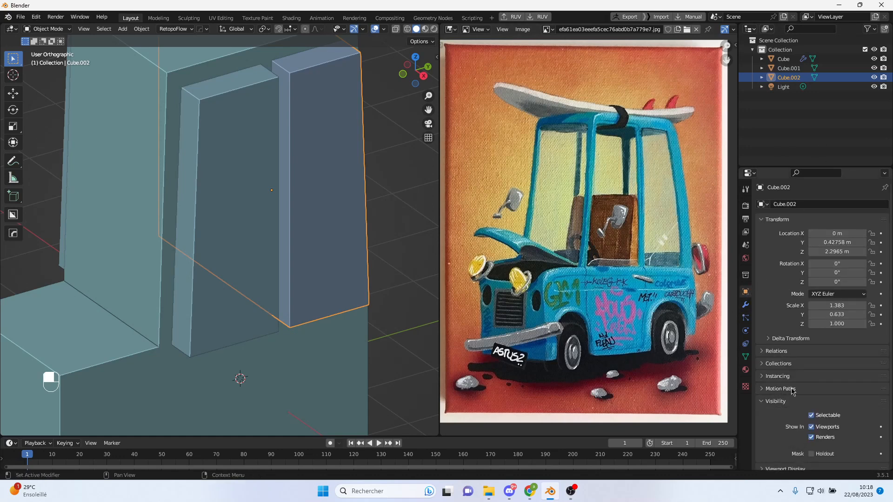
{"action": "scroll", "coordinate": [788, 407], "scroll_direction": "down", "scroll_amount": 2}
{"action": "left_click", "coordinate": [775, 438]}
{"action": "scroll", "coordinate": [801, 402], "scroll_direction": "down", "scroll_amount": 5}
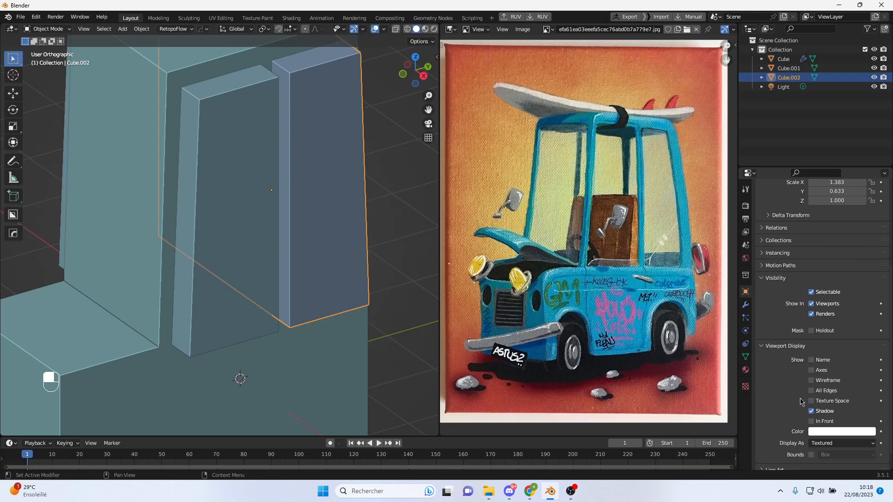
{"action": "left_click", "coordinate": [831, 440]}
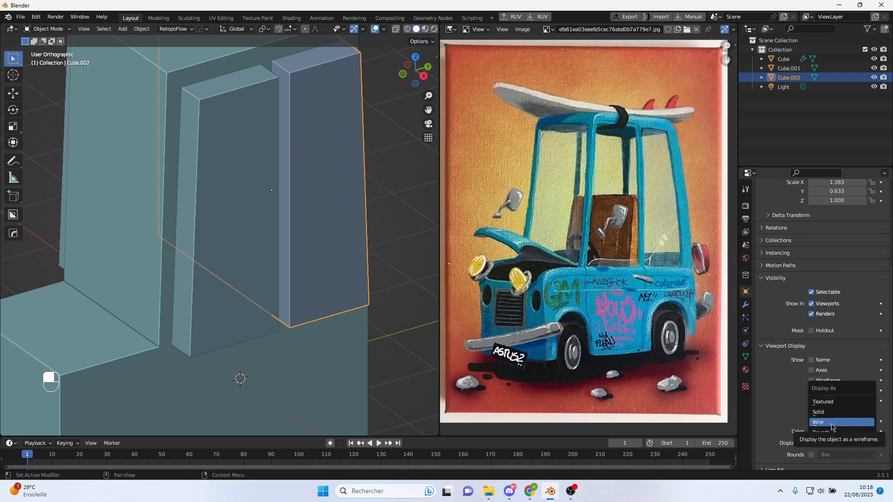
{"action": "left_click", "coordinate": [831, 422]}
- Set the front window block's viewport display to Wire
{"action": "left_click", "coordinate": [269, 170]}
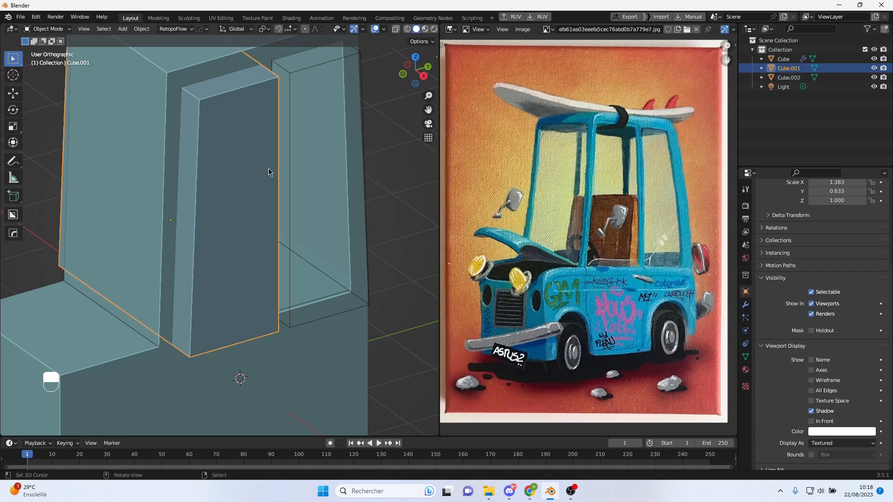
{"action": "left_click", "coordinate": [830, 444]}
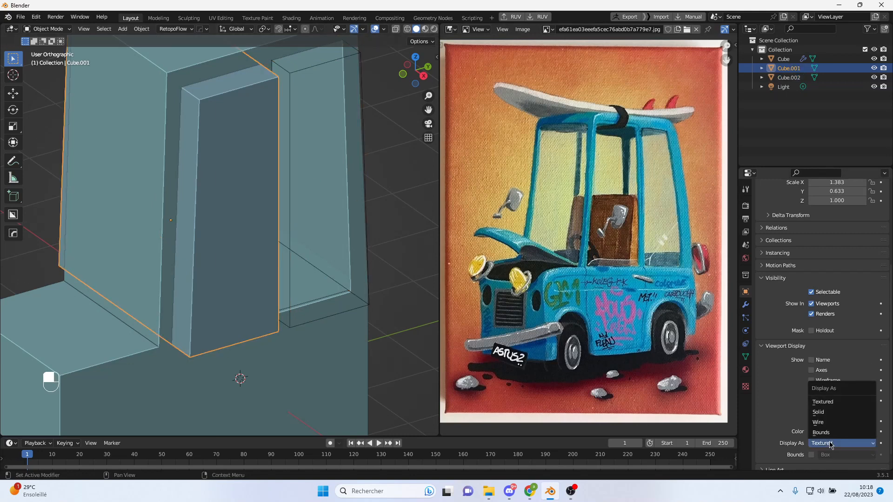
{"action": "left_click", "coordinate": [828, 422]}
- Try lowering the front window block's top face along Z to test the live cut, and undo the move
{"action": "mouse_move", "coordinate": [267, 232]}
{"action": "middle_mouse_down"}
{"action": "mouse_move", "coordinate": [277, 215]}
{"action": "mouse_move", "coordinate": [197, 224]}
{"action": "mouse_move", "coordinate": [234, 234]}
{"action": "mouse_move", "coordinate": [256, 227]}
{"action": "mouse_move", "coordinate": [258, 157]}
{"action": "middle_mouse_up"}
{"action": "key", "text": "Tab"}
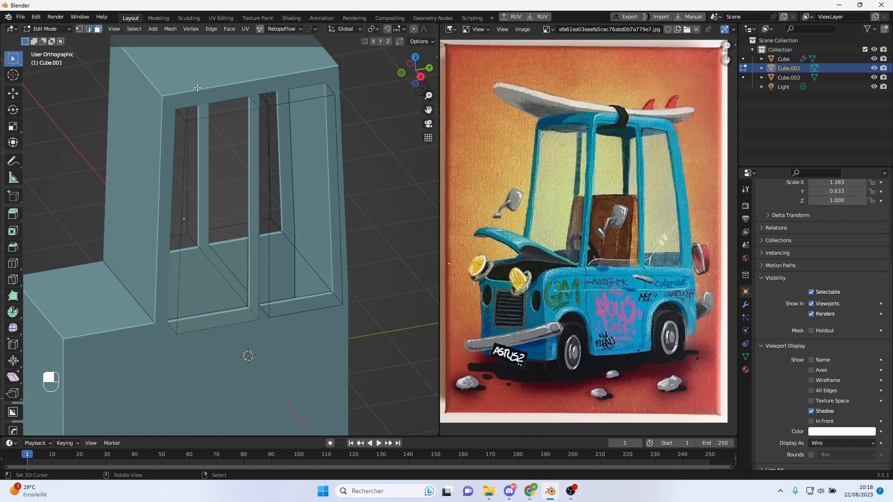
{"action": "key", "text": "KP_3"}
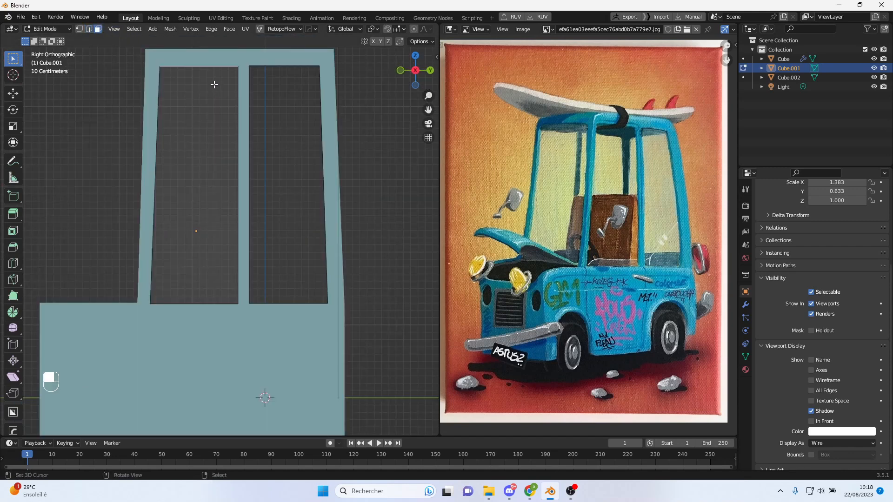
{"action": "key", "text": "g"}
{"action": "key", "text": "z"}
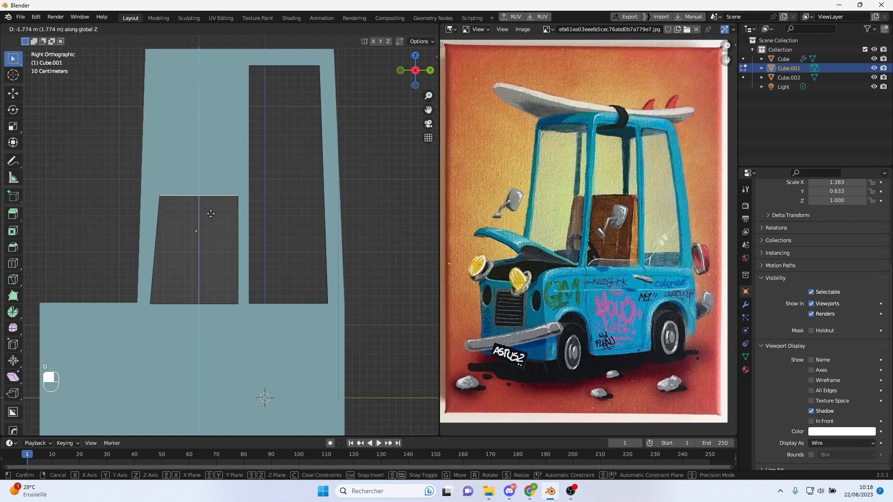
{"action": "left_click", "coordinate": [259, 180]}
{"action": "middle_click_drag", "start_coordinate": [259, 183], "coordinate": [343, 150]}
{"action": "key", "text": "ctrl+z"}
{"action": "scroll", "coordinate": [277, 172], "scroll_direction": "up", "scroll_amount": 3}
{"action": "middle_click_drag", "start_coordinate": [320, 179], "coordinate": [319, 139]}
{"action": "middle_click_drag", "start_coordinate": [249, 169], "coordinate": [295, 193]}
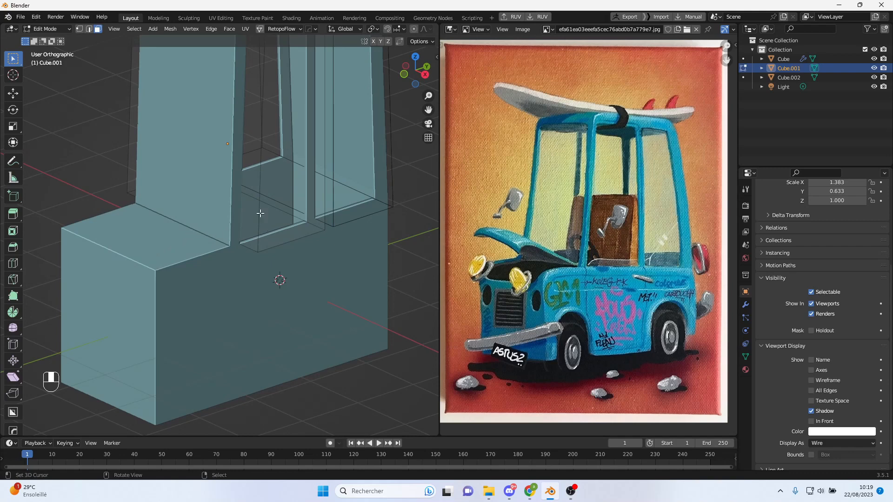
{"action": "key", "text": "Tab"}
- Duplicate the front window block and place the copy about 2 m forward and 0.8 m lower, over the hood's front
{"action": "middle_click_drag", "start_coordinate": [229, 211], "coordinate": [200, 167]}
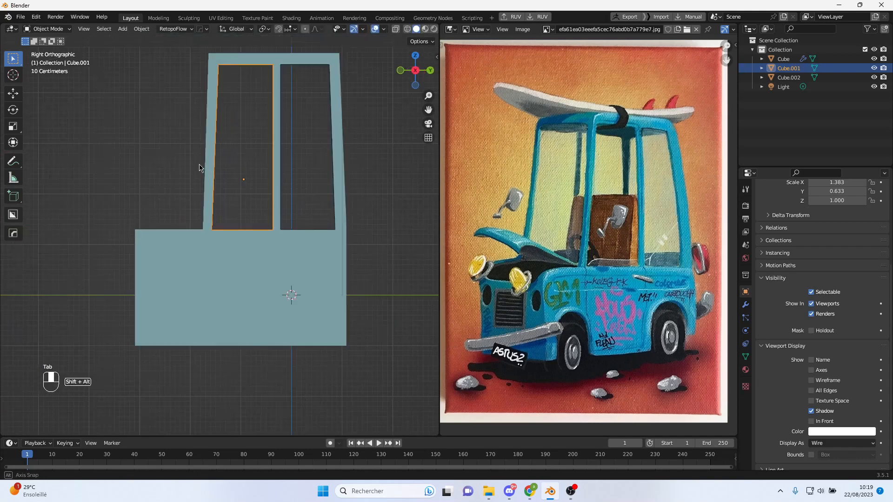
{"action": "key", "text": "shift+d"}
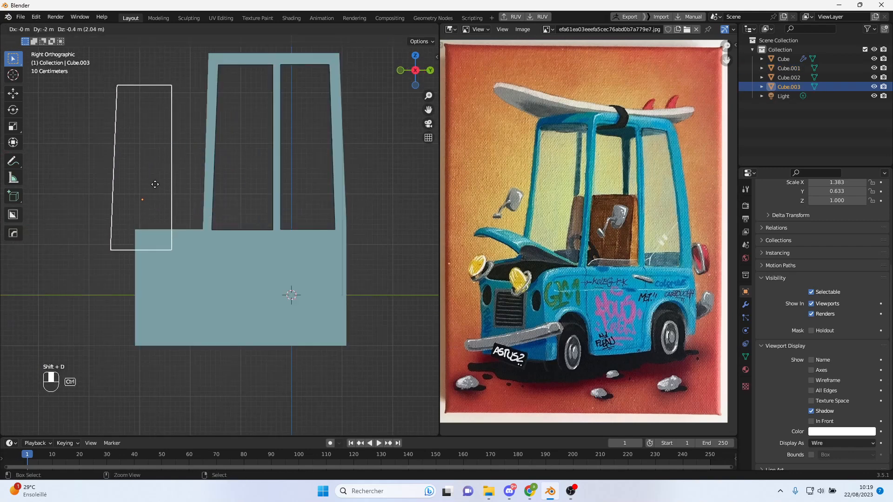
{"action": "left_click", "coordinate": [159, 203]}
{"action": "middle_click_drag", "start_coordinate": [159, 204], "coordinate": [198, 240]}
- Lower the duplicated block's top face about 2.2 m along Z to just above the hood
{"action": "key", "text": "Tab"}
{"action": "key", "text": "KP_3"}
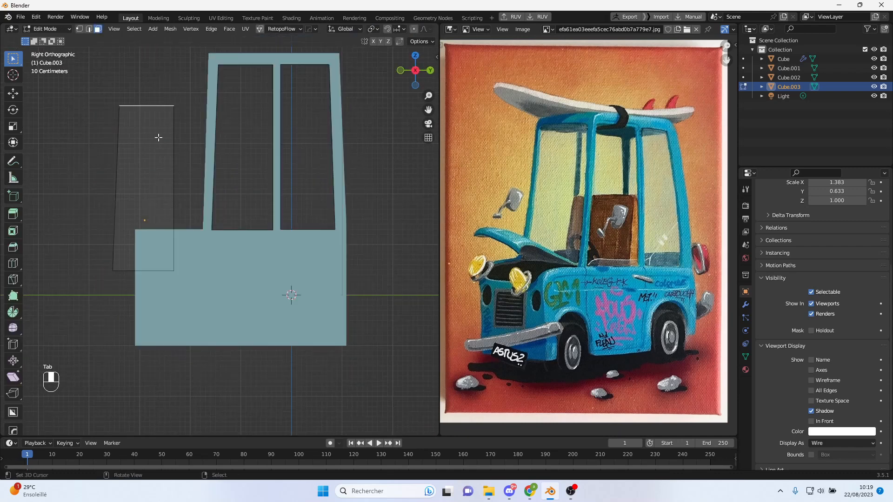
{"action": "key", "text": "g"}
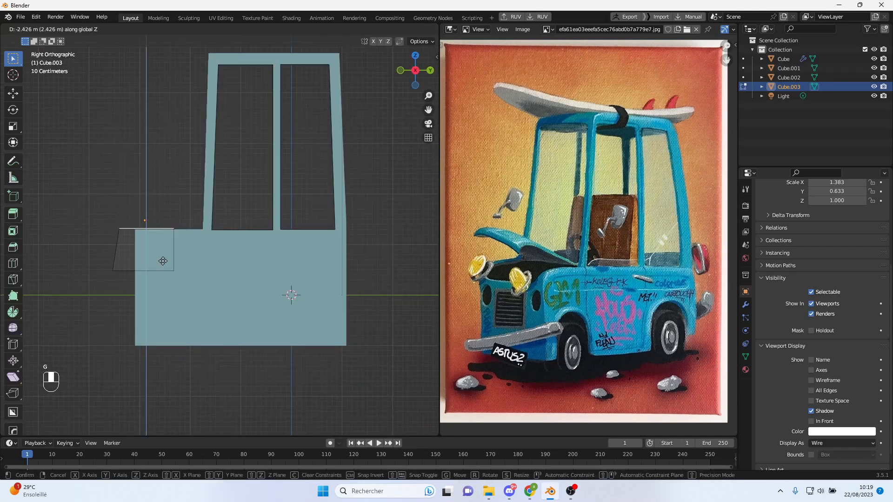
{"action": "left_click", "coordinate": [166, 245]}
- Move the duplicated block's rear face about 0.45 m backward along Y, toward the cabin's front
{"action": "middle_click_drag", "start_coordinate": [166, 244], "coordinate": [186, 234]}
{"action": "key", "text": "KP_3"}
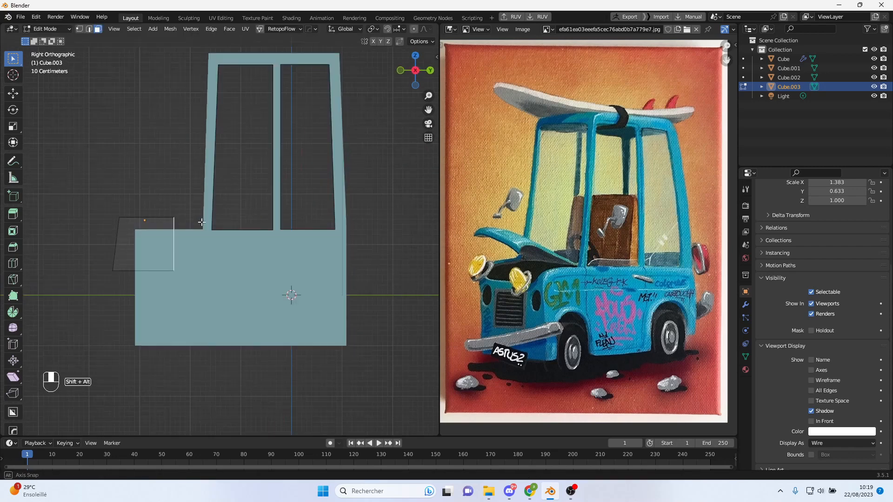
{"action": "key", "text": "g"}
{"action": "key", "text": "y"}
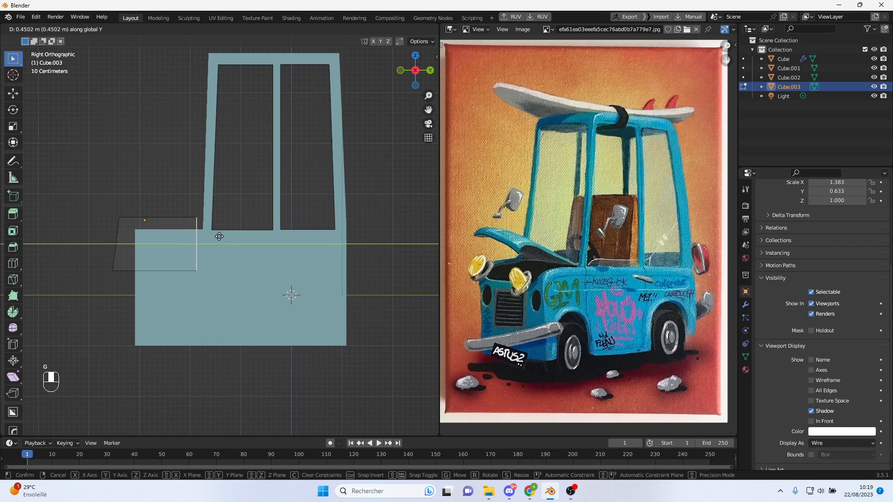
{"action": "left_click", "coordinate": [219, 237]}
- Raise the hood block's bottom face about 0.49 m along Z to make the cutter shallower
{"action": "middle_click_drag", "start_coordinate": [211, 237], "coordinate": [266, 269]}
{"action": "scroll", "coordinate": [174, 269], "scroll_direction": "up", "scroll_amount": 3}
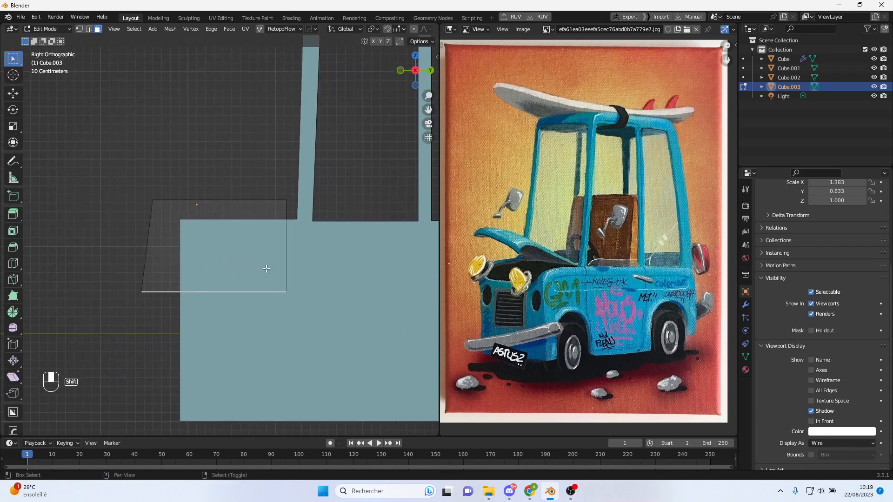
{"action": "key", "text": "g"}
{"action": "key", "text": "z"}
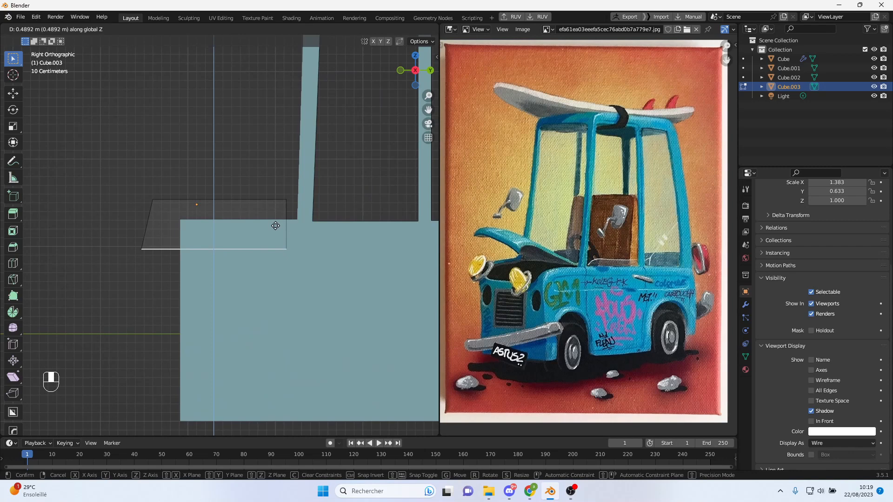
{"action": "left_click", "coordinate": [275, 225]}
- Flatten the hood block's slanted front face with a Y scale of 0 and move it back slightly along Y toward the hood's front
{"action": "middle_click_drag", "start_coordinate": [141, 225], "coordinate": [185, 224]}
{"action": "right_click", "coordinate": [143, 219]}
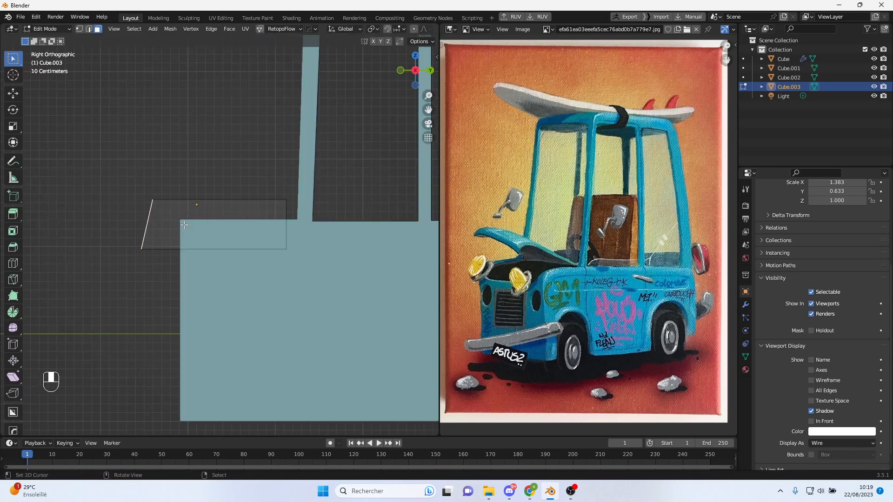
{"action": "key", "text": "s"}
{"action": "type", "text": "y0"}
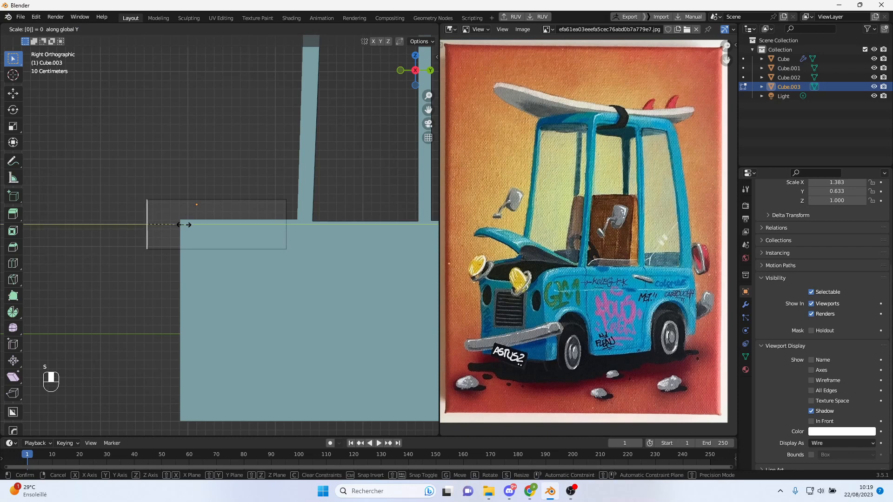
{"action": "key", "text": "Return"}
{"action": "key", "text": "g"}
{"action": "key", "text": "y"}
{"action": "left_click", "coordinate": [202, 224]}
{"action": "middle_click_drag", "start_coordinate": [258, 233], "coordinate": [281, 237]}
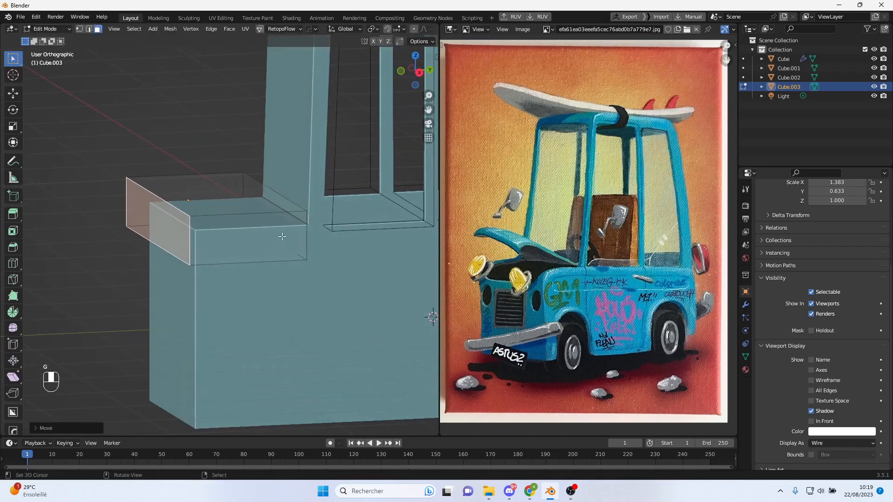
- Collapse the van body's Solidify and two Boolean modifiers, and add a third Boolean modifier to it
{"action": "key", "text": "Tab"}
{"action": "left_click", "coordinate": [317, 289]}
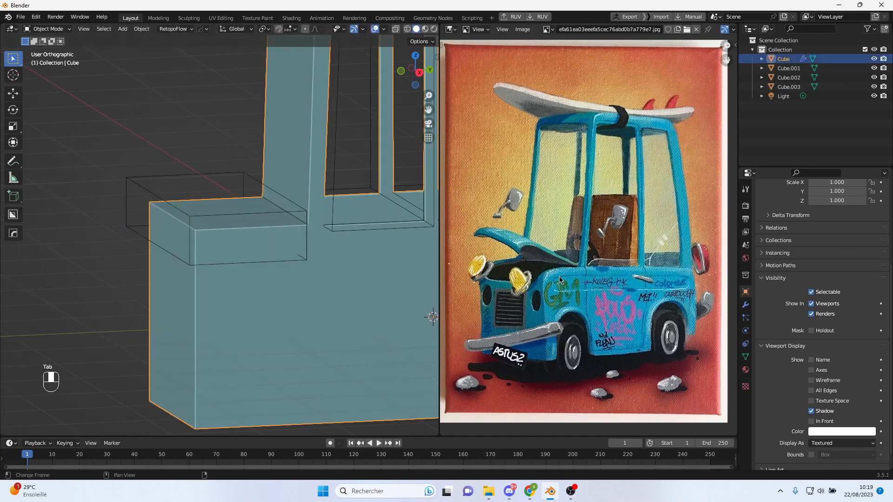
{"action": "left_click", "coordinate": [747, 190]}
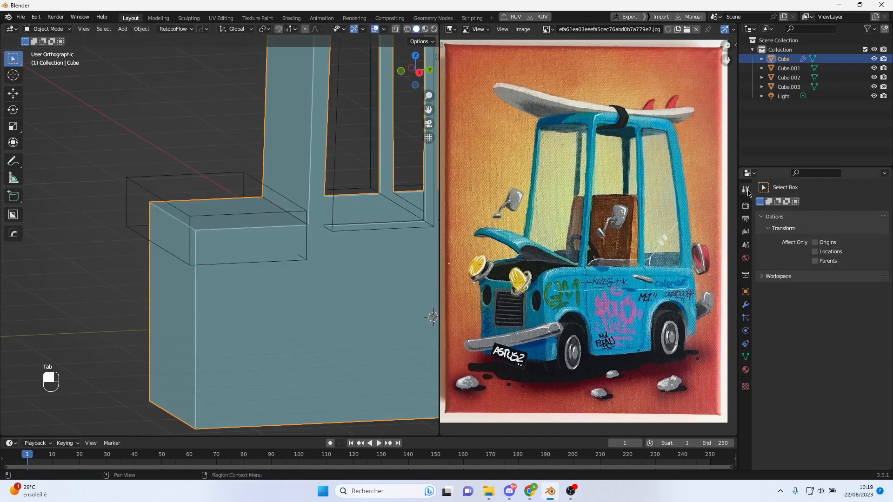
{"action": "left_click", "coordinate": [746, 306]}
{"action": "left_click", "coordinate": [770, 223]}
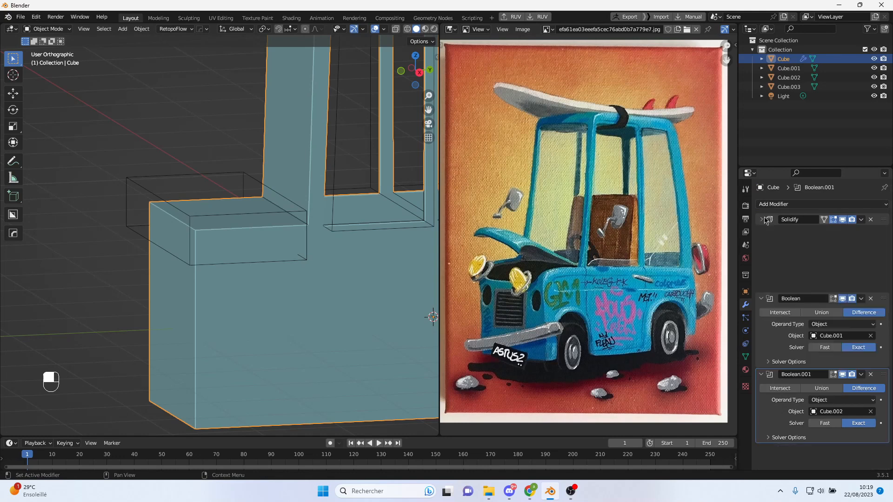
{"action": "left_click", "coordinate": [771, 232]}
{"action": "left_click", "coordinate": [762, 245]}
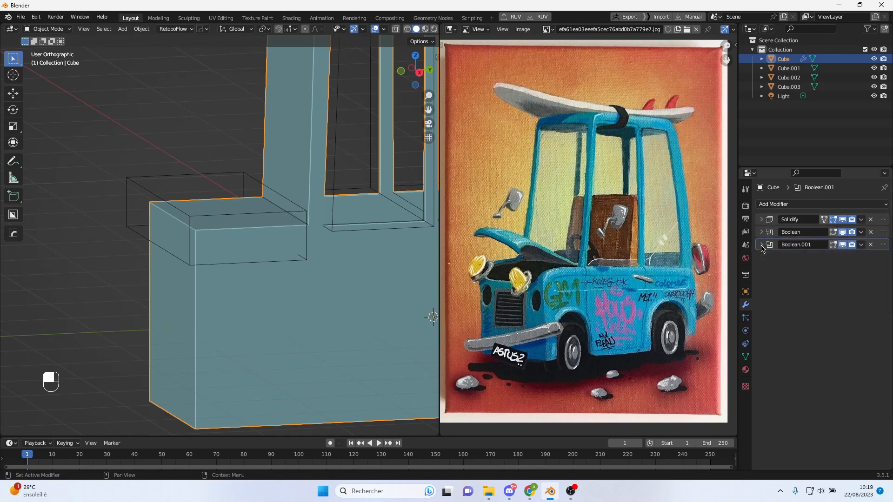
{"action": "left_click", "coordinate": [805, 206]}
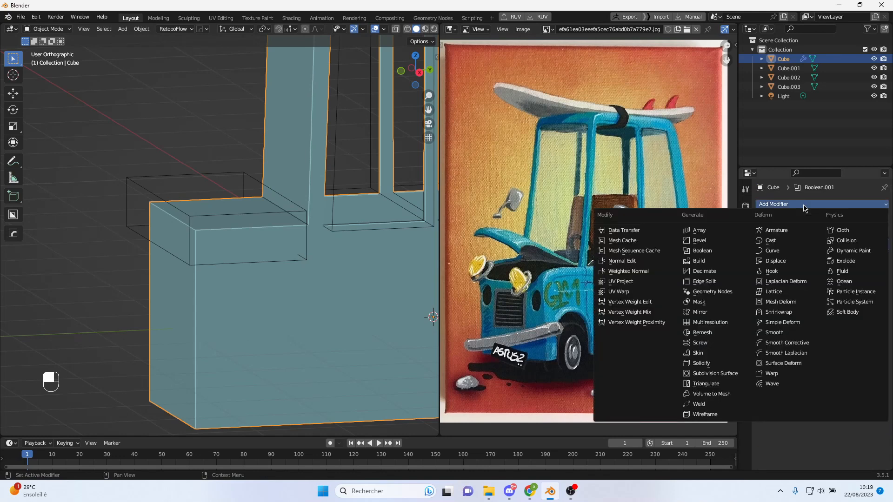
{"action": "left_click", "coordinate": [729, 245]}
- Switch the two window Boolean modifiers off in the viewport and back on to compare their cuts
{"action": "middle_click_drag", "start_coordinate": [403, 211], "coordinate": [290, 191]}
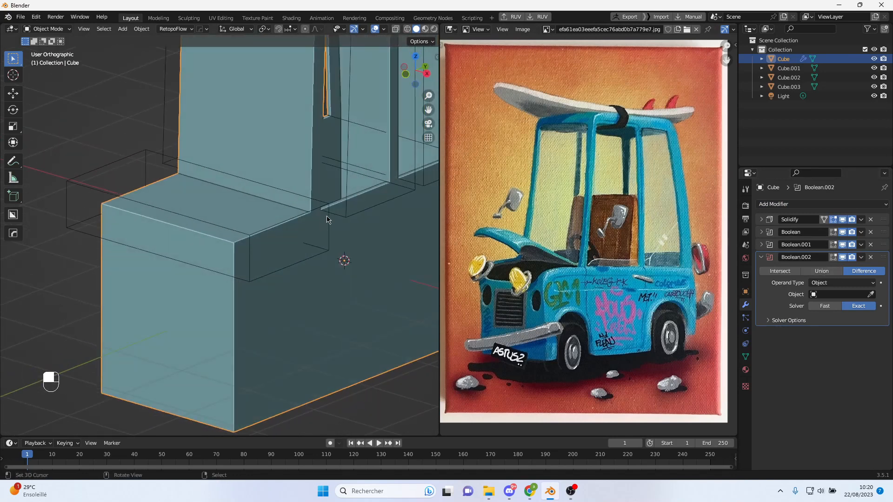
{"action": "scroll", "coordinate": [311, 182], "scroll_direction": "down", "scroll_amount": 5}
{"action": "middle_click_drag", "start_coordinate": [311, 182], "coordinate": [295, 207]}
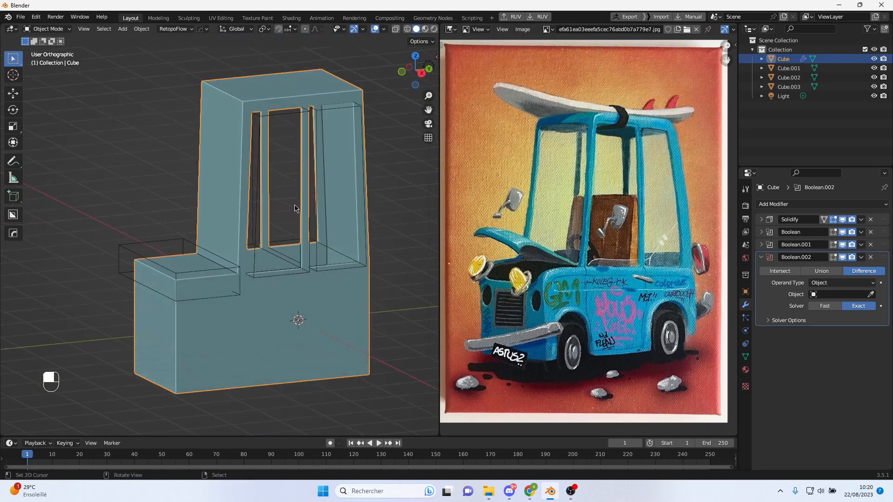
{"action": "left_click", "coordinate": [844, 234]}
{"action": "left_click", "coordinate": [845, 246]}
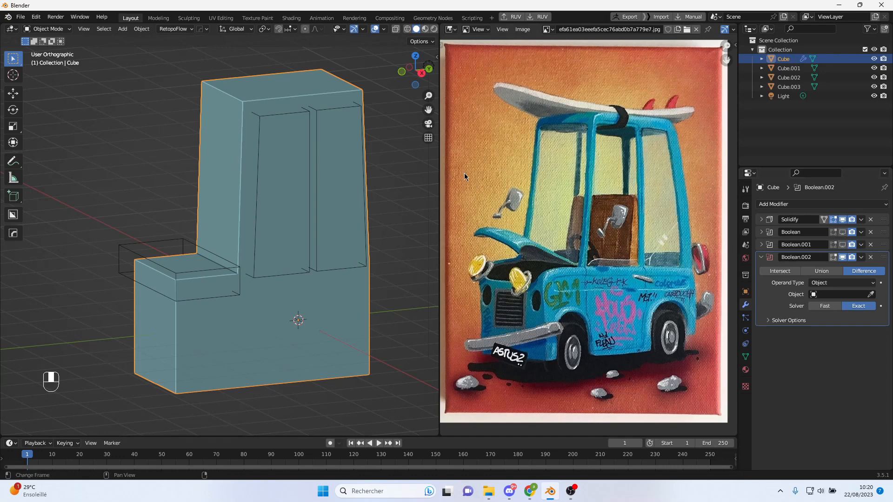
{"action": "left_click", "coordinate": [844, 246]}
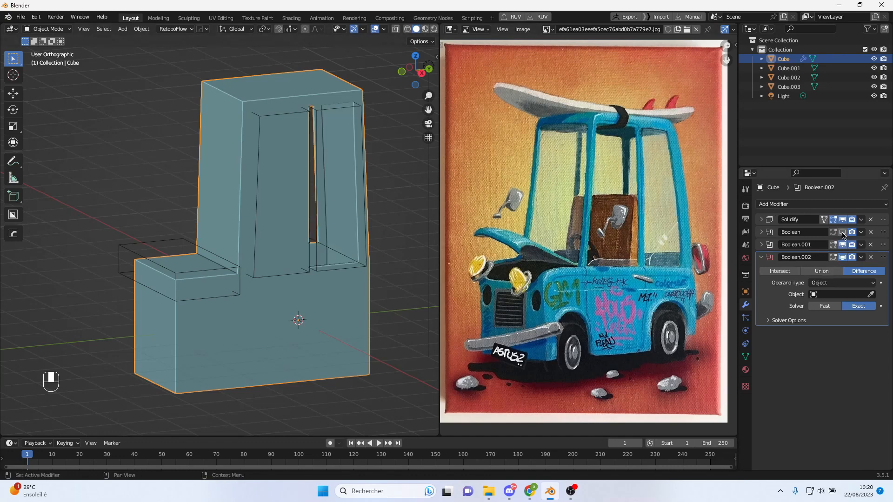
{"action": "left_click", "coordinate": [844, 233]}
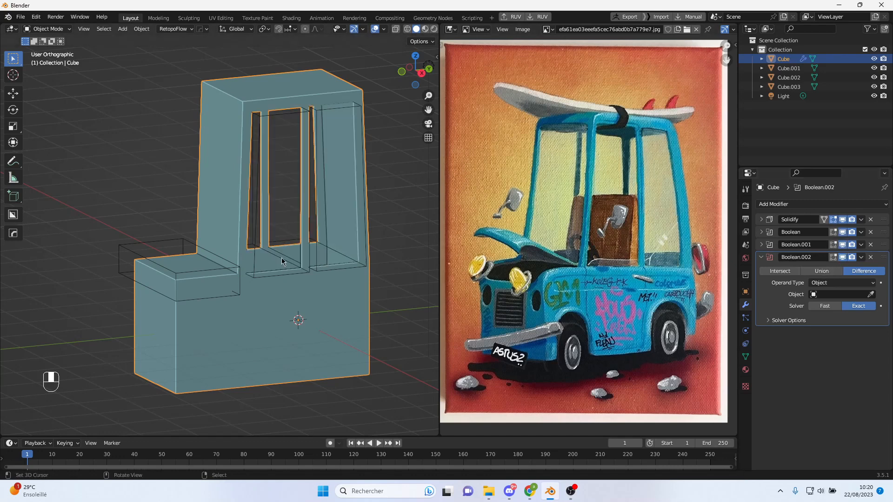
- Set the hood block, Cube.003, as the cutting object of the third Boolean modifier
{"action": "scroll", "coordinate": [281, 258], "scroll_direction": "up", "scroll_amount": 2}
{"action": "left_click", "coordinate": [871, 295]}
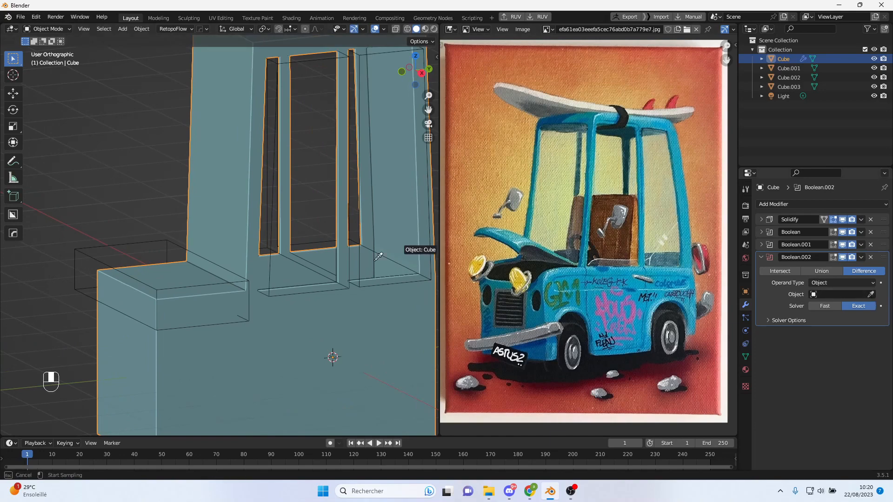
{"action": "left_click", "coordinate": [88, 256]}
- Scale the hood block's two side faces to about 0.64 along X so the cutter fits inside the body's width
{"action": "middle_click_drag", "start_coordinate": [135, 274], "coordinate": [254, 272]}
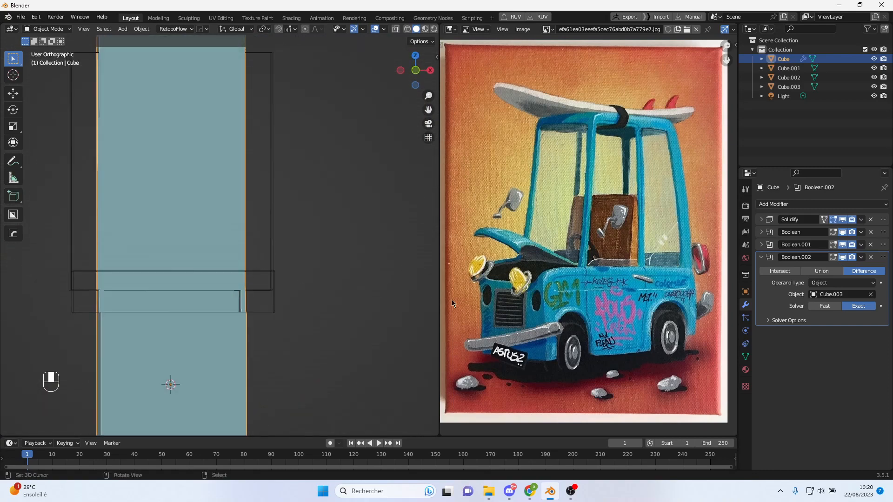
{"action": "mouse_move", "coordinate": [331, 314]}
{"action": "middle_mouse_down", "text": "alt"}
{"action": "mouse_move", "coordinate": [329, 395]}
{"action": "mouse_move", "coordinate": [330, 328]}
{"action": "mouse_move", "coordinate": [313, 317]}
{"action": "middle_mouse_up", "text": "alt"}
{"action": "left_click", "coordinate": [272, 313]}
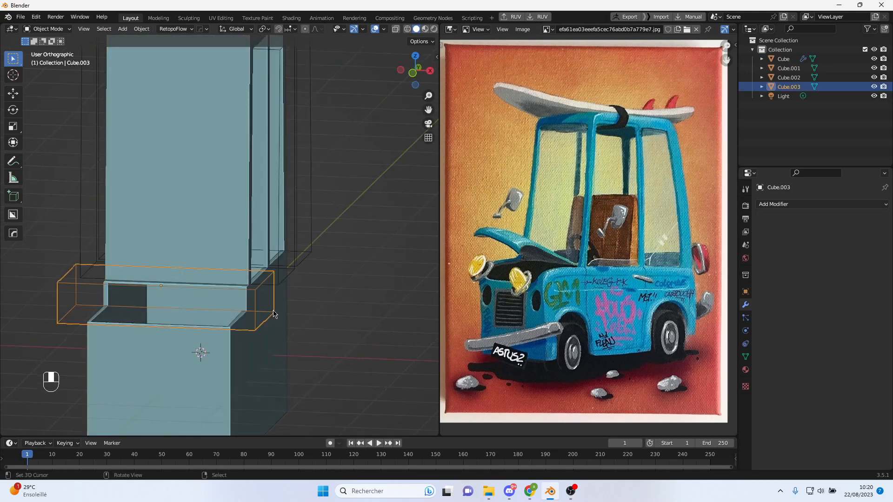
{"action": "key", "text": "Tab"}
{"action": "left_click", "coordinate": [269, 305]}
{"action": "mouse_move", "coordinate": [268, 305]}
{"action": "middle_mouse_down"}
{"action": "mouse_move", "coordinate": [188, 281]}
{"action": "mouse_move", "coordinate": [271, 306]}
{"action": "middle_mouse_up"}
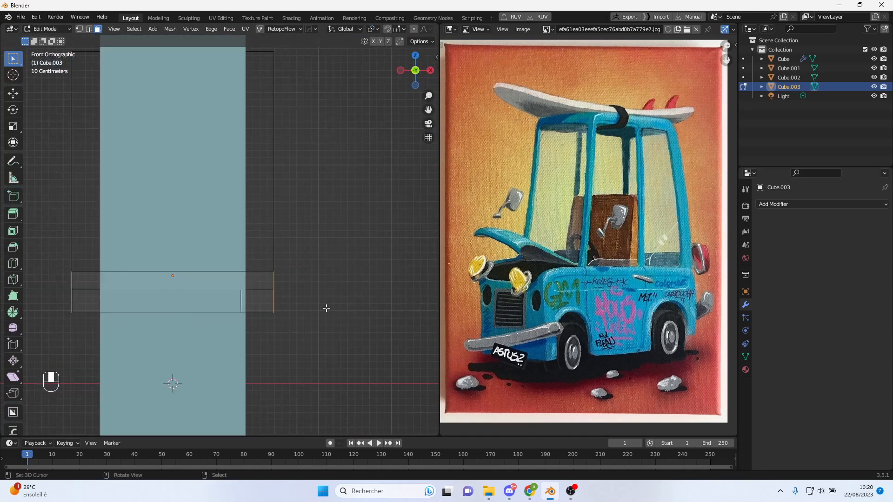
{"action": "key", "text": "s"}
{"action": "key", "text": "x"}
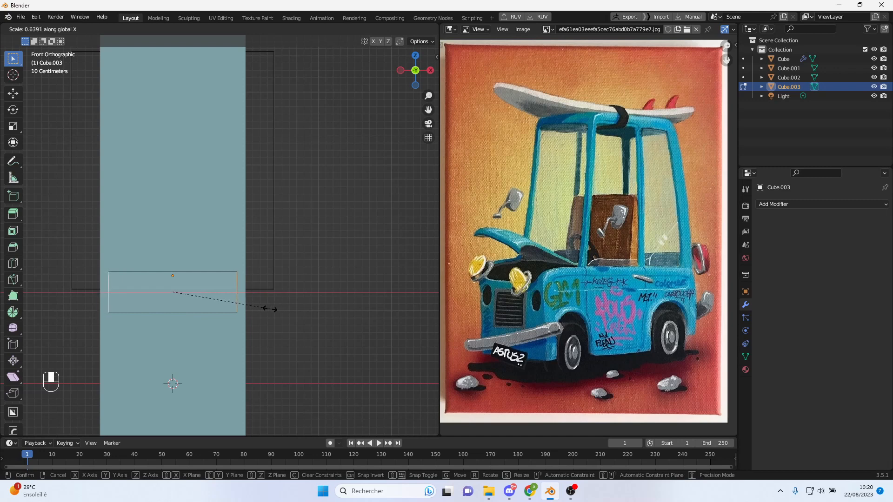
{"action": "left_click", "coordinate": [270, 309]}
- Examine the hood opening and its side walls from several angles, and clear the face selection
{"action": "middle_click_drag", "start_coordinate": [269, 309], "coordinate": [248, 356]}
{"action": "scroll", "coordinate": [292, 279], "scroll_direction": "up", "scroll_amount": 5}
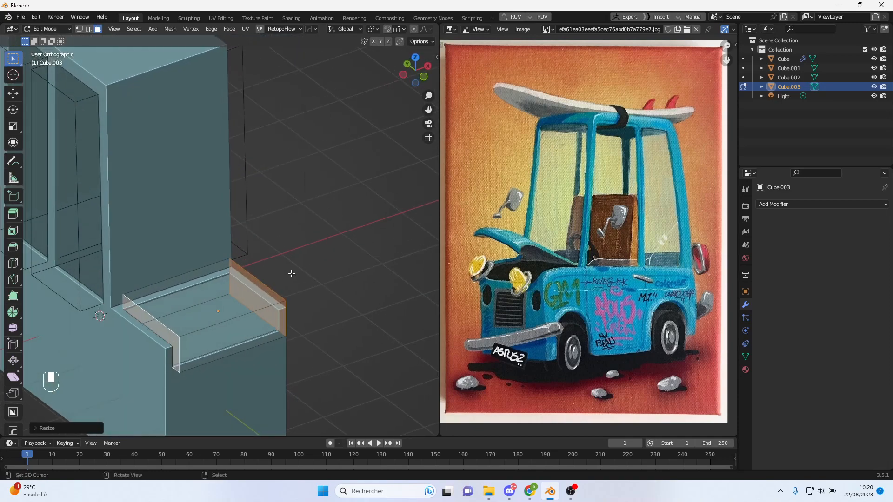
{"action": "middle_click_drag", "start_coordinate": [291, 281], "coordinate": [228, 206], "text": "shift"}
{"action": "scroll", "coordinate": [229, 206], "scroll_direction": "down", "scroll_amount": 2}
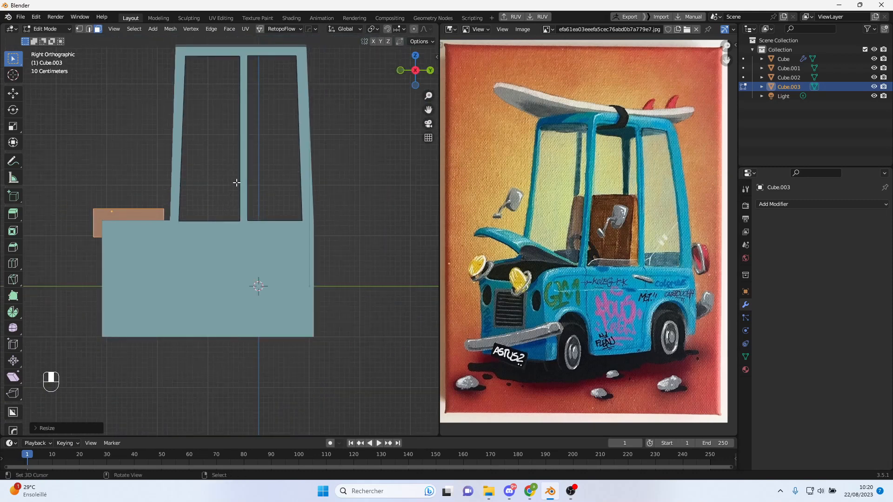
{"action": "middle_click_drag", "start_coordinate": [255, 188], "coordinate": [298, 209]}
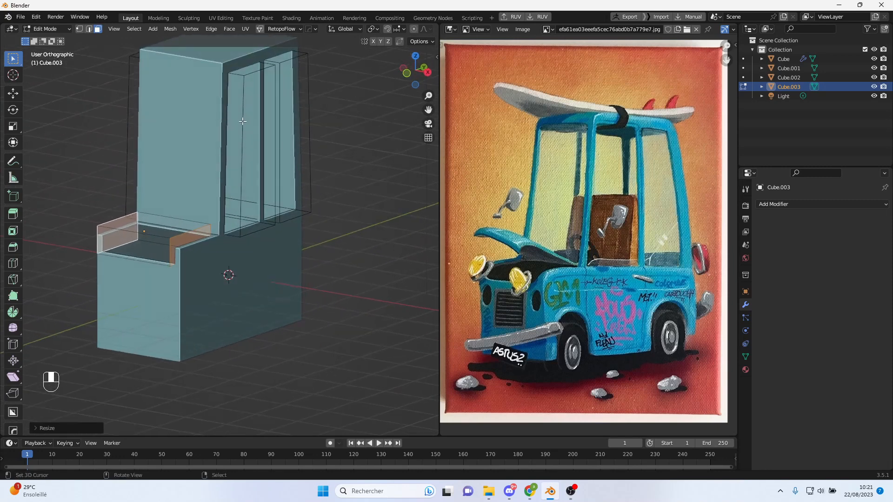
{"action": "middle_click_drag", "start_coordinate": [241, 130], "coordinate": [235, 122]}
{"action": "key", "text": "alt+a"}
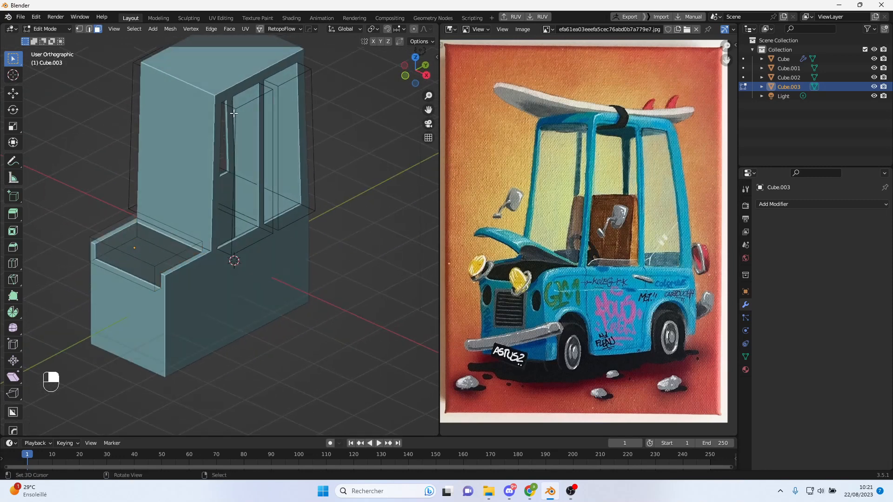
- Duplicate the hood block and place the copy in front of the cabin near roof height
{"action": "key", "text": "Tab"}
{"action": "left_click", "coordinate": [253, 140]}
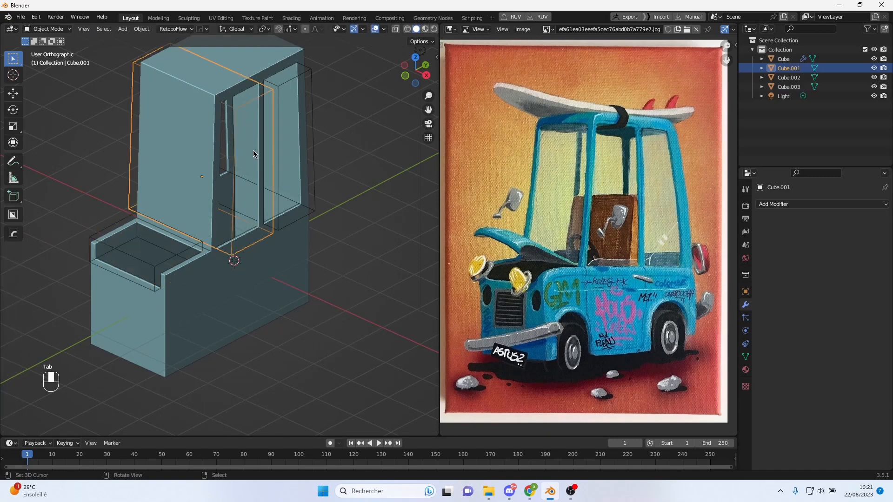
{"action": "left_click", "coordinate": [163, 274]}
{"action": "middle_click_drag", "start_coordinate": [254, 255], "coordinate": [194, 217], "text": "alt"}
{"action": "key", "text": "shift+d"}
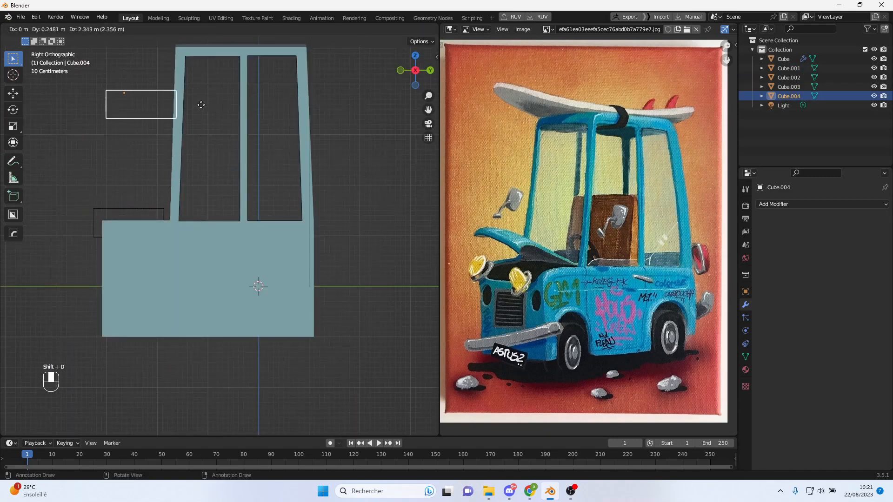
{"action": "left_click", "coordinate": [197, 77]}
- Lower the copied block's bottom face about 2.5 m along Z to just above the hood
{"action": "middle_click_drag", "start_coordinate": [212, 128], "coordinate": [245, 109]}
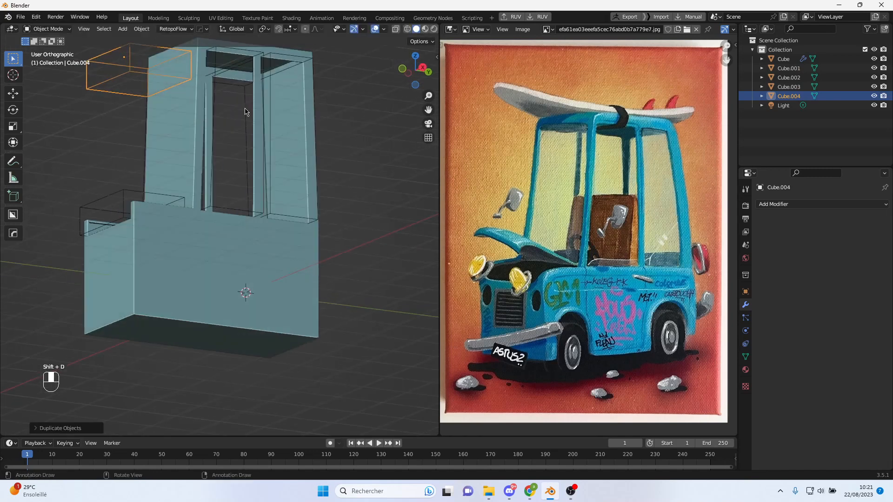
{"action": "key", "text": "Tab"}
{"action": "left_click", "coordinate": [156, 83]}
{"action": "middle_click_drag", "start_coordinate": [149, 101], "coordinate": [133, 109]}
{"action": "key", "text": "KP_3"}
{"action": "key", "text": "g"}
{"action": "key", "text": "z"}
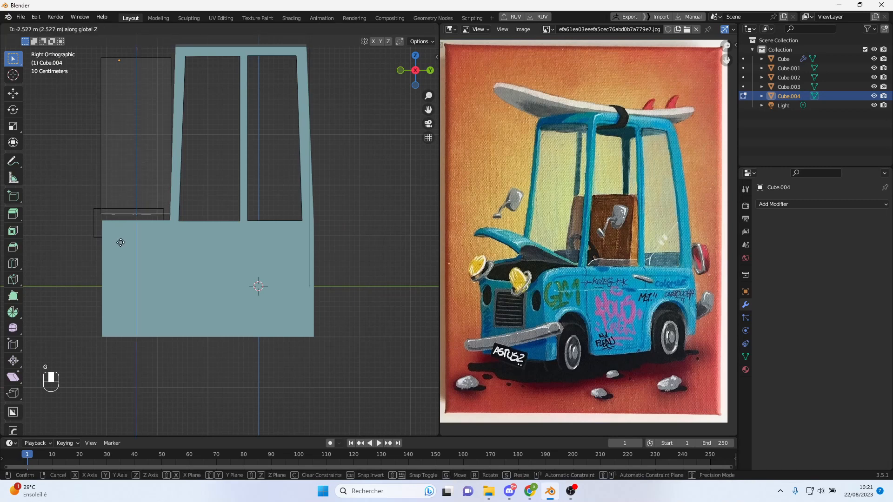
{"action": "left_click", "coordinate": [119, 244]}
- Move the tall block's front face about 1.09 m along Y toward the cabin's windshield
{"action": "middle_click_drag", "start_coordinate": [103, 149], "coordinate": [130, 150]}
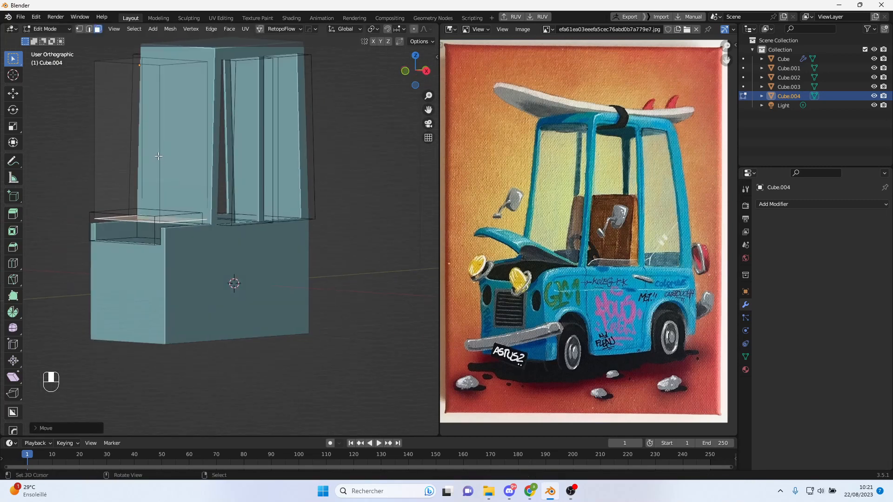
{"action": "left_click", "coordinate": [167, 155]}
{"action": "key", "text": "KP_3"}
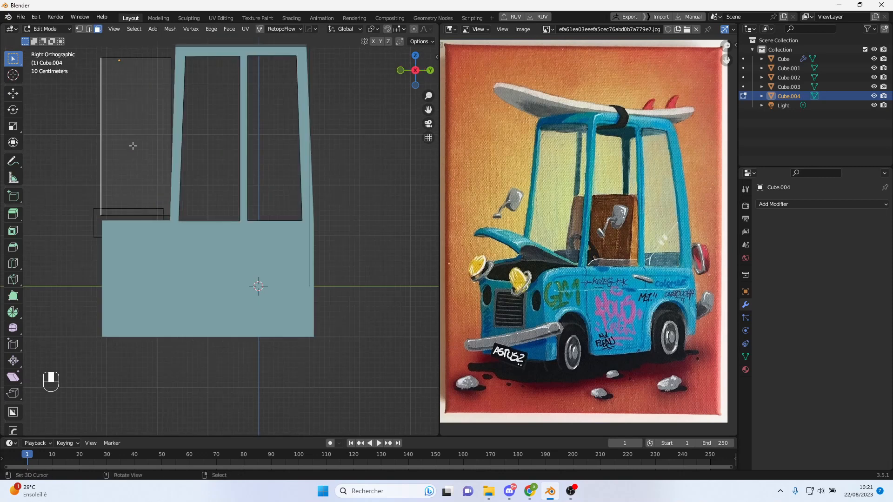
{"action": "key", "text": "g"}
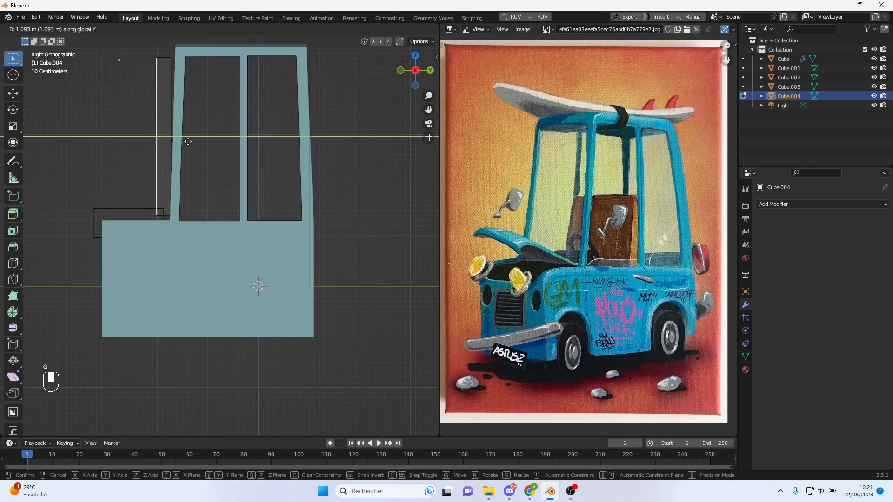
{"action": "left_click", "coordinate": [187, 141]}
- Move the tall block's rear face about 3.02 m along Y, through the cabin and past its back wall
{"action": "middle_click_drag", "start_coordinate": [188, 141], "coordinate": [183, 121]}
{"action": "key", "text": "KP_3"}
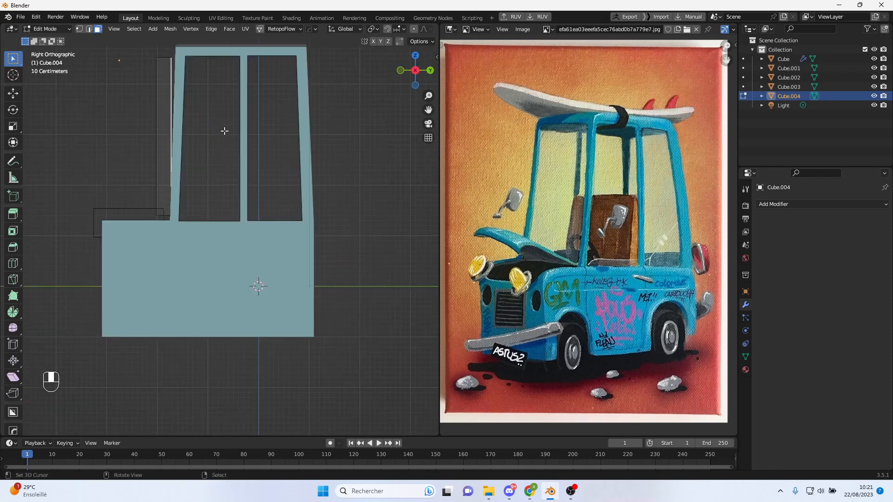
{"action": "key", "text": "g"}
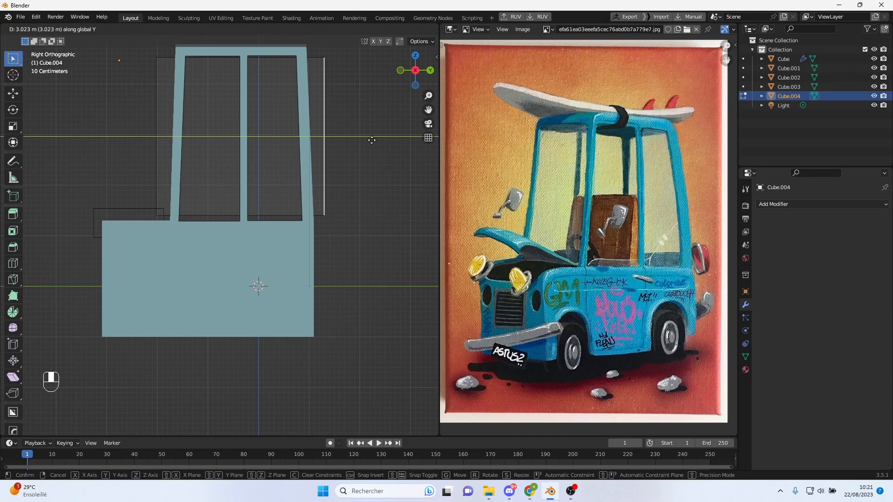
{"action": "left_click", "coordinate": [372, 140]}
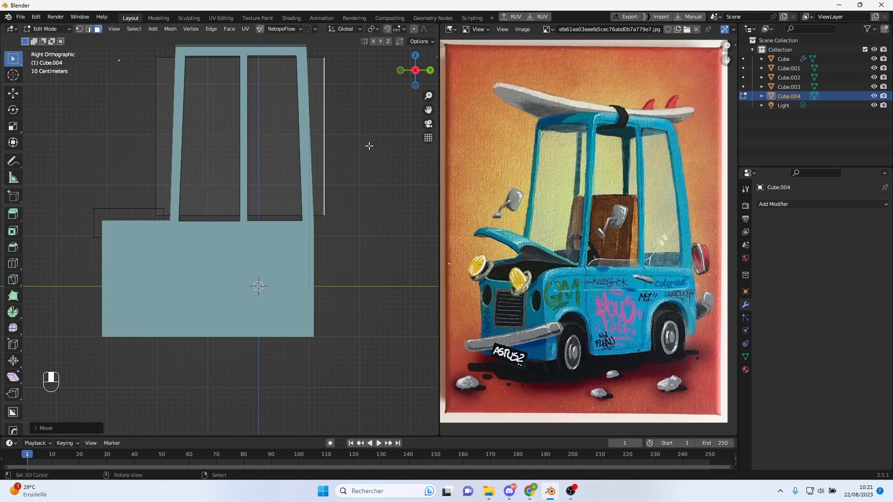
{"action": "middle_click_drag", "start_coordinate": [379, 212], "coordinate": [342, 221]}
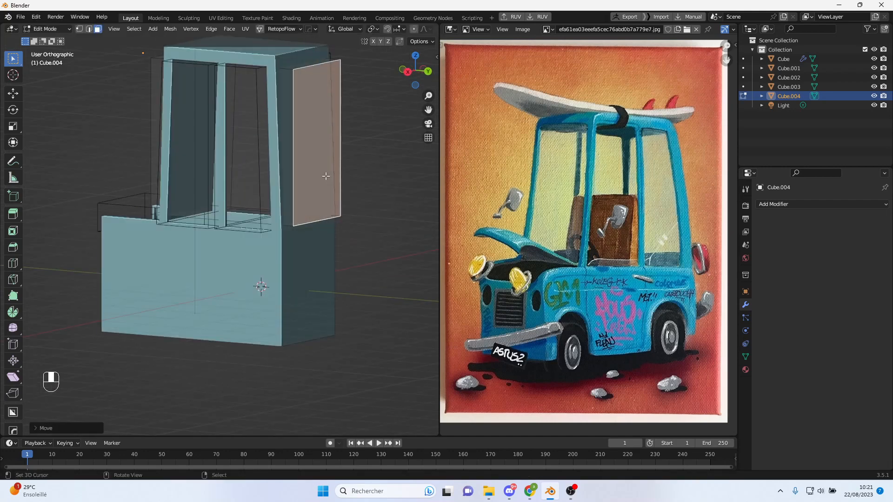
- Add a Boolean Difference modifier to the van body, using the tall front-to-rear window block (Cube.004) as cutter
{"action": "key", "text": "Tab"}
{"action": "left_click", "coordinate": [294, 293]}
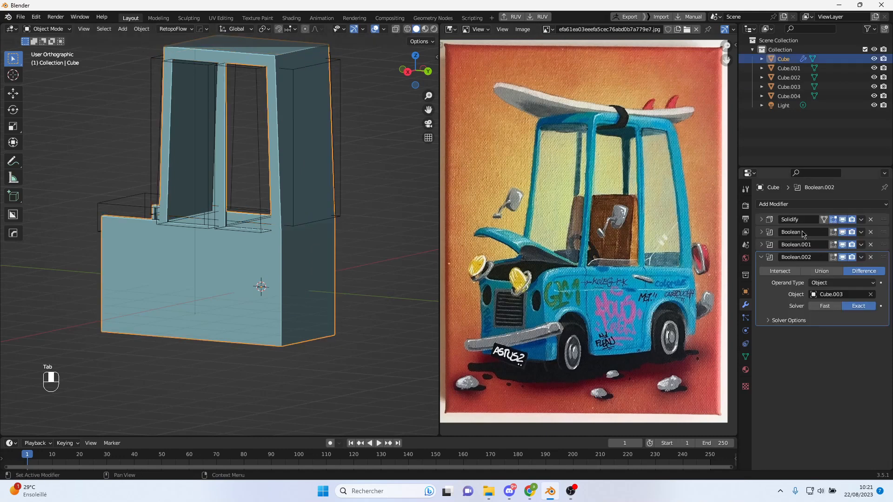
{"action": "left_click", "coordinate": [763, 260]}
{"action": "left_click", "coordinate": [783, 206]}
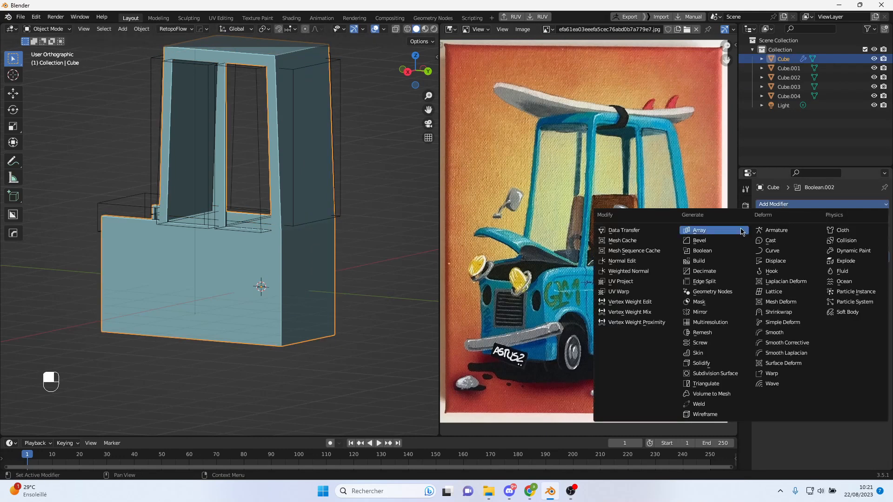
{"action": "left_click", "coordinate": [722, 250]}
{"action": "left_click", "coordinate": [872, 307]}
{"action": "left_click", "coordinate": [341, 83]}
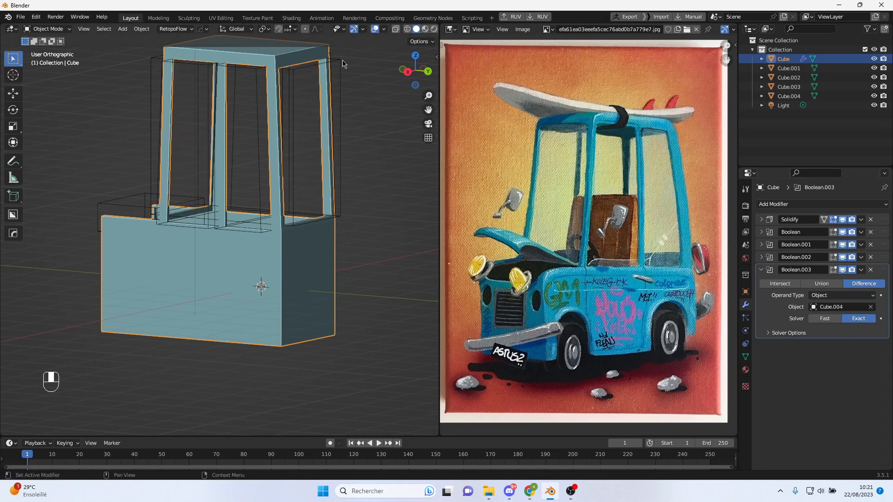
{"action": "middle_click_drag", "start_coordinate": [330, 123], "coordinate": [361, 120]}
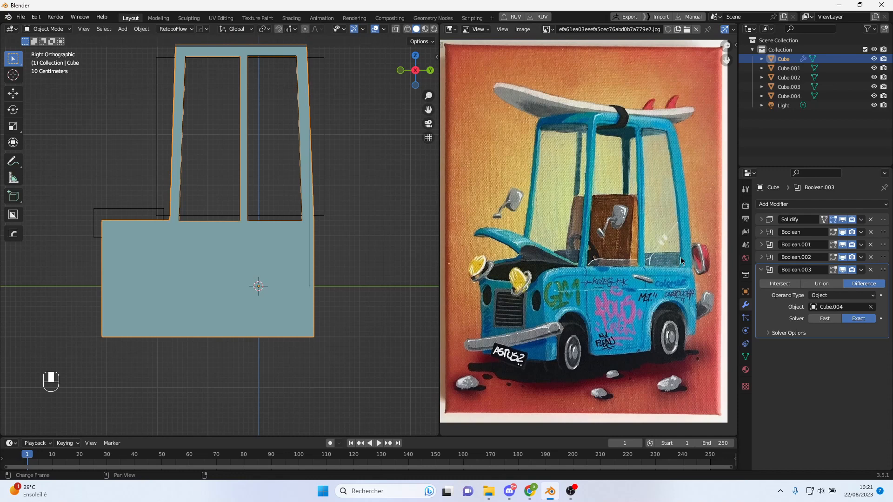
{"action": "middle_click_drag", "start_coordinate": [338, 218], "coordinate": [343, 223]}
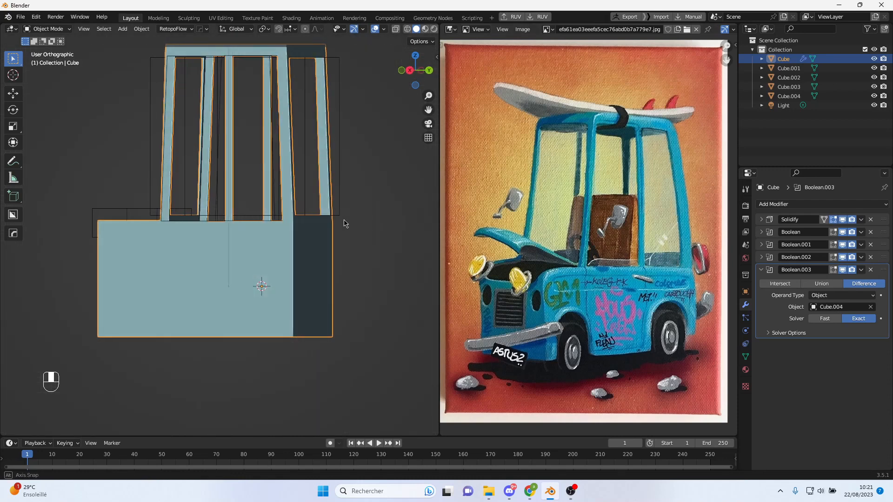
- Raise the tall cutter block's rear bottom edge along Z so the rear window's sill sits higher
{"action": "left_click", "coordinate": [334, 216]}
{"action": "key", "text": "Tab"}
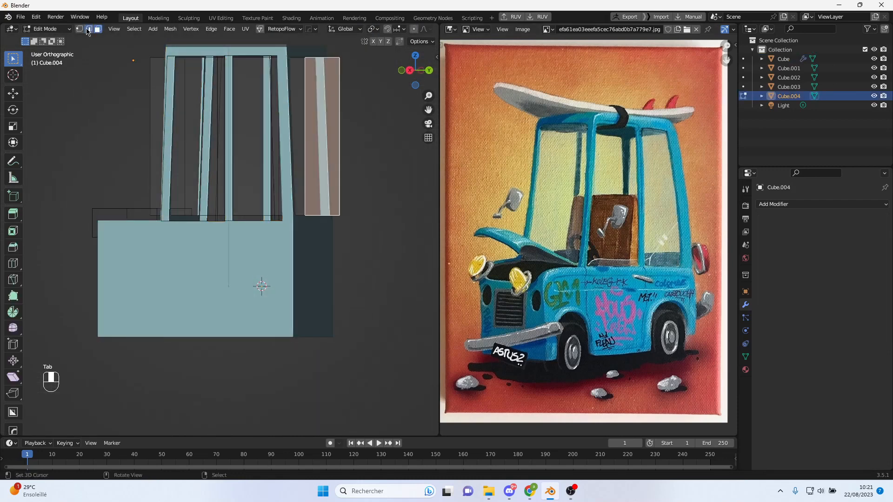
{"action": "left_click", "coordinate": [327, 173]}
{"action": "left_click", "coordinate": [323, 215]}
{"action": "middle_click_drag", "start_coordinate": [329, 216], "coordinate": [354, 230], "text": "alt"}
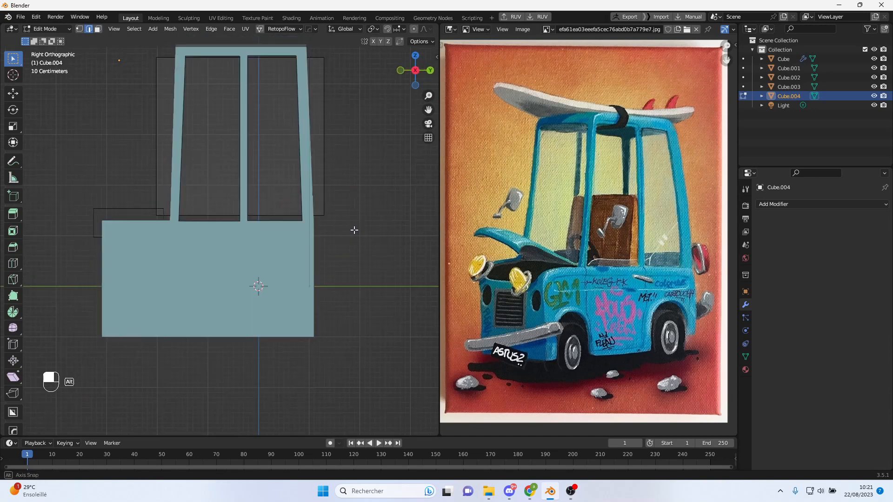
{"action": "key", "text": "g"}
{"action": "key", "text": "z"}
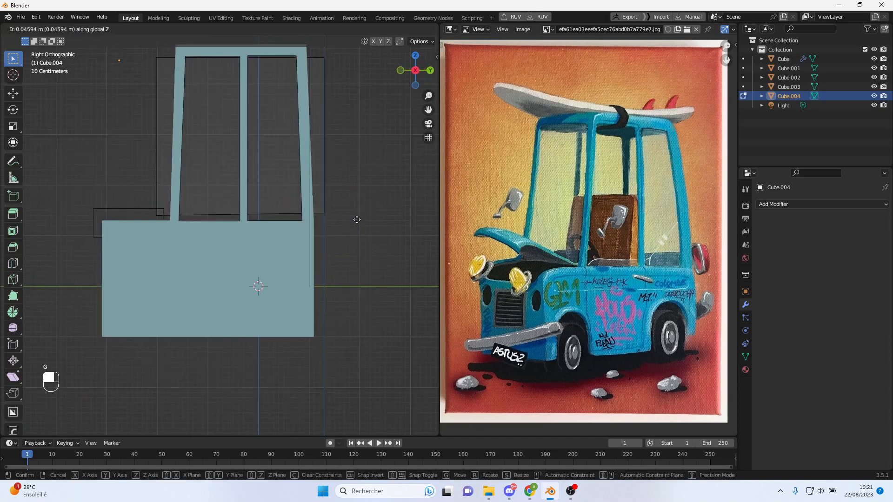
{"action": "left_click", "coordinate": [362, 205]}
- Lower the tall cutter block's rear bottom edge by about 0.13 m along Z
{"action": "middle_click_drag", "start_coordinate": [348, 217], "coordinate": [395, 218]}
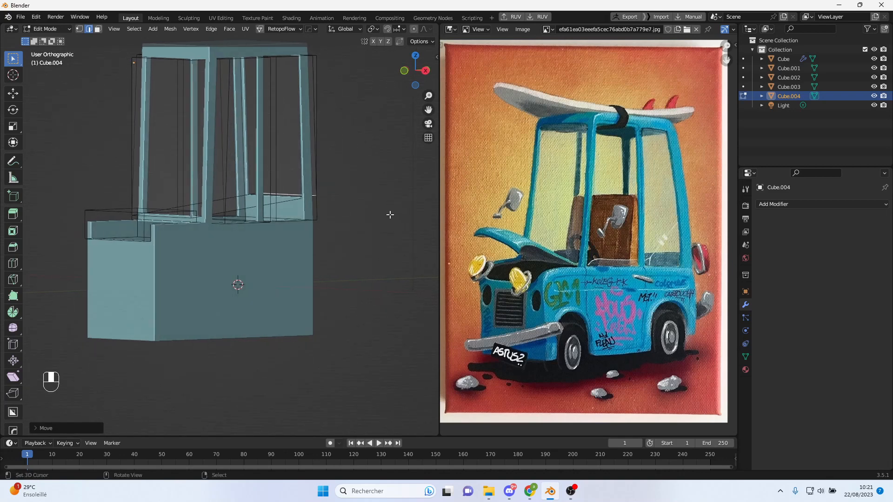
{"action": "key", "text": "g"}
{"action": "key", "text": "z"}
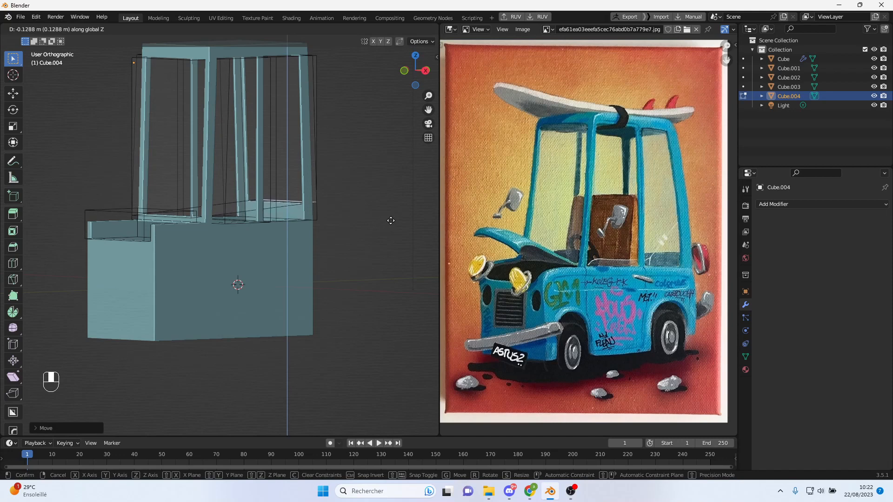
{"action": "left_click", "coordinate": [390, 220]}
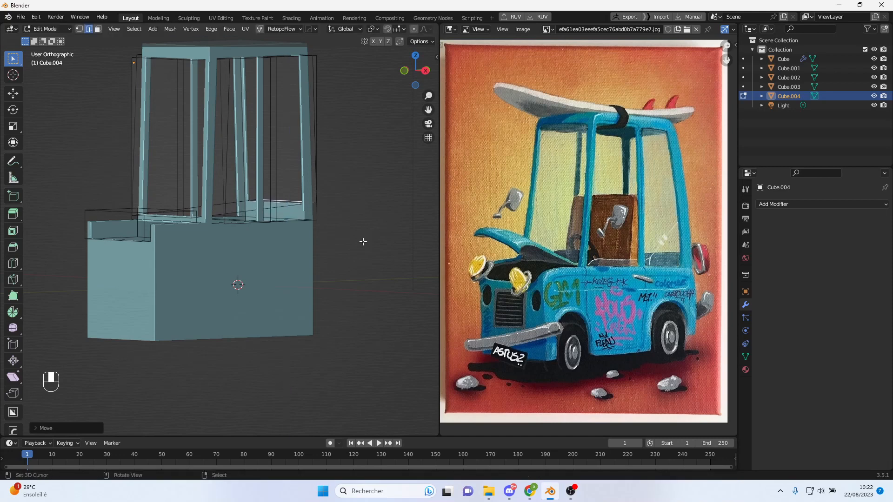
{"action": "mouse_move", "coordinate": [314, 231]}
{"action": "middle_mouse_down"}
{"action": "mouse_move", "coordinate": [309, 249]}
{"action": "mouse_move", "coordinate": [345, 245]}
{"action": "mouse_move", "coordinate": [330, 208]}
{"action": "mouse_move", "coordinate": [281, 207]}
{"action": "mouse_move", "coordinate": [381, 216]}
{"action": "mouse_move", "coordinate": [313, 209]}
{"action": "mouse_move", "coordinate": [355, 245]}
{"action": "mouse_move", "coordinate": [314, 238]}
{"action": "middle_mouse_up"}
{"action": "scroll", "coordinate": [335, 232], "scroll_direction": "up", "scroll_amount": 4}
{"action": "key", "text": "Tab"}
{"action": "scroll", "coordinate": [311, 239], "scroll_direction": "up", "scroll_amount": 2}
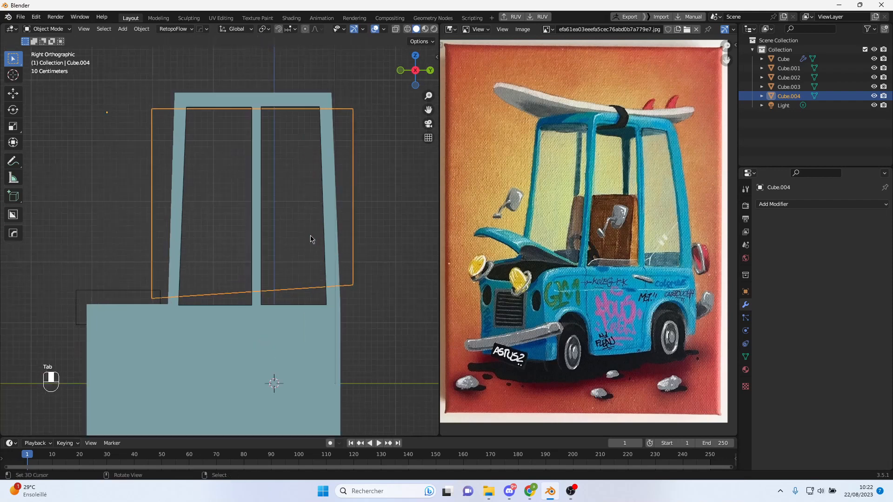
- Bevel the front top edge of the cabin roof with 3 segments and a width of 0.191 m
{"action": "middle_click_drag", "start_coordinate": [313, 239], "coordinate": [346, 251]}
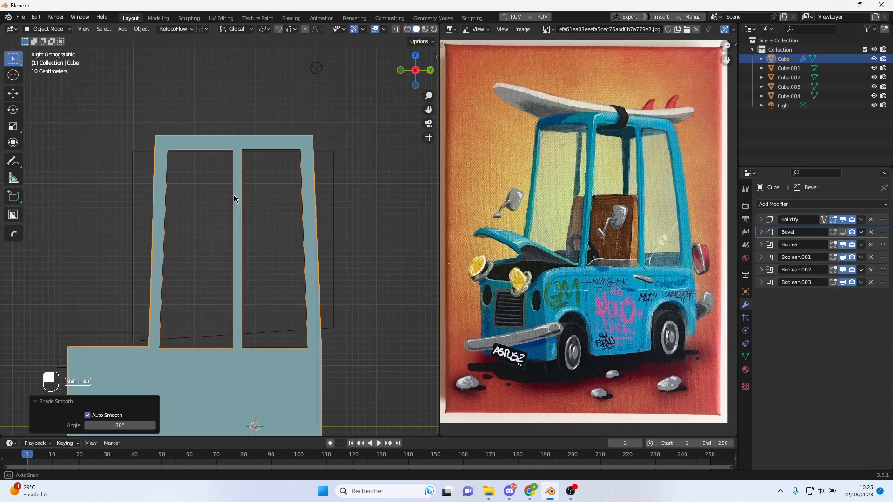
{"action": "scroll", "coordinate": [235, 195], "scroll_direction": "up", "scroll_amount": 1}
{"action": "key", "text": "Tab"}
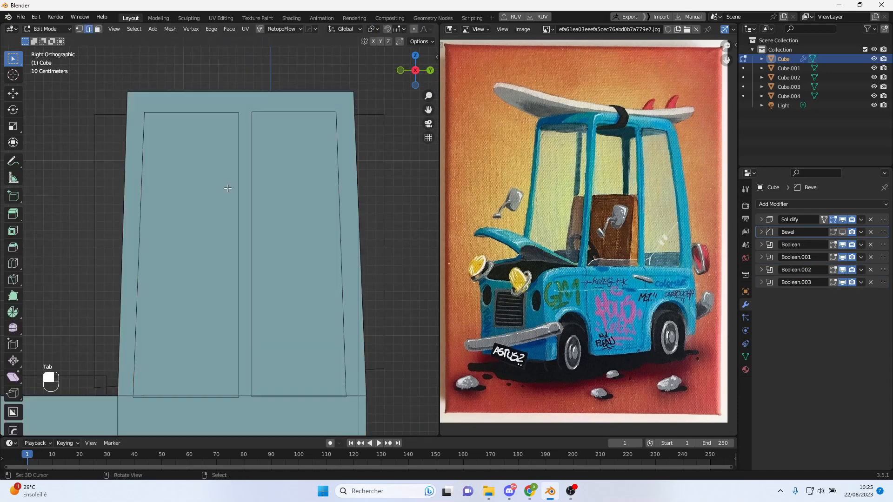
{"action": "middle_click_drag", "start_coordinate": [229, 184], "coordinate": [221, 186]}
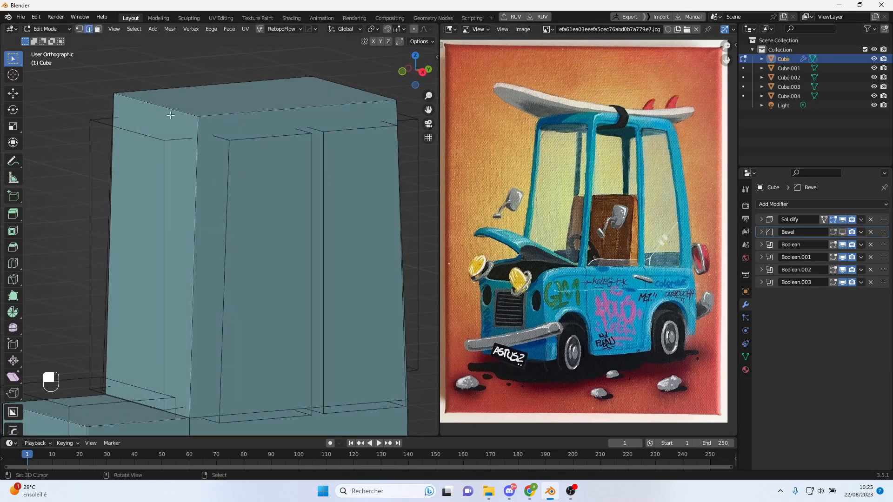
{"action": "middle_click_drag", "start_coordinate": [276, 158], "coordinate": [229, 150], "text": "alt"}
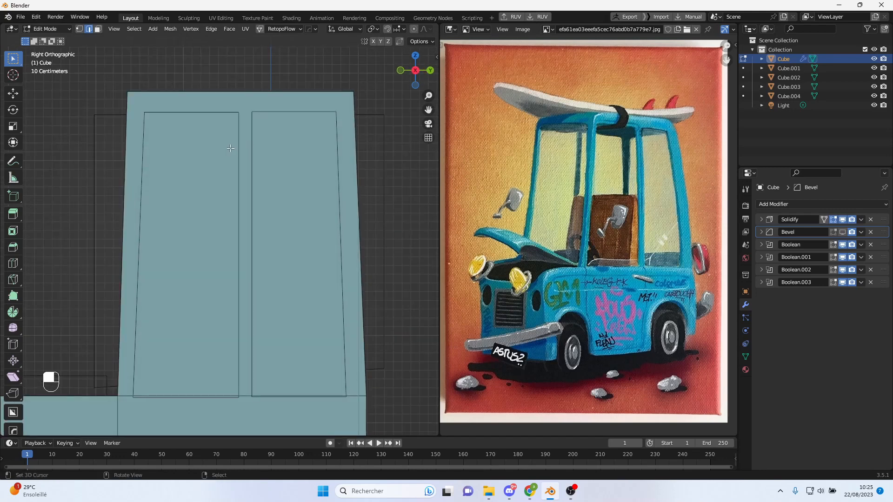
{"action": "key", "text": "ctrl+b"}
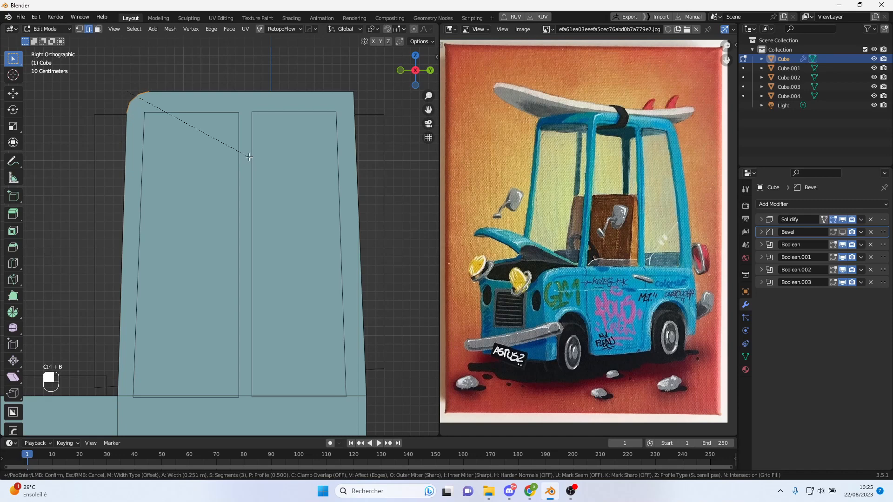
{"action": "left_click", "coordinate": [249, 157]}
{"action": "middle_click_drag", "start_coordinate": [249, 157], "coordinate": [176, 176]}
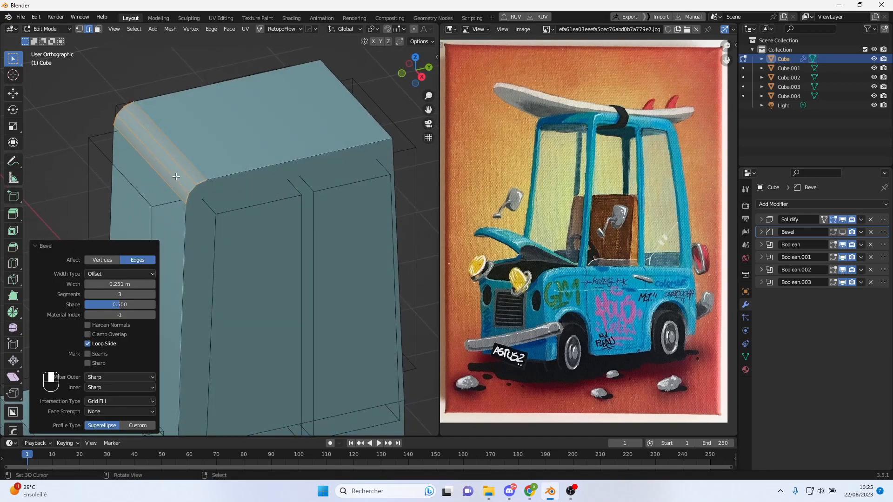
{"action": "mouse_move", "coordinate": [120, 283]}
{"action": "left_mouse_down"}
{"action": "mouse_move", "coordinate": [91, 283]}
{"action": "mouse_move", "coordinate": [111, 283]}
{"action": "left_mouse_up"}
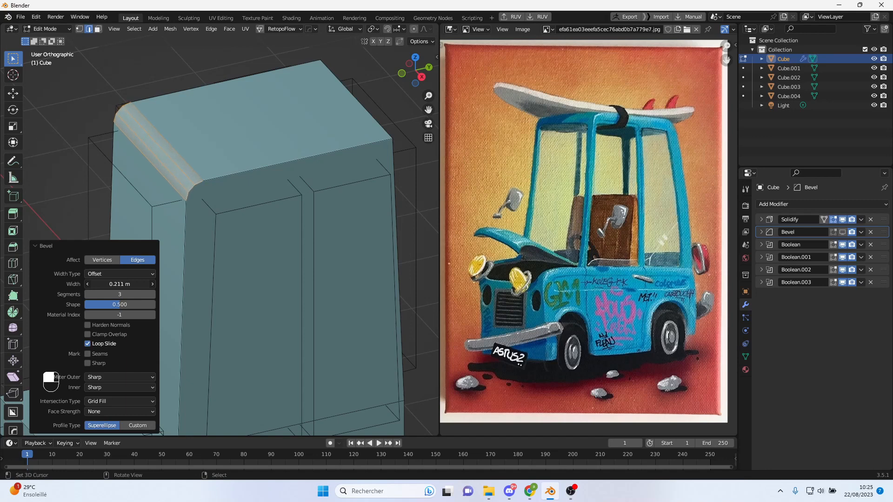
{"action": "mouse_move", "coordinate": [205, 212]}
{"action": "middle_mouse_down"}
{"action": "mouse_move", "coordinate": [255, 219]}
{"action": "mouse_move", "coordinate": [213, 222]}
{"action": "middle_mouse_up"}
- Bevel the rear top edge of the cabin roof with 3 segments and a width of about 0.163 m
{"action": "middle_click_drag", "start_coordinate": [326, 154], "coordinate": [319, 154]}
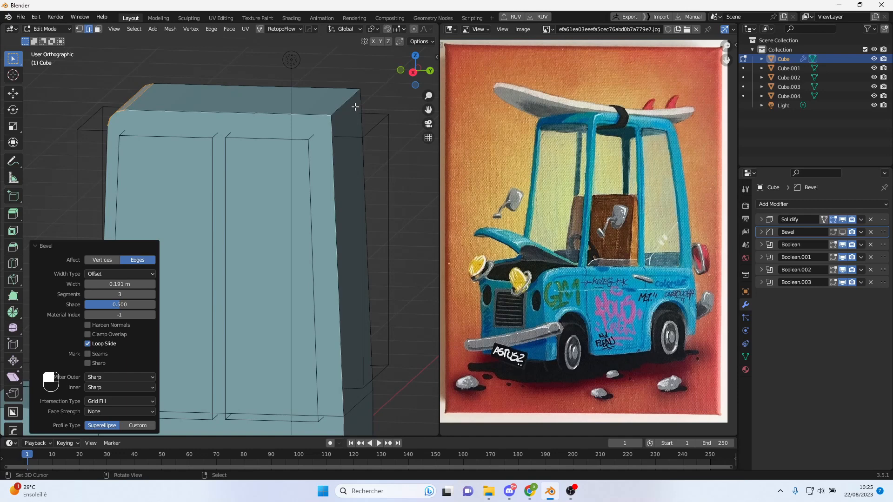
{"action": "left_click", "coordinate": [346, 104]}
{"action": "left_click", "coordinate": [347, 103]}
{"action": "key", "text": "ctrl+b"}
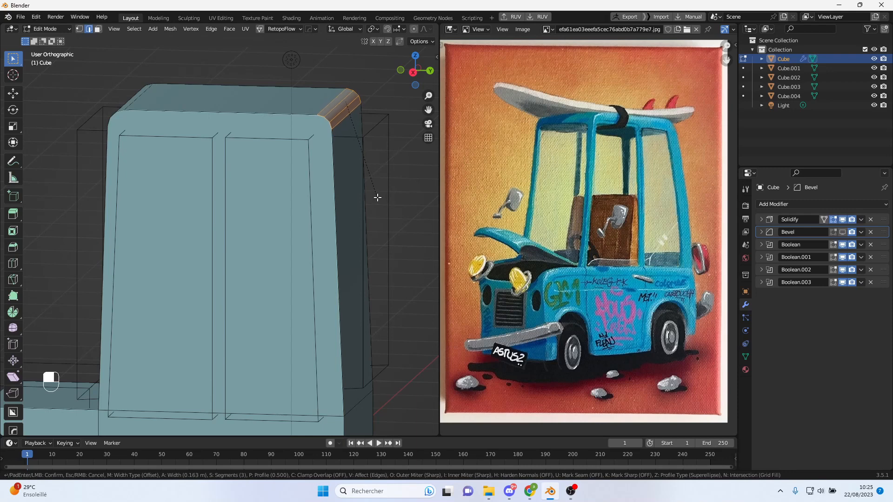
{"action": "left_click", "coordinate": [377, 197]}
{"action": "middle_click_drag", "start_coordinate": [377, 197], "coordinate": [437, 204]}
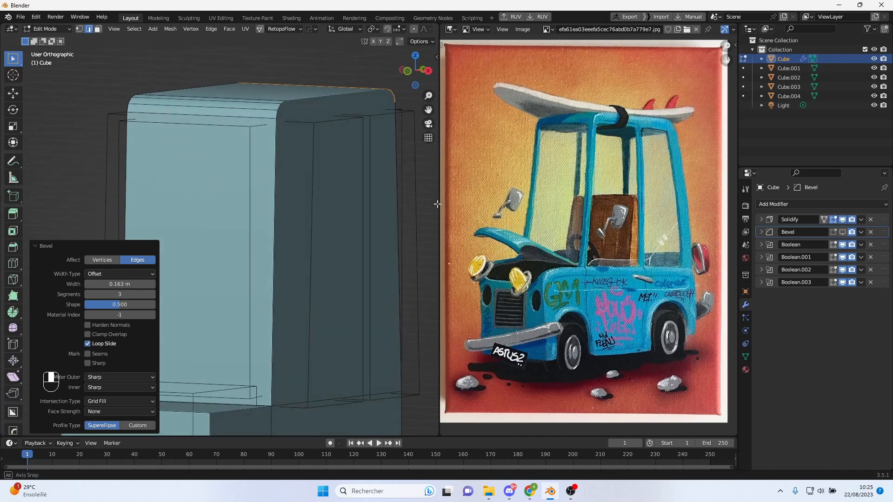
{"action": "middle_click_drag", "start_coordinate": [382, 232], "coordinate": [316, 213]}
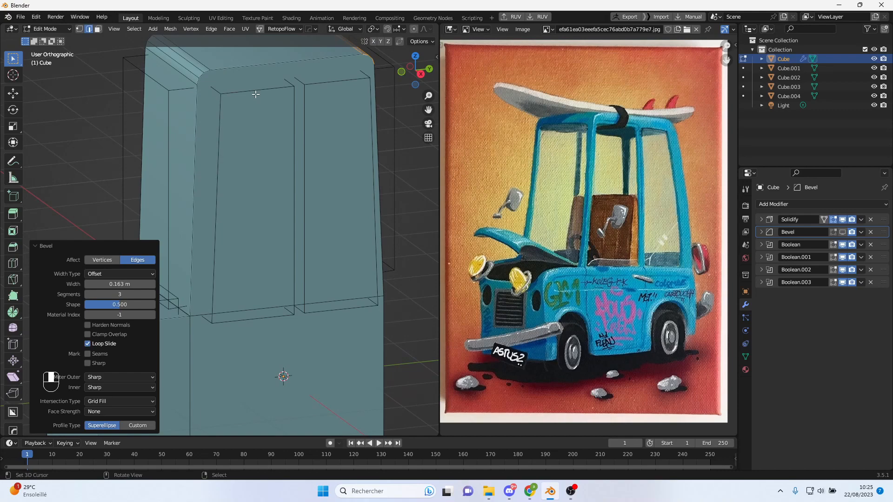
- Bevel the four lengthwise edges of the tall front-and-rear window cutter with 3 segments and a width of about 0.072 m
{"action": "key", "text": "Tab"}
{"action": "middle_click_drag", "start_coordinate": [185, 112], "coordinate": [73, 55]}
{"action": "left_click", "coordinate": [249, 161]}
{"action": "key", "text": "Tab"}
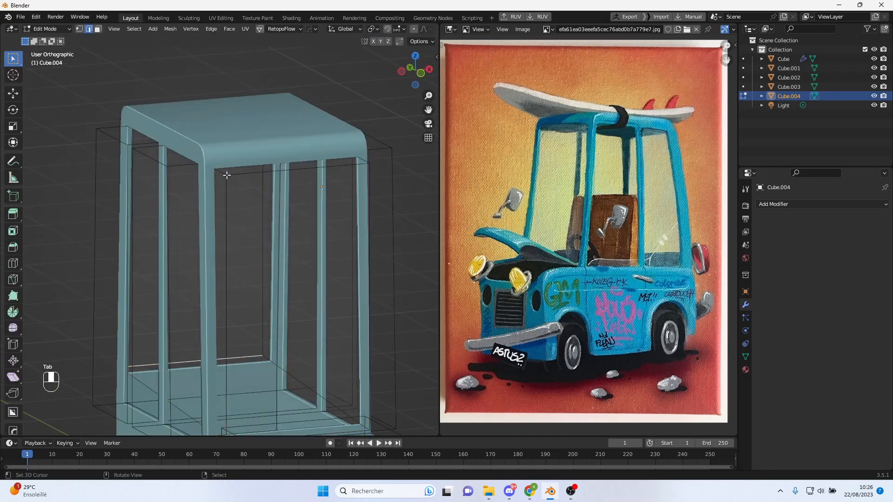
{"action": "key", "text": "shift"}
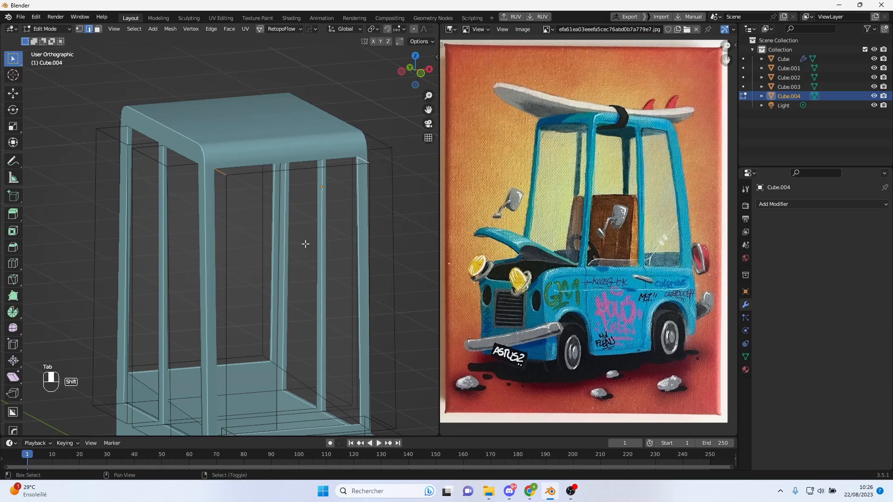
{"action": "scroll", "coordinate": [305, 244], "scroll_direction": "up", "scroll_amount": 5}
{"action": "middle_click_drag", "start_coordinate": [259, 384], "coordinate": [293, 282]}
{"action": "key", "text": "shift"}
{"action": "key", "text": "shift"}
{"action": "key", "text": "ctrl+b"}
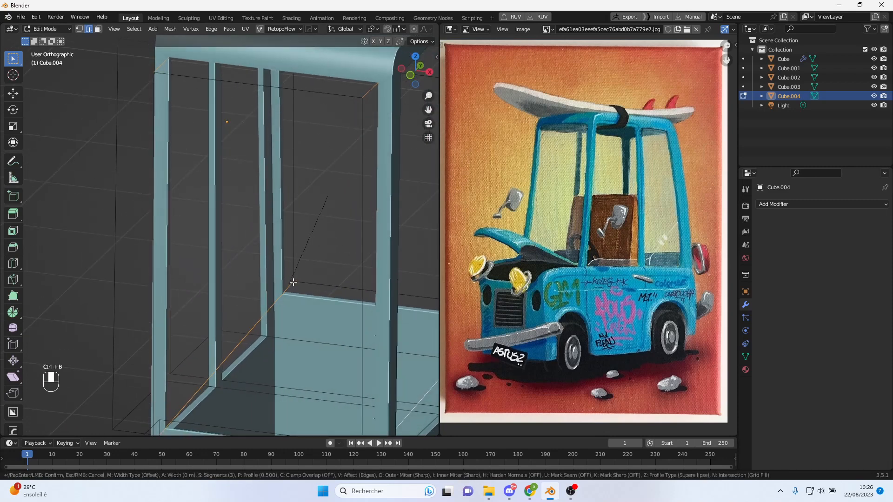
{"action": "scroll", "coordinate": [386, 296], "scroll_direction": "up", "scroll_amount": 3}
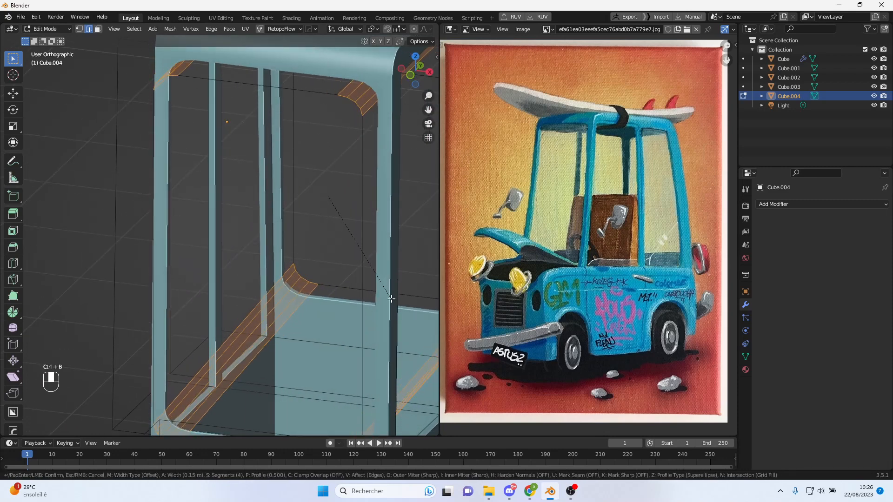
{"action": "scroll", "coordinate": [379, 292], "scroll_direction": "down", "scroll_amount": 3}
{"action": "scroll", "coordinate": [380, 292], "scroll_direction": "down", "scroll_amount": 1}
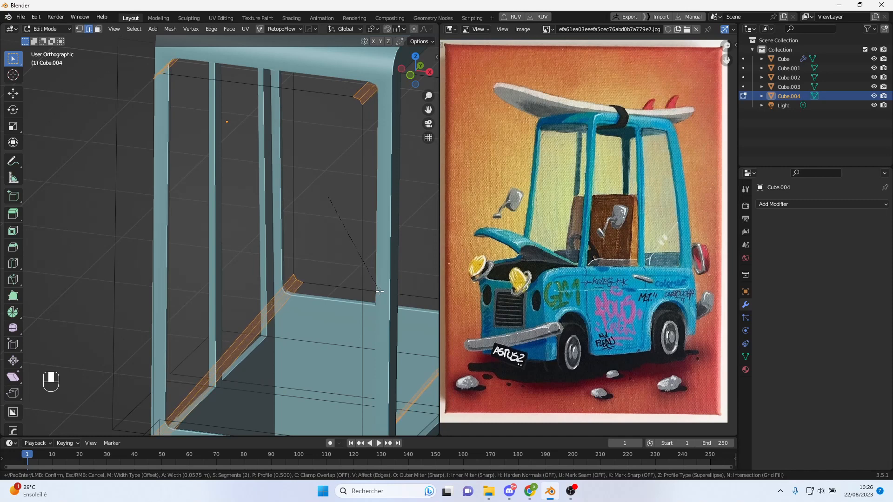
{"action": "scroll", "coordinate": [379, 292], "scroll_direction": "up", "scroll_amount": 1}
{"action": "scroll", "coordinate": [383, 291], "scroll_direction": "up", "scroll_amount": 1}
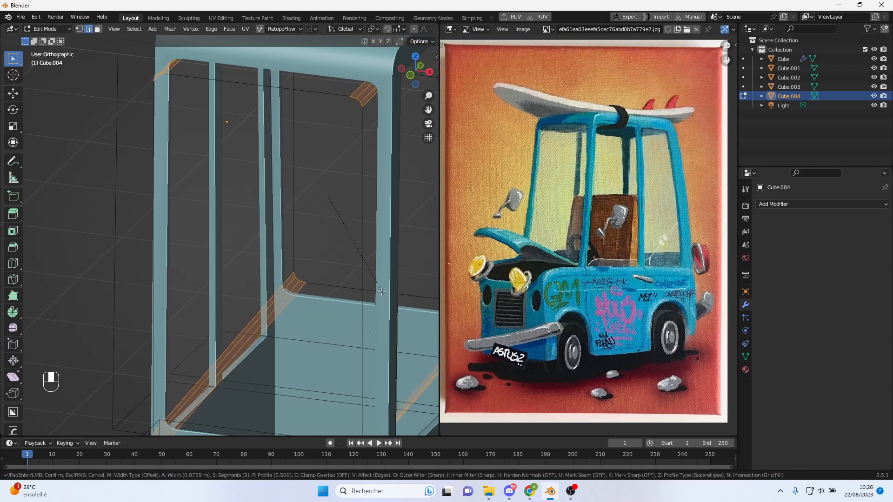
{"action": "left_click", "coordinate": [399, 251]}
{"action": "middle_click_drag", "start_coordinate": [398, 251], "coordinate": [348, 176]}
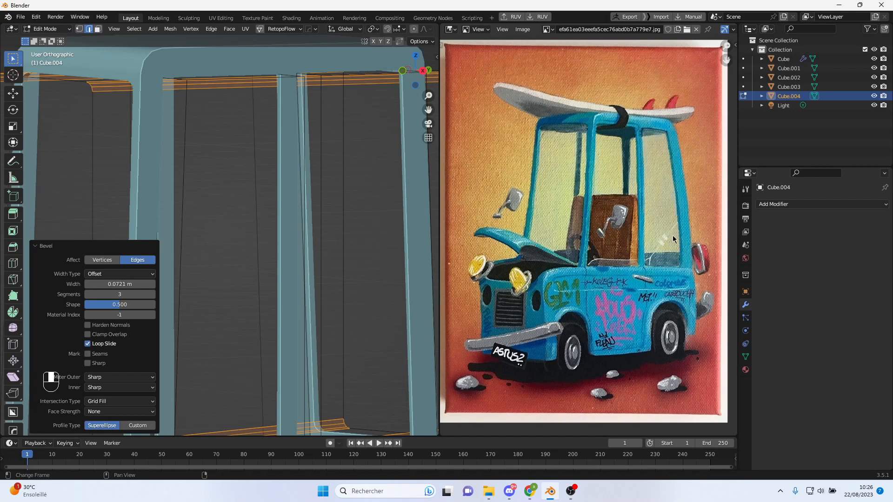
- Try to bevel the front top and rear bottom corner edges of the rear side-window cutter with 3 segments and a width of 0.147 m
{"action": "scroll", "coordinate": [335, 106], "scroll_direction": "down", "scroll_amount": 1}
{"action": "middle_click_drag", "start_coordinate": [334, 107], "coordinate": [315, 142]}
{"action": "left_click", "coordinate": [248, 140], "text": "alt"}
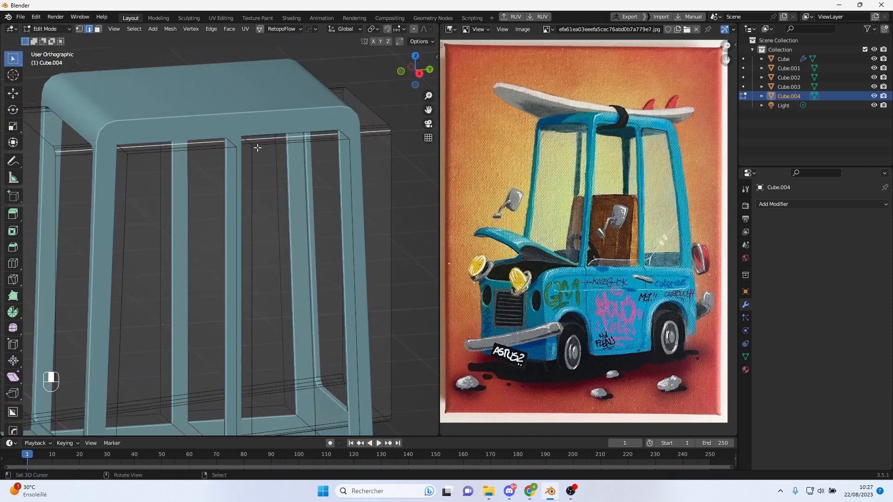
{"action": "key", "text": "Tab"}
{"action": "left_click", "coordinate": [251, 162]}
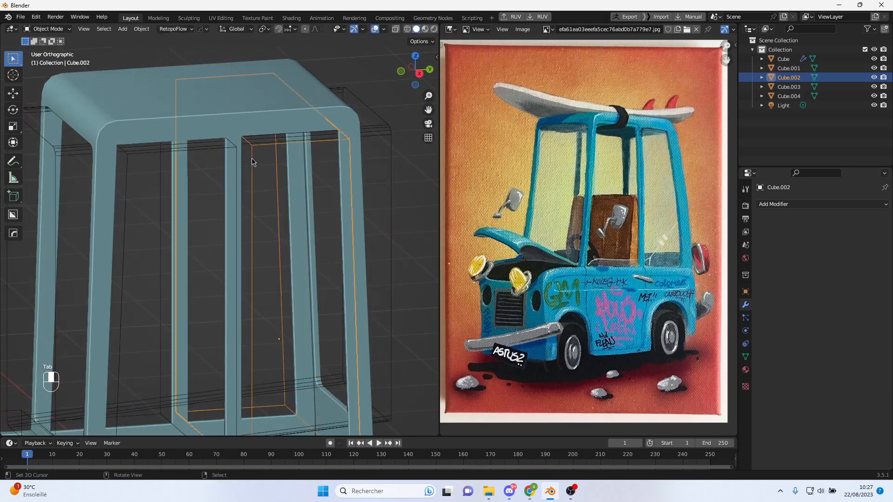
{"action": "key", "text": "Tab"}
{"action": "middle_click_drag", "start_coordinate": [249, 143], "coordinate": [377, 356]}
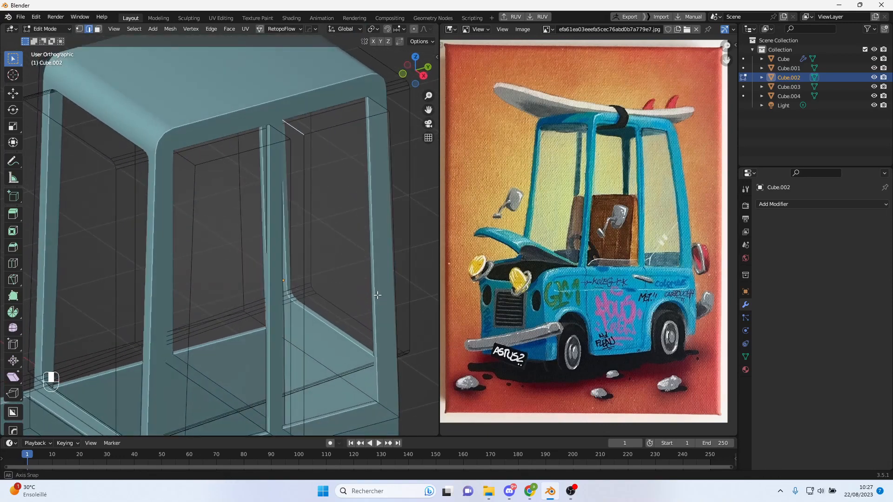
{"action": "middle_click_drag", "start_coordinate": [337, 343], "coordinate": [328, 263], "text": "alt"}
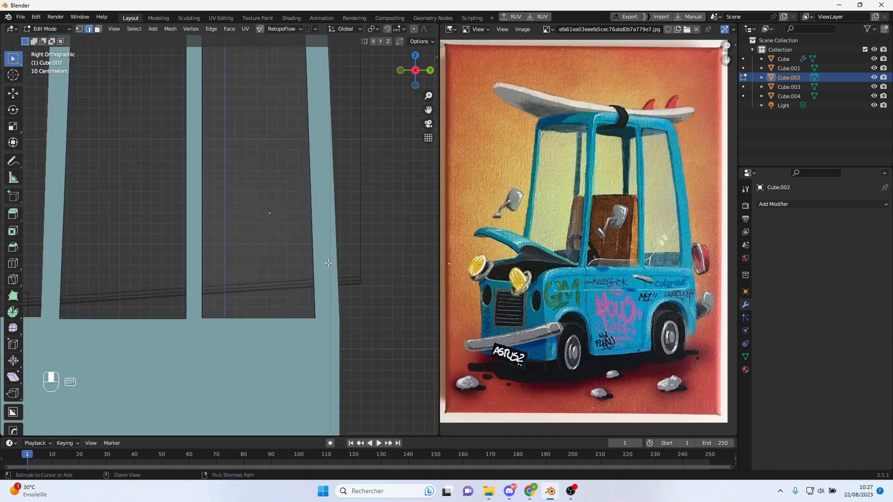
{"action": "key", "text": "ctrl+b"}
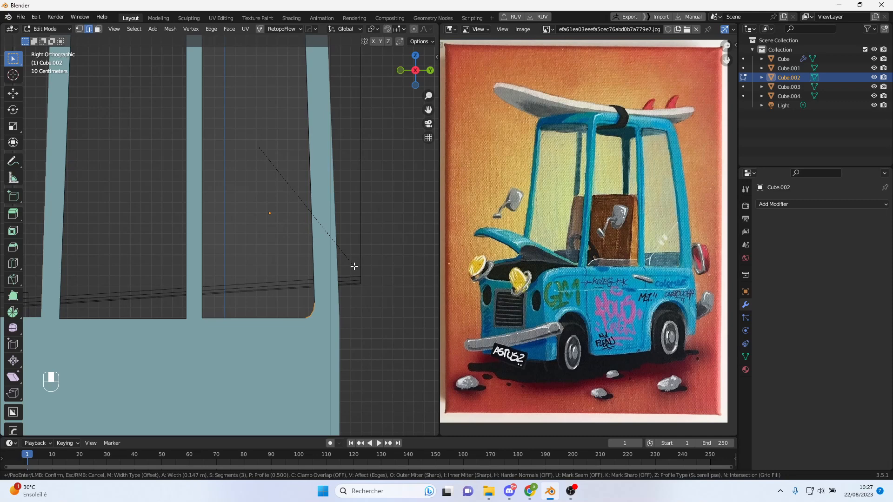
{"action": "left_click", "coordinate": [354, 266]}
{"action": "middle_click_drag", "start_coordinate": [305, 256], "coordinate": [301, 297]}
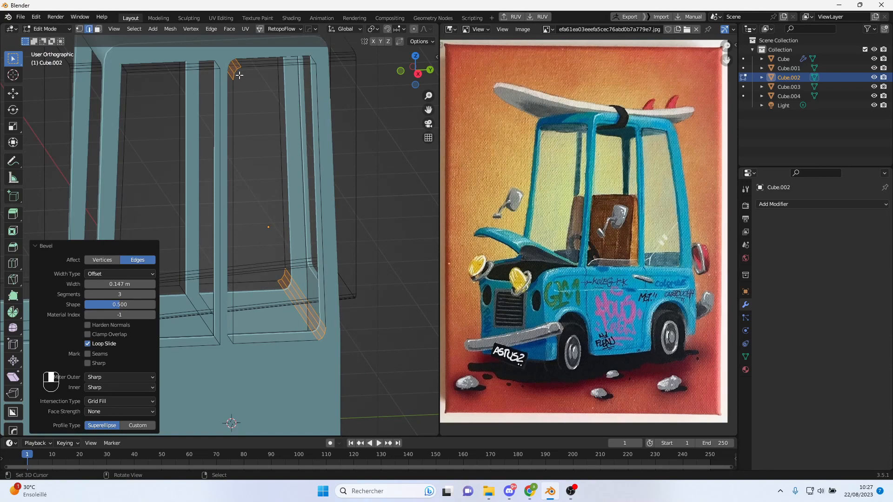
{"action": "key", "text": "ctrl+z"}
- Apply location, rotation and scale to the front and rear side-window cutters
{"action": "key", "text": "Tab"}
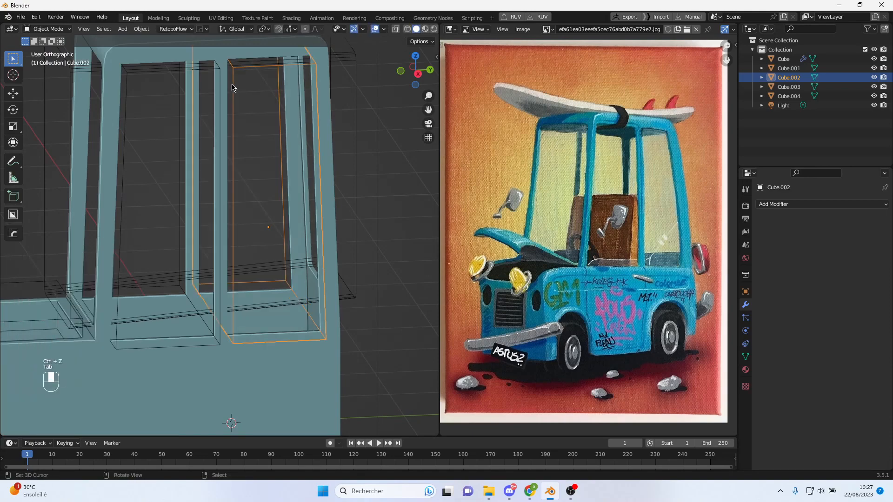
{"action": "left_click", "coordinate": [220, 82], "text": "shift"}
{"action": "middle_click_drag", "start_coordinate": [213, 82], "coordinate": [217, 105]}
{"action": "left_click", "coordinate": [203, 122], "text": "shift"}
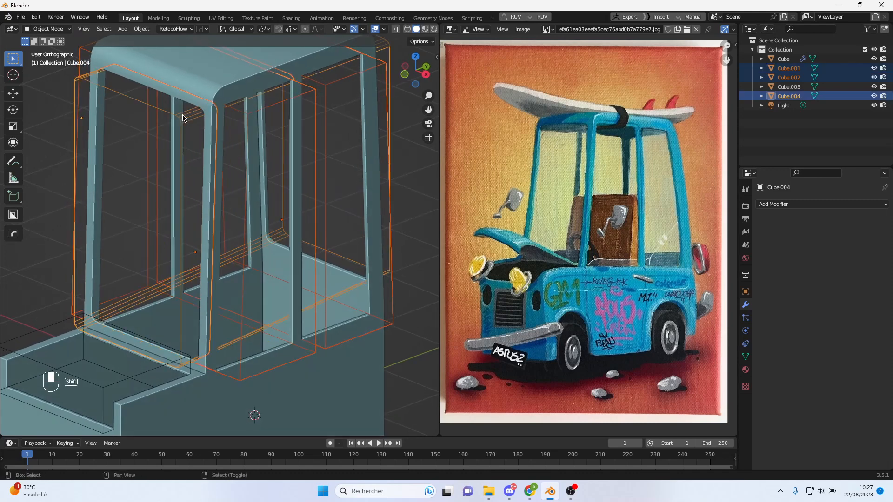
{"action": "left_click", "coordinate": [215, 119]}
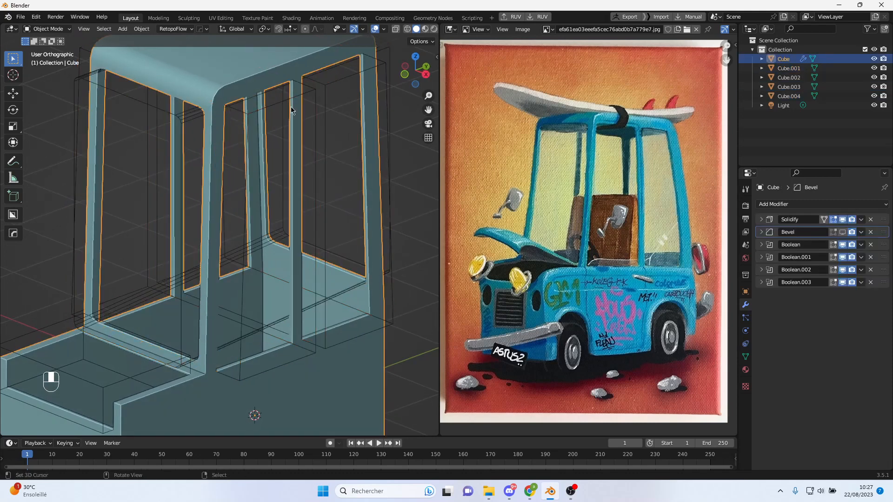
{"action": "left_click", "coordinate": [302, 103]}
{"action": "left_click", "coordinate": [339, 85], "text": "shift"}
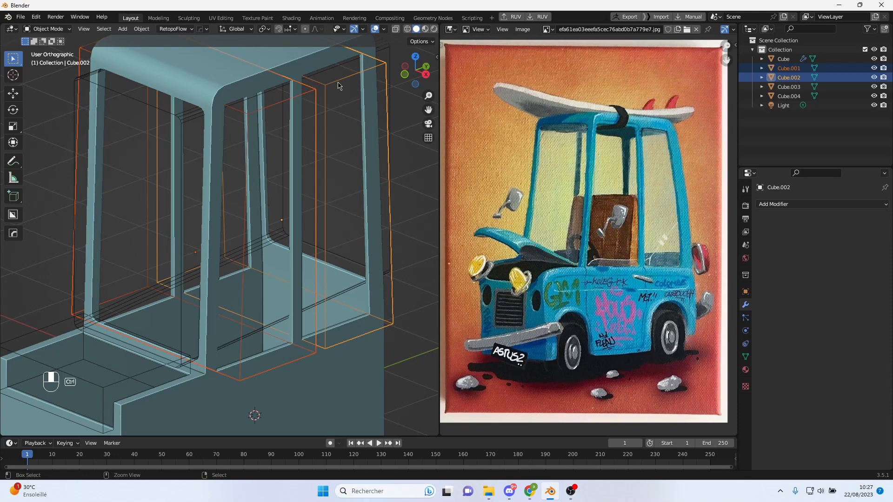
{"action": "key", "text": "ctrl+a"}
{"action": "left_click", "coordinate": [338, 86]}
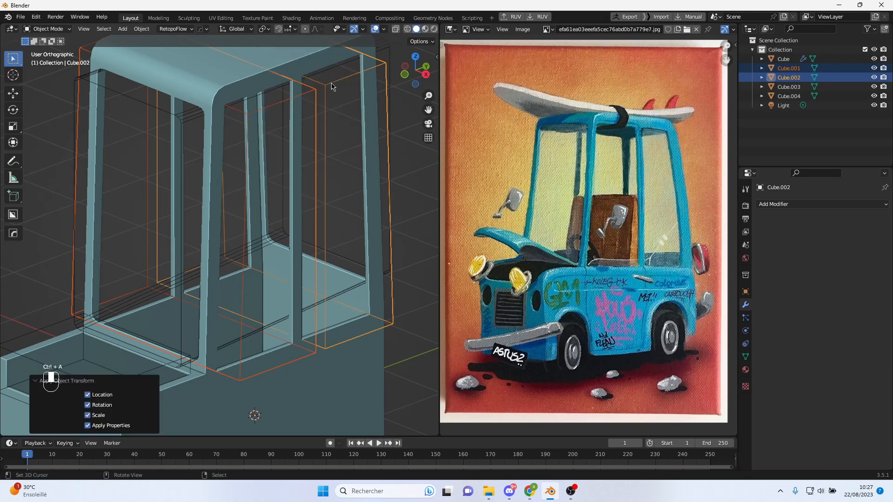
- Bevel the rear side-window cutter's front top and rear bottom edges with 3 segments and a width of about 0.129 m
{"action": "key", "text": "Tab"}
{"action": "scroll", "coordinate": [325, 88], "scroll_direction": "up", "scroll_amount": 5}
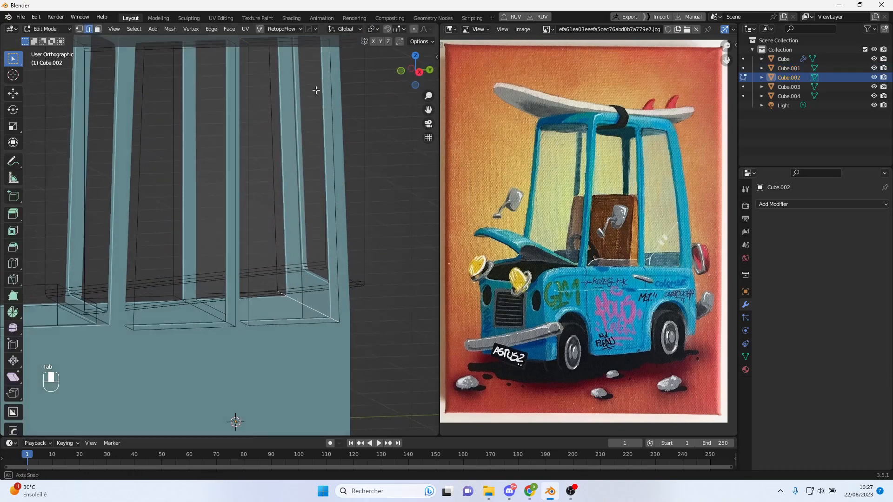
{"action": "middle_click_drag", "start_coordinate": [316, 90], "coordinate": [291, 175], "text": "alt"}
{"action": "scroll", "coordinate": [291, 175], "scroll_direction": "up", "scroll_amount": 1}
{"action": "key", "text": "ctrl+b"}
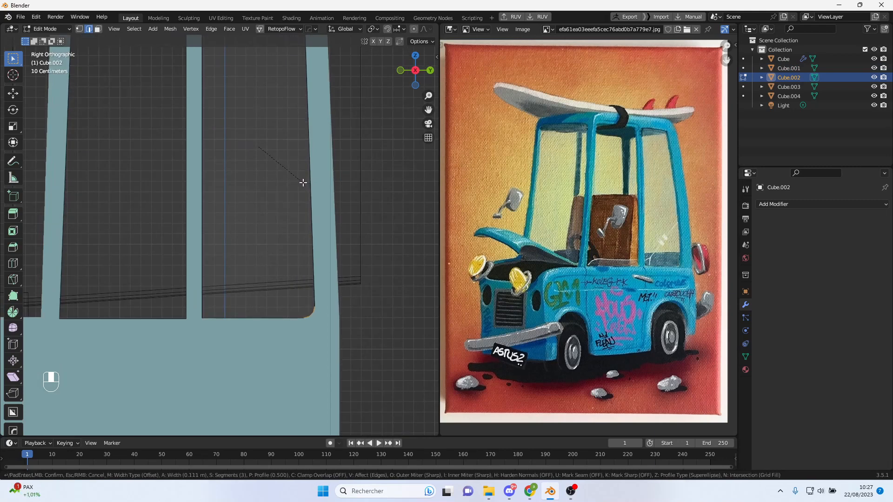
{"action": "left_click", "coordinate": [304, 184]}
{"action": "middle_click_drag", "start_coordinate": [301, 189], "coordinate": [296, 227]}
{"action": "scroll", "coordinate": [296, 227], "scroll_direction": "up", "scroll_amount": 4}
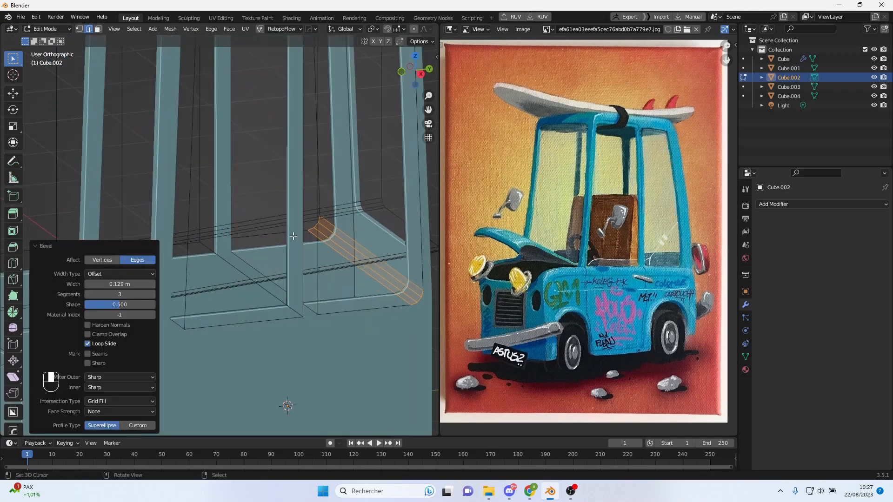
{"action": "key", "text": "Tab"}
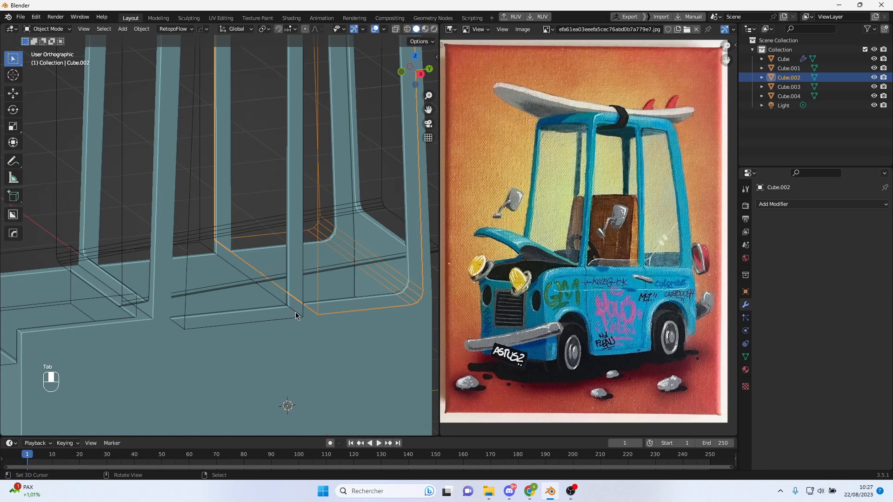
- Bevel the front side-window cutter's front top and rear bottom edges with 3 segments and a width of about 0.088 m
{"action": "right_click", "coordinate": [296, 313]}
{"action": "key", "text": "Tab"}
{"action": "right_click", "coordinate": [277, 272]}
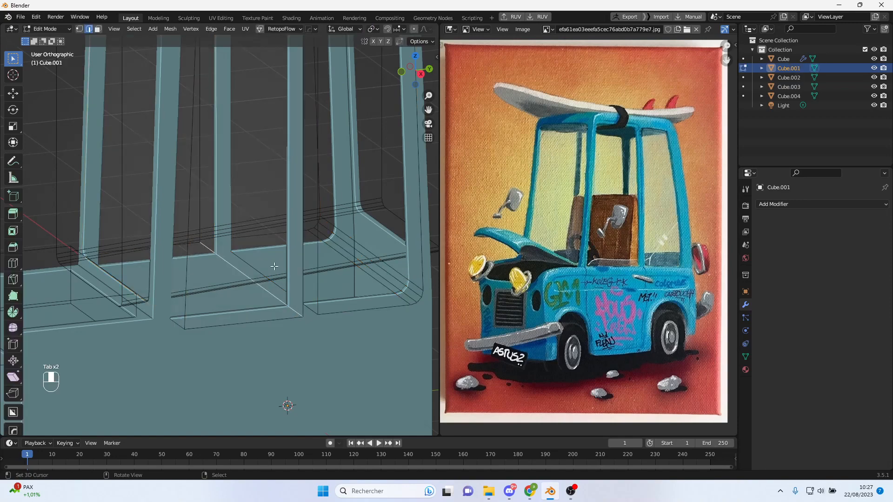
{"action": "scroll", "coordinate": [255, 164], "scroll_direction": "down", "scroll_amount": 2}
{"action": "middle_click_drag", "start_coordinate": [254, 165], "coordinate": [268, 259], "text": "shift"}
{"action": "right_click", "coordinate": [228, 172], "text": "shift"}
{"action": "middle_click_drag", "start_coordinate": [266, 224], "coordinate": [242, 194]}
{"action": "scroll", "coordinate": [243, 207], "scroll_direction": "up", "scroll_amount": 1}
{"action": "key", "text": "ctrl+b"}
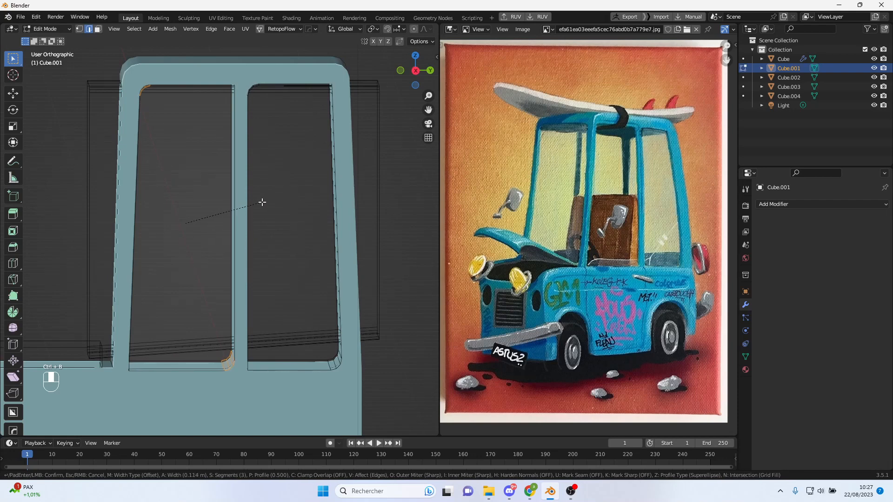
{"action": "left_click", "coordinate": [259, 203]}
{"action": "middle_click_drag", "start_coordinate": [158, 115], "coordinate": [160, 114]}
{"action": "key", "text": "KP_3"}
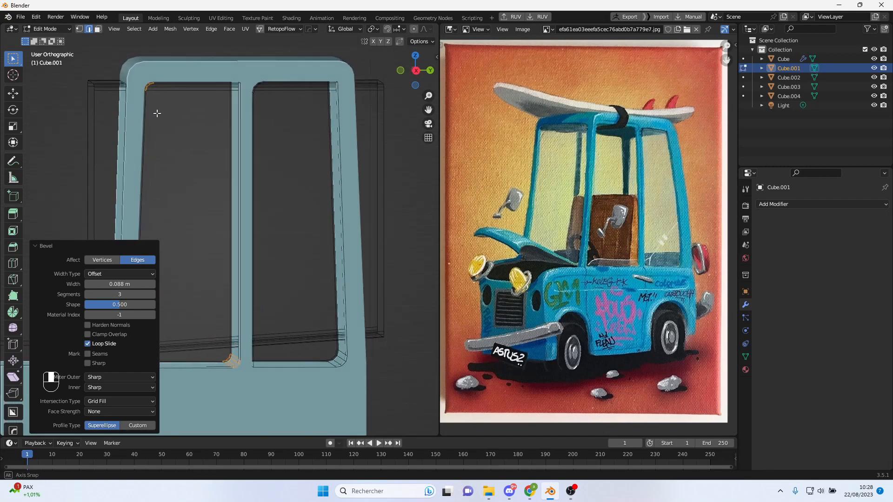
{"action": "scroll", "coordinate": [186, 100], "scroll_direction": "up", "scroll_amount": 2}
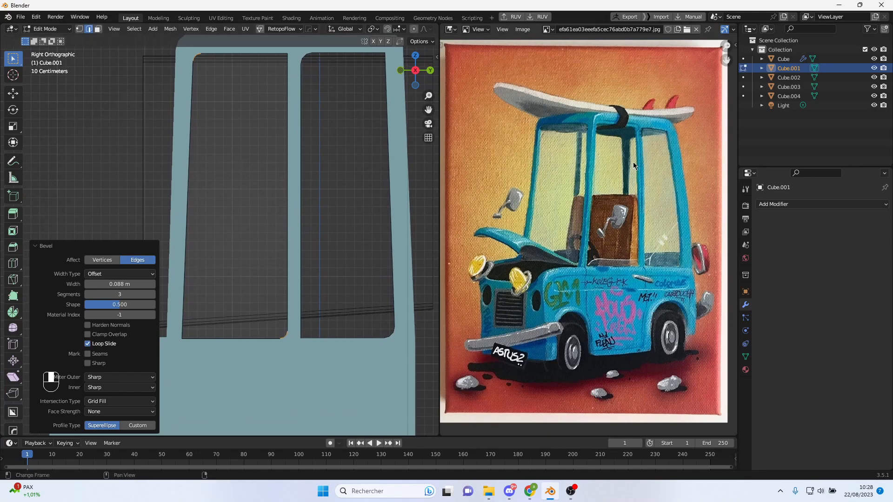
- Move the front side-window cutter's front edges about -0.064 m along Y and 0.011 m along Z to thin the front pillar
{"action": "mouse_move", "coordinate": [279, 186]}
{"action": "middle_mouse_down"}
{"action": "mouse_move", "coordinate": [293, 193]}
{"action": "mouse_move", "coordinate": [269, 185]}
{"action": "middle_mouse_up"}
{"action": "key", "text": "Tab"}
{"action": "key", "text": "Tab"}
{"action": "middle_click_drag", "start_coordinate": [225, 121], "coordinate": [166, 98]}
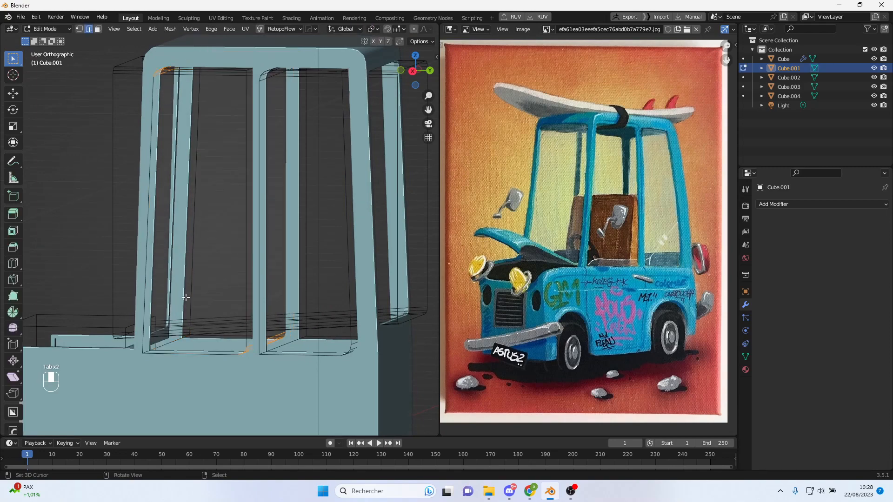
{"action": "right_click", "coordinate": [176, 341]}
{"action": "middle_click_drag", "start_coordinate": [198, 123], "coordinate": [216, 179]}
{"action": "scroll", "coordinate": [220, 210], "scroll_direction": "up", "scroll_amount": 2}
{"action": "right_click", "coordinate": [221, 219], "text": "shift"}
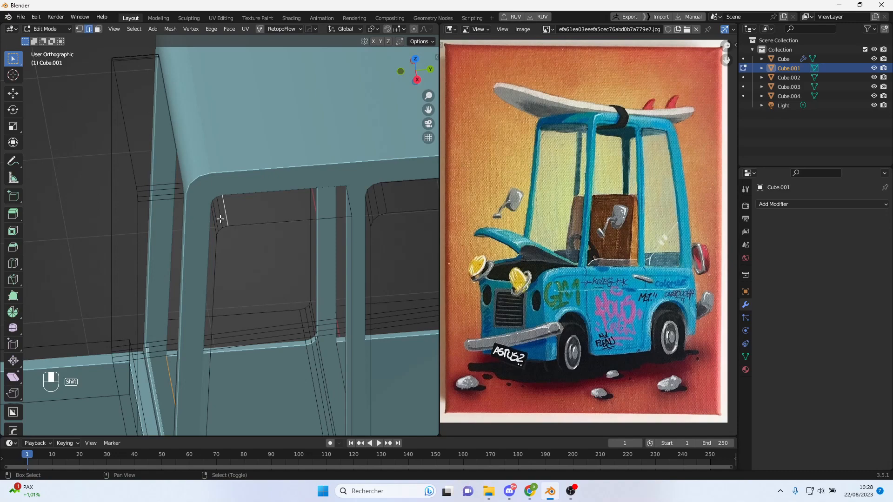
{"action": "right_click", "coordinate": [216, 226], "text": "shift"}
{"action": "scroll", "coordinate": [243, 269], "scroll_direction": "down", "scroll_amount": 2}
{"action": "middle_click_drag", "start_coordinate": [250, 306], "coordinate": [246, 265]}
{"action": "middle_click_drag", "start_coordinate": [239, 197], "coordinate": [257, 213], "text": "shift"}
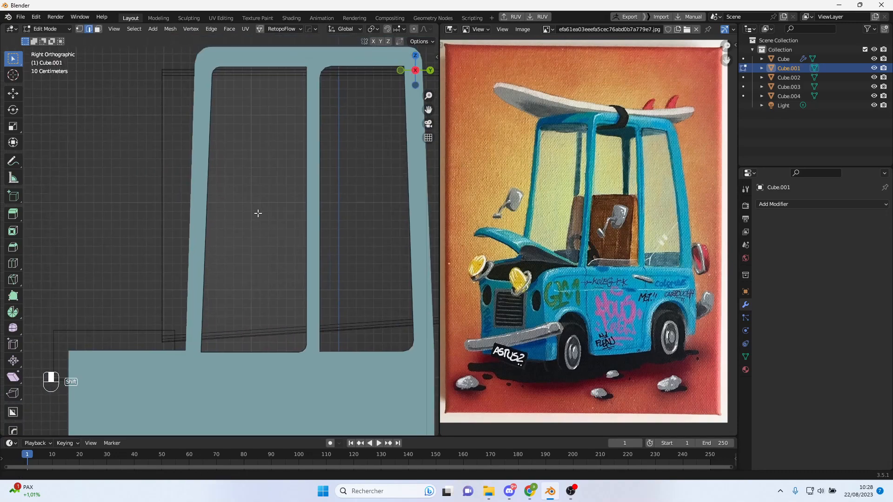
{"action": "key", "text": "g"}
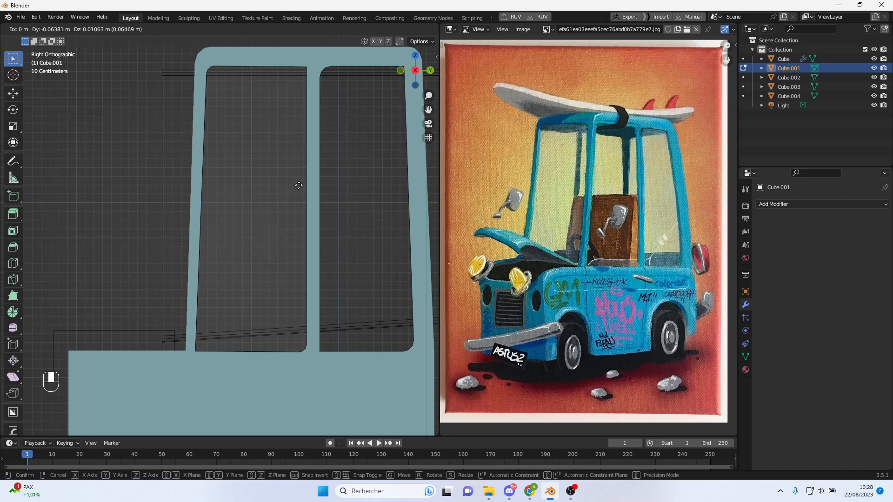
{"action": "left_click", "coordinate": [299, 185]}
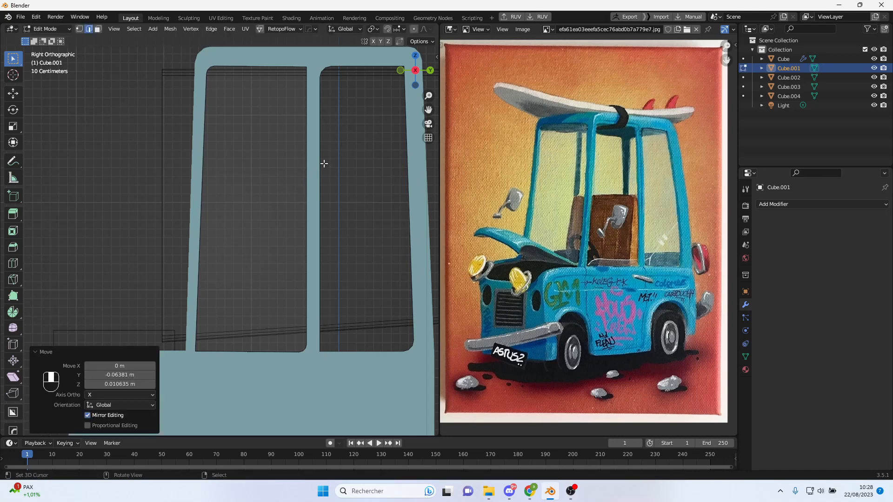
{"action": "middle_click_drag", "start_coordinate": [285, 125], "coordinate": [187, 120], "text": "shift"}
{"action": "scroll", "coordinate": [186, 120], "scroll_direction": "down", "scroll_amount": 2}
{"action": "middle_click_drag", "start_coordinate": [169, 150], "coordinate": [272, 193]}
{"action": "scroll", "coordinate": [308, 174], "scroll_direction": "up", "scroll_amount": 4}
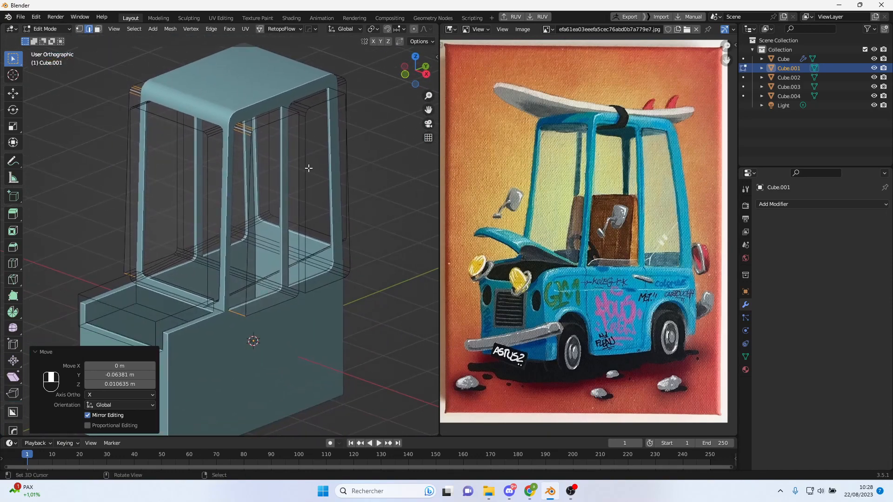
- Lower the rear bottom edge of the tall front-and-rear window cutter by about 0.006 m along Z
{"action": "scroll", "coordinate": [330, 161], "scroll_direction": "down", "scroll_amount": 3}
{"action": "middle_click_drag", "start_coordinate": [327, 162], "coordinate": [361, 237]}
{"action": "key", "text": "Tab"}
{"action": "left_click", "coordinate": [321, 233]}
{"action": "key", "text": "Tab"}
{"action": "scroll", "coordinate": [335, 232], "scroll_direction": "up", "scroll_amount": 2}
{"action": "key", "text": "g"}
{"action": "key", "text": "z"}
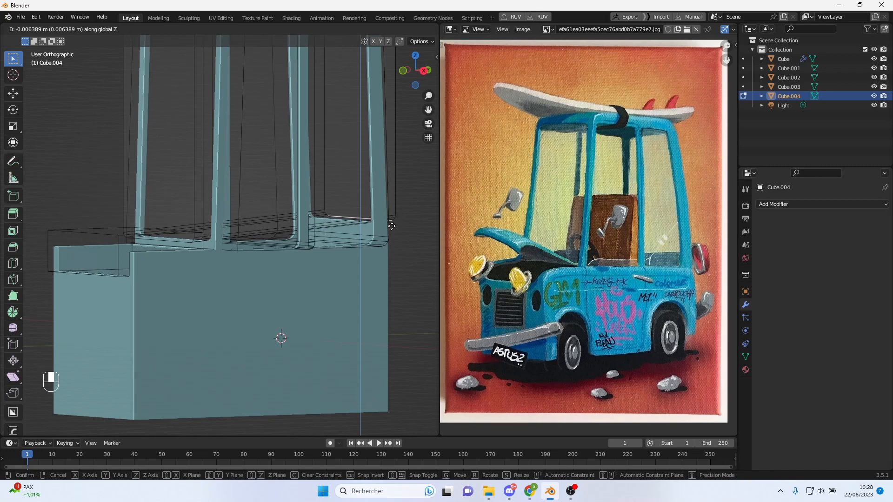
{"action": "left_click", "coordinate": [391, 226]}
- Bevel the two lower lengthwise edges of the hood-opening cutter with 3 segments and a width of about 0.139 m
{"action": "middle_click_drag", "start_coordinate": [187, 285], "coordinate": [253, 298]}
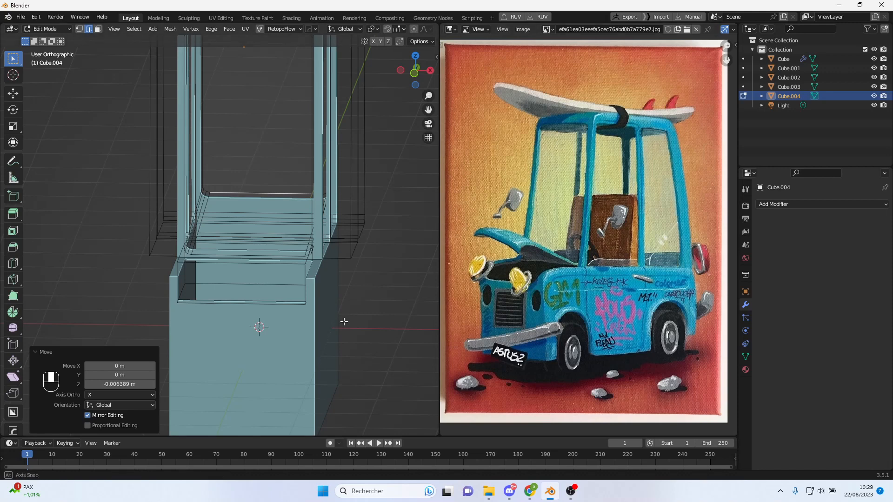
{"action": "middle_click_drag", "start_coordinate": [343, 324], "coordinate": [344, 296]}
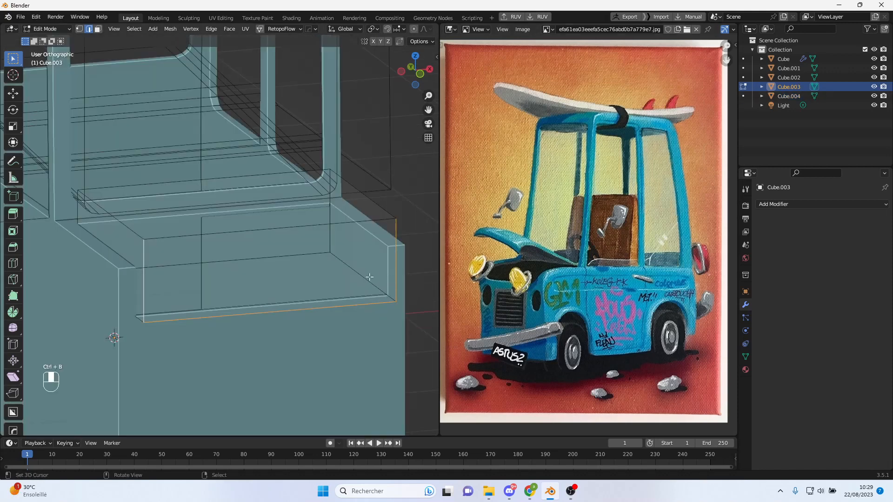
{"action": "right_click", "coordinate": [139, 321], "text": "shift"}
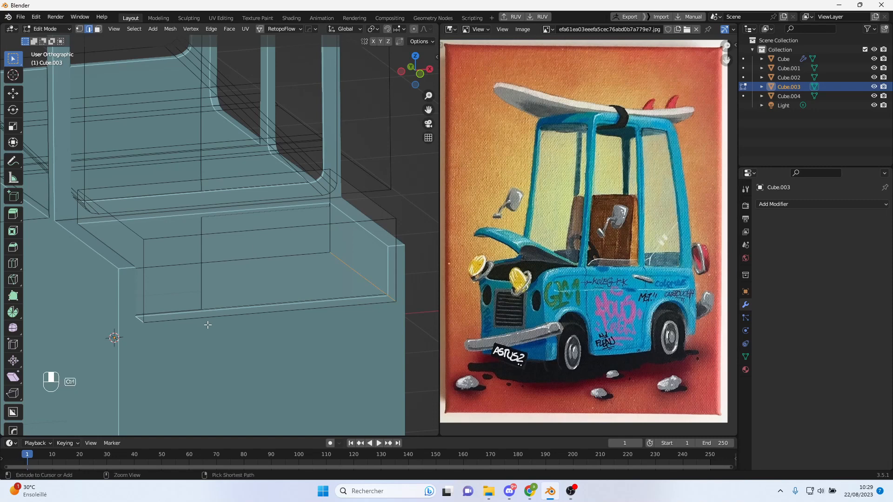
{"action": "key", "text": "ctrl+b"}
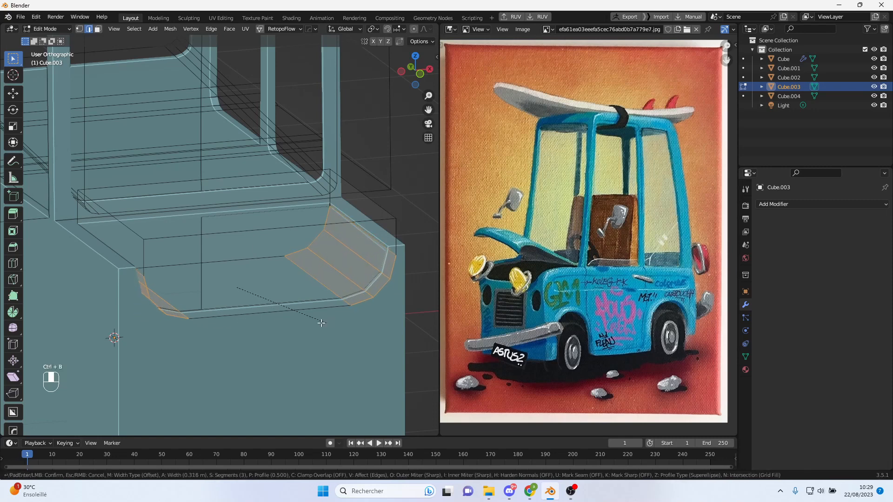
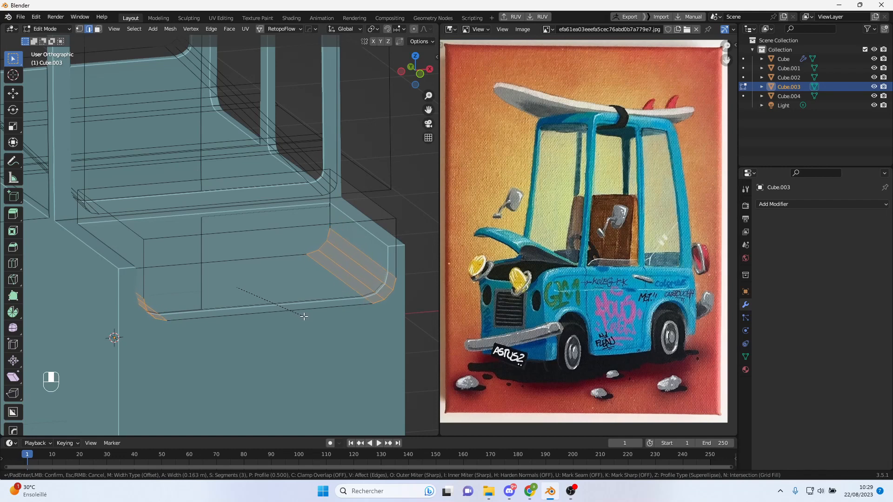
{"action": "left_click", "coordinate": [303, 316]}
{"action": "middle_click_drag", "start_coordinate": [303, 316], "coordinate": [306, 314]}
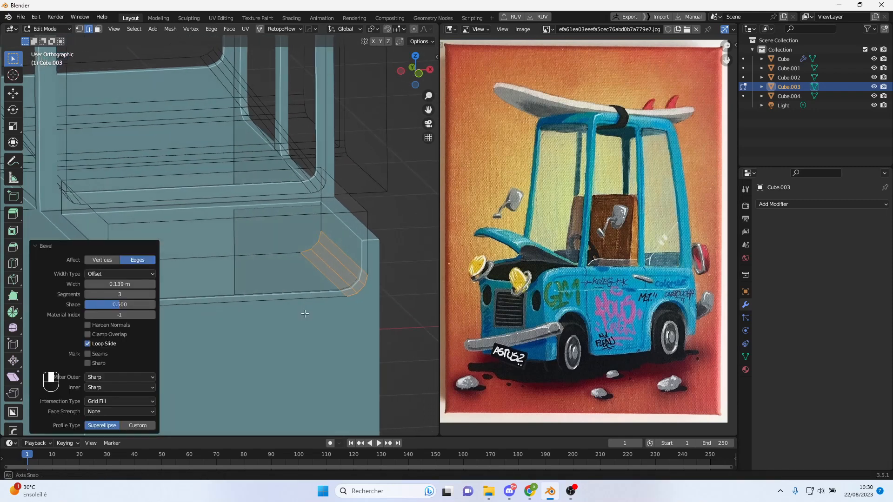
- Try scaling the hood cutter's bevelled corners to about 0.905 along X
{"action": "key", "text": "s"}
{"action": "key", "text": "x"}
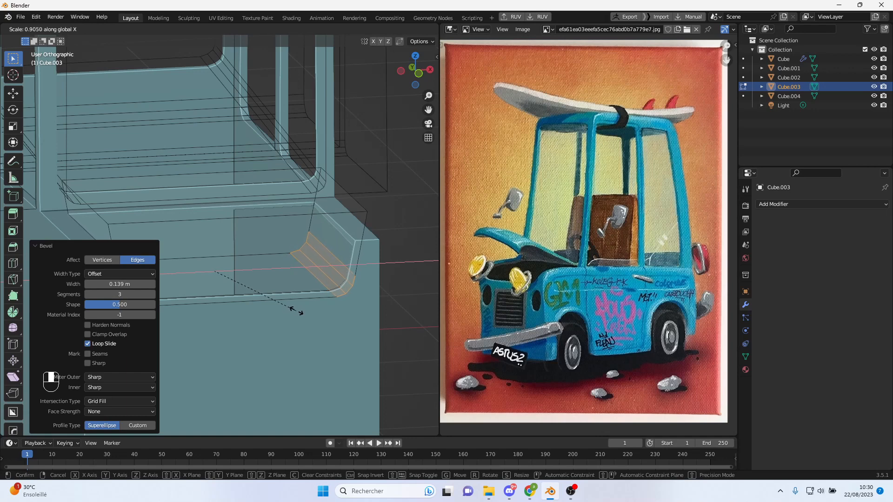
{"action": "left_click", "coordinate": [297, 310]}
{"action": "key", "text": "ctrl+z"}
- Undo the scaling and rebevel the hood-opening cutter's two lower lengthwise edges with 5 segments and a width of about 0.127 m
{"action": "key", "text": "ctrl+z"}
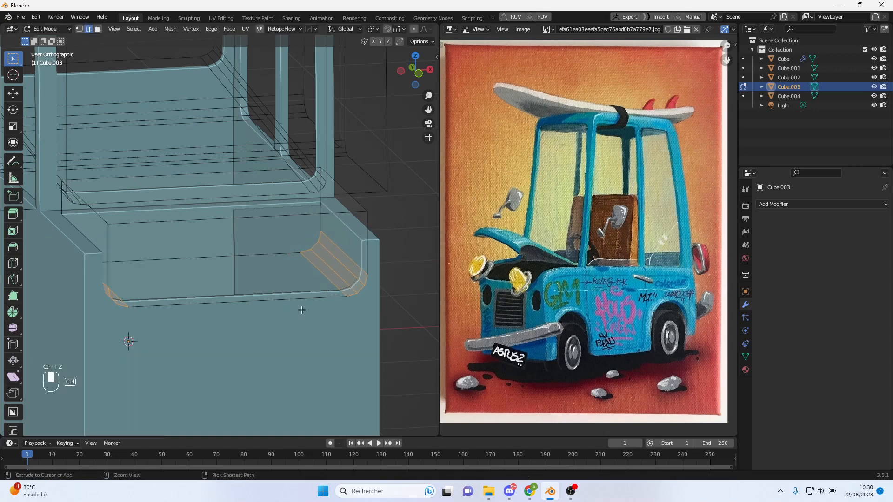
{"action": "key", "text": "ctrl+b"}
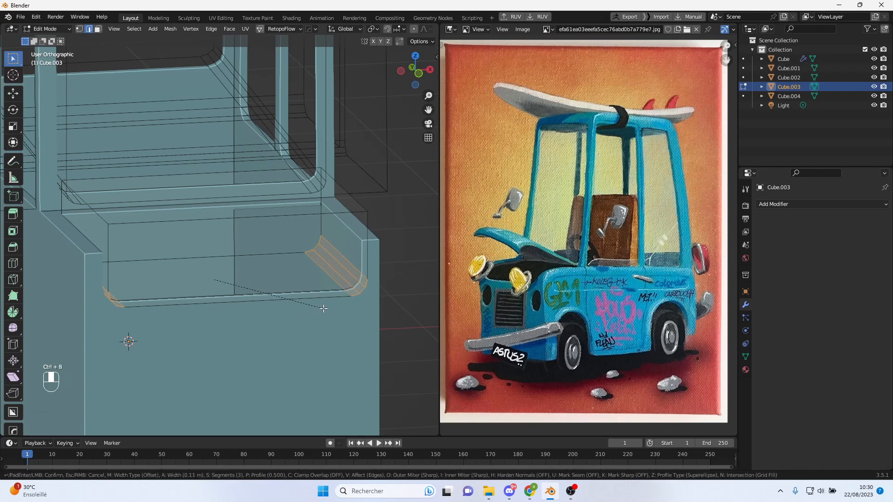
{"action": "scroll", "coordinate": [323, 308], "scroll_direction": "up", "scroll_amount": 1}
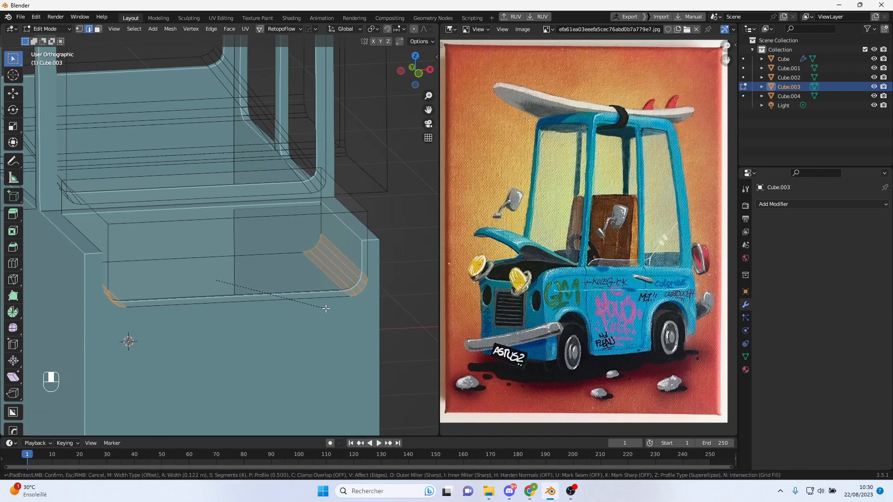
{"action": "scroll", "coordinate": [326, 308], "scroll_direction": "up", "scroll_amount": 1}
{"action": "left_click", "coordinate": [326, 308]}
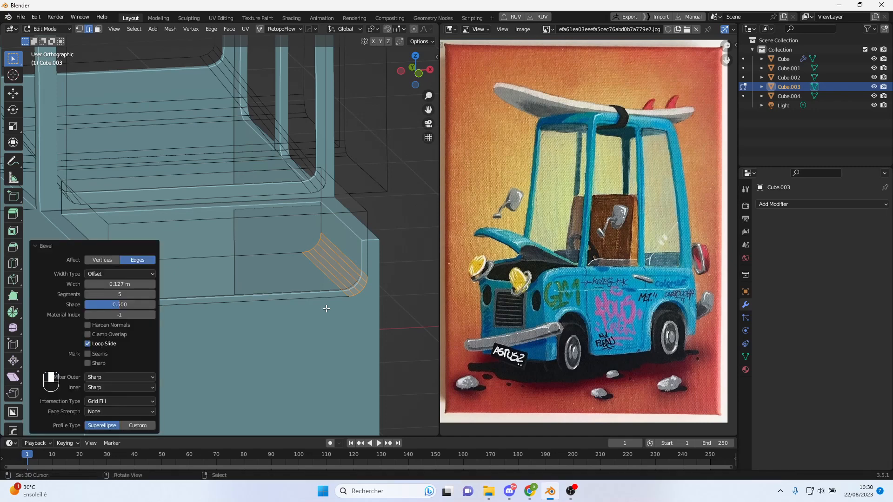
- Scale the hood cutter's bevelled corners to about 0.883 along X and leave its mesh editing
{"action": "key", "text": "s"}
{"action": "key", "text": "x"}
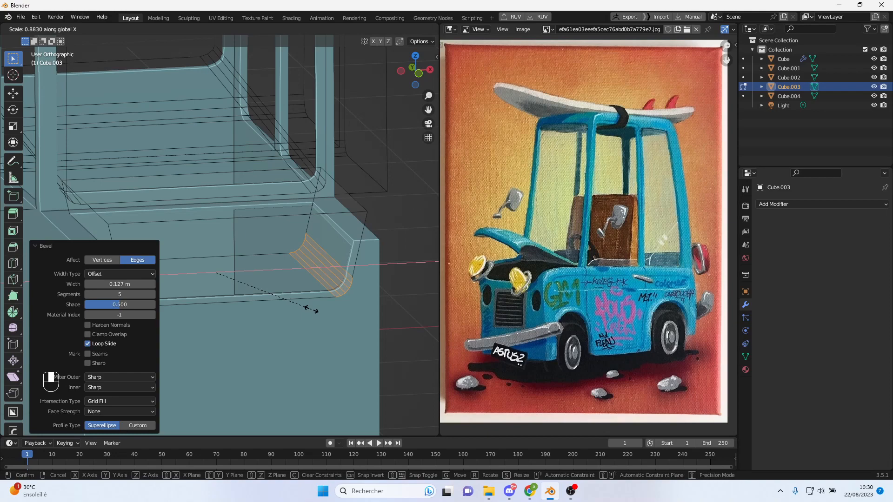
{"action": "left_click", "coordinate": [311, 310]}
{"action": "middle_click_drag", "start_coordinate": [309, 309], "coordinate": [263, 275]}
{"action": "key", "text": "Tab"}
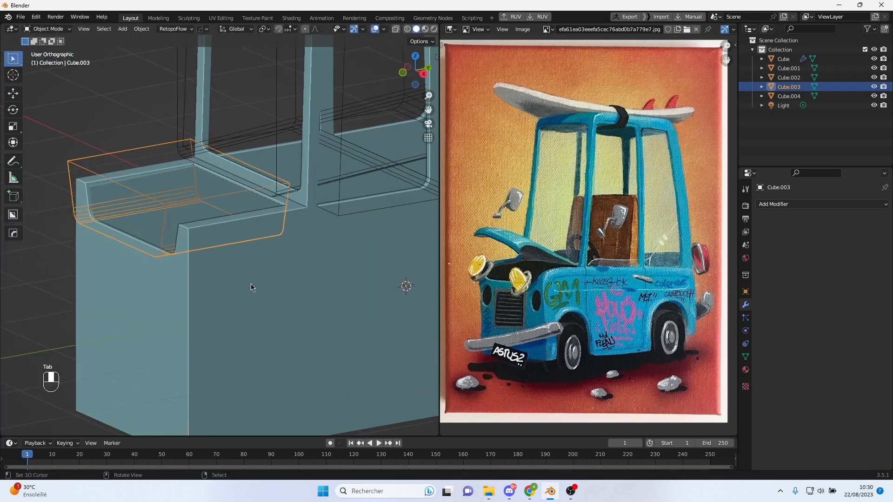
- Bevel the van body's upper front hood edge with a width of about 0.46 m and 6 segments
{"action": "left_click", "coordinate": [248, 285]}
{"action": "middle_click_drag", "start_coordinate": [249, 284], "coordinate": [214, 279]}
{"action": "key", "text": "Tab"}
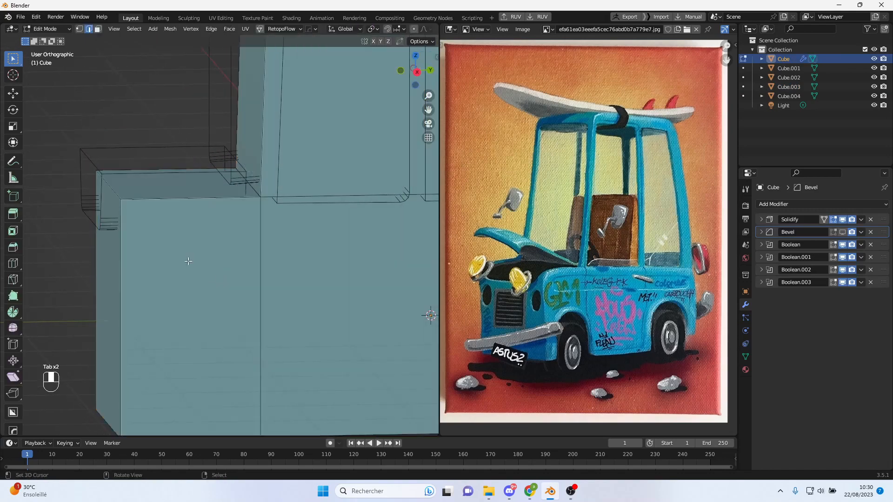
{"action": "middle_click_drag", "start_coordinate": [120, 193], "coordinate": [200, 239]}
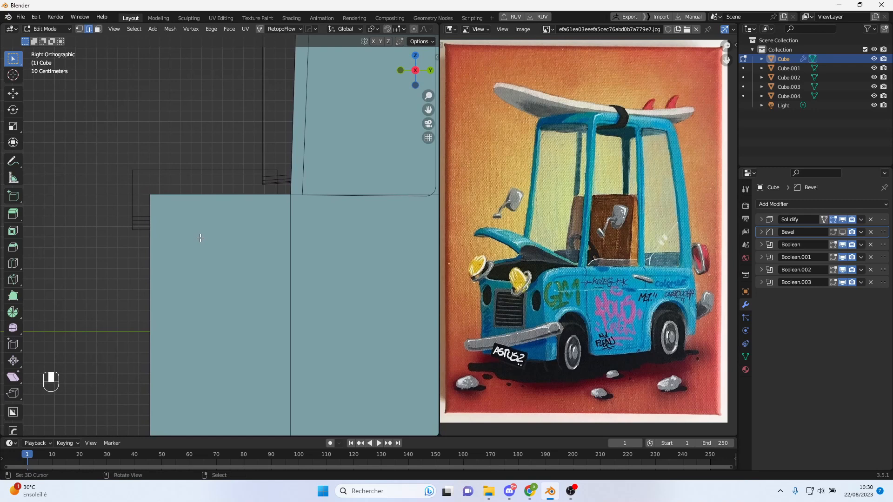
{"action": "key", "text": "ctrl+b"}
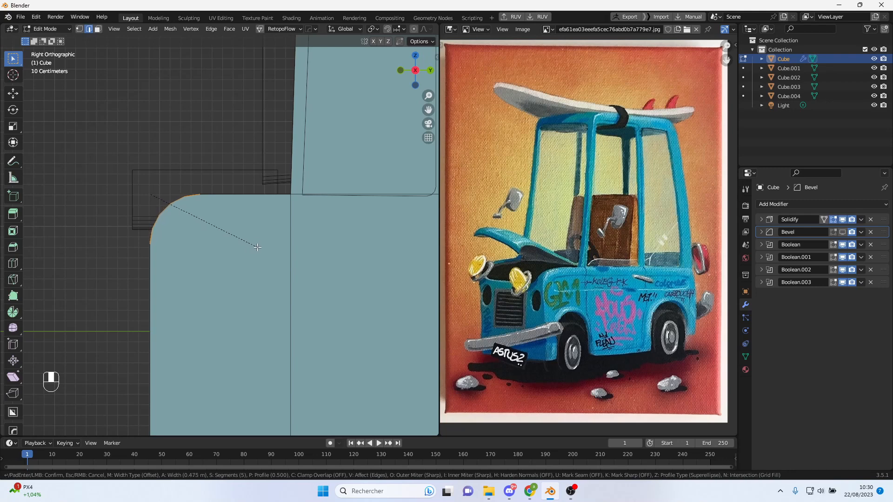
{"action": "left_click", "coordinate": [256, 247]}
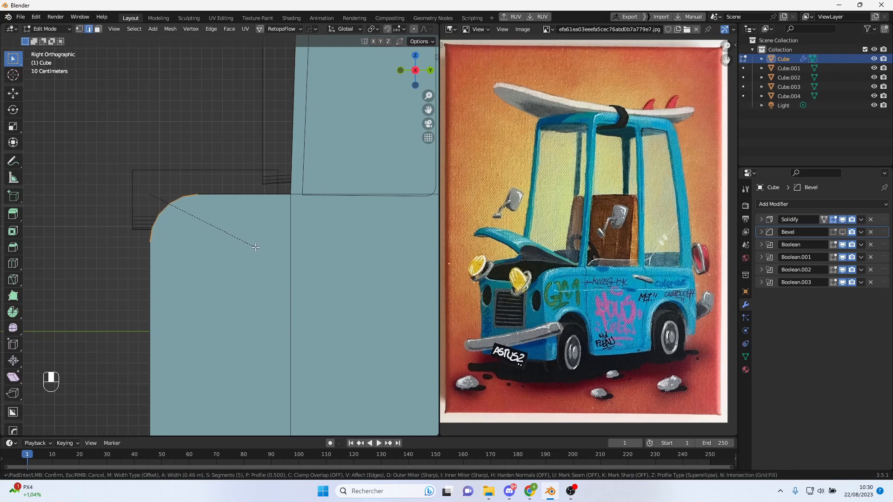
{"action": "middle_click_drag", "start_coordinate": [251, 246], "coordinate": [239, 270]}
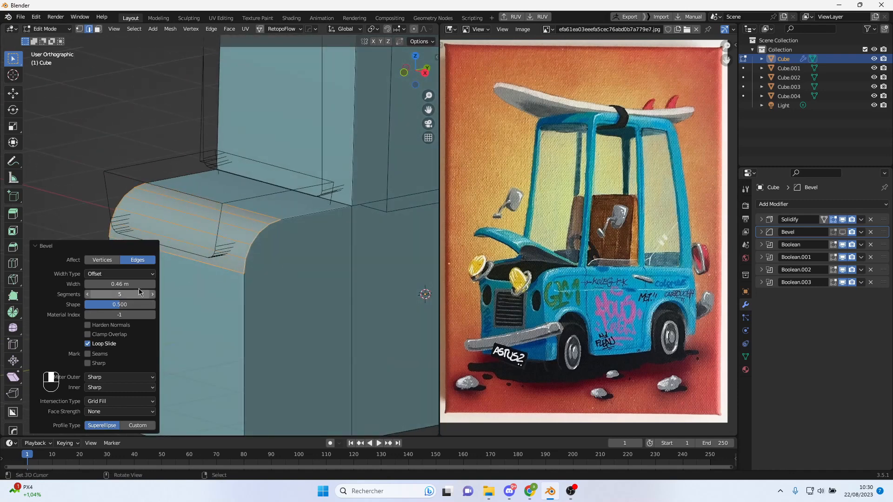
{"action": "left_click", "coordinate": [153, 295]}
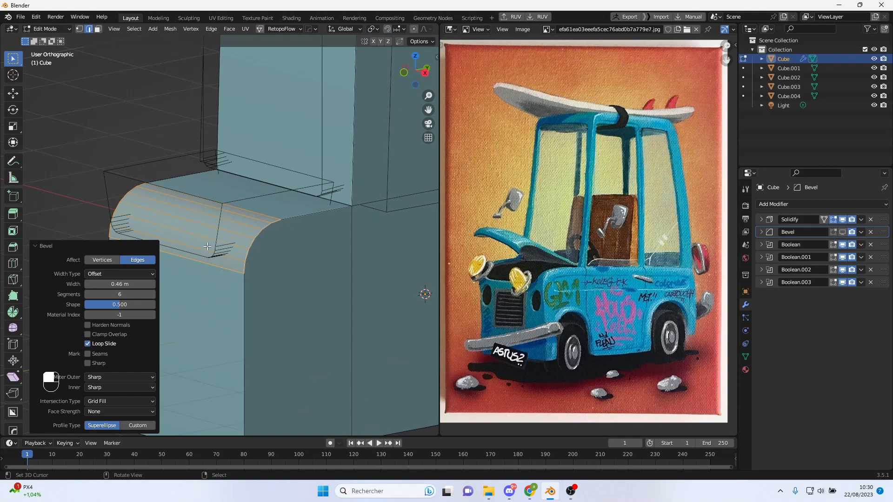
{"action": "key", "text": "Tab"}
- Examine the van body's side profile and rear pillars from several angles against the painted reference
{"action": "middle_click_drag", "start_coordinate": [253, 278], "coordinate": [241, 294]}
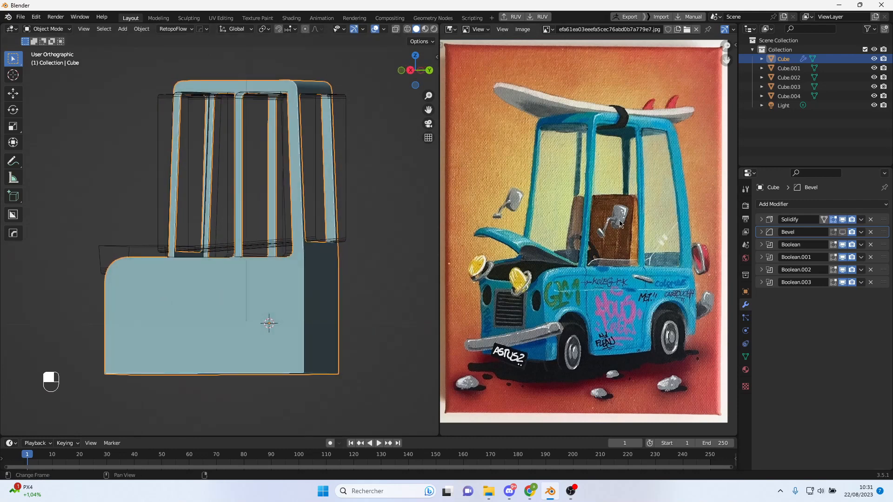
{"action": "middle_click_drag", "start_coordinate": [325, 168], "coordinate": [281, 170]}
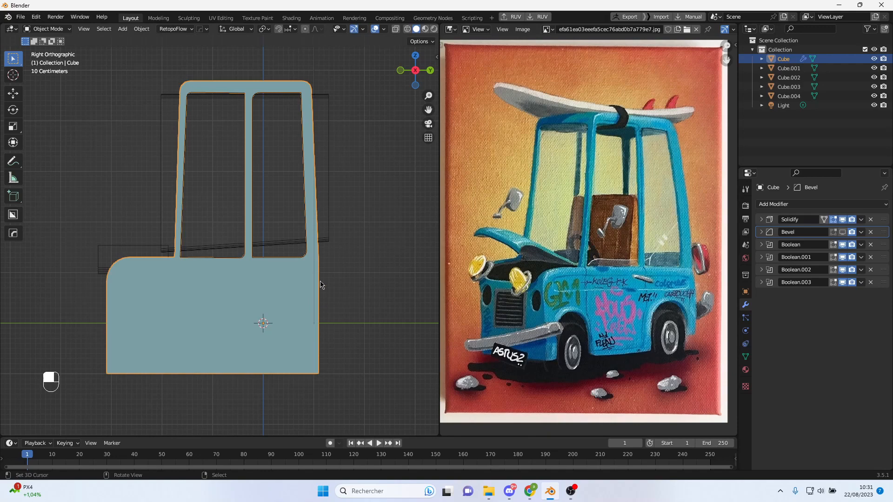
{"action": "middle_click_drag", "start_coordinate": [319, 150], "coordinate": [335, 158]}
{"action": "scroll", "coordinate": [341, 163], "scroll_direction": "up", "scroll_amount": 3}
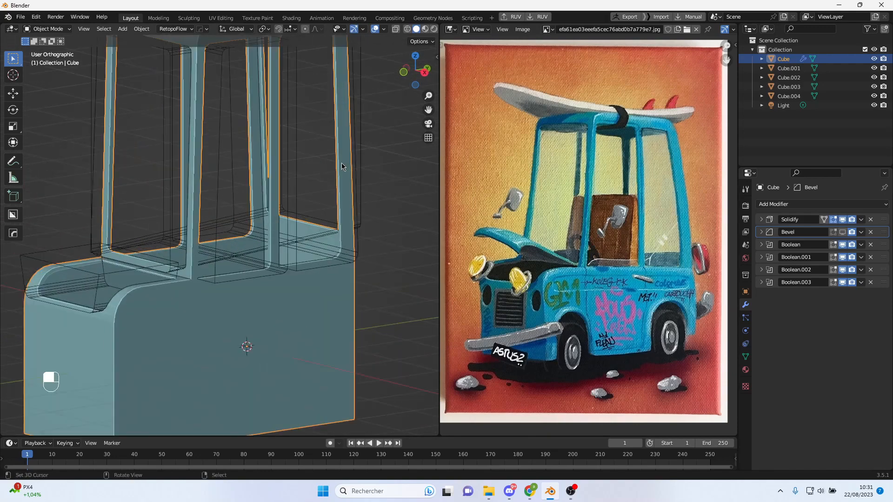
{"action": "scroll", "coordinate": [337, 192], "scroll_direction": "up", "scroll_amount": 1}
{"action": "key", "text": "Tab"}
{"action": "middle_click_drag", "start_coordinate": [335, 186], "coordinate": [292, 169], "text": "alt"}
{"action": "key", "text": "Tab"}
- Add a centred horizontal loop cut across the cab's rear face and move its edge about 0.026 m outward along Y
{"action": "key", "text": "Tab"}
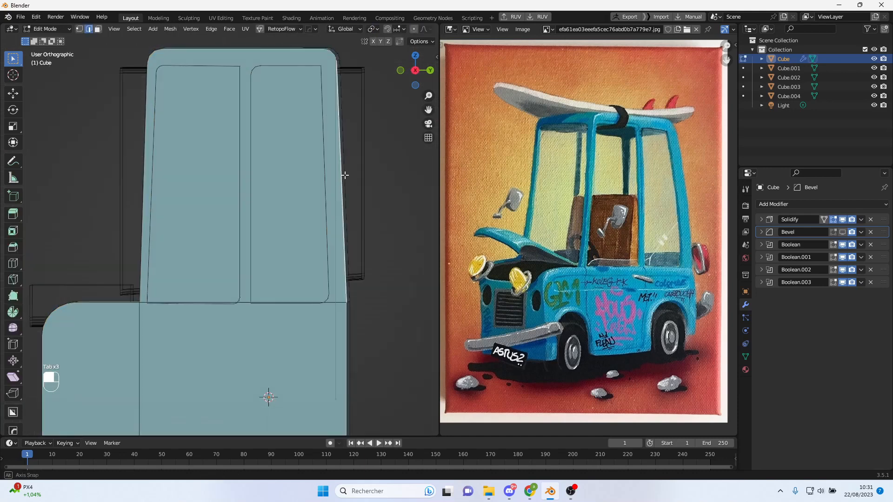
{"action": "middle_click_drag", "start_coordinate": [346, 175], "coordinate": [309, 175]}
{"action": "key", "text": "ctrl+r"}
{"action": "left_click", "coordinate": [311, 174]}
{"action": "right_click", "coordinate": [312, 169]}
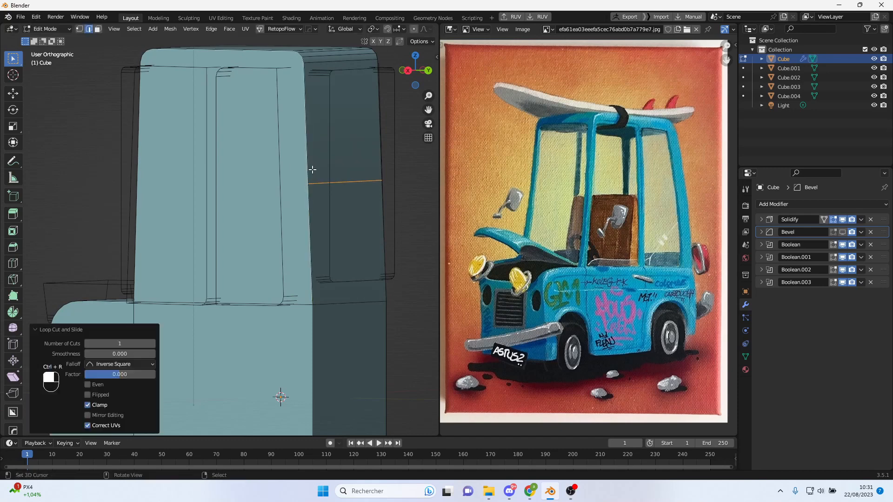
{"action": "middle_click_drag", "start_coordinate": [305, 188], "coordinate": [336, 186]}
{"action": "key", "text": "g"}
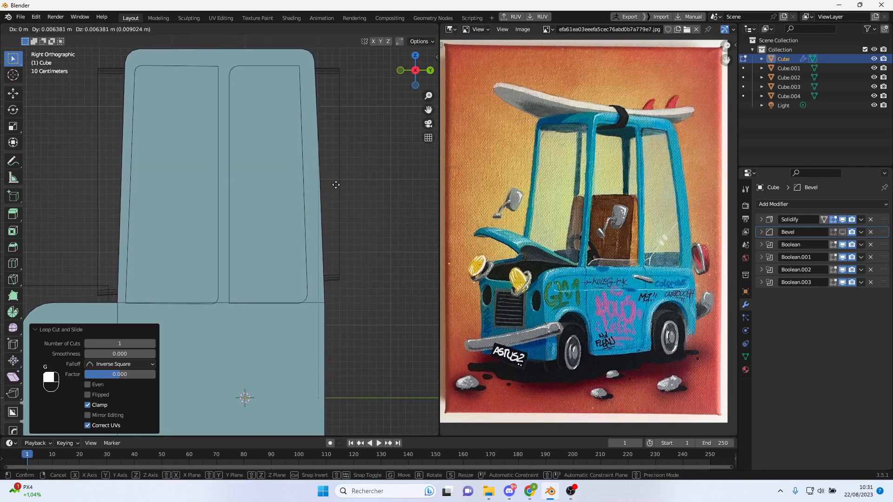
{"action": "key", "text": "y"}
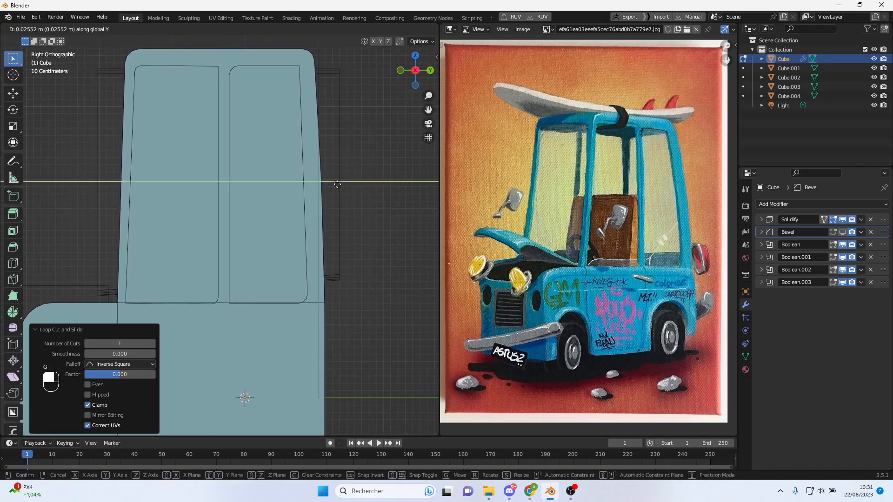
{"action": "left_click", "coordinate": [337, 184]}
- Move the rear edge at the base of the windows about 0.019 m along Y
{"action": "middle_click_drag", "start_coordinate": [337, 184], "coordinate": [356, 297]}
{"action": "key", "text": "g"}
{"action": "key", "text": "y"}
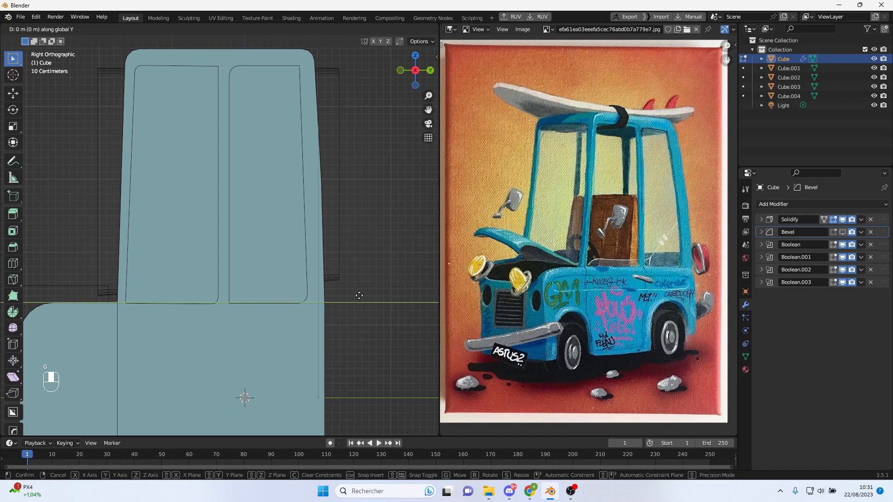
{"action": "left_click", "coordinate": [360, 295]}
- Add a horizontal loop cut around the van's lower rear body at a slide factor of about 0.028
{"action": "middle_click_drag", "start_coordinate": [360, 295], "coordinate": [371, 193], "text": "shift"}
{"action": "middle_click_drag", "start_coordinate": [363, 233], "coordinate": [347, 237]}
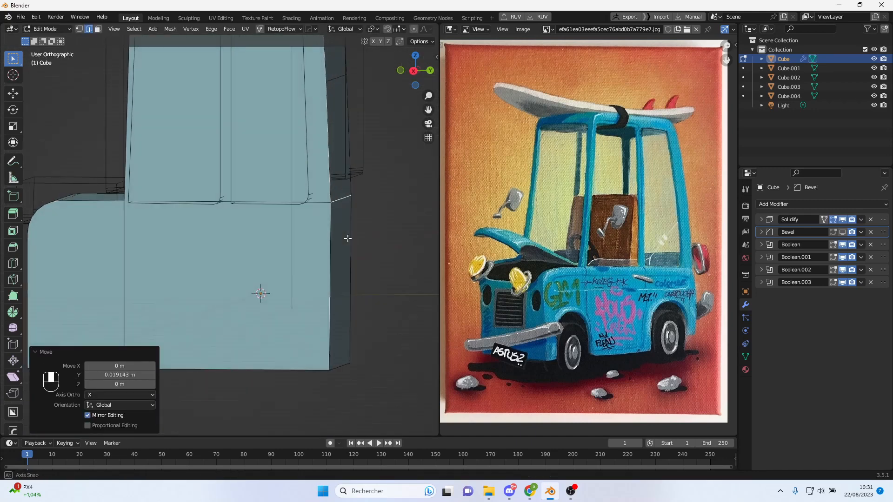
{"action": "key", "text": "ctrl+r"}
{"action": "left_click", "coordinate": [339, 276]}
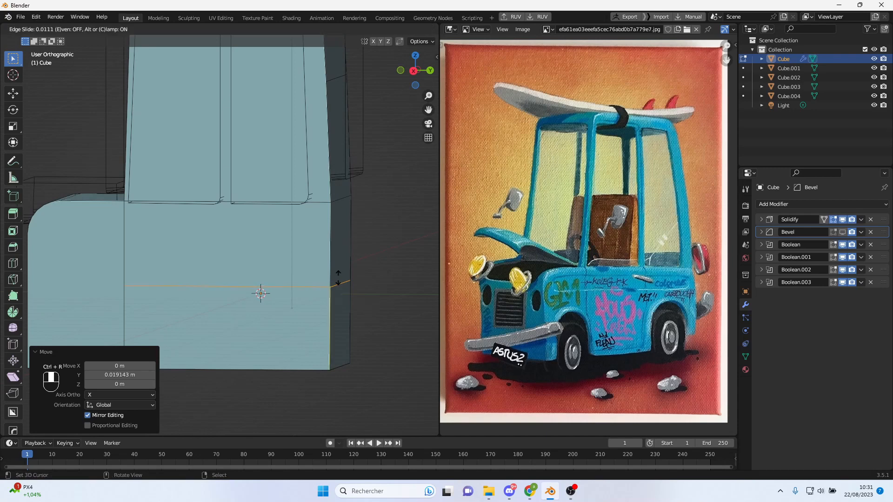
{"action": "left_click", "coordinate": [339, 279]}
- Move only the rear edge of the lower body's horizontal cut about 0.026 m outward along Y
{"action": "middle_click_drag", "start_coordinate": [335, 298], "coordinate": [353, 291]}
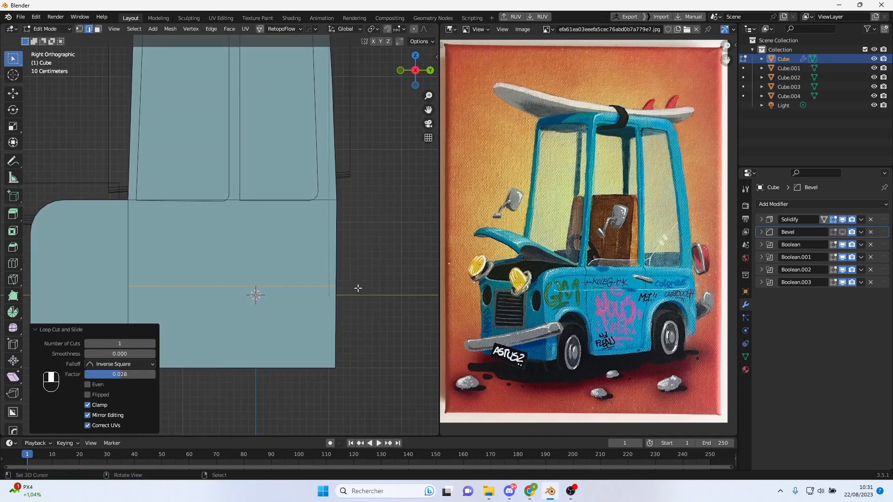
{"action": "mouse_move", "coordinate": [357, 287]}
{"action": "middle_mouse_down"}
{"action": "mouse_move", "coordinate": [341, 293]}
{"action": "mouse_move", "coordinate": [362, 293]}
{"action": "middle_mouse_up"}
{"action": "right_click", "coordinate": [342, 286]}
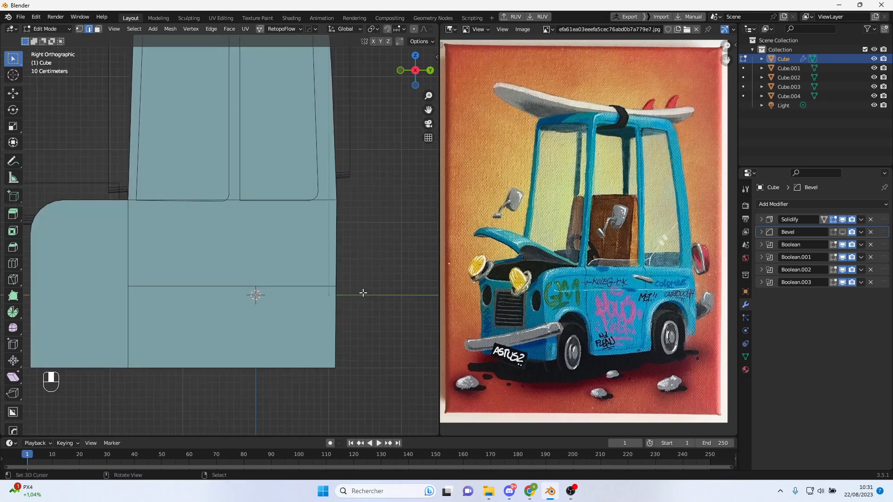
{"action": "key", "text": "g"}
{"action": "key", "text": "y"}
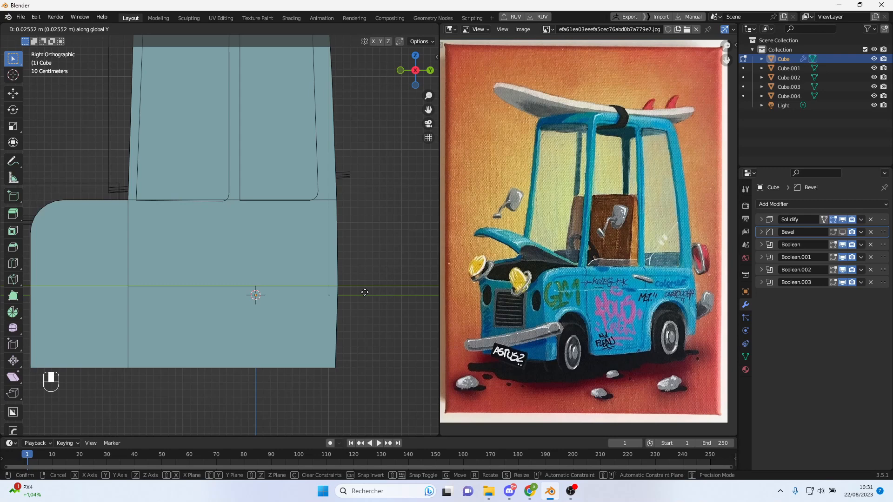
{"action": "left_click", "coordinate": [364, 292]}
{"action": "middle_click_drag", "start_coordinate": [368, 287], "coordinate": [349, 293]}
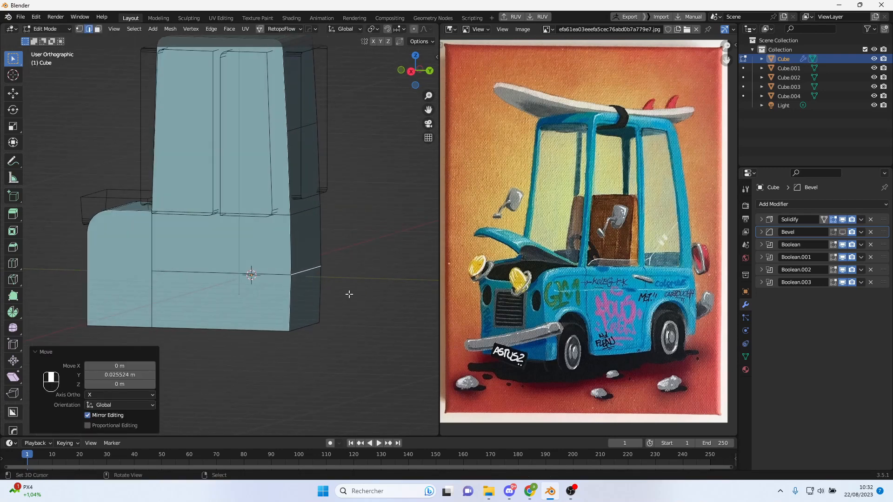
{"action": "left_click", "coordinate": [311, 127], "text": "ctrl"}
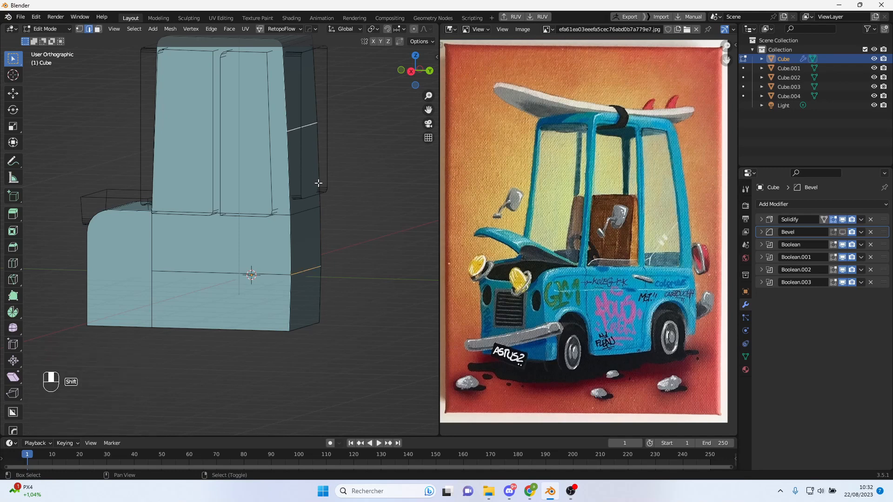
{"action": "key", "text": "ctrl+b"}
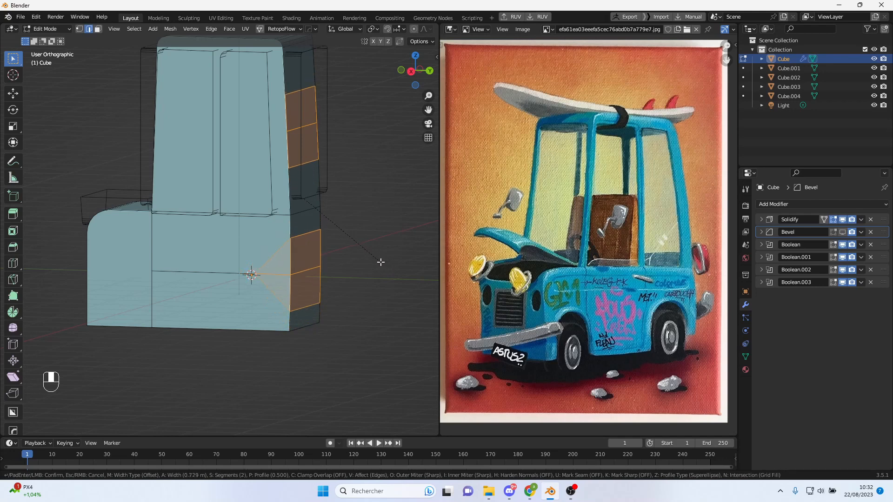
{"action": "key", "text": "Escape"}
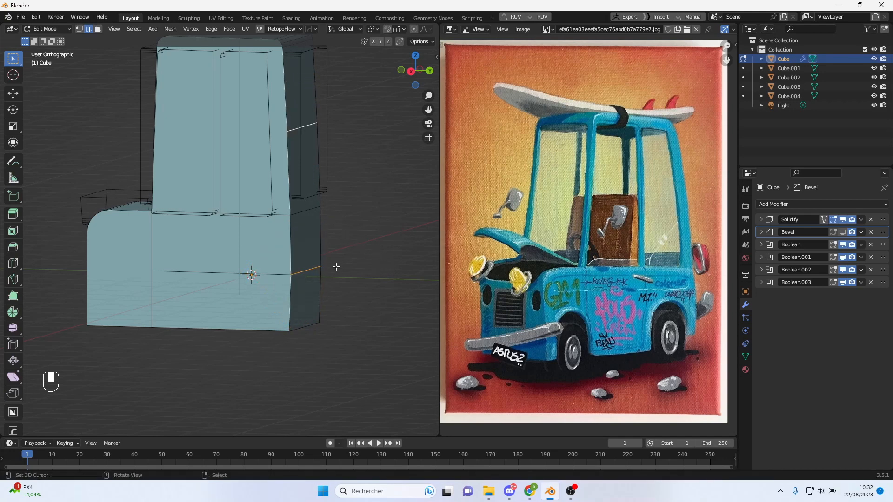
- Bevel the lower rear cross edge with 2 segments at about 0.636 m and the upper one with 4 segments at about 1.22 m
{"action": "key", "text": "ctrl+b"}
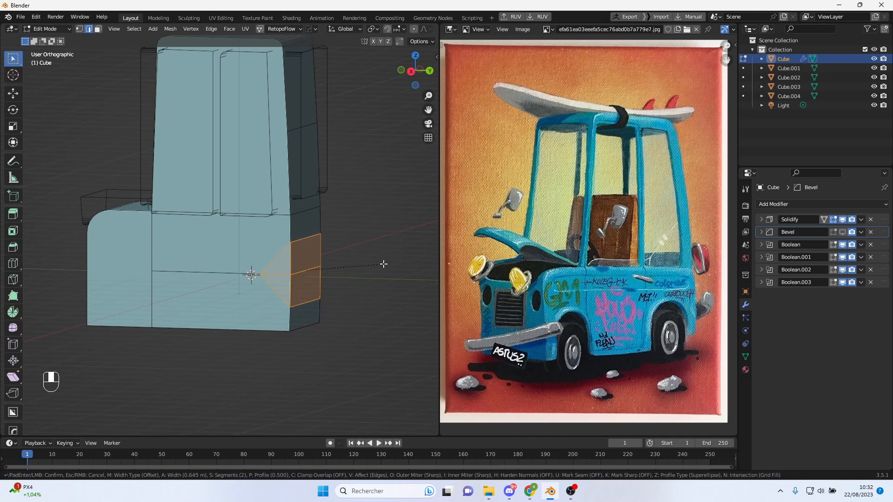
{"action": "left_click", "coordinate": [383, 264]}
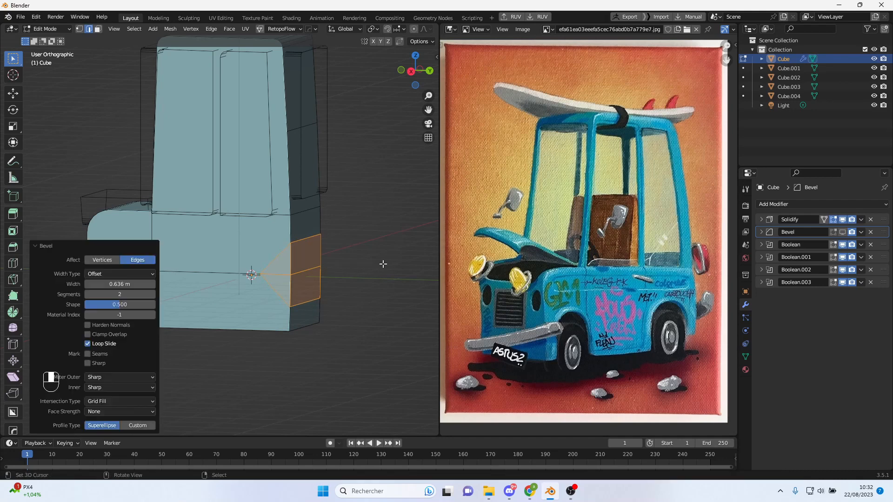
{"action": "middle_click_drag", "start_coordinate": [316, 226], "coordinate": [299, 224]}
{"action": "left_click", "coordinate": [300, 128]}
{"action": "middle_click_drag", "start_coordinate": [306, 150], "coordinate": [303, 203]}
{"action": "key", "text": "ctrl+b"}
{"action": "scroll", "coordinate": [384, 213], "scroll_direction": "up", "scroll_amount": 1}
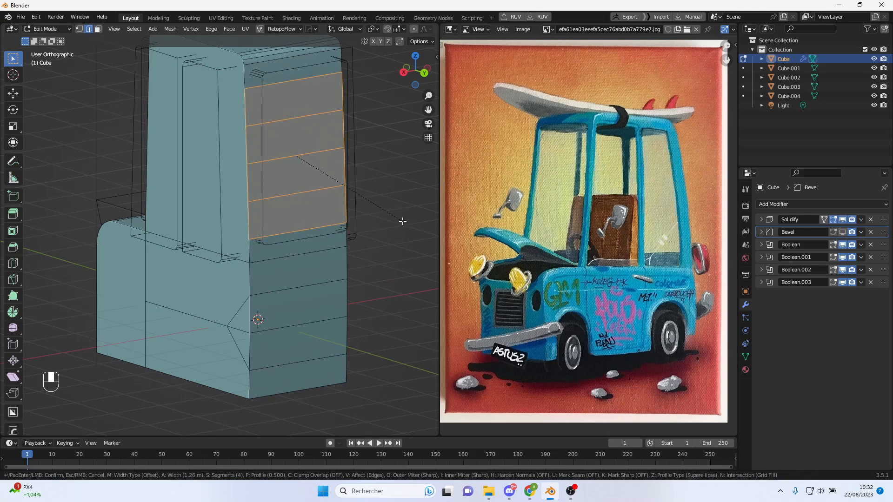
{"action": "left_click", "coordinate": [401, 221]}
{"action": "middle_click_drag", "start_coordinate": [324, 245], "coordinate": [368, 238], "text": "alt"}
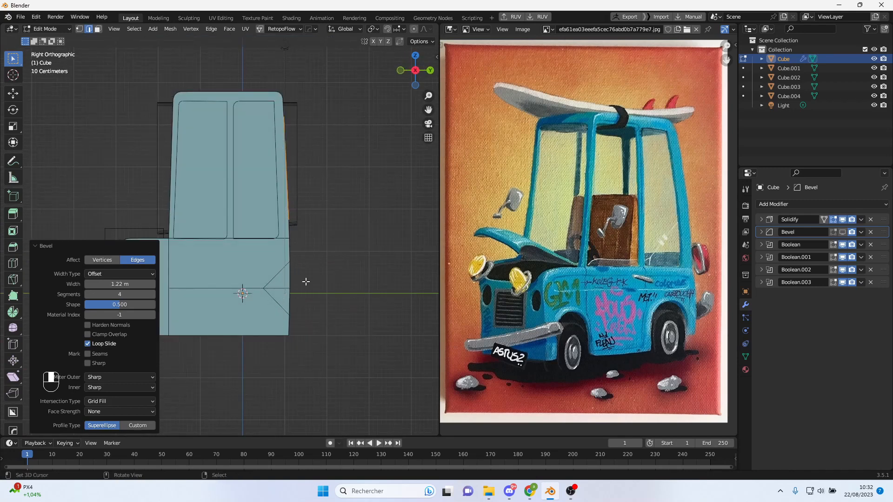
{"action": "key", "text": "Tab"}
{"action": "middle_click_drag", "start_coordinate": [313, 251], "coordinate": [339, 255], "text": "alt"}
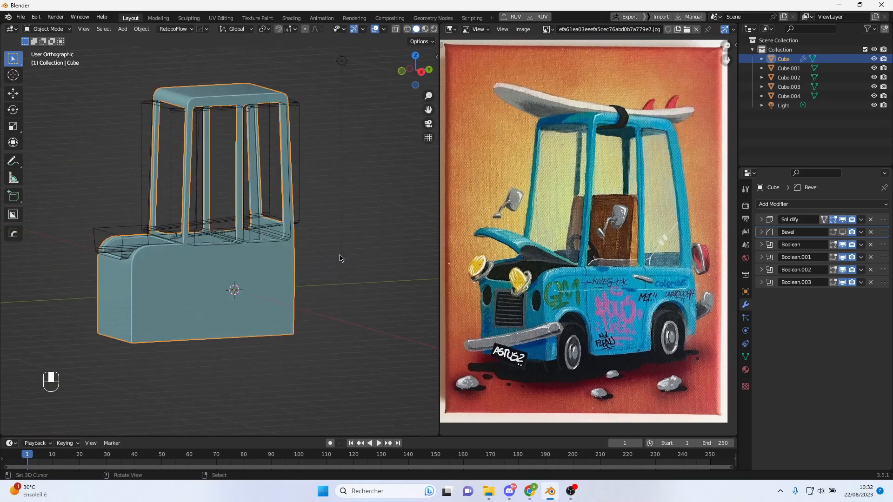
{"action": "scroll", "coordinate": [277, 246], "scroll_direction": "up", "scroll_amount": 4}
{"action": "scroll", "coordinate": [277, 247], "scroll_direction": "up", "scroll_amount": 1}
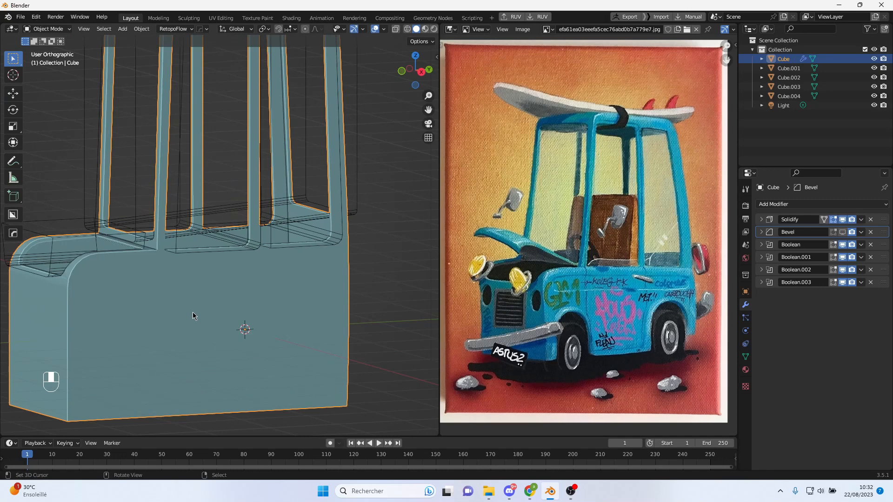
- Dissolve the stray diagonal edges on both sides of the van's lower rear body, then return the body to Object Mode
{"action": "key", "text": "Tab"}
{"action": "middle_click_drag", "start_coordinate": [197, 311], "coordinate": [299, 294], "text": "shift"}
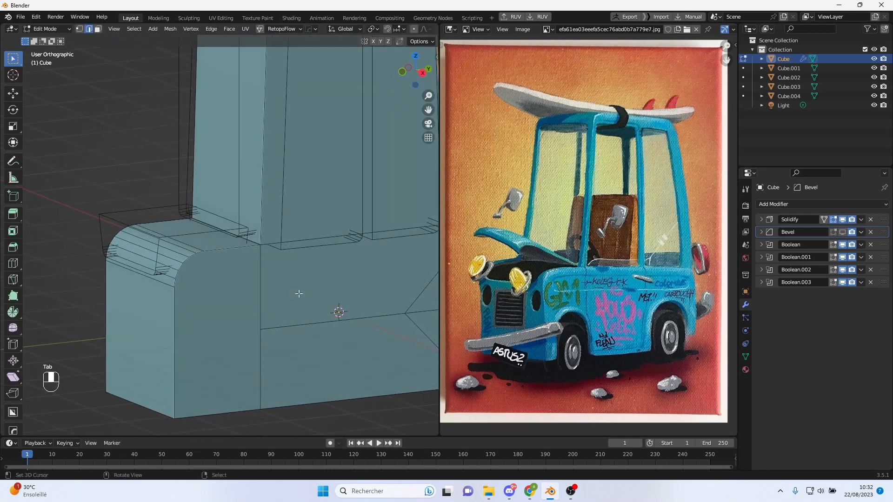
{"action": "middle_click_drag", "start_coordinate": [318, 312], "coordinate": [245, 251]}
{"action": "left_click", "coordinate": [307, 244]}
{"action": "middle_click_drag", "start_coordinate": [347, 247], "coordinate": [254, 250]}
{"action": "right_click", "coordinate": [242, 248], "text": "shift"}
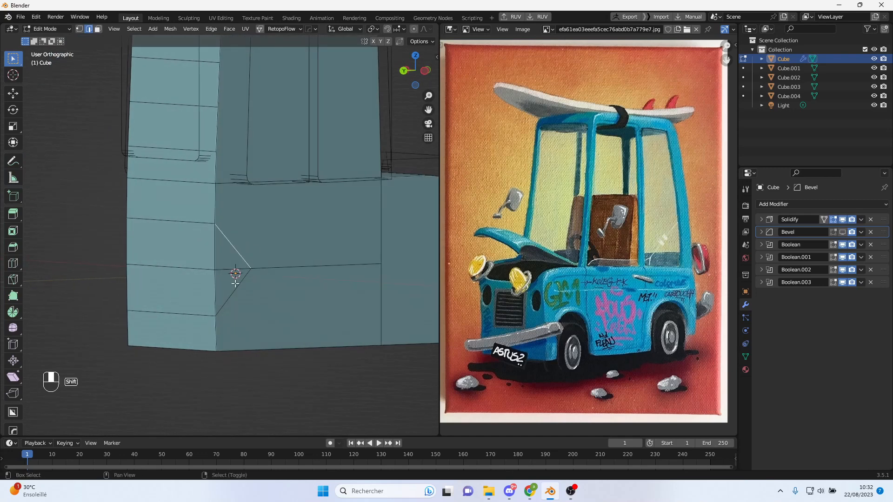
{"action": "middle_click_drag", "start_coordinate": [236, 283], "coordinate": [260, 279]}
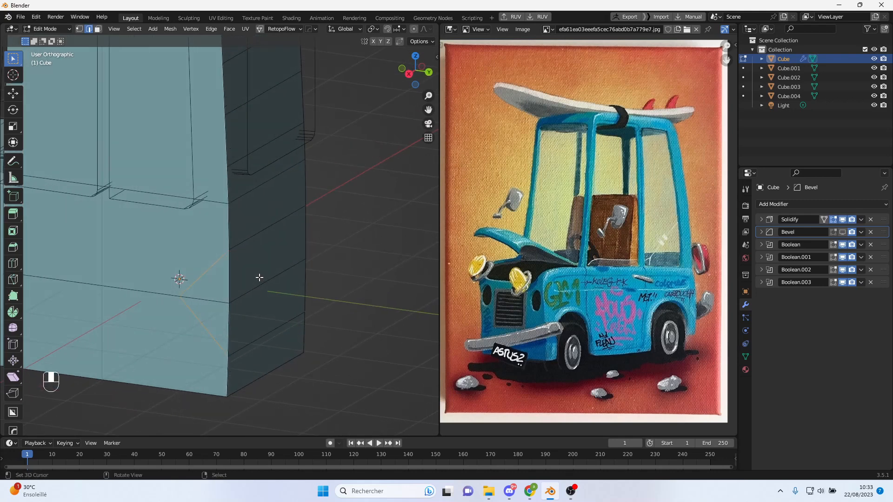
{"action": "key", "text": "Delete"}
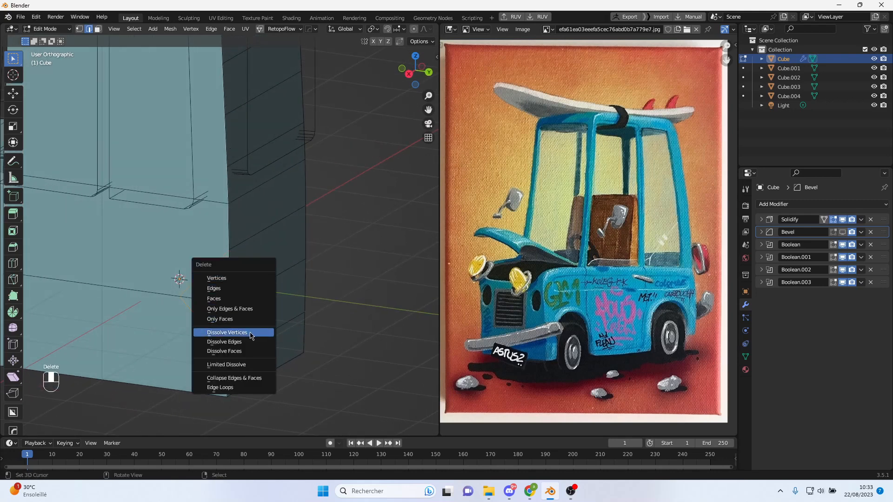
{"action": "left_click", "coordinate": [247, 346]}
{"action": "middle_click_drag", "start_coordinate": [247, 346], "coordinate": [247, 239]}
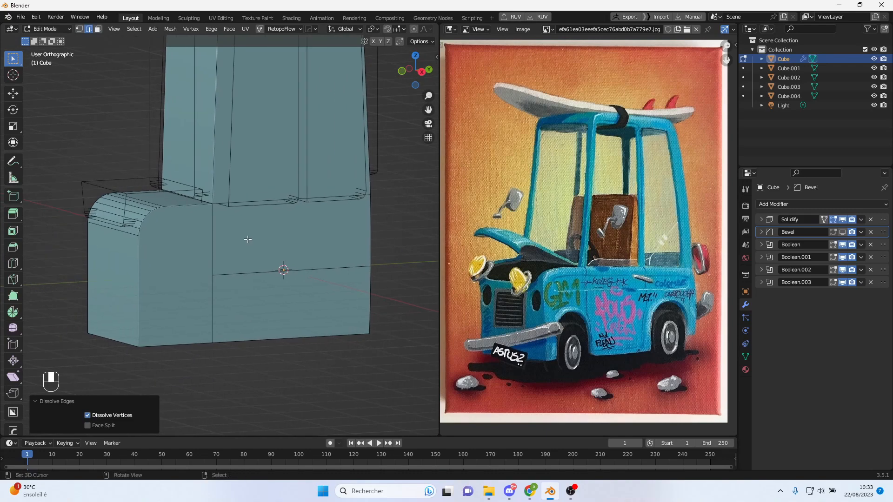
{"action": "key", "text": "KP_3"}
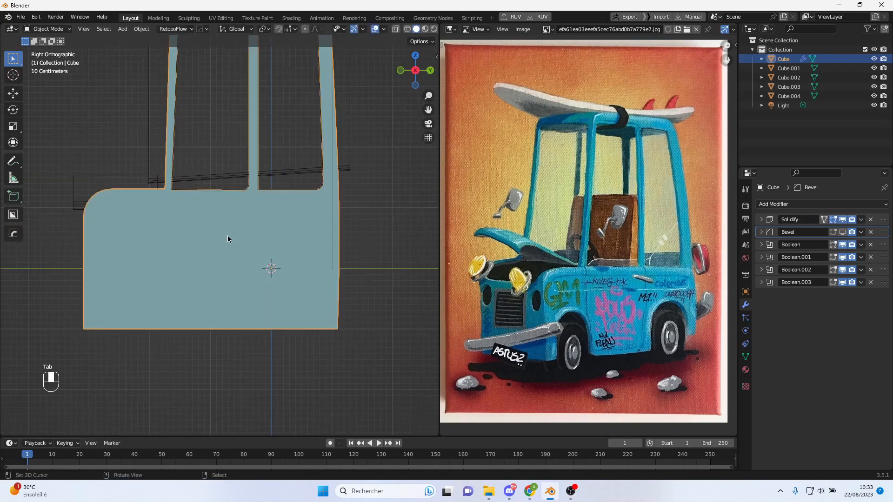
{"action": "key", "text": "Tab"}
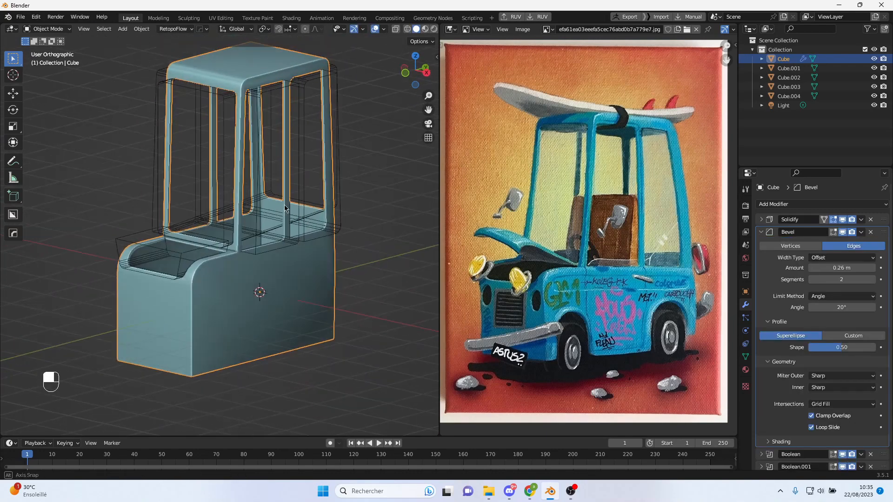
- Add a 32-vertex cylinder with 1 m radius and 2 m depth, and rotate it 90° in the front view
{"action": "middle_click_drag", "start_coordinate": [285, 205], "coordinate": [253, 185], "text": "alt"}
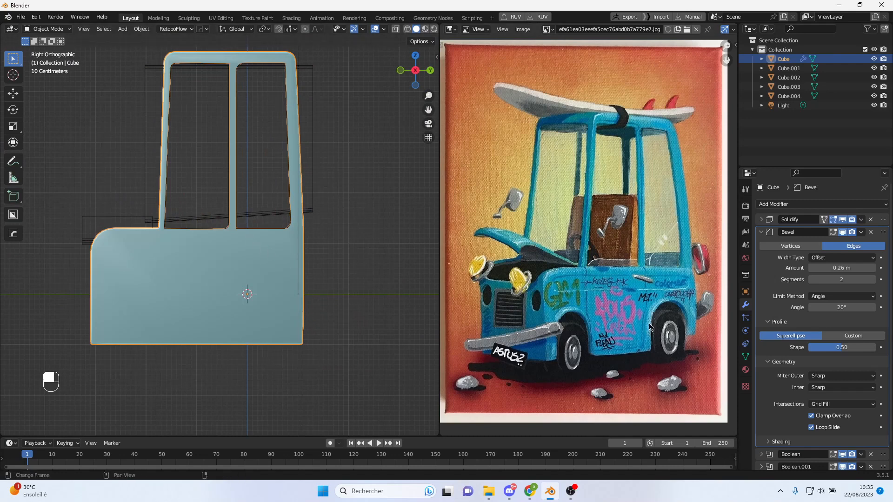
{"action": "middle_click_drag", "start_coordinate": [239, 247], "coordinate": [260, 244]}
{"action": "scroll", "coordinate": [287, 199], "scroll_direction": "up", "scroll_amount": 2}
{"action": "scroll", "coordinate": [244, 180], "scroll_direction": "down", "scroll_amount": 3}
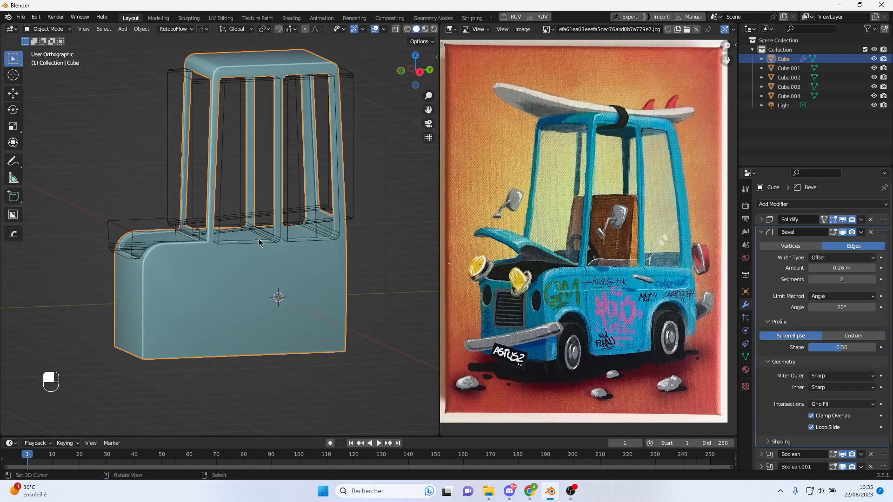
{"action": "left_click", "coordinate": [122, 29]}
{"action": "mouse_move", "coordinate": [142, 43]}
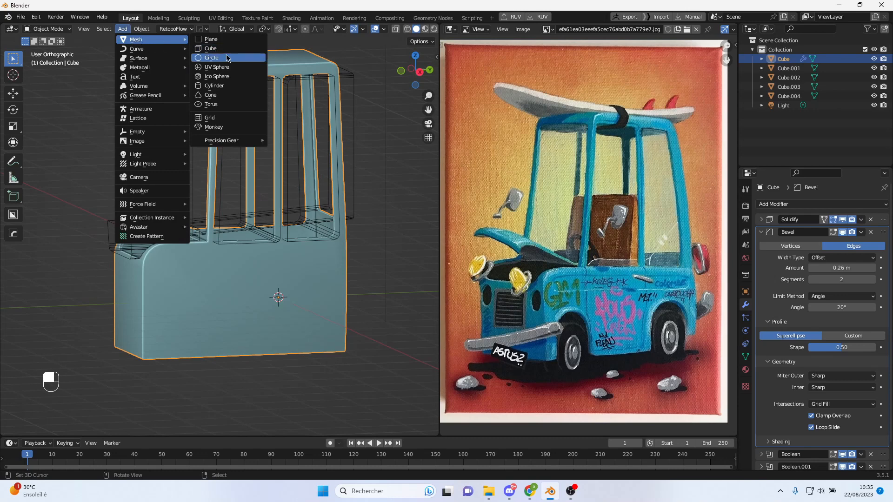
{"action": "left_click", "coordinate": [231, 86]}
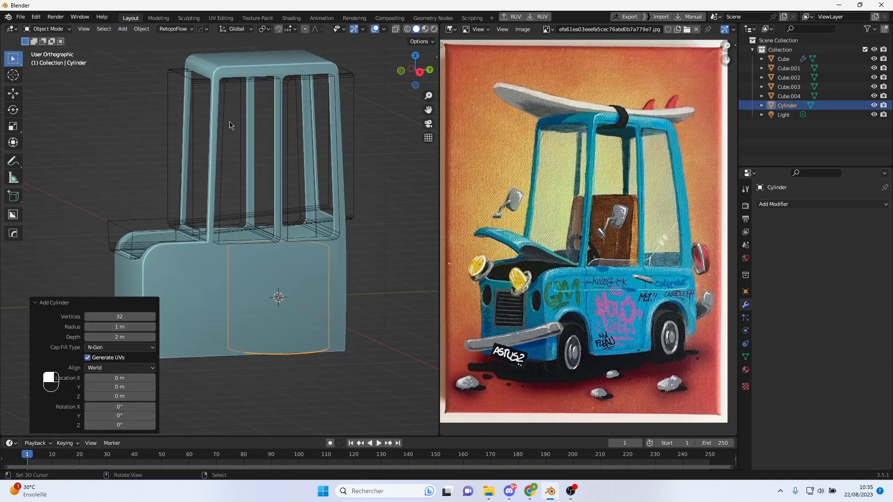
{"action": "scroll", "coordinate": [242, 236], "scroll_direction": "down", "scroll_amount": 2}
{"action": "key", "text": "KP_1"}
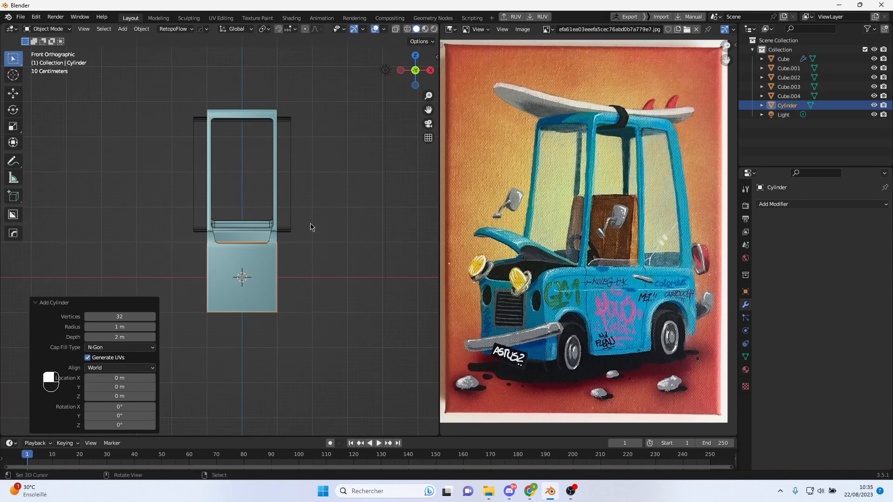
{"action": "key", "text": "r"}
{"action": "key", "text": "ctrl"}
{"action": "left_click", "coordinate": [288, 335]}
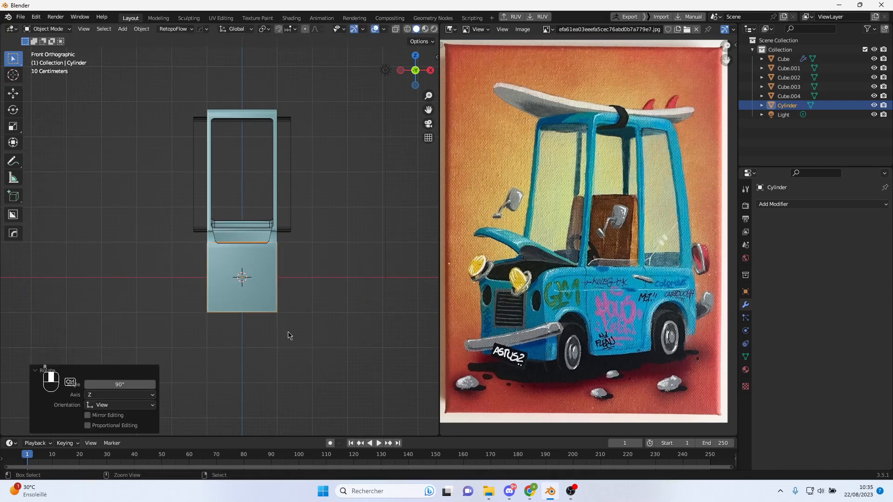
- Move the cylinder out beside the van's body and shade it smooth with Auto Smooth at 30°
{"action": "key", "text": "g"}
{"action": "left_click", "coordinate": [338, 276]}
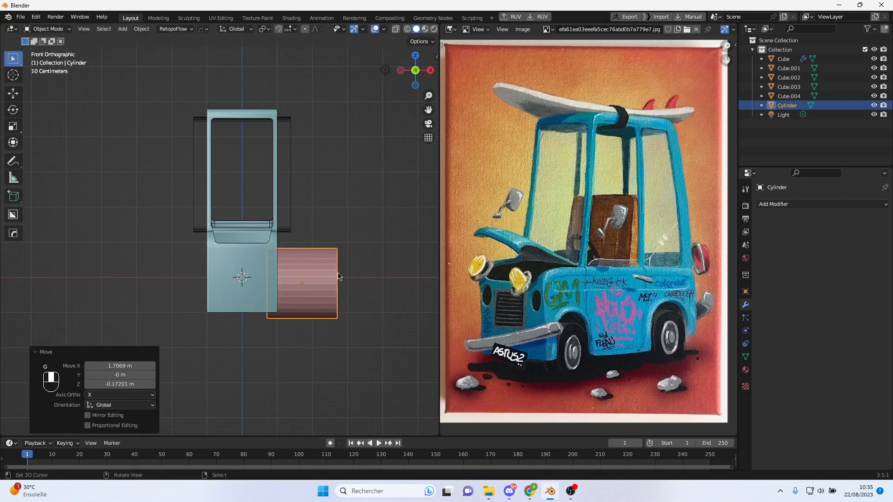
{"action": "key", "text": "w"}
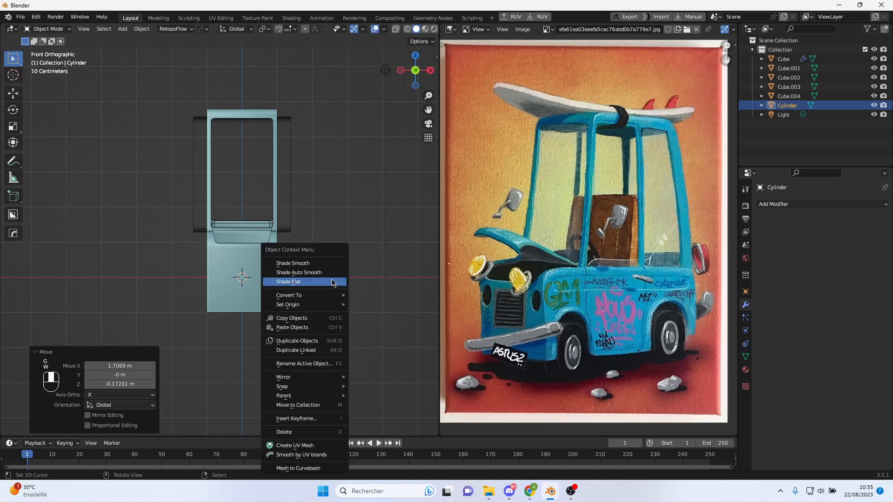
{"action": "left_click", "coordinate": [325, 266]}
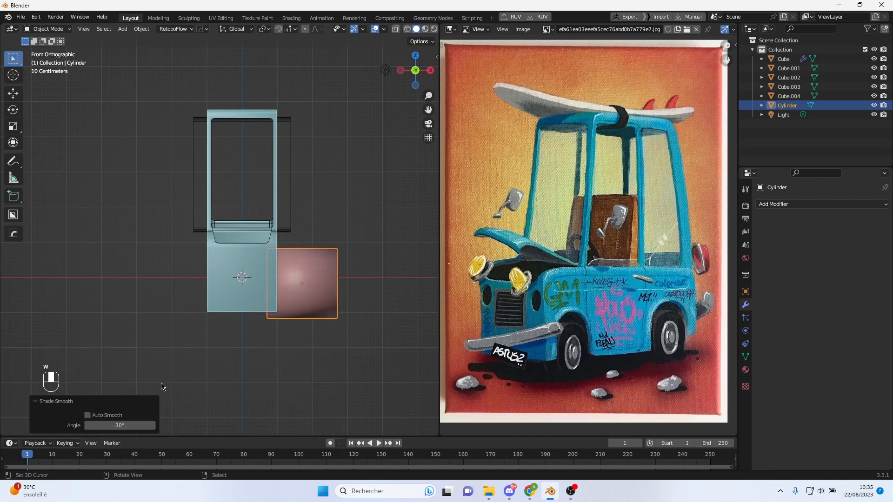
{"action": "left_click", "coordinate": [117, 416]}
{"action": "middle_click_drag", "start_coordinate": [313, 324], "coordinate": [344, 296]}
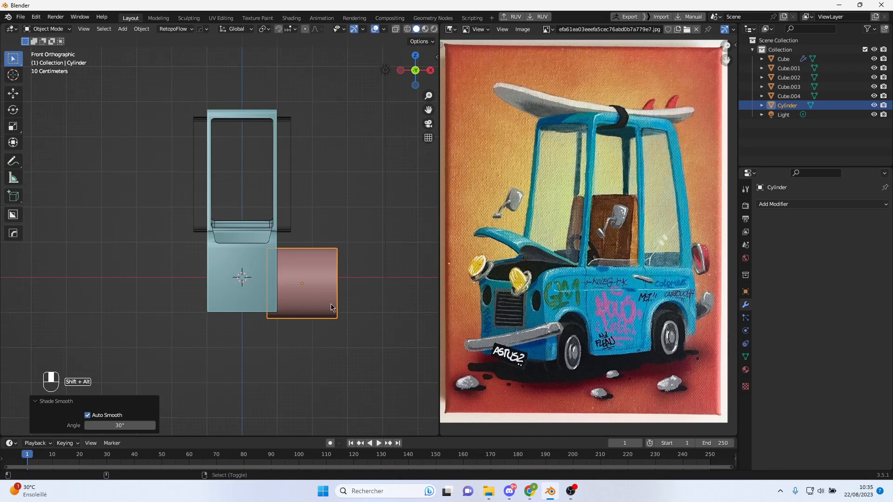
- Move the cylinder back about 1.71 m along X to center it under the body, and scale it to about 1.66 along X
{"action": "key", "text": "g"}
{"action": "key", "text": "y"}
{"action": "key", "text": "x"}
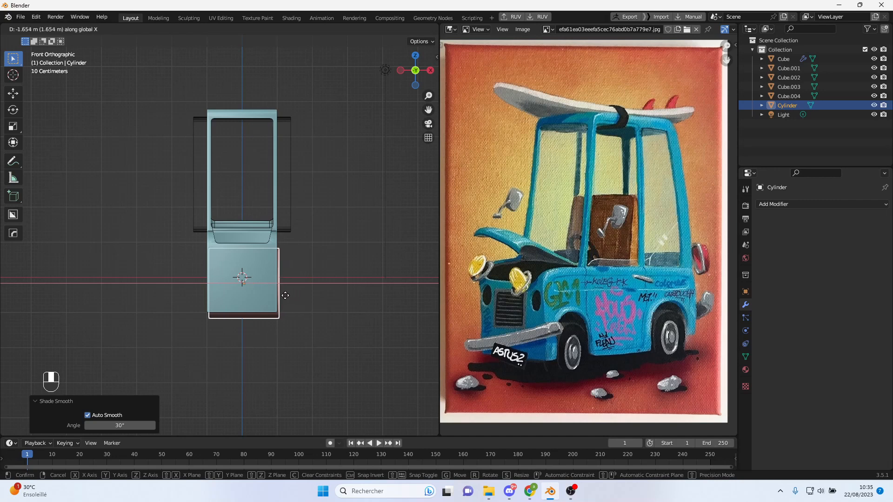
{"action": "left_click", "coordinate": [286, 297]}
{"action": "key", "text": "s"}
{"action": "key", "text": "x"}
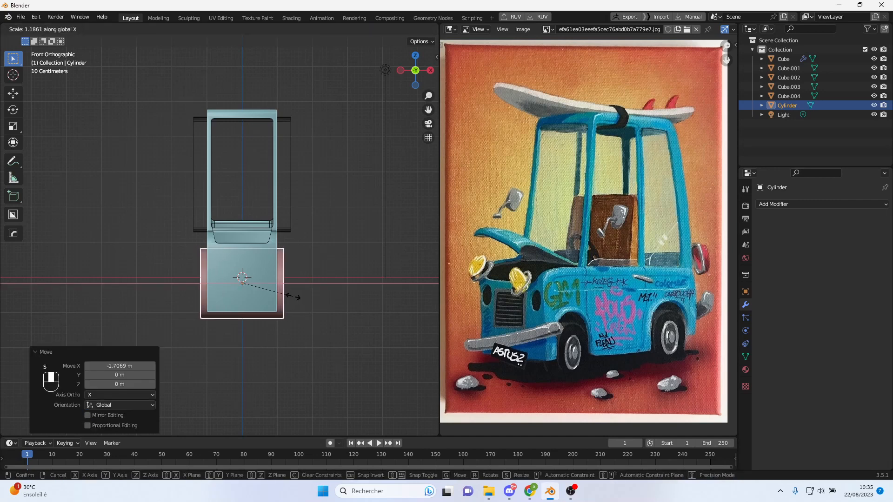
{"action": "left_click", "coordinate": [313, 303]}
{"action": "middle_click_drag", "start_coordinate": [313, 303], "coordinate": [282, 277], "text": "alt"}
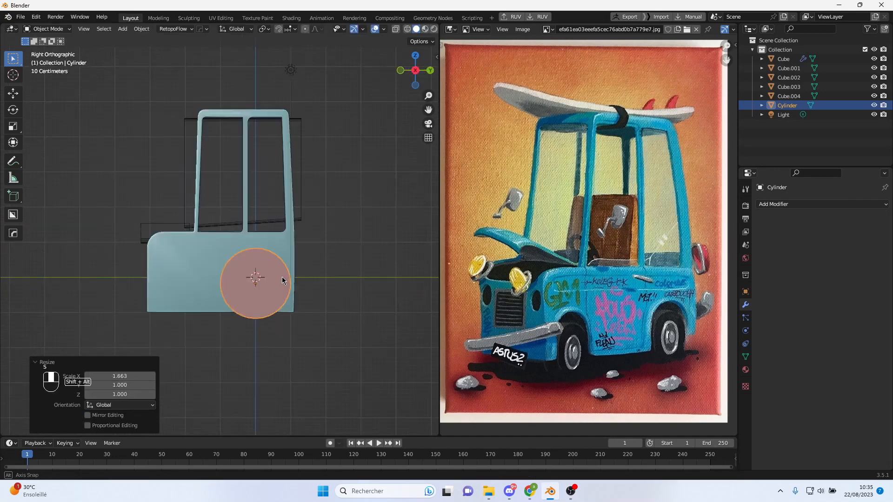
- Lower the cylinder about 0.8 m along Z to the van's bottom edge
{"action": "scroll", "coordinate": [282, 277], "scroll_direction": "up", "scroll_amount": 2}
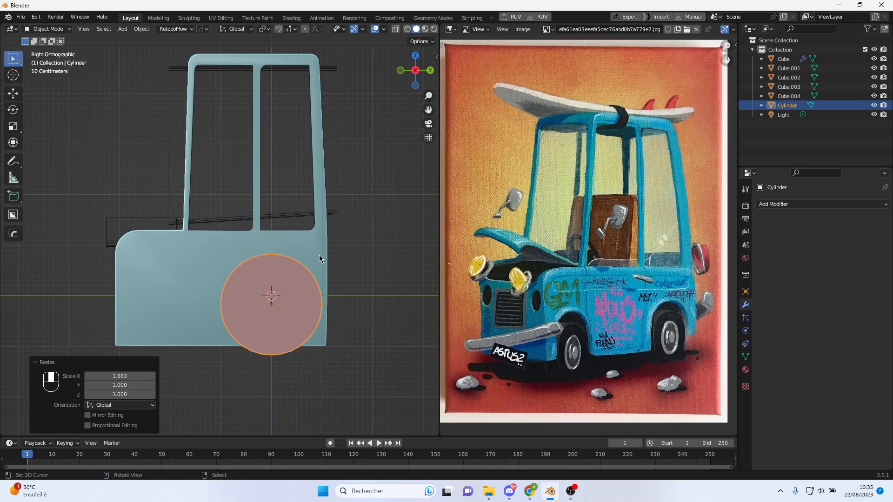
{"action": "middle_click_drag", "start_coordinate": [353, 269], "coordinate": [364, 198], "text": "shift"}
{"action": "scroll", "coordinate": [336, 215], "scroll_direction": "up", "scroll_amount": 2}
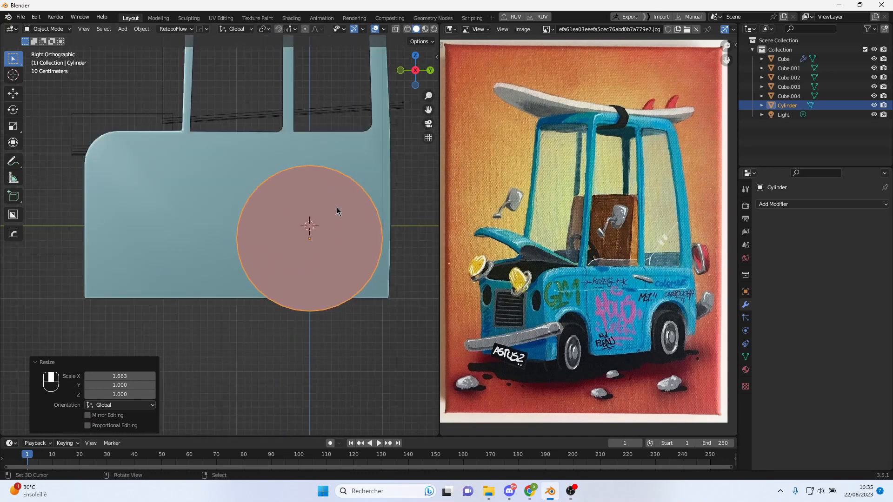
{"action": "key", "text": "g"}
{"action": "key", "text": "z"}
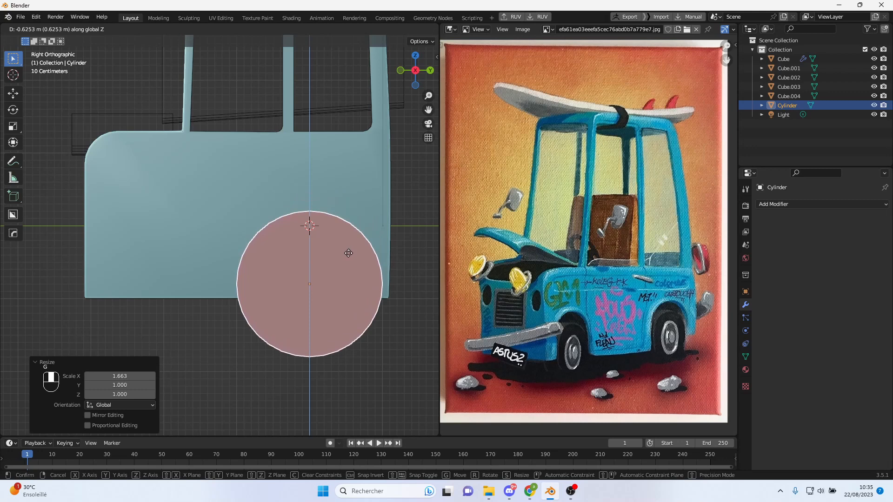
{"action": "left_click", "coordinate": [350, 267]}
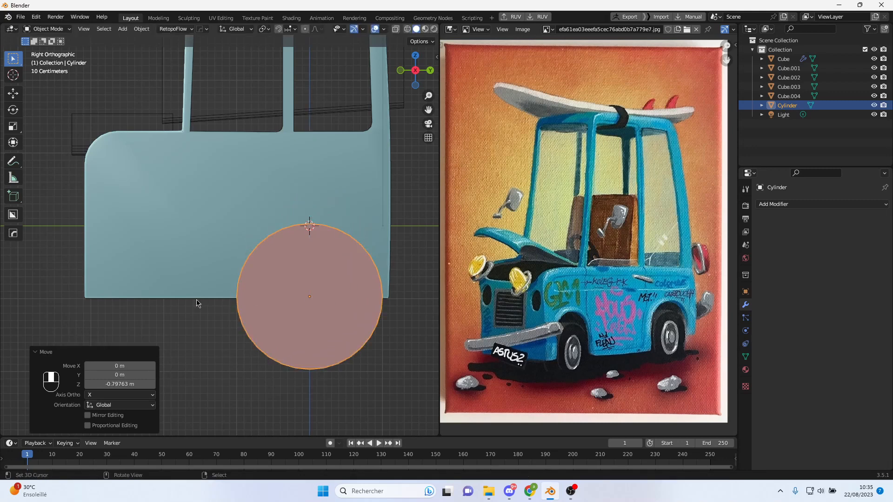
- Scale the cylinder uniformly to about 0.76 and shift it about 0.10 m along Y and 0.03 m up
{"action": "middle_click_drag", "start_coordinate": [351, 283], "coordinate": [315, 271], "text": "shift"}
{"action": "key", "text": "s"}
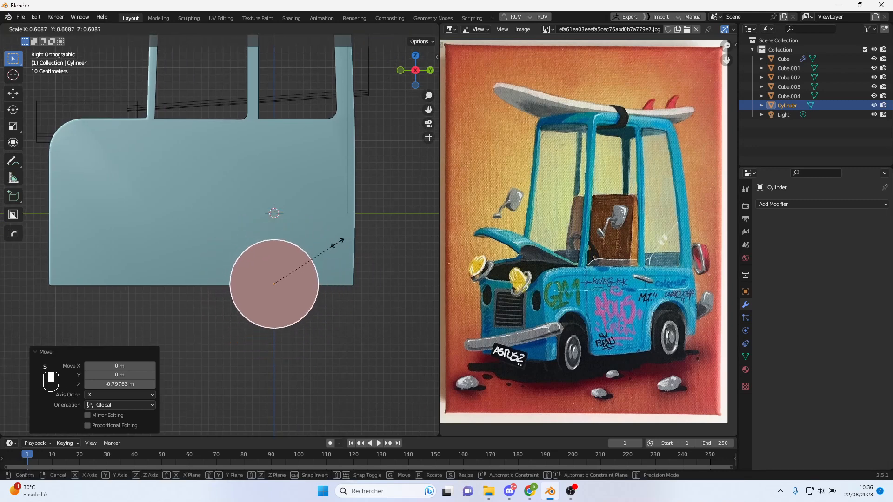
{"action": "left_click", "coordinate": [359, 246]}
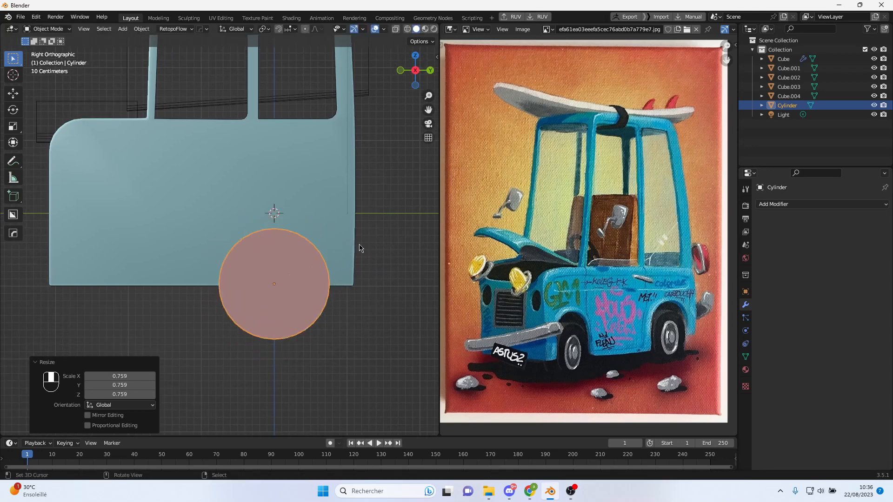
{"action": "key", "text": "g"}
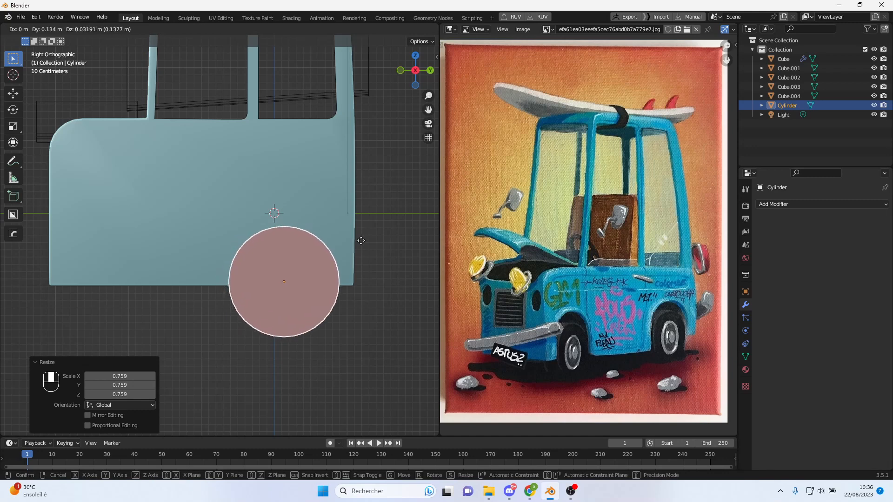
{"action": "left_click", "coordinate": [359, 240]}
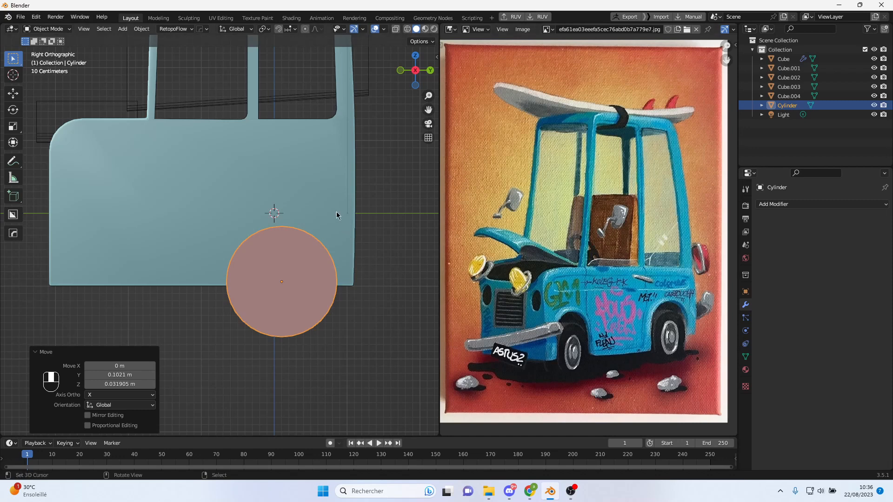
- Select the van body's underside faces in Edit Mode and raise them about 0.37 m along Z
{"action": "scroll", "coordinate": [269, 163], "scroll_direction": "down", "scroll_amount": 2}
{"action": "middle_click_drag", "start_coordinate": [240, 194], "coordinate": [286, 207], "text": "shift"}
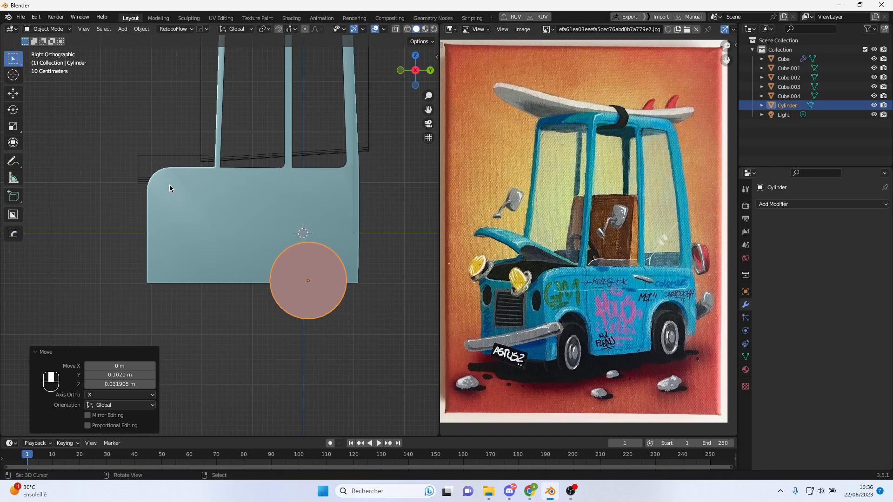
{"action": "left_click", "coordinate": [351, 244]}
{"action": "middle_click_drag", "start_coordinate": [295, 261], "coordinate": [276, 263]}
{"action": "key", "text": "Tab"}
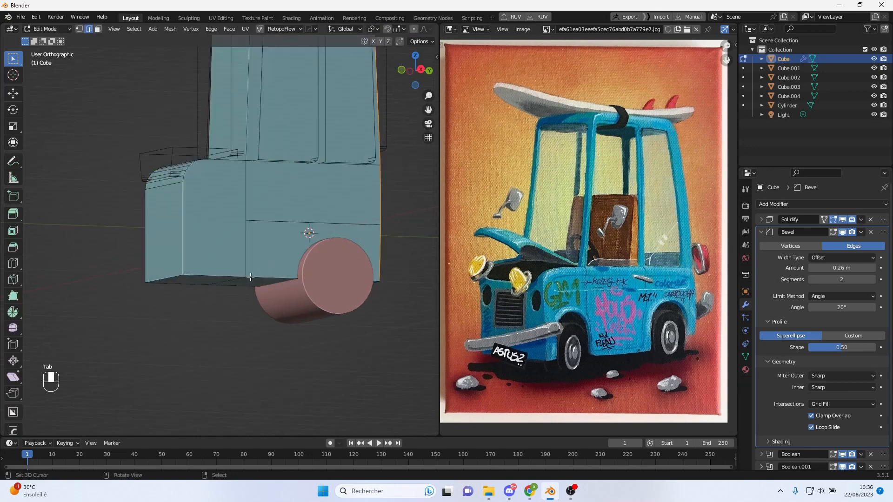
{"action": "left_click", "coordinate": [239, 279]}
{"action": "left_click", "coordinate": [98, 29]}
{"action": "left_click", "coordinate": [209, 281]}
{"action": "left_click", "coordinate": [263, 281]}
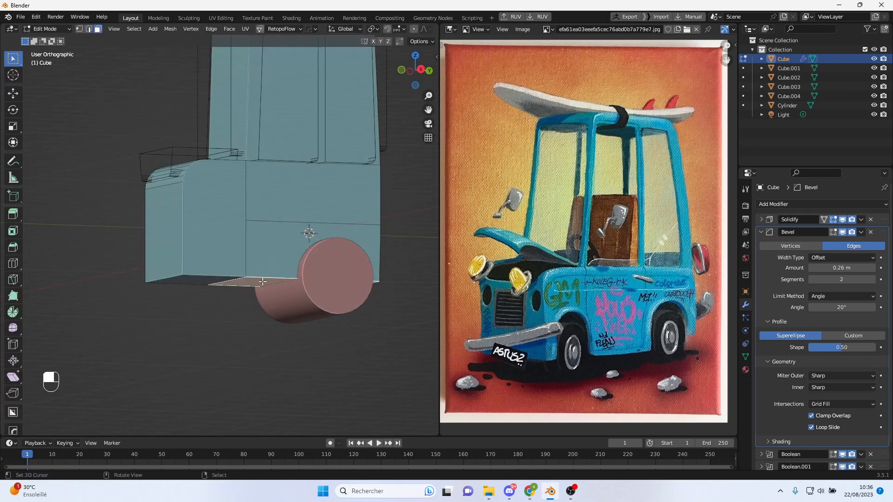
{"action": "middle_click_drag", "start_coordinate": [262, 282], "coordinate": [336, 301], "text": "alt"}
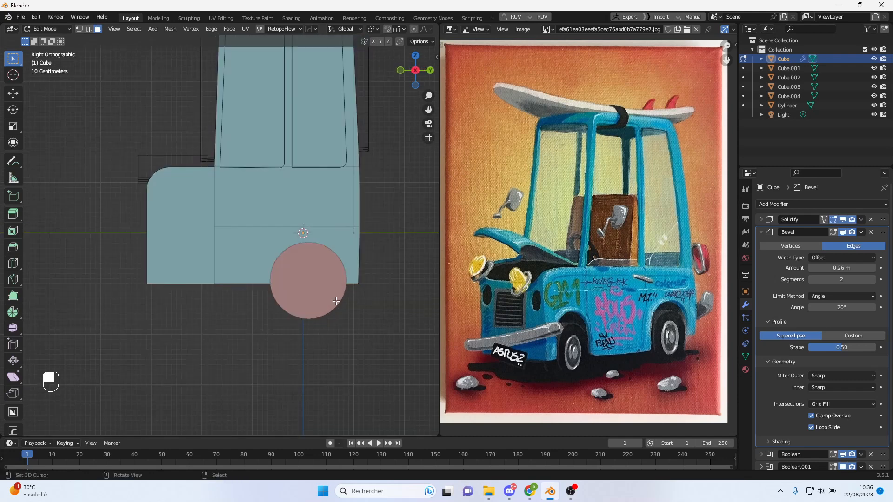
{"action": "key", "text": "g"}
{"action": "key", "text": "z"}
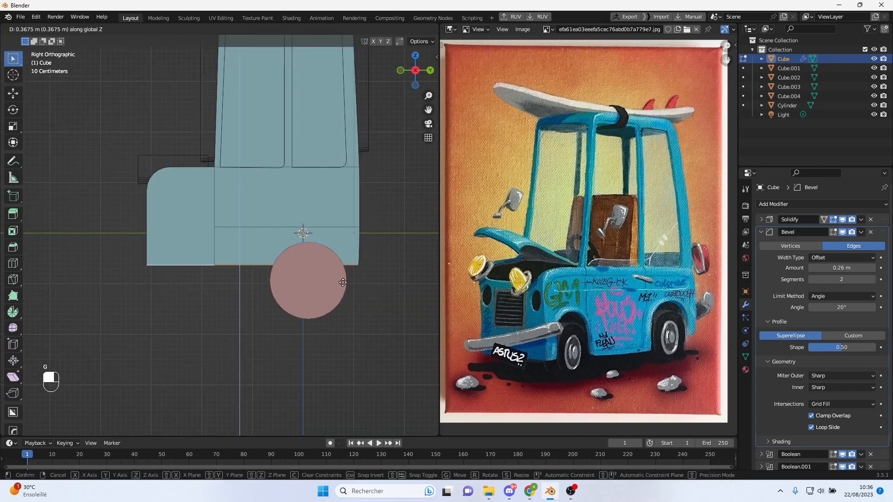
{"action": "left_click", "coordinate": [343, 283]}
{"action": "middle_click_drag", "start_coordinate": [361, 269], "coordinate": [386, 218]}
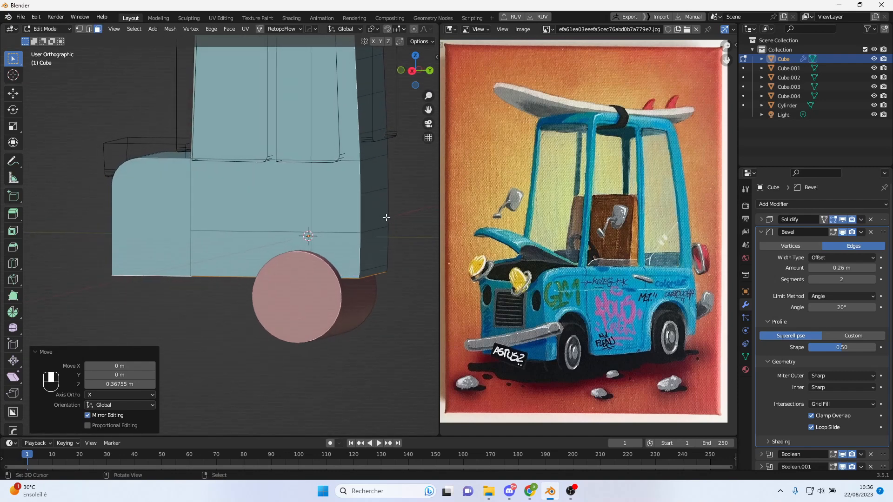
{"action": "left_click", "coordinate": [372, 194]}
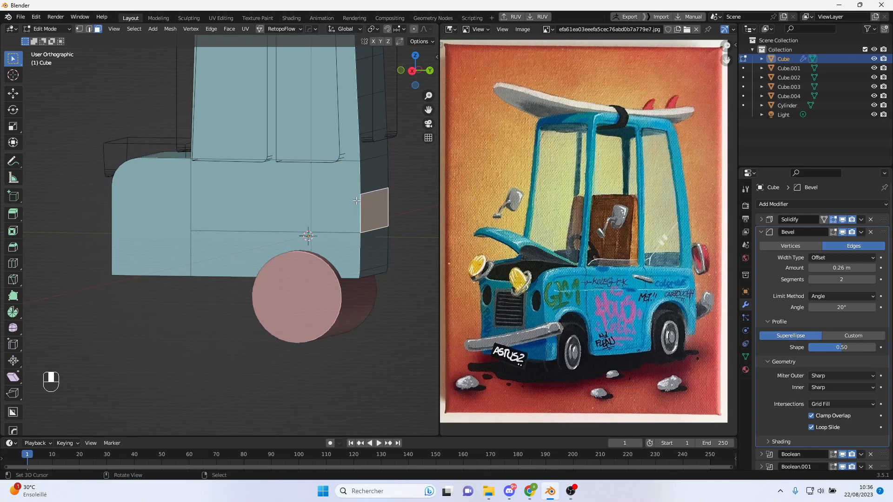
{"action": "key", "text": "ctrl+r"}
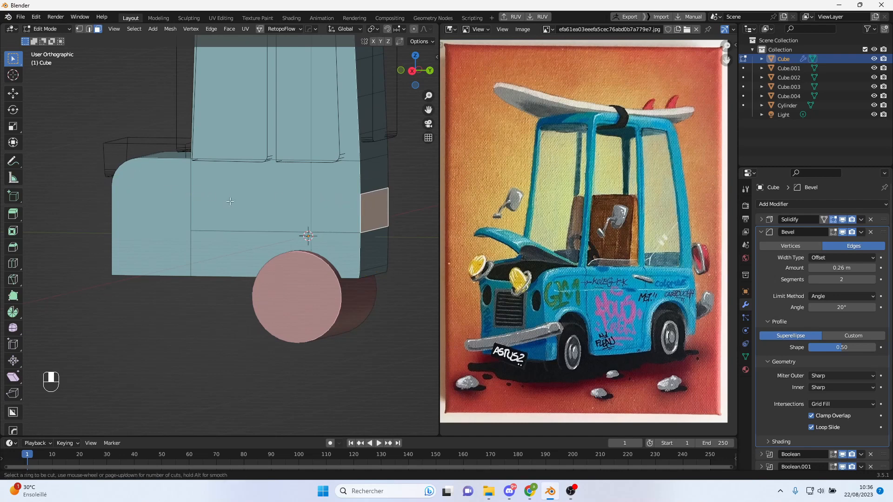
{"action": "key", "text": "Escape"}
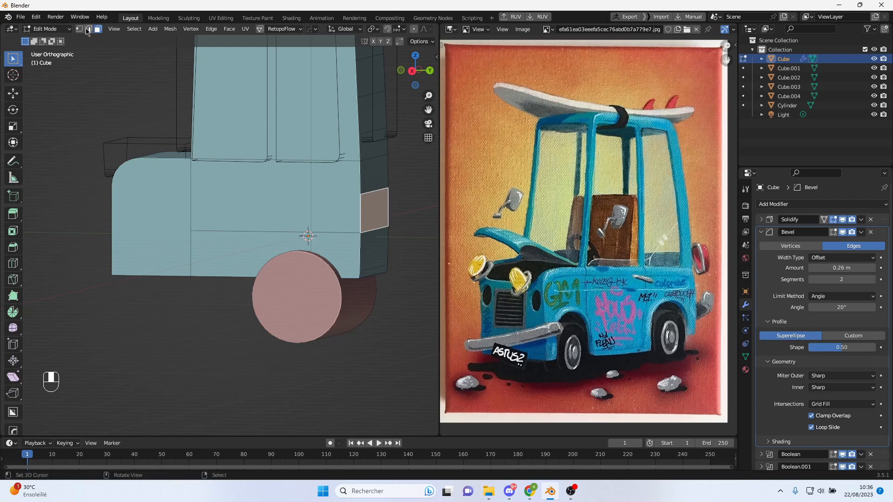
- Knife-cut the van body's side panel from the rear corner vertex below the windows across to the vertical edge behind the hood
{"action": "left_click", "coordinate": [80, 29]}
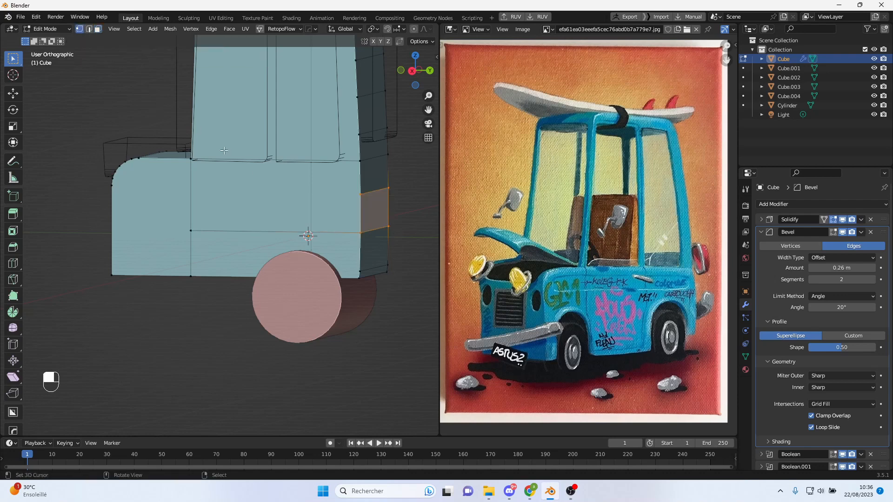
{"action": "left_click", "coordinate": [363, 197]}
{"action": "key", "text": "k"}
{"action": "left_click", "coordinate": [360, 194]}
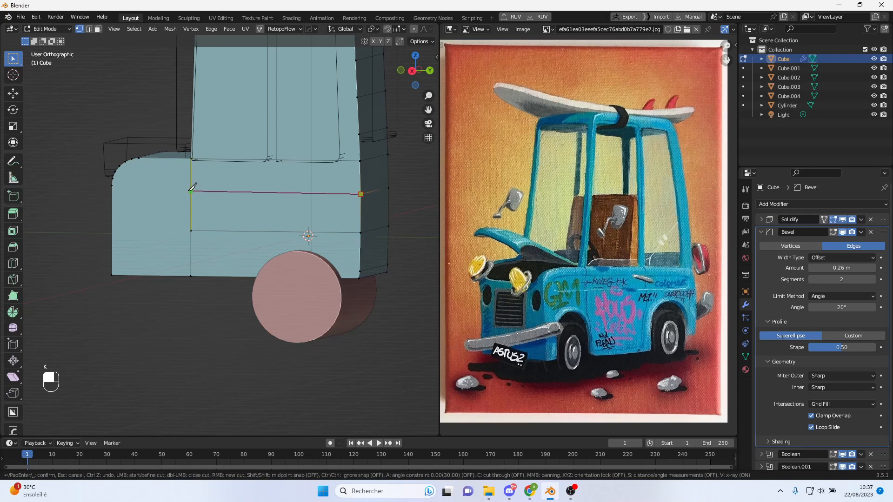
{"action": "left_click", "coordinate": [191, 191]}
{"action": "key", "text": "Return"}
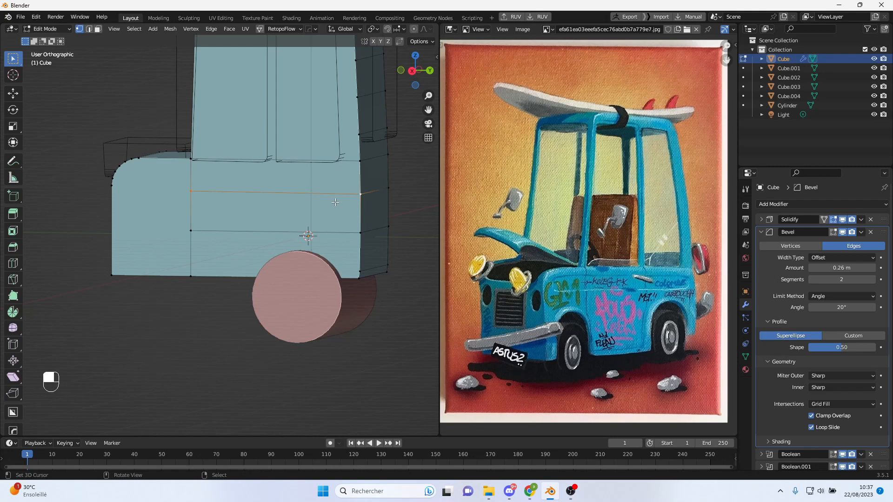
- Flatten the new side cut by scaling it to 0 along Z, then level it with the rear corner edge the same way
{"action": "key", "text": "s"}
{"action": "key", "text": "z"}
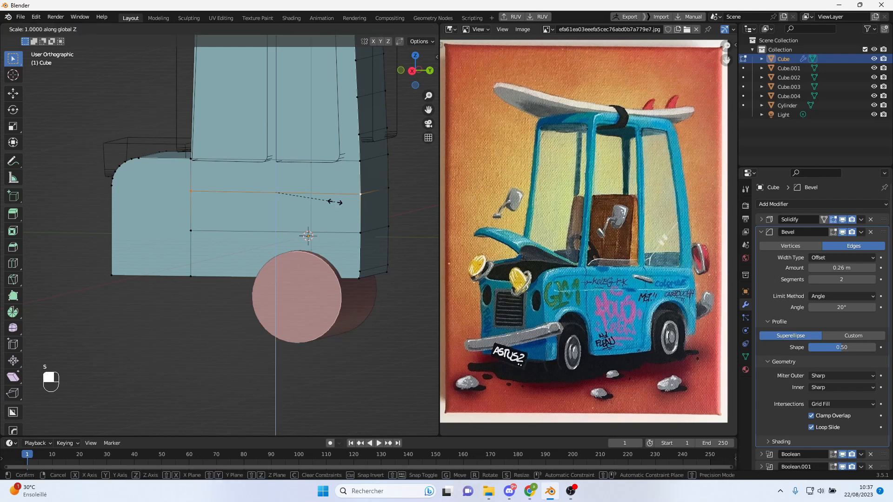
{"action": "type", "text": "0"}
{"action": "left_click", "coordinate": [334, 202]}
{"action": "key", "text": "s"}
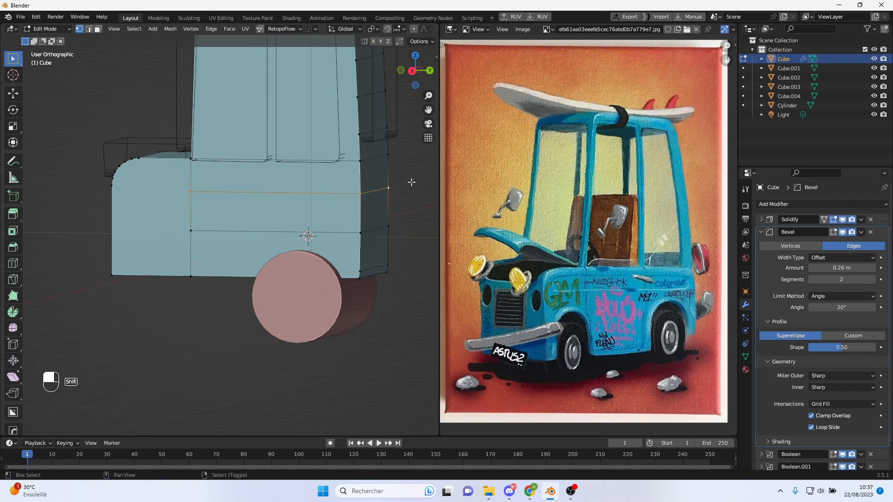
{"action": "type", "text": "z0"}
{"action": "left_click", "coordinate": [412, 182]}
- Symmetrize the body mesh along X from the positive to the negative side
{"action": "middle_click_drag", "start_coordinate": [411, 182], "coordinate": [172, 216]}
{"action": "middle_click_drag", "start_coordinate": [229, 207], "coordinate": [174, 205]}
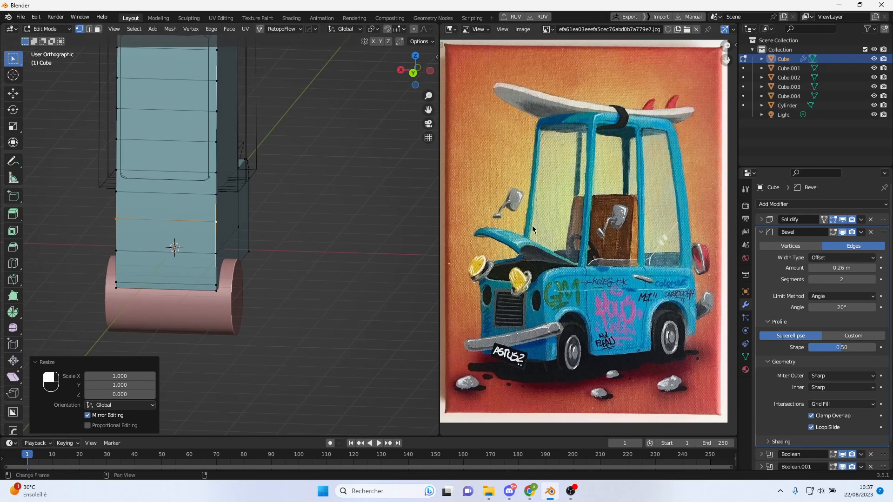
{"action": "left_click", "coordinate": [762, 232]}
{"action": "middle_click_drag", "start_coordinate": [309, 201], "coordinate": [212, 229]}
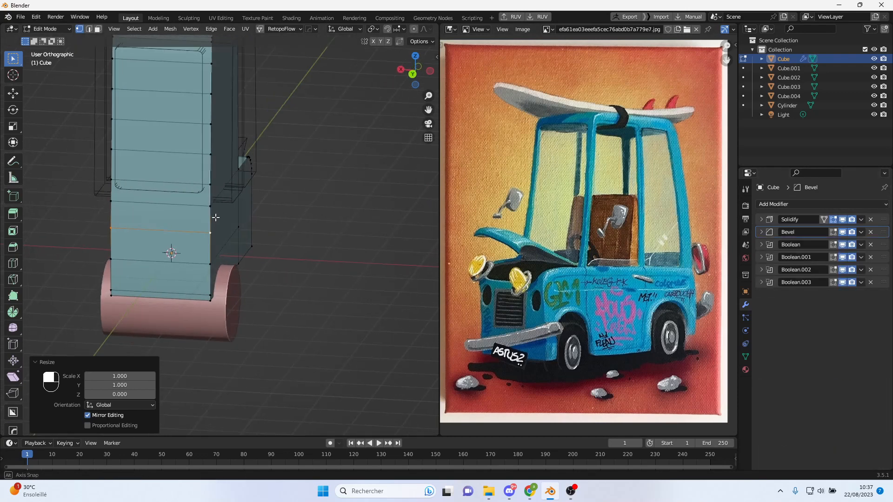
{"action": "key", "text": "alt+x"}
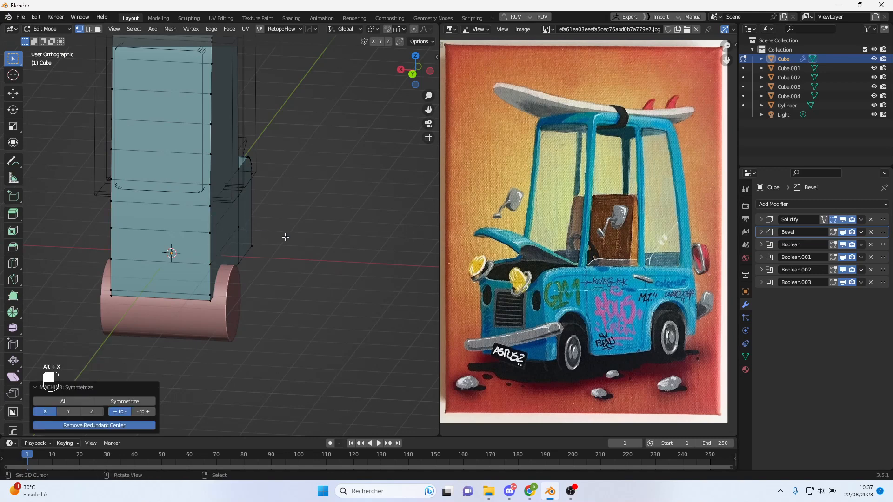
{"action": "middle_click_drag", "start_coordinate": [279, 235], "coordinate": [329, 191]}
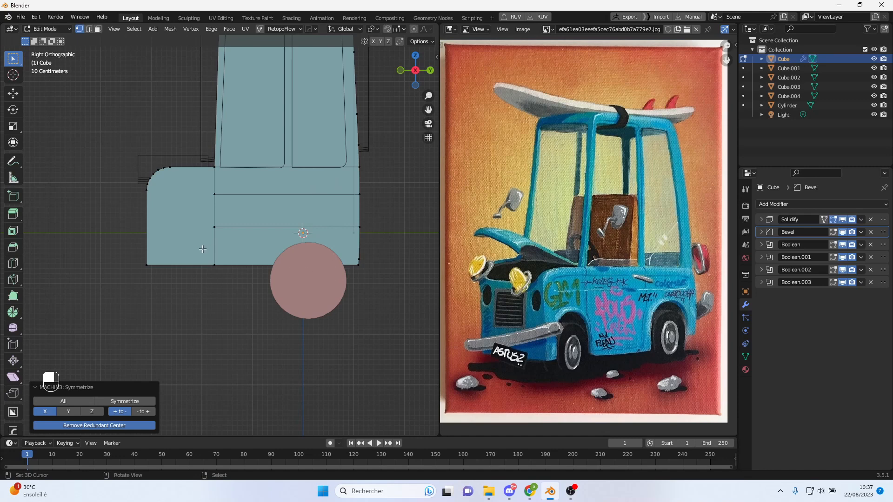
- Try to raise the van body's underside faces along Z in the side view
{"action": "middle_click_drag", "start_coordinate": [202, 249], "coordinate": [189, 144]}
{"action": "left_click", "coordinate": [98, 29]}
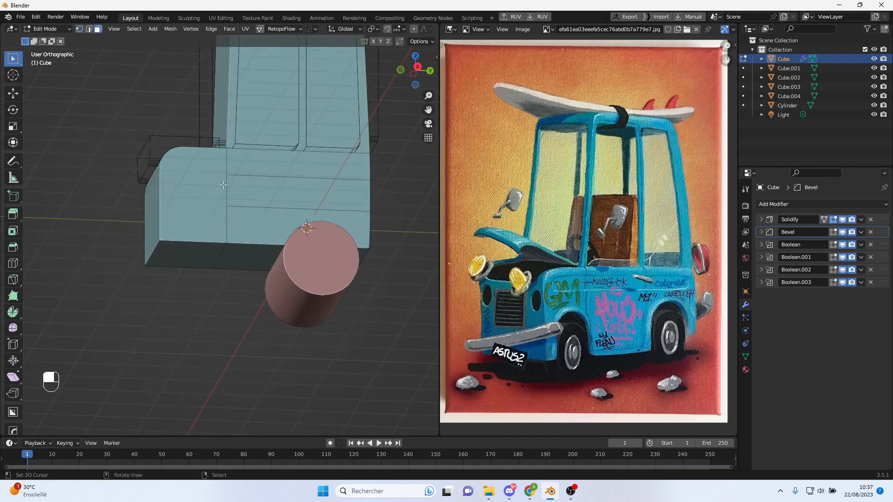
{"action": "right_click", "coordinate": [252, 253]}
{"action": "right_click", "coordinate": [189, 250], "text": "shift"}
{"action": "middle_click_drag", "start_coordinate": [279, 233], "coordinate": [295, 277]}
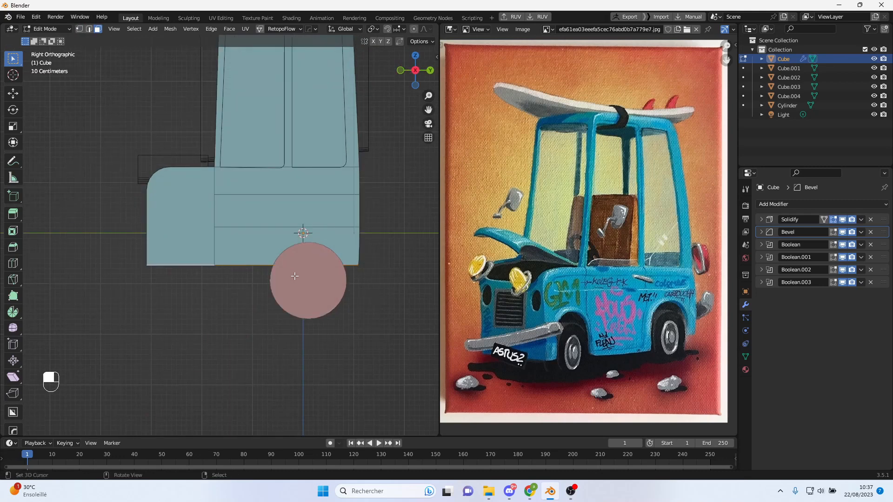
{"action": "key", "text": "g"}
{"action": "key", "text": "z"}
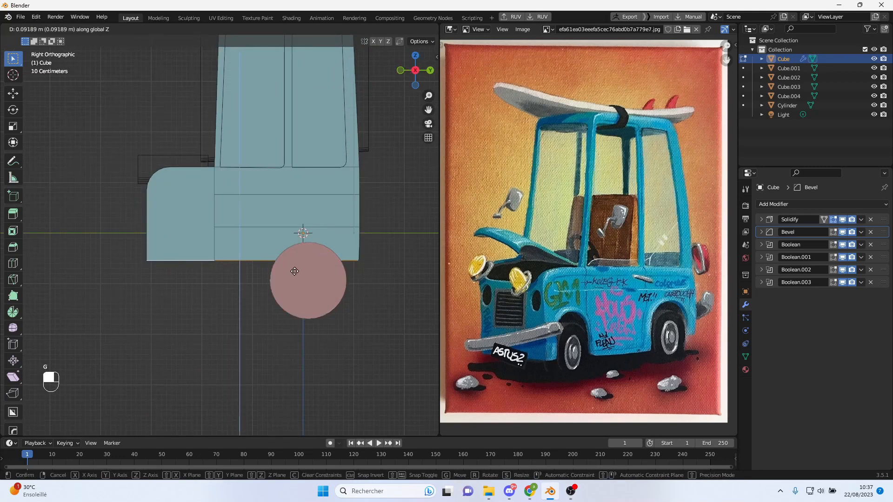
{"action": "left_click", "coordinate": [296, 261]}
- Dissolve the redundant horizontal edge just above the bottom of the body's rear face
{"action": "middle_click_drag", "start_coordinate": [297, 261], "coordinate": [192, 273]}
{"action": "scroll", "coordinate": [191, 273], "scroll_direction": "up", "scroll_amount": 3}
{"action": "left_click", "coordinate": [168, 305]}
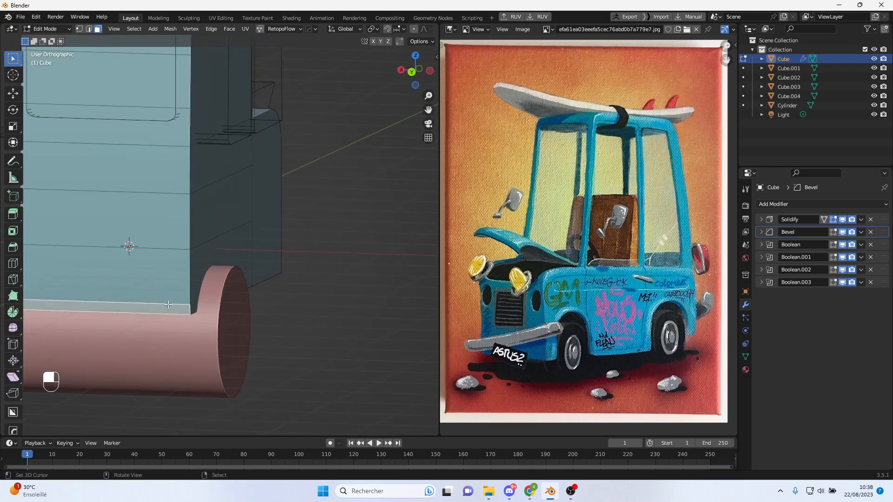
{"action": "left_click", "coordinate": [89, 29]}
{"action": "left_click", "coordinate": [163, 305]}
{"action": "key", "text": "x"}
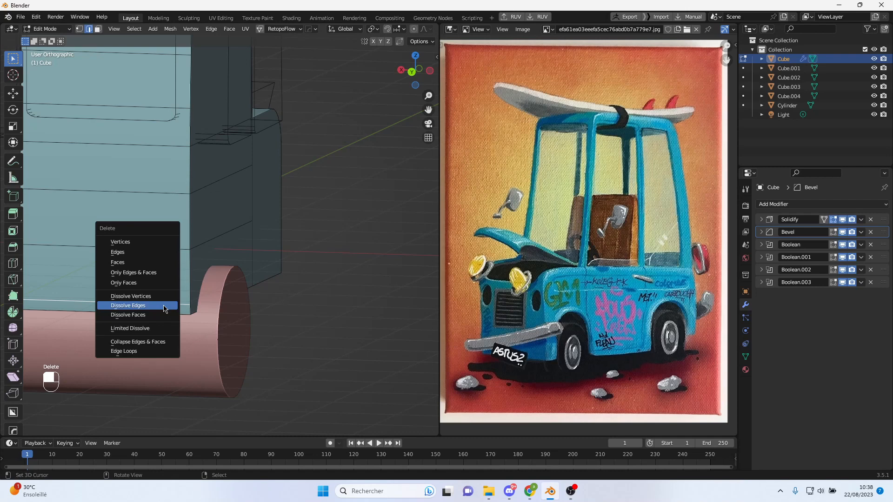
{"action": "left_click", "coordinate": [163, 305]}
- Select the van body's underside faces and raise them about 0.18 m along Z
{"action": "middle_click_drag", "start_coordinate": [163, 309], "coordinate": [130, 68]}
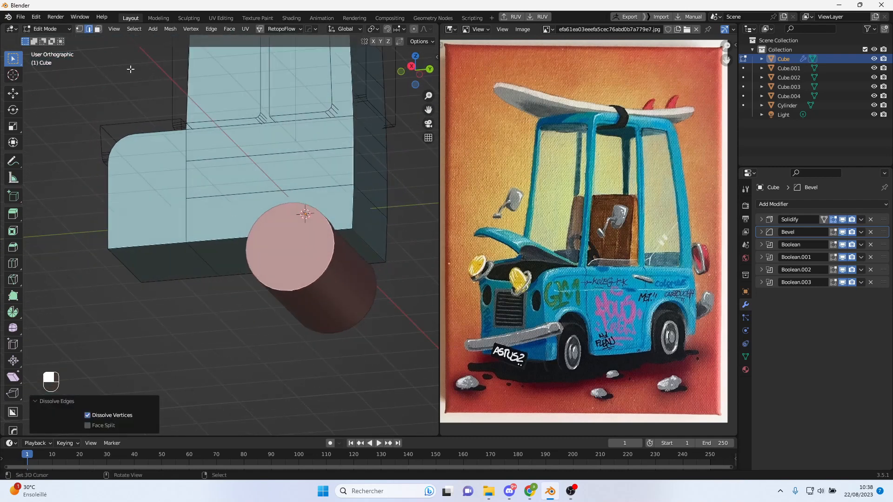
{"action": "left_click", "coordinate": [98, 30]}
{"action": "right_click", "coordinate": [232, 247]}
{"action": "right_click", "coordinate": [181, 258], "text": "shift"}
{"action": "key", "text": "KP_3"}
{"action": "key", "text": "g"}
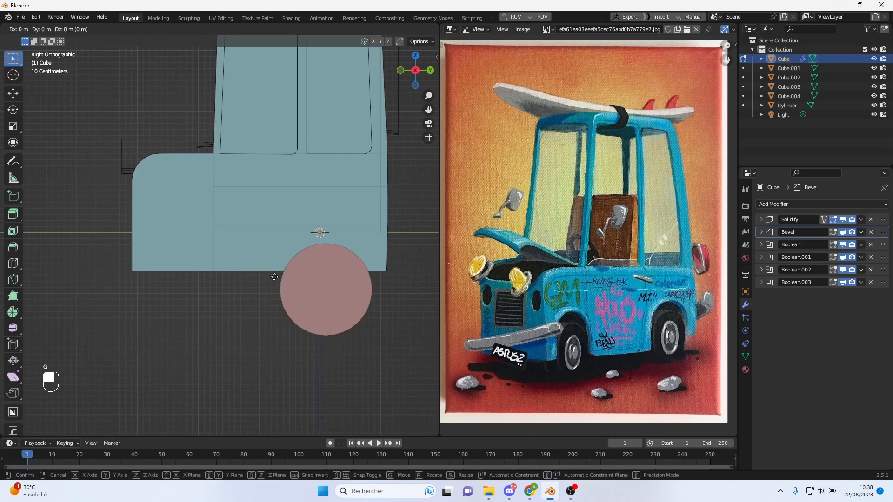
{"action": "key", "text": "z"}
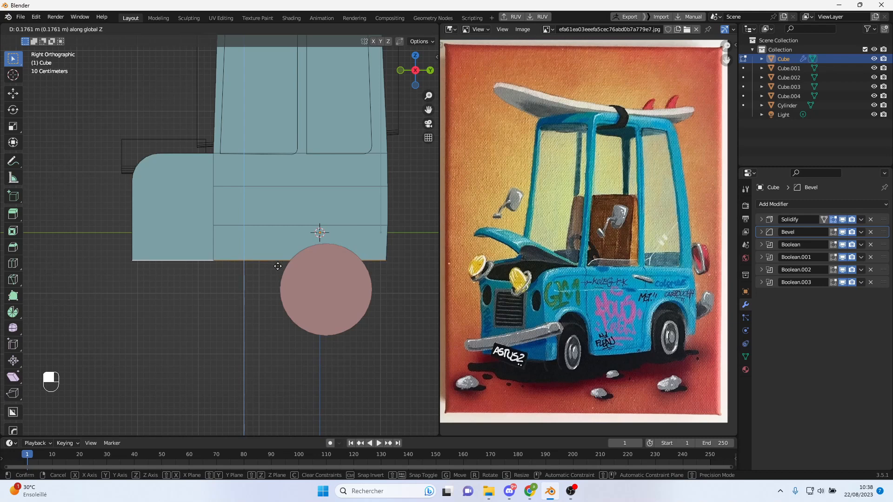
{"action": "left_click", "coordinate": [278, 266]}
- Return to Object Mode and move the cylinder up about 0.51 m and about 0.07 m along Y onto the body's lower edge
{"action": "mouse_move", "coordinate": [277, 267]}
{"action": "middle_mouse_down"}
{"action": "mouse_move", "coordinate": [310, 290]}
{"action": "mouse_move", "coordinate": [261, 273]}
{"action": "middle_mouse_up"}
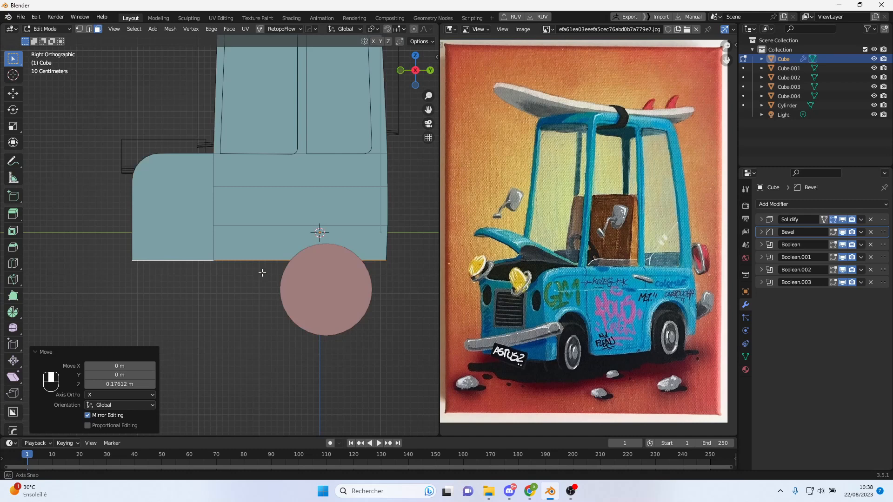
{"action": "key", "text": "Tab"}
{"action": "left_click", "coordinate": [346, 293]}
{"action": "key", "text": "g"}
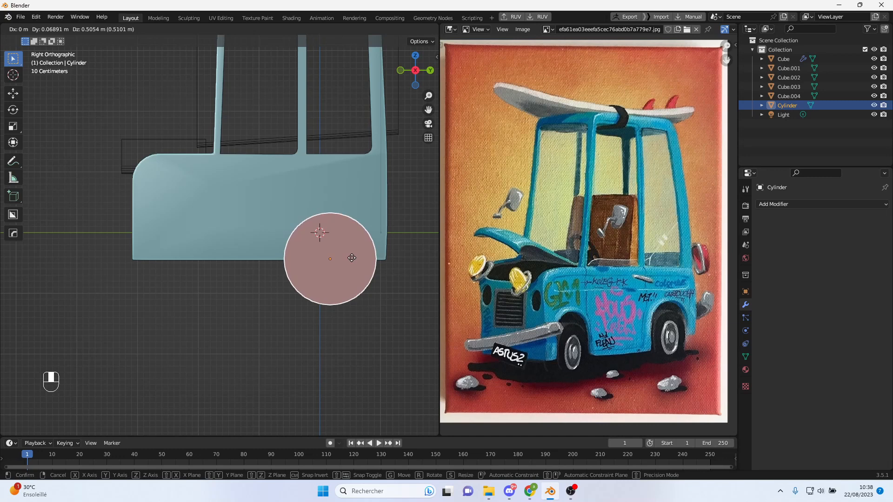
{"action": "left_click", "coordinate": [351, 258]}
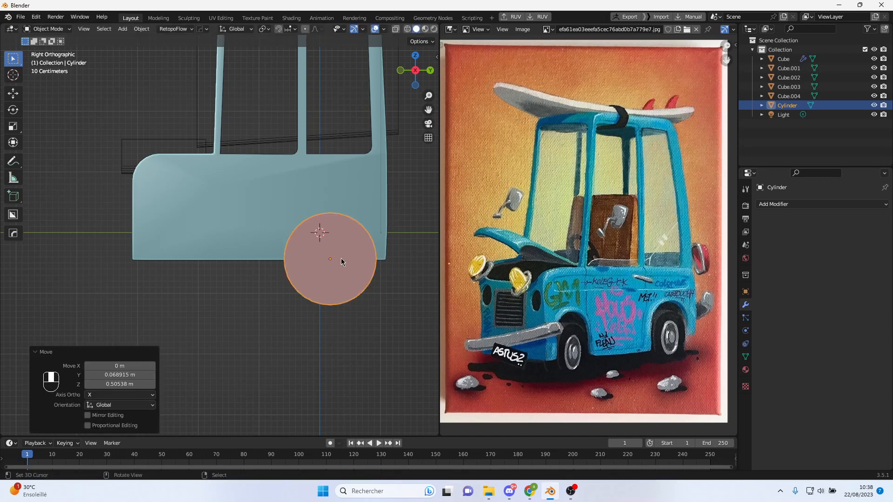
- Duplicate the rear wheel-arch cylinder and place the copy 2.3 m forward along negative Y, under the hood
{"action": "key", "text": "shift+d"}
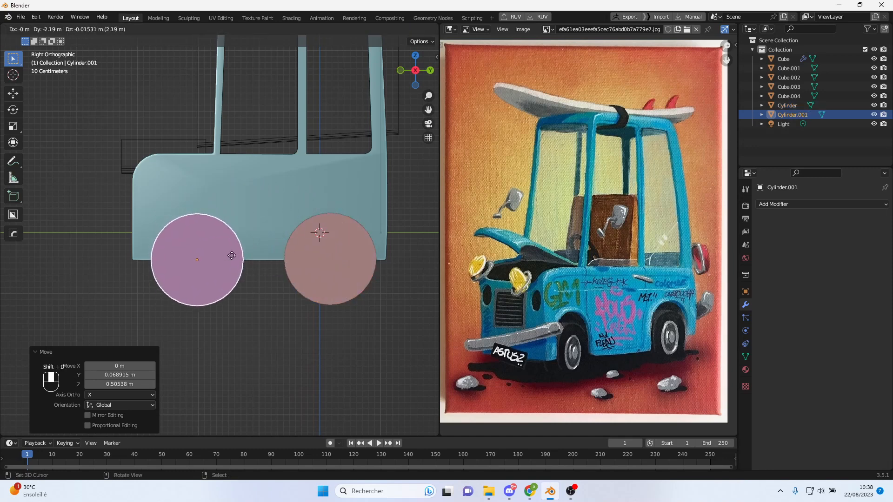
{"action": "key", "text": "ctrl"}
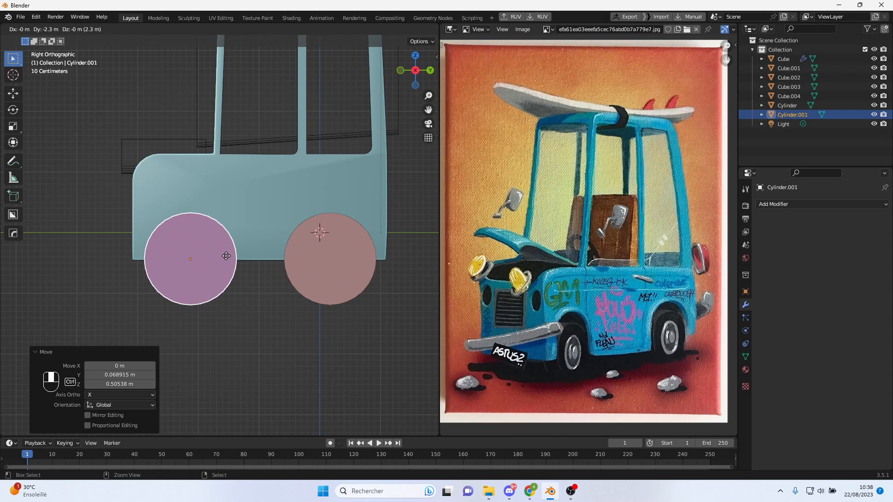
{"action": "left_click", "coordinate": [226, 256]}
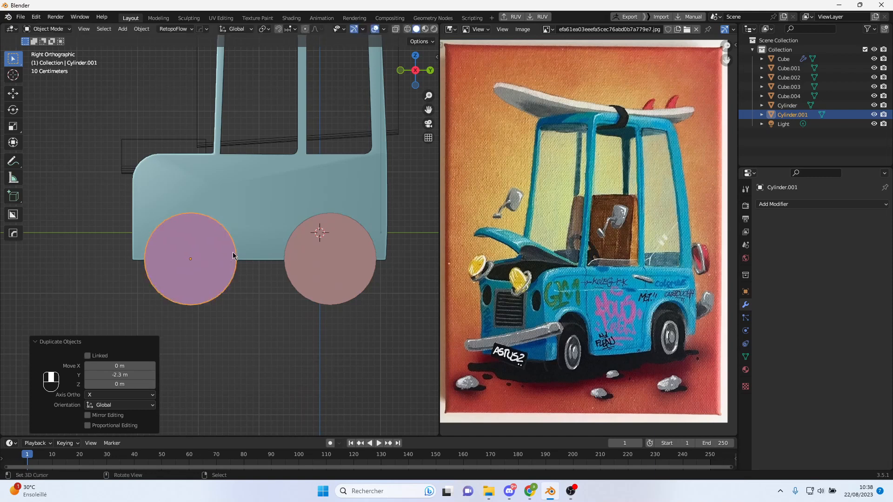
{"action": "middle_click_drag", "start_coordinate": [252, 246], "coordinate": [258, 261], "text": "shift"}
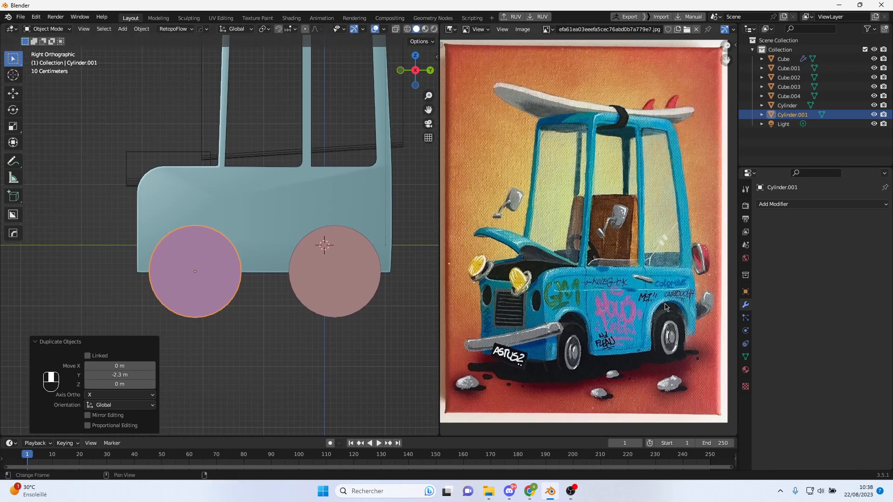
- Add a lattice object with a 1 m radius at the world origin
{"action": "left_click", "coordinate": [346, 256]}
{"action": "mouse_move", "coordinate": [346, 256]}
{"action": "middle_mouse_down"}
{"action": "mouse_move", "coordinate": [387, 266]}
{"action": "mouse_move", "coordinate": [352, 264]}
{"action": "middle_mouse_up"}
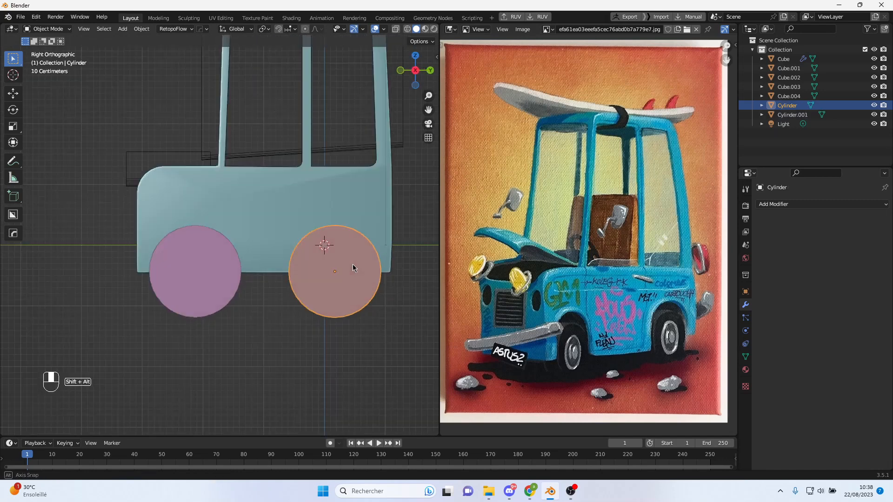
{"action": "left_click", "coordinate": [122, 29]}
{"action": "mouse_move", "coordinate": [137, 52]}
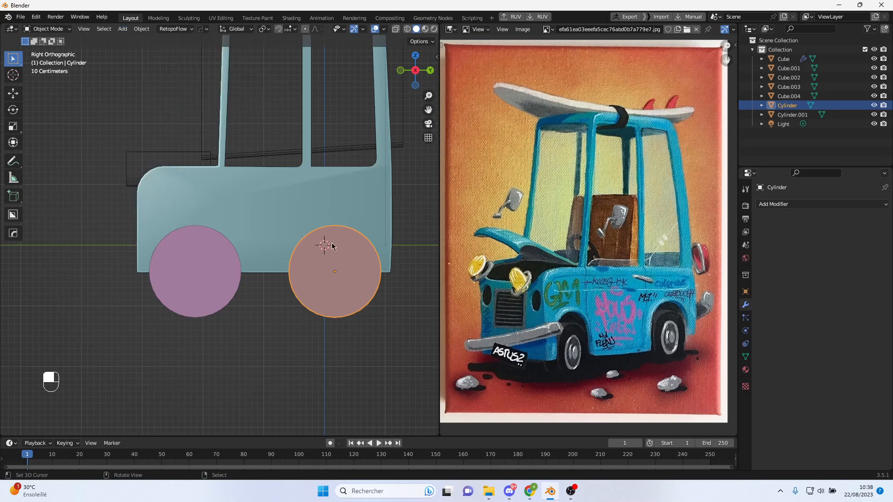
{"action": "left_click", "coordinate": [142, 29]}
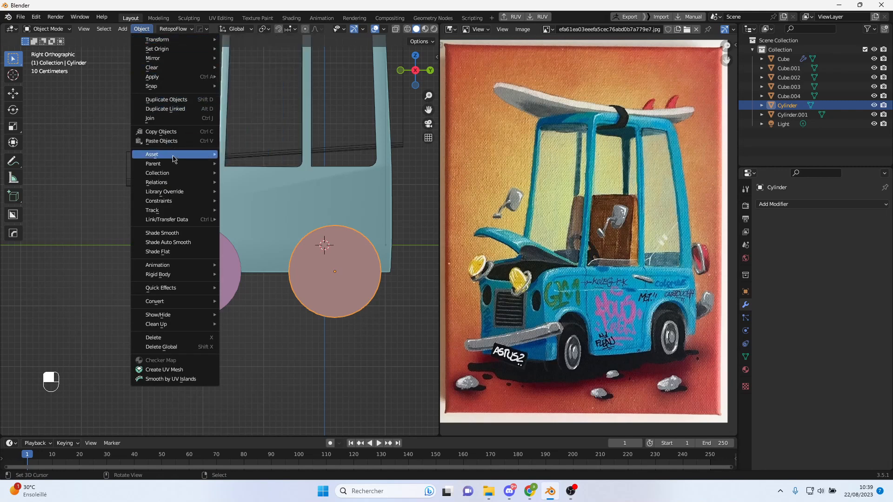
{"action": "mouse_move", "coordinate": [187, 91]}
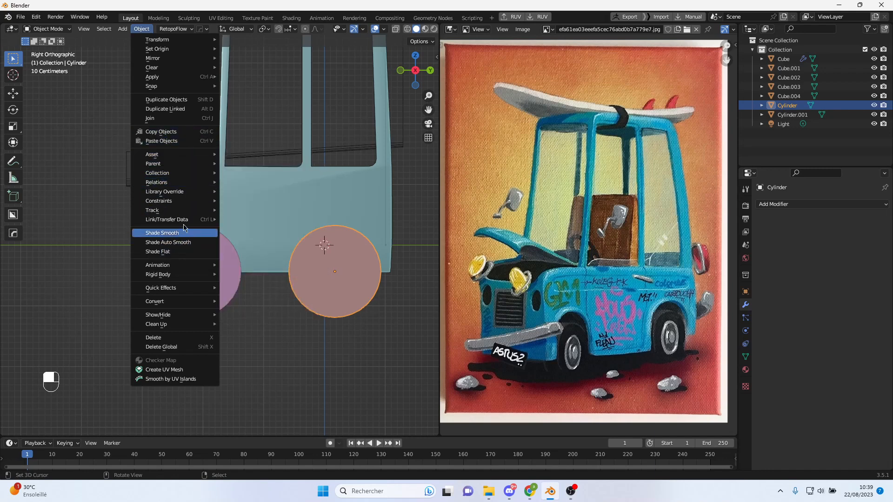
{"action": "mouse_move", "coordinate": [199, 172]}
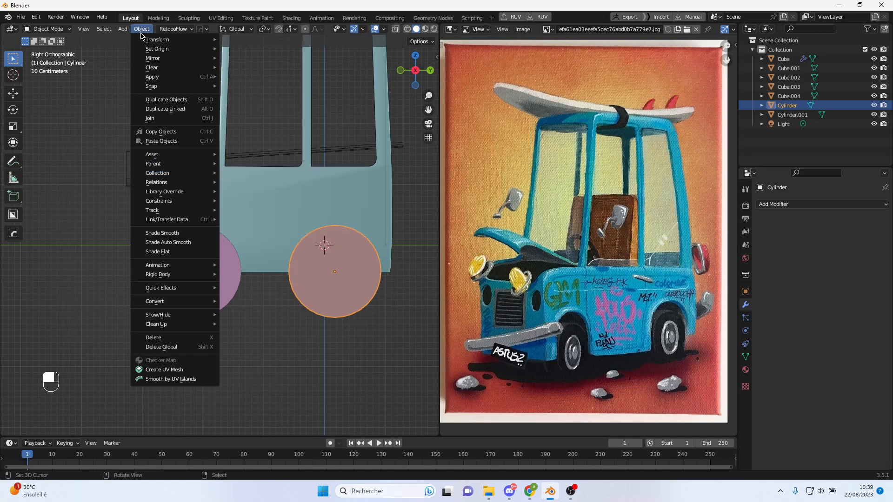
{"action": "left_click", "coordinate": [123, 29]}
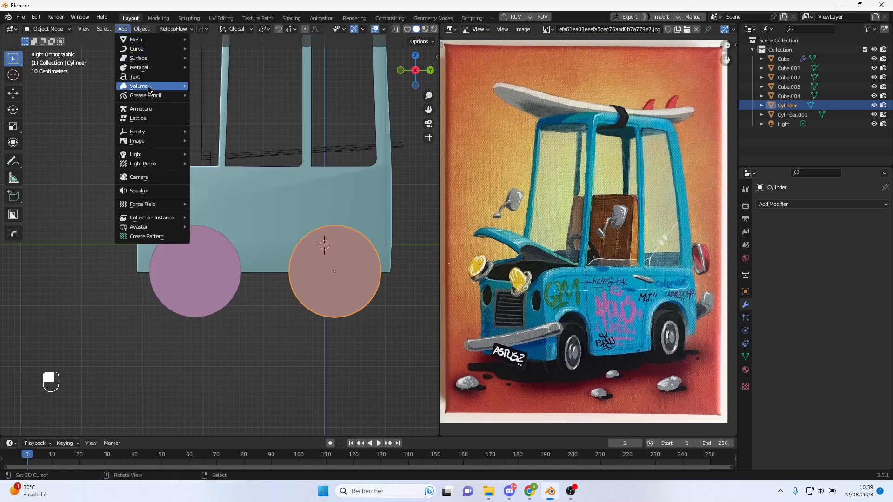
{"action": "left_click", "coordinate": [155, 121]}
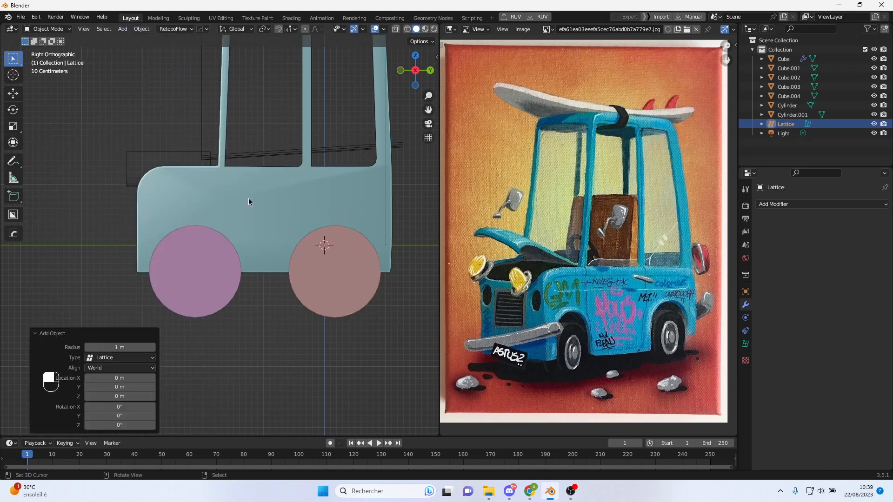
- Move the lattice about 0.14 m along Y and 0.45 m down onto the rear wheel-arch cylinder
{"action": "scroll", "coordinate": [242, 191], "scroll_direction": "down", "scroll_amount": 2}
{"action": "key", "text": "g"}
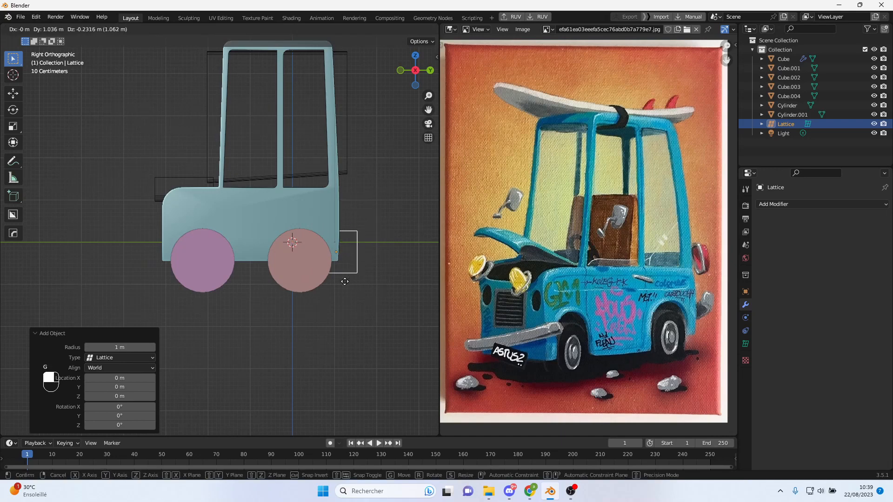
{"action": "left_click", "coordinate": [307, 290]}
- Scale the lattice uniformly by about 1.94 and widen it by about 1.63 along X to span the cylinder's length
{"action": "middle_click_drag", "start_coordinate": [334, 240], "coordinate": [415, 292]}
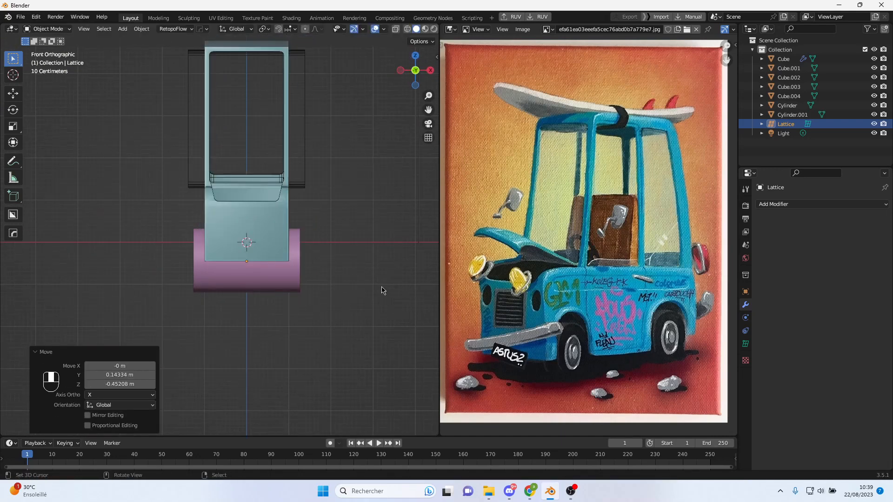
{"action": "key", "text": "s"}
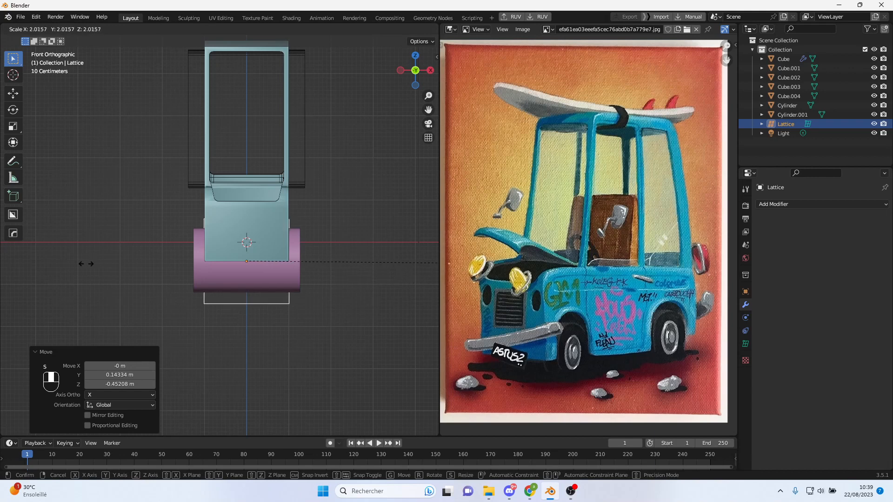
{"action": "left_click", "coordinate": [84, 262]}
{"action": "key", "text": "s"}
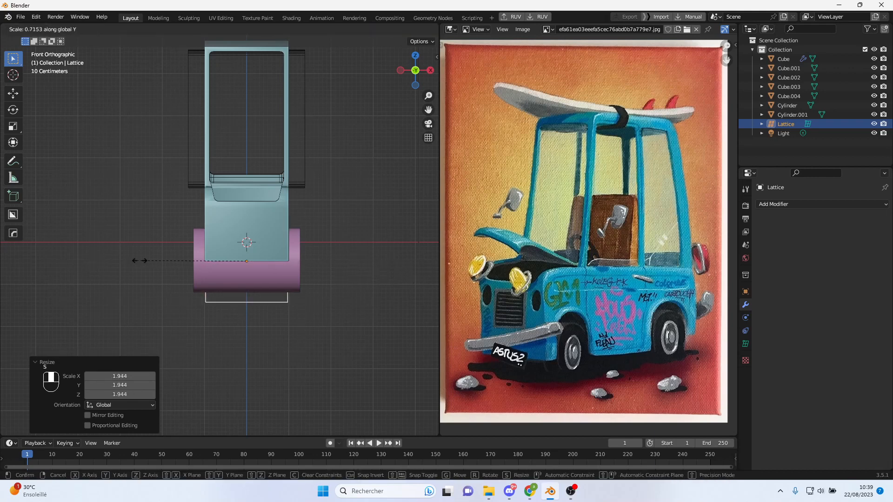
{"action": "key", "text": "Escape"}
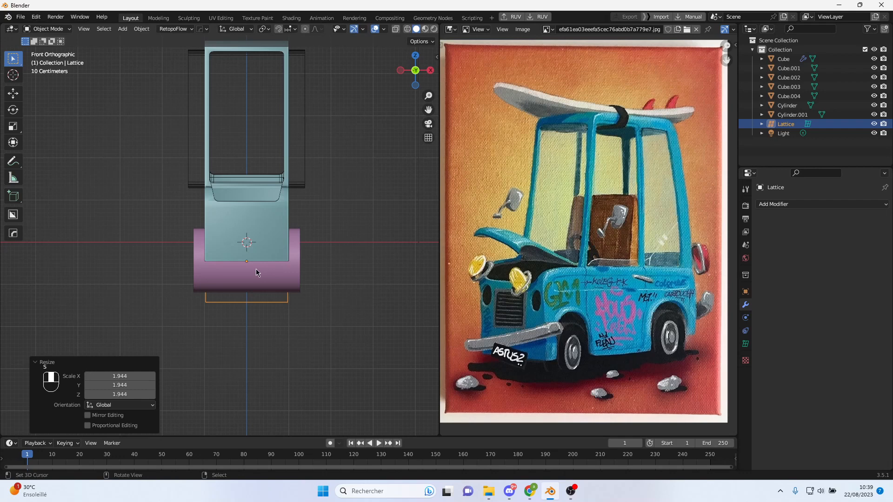
{"action": "key", "text": "s"}
{"action": "key", "text": "x"}
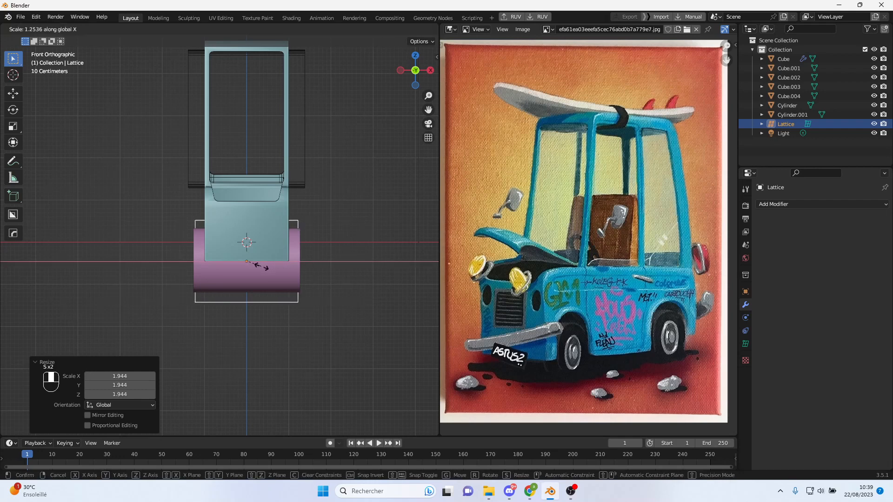
{"action": "left_click", "coordinate": [261, 266]}
- Shrink the lattice closely around the rear cylinder in side view and shift it about 0.046 m along Y
{"action": "middle_click_drag", "start_coordinate": [267, 267], "coordinate": [286, 270]}
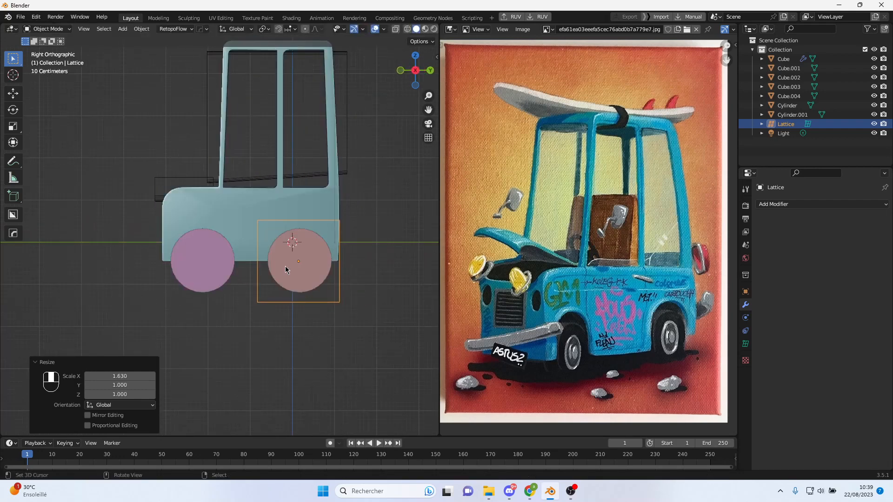
{"action": "scroll", "coordinate": [293, 268], "scroll_direction": "up", "scroll_amount": 2}
{"action": "middle_click_drag", "start_coordinate": [401, 290], "coordinate": [326, 270], "text": "shift"}
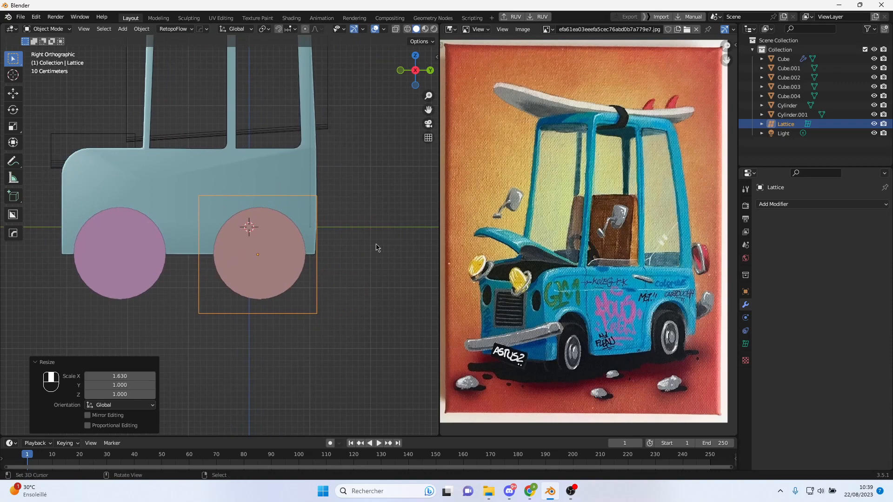
{"action": "key", "text": "s"}
{"action": "left_click", "coordinate": [360, 245]}
{"action": "key", "text": "g"}
{"action": "left_click", "coordinate": [358, 248]}
- Duplicate the rear lattice and place the copy 2.3 m along negative Y around the front wheel-arch cylinder
{"action": "mouse_move", "coordinate": [358, 249]}
{"action": "middle_mouse_down"}
{"action": "mouse_move", "coordinate": [253, 223]}
{"action": "mouse_move", "coordinate": [360, 261]}
{"action": "middle_mouse_up"}
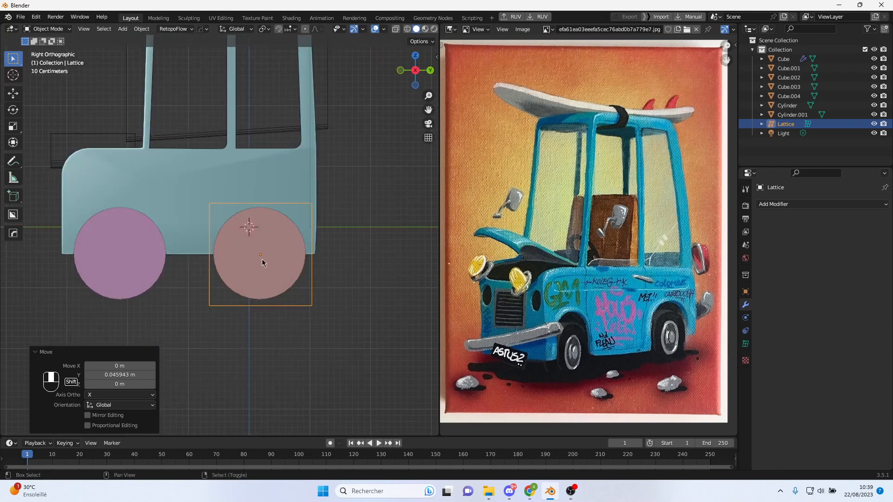
{"action": "middle_click_drag", "start_coordinate": [261, 259], "coordinate": [322, 243], "text": "shift"}
{"action": "key", "text": "shift+d"}
{"action": "key", "text": "ctrl"}
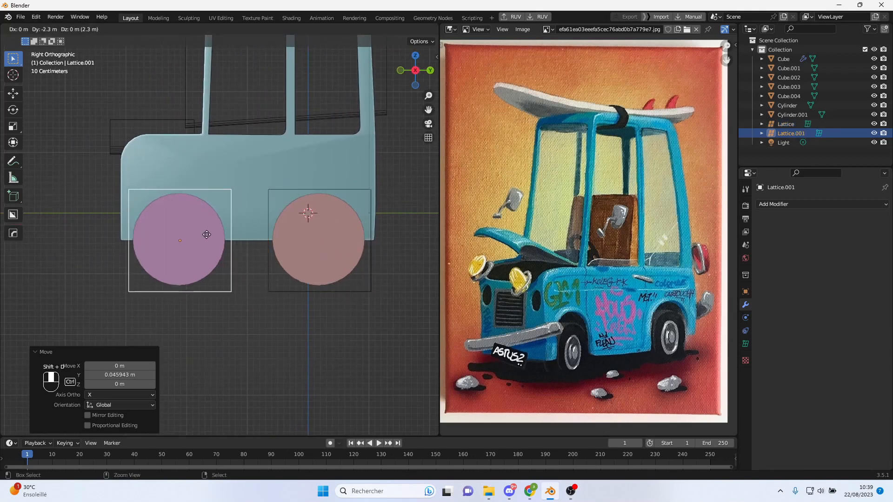
{"action": "left_click", "coordinate": [204, 234]}
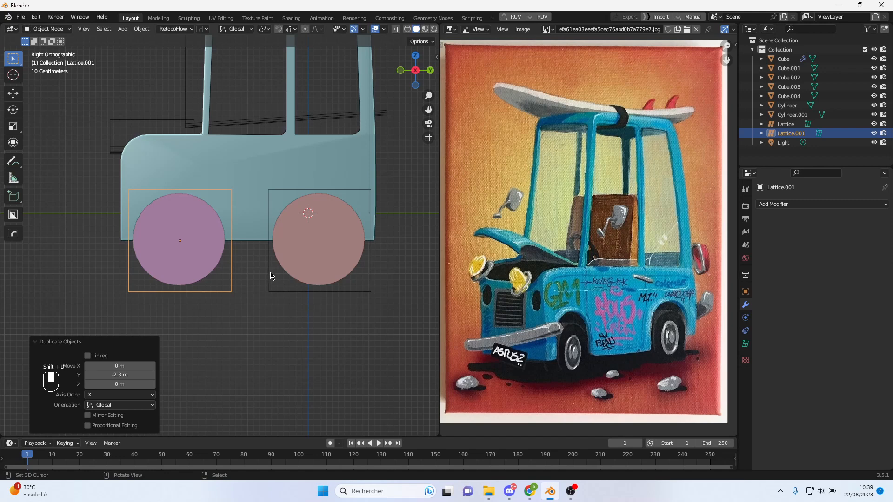
- Add a Lattice modifier to the rear wheel-arch cylinder and pick its surrounding lattice as the modifier object
{"action": "left_click", "coordinate": [307, 255]}
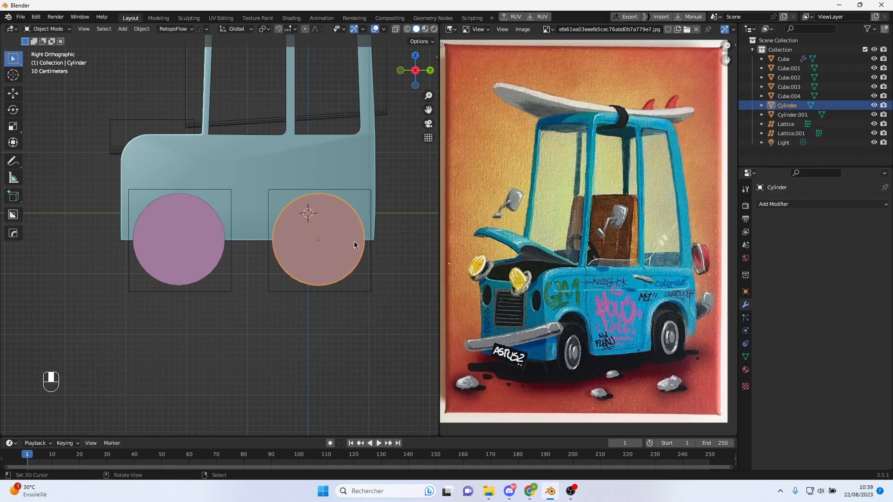
{"action": "left_click", "coordinate": [807, 205]}
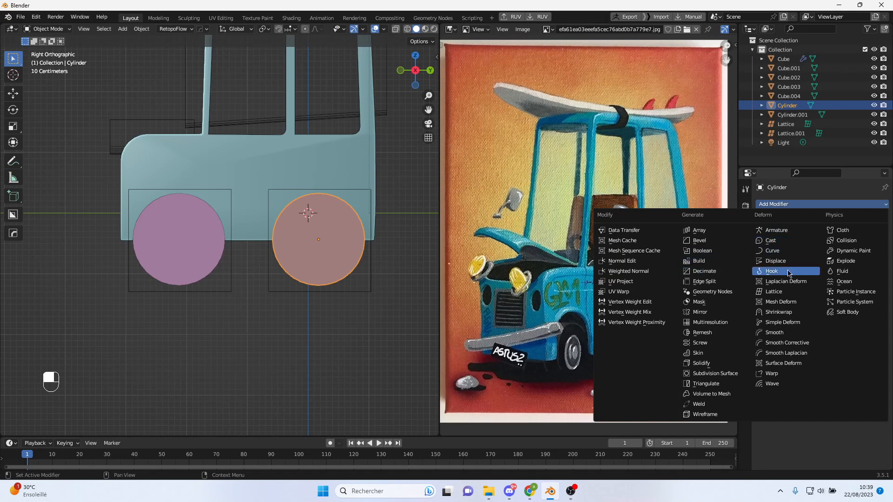
{"action": "left_click", "coordinate": [788, 293]}
{"action": "left_click", "coordinate": [870, 231]}
{"action": "left_click", "coordinate": [368, 286]}
- Add a Lattice modifier to the front wheel-arch cylinder and pick Lattice.001 as the modifier object
{"action": "left_click", "coordinate": [209, 248]}
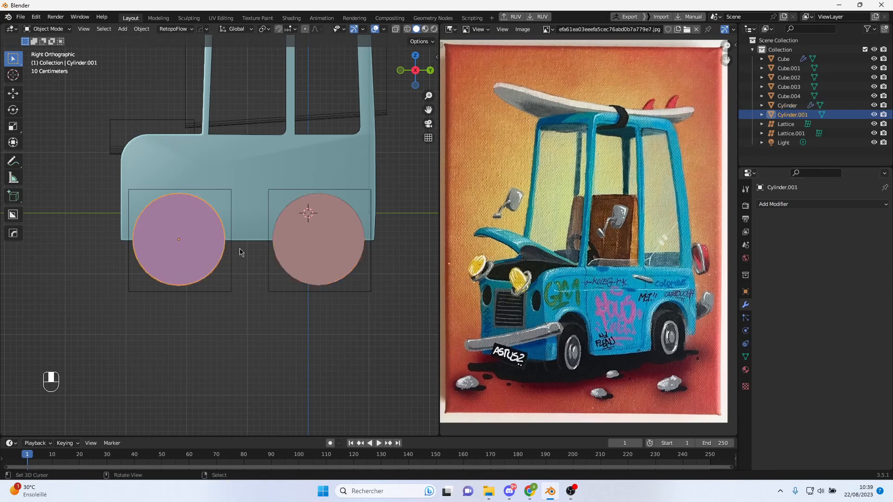
{"action": "left_click", "coordinate": [811, 207]}
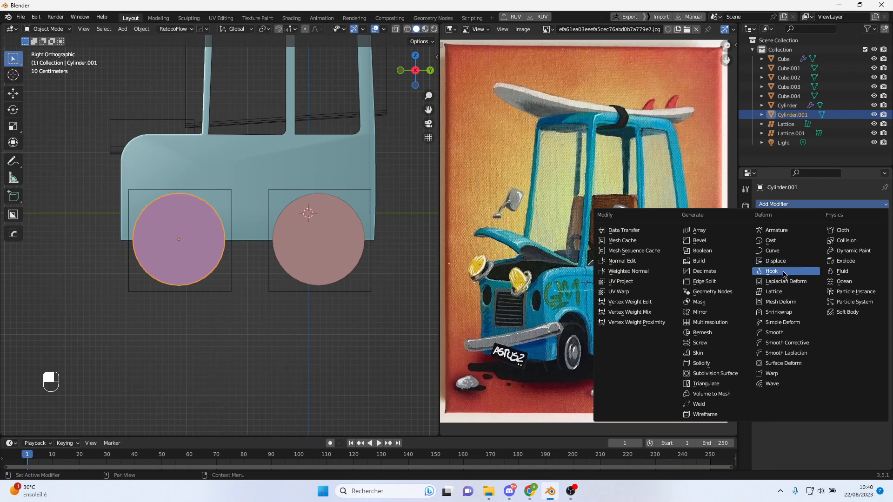
{"action": "left_click", "coordinate": [800, 291]}
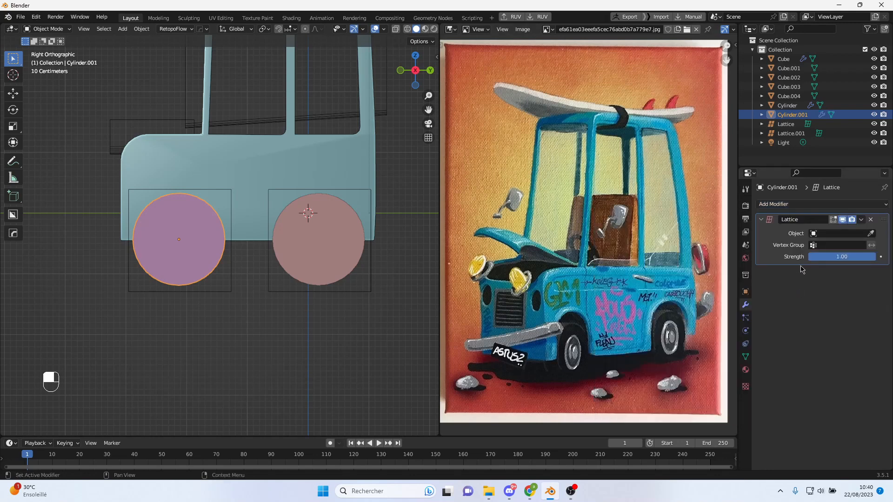
{"action": "left_click", "coordinate": [872, 232]}
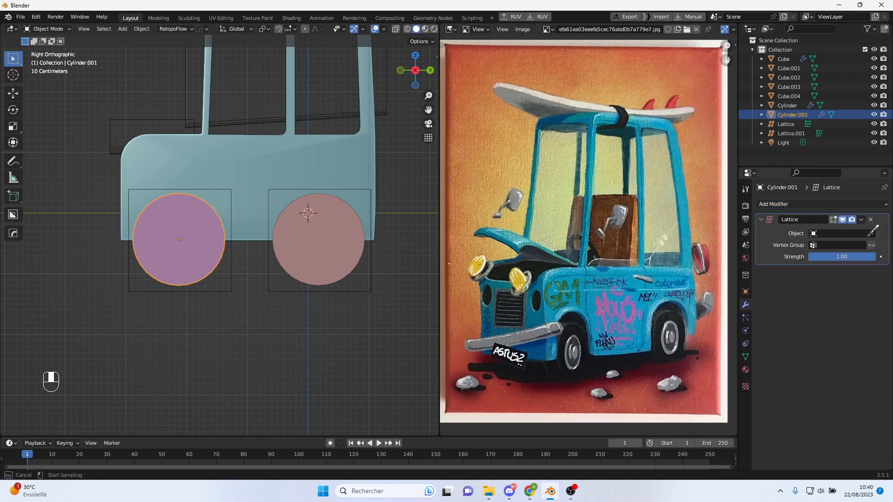
{"action": "left_click", "coordinate": [231, 291]}
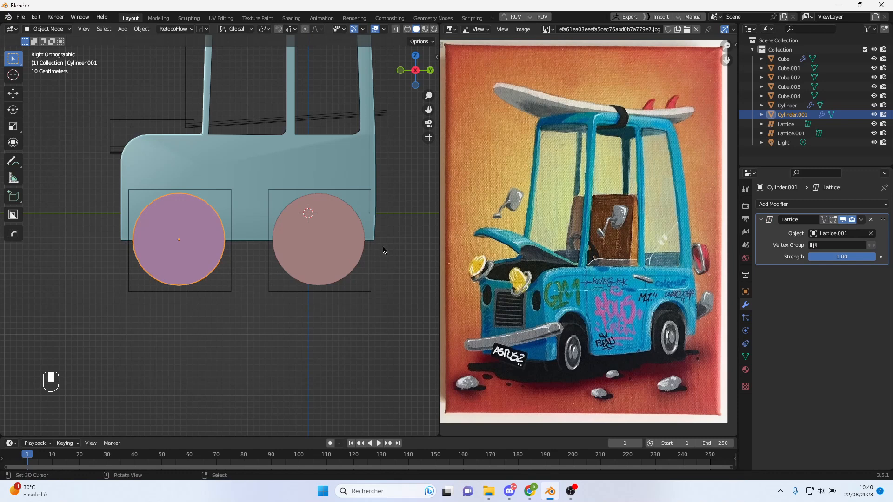
- Set the rear lattice's W resolution to 4, keeping U and V at 2
{"action": "left_click", "coordinate": [333, 248]}
{"action": "left_click", "coordinate": [370, 285]}
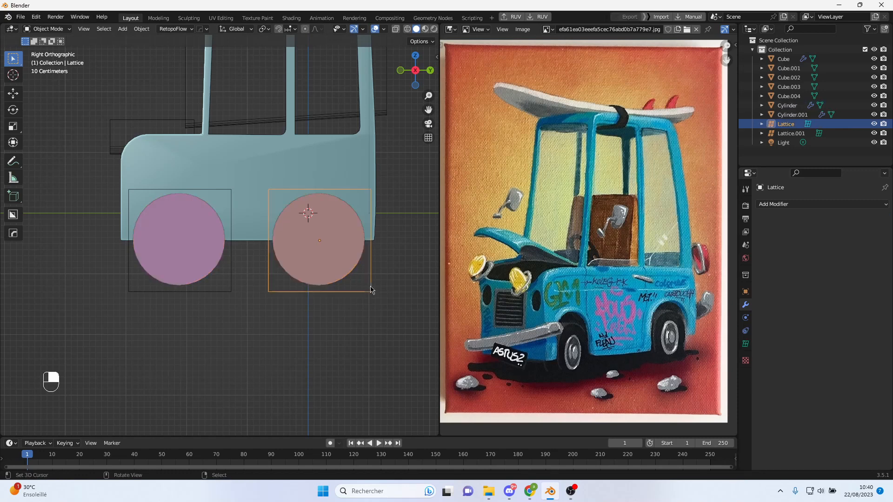
{"action": "left_click", "coordinate": [745, 345]}
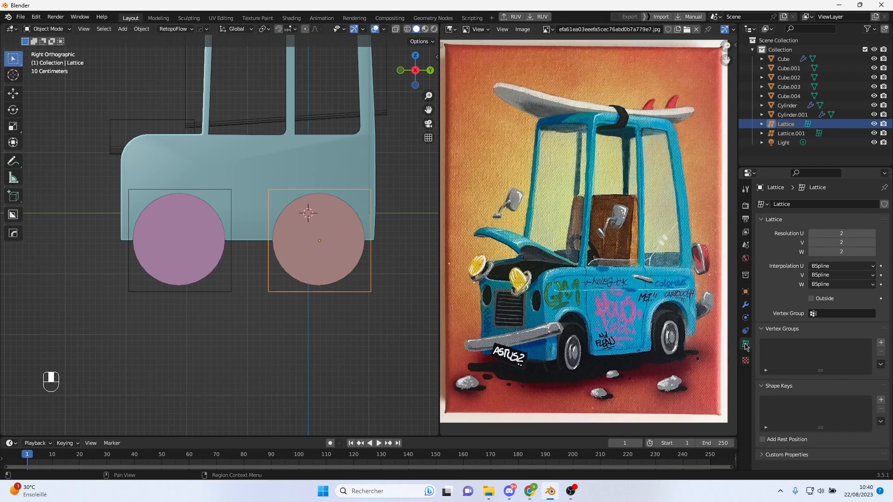
{"action": "left_click", "coordinate": [873, 243]}
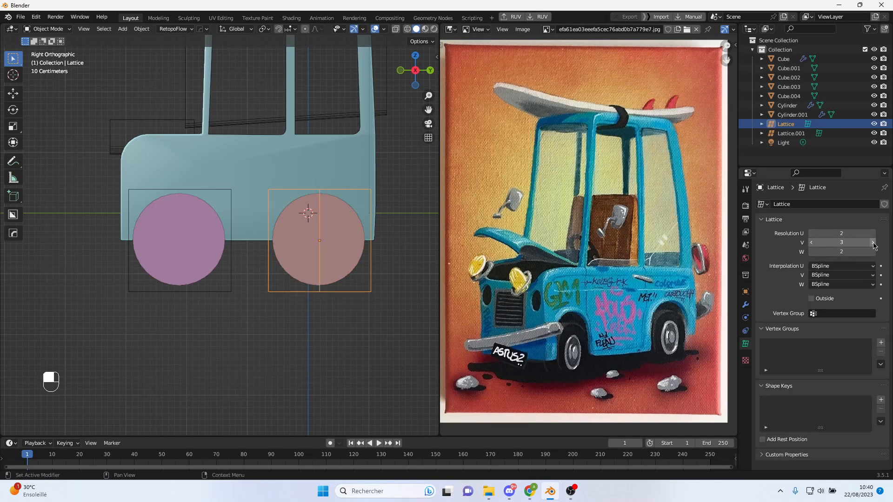
{"action": "left_click", "coordinate": [812, 242]}
{"action": "left_click", "coordinate": [873, 251]}
{"action": "left_click", "coordinate": [873, 252]}
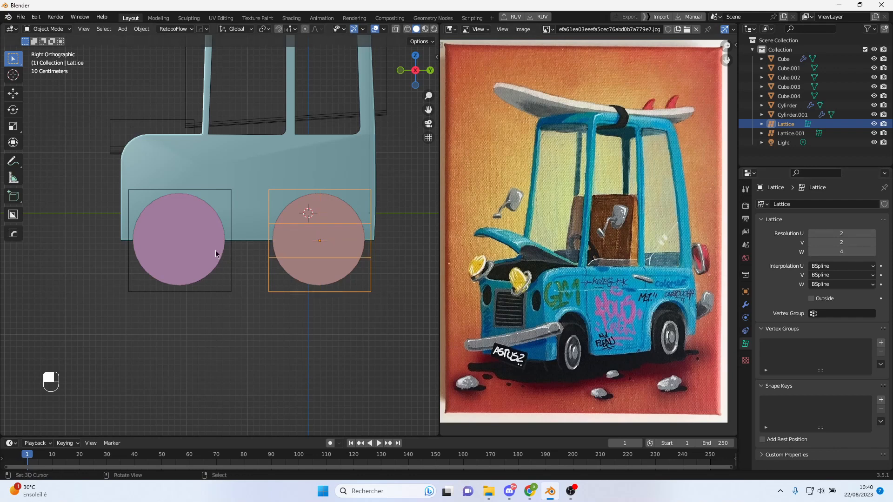
- Set the front lattice's W resolution to 4
{"action": "left_click", "coordinate": [235, 258]}
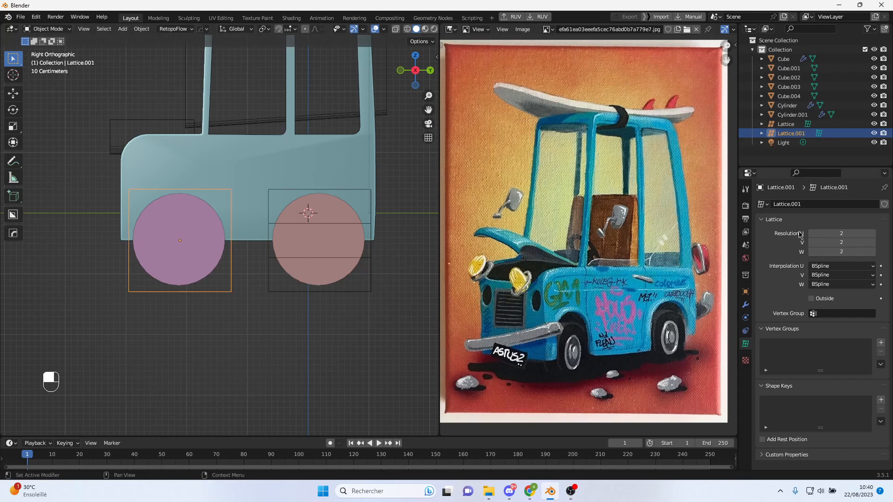
{"action": "left_click", "coordinate": [873, 252]}
{"action": "left_click", "coordinate": [873, 252]}
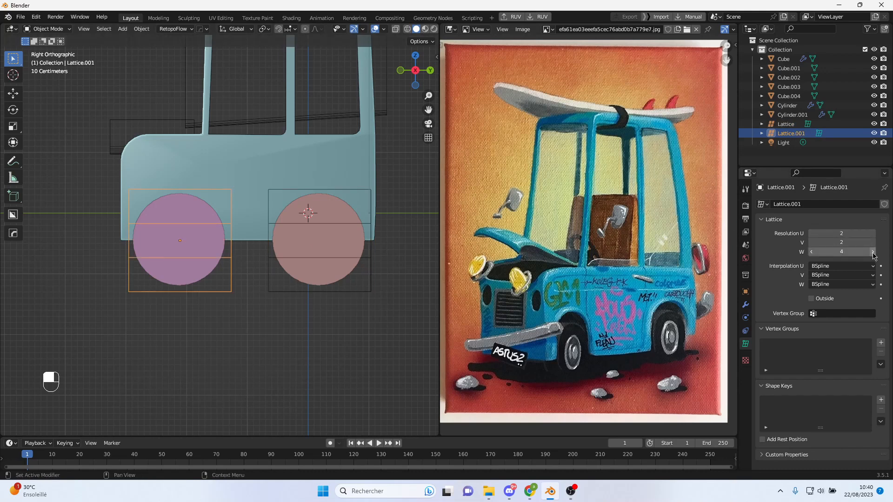
- In the rear lattice's Edit Mode, select the second row of points from the top and scale it to about 0.898 along Y
{"action": "left_click", "coordinate": [372, 242]}
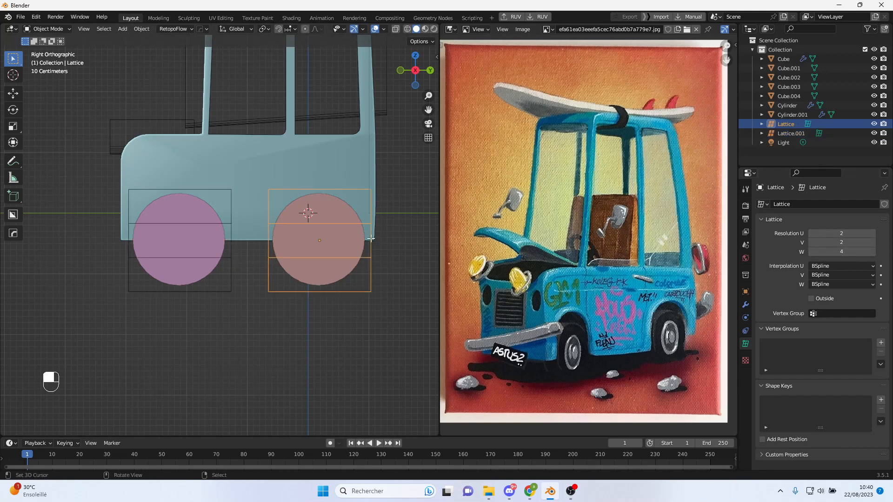
{"action": "key", "text": "Tab"}
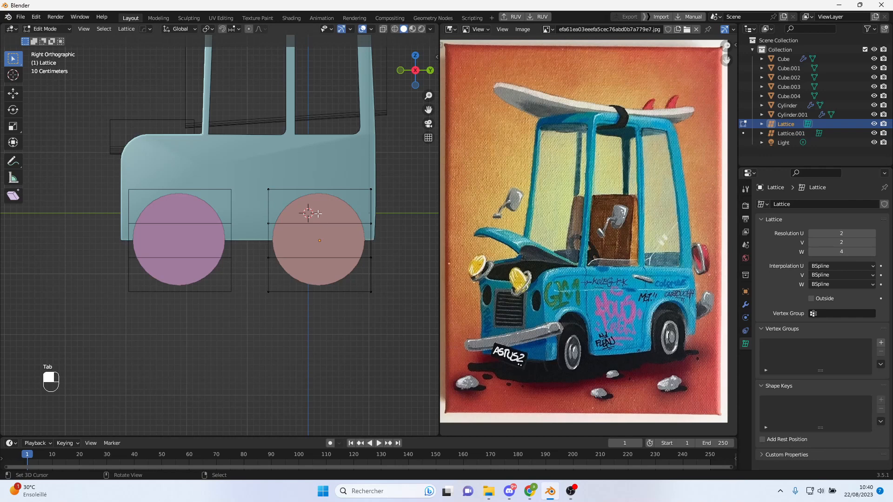
{"action": "key", "text": "b"}
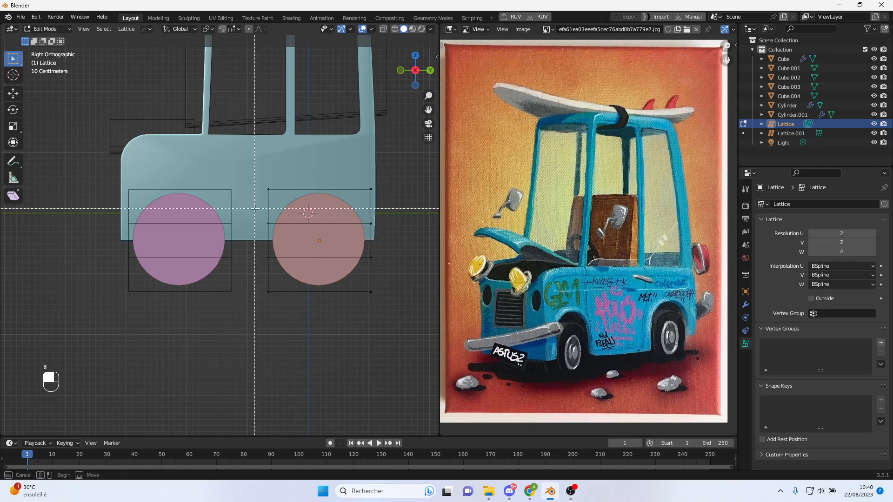
{"action": "left_click_drag", "start_coordinate": [252, 208], "coordinate": [425, 236]}
{"action": "middle_click_drag", "start_coordinate": [405, 234], "coordinate": [307, 224]}
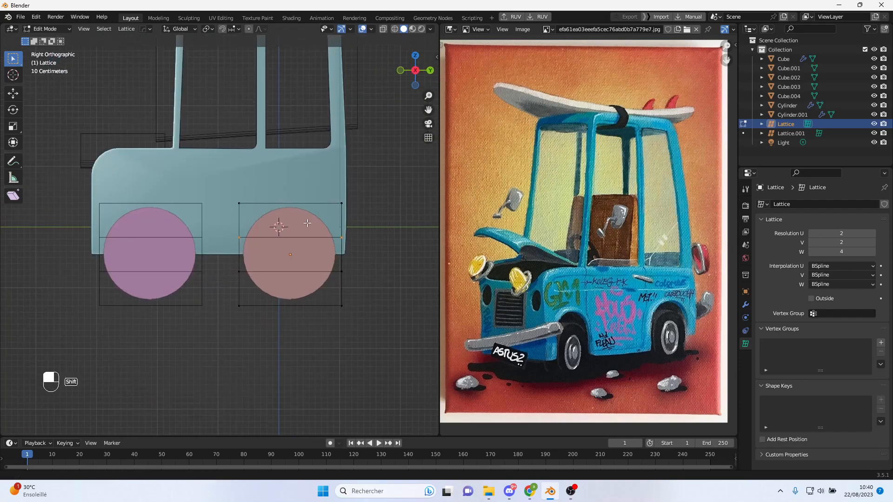
{"action": "scroll", "coordinate": [314, 221], "scroll_direction": "up", "scroll_amount": 1}
{"action": "middle_click_drag", "start_coordinate": [369, 217], "coordinate": [332, 218], "text": "shift"}
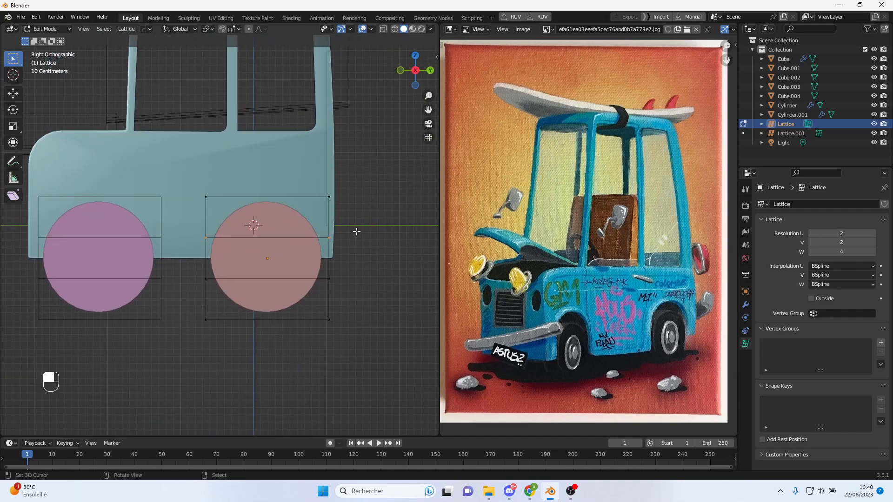
{"action": "key", "text": "s"}
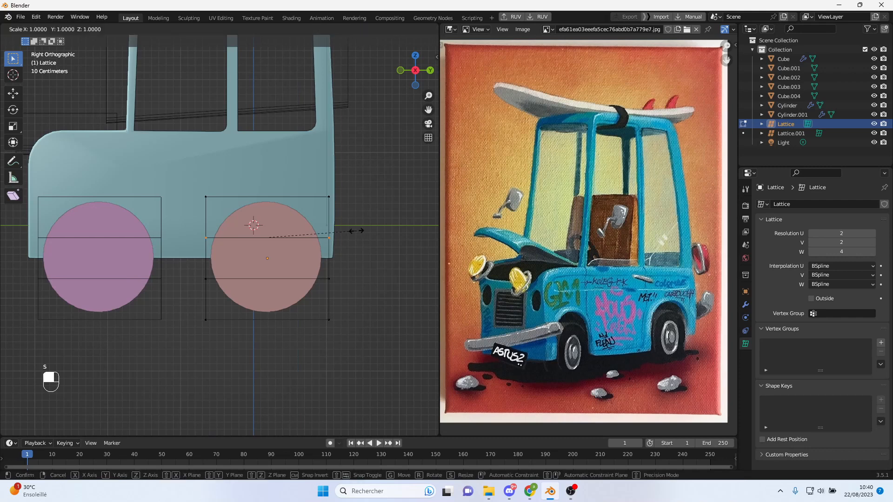
{"action": "key", "text": "y"}
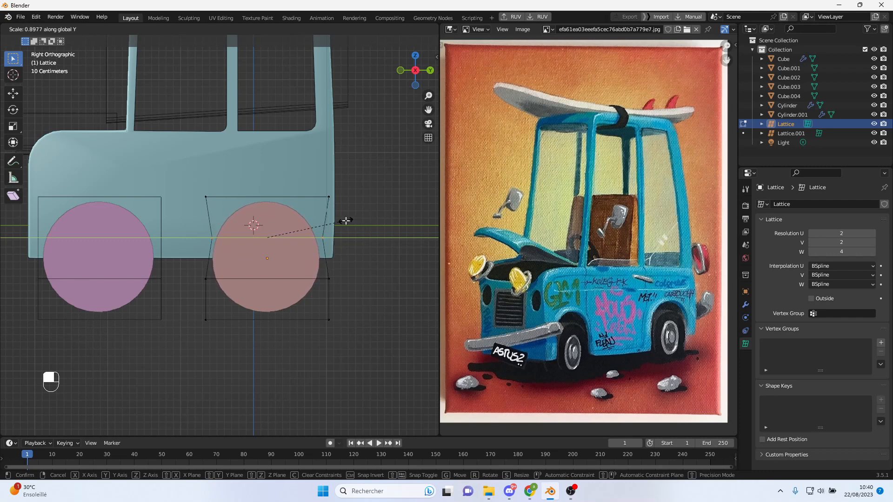
{"action": "left_click", "coordinate": [345, 220]}
- Inspect the deformed rear cylinder and its mesh in Edit Mode, returning to Object Mode with the rear lattice selected
{"action": "middle_click_drag", "start_coordinate": [106, 234], "coordinate": [181, 228], "text": "shift"}
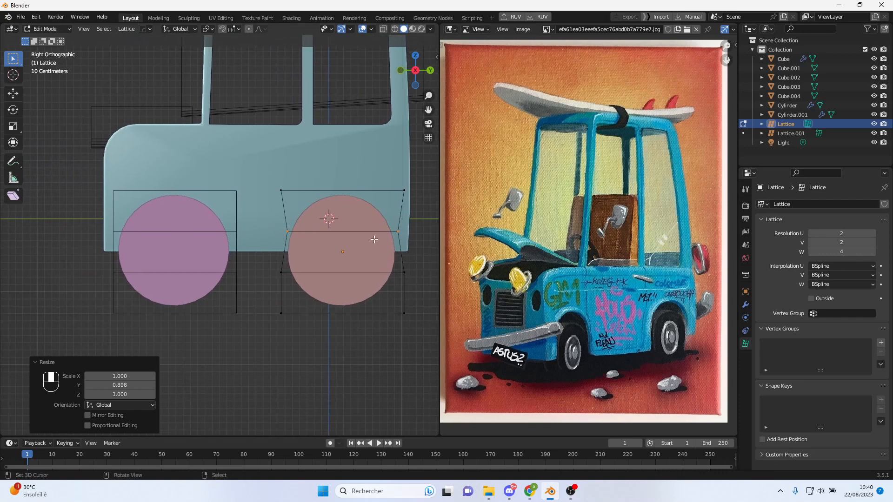
{"action": "middle_click_drag", "start_coordinate": [390, 214], "coordinate": [360, 232]}
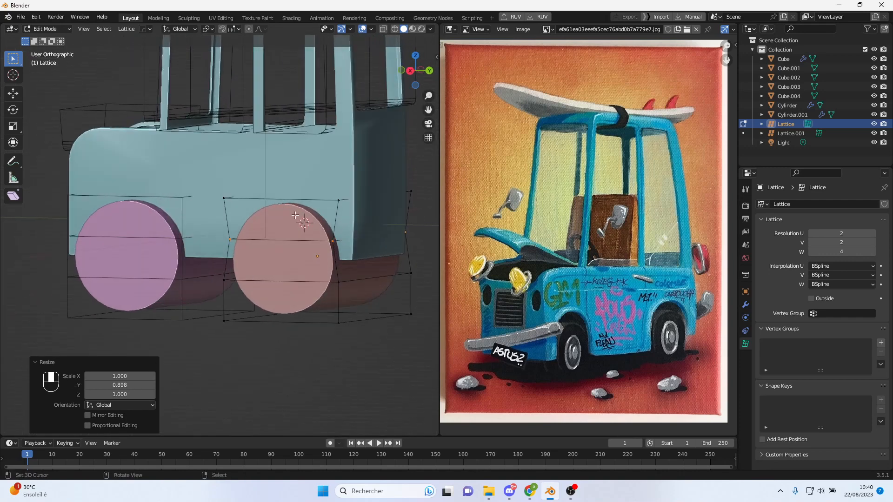
{"action": "middle_click_drag", "start_coordinate": [258, 222], "coordinate": [344, 225], "text": "alt"}
{"action": "scroll", "coordinate": [352, 223], "scroll_direction": "up", "scroll_amount": 3}
{"action": "key", "text": "Tab"}
{"action": "left_click", "coordinate": [350, 247]}
{"action": "key", "text": "Tab"}
{"action": "middle_click_drag", "start_coordinate": [351, 247], "coordinate": [309, 227]}
{"action": "scroll", "coordinate": [285, 255], "scroll_direction": "up", "scroll_amount": 2}
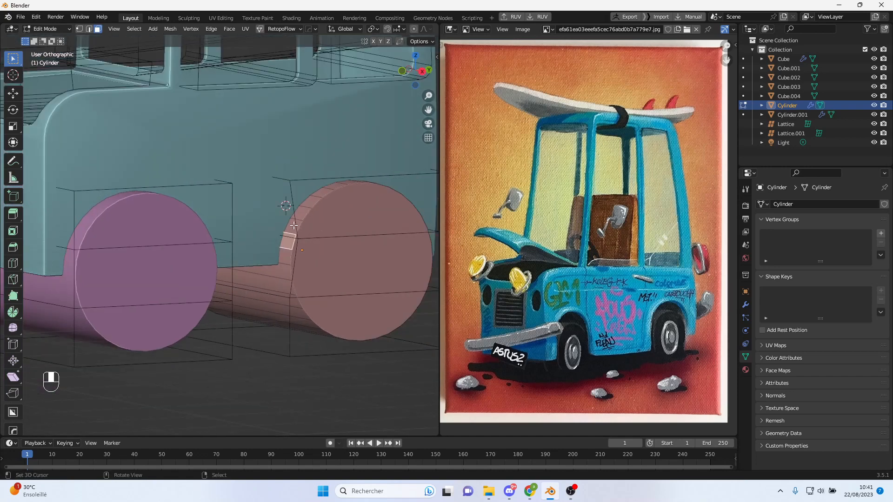
{"action": "key", "text": "Tab"}
{"action": "left_click", "coordinate": [331, 240]}
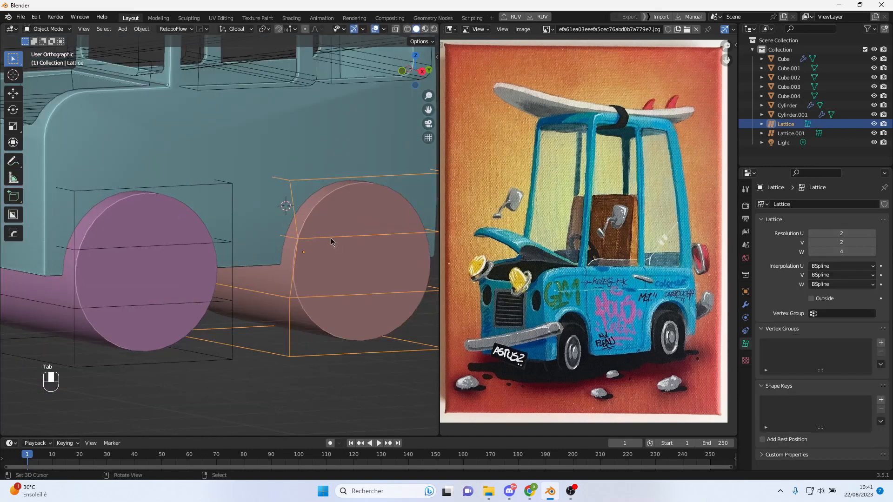
- Widen the 3D viewport and enable the Wireframe overlay for the scene's geometry
{"action": "left_click_drag", "start_coordinate": [440, 207], "coordinate": [544, 208]}
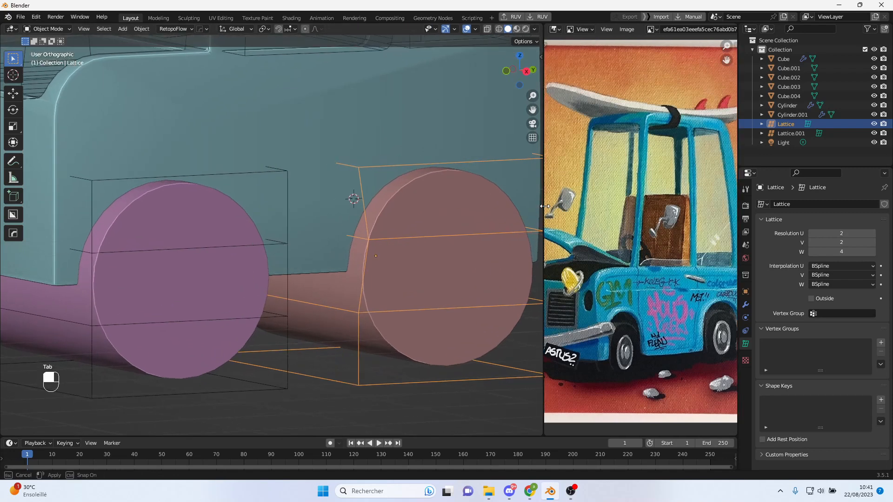
{"action": "left_click", "coordinate": [475, 30]}
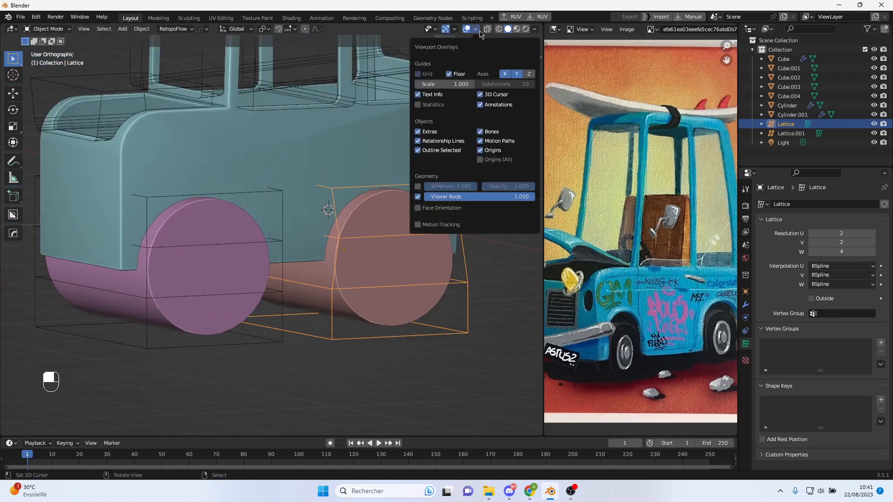
{"action": "left_click", "coordinate": [418, 187]}
- From the right side, edit the front lattice and scale its second row of points from the top to about 0.87 along Y
{"action": "middle_click_drag", "start_coordinate": [409, 199], "coordinate": [316, 245]}
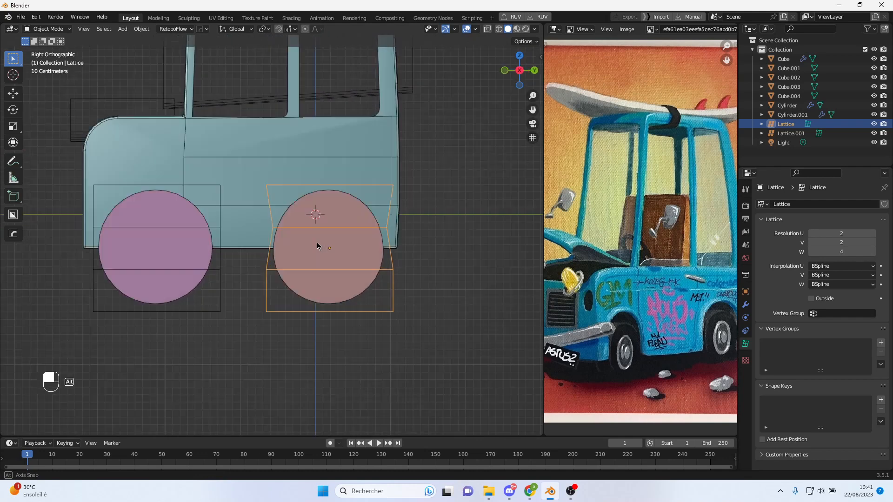
{"action": "left_click", "coordinate": [211, 227]}
{"action": "left_click", "coordinate": [219, 228]}
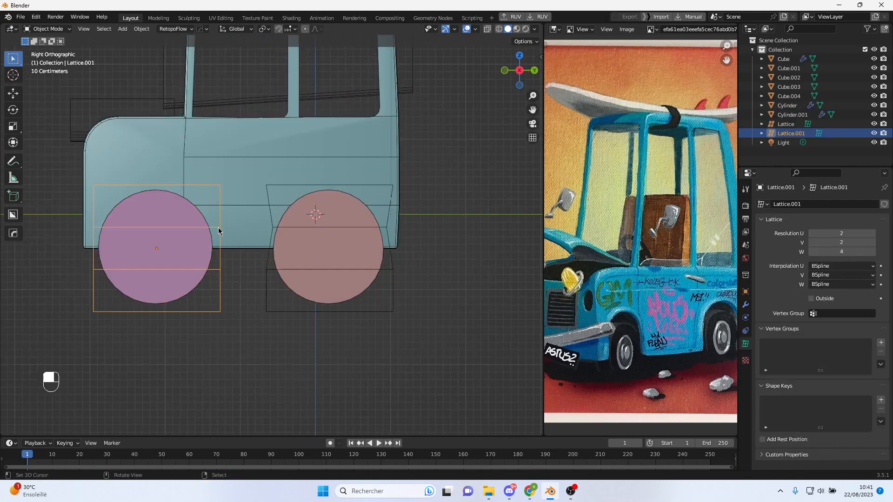
{"action": "key", "text": "Tab"}
{"action": "middle_click_drag", "start_coordinate": [162, 227], "coordinate": [278, 232], "text": "shift"}
{"action": "key", "text": "b"}
{"action": "left_click_drag", "start_coordinate": [199, 218], "coordinate": [369, 246]}
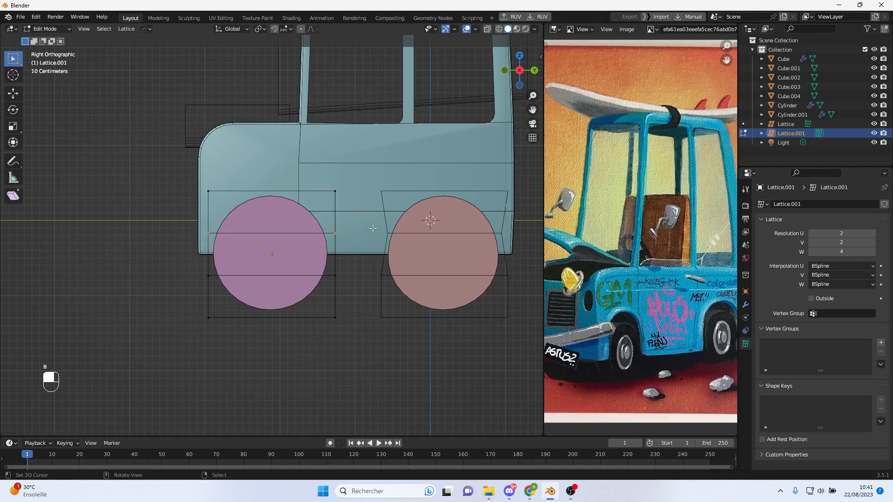
{"action": "key", "text": "s"}
{"action": "key", "text": "y"}
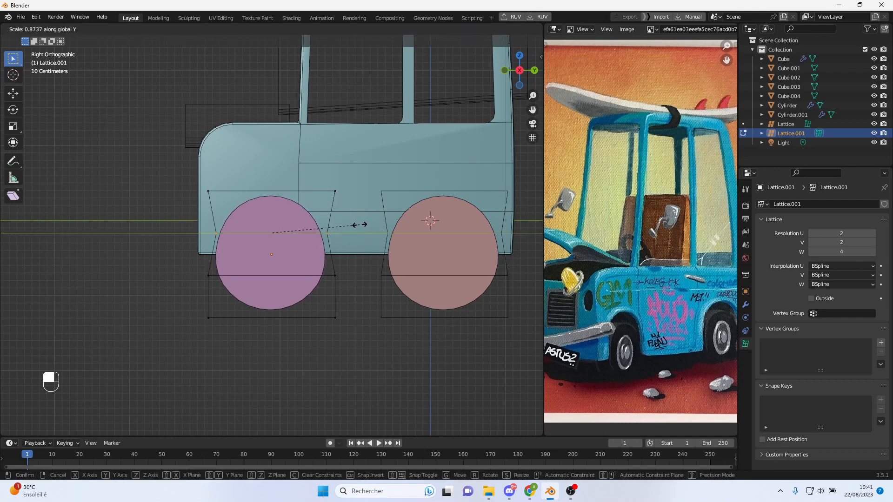
{"action": "left_click", "coordinate": [360, 225]}
- Scale the front lattice's third row of points from the top to 0.886 along Y
{"action": "left_click", "coordinate": [197, 283]}
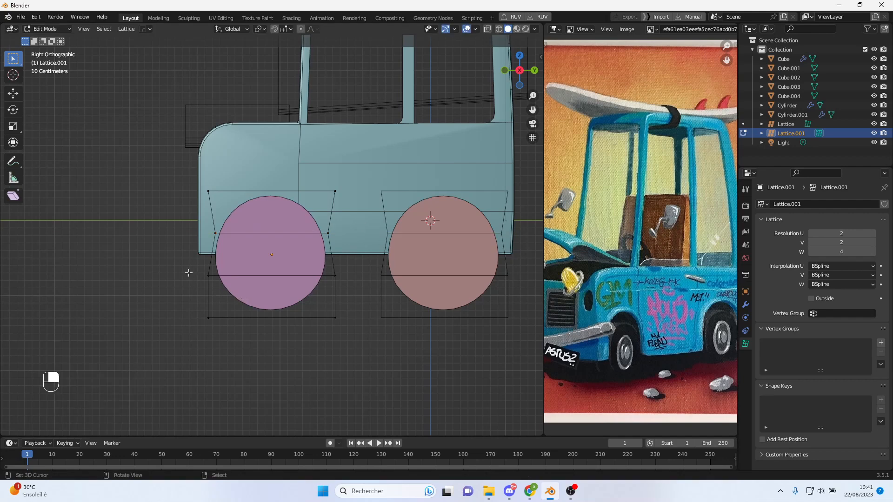
{"action": "key", "text": "b"}
{"action": "left_click_drag", "start_coordinate": [178, 262], "coordinate": [360, 290]}
{"action": "key", "text": "s"}
{"action": "key", "text": "y"}
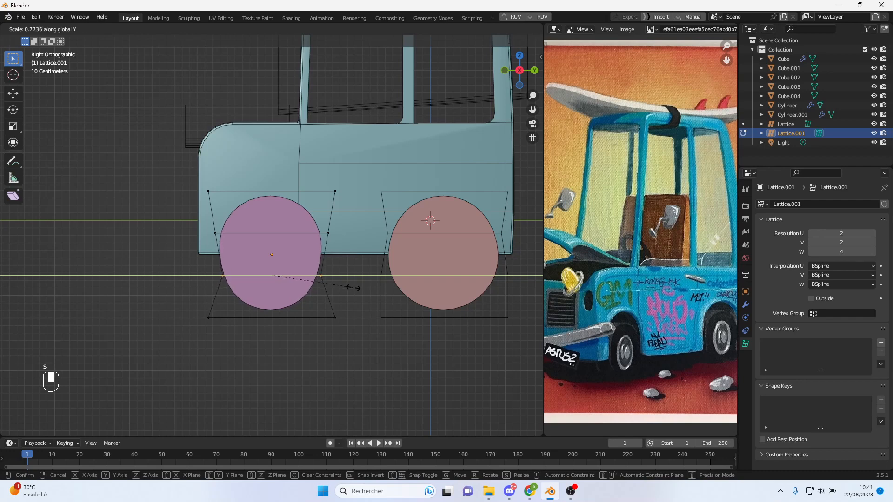
{"action": "left_click", "coordinate": [366, 287]}
- Narrow the front lattice's top row of points along Y to roughly the width of its second row
{"action": "key", "text": "b"}
{"action": "key", "text": "b"}
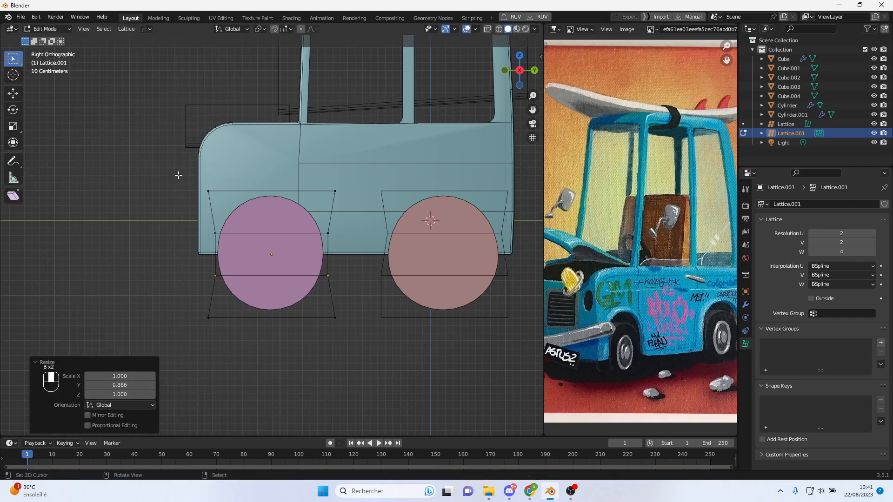
{"action": "key", "text": "b"}
{"action": "left_click_drag", "start_coordinate": [183, 182], "coordinate": [372, 204]}
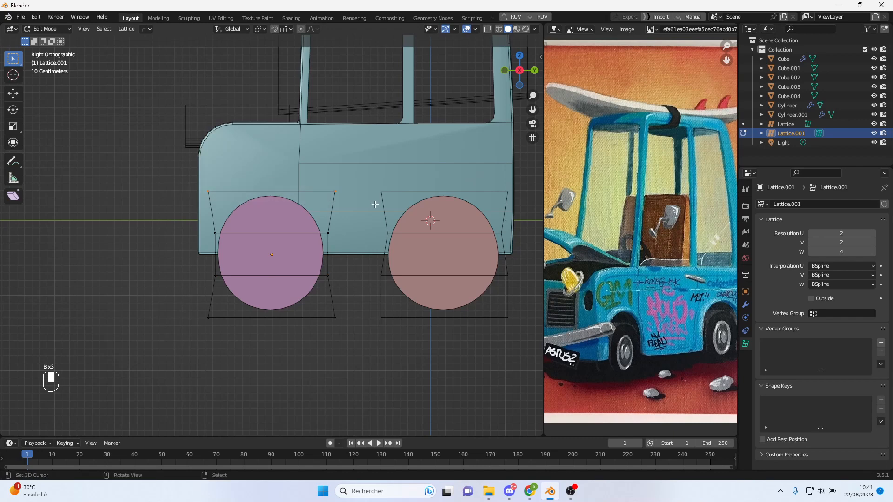
{"action": "key", "text": "s"}
{"action": "key", "text": "y"}
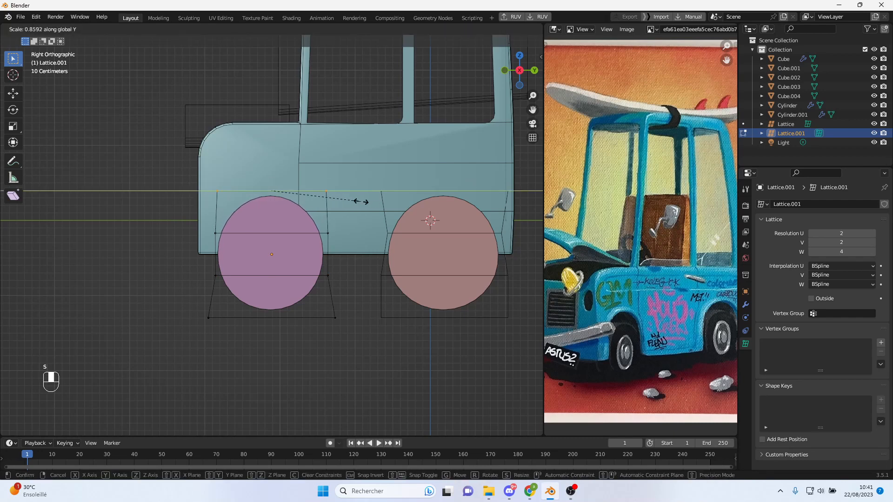
{"action": "left_click", "coordinate": [360, 203]}
- Scale all points of the front lattice to 0.838 along Y and return to Object Mode
{"action": "key", "text": "b"}
{"action": "left_click_drag", "start_coordinate": [185, 178], "coordinate": [359, 404]}
{"action": "key", "text": "s"}
{"action": "key", "text": "y"}
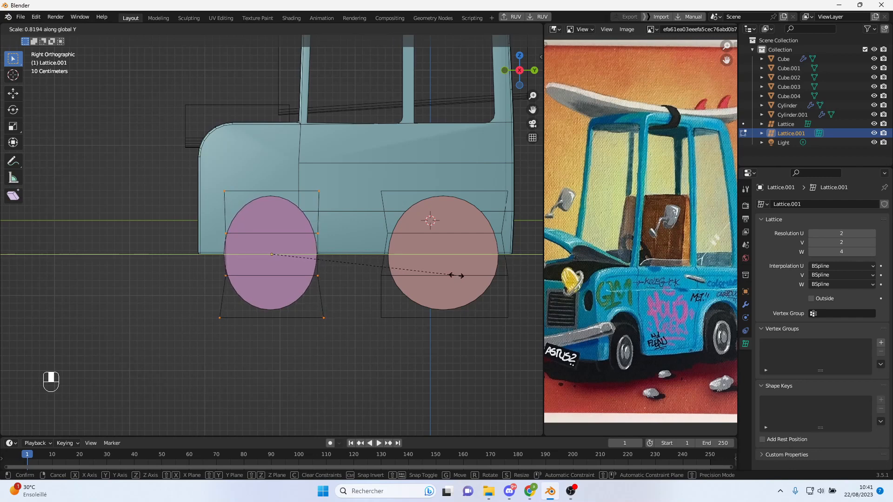
{"action": "left_click", "coordinate": [456, 275]}
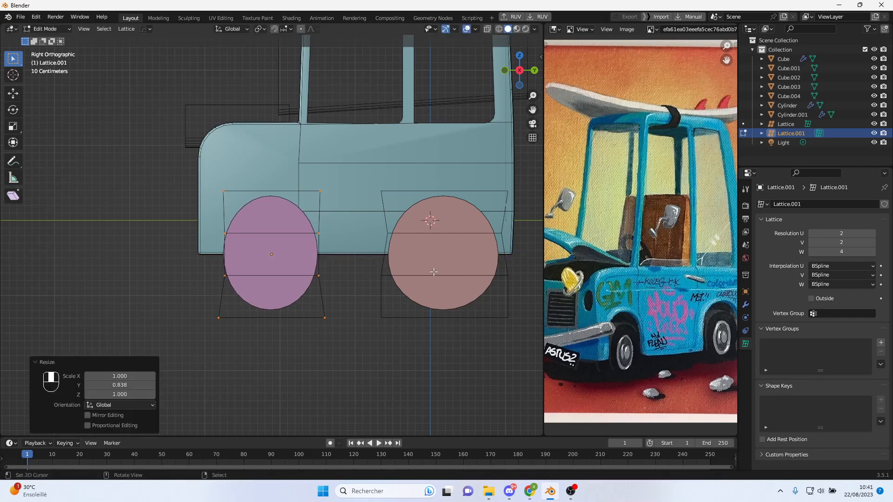
{"action": "key", "text": "Tab"}
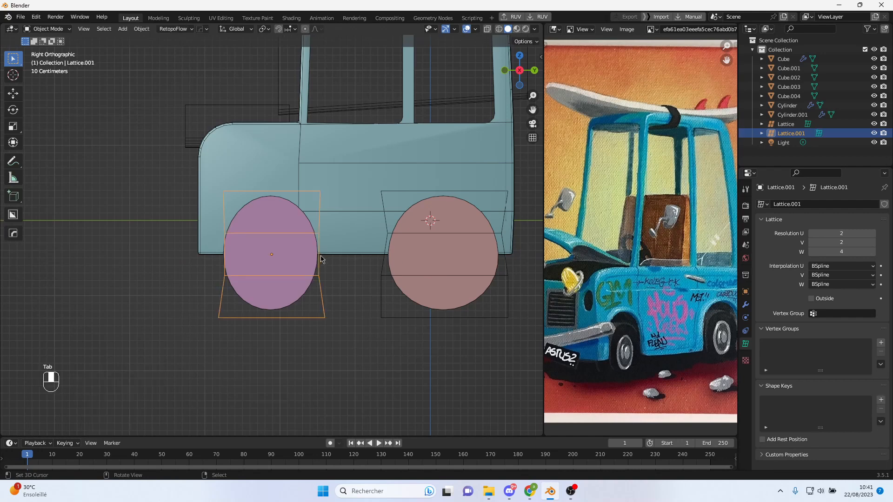
- Move the front cylinder together with its lattice about -0.167 m along Y, toward the van's front
{"action": "left_click", "coordinate": [317, 257]}
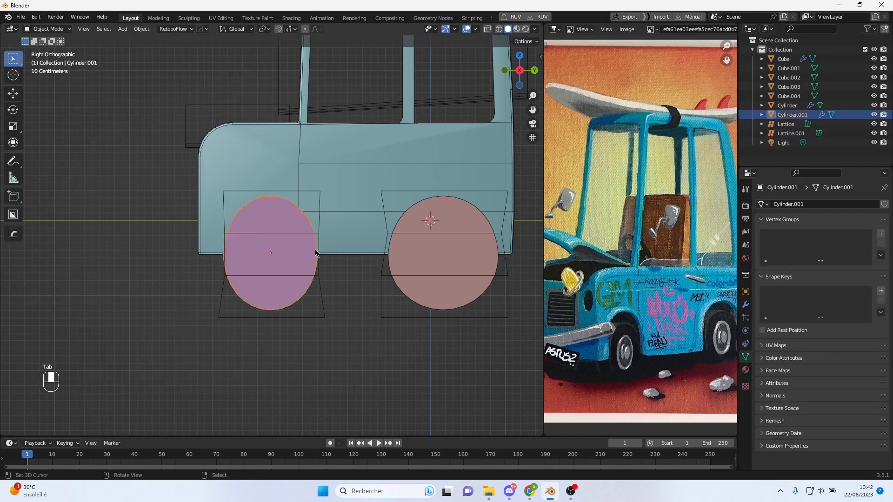
{"action": "left_click", "coordinate": [321, 239], "text": "shift"}
{"action": "key", "text": "g"}
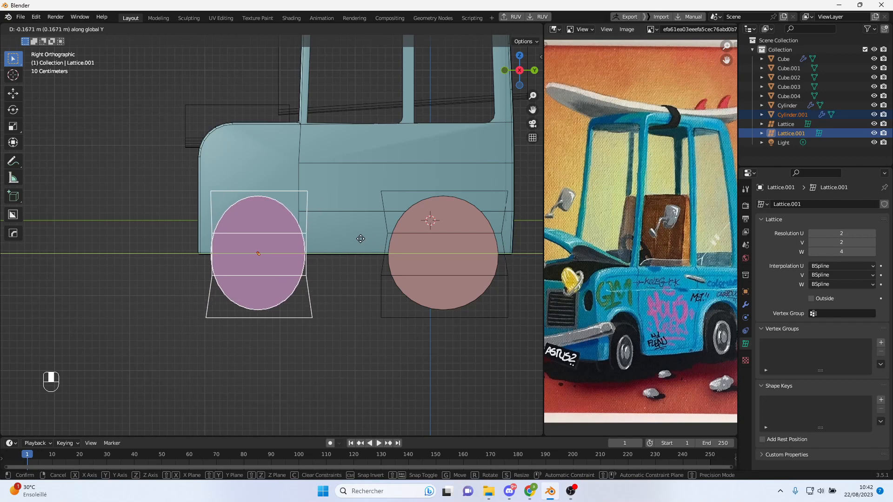
{"action": "left_click", "coordinate": [360, 239]}
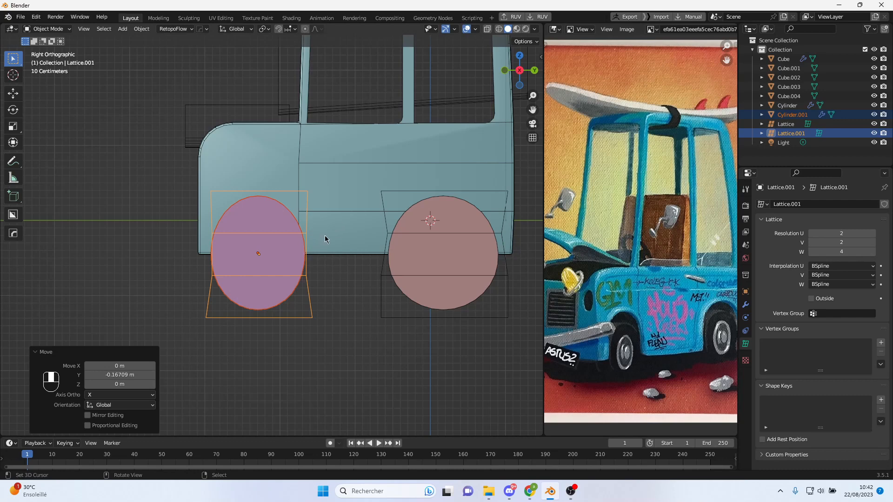
- Raise the front cylinder and its lattice about 0.056 m along Z
{"action": "middle_click_drag", "start_coordinate": [376, 244], "coordinate": [347, 250], "text": "shift"}
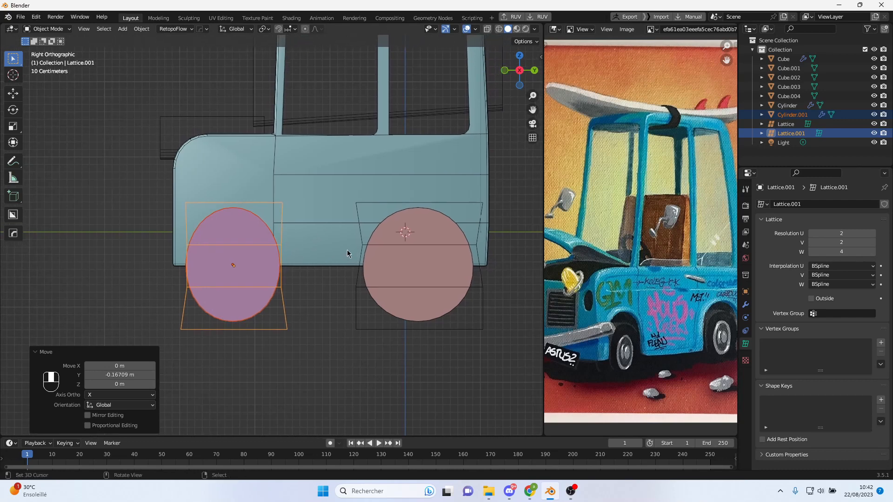
{"action": "key", "text": "g"}
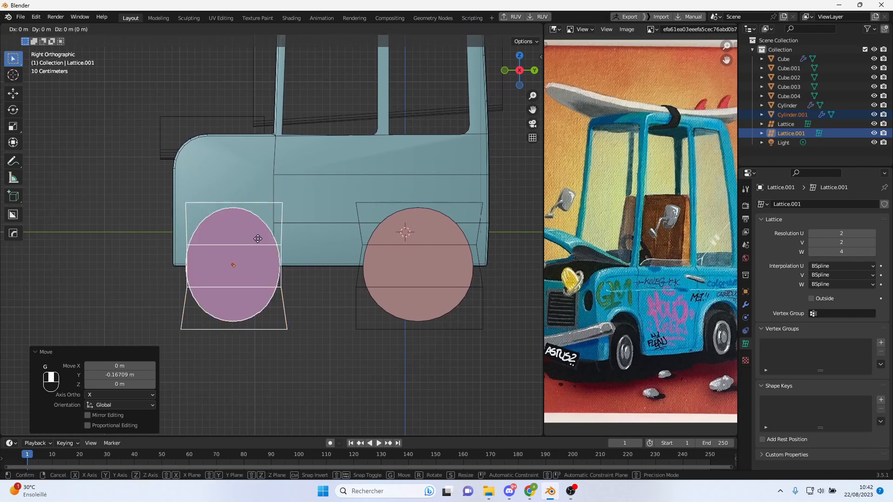
{"action": "key", "text": "z"}
{"action": "left_click", "coordinate": [258, 238]}
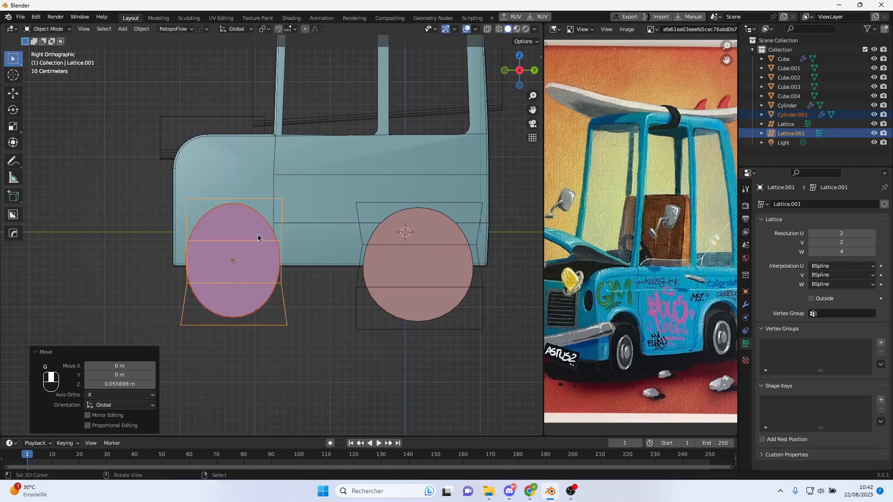
- In the rear lattice's Edit Mode, select all its points and scale them to 0.830 along Y
{"action": "left_click", "coordinate": [448, 265]}
{"action": "left_click", "coordinate": [479, 247]}
{"action": "left_click", "coordinate": [476, 245]}
{"action": "key", "text": "Tab"}
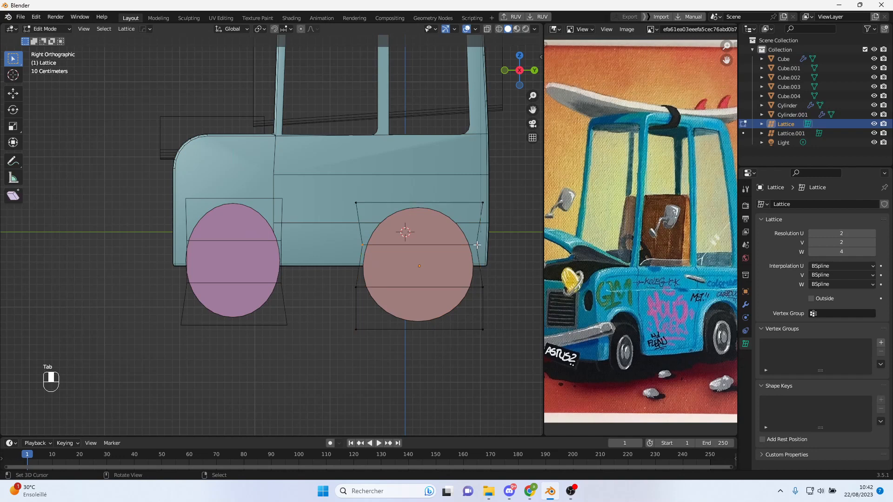
{"action": "key", "text": "b"}
{"action": "left_click_drag", "start_coordinate": [337, 186], "coordinate": [489, 356]}
{"action": "key", "text": "g"}
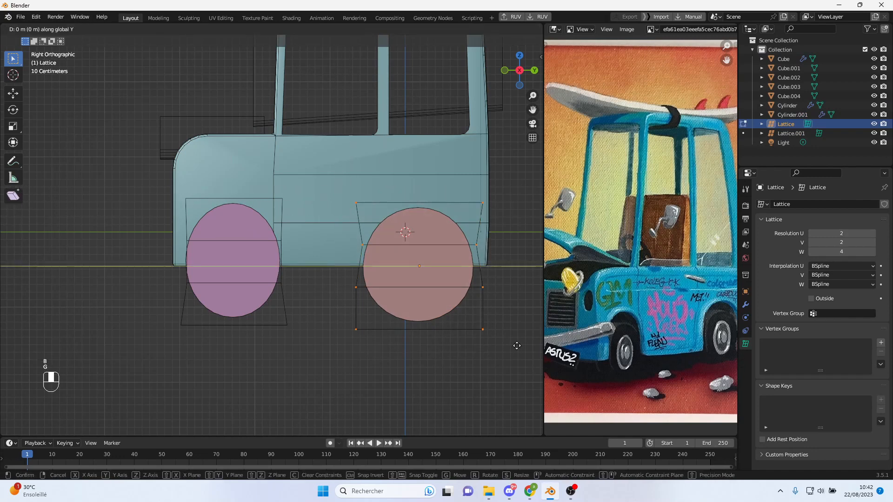
{"action": "right_click", "coordinate": [512, 344]}
{"action": "key", "text": "s"}
{"action": "key", "text": "y"}
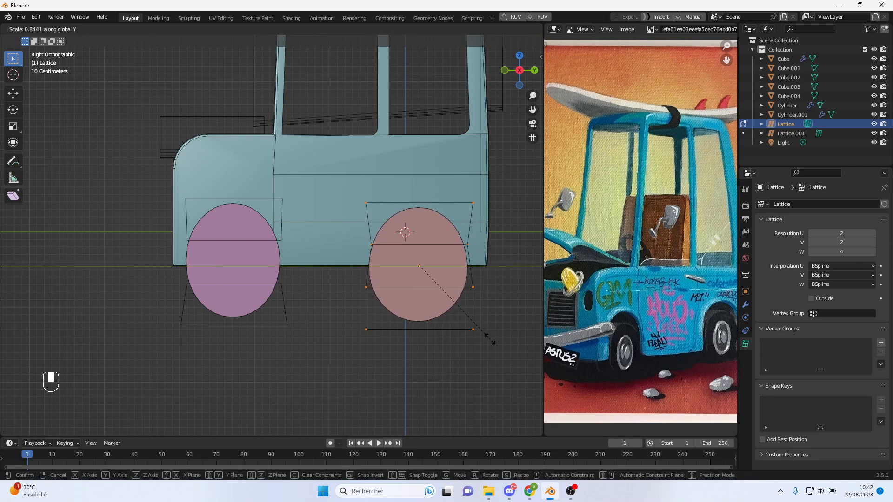
{"action": "left_click", "coordinate": [489, 339]}
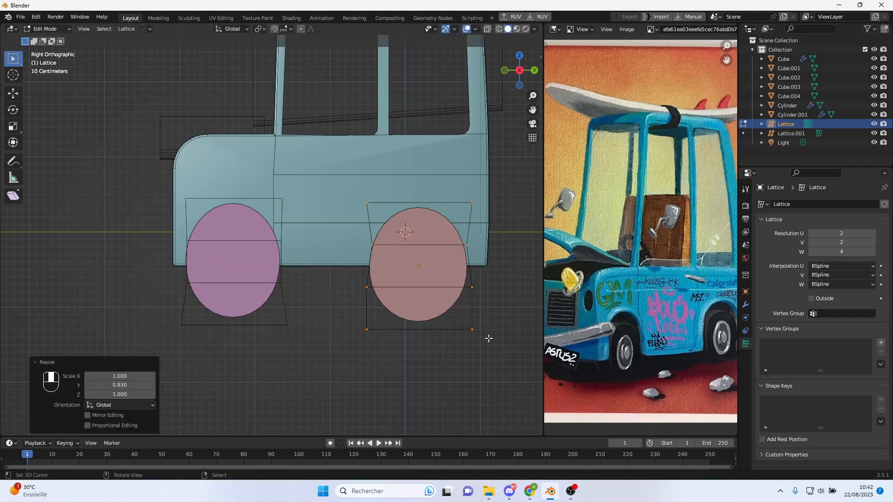
- Widen the rear lattice's top row of points by scaling it to 1.121 along Y
{"action": "left_click", "coordinate": [361, 198]}
{"action": "key", "text": "b"}
{"action": "left_click_drag", "start_coordinate": [359, 195], "coordinate": [522, 212]}
{"action": "key", "text": "s"}
{"action": "key", "text": "y"}
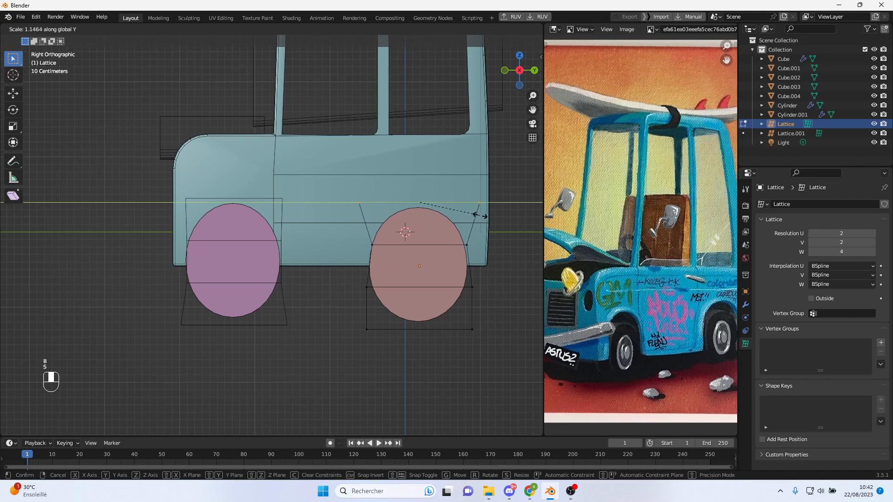
{"action": "left_click", "coordinate": [479, 214]}
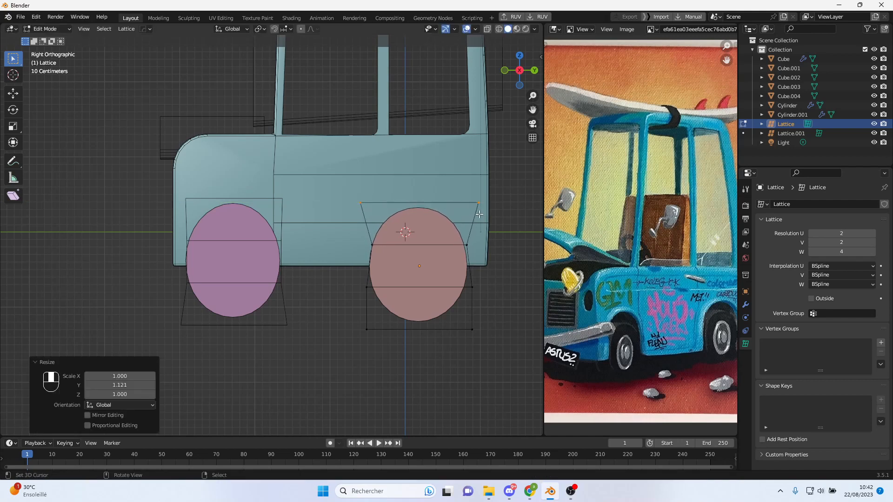
{"action": "middle_click_drag", "start_coordinate": [483, 250], "coordinate": [434, 258], "text": "shift"}
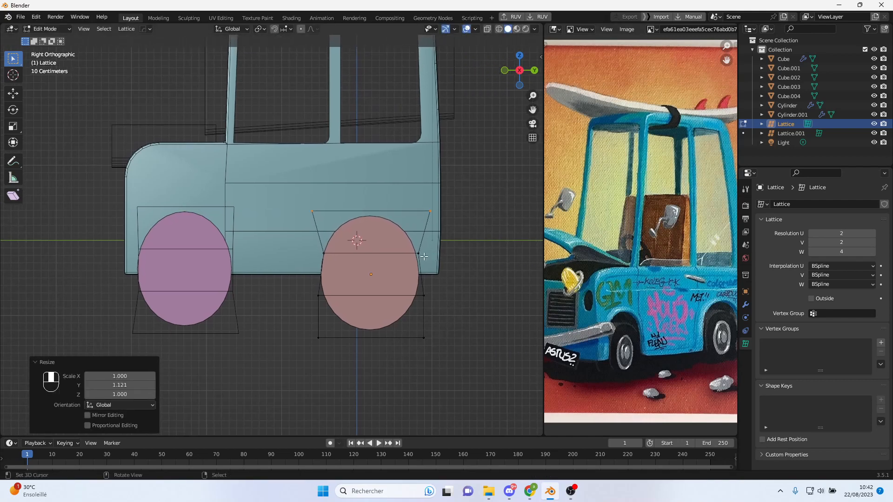
- Move the rear wheel cylinder with its lattice about 0.056 m in Y and 0.037 m in Z, and widen the reference image area
{"action": "key", "text": "Tab"}
{"action": "left_click", "coordinate": [413, 276]}
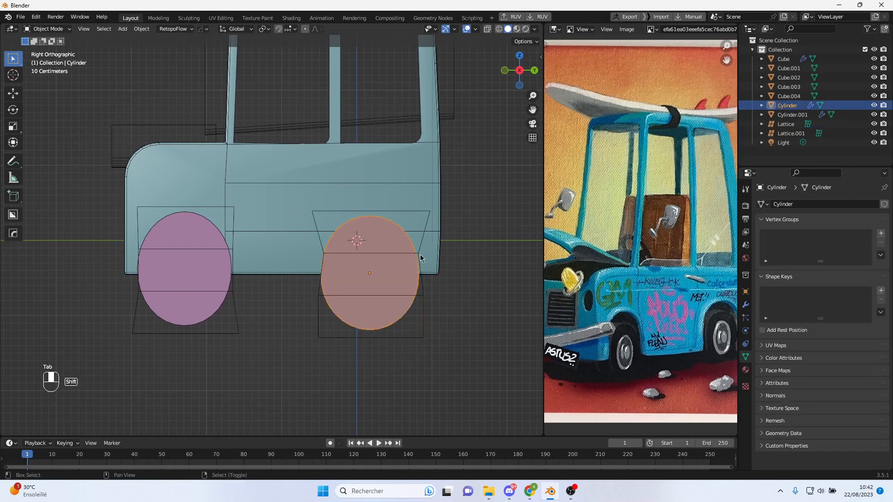
{"action": "left_click", "coordinate": [422, 252], "text": "shift"}
{"action": "key", "text": "g"}
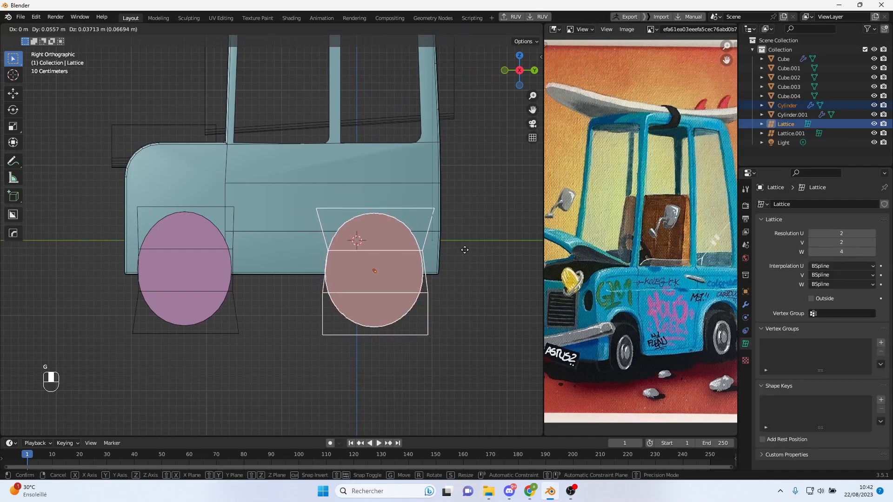
{"action": "left_click", "coordinate": [464, 249]}
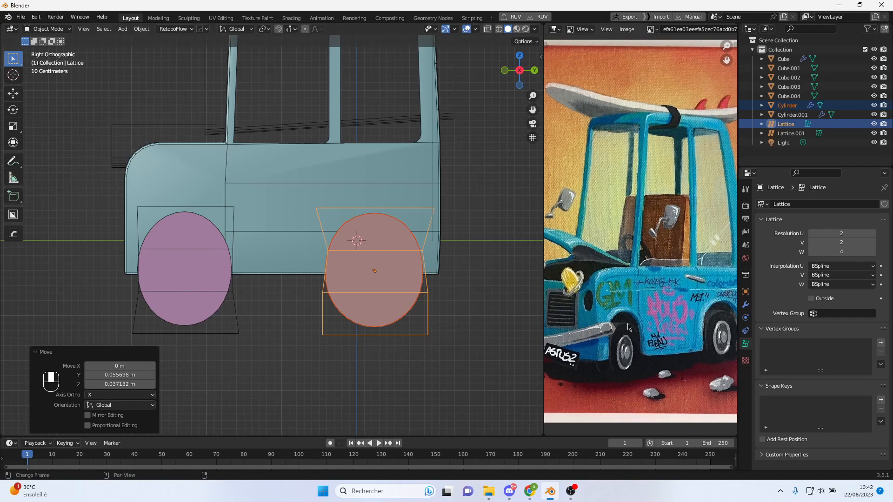
{"action": "left_click_drag", "start_coordinate": [544, 249], "coordinate": [492, 263]}
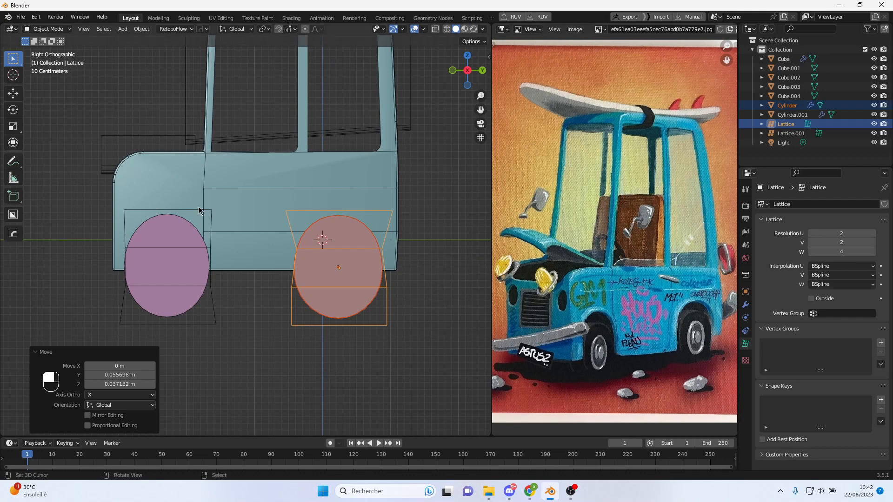
{"action": "scroll", "coordinate": [312, 185], "scroll_direction": "up", "scroll_amount": 1}
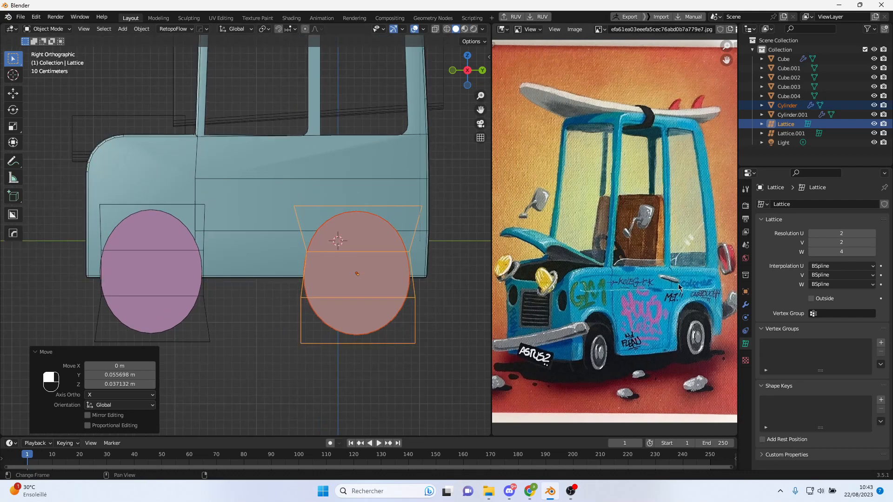
- Add a vertical loop cut to the car body's side, just in front of the rear wheel
{"action": "left_click", "coordinate": [283, 170]}
{"action": "middle_click_drag", "start_coordinate": [309, 187], "coordinate": [276, 216], "text": "shift"}
{"action": "key", "text": "ctrl"}
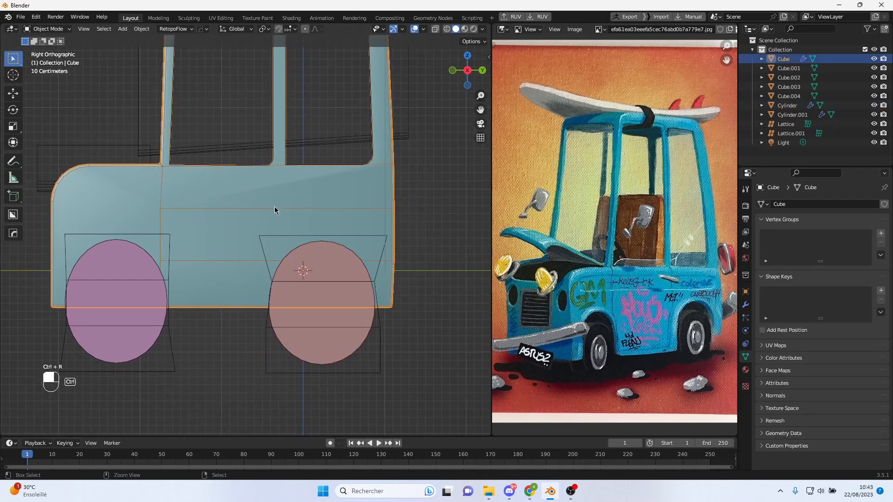
{"action": "key", "text": "Tab"}
{"action": "key", "text": "ctrl+r"}
{"action": "left_click", "coordinate": [274, 201]}
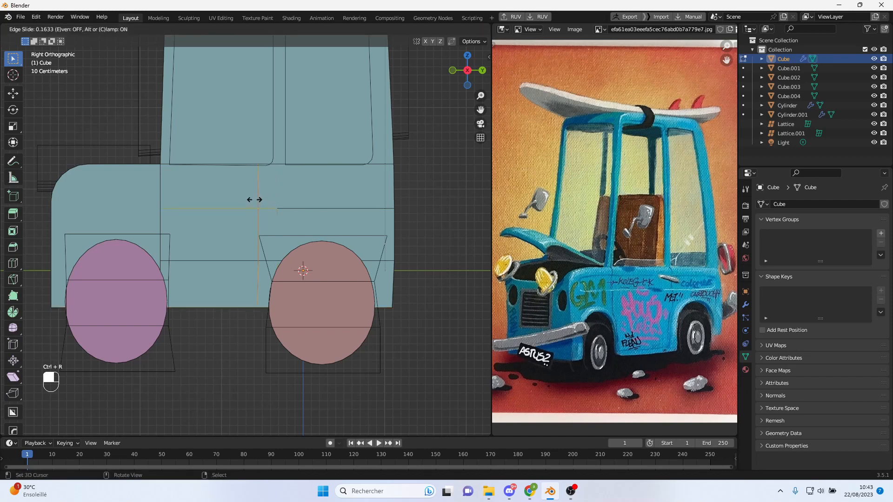
{"action": "left_click", "coordinate": [272, 198]}
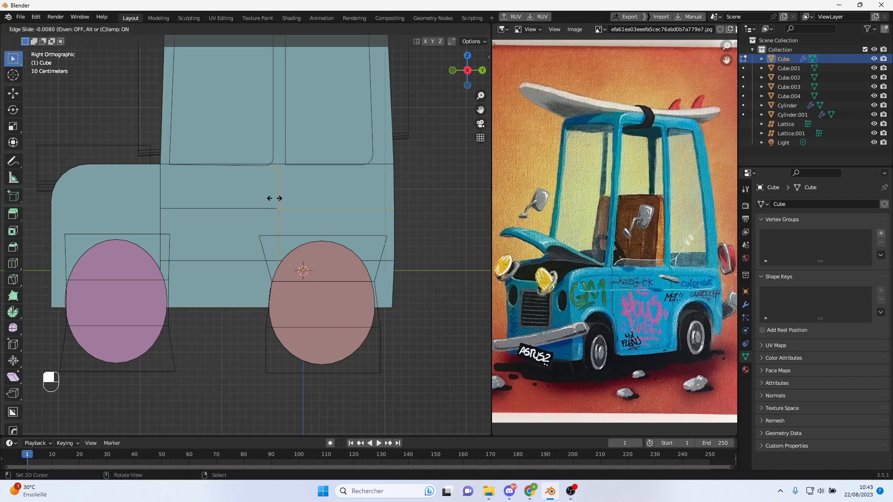
- Move the car body's vertices behind the front wheel rearward along Y, the bottom one about 0.16 m and the one above about 0.034 m
{"action": "left_click", "coordinate": [160, 201]}
{"action": "left_click", "coordinate": [79, 29]}
{"action": "left_click", "coordinate": [215, 307]}
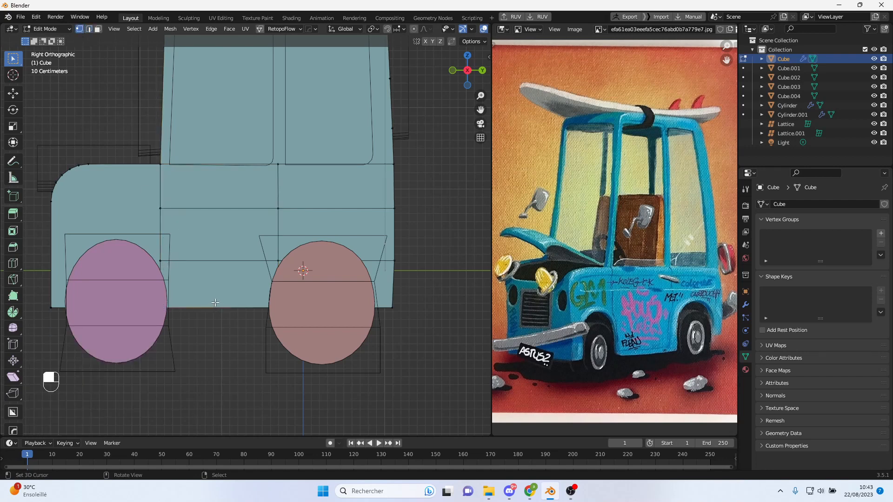
{"action": "key", "text": "g"}
{"action": "key", "text": "y"}
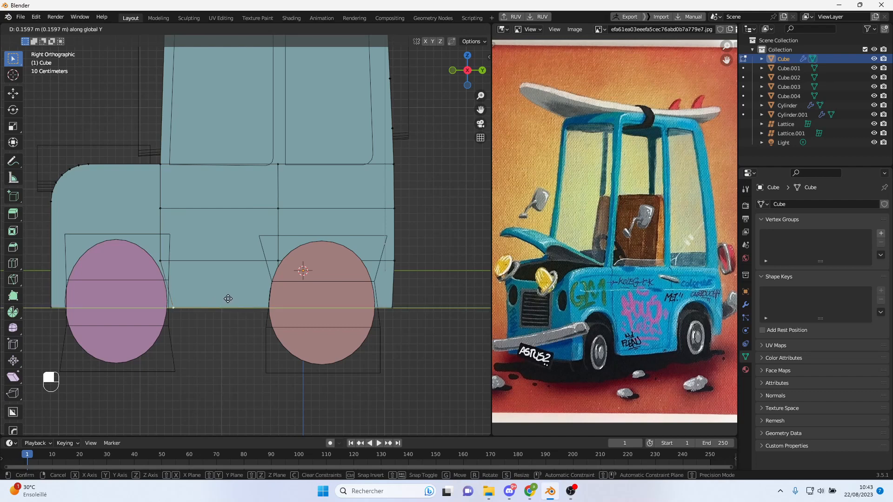
{"action": "left_click", "coordinate": [228, 299]}
{"action": "left_click", "coordinate": [159, 261]}
{"action": "key", "text": "g"}
{"action": "key", "text": "y"}
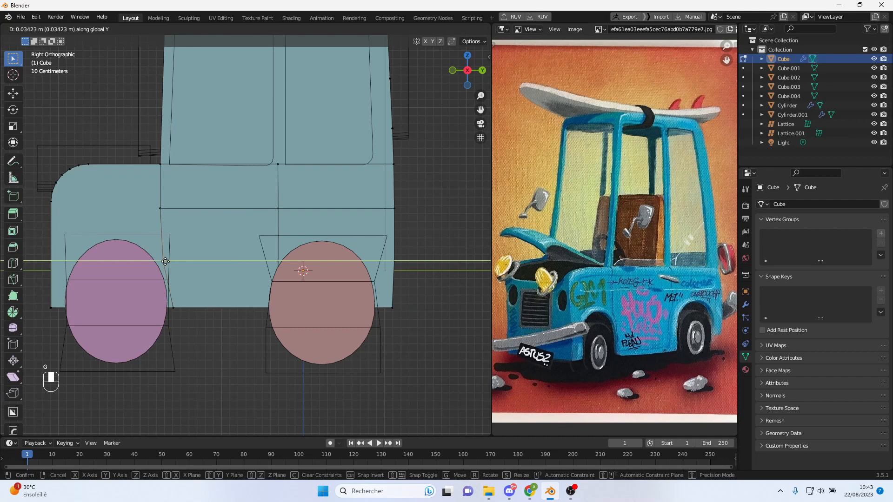
{"action": "left_click", "coordinate": [165, 261]}
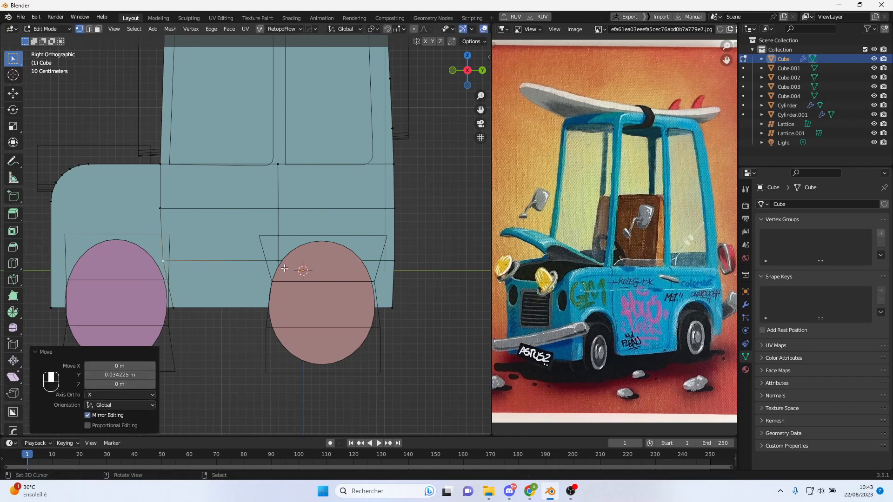
- Move the bottom vertex and the one above it on the new loop forward along Y, the upper one about 0.063 m, and leave edit mode
{"action": "left_click", "coordinate": [279, 312]}
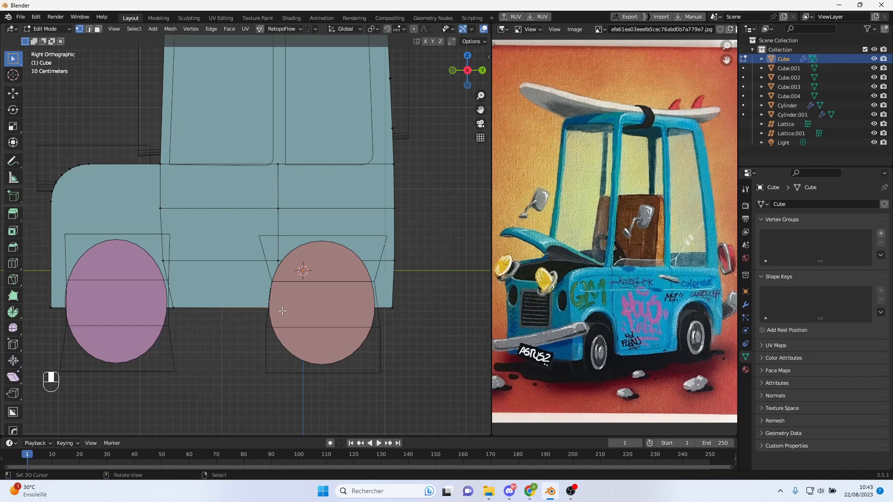
{"action": "key", "text": "g"}
{"action": "key", "text": "y"}
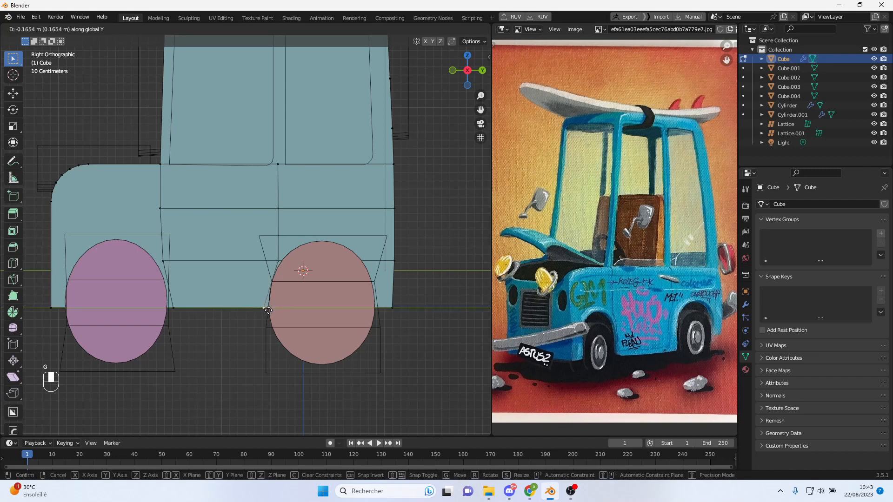
{"action": "left_click", "coordinate": [263, 307]}
{"action": "left_click", "coordinate": [278, 262]}
{"action": "key", "text": "g"}
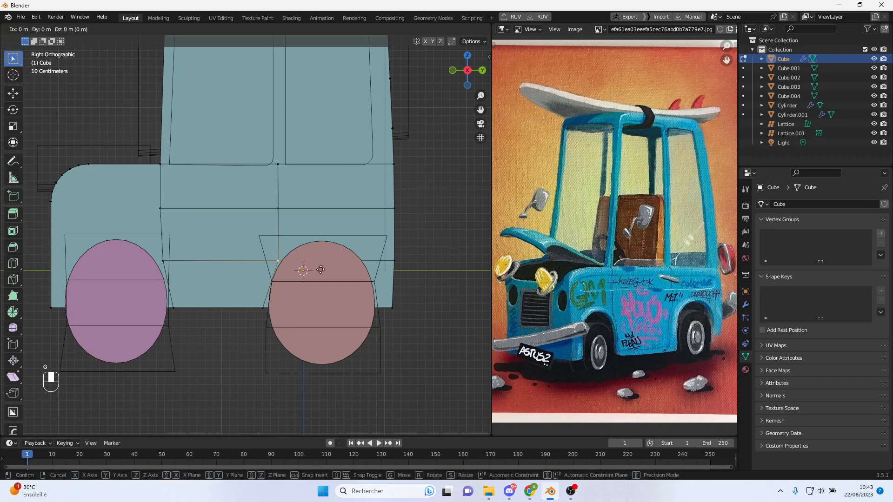
{"action": "key", "text": "y"}
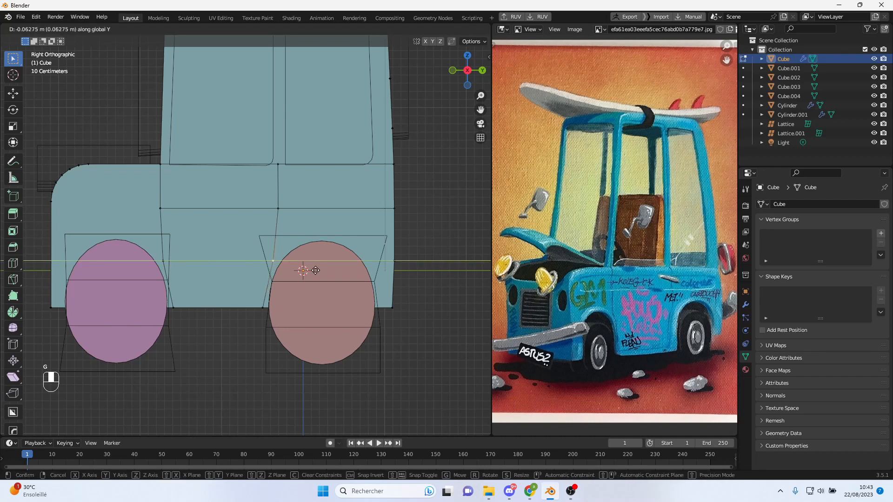
{"action": "left_click", "coordinate": [315, 270]}
{"action": "key", "text": "Tab"}
{"action": "left_click", "coordinate": [324, 335]}
{"action": "middle_click_drag", "start_coordinate": [324, 336], "coordinate": [357, 321]}
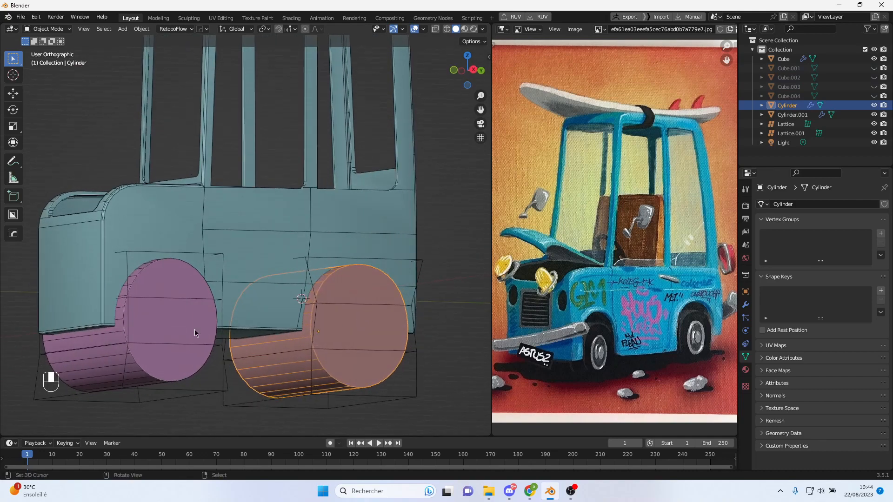
{"action": "left_click", "coordinate": [186, 356], "text": "shift"}
{"action": "middle_click_drag", "start_coordinate": [188, 357], "coordinate": [238, 340], "text": "alt"}
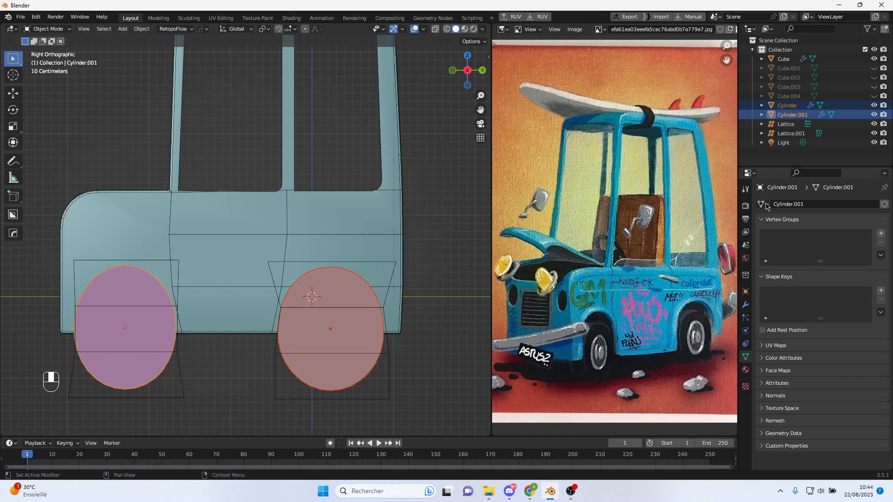
- Add two Boolean modifiers to the car body
{"action": "left_click", "coordinate": [401, 217]}
{"action": "left_click", "coordinate": [745, 190]}
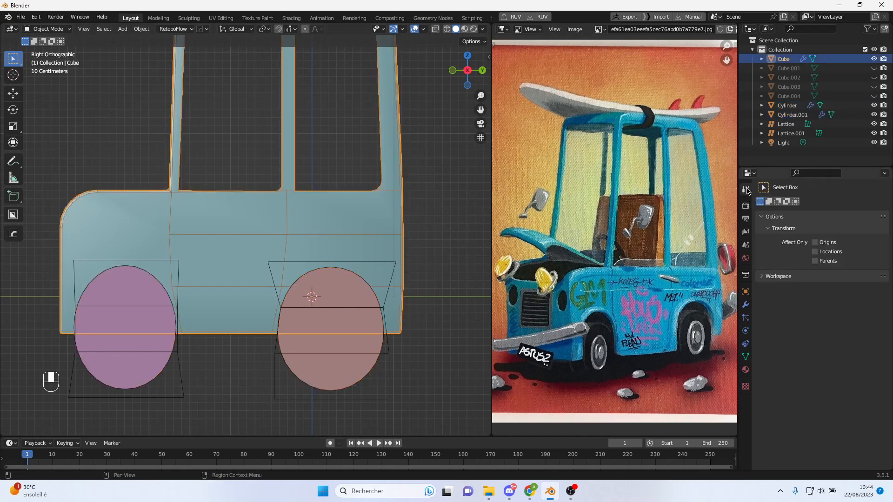
{"action": "left_click", "coordinate": [746, 305]}
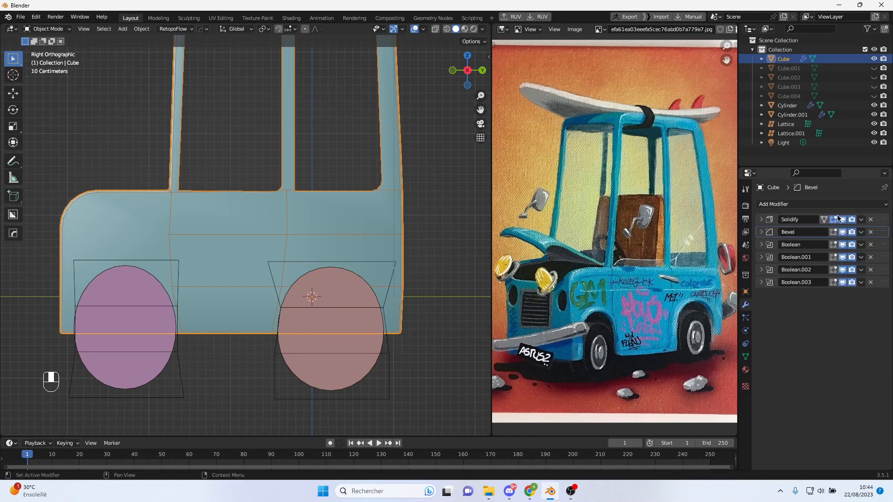
{"action": "left_click", "coordinate": [872, 206]}
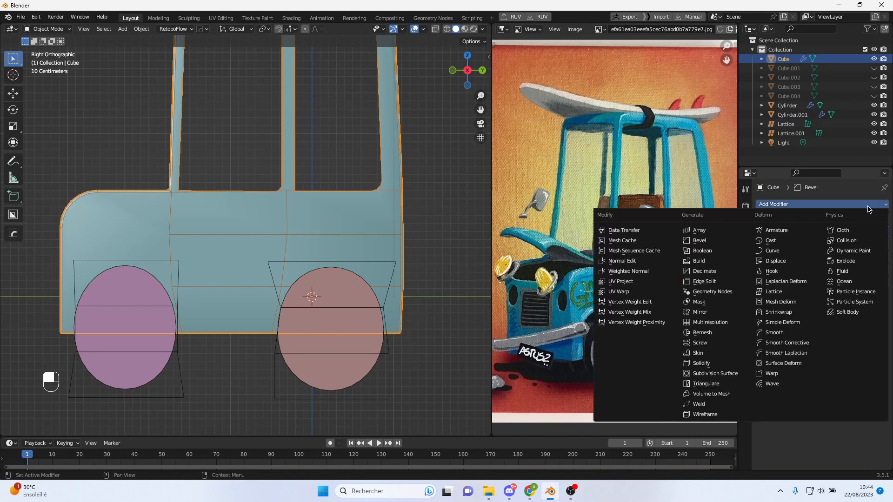
{"action": "left_click", "coordinate": [715, 249]}
{"action": "left_click", "coordinate": [878, 206]}
{"action": "left_click", "coordinate": [702, 250]}
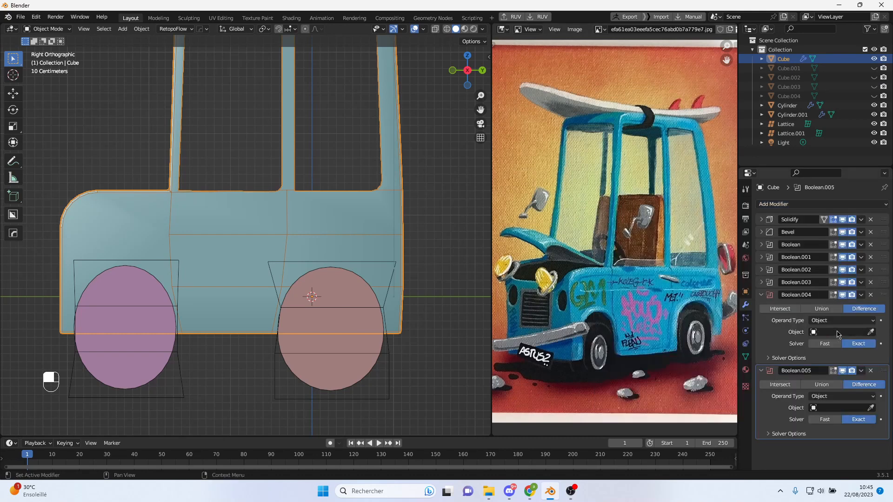
- Assign the rear wheel cylinder to the car body's first new Boolean and the front wheel cylinder to the second
{"action": "left_click", "coordinate": [379, 308]}
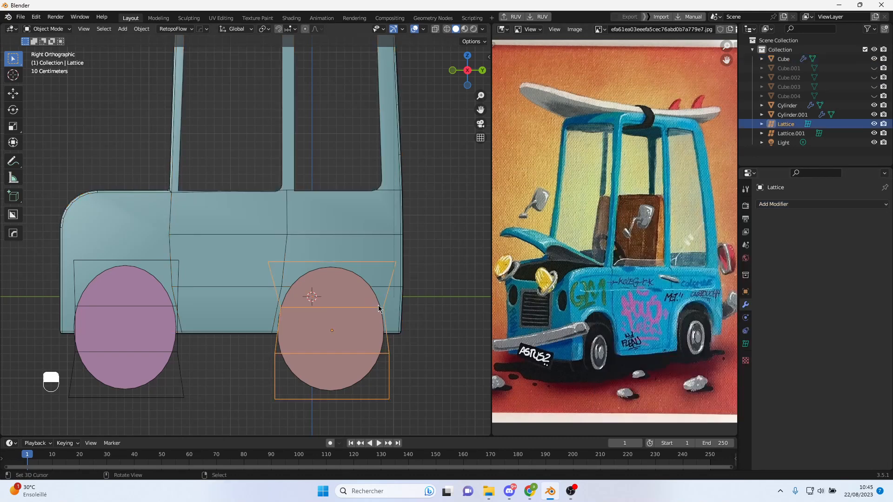
{"action": "left_click", "coordinate": [403, 251]}
{"action": "left_click", "coordinate": [870, 331]}
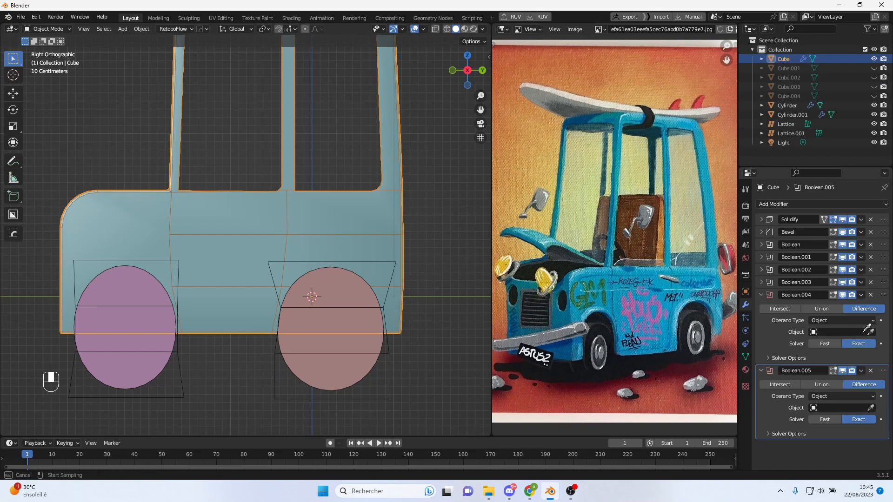
{"action": "left_click", "coordinate": [361, 372]}
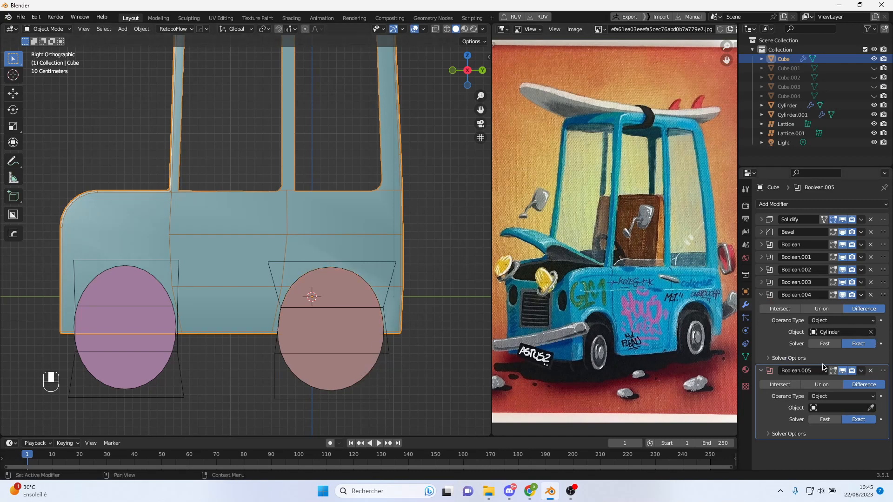
{"action": "left_click", "coordinate": [871, 408]}
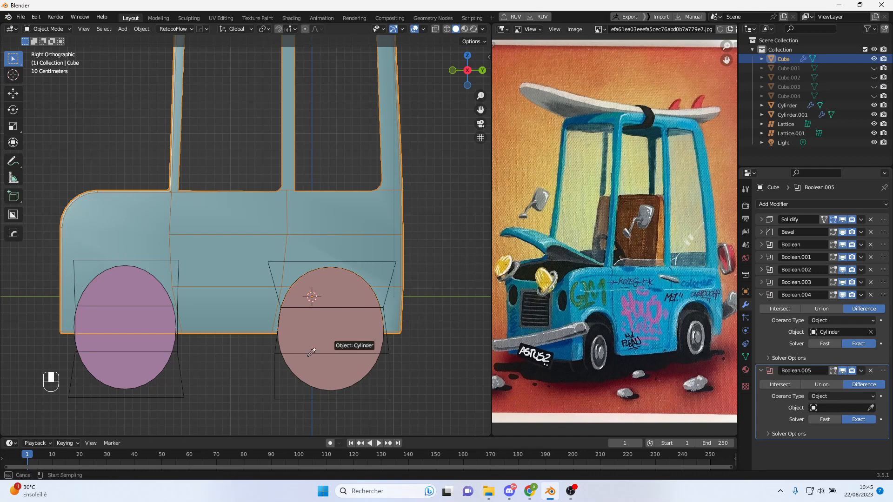
{"action": "left_click", "coordinate": [156, 367]}
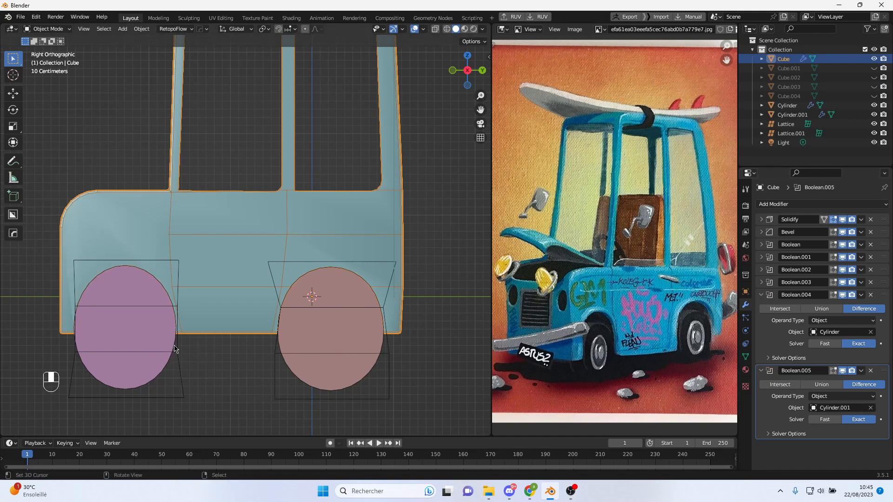
- Set the viewport display of both wheel cylinders to Wire
{"action": "left_click", "coordinate": [344, 342]}
{"action": "left_click", "coordinate": [173, 325], "text": "shift"}
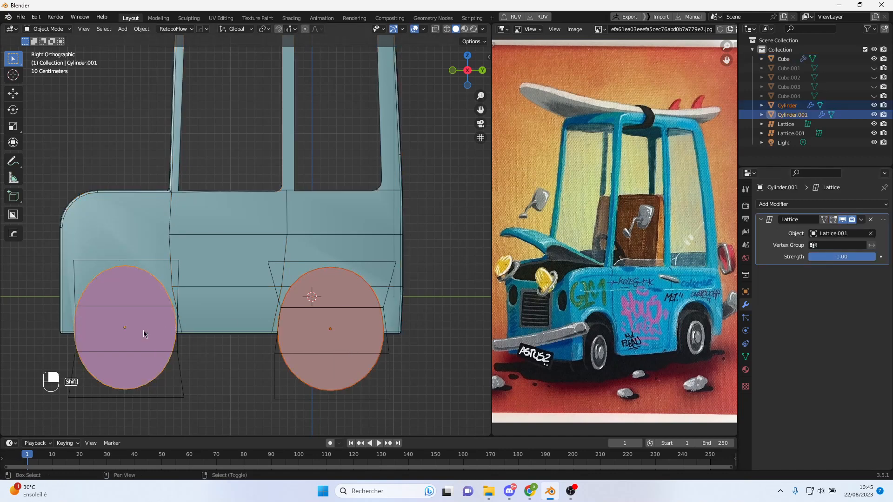
{"action": "left_click", "coordinate": [744, 292]}
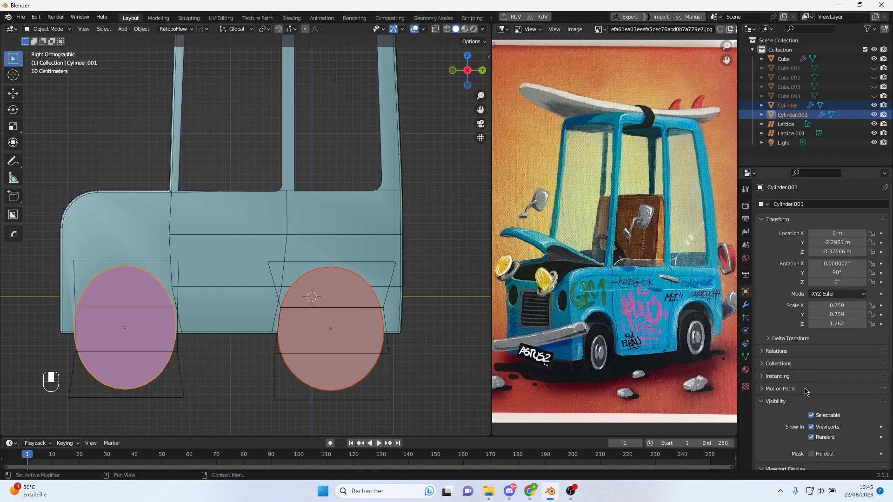
{"action": "scroll", "coordinate": [801, 386], "scroll_direction": "down", "scroll_amount": 6}
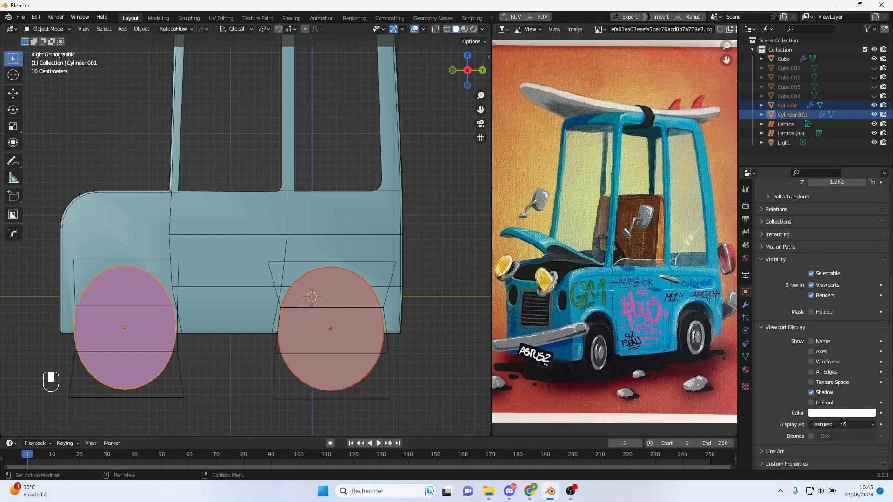
{"action": "left_click", "coordinate": [843, 424]}
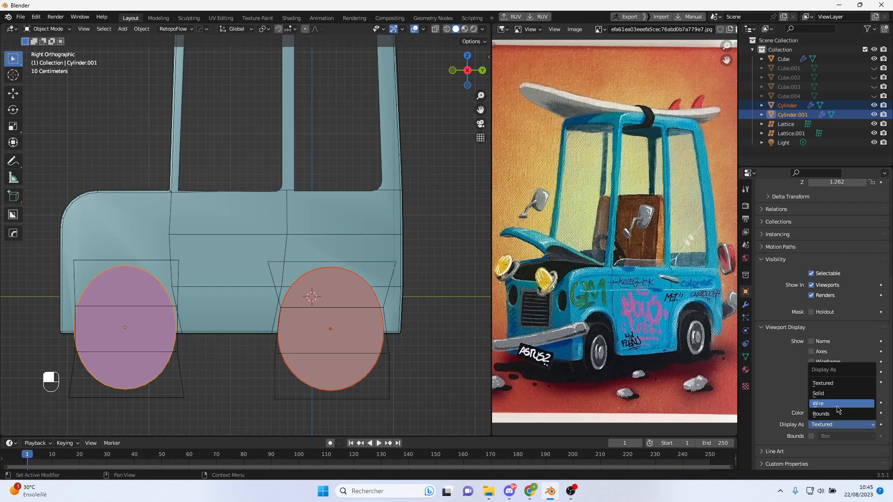
{"action": "left_click", "coordinate": [837, 404]}
{"action": "left_click", "coordinate": [350, 364]}
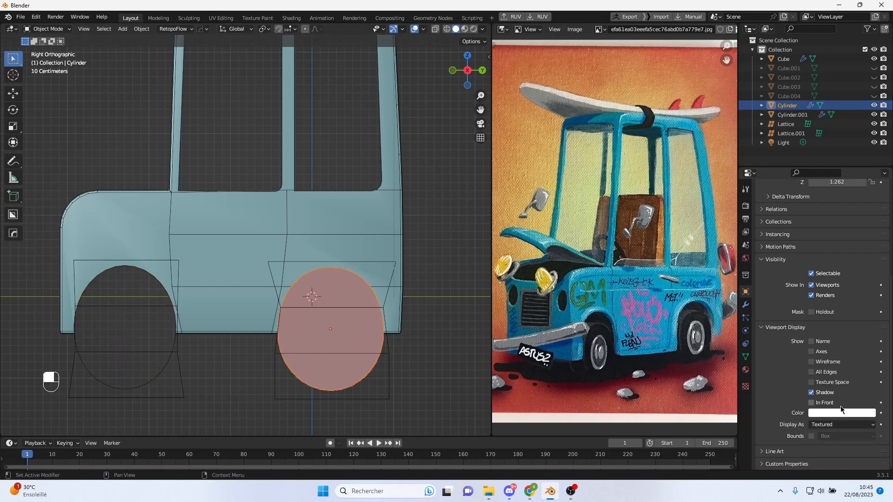
{"action": "left_click", "coordinate": [827, 423]}
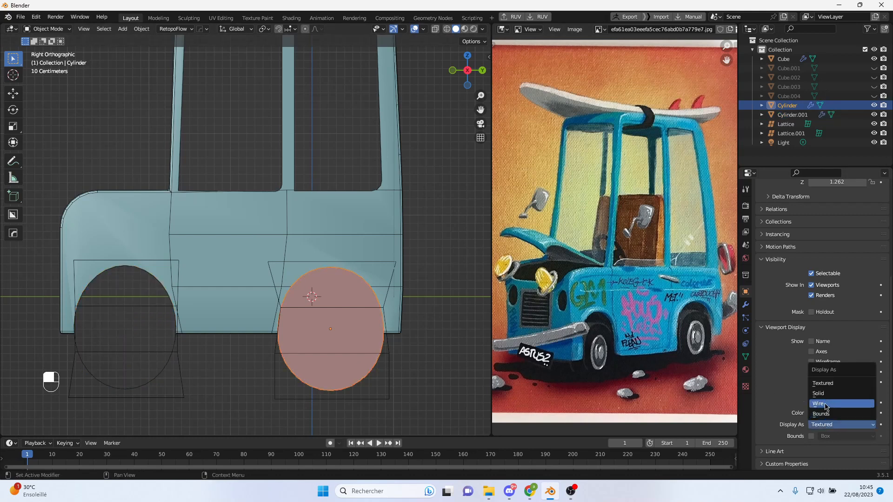
{"action": "left_click", "coordinate": [827, 403]}
- Collapse the car body's two wheel-arch Boolean modifiers and turn off the Bevel modifier's viewport display
{"action": "middle_click_drag", "start_coordinate": [341, 316], "coordinate": [352, 232]}
{"action": "left_click", "coordinate": [352, 232]}
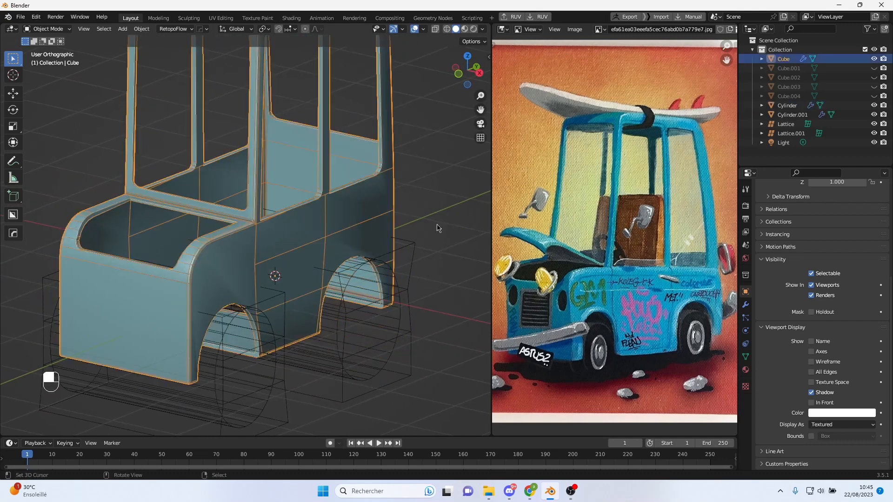
{"action": "left_click", "coordinate": [745, 317]}
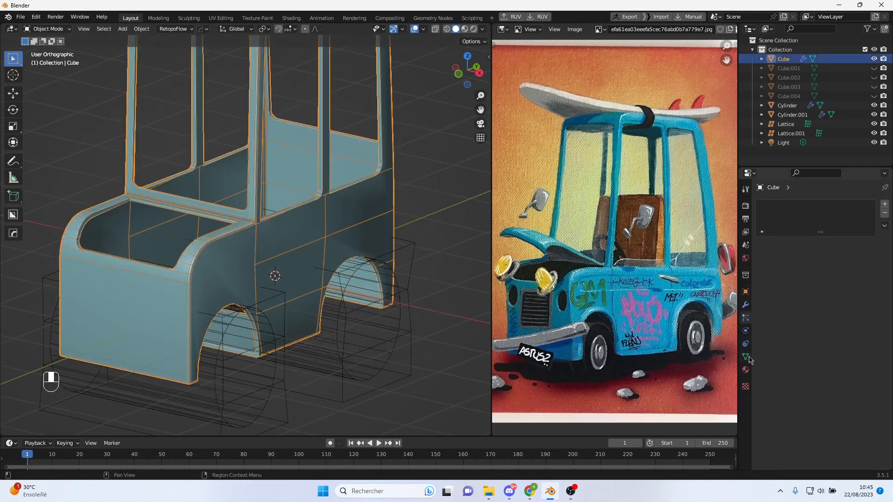
{"action": "left_click", "coordinate": [745, 304]}
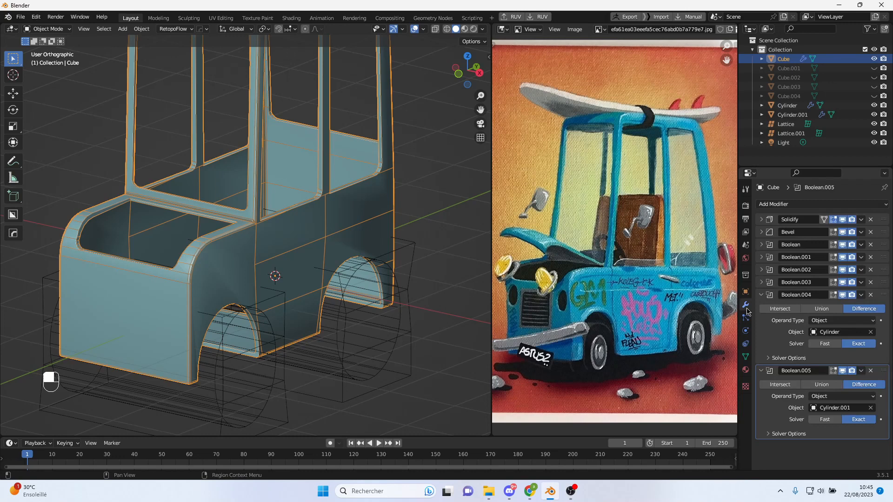
{"action": "left_click", "coordinate": [763, 299]}
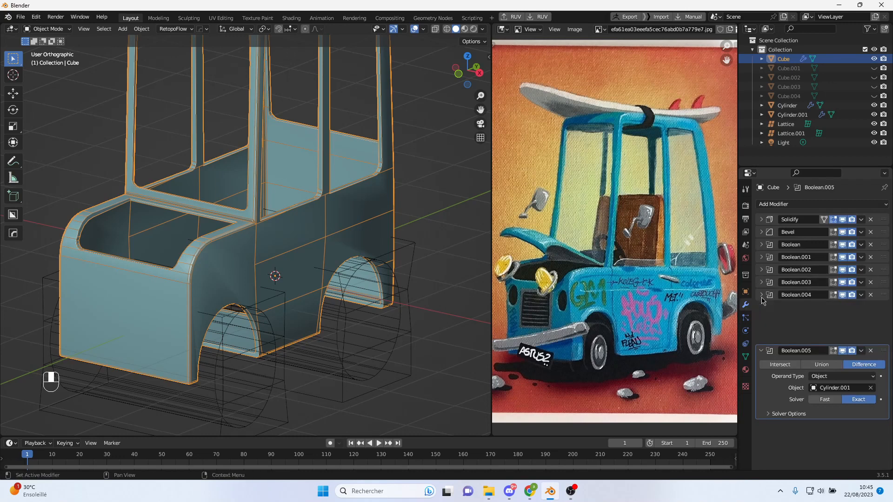
{"action": "left_click", "coordinate": [763, 308]}
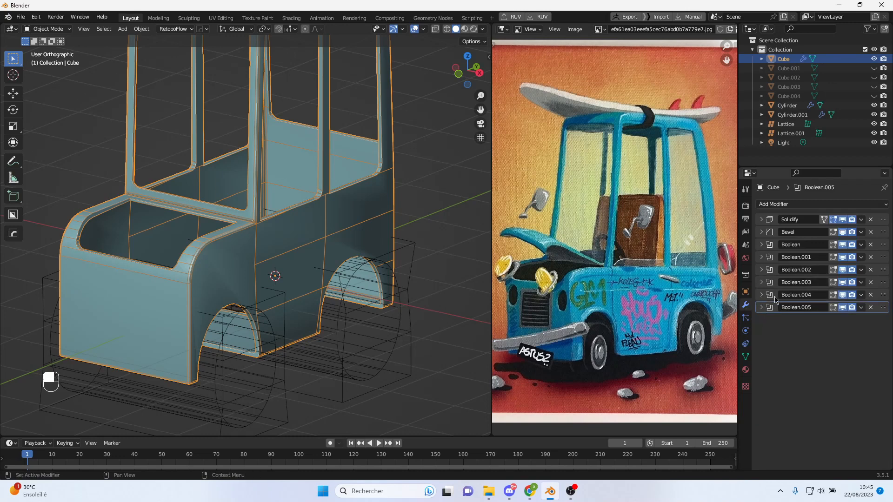
{"action": "left_click", "coordinate": [843, 232]}
{"action": "middle_click_drag", "start_coordinate": [368, 309], "coordinate": [420, 293]}
{"action": "right_click", "coordinate": [400, 298]}
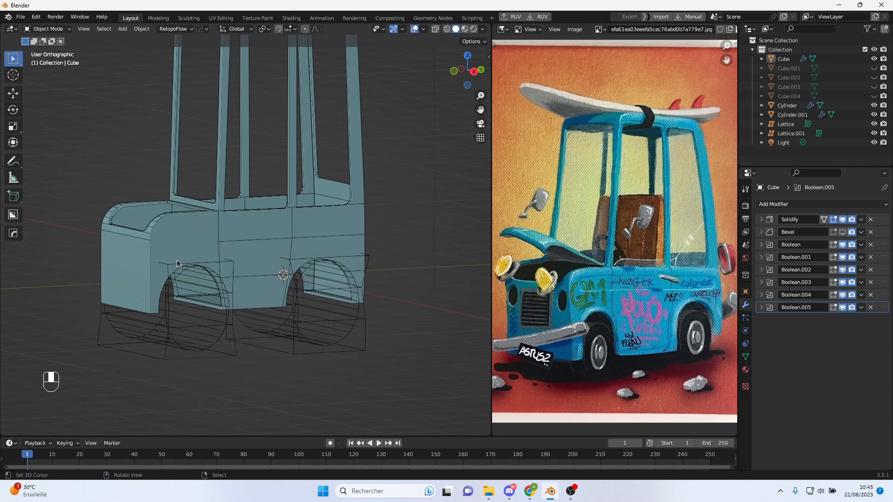
- Duplicate the rear wheel cylinder with its lattice and place the copy ahead of the car, about -4.37 m in Y and 0.93 m in Z
{"action": "middle_click_drag", "start_coordinate": [178, 264], "coordinate": [185, 263]}
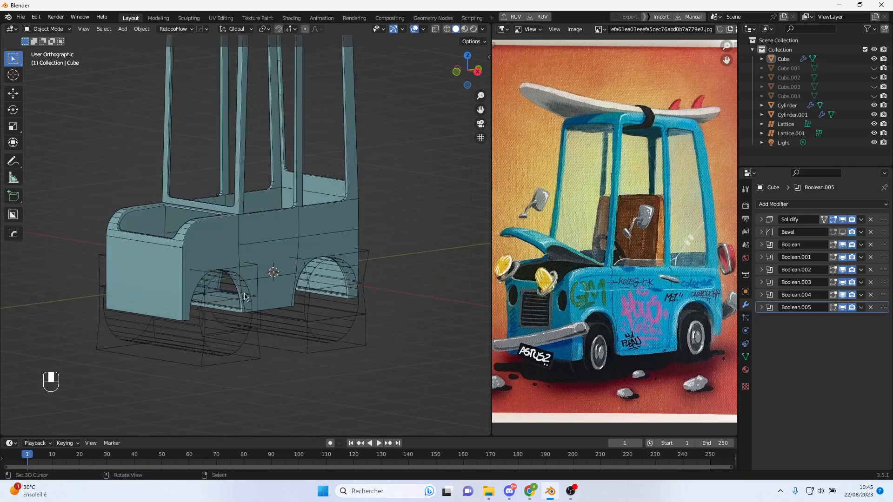
{"action": "middle_click_drag", "start_coordinate": [255, 297], "coordinate": [258, 302]}
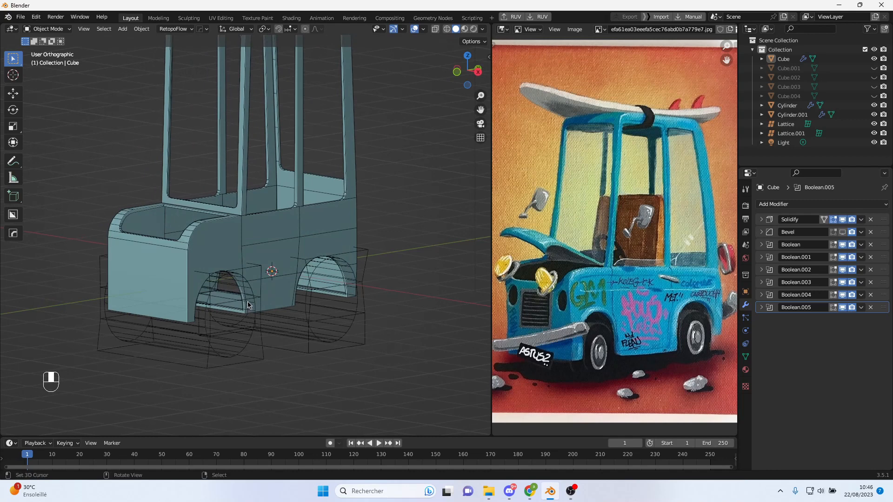
{"action": "left_click", "coordinate": [249, 298]}
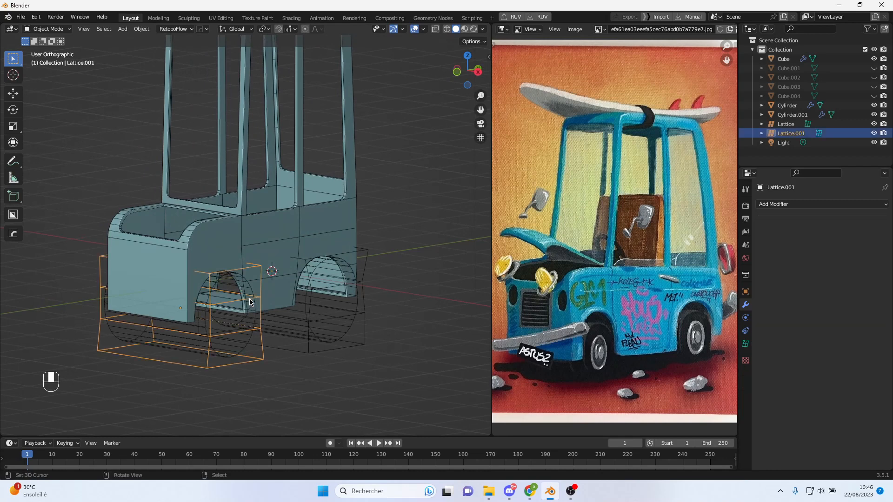
{"action": "left_click", "coordinate": [307, 286]}
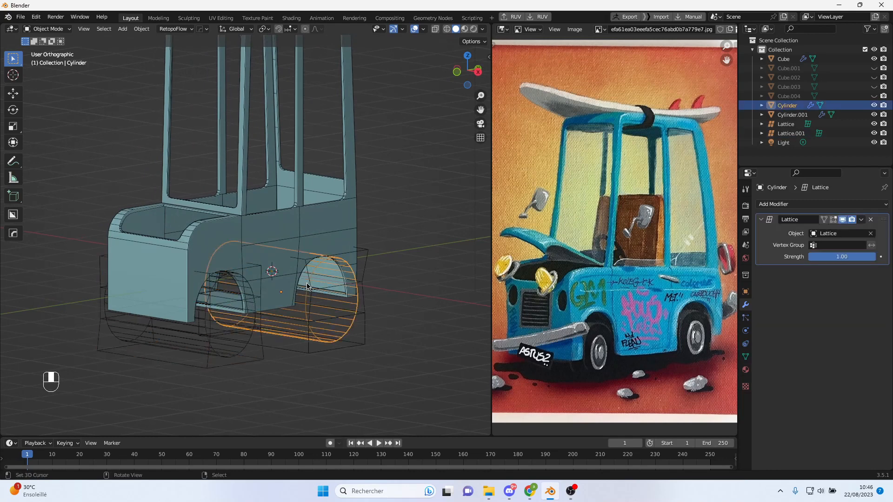
{"action": "middle_click_drag", "start_coordinate": [322, 227], "coordinate": [274, 219], "text": "alt"}
{"action": "left_click", "coordinate": [344, 266]}
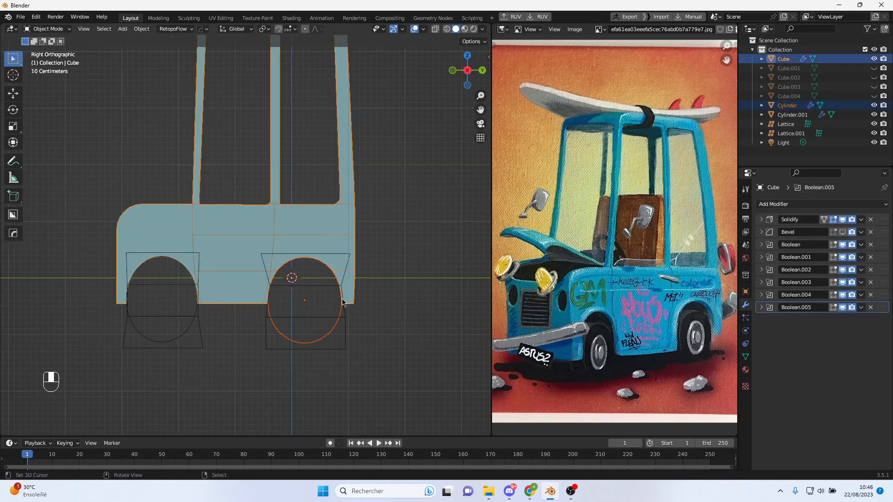
{"action": "left_click", "coordinate": [341, 336]}
{"action": "left_click", "coordinate": [345, 326], "text": "shift"}
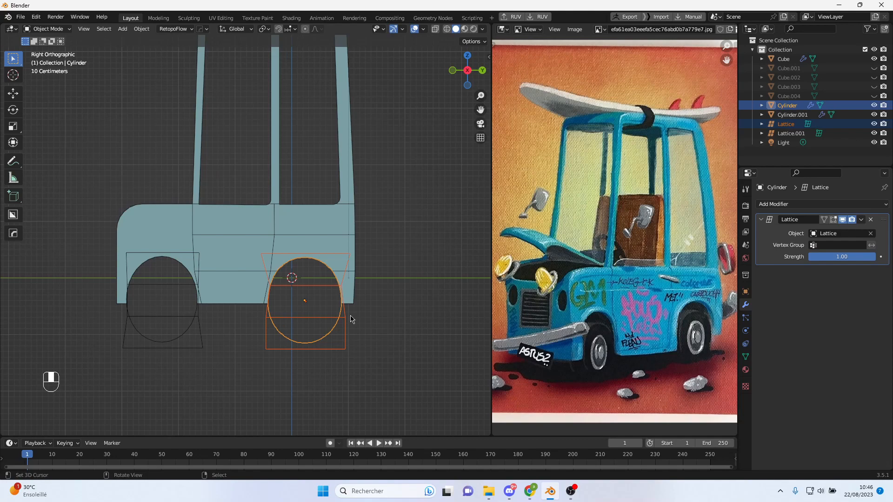
{"action": "key", "text": "shift+d"}
{"action": "left_click", "coordinate": [74, 275]}
- Rotate the duplicated cylinder and lattice -90° about Z and scale them to about 0.278
{"action": "middle_click_drag", "start_coordinate": [74, 274], "coordinate": [342, 291]}
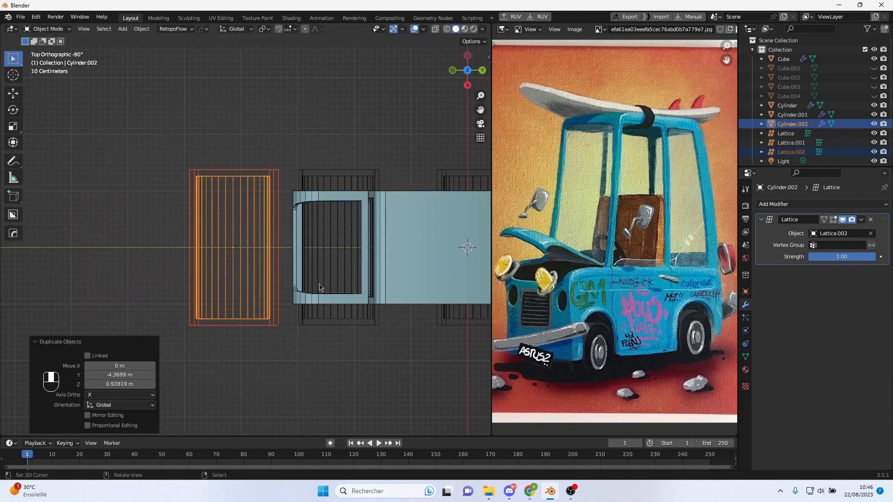
{"action": "key", "text": "r"}
{"action": "left_click", "coordinate": [236, 215]}
{"action": "middle_click_drag", "start_coordinate": [236, 215], "coordinate": [298, 245]}
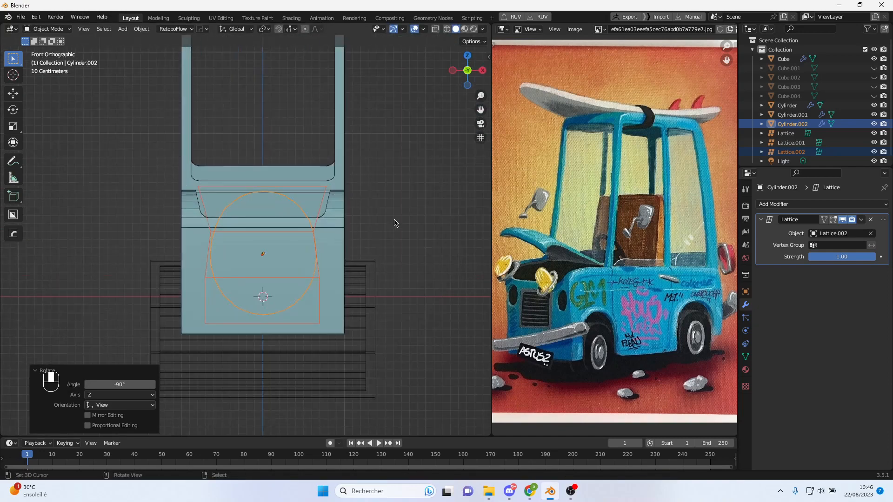
{"action": "key", "text": "s"}
{"action": "left_click", "coordinate": [304, 249]}
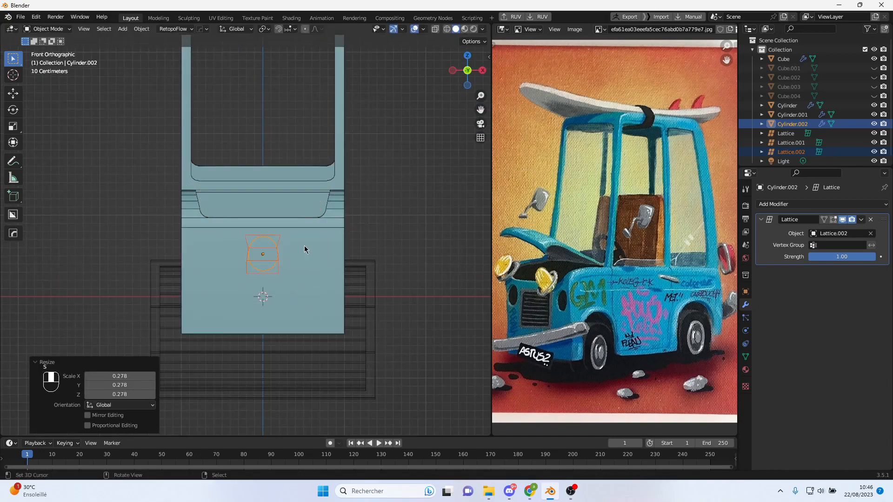
- Position the small cylinder and lattice as a headlight cutter in the front panel, moving them about 0.69 m in X and 0.98 m in Y
{"action": "scroll", "coordinate": [307, 246], "scroll_direction": "up", "scroll_amount": 4}
{"action": "key", "text": "g"}
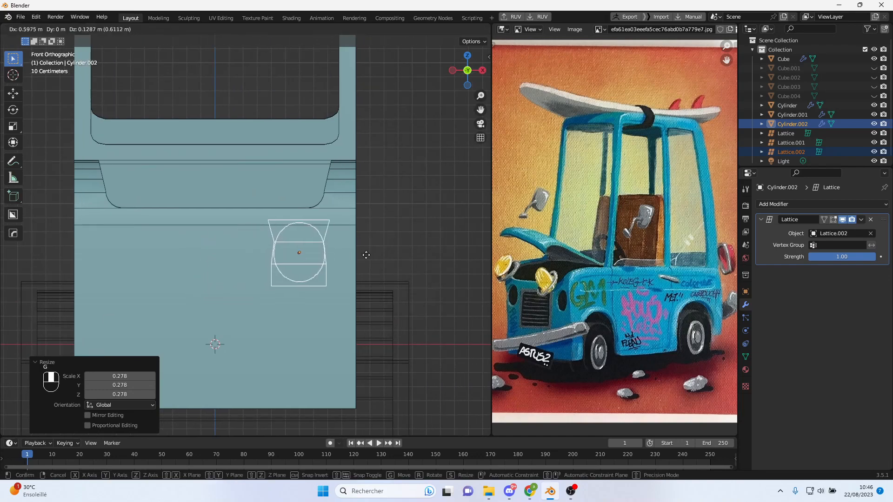
{"action": "left_click", "coordinate": [378, 273]}
{"action": "middle_click_drag", "start_coordinate": [379, 275], "coordinate": [285, 274]}
{"action": "key", "text": "g"}
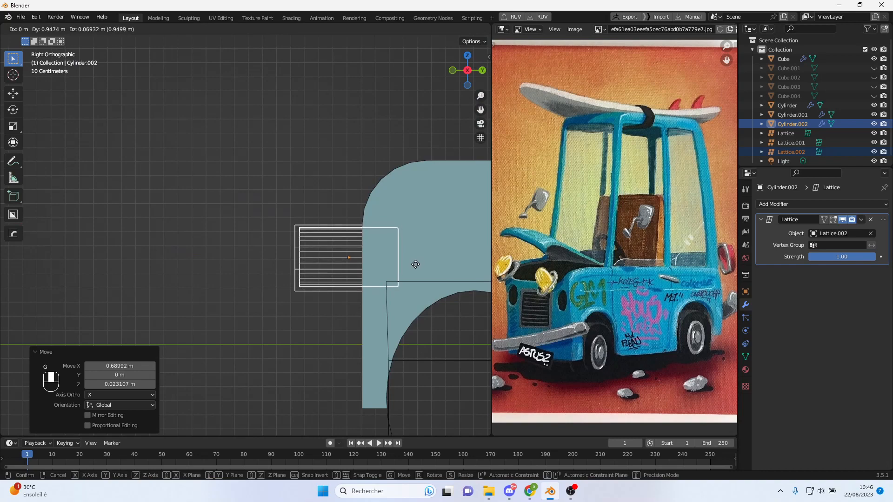
{"action": "left_click", "coordinate": [418, 268]}
{"action": "middle_click_drag", "start_coordinate": [420, 270], "coordinate": [295, 267]}
{"action": "middle_click_drag", "start_coordinate": [355, 259], "coordinate": [320, 257], "text": "shift"}
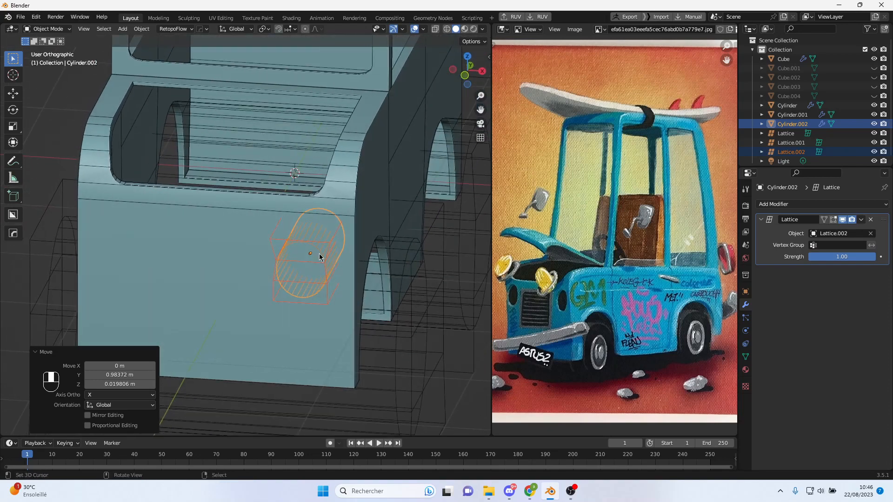
- Add a Boolean Difference modifier to the car body with the headlight cylinder as its object
{"action": "left_click", "coordinate": [335, 338]}
{"action": "left_click", "coordinate": [776, 204]}
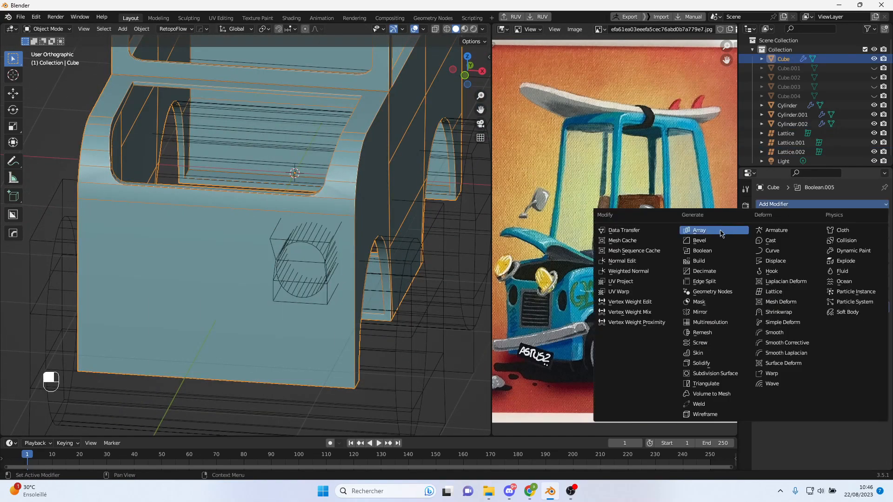
{"action": "left_click", "coordinate": [718, 251]}
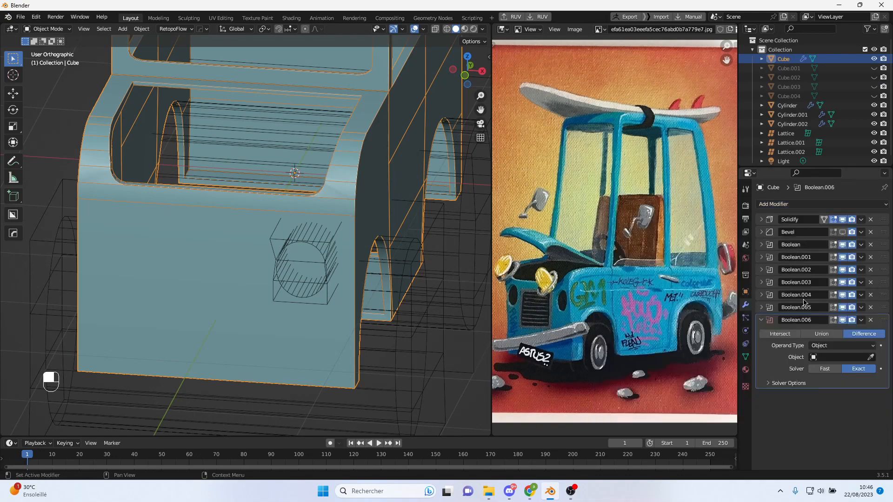
{"action": "left_click", "coordinate": [870, 357]}
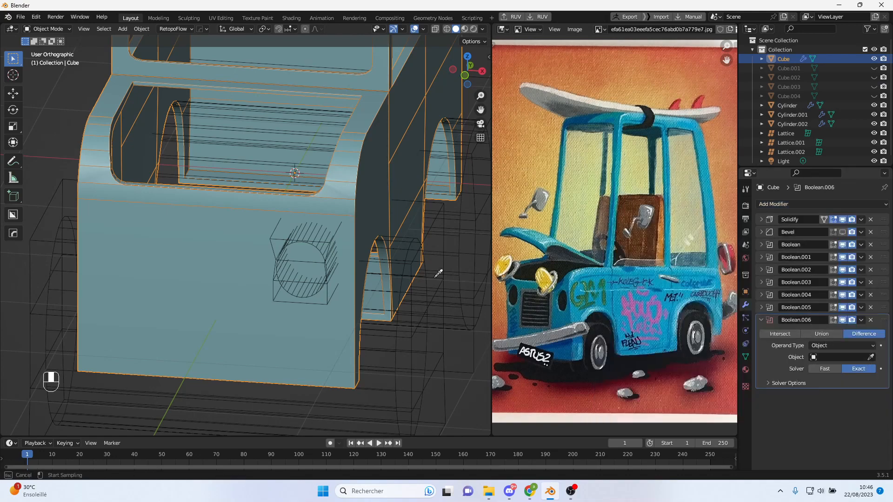
{"action": "left_click", "coordinate": [319, 250]}
{"action": "middle_click_drag", "start_coordinate": [334, 270], "coordinate": [402, 263]}
{"action": "left_click", "coordinate": [352, 217]}
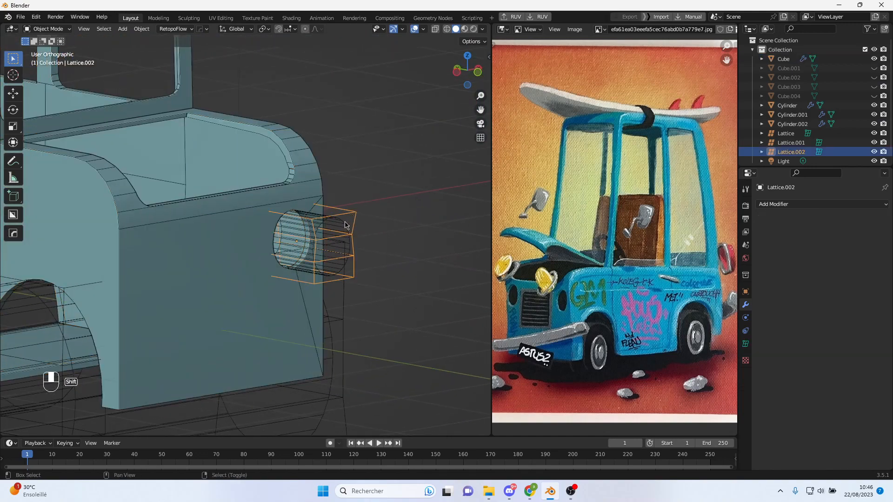
{"action": "left_click", "coordinate": [345, 228], "text": "shift"}
{"action": "middle_click_drag", "start_coordinate": [345, 228], "coordinate": [286, 296]}
{"action": "left_click", "coordinate": [245, 259]}
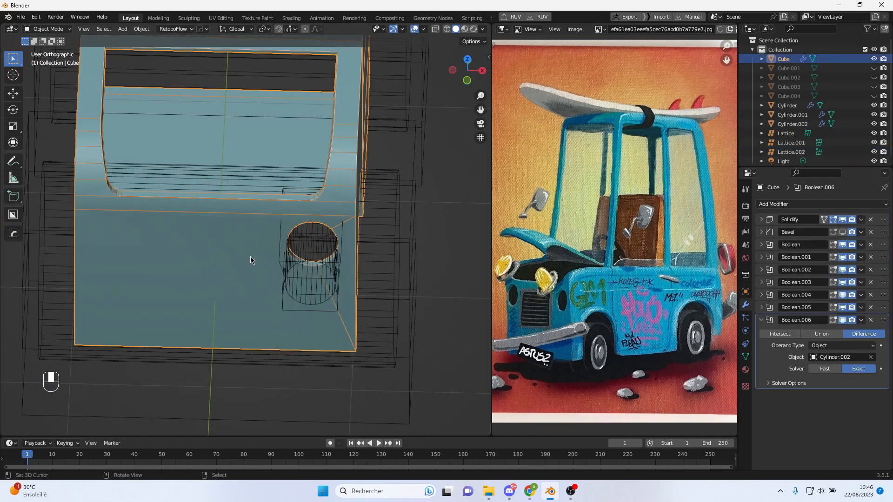
{"action": "key", "text": "alt+x"}
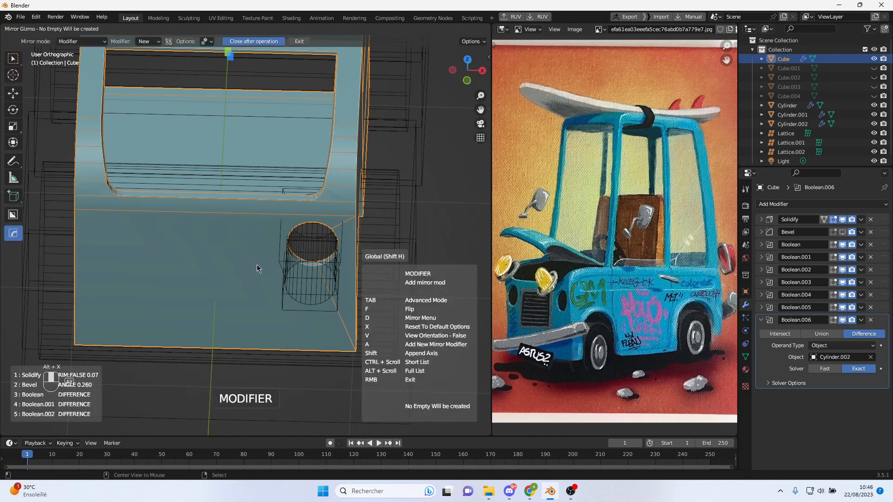
{"action": "key", "text": "Tab"}
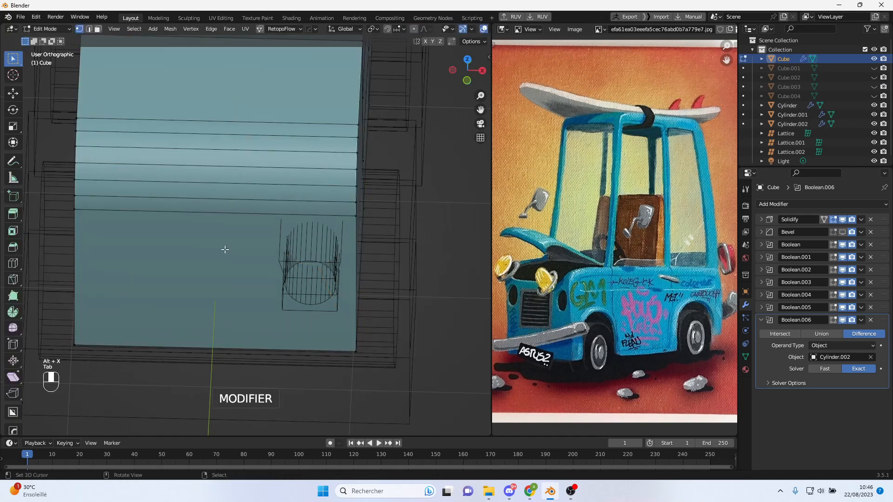
{"action": "key", "text": "Tab"}
- Duplicate the headlight cylinder with its lattice and move the copy about -1.4 m in X to the opposite side of the front panel
{"action": "left_click", "coordinate": [335, 266]}
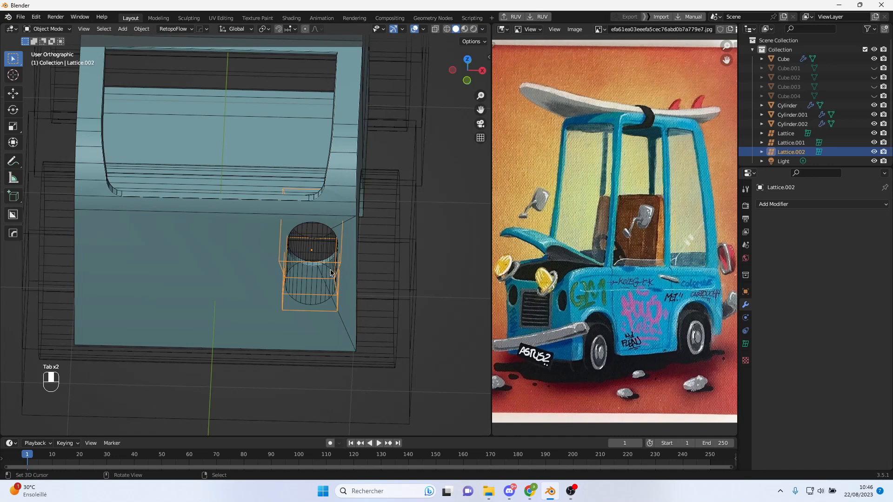
{"action": "left_click", "coordinate": [333, 272], "text": "shift"}
{"action": "key", "text": "KP_7"}
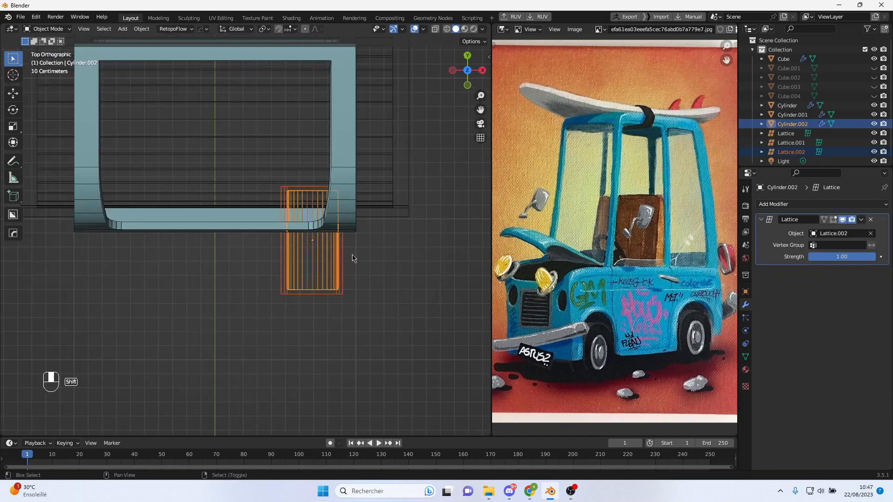
{"action": "key", "text": "shift+d"}
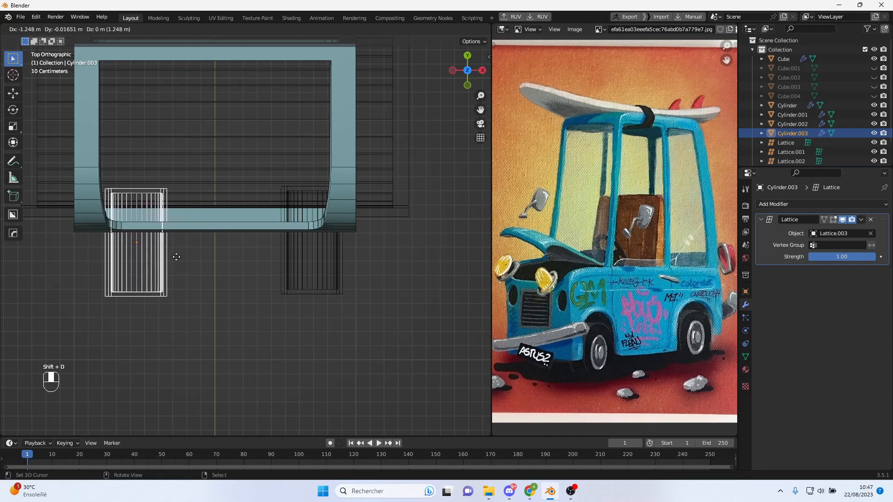
{"action": "left_click", "coordinate": [176, 257]}
{"action": "key", "text": "KP_1"}
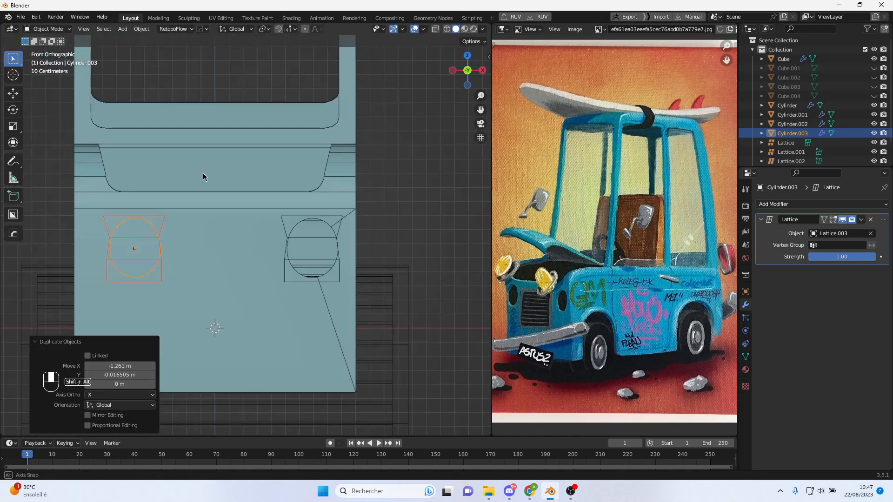
{"action": "key", "text": "g"}
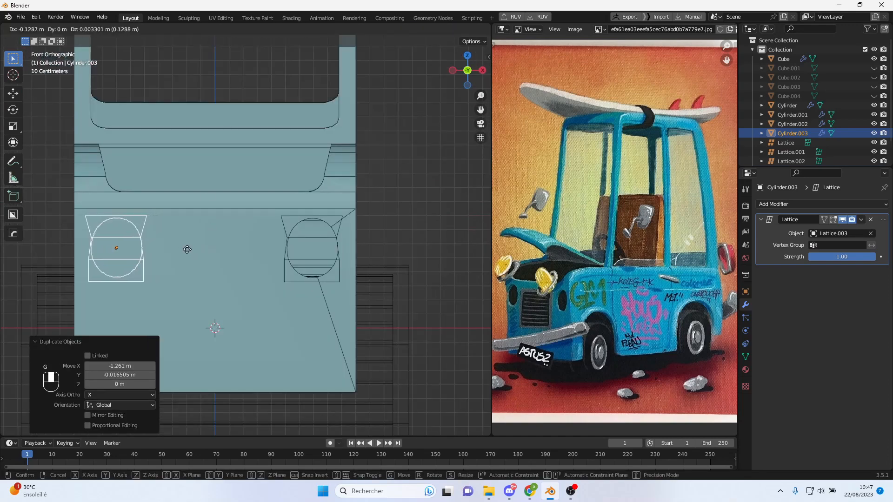
{"action": "left_click", "coordinate": [185, 250]}
- Add another Boolean Difference modifier to the car body using the second headlight cylinder
{"action": "middle_click_drag", "start_coordinate": [185, 251], "coordinate": [249, 322]}
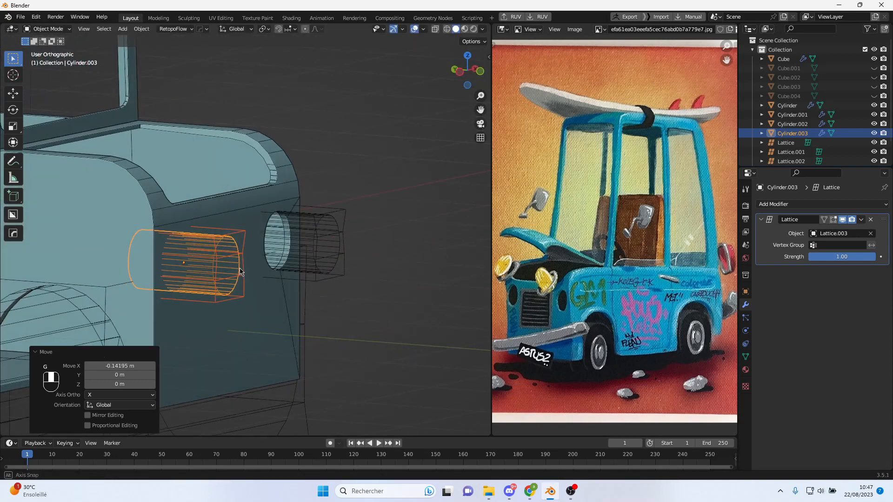
{"action": "left_click", "coordinate": [249, 322]}
{"action": "left_click", "coordinate": [790, 205]}
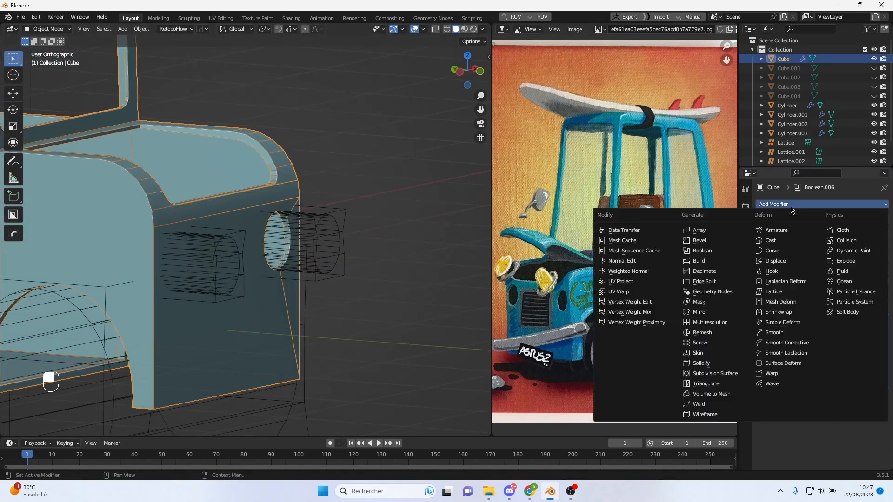
{"action": "left_click", "coordinate": [719, 251]}
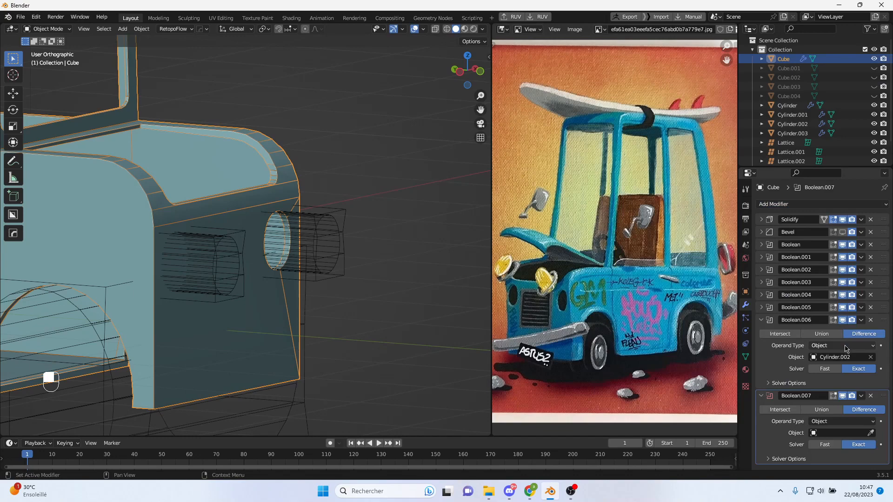
{"action": "left_click", "coordinate": [870, 434]}
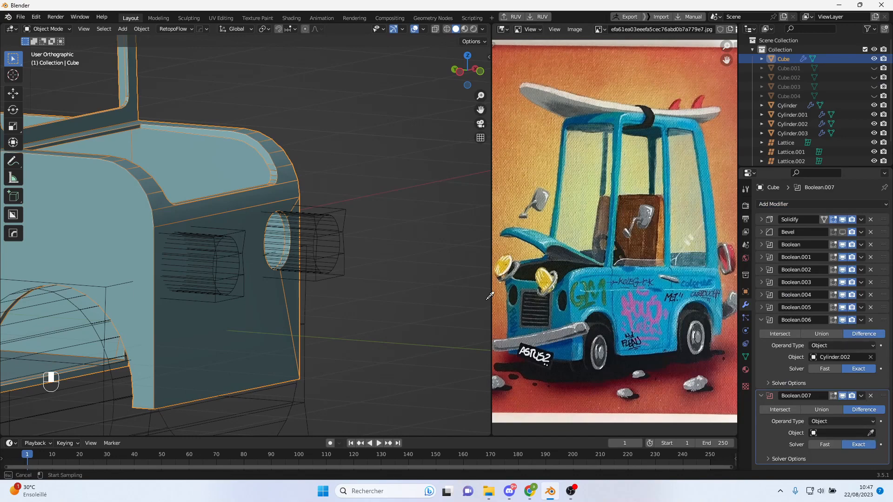
{"action": "left_click", "coordinate": [230, 241]}
{"action": "middle_click_drag", "start_coordinate": [233, 242], "coordinate": [141, 250]}
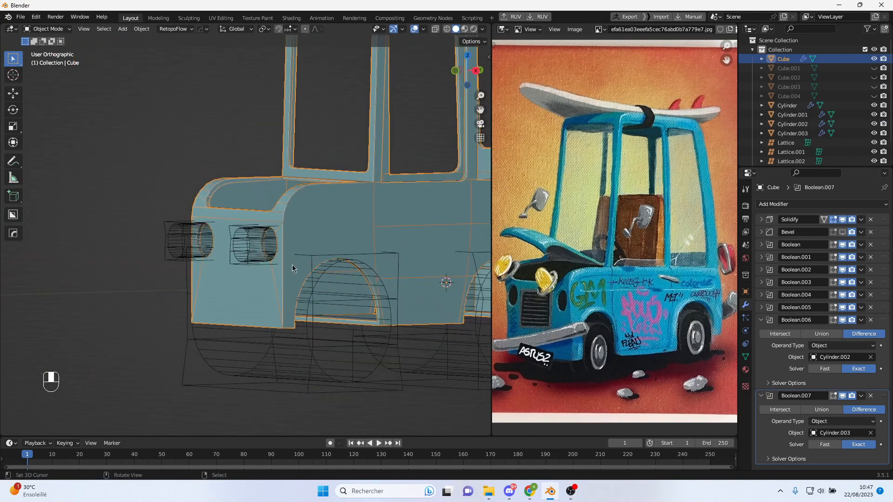
- Duplicate the headlight cylinder with its lattice and move the copy about 3.83 m in Y and 0.22 m in Z to the rear
{"action": "mouse_move", "coordinate": [292, 264]}
{"action": "middle_mouse_down"}
{"action": "mouse_move", "coordinate": [299, 272]}
{"action": "mouse_move", "coordinate": [286, 264]}
{"action": "middle_mouse_up"}
{"action": "scroll", "coordinate": [300, 272], "scroll_direction": "down", "scroll_amount": 1}
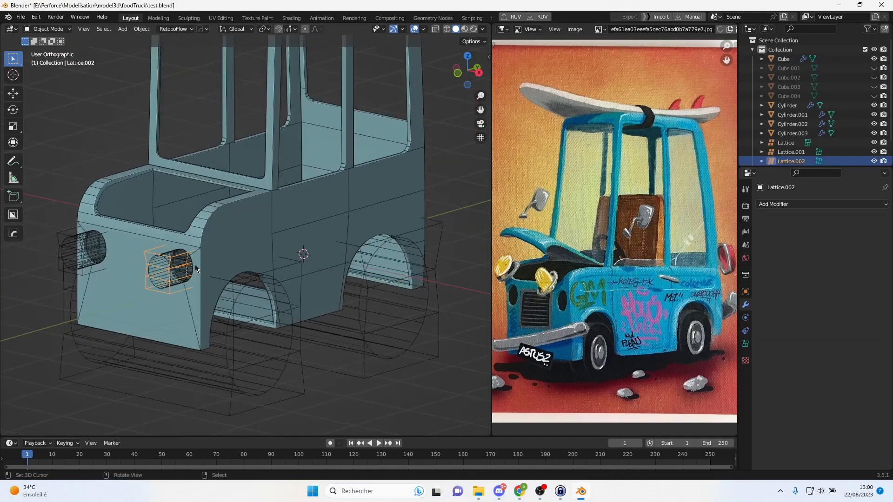
{"action": "scroll", "coordinate": [155, 272], "scroll_direction": "up", "scroll_amount": 2}
{"action": "middle_click_drag", "start_coordinate": [191, 263], "coordinate": [263, 216]}
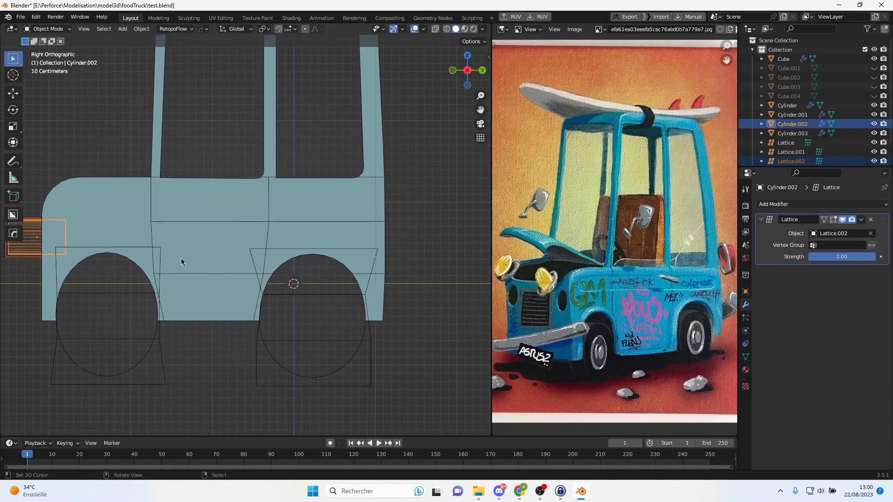
{"action": "key", "text": "shift+d"}
{"action": "left_click", "coordinate": [464, 236]}
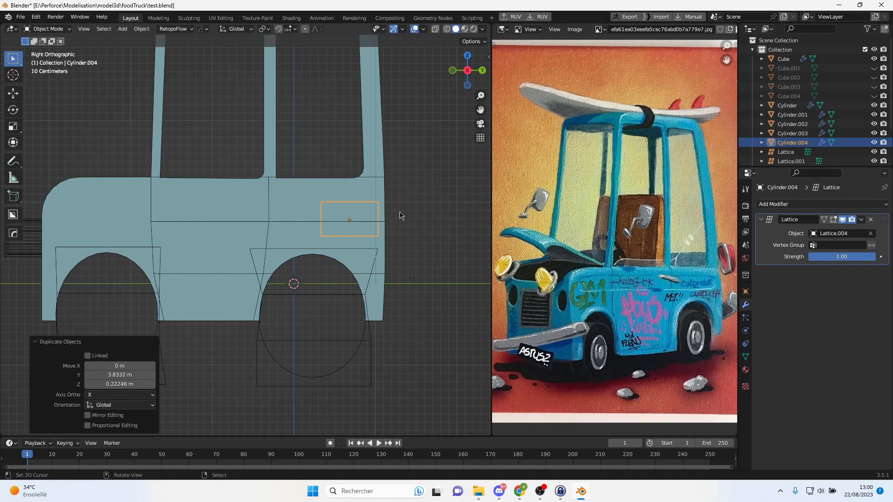
- Rotate the duplicated cylinder and lattice 180° in the side view so the cutter faces backwards
{"action": "scroll", "coordinate": [322, 192], "scroll_direction": "down", "scroll_amount": 2}
{"action": "key", "text": "r"}
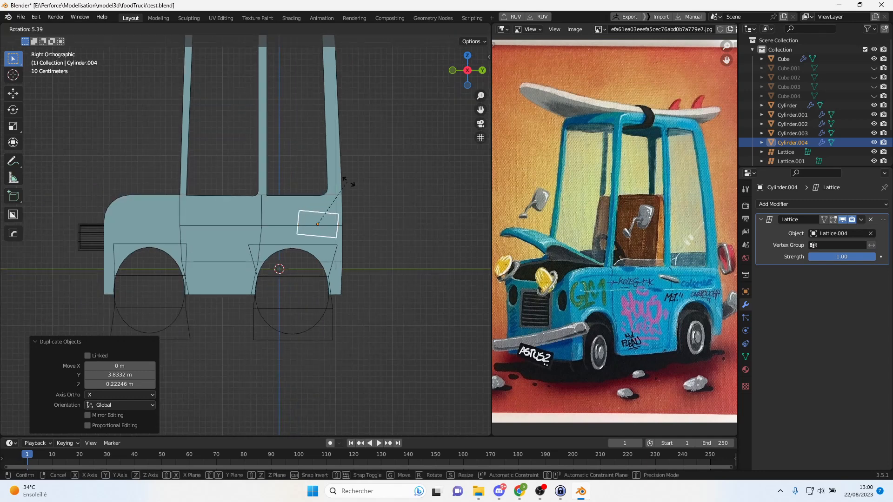
{"action": "left_click", "coordinate": [313, 230]}
{"action": "mouse_move", "coordinate": [315, 235]}
{"action": "middle_mouse_down"}
{"action": "mouse_move", "coordinate": [275, 259]}
{"action": "mouse_move", "coordinate": [319, 233]}
{"action": "middle_mouse_up"}
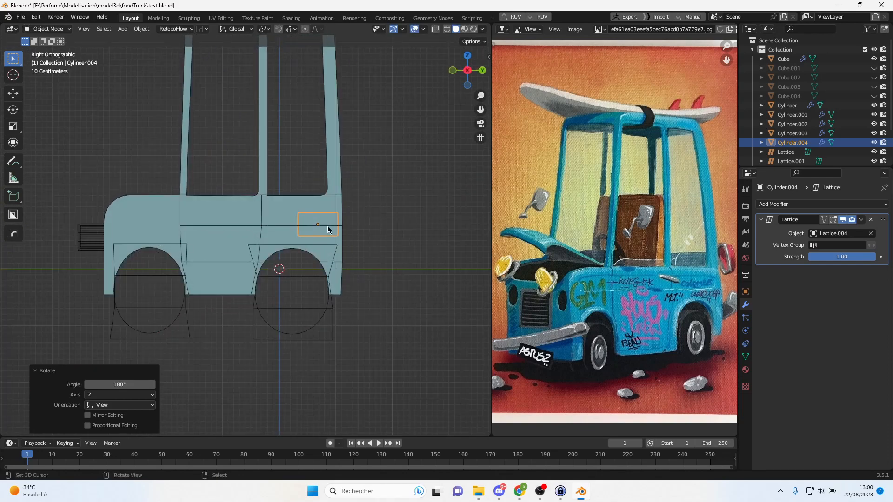
- Position the rear light cutter in the back panel, moving it about 0.44 m in Y and 0.05 m in X and adjusting its height
{"action": "key", "text": "g"}
{"action": "left_click", "coordinate": [359, 247]}
{"action": "middle_click_drag", "start_coordinate": [358, 247], "coordinate": [297, 273]}
{"action": "scroll", "coordinate": [298, 271], "scroll_direction": "up", "scroll_amount": 5}
{"action": "middle_click_drag", "start_coordinate": [363, 280], "coordinate": [336, 258]}
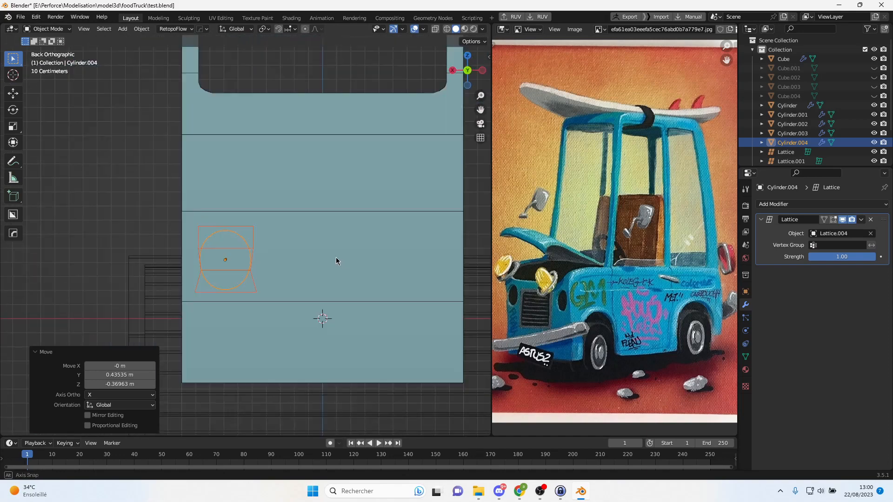
{"action": "mouse_move", "coordinate": [275, 248]}
{"action": "middle_mouse_down"}
{"action": "mouse_move", "coordinate": [363, 247]}
{"action": "mouse_move", "coordinate": [282, 247]}
{"action": "middle_mouse_up"}
{"action": "key", "text": "g"}
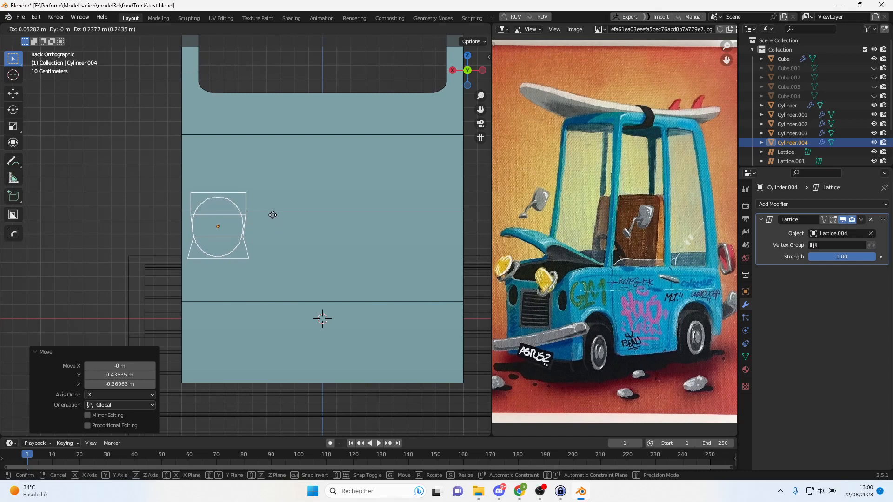
{"action": "left_click", "coordinate": [273, 209]}
- Duplicate the rear light cylinder with its lattice and place the copy at the opposite side of the back panel
{"action": "scroll", "coordinate": [284, 235], "scroll_direction": "down", "scroll_amount": 2}
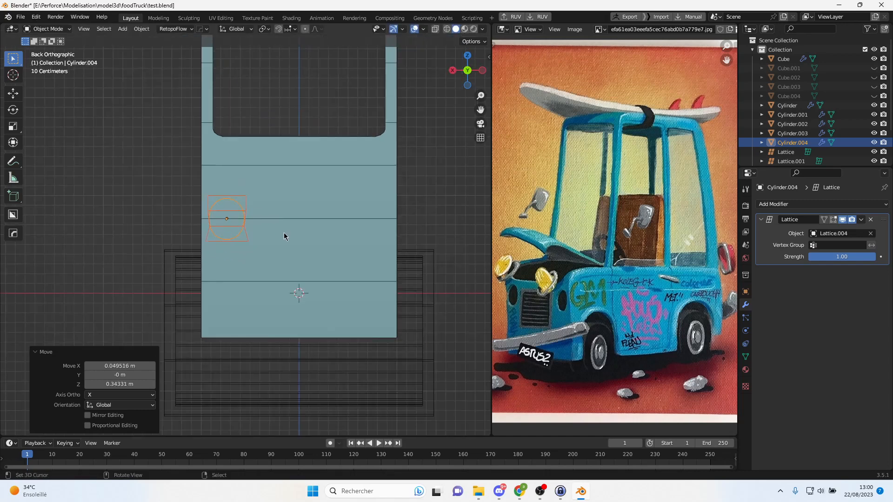
{"action": "key", "text": "shift+d"}
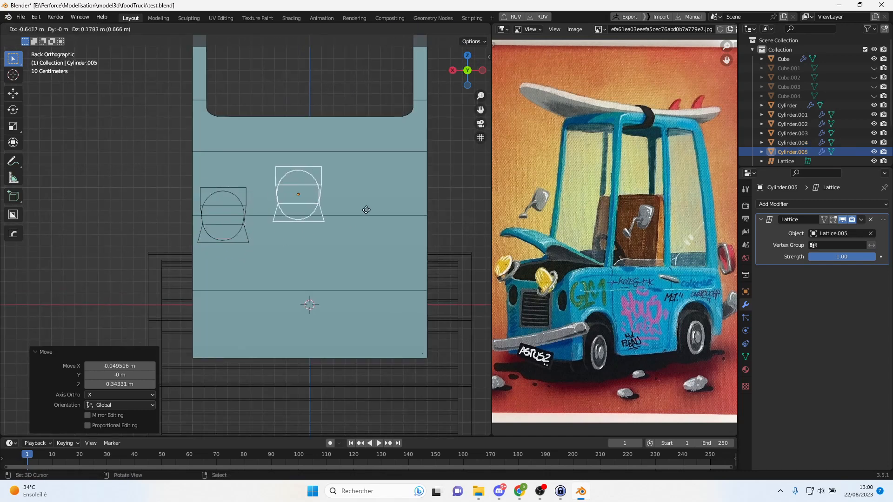
{"action": "left_click", "coordinate": [441, 230]}
- Add two more Boolean modifiers in Difference mode to the car body
{"action": "middle_click_drag", "start_coordinate": [278, 215], "coordinate": [374, 211]}
{"action": "left_click", "coordinate": [375, 211]}
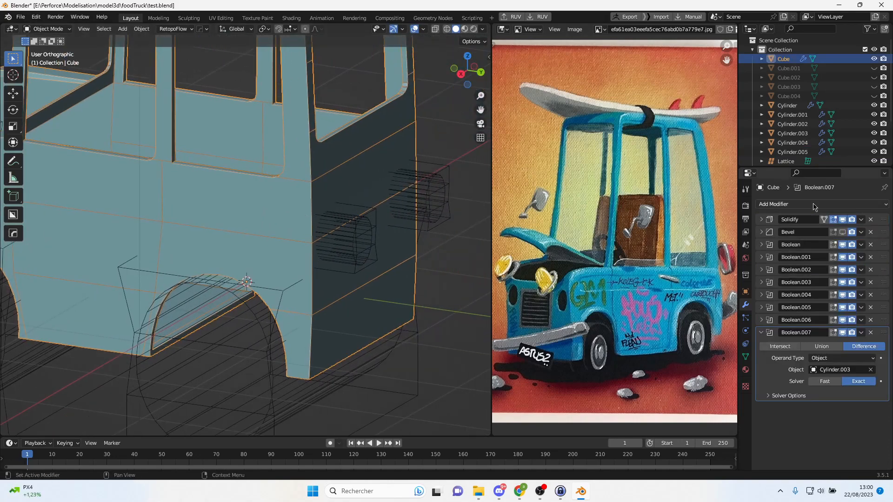
{"action": "left_click", "coordinate": [762, 333]}
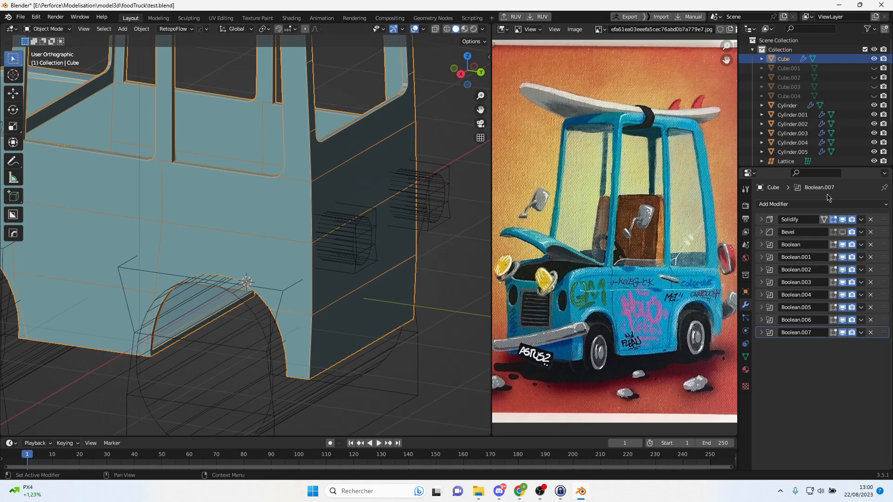
{"action": "left_click", "coordinate": [823, 205]}
{"action": "left_click", "coordinate": [728, 250]}
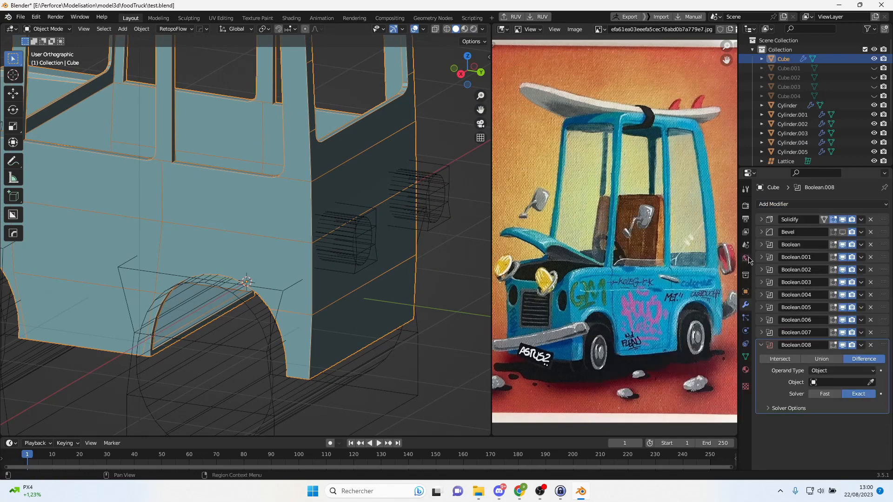
{"action": "left_click", "coordinate": [797, 207]}
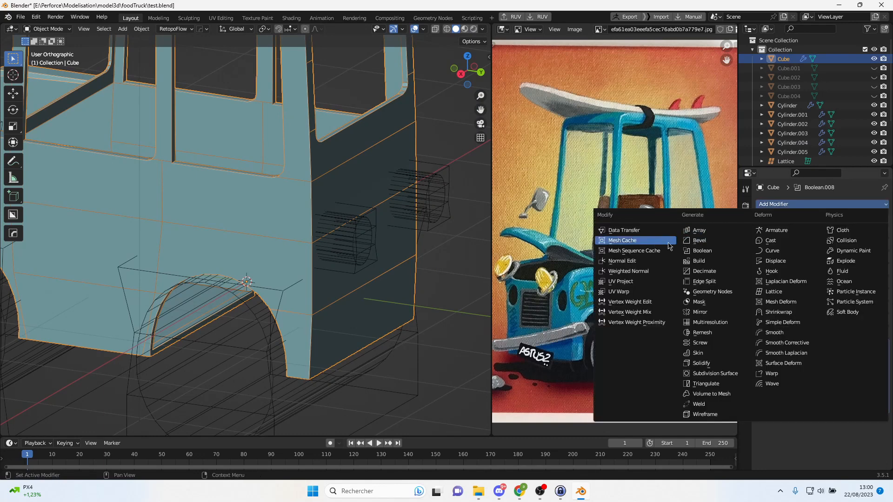
{"action": "left_click", "coordinate": [718, 251]}
{"action": "scroll", "coordinate": [854, 375], "scroll_direction": "down", "scroll_amount": 1}
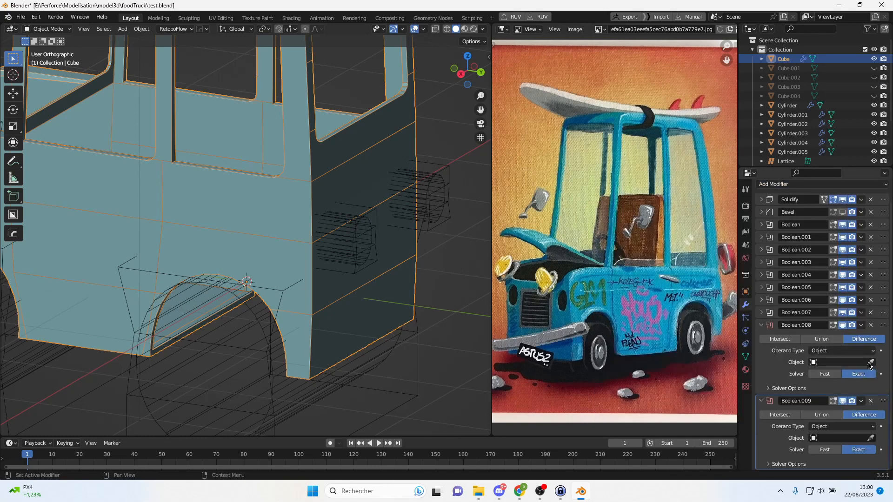
- Assign Cylinder.005 and Cylinder.004 as the objects of the two new Boolean modifiers to cut the rear light holes
{"action": "left_click", "coordinate": [871, 363]}
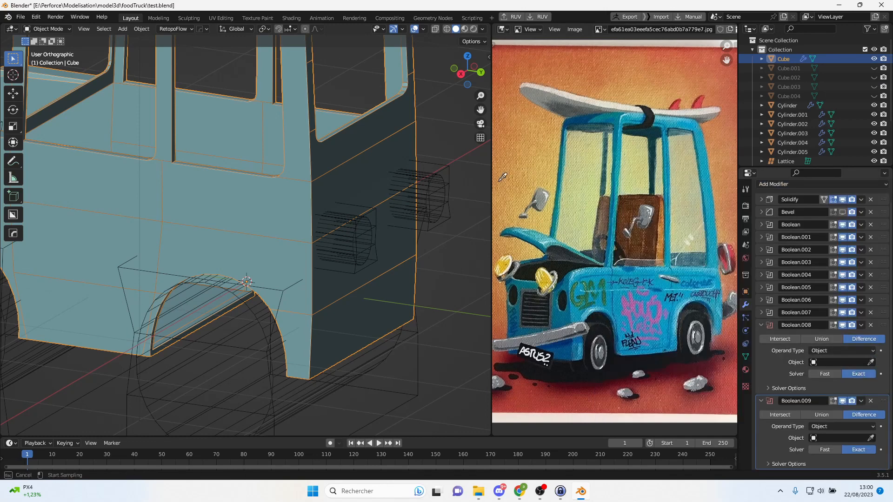
{"action": "left_click", "coordinate": [447, 173]}
{"action": "left_click", "coordinate": [872, 438]}
{"action": "left_click", "coordinate": [370, 226]}
{"action": "middle_click_drag", "start_coordinate": [370, 226], "coordinate": [331, 200]}
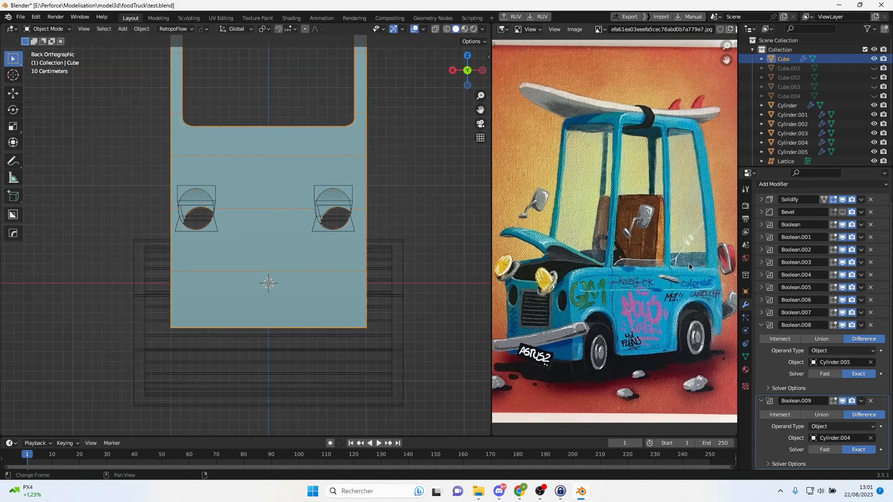
- Examine the tail light's shape in the reference painting and compare it with the rear holes
{"action": "scroll", "coordinate": [689, 264], "scroll_direction": "up", "scroll_amount": 2}
{"action": "middle_click_drag", "start_coordinate": [696, 260], "coordinate": [671, 230]}
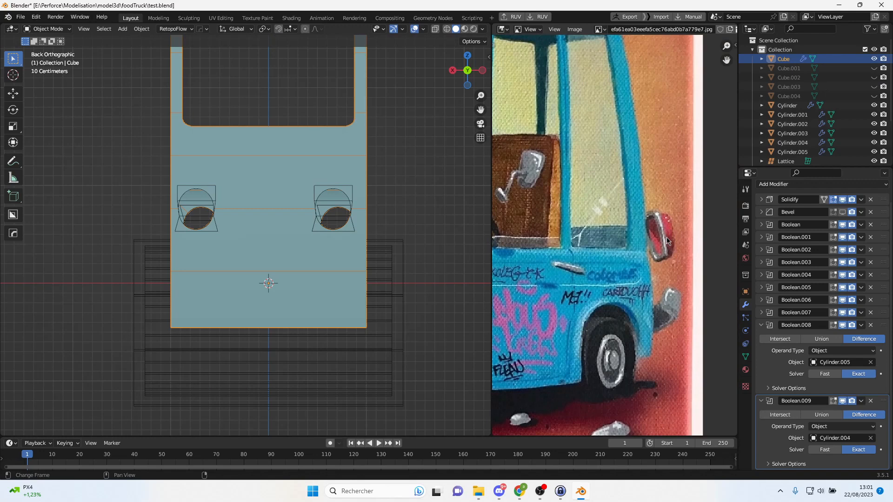
{"action": "scroll", "coordinate": [666, 239], "scroll_direction": "up", "scroll_amount": 1}
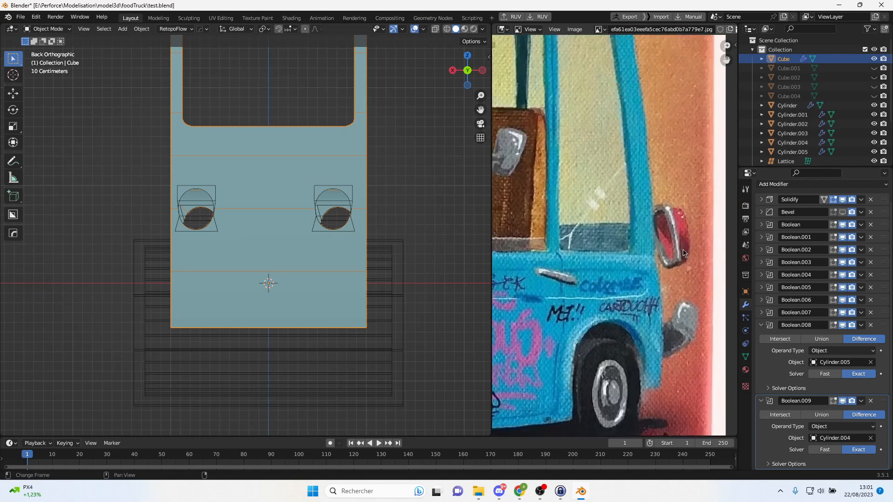
{"action": "scroll", "coordinate": [368, 215], "scroll_direction": "up", "scroll_amount": 1}
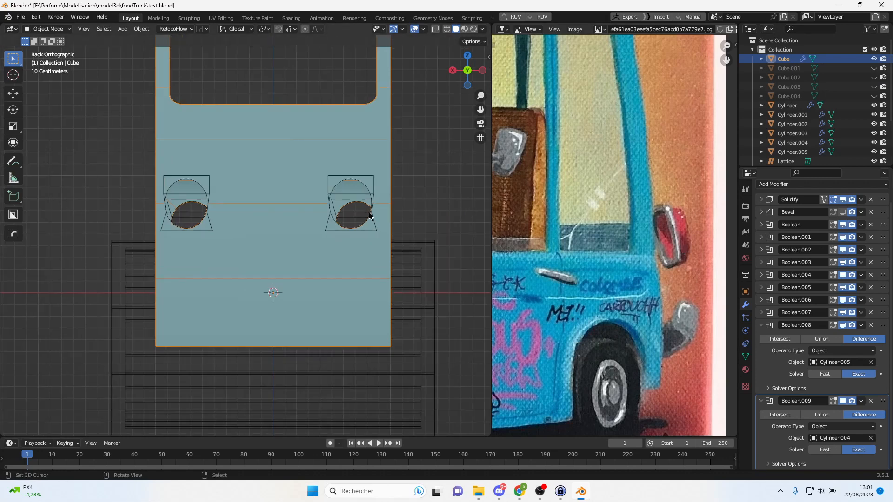
{"action": "middle_click_drag", "start_coordinate": [363, 201], "coordinate": [319, 215], "text": "shift"}
{"action": "scroll", "coordinate": [318, 215], "scroll_direction": "up", "scroll_amount": 1}
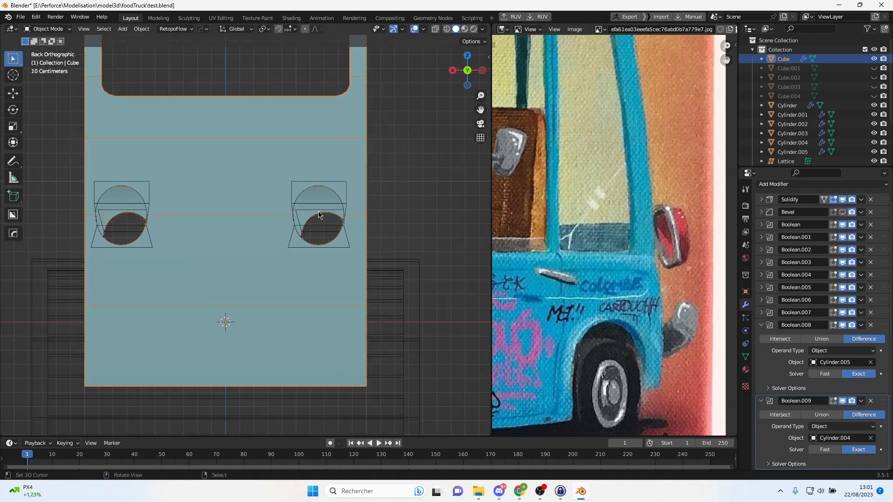
- Open the lattice of the second rear light cutter in Edit Mode, seen from the back
{"action": "left_click", "coordinate": [333, 181]}
{"action": "middle_click_drag", "start_coordinate": [342, 205], "coordinate": [436, 199], "text": "shift"}
{"action": "scroll", "coordinate": [303, 211], "scroll_direction": "up", "scroll_amount": 1}
{"action": "left_click", "coordinate": [300, 200]}
{"action": "left_click", "coordinate": [437, 200]}
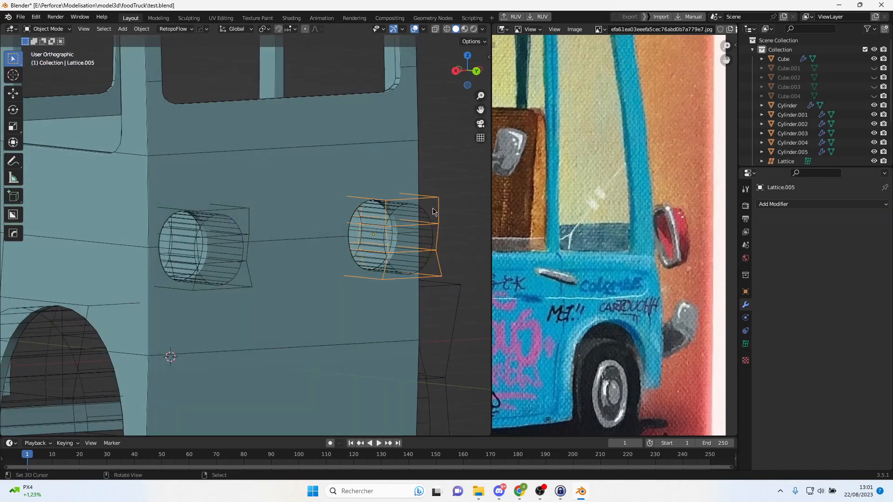
{"action": "key", "text": "Tab"}
{"action": "key", "text": "ctrl+KP_1"}
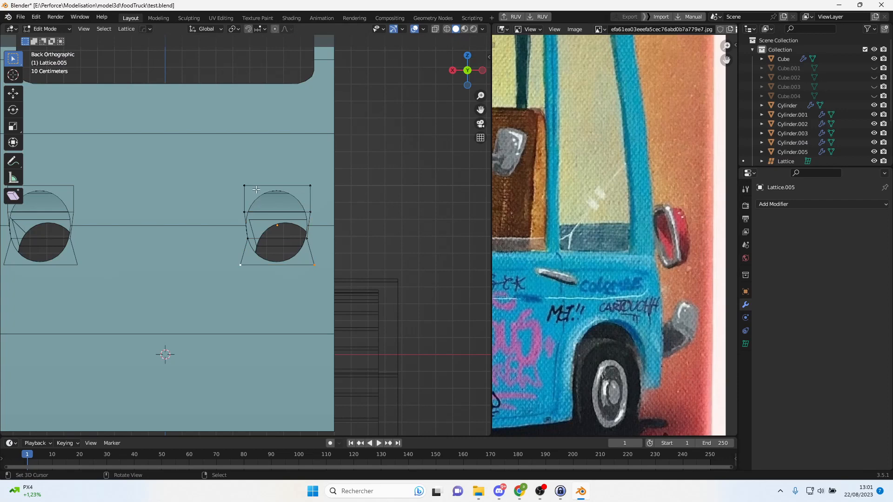
- Raise the lattice's top row of points about 0.05 m in Z and scale it to about 1.3 in X
{"action": "left_click_drag", "start_coordinate": [228, 170], "coordinate": [352, 207], "text": "shift"}
{"action": "key", "text": "b"}
{"action": "left_click_drag", "start_coordinate": [224, 174], "coordinate": [374, 205]}
{"action": "key", "text": "g"}
{"action": "key", "text": "z"}
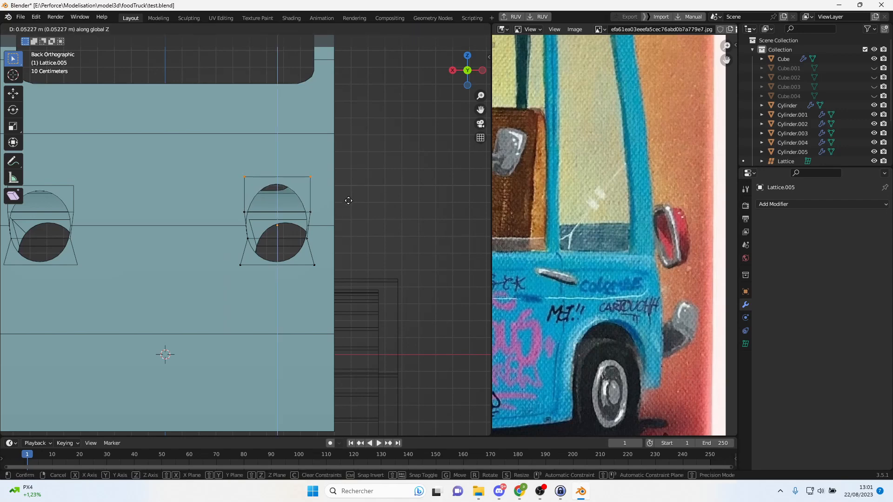
{"action": "left_click", "coordinate": [349, 201]}
{"action": "key", "text": "s"}
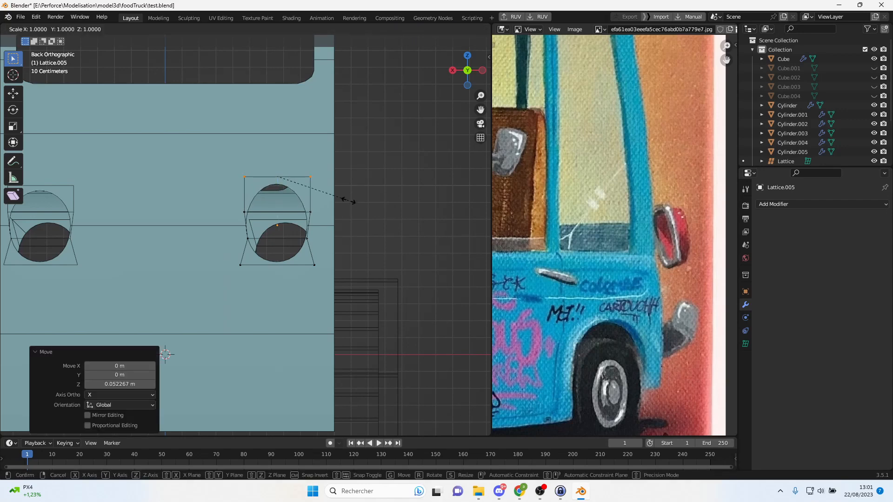
{"action": "key", "text": "x"}
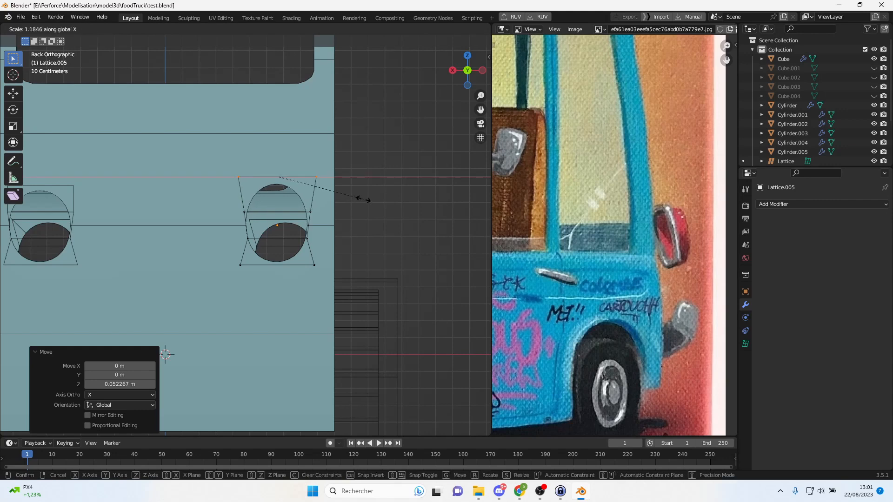
{"action": "left_click", "coordinate": [372, 199]}
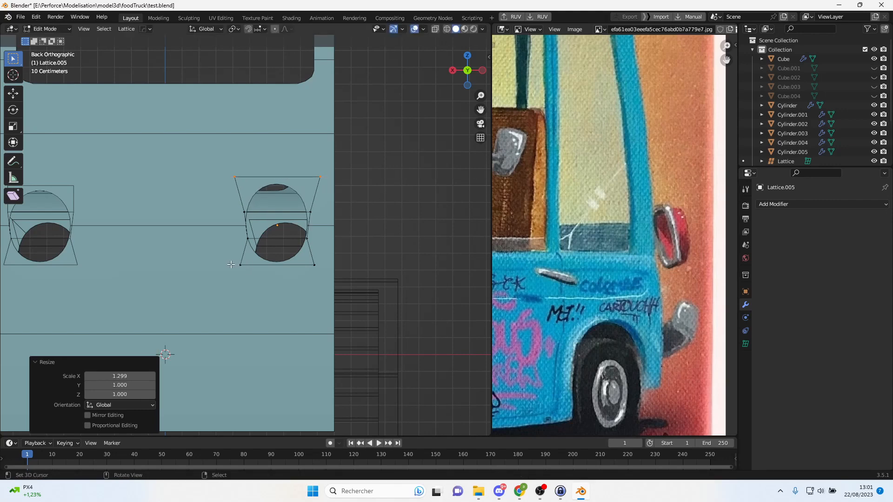
- Lower the lattice's bottom row of points about 0.025 m in Z and scale it to about 1.4 in X
{"action": "left_click", "coordinate": [314, 265]}
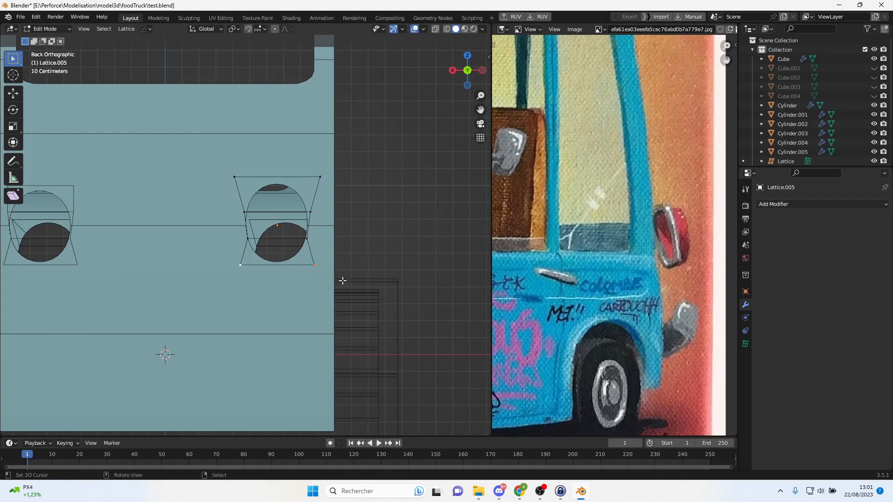
{"action": "key", "text": "g"}
{"action": "key", "text": "z"}
{"action": "left_click", "coordinate": [343, 285]}
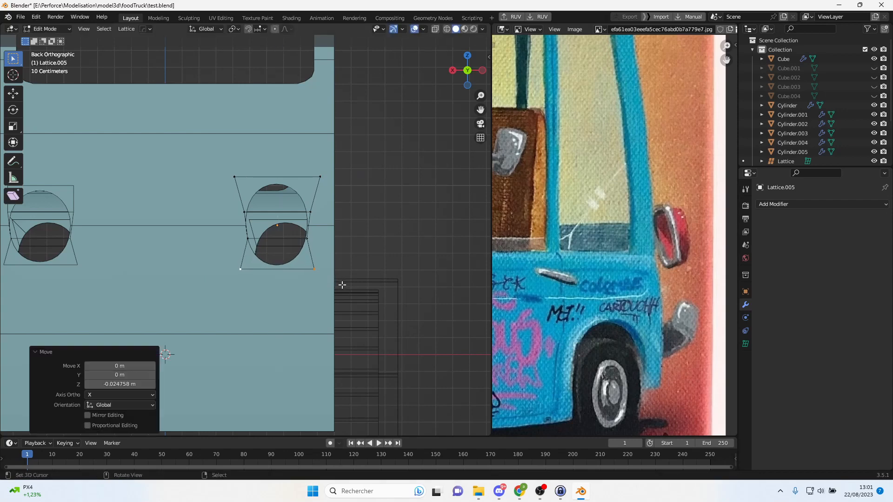
{"action": "key", "text": "s"}
{"action": "key", "text": "x"}
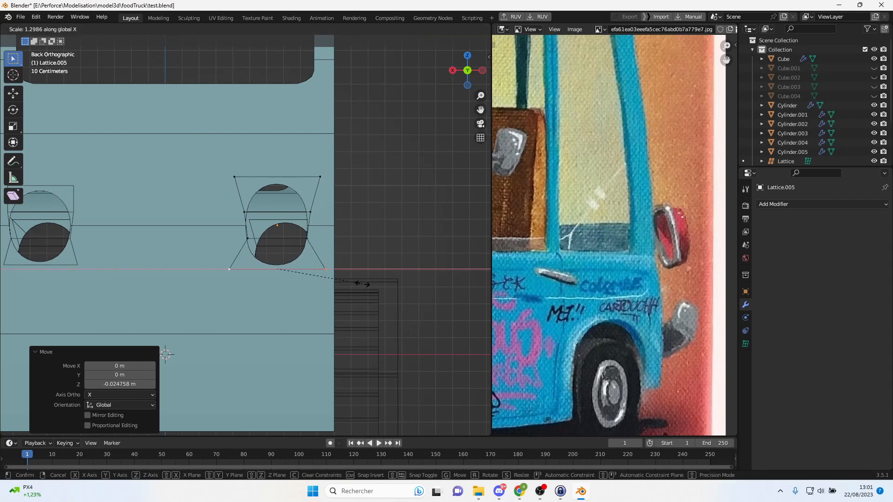
{"action": "left_click", "coordinate": [370, 284]}
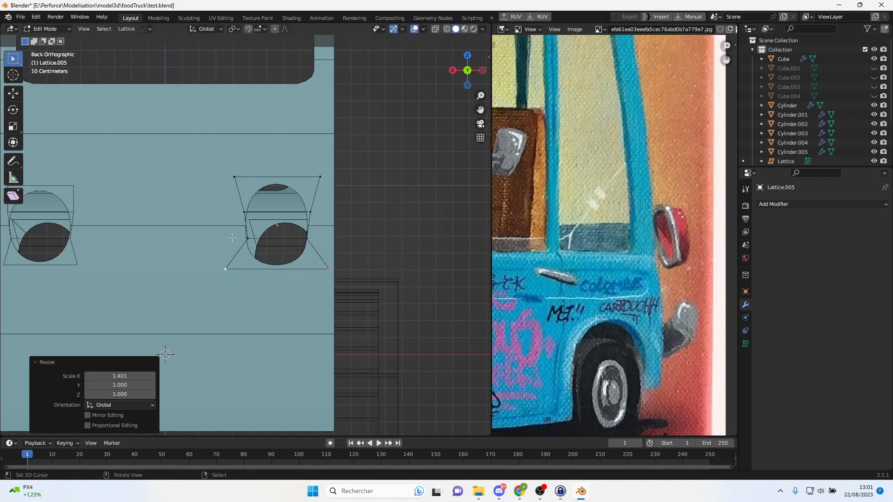
- Scale the lattice's lower middle row of points to about 0.87
{"action": "key", "text": "alt+a"}
{"action": "key", "text": "b"}
{"action": "left_click_drag", "start_coordinate": [226, 233], "coordinate": [328, 250]}
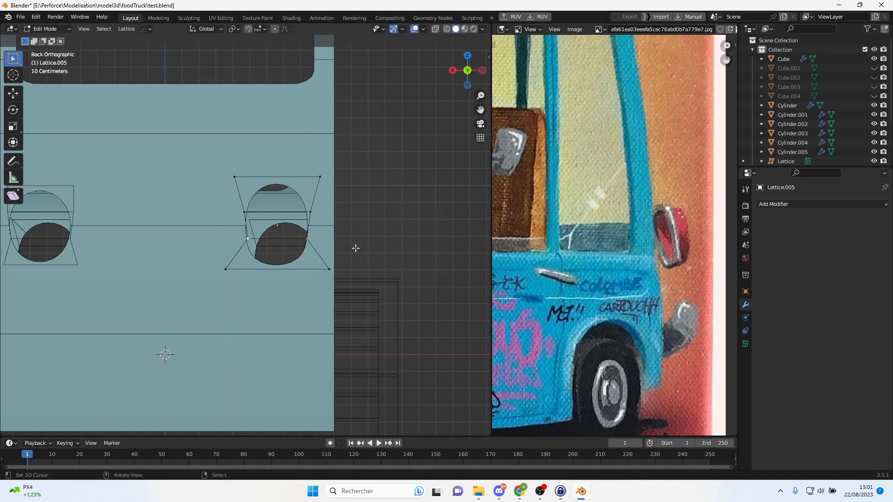
{"action": "key", "text": "s"}
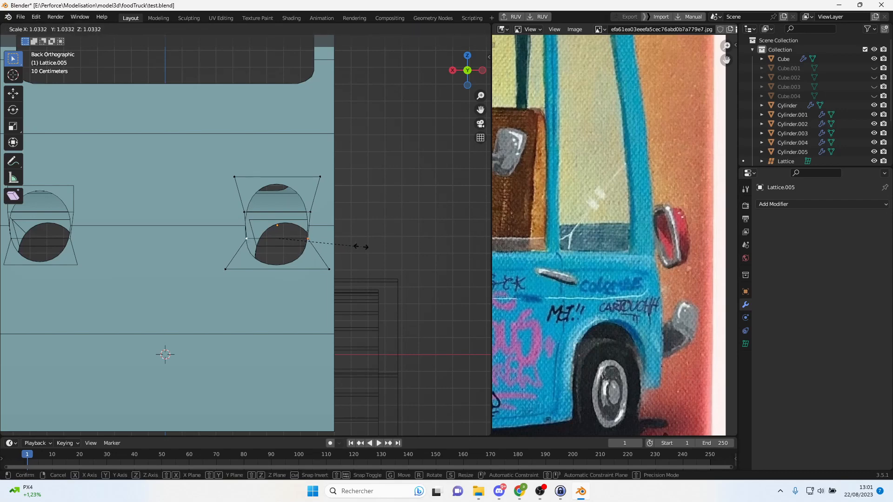
{"action": "left_click", "coordinate": [345, 245]}
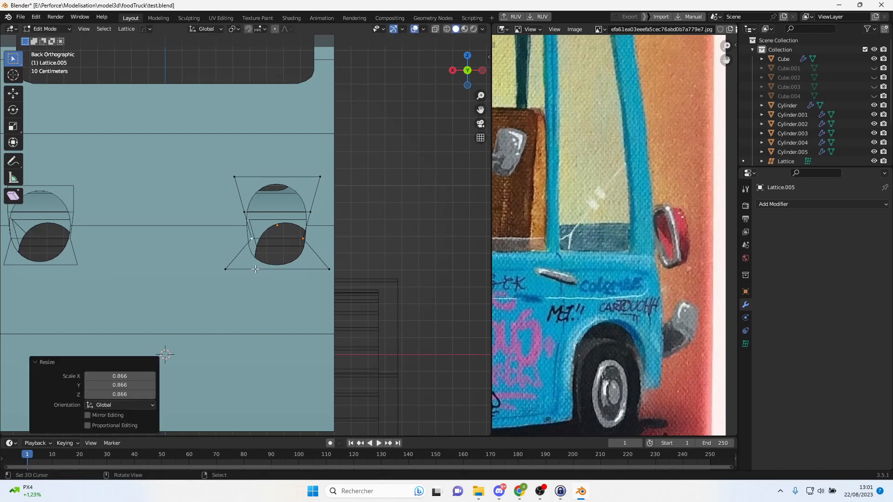
- Scale the lattice's bottom row of points to about 0.87
{"action": "key", "text": "b"}
{"action": "left_click_drag", "start_coordinate": [203, 264], "coordinate": [402, 289]}
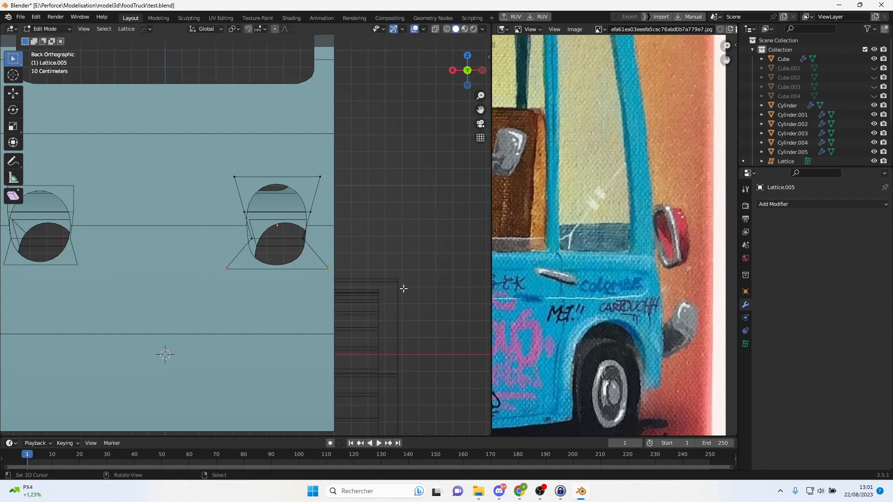
{"action": "key", "text": "s"}
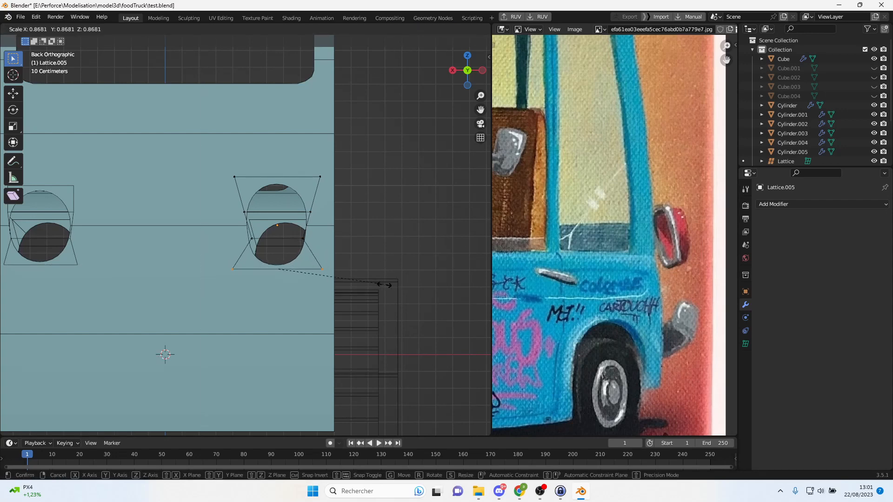
{"action": "left_click", "coordinate": [383, 284]}
- Scale the lattice's top row of points to about 0.89
{"action": "key", "text": "b"}
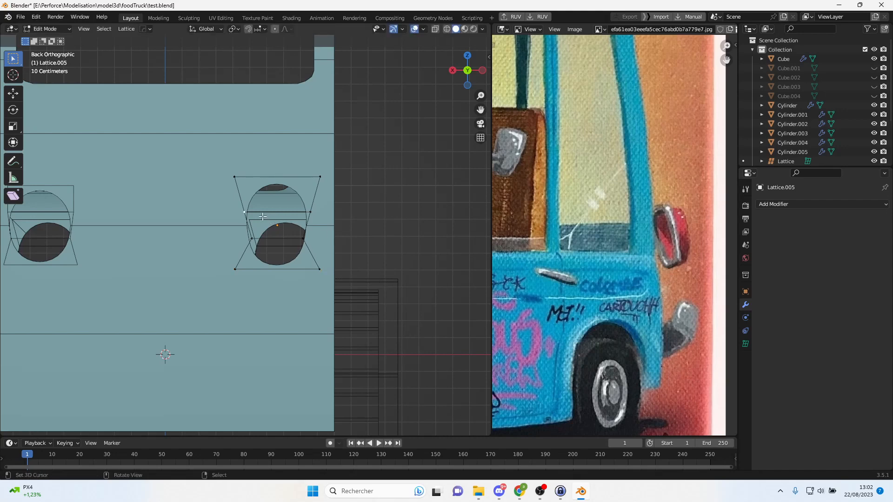
{"action": "left_click_drag", "start_coordinate": [199, 167], "coordinate": [377, 197]}
{"action": "key", "text": "s"}
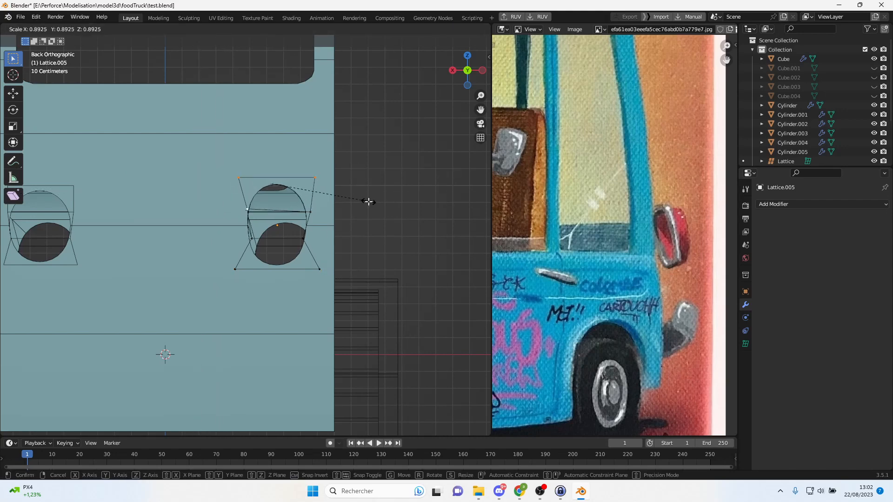
{"action": "left_click", "coordinate": [367, 210]}
- Scale the lattice's upper middle row of points to about 0.93 and return to Object Mode
{"action": "key", "text": "b"}
{"action": "left_click_drag", "start_coordinate": [228, 206], "coordinate": [373, 225]}
{"action": "key", "text": "s"}
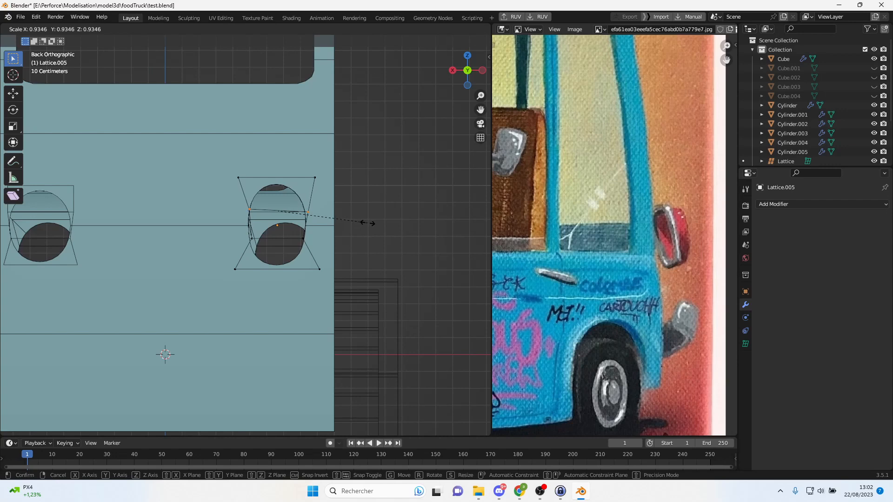
{"action": "left_click", "coordinate": [367, 223]}
{"action": "scroll", "coordinate": [262, 259], "scroll_direction": "down", "scroll_amount": 2}
{"action": "middle_click_drag", "start_coordinate": [261, 259], "coordinate": [374, 254], "text": "shift"}
{"action": "key", "text": "Tab"}
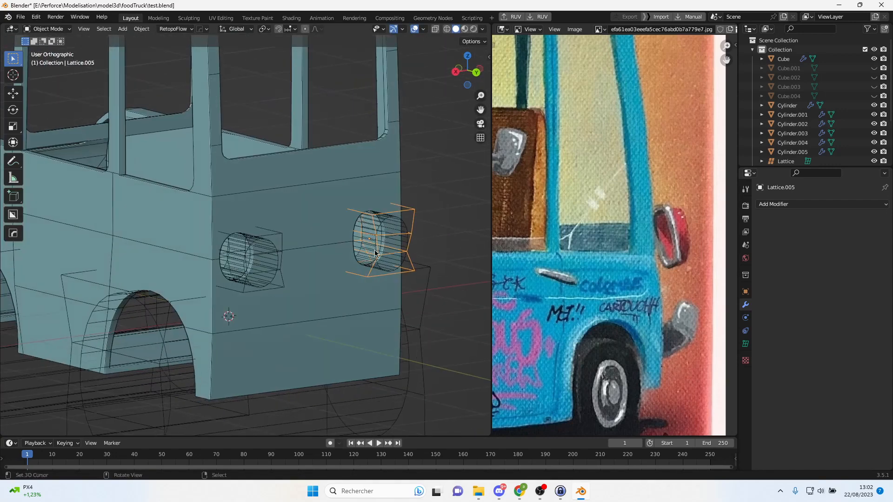
- Delete the other rear light's cutter cylinder, Cylinder.004, together with its lattice
{"action": "left_click", "coordinate": [404, 231]}
{"action": "left_click", "coordinate": [269, 247]}
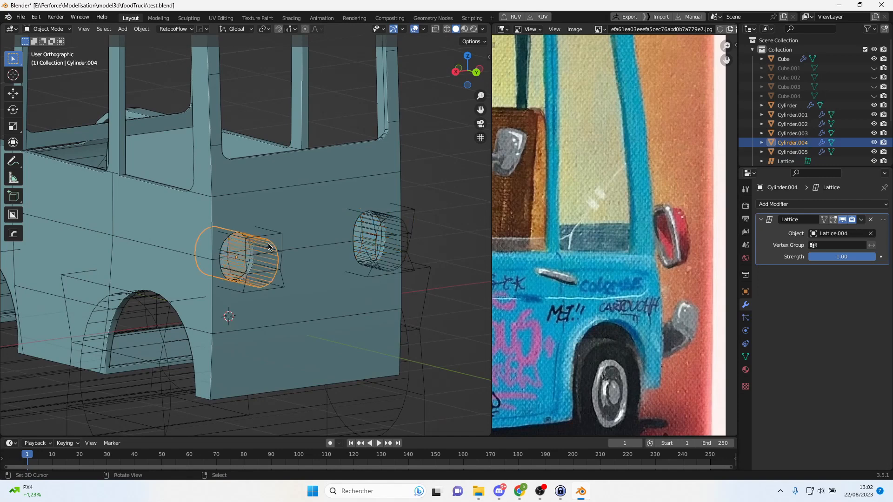
{"action": "key", "text": "Delete"}
{"action": "left_click", "coordinate": [276, 238]}
{"action": "key", "text": "Delete"}
- Duplicate the reshaped rear light cutter and its lattice 1.3 m along X to the other side of the rear panel
{"action": "left_click", "coordinate": [405, 217]}
{"action": "left_click", "coordinate": [404, 226]}
{"action": "key", "text": "ctrl+KP_1"}
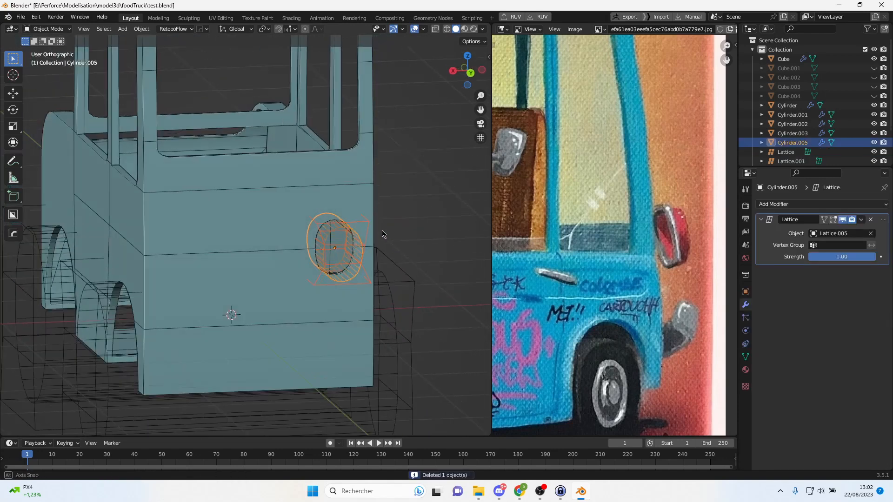
{"action": "key", "text": "shift+d"}
{"action": "key", "text": "x"}
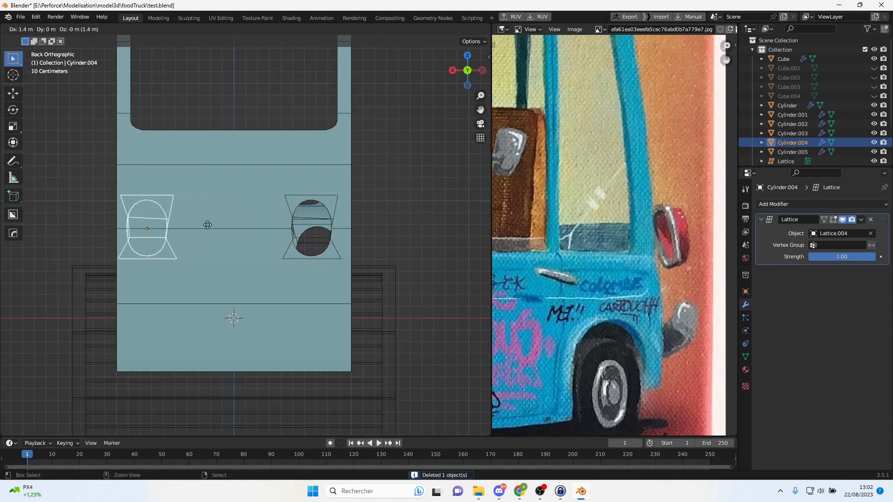
{"action": "left_click", "coordinate": [214, 228]}
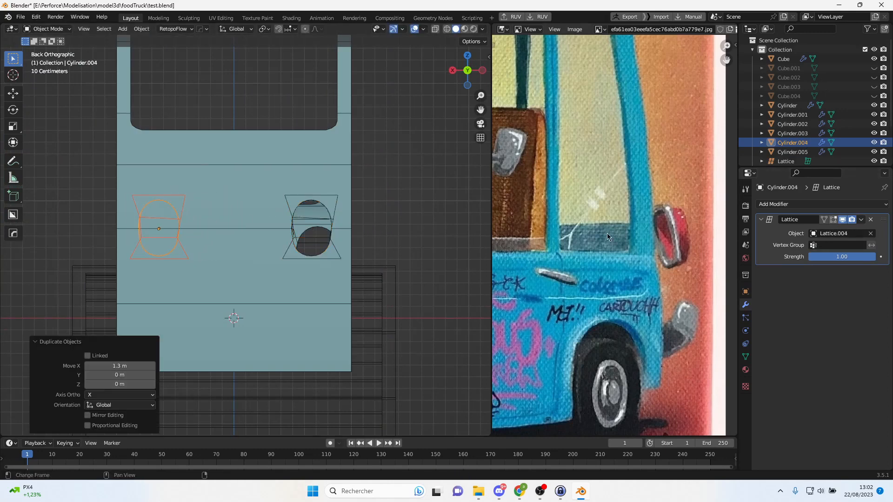
- Assign the duplicated rear light cutter as the object of the car body's Boolean.009 Difference modifier
{"action": "left_click", "coordinate": [243, 248]}
{"action": "scroll", "coordinate": [809, 325], "scroll_direction": "down", "scroll_amount": 1}
{"action": "left_click", "coordinate": [871, 438]}
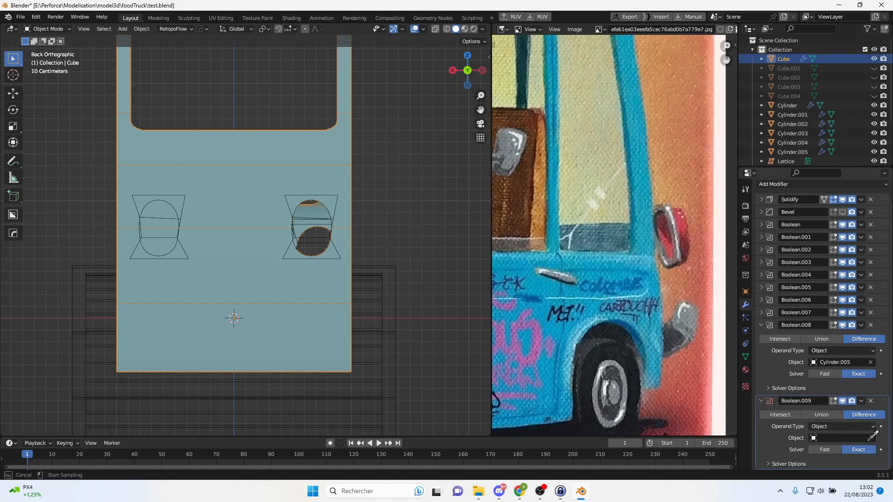
{"action": "left_click", "coordinate": [175, 207]}
- Examine the car body from the side and front with all light holes and wheel arches cut
{"action": "middle_click_drag", "start_coordinate": [173, 208], "coordinate": [273, 246]}
{"action": "scroll", "coordinate": [271, 245], "scroll_direction": "up", "scroll_amount": 5}
{"action": "middle_click_drag", "start_coordinate": [192, 253], "coordinate": [169, 241]}
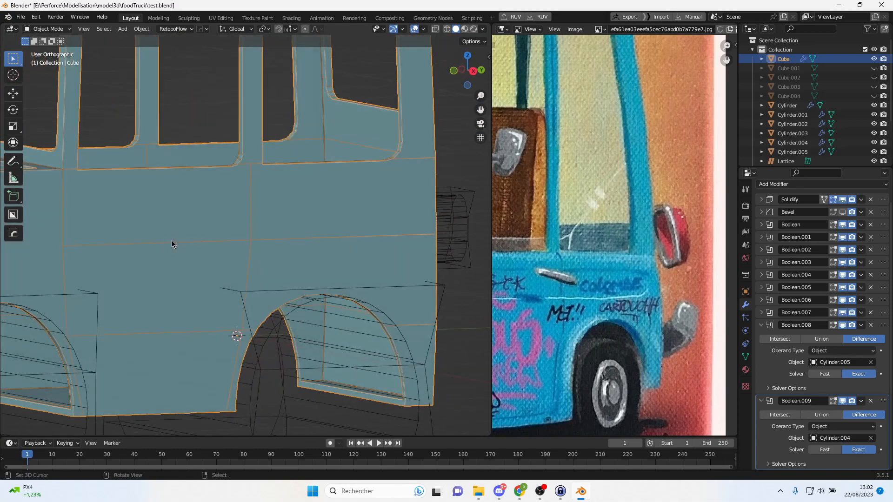
{"action": "scroll", "coordinate": [172, 241], "scroll_direction": "down", "scroll_amount": 3}
{"action": "middle_click_drag", "start_coordinate": [254, 233], "coordinate": [189, 251]}
{"action": "scroll", "coordinate": [191, 249], "scroll_direction": "down", "scroll_amount": 2}
{"action": "middle_click_drag", "start_coordinate": [223, 223], "coordinate": [296, 247], "text": "shift"}
{"action": "scroll", "coordinate": [297, 247], "scroll_direction": "up", "scroll_amount": 2}
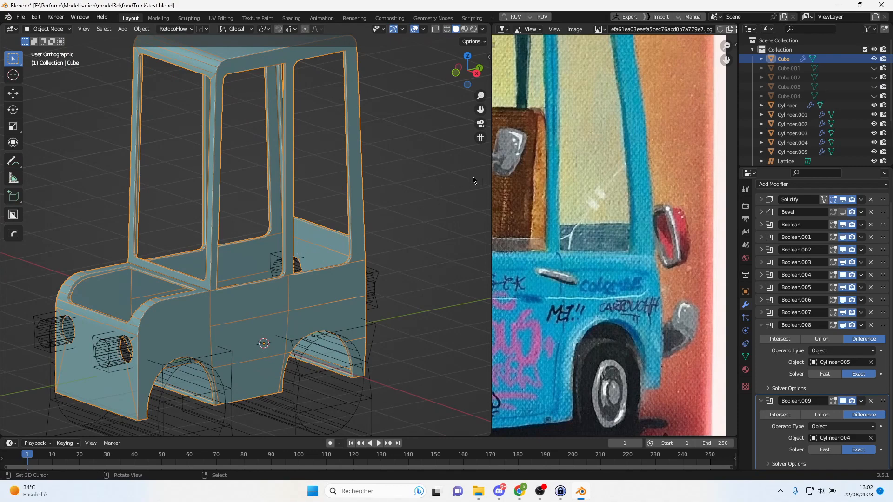
- Enlarge the reference painting's area and examine the car's door, handle and wheels in it
{"action": "left_click_drag", "start_coordinate": [491, 171], "coordinate": [343, 169]}
{"action": "scroll", "coordinate": [513, 247], "scroll_direction": "down", "scroll_amount": 2}
{"action": "scroll", "coordinate": [465, 249], "scroll_direction": "up", "scroll_amount": 4}
{"action": "middle_click_drag", "start_coordinate": [443, 249], "coordinate": [526, 207]}
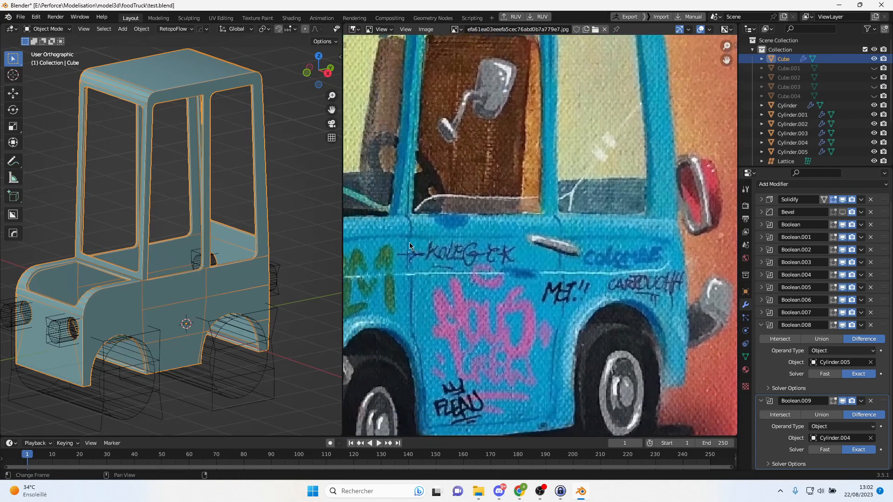
{"action": "middle_click_drag", "start_coordinate": [409, 242], "coordinate": [465, 239]}
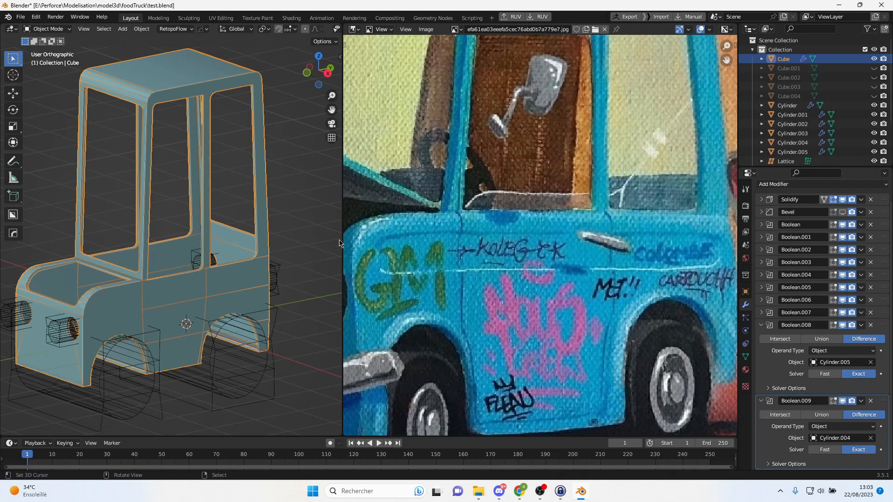
- Widen the 3D viewport so that it takes most of the space from the reference painting
{"action": "left_click_drag", "start_coordinate": [341, 243], "coordinate": [346, 239]}
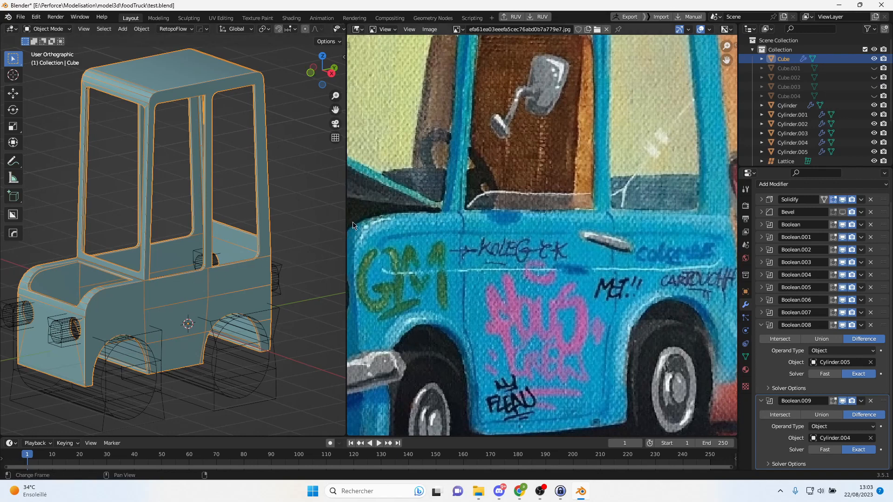
{"action": "left_click_drag", "start_coordinate": [347, 224], "coordinate": [608, 224]}
{"action": "scroll", "coordinate": [378, 305], "scroll_direction": "up", "scroll_amount": 2}
{"action": "scroll", "coordinate": [373, 306], "scroll_direction": "down", "scroll_amount": 2}
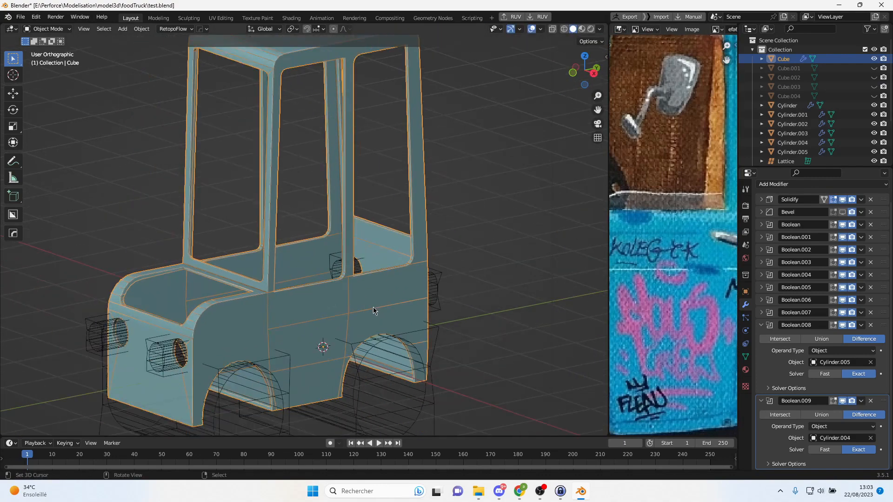
- Save the file and collapse the settings of the Boolean.008 modifier
{"action": "middle_click_drag", "start_coordinate": [378, 317], "coordinate": [347, 305], "text": "alt"}
{"action": "middle_click_drag", "start_coordinate": [330, 285], "coordinate": [409, 219]}
{"action": "key", "text": "ctrl+s"}
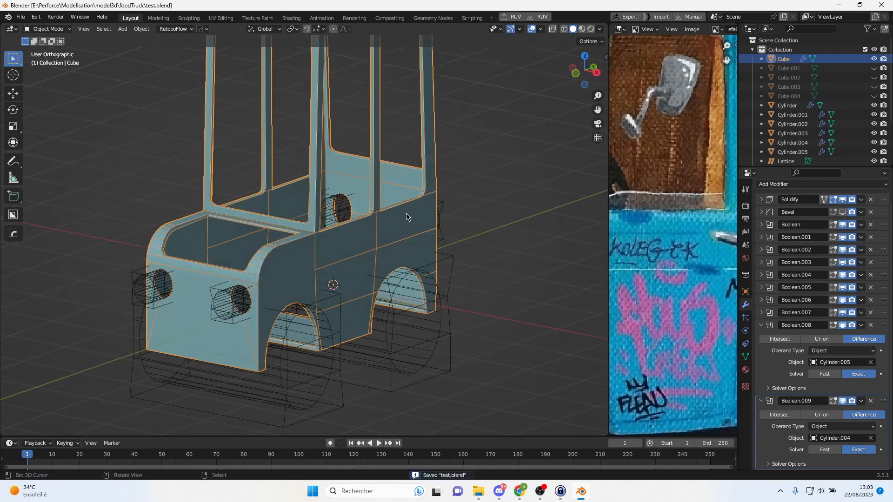
{"action": "middle_click_drag", "start_coordinate": [457, 273], "coordinate": [447, 233]}
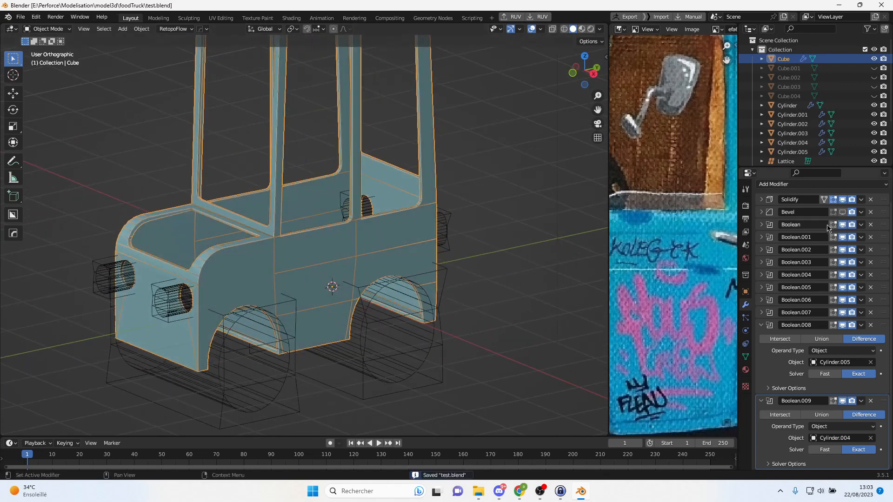
{"action": "left_click", "coordinate": [761, 324]}
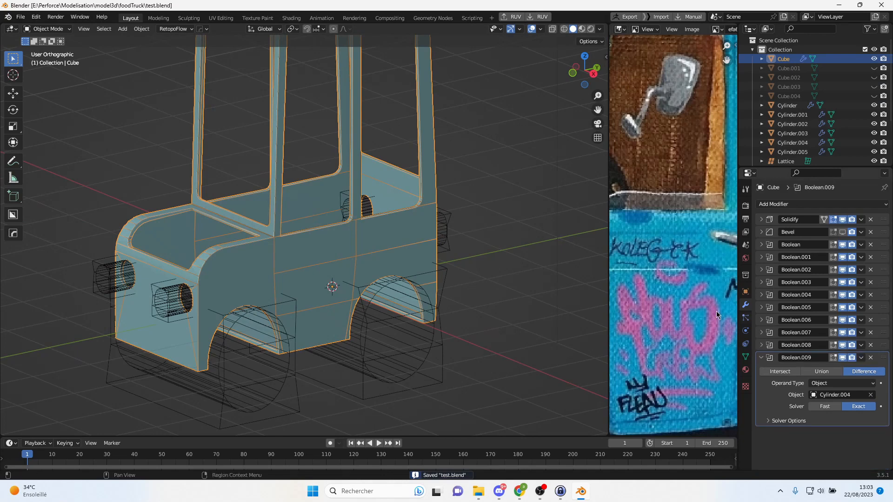
- Examine the cabin and window frames, comparing the modified body with its base mesh in Edit Mode
{"action": "middle_click_drag", "start_coordinate": [456, 219], "coordinate": [339, 175], "text": "alt"}
{"action": "scroll", "coordinate": [288, 149], "scroll_direction": "up", "scroll_amount": 2}
{"action": "middle_click_drag", "start_coordinate": [288, 147], "coordinate": [337, 168], "text": "shift"}
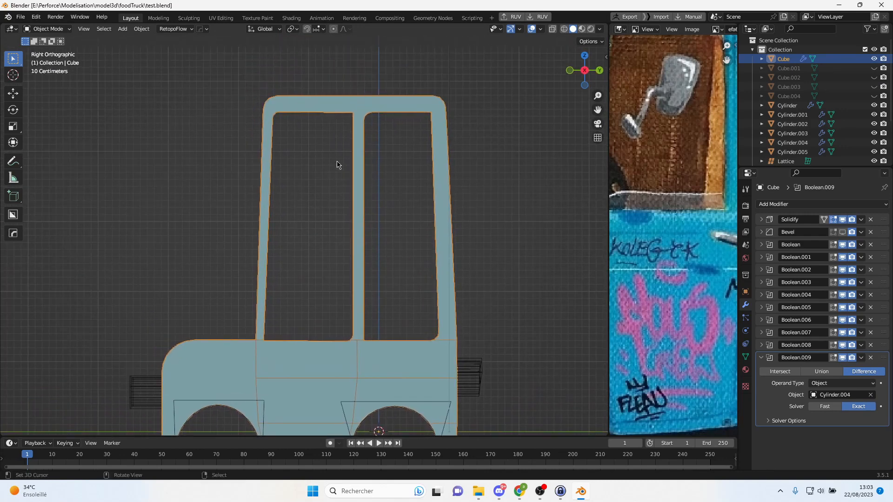
{"action": "middle_click_drag", "start_coordinate": [437, 205], "coordinate": [460, 219]}
{"action": "key", "text": "Tab"}
{"action": "key", "text": "Tab"}
{"action": "middle_click_drag", "start_coordinate": [269, 160], "coordinate": [334, 166]}
{"action": "key", "text": "Tab"}
{"action": "scroll", "coordinate": [344, 161], "scroll_direction": "up", "scroll_amount": 6}
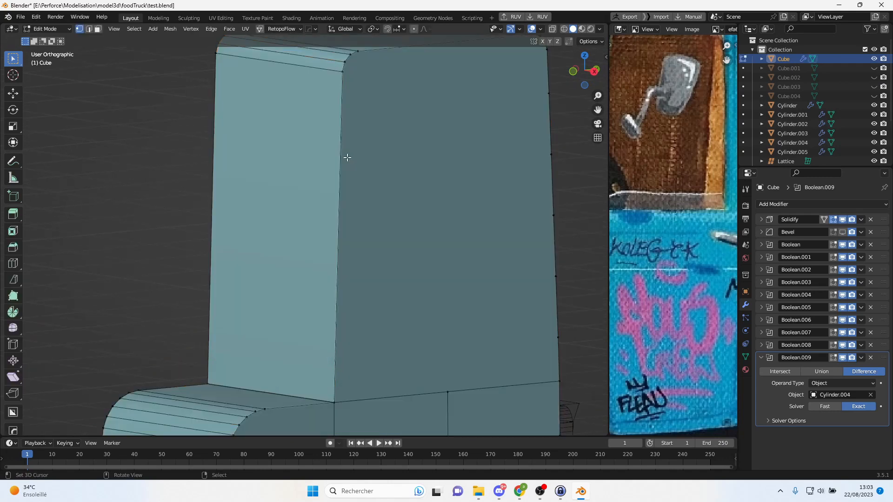
{"action": "key", "text": "Tab"}
{"action": "scroll", "coordinate": [342, 143], "scroll_direction": "down", "scroll_amount": 8}
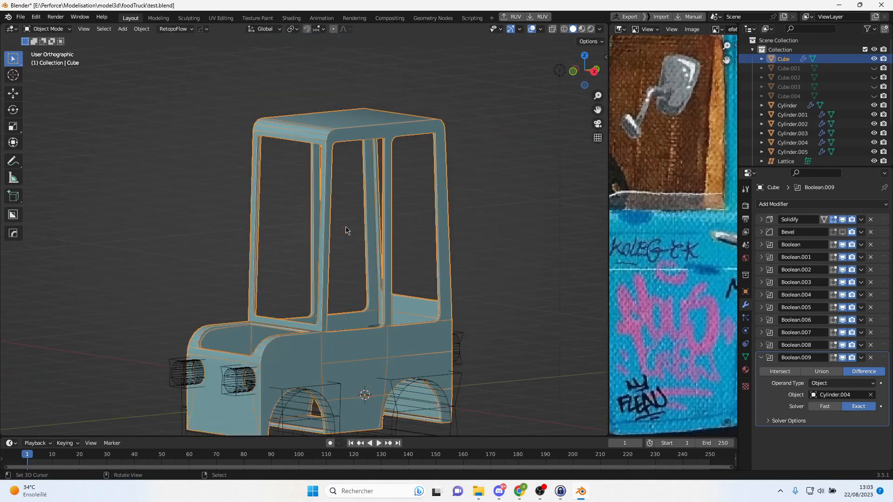
{"action": "middle_click_drag", "start_coordinate": [378, 282], "coordinate": [359, 250], "text": "shift"}
{"action": "scroll", "coordinate": [359, 249], "scroll_direction": "up", "scroll_amount": 2}
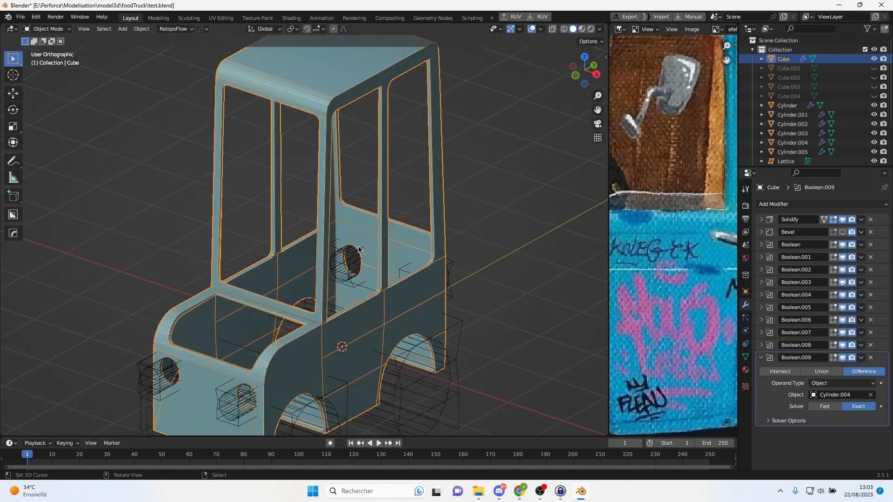
{"action": "scroll", "coordinate": [368, 246], "scroll_direction": "down", "scroll_amount": 2}
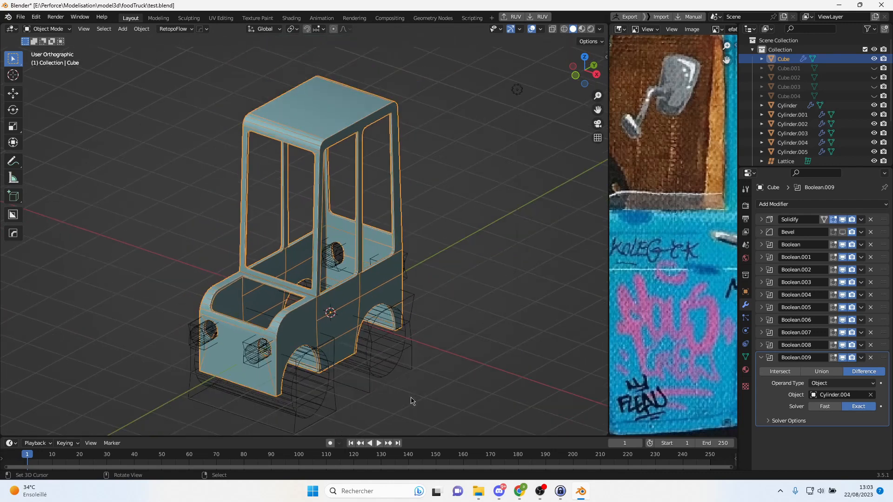
- Apply the Solidify and Bevel modifiers on the car body
{"action": "left_click", "coordinate": [861, 220]}
{"action": "left_click", "coordinate": [862, 220]}
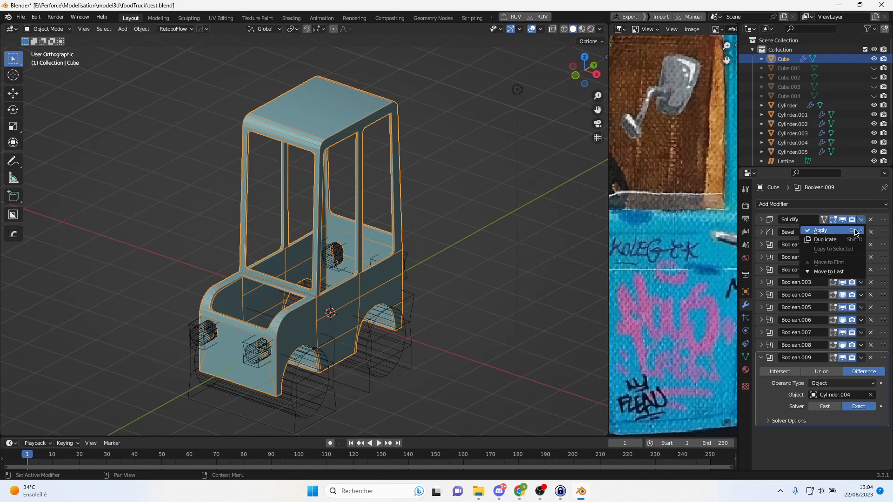
{"action": "left_click", "coordinate": [856, 231]}
{"action": "left_click", "coordinate": [861, 220]}
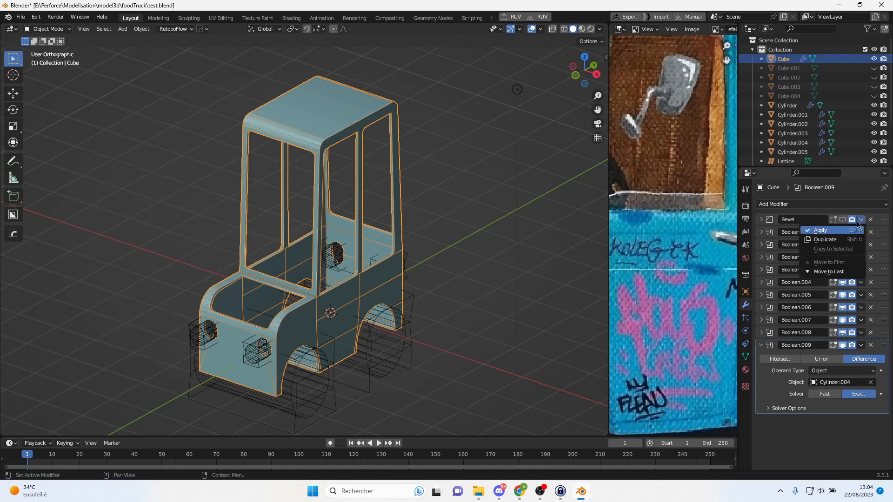
{"action": "left_click", "coordinate": [858, 230]}
- Apply the car body's Boolean modifiers one after another, from Boolean through Boolean.007
{"action": "left_click", "coordinate": [861, 219]}
{"action": "left_click", "coordinate": [858, 230]}
{"action": "left_click", "coordinate": [861, 220]}
{"action": "left_click", "coordinate": [858, 231]}
{"action": "left_click", "coordinate": [861, 220]}
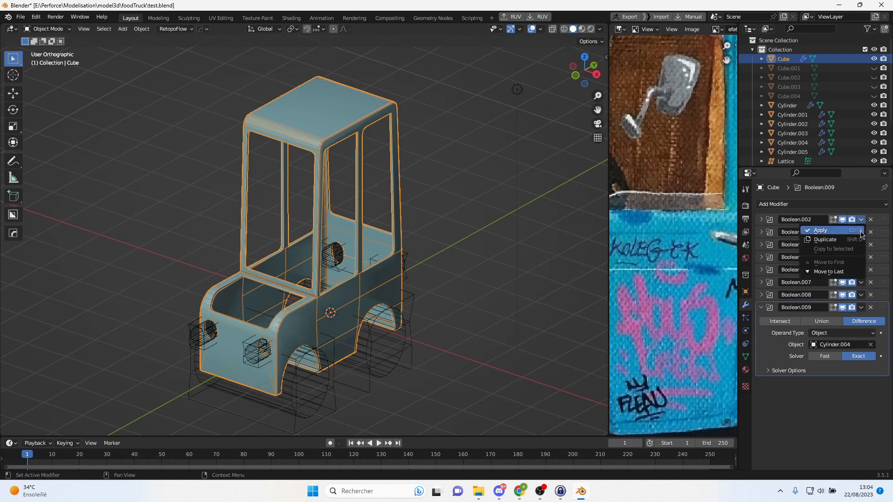
{"action": "left_click", "coordinate": [858, 230]}
{"action": "left_click", "coordinate": [861, 220]}
{"action": "left_click", "coordinate": [858, 230]}
{"action": "left_click", "coordinate": [861, 220]}
{"action": "left_click", "coordinate": [858, 231]}
{"action": "left_click", "coordinate": [861, 220]}
{"action": "left_click", "coordinate": [858, 230]}
{"action": "left_click", "coordinate": [861, 220]}
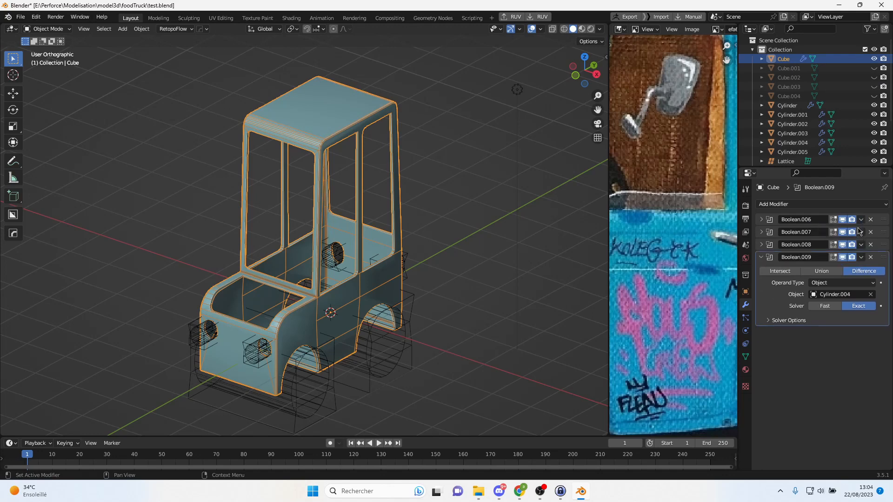
{"action": "left_click", "coordinate": [858, 230]}
{"action": "left_click", "coordinate": [861, 220]}
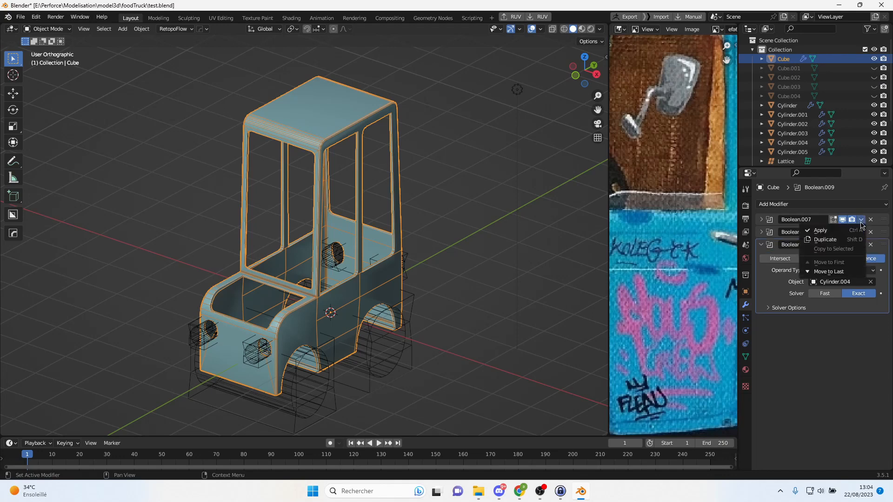
{"action": "left_click", "coordinate": [860, 230]}
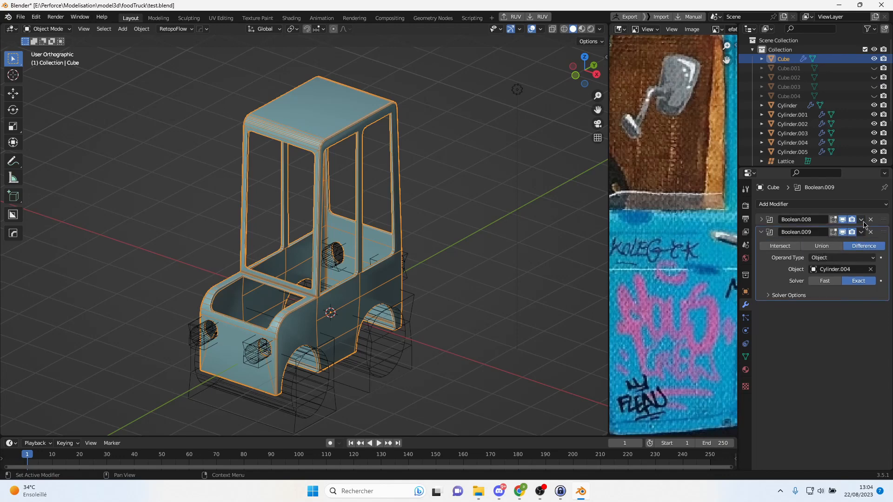
- Check the cut edges inside the body and undo the application of the Boolean modifiers
{"action": "scroll", "coordinate": [337, 191], "scroll_direction": "up", "scroll_amount": 4}
{"action": "scroll", "coordinate": [380, 204], "scroll_direction": "down", "scroll_amount": 3}
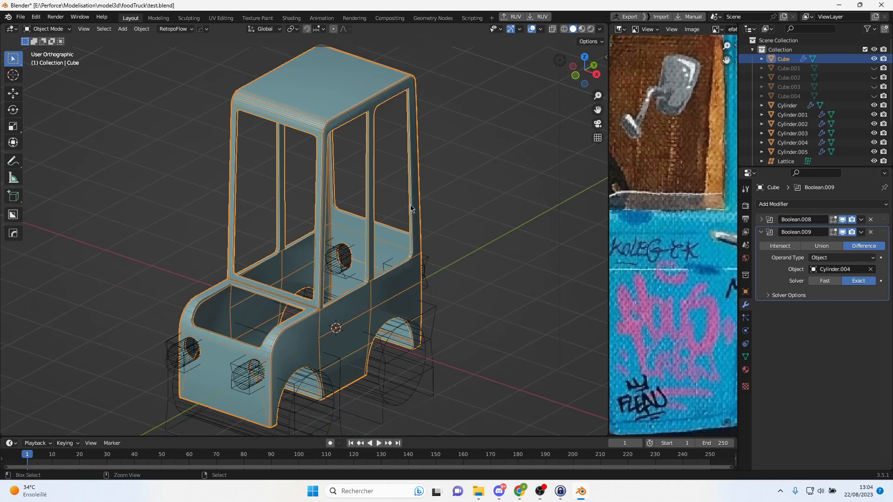
{"action": "scroll", "coordinate": [412, 205], "scroll_direction": "up", "scroll_amount": 6}
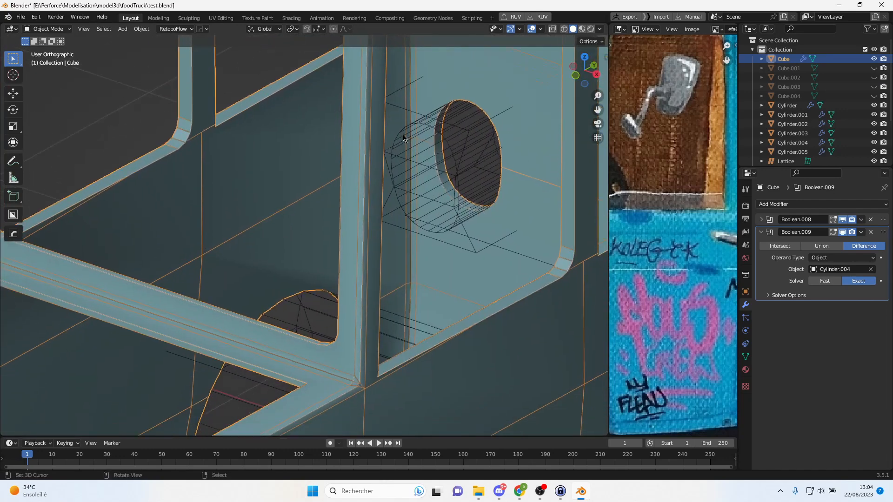
{"action": "scroll", "coordinate": [403, 138], "scroll_direction": "down", "scroll_amount": 4}
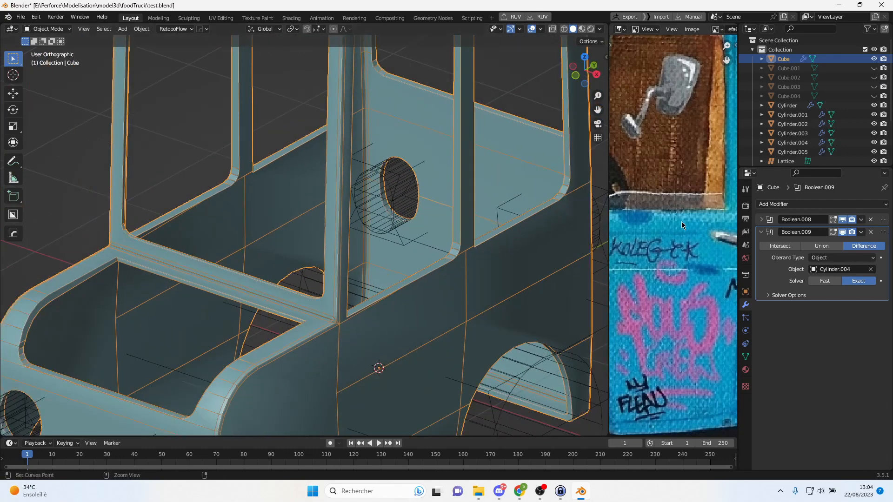
{"action": "scroll", "coordinate": [818, 242], "scroll_direction": "up", "scroll_amount": 4}
{"action": "scroll", "coordinate": [819, 242], "scroll_direction": "up", "scroll_amount": 4}
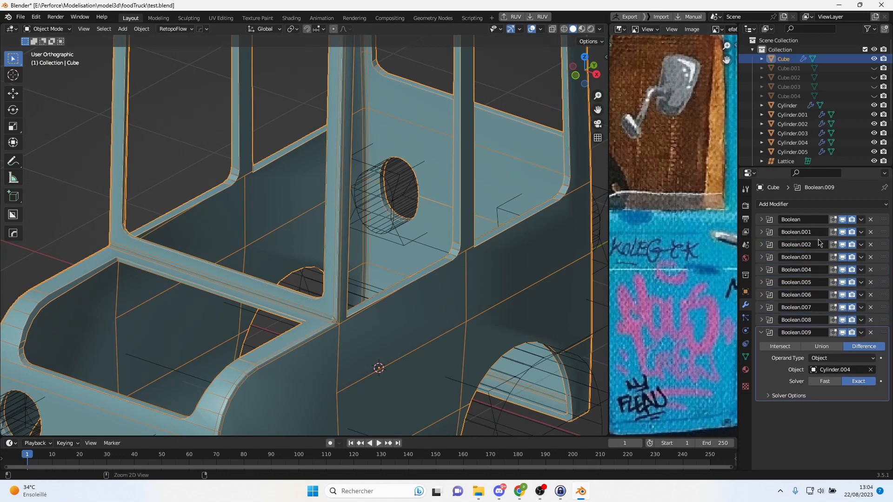
- Remove the Bevel modifier from the car body's modifier stack
{"action": "scroll", "coordinate": [818, 242], "scroll_direction": "up", "scroll_amount": 1}
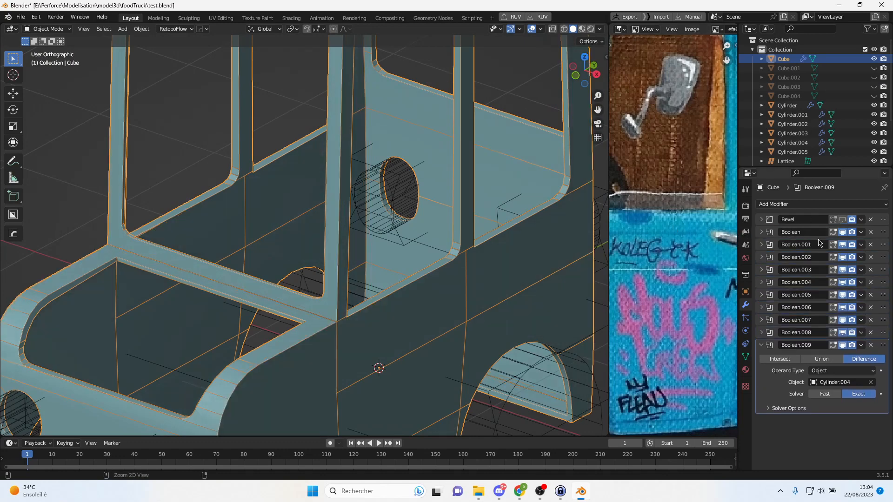
{"action": "left_click", "coordinate": [871, 220]}
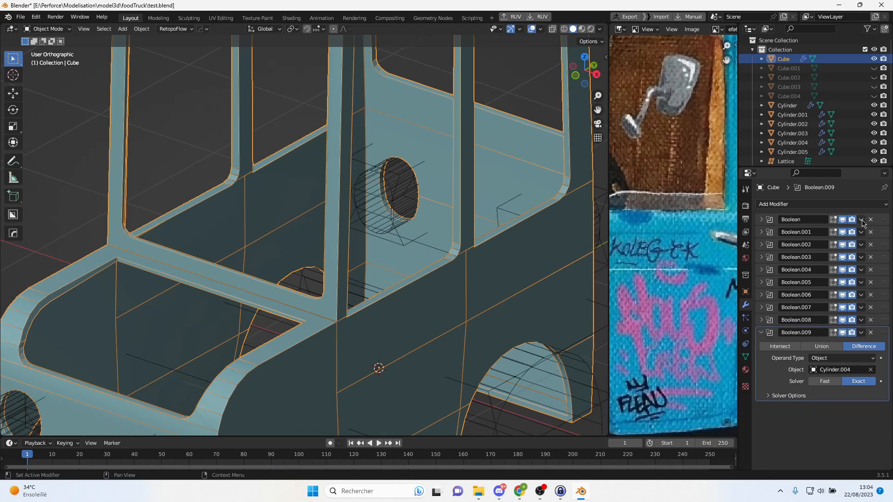
{"action": "left_click", "coordinate": [862, 221]}
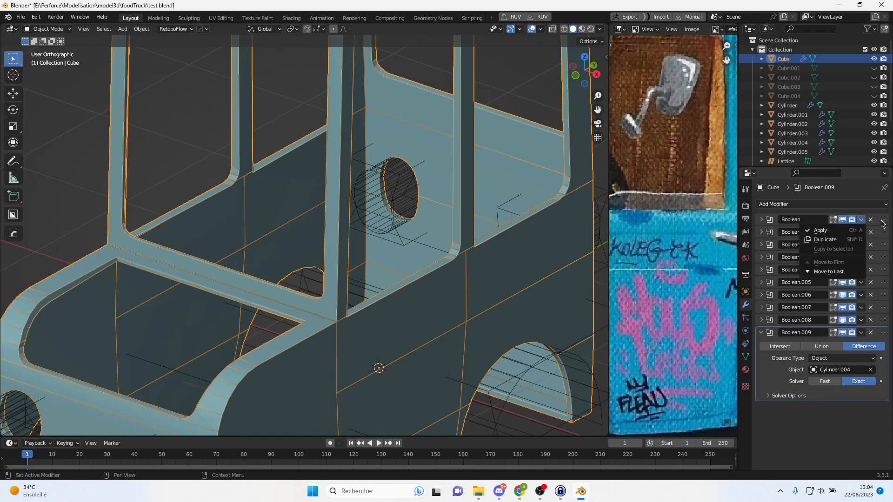
{"action": "left_click", "coordinate": [885, 338]}
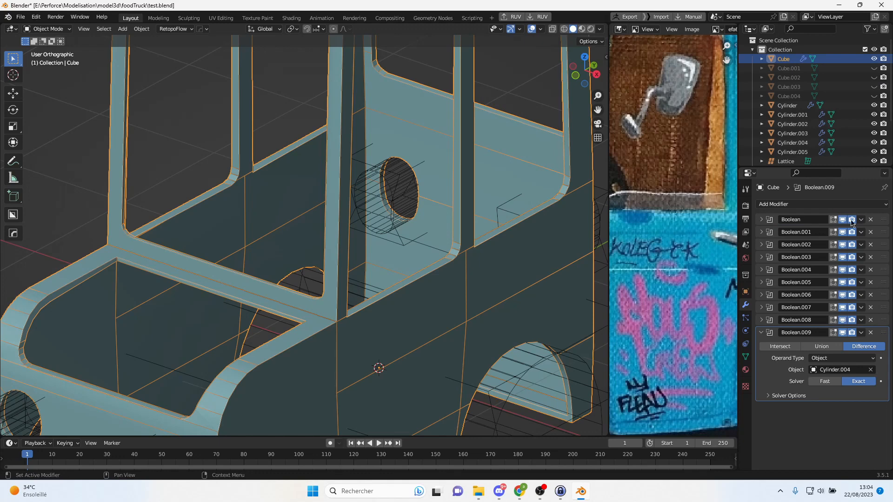
- Apply the car body's ten Boolean modifiers in order, from Boolean through Boolean.009
{"action": "left_click", "coordinate": [860, 219]}
{"action": "left_click", "coordinate": [821, 230]}
{"action": "left_click", "coordinate": [861, 220]}
{"action": "left_click", "coordinate": [859, 231]}
{"action": "left_click", "coordinate": [861, 220]}
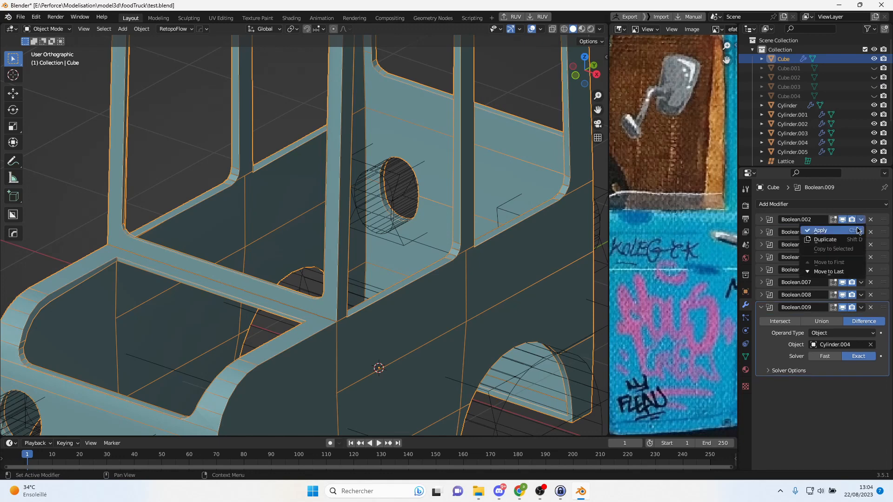
{"action": "left_click", "coordinate": [860, 231]}
{"action": "left_click", "coordinate": [861, 219]}
{"action": "left_click", "coordinate": [859, 231]}
{"action": "left_click", "coordinate": [861, 220]}
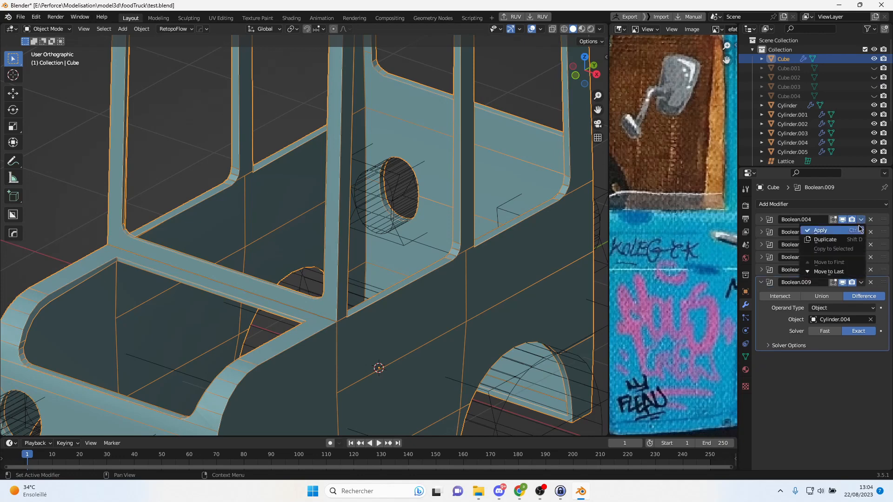
{"action": "left_click", "coordinate": [859, 230]}
{"action": "left_click", "coordinate": [861, 220]}
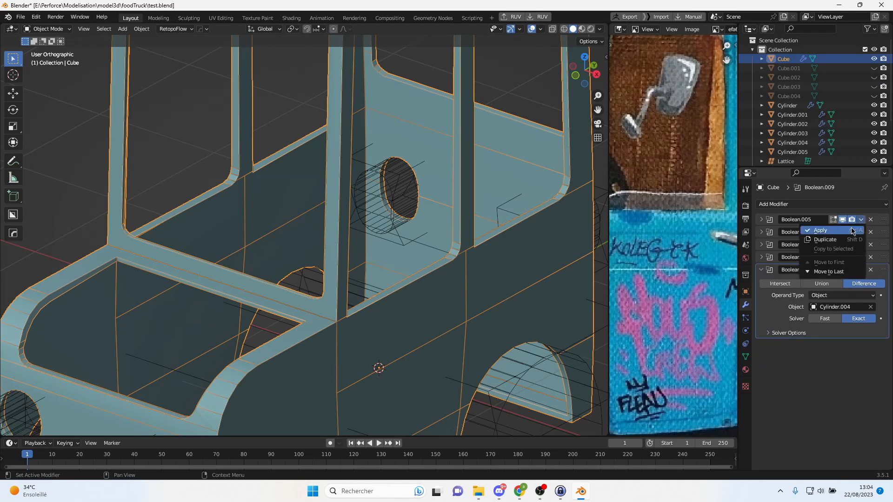
{"action": "left_click", "coordinate": [860, 231]}
{"action": "left_click", "coordinate": [860, 220]}
{"action": "left_click", "coordinate": [859, 231]}
{"action": "left_click", "coordinate": [861, 220]}
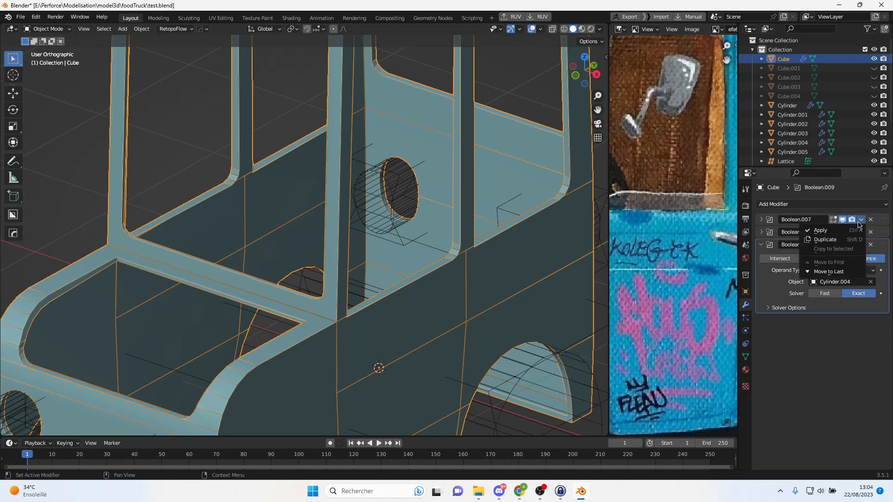
{"action": "left_click", "coordinate": [855, 230]}
{"action": "left_click", "coordinate": [861, 220]}
{"action": "left_click", "coordinate": [850, 231]}
{"action": "left_click", "coordinate": [861, 220]}
{"action": "left_click", "coordinate": [842, 231]}
- Delete the wheel-arch cutter cylinders and the front light cutters together with their lattices
{"action": "scroll", "coordinate": [435, 319], "scroll_direction": "down", "scroll_amount": 3}
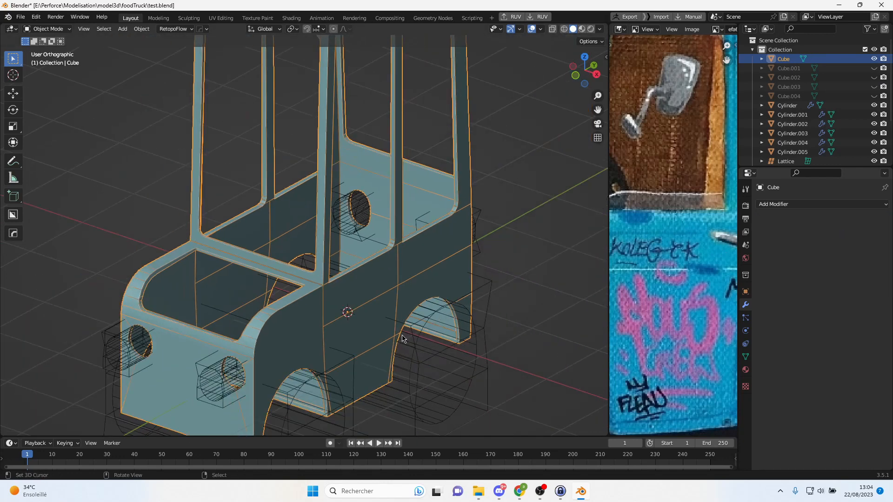
{"action": "left_click", "coordinate": [439, 332]}
{"action": "scroll", "coordinate": [439, 325], "scroll_direction": "down", "scroll_amount": 3}
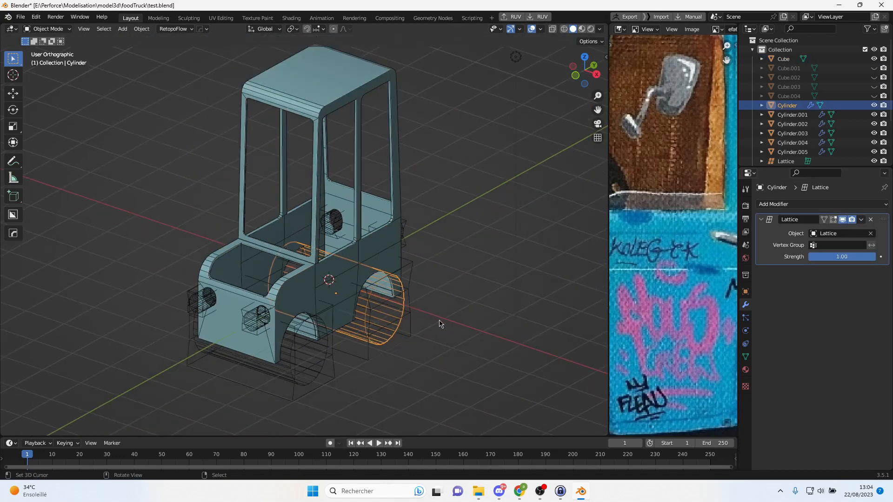
{"action": "left_click", "coordinate": [330, 347], "text": "shift"}
{"action": "left_click", "coordinate": [384, 327], "text": "shift"}
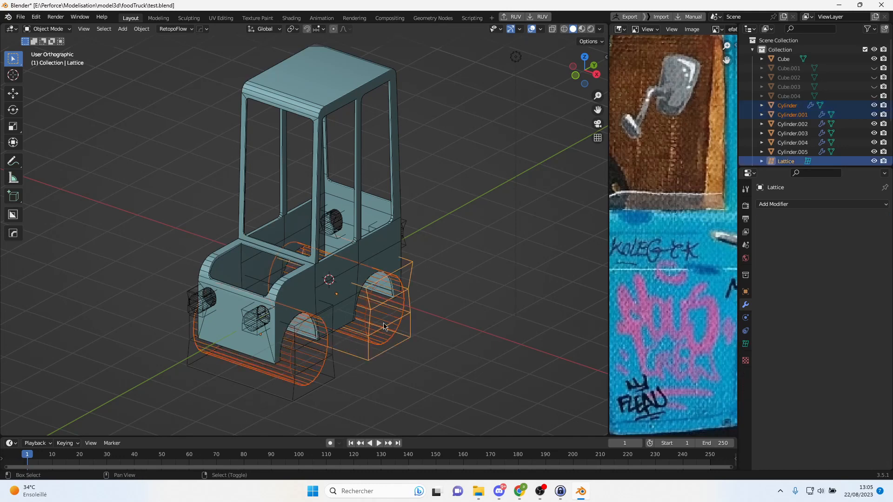
{"action": "left_click", "coordinate": [256, 320], "text": "shift"}
{"action": "left_click", "coordinate": [206, 300], "text": "shift"}
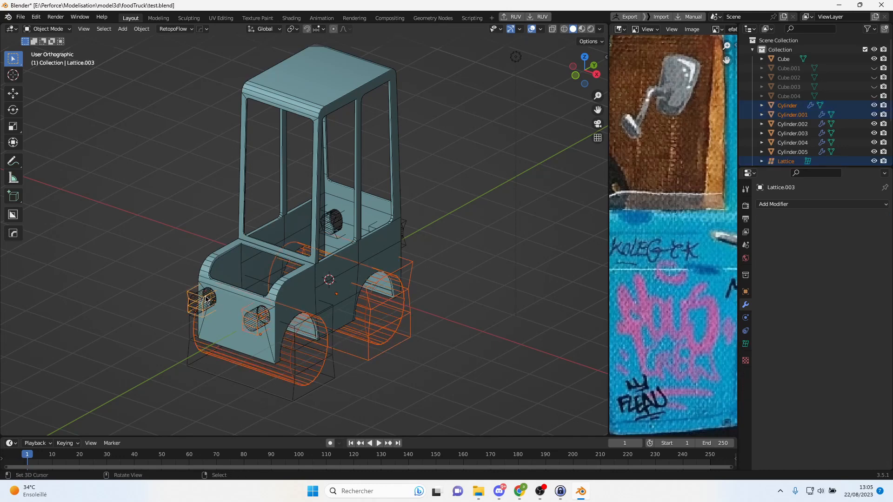
{"action": "key", "text": "Delete"}
{"action": "left_click", "coordinate": [244, 320]}
{"action": "key", "text": "Delete"}
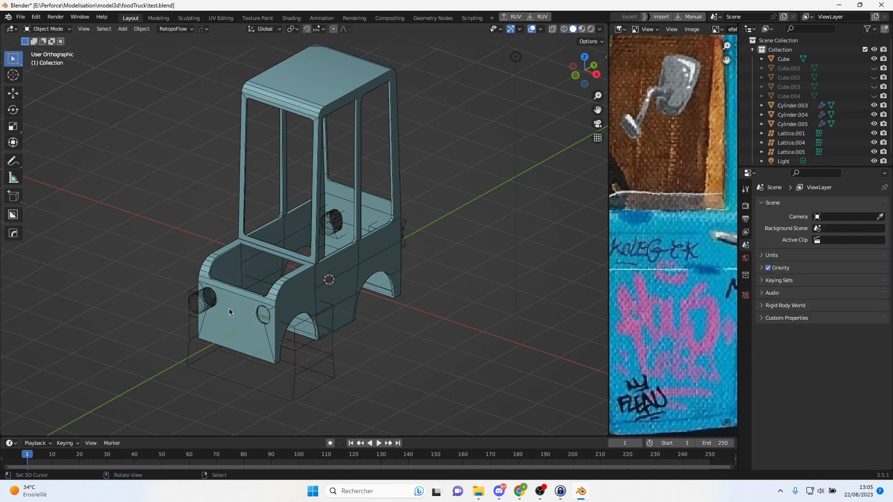
{"action": "left_click", "coordinate": [201, 305]}
{"action": "key", "text": "Delete"}
{"action": "left_click", "coordinate": [195, 312]}
{"action": "key", "text": "Delete"}
- Delete the rear light cutter cylinders and the remaining lattices around the car body
{"action": "left_click", "coordinate": [345, 223]}
{"action": "key", "text": "Delete"}
{"action": "left_click", "coordinate": [375, 229]}
{"action": "key", "text": "Delete"}
{"action": "left_click", "coordinate": [331, 223]}
{"action": "key", "text": "Delete"}
{"action": "middle_click_drag", "start_coordinate": [419, 239], "coordinate": [340, 231]}
{"action": "right_click", "coordinate": [412, 298]}
{"action": "key", "text": "Delete"}
- Examine the car body's cut openings and the leftover edges on its side from several angles
{"action": "scroll", "coordinate": [330, 308], "scroll_direction": "down", "scroll_amount": 2}
{"action": "scroll", "coordinate": [323, 294], "scroll_direction": "up", "scroll_amount": 4}
{"action": "middle_click_drag", "start_coordinate": [284, 281], "coordinate": [363, 279]}
{"action": "scroll", "coordinate": [363, 279], "scroll_direction": "up", "scroll_amount": 2}
{"action": "right_click", "coordinate": [364, 280]}
{"action": "scroll", "coordinate": [364, 281], "scroll_direction": "down", "scroll_amount": 3}
{"action": "scroll", "coordinate": [364, 281], "scroll_direction": "up", "scroll_amount": 2}
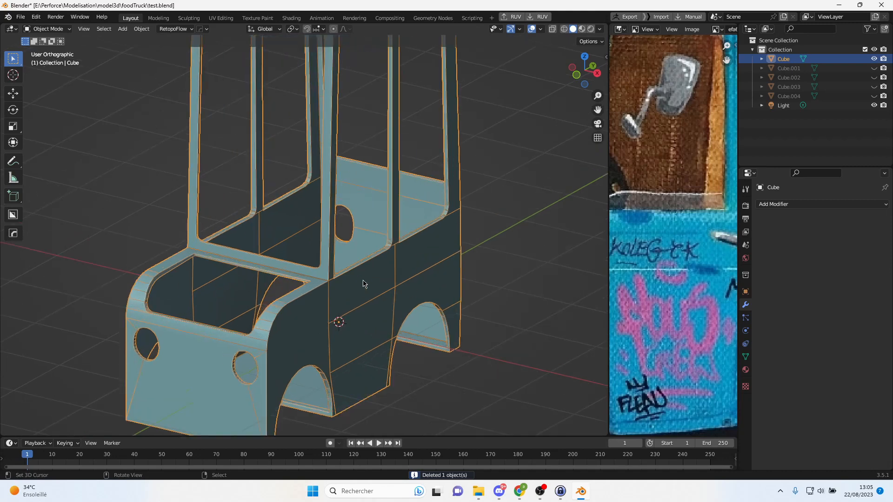
{"action": "scroll", "coordinate": [363, 285], "scroll_direction": "down", "scroll_amount": 4}
{"action": "scroll", "coordinate": [372, 293], "scroll_direction": "up", "scroll_amount": 5}
{"action": "middle_click_drag", "start_coordinate": [388, 301], "coordinate": [369, 230]}
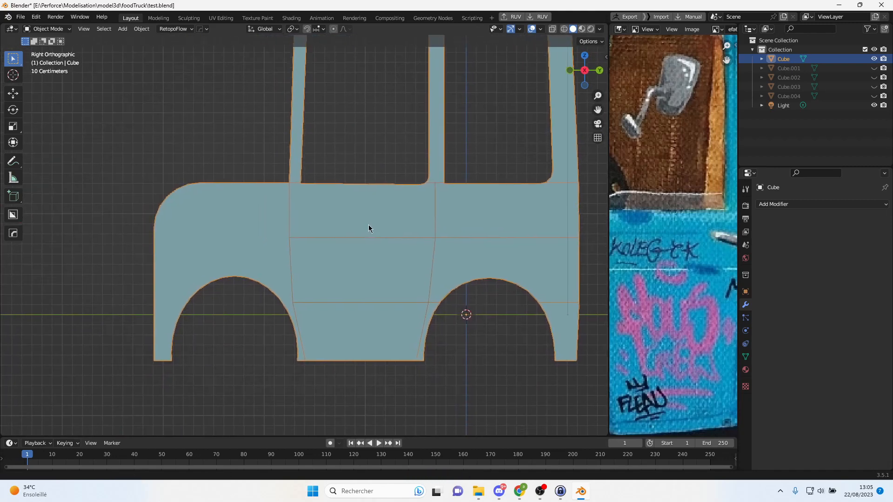
{"action": "scroll", "coordinate": [369, 229], "scroll_direction": "up", "scroll_amount": 2}
{"action": "middle_click_drag", "start_coordinate": [284, 304], "coordinate": [312, 334]}
{"action": "scroll", "coordinate": [312, 334], "scroll_direction": "up", "scroll_amount": 2}
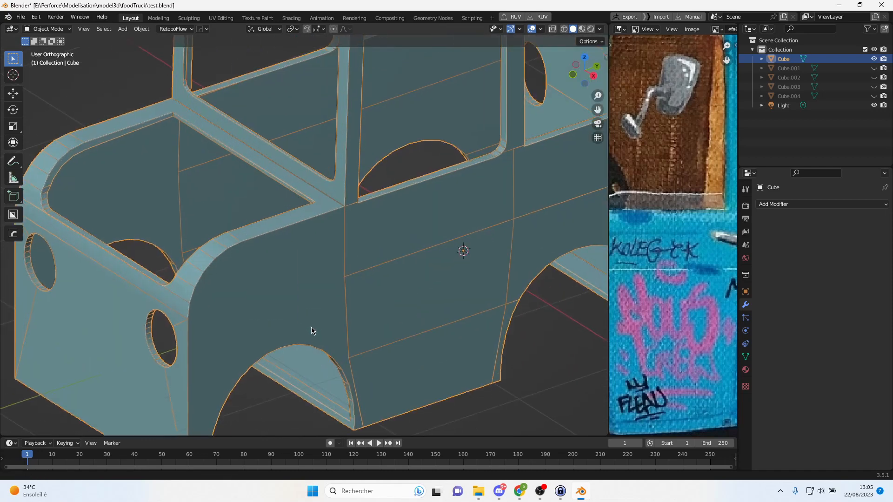
{"action": "scroll", "coordinate": [320, 297], "scroll_direction": "up", "scroll_amount": 2}
{"action": "mouse_move", "coordinate": [330, 262]}
{"action": "middle_mouse_down", "text": "alt"}
{"action": "mouse_move", "coordinate": [294, 248]}
{"action": "mouse_move", "coordinate": [331, 246]}
{"action": "middle_mouse_up", "text": "alt"}
{"action": "scroll", "coordinate": [299, 245], "scroll_direction": "up", "scroll_amount": 2}
- In Edit Mode, dissolve the leftover horizontal and vertical edges on the car body's side panel around the wheel arches
{"action": "key", "text": "Tab"}
{"action": "middle_click_drag", "start_coordinate": [371, 304], "coordinate": [275, 263]}
{"action": "scroll", "coordinate": [251, 244], "scroll_direction": "down", "scroll_amount": 4}
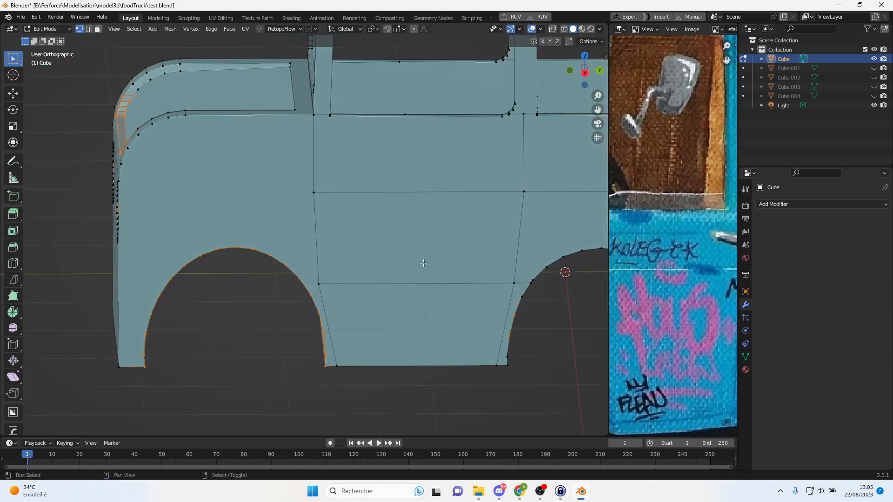
{"action": "left_click", "coordinate": [242, 306]}
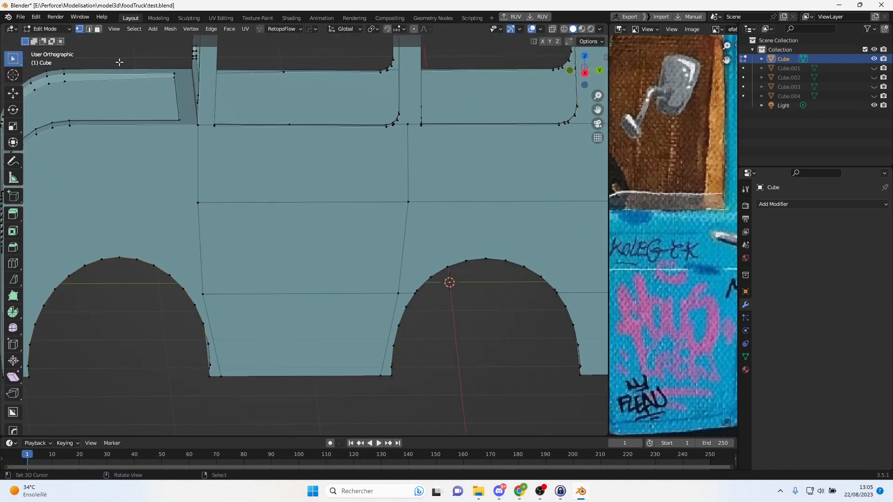
{"action": "left_click", "coordinate": [89, 29]}
{"action": "left_click", "coordinate": [305, 294]}
{"action": "left_click", "coordinate": [214, 309], "text": "shift"}
{"action": "left_click", "coordinate": [395, 307], "text": "shift"}
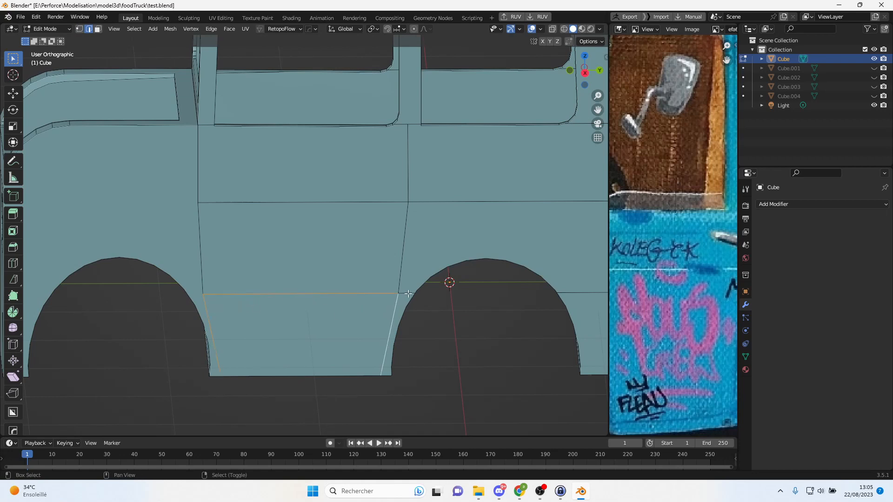
{"action": "left_click", "coordinate": [410, 264], "text": "shift"}
{"action": "right_click", "coordinate": [205, 229], "text": "shift"}
{"action": "right_click", "coordinate": [223, 195], "text": "shift"}
{"action": "right_click", "coordinate": [202, 179], "text": "shift"}
{"action": "key", "text": "ctrl+z"}
{"action": "key", "text": "ctrl+z"}
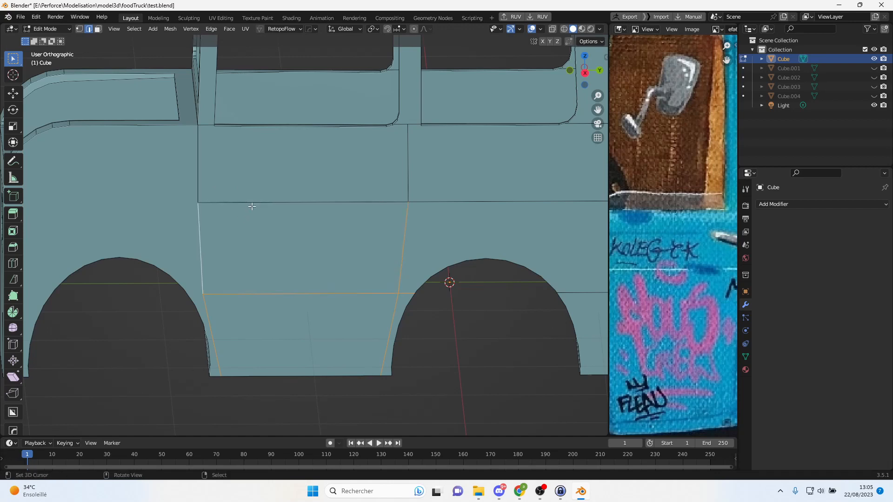
{"action": "right_click", "coordinate": [255, 202], "text": "shift"}
{"action": "right_click", "coordinate": [197, 181], "text": "shift"}
{"action": "right_click", "coordinate": [409, 178], "text": "shift"}
{"action": "right_click", "coordinate": [464, 193], "text": "shift"}
{"action": "middle_click_drag", "start_coordinate": [464, 192], "coordinate": [303, 168], "text": "shift"}
{"action": "right_click", "coordinate": [428, 273], "text": "shift"}
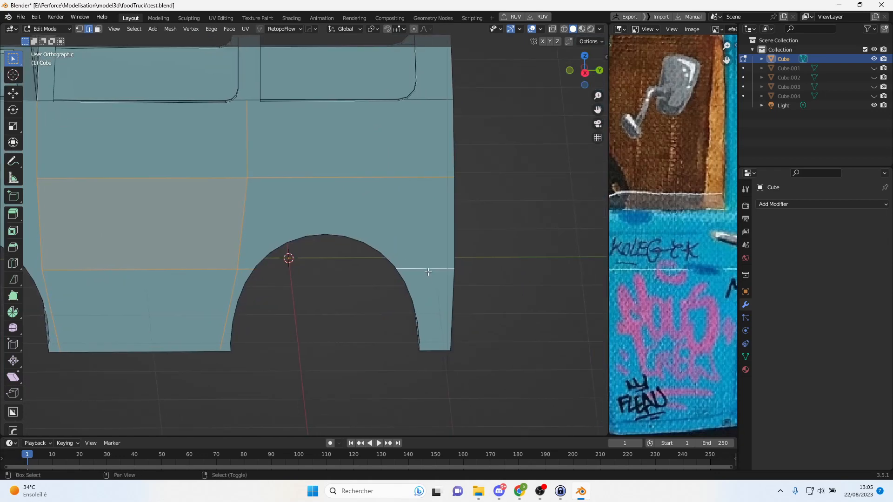
{"action": "key", "text": "x"}
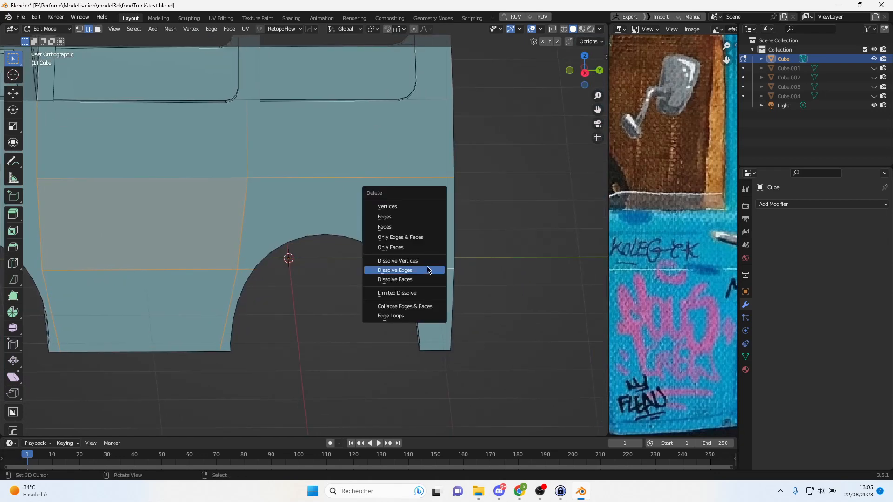
{"action": "left_click", "coordinate": [425, 274]}
- Cut a curved line on the side panel with the Knife tool, following the front wheel arch a short distance outside its edge
{"action": "scroll", "coordinate": [249, 261], "scroll_direction": "down", "scroll_amount": 2}
{"action": "middle_click_drag", "start_coordinate": [249, 262], "coordinate": [301, 276]}
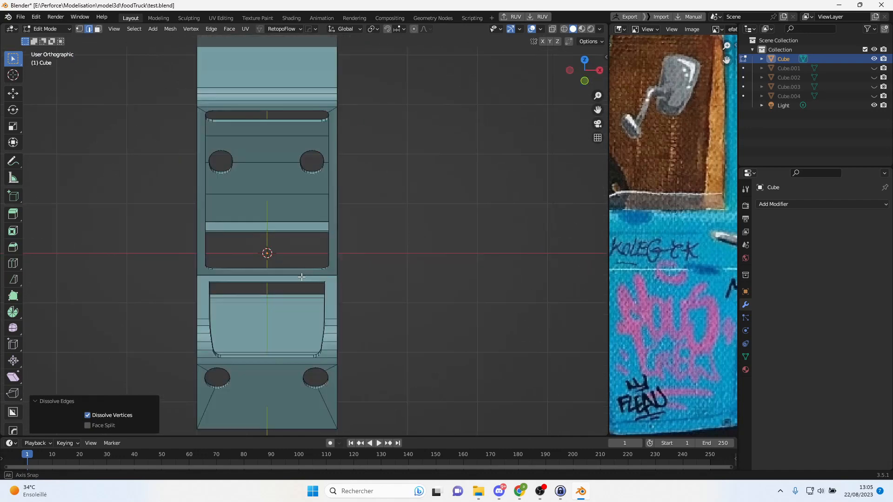
{"action": "key", "text": "alt+x"}
{"action": "middle_click_drag", "start_coordinate": [222, 287], "coordinate": [277, 216]}
{"action": "scroll", "coordinate": [278, 215], "scroll_direction": "up", "scroll_amount": 3}
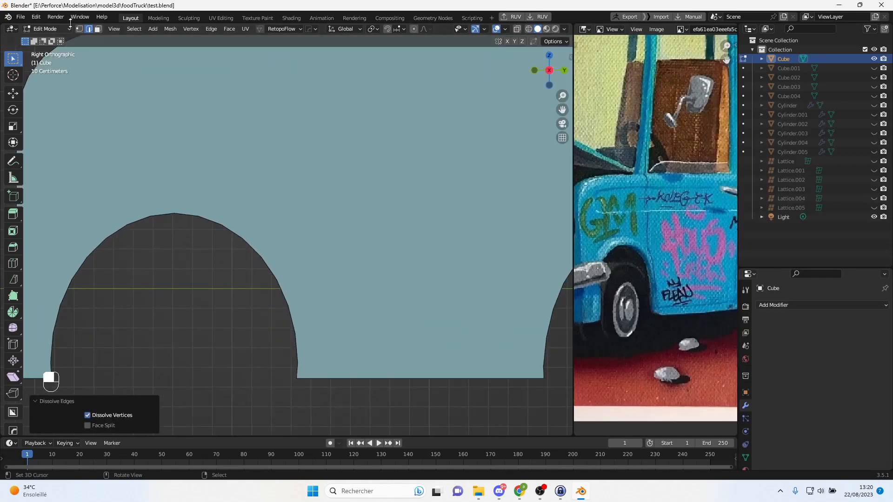
{"action": "left_click", "coordinate": [79, 29]}
{"action": "middle_click_drag", "start_coordinate": [90, 135], "coordinate": [329, 150], "text": "shift"}
{"action": "scroll", "coordinate": [307, 238], "scroll_direction": "up", "scroll_amount": 3}
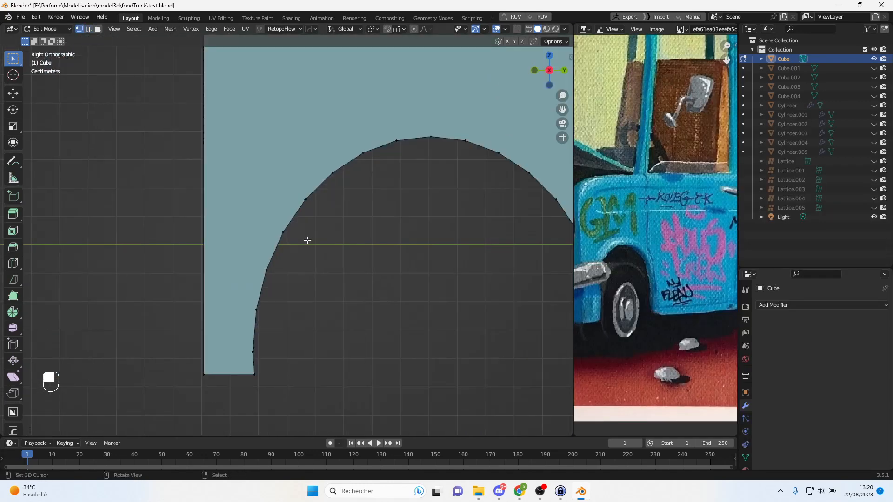
{"action": "scroll", "coordinate": [277, 304], "scroll_direction": "down", "scroll_amount": 1}
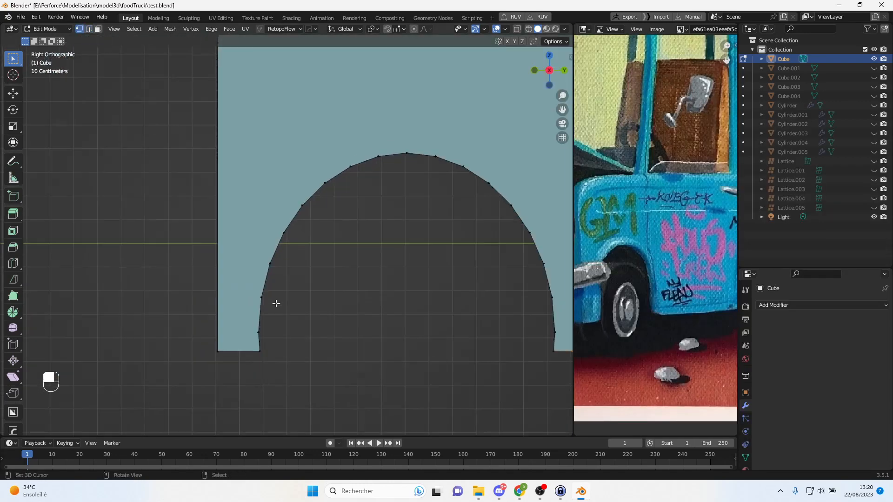
{"action": "key", "text": "k"}
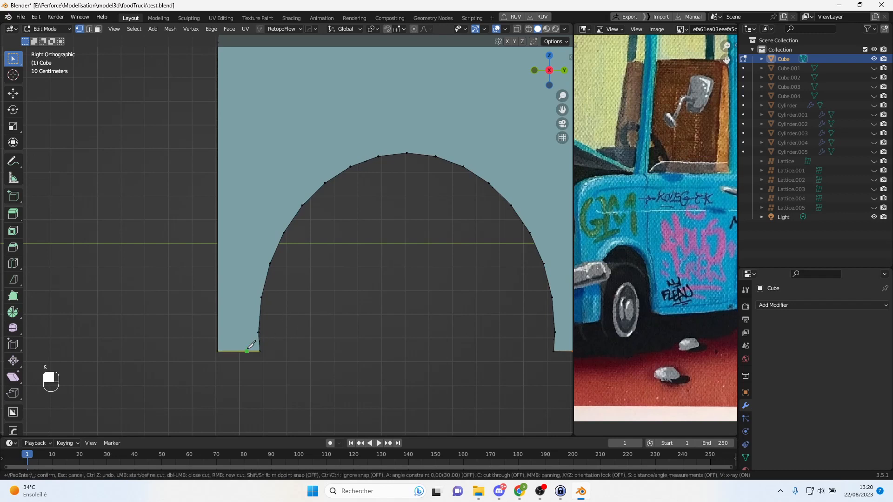
{"action": "left_click", "coordinate": [245, 334]}
{"action": "left_click", "coordinate": [249, 295]}
{"action": "left_click", "coordinate": [293, 199]}
{"action": "left_click", "coordinate": [318, 173]}
{"action": "left_click", "coordinate": [345, 154]}
{"action": "left_click", "coordinate": [441, 140]}
{"action": "left_click", "coordinate": [522, 196]}
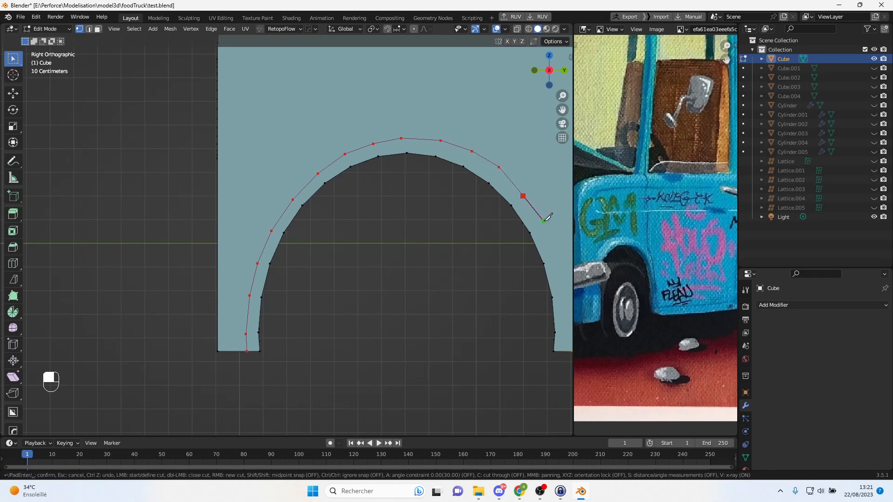
{"action": "left_click", "coordinate": [557, 259]}
{"action": "key", "text": "Return"}
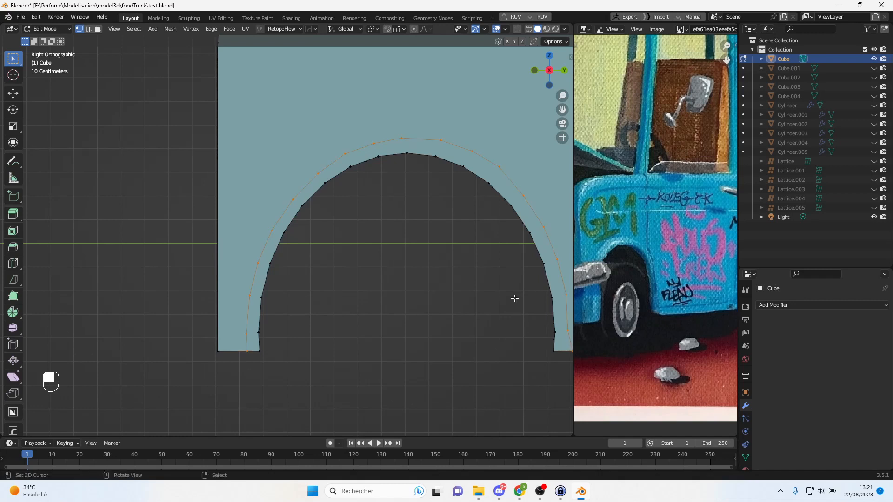
- Move the knife-cut vertices on the rear side of the front wheel arch outward to even the band around the opening
{"action": "middle_click_drag", "start_coordinate": [511, 287], "coordinate": [453, 279], "text": "shift"}
{"action": "right_click", "coordinate": [521, 319]}
{"action": "middle_click_drag", "start_coordinate": [529, 294], "coordinate": [449, 289], "text": "shift"}
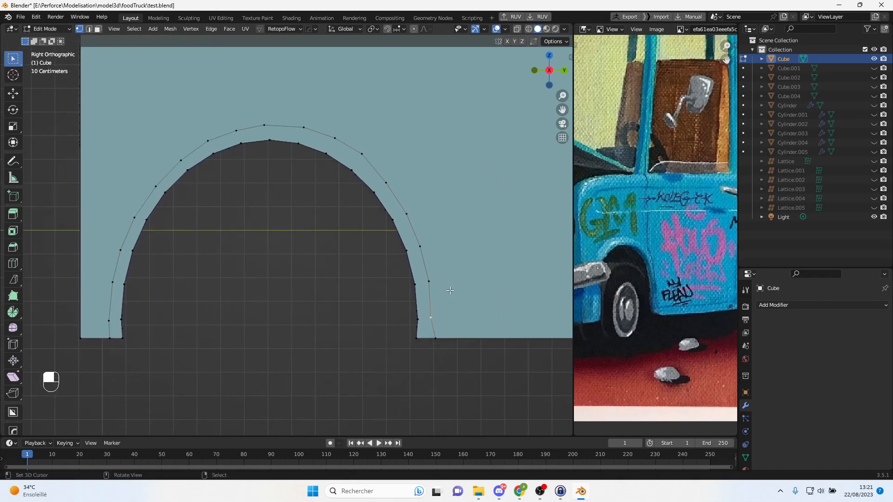
{"action": "key", "text": "g"}
{"action": "left_click", "coordinate": [472, 284]}
{"action": "left_click", "coordinate": [439, 282]}
{"action": "key", "text": "g"}
{"action": "left_click", "coordinate": [439, 275]}
{"action": "left_click", "coordinate": [421, 247]}
{"action": "key", "text": "g"}
{"action": "left_click", "coordinate": [424, 243]}
{"action": "left_click", "coordinate": [408, 212]}
{"action": "key", "text": "g"}
{"action": "left_click", "coordinate": [392, 170]}
{"action": "key", "text": "g"}
{"action": "left_click", "coordinate": [397, 160]}
{"action": "left_click", "coordinate": [373, 148]}
{"action": "key", "text": "g"}
{"action": "left_click", "coordinate": [377, 140]}
{"action": "left_click", "coordinate": [344, 131]}
{"action": "key", "text": "g"}
{"action": "left_click", "coordinate": [347, 125]}
- Raise the cut line's vertices over the crown of the front wheel arch to widen the band evenly
{"action": "left_click", "coordinate": [304, 127]}
{"action": "key", "text": "g"}
{"action": "left_click", "coordinate": [313, 116]}
{"action": "left_click", "coordinate": [259, 120]}
{"action": "key", "text": "g"}
{"action": "left_click", "coordinate": [264, 110]}
{"action": "left_click", "coordinate": [233, 126]}
{"action": "key", "text": "g"}
{"action": "left_click", "coordinate": [228, 120]}
{"action": "left_click", "coordinate": [207, 138]}
{"action": "key", "text": "g"}
{"action": "left_click", "coordinate": [199, 128]}
- Move the cut line's vertices down the forward side of the front wheel arch outward, matching the rear side's band width
{"action": "left_click", "coordinate": [181, 159]}
{"action": "key", "text": "g"}
{"action": "left_click", "coordinate": [171, 144]}
{"action": "left_click", "coordinate": [157, 184]}
{"action": "key", "text": "g"}
{"action": "left_click", "coordinate": [139, 181]}
{"action": "left_click", "coordinate": [134, 216]}
{"action": "key", "text": "g"}
{"action": "left_click", "coordinate": [118, 200]}
{"action": "left_click", "coordinate": [120, 247]}
{"action": "key", "text": "g"}
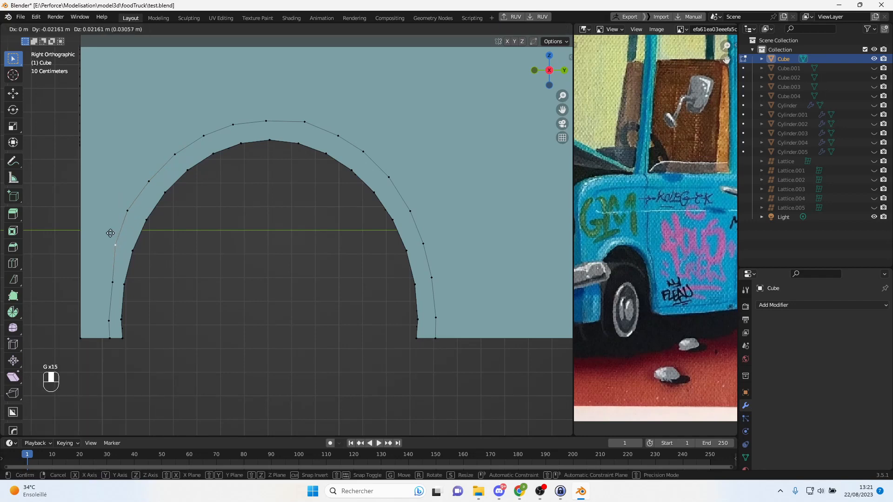
{"action": "left_click", "coordinate": [109, 232]}
{"action": "left_click", "coordinate": [112, 281]}
{"action": "key", "text": "g"}
{"action": "left_click", "coordinate": [95, 274]}
{"action": "left_click", "coordinate": [109, 314]}
{"action": "key", "text": "g"}
{"action": "left_click", "coordinate": [97, 308]}
- Move the cut line's lowest vertices on the front wheel arch's forward side outward, sliding the bottom one along the panel's lower edge
{"action": "left_click", "coordinate": [109, 334]}
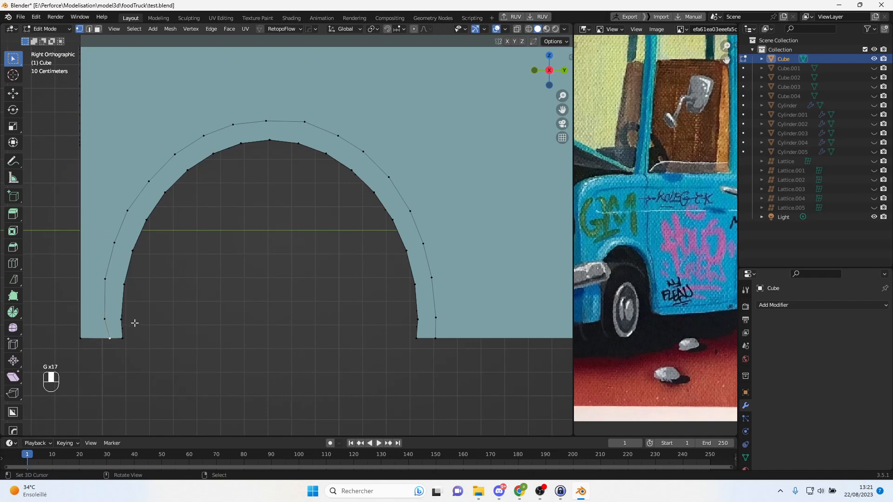
{"action": "key", "text": "g"}
{"action": "key", "text": "g"}
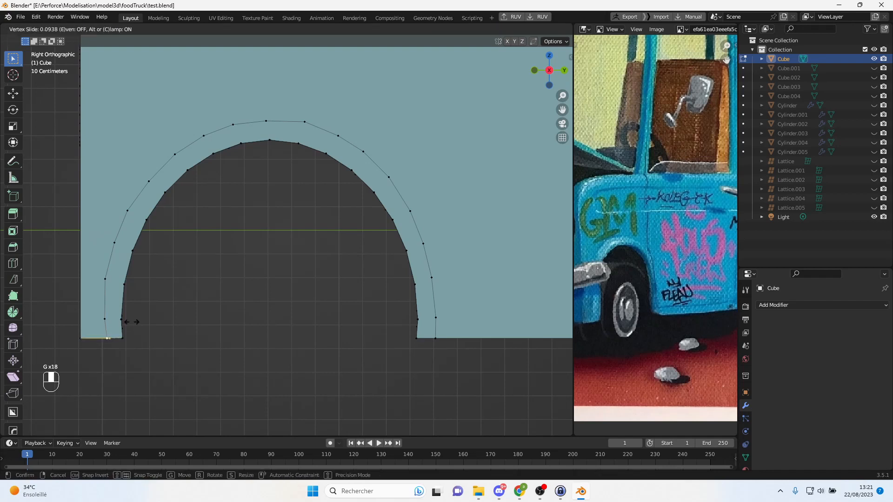
{"action": "left_click", "coordinate": [124, 322]}
{"action": "left_click", "coordinate": [107, 319]}
{"action": "key", "text": "g"}
{"action": "left_click", "coordinate": [121, 318]}
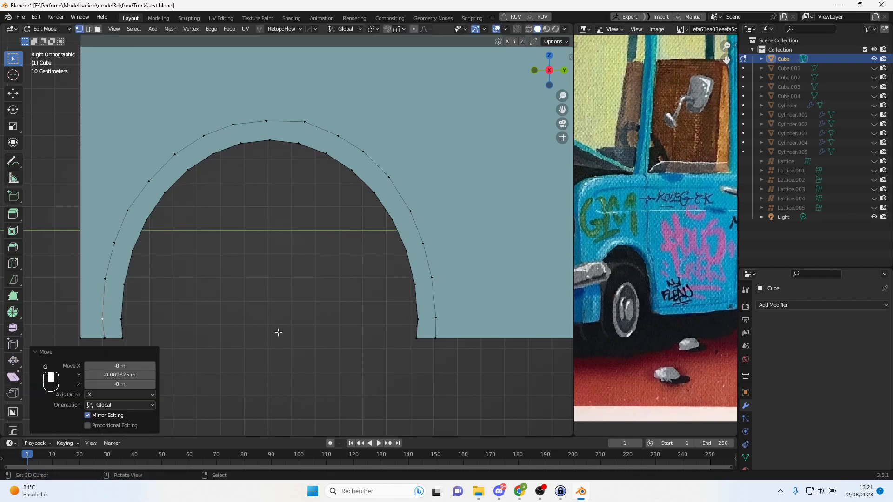
- Move the vertex just above the foot of the cut line on the front arch's rear side slightly outward
{"action": "left_click", "coordinate": [439, 315]}
{"action": "key", "text": "g"}
{"action": "left_click", "coordinate": [467, 315]}
- Knife-cut short cross edges joining the outer line to the front arch opening's vertices, from the forward foot up to the crown
{"action": "middle_click_drag", "start_coordinate": [310, 265], "coordinate": [395, 267], "text": "shift"}
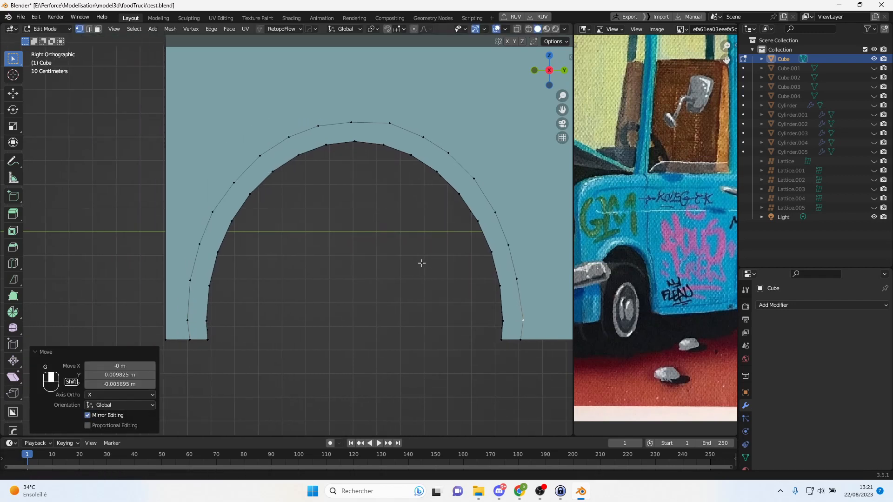
{"action": "left_click", "coordinate": [188, 321]}
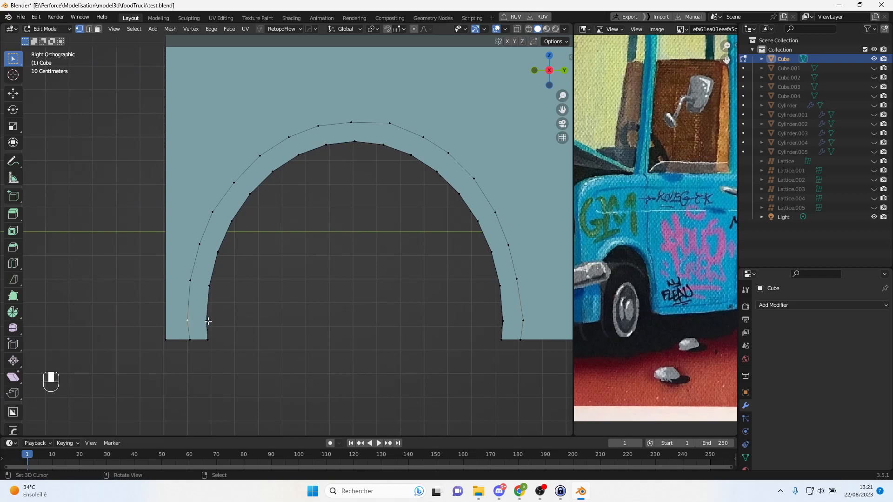
{"action": "key", "text": "k"}
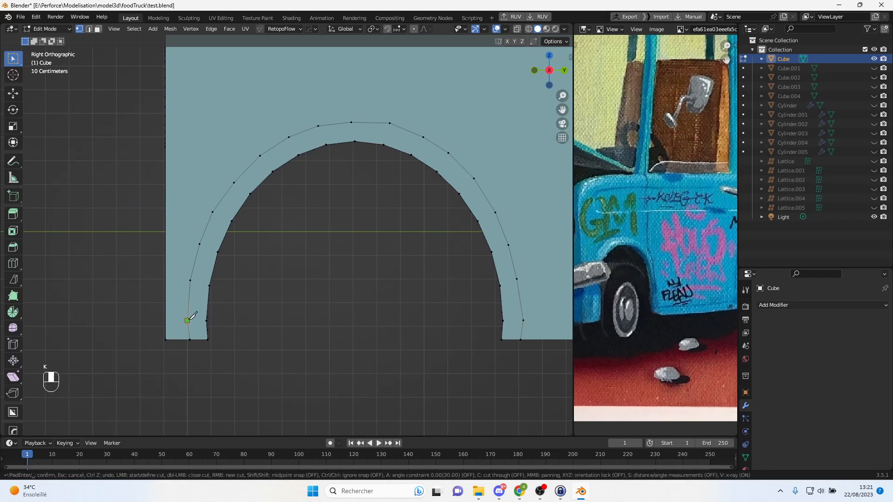
{"action": "left_click", "coordinate": [207, 320]}
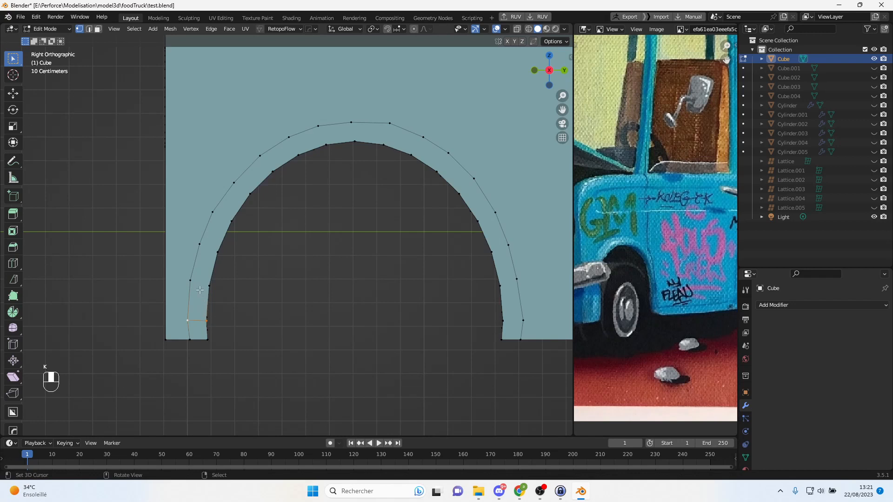
{"action": "left_click", "coordinate": [208, 284]}
{"action": "key", "text": "k"}
{"action": "left_click", "coordinate": [217, 251]}
{"action": "key", "text": "k"}
{"action": "left_click", "coordinate": [251, 194]}
{"action": "key", "text": "k"}
{"action": "key", "text": "k"}
{"action": "key", "text": "k"}
{"action": "key", "text": "k"}
{"action": "key", "text": "k"}
{"action": "left_click", "coordinate": [273, 171]}
{"action": "left_click", "coordinate": [298, 155]}
{"action": "left_click", "coordinate": [326, 145]}
{"action": "left_click", "coordinate": [354, 141]}
- Knife-cut the remaining cross edges of the front arch band, from just behind the crown down to the rear foot
{"action": "left_click", "coordinate": [389, 123]}
{"action": "left_click", "coordinate": [384, 145]}
{"action": "key", "text": "Return"}
{"action": "key", "text": "Return"}
{"action": "key", "text": "Return"}
{"action": "key", "text": "Return"}
{"action": "left_click", "coordinate": [423, 137]}
{"action": "key", "text": "k"}
{"action": "key", "text": "k"}
{"action": "key", "text": "k"}
{"action": "left_click", "coordinate": [423, 138]}
{"action": "left_click", "coordinate": [411, 155]}
{"action": "left_click", "coordinate": [448, 153]}
{"action": "left_click", "coordinate": [438, 171]}
{"action": "left_click", "coordinate": [474, 179]}
{"action": "key", "text": "k"}
{"action": "key", "text": "k"}
{"action": "key", "text": "k"}
{"action": "key", "text": "k"}
{"action": "left_click", "coordinate": [495, 213]}
{"action": "left_click", "coordinate": [477, 221]}
{"action": "left_click", "coordinate": [508, 245]}
{"action": "left_click", "coordinate": [492, 252]}
{"action": "left_click", "coordinate": [516, 279]}
{"action": "left_click", "coordinate": [523, 321]}
- Cut a curved line with the Knife tool a short distance outside the rear wheel arch, running from lower edge to lower edge
{"action": "scroll", "coordinate": [499, 308], "scroll_direction": "down", "scroll_amount": 3}
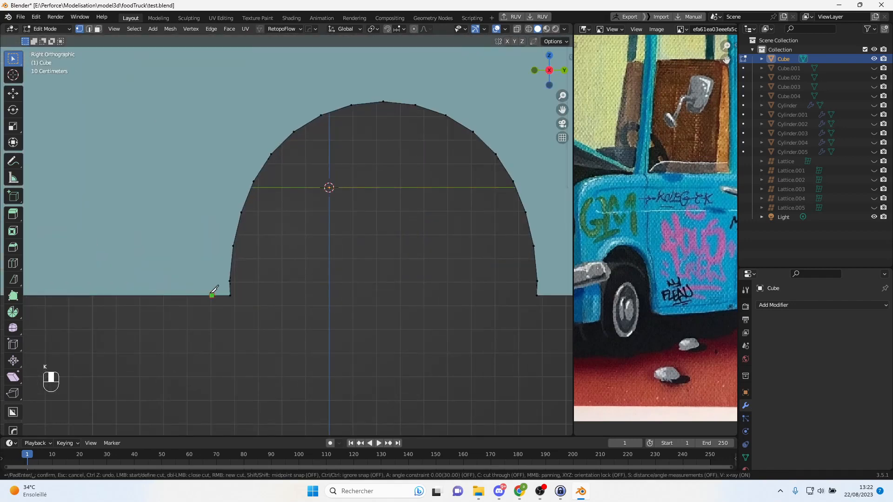
{"action": "left_click", "coordinate": [211, 296]}
{"action": "left_click", "coordinate": [211, 280]}
{"action": "left_click", "coordinate": [216, 245]}
{"action": "left_click", "coordinate": [225, 208]}
{"action": "left_click", "coordinate": [239, 174]}
{"action": "left_click", "coordinate": [260, 143]}
{"action": "left_click", "coordinate": [281, 119]}
{"action": "left_click", "coordinate": [313, 95]}
{"action": "left_click", "coordinate": [344, 84]}
{"action": "left_click", "coordinate": [381, 80]}
{"action": "left_click", "coordinate": [419, 83]}
{"action": "left_click", "coordinate": [450, 94]}
{"action": "left_click", "coordinate": [483, 113]}
{"action": "left_click", "coordinate": [508, 138]}
{"action": "left_click", "coordinate": [529, 166]}
{"action": "left_click", "coordinate": [545, 205]}
{"action": "left_click", "coordinate": [552, 241]}
{"action": "left_click", "coordinate": [557, 276]}
{"action": "left_click", "coordinate": [558, 296]}
{"action": "key", "text": "Return"}
- Knife-cut cross edges joining the rear arch's outer line to the opening's vertices, from the forward foot up to the crown
{"action": "key", "text": "k"}
{"action": "left_click", "coordinate": [230, 281]}
{"action": "left_click", "coordinate": [211, 280]}
{"action": "key", "text": "Return"}
{"action": "key", "text": "k"}
{"action": "left_click", "coordinate": [216, 245]}
{"action": "left_click", "coordinate": [233, 246]}
{"action": "key", "text": "Return"}
{"action": "left_click", "coordinate": [240, 175]}
{"action": "left_click", "coordinate": [253, 181]}
{"action": "key", "text": "Return"}
{"action": "key", "text": "k"}
{"action": "left_click", "coordinate": [261, 142]}
{"action": "left_click", "coordinate": [271, 155]}
{"action": "key", "text": "Return"}
{"action": "key", "text": "k"}
{"action": "left_click", "coordinate": [351, 105]}
{"action": "key", "text": "Return"}
{"action": "key", "text": "k"}
{"action": "left_click", "coordinate": [380, 80]}
{"action": "left_click", "coordinate": [383, 101]}
{"action": "key", "text": "Return"}
- Knife-cut the remaining cross edges of the rear wheel arch band, from behind the crown down to the rear foot
{"action": "key", "text": "k"}
{"action": "left_click", "coordinate": [419, 82]}
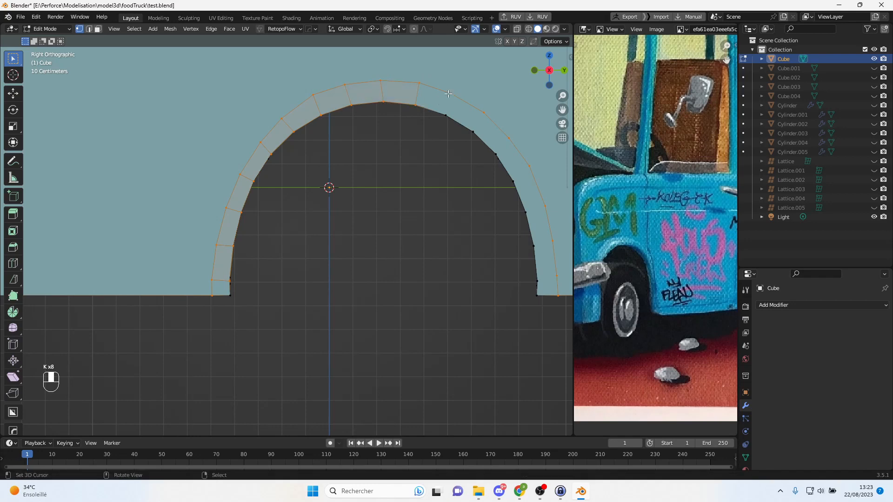
{"action": "left_click", "coordinate": [471, 154]}
{"action": "left_click", "coordinate": [461, 167]}
{"action": "key", "text": "Return"}
{"action": "key", "text": "k"}
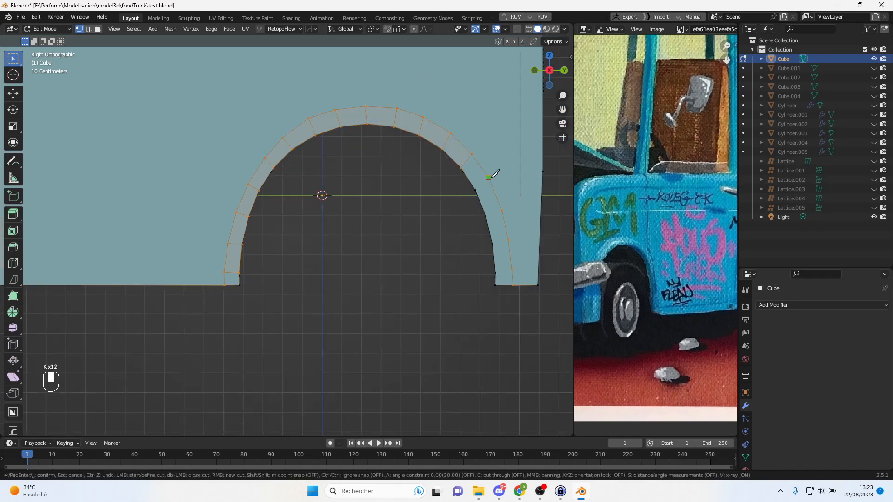
{"action": "left_click", "coordinate": [501, 210]}
{"action": "left_click", "coordinate": [486, 216]}
{"action": "key", "text": "Return"}
{"action": "key", "text": "k"}
{"action": "left_click", "coordinate": [508, 240]}
{"action": "left_click", "coordinate": [492, 244]}
{"action": "key", "text": "Return"}
{"action": "key", "text": "k"}
{"action": "left_click", "coordinate": [511, 269]}
{"action": "left_click", "coordinate": [496, 274]}
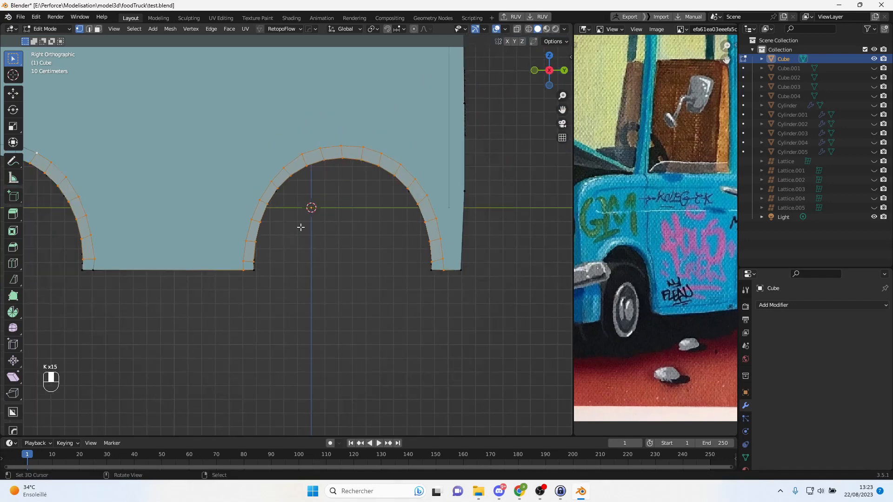
- Select the outer edge chain of the front arch band from foot to foot and display the LoopTools operations
{"action": "left_click", "coordinate": [91, 30]}
{"action": "middle_click_drag", "start_coordinate": [262, 148], "coordinate": [486, 163], "text": "shift"}
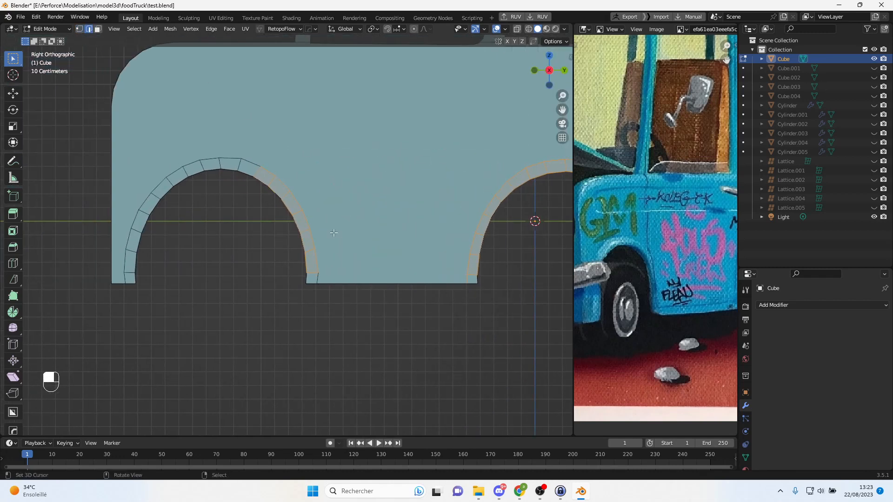
{"action": "left_click", "coordinate": [325, 280]}
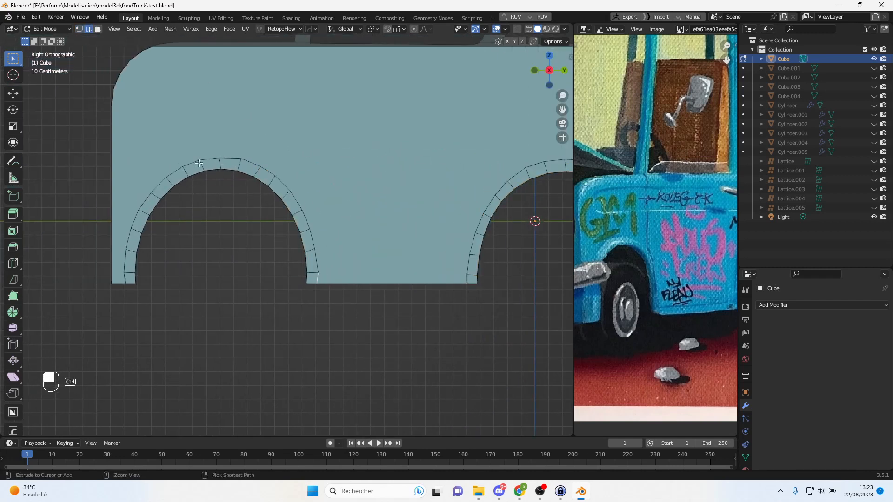
{"action": "left_click", "coordinate": [216, 155], "text": "ctrl"}
{"action": "left_click", "coordinate": [126, 277], "text": "ctrl"}
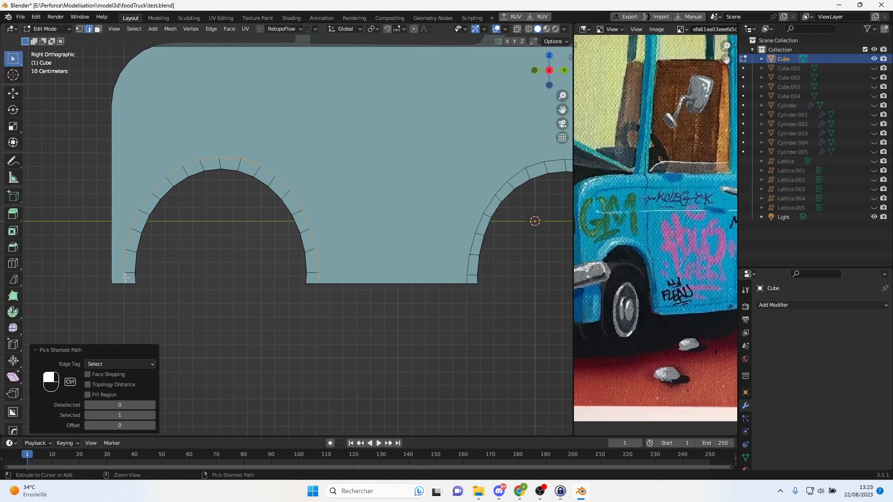
{"action": "left_click", "coordinate": [570, 58]}
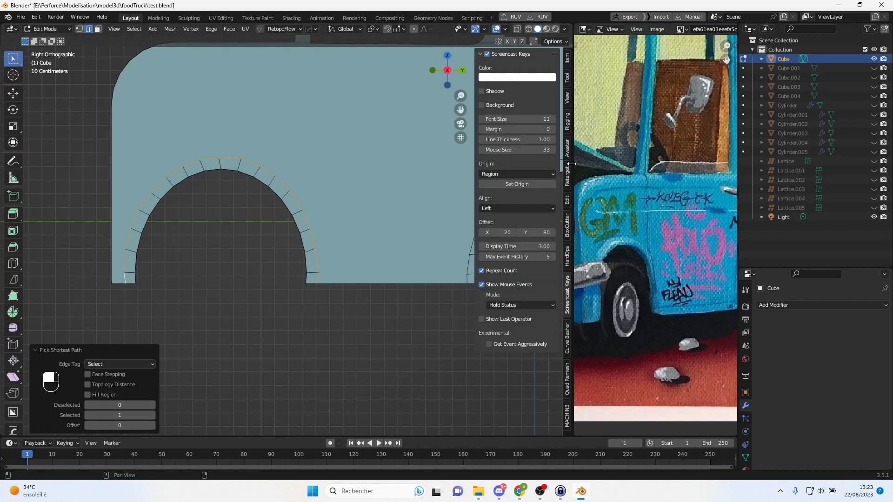
{"action": "left_click", "coordinate": [567, 203]}
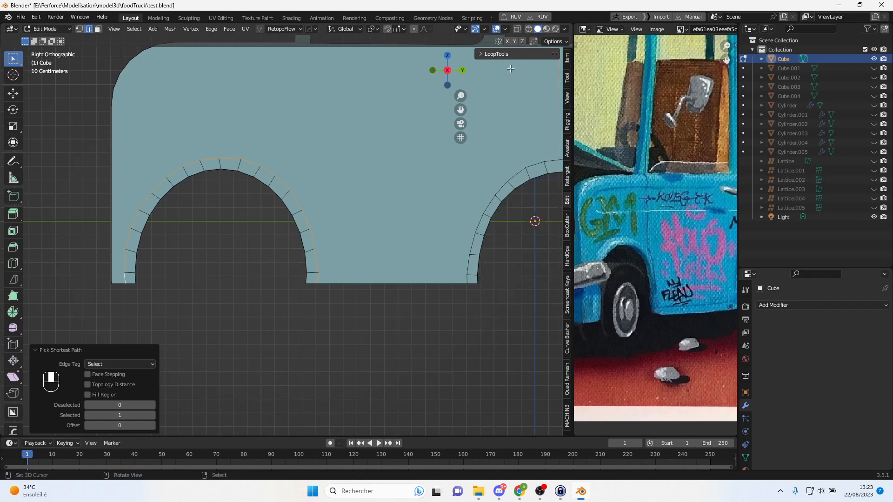
{"action": "left_click", "coordinate": [488, 55]}
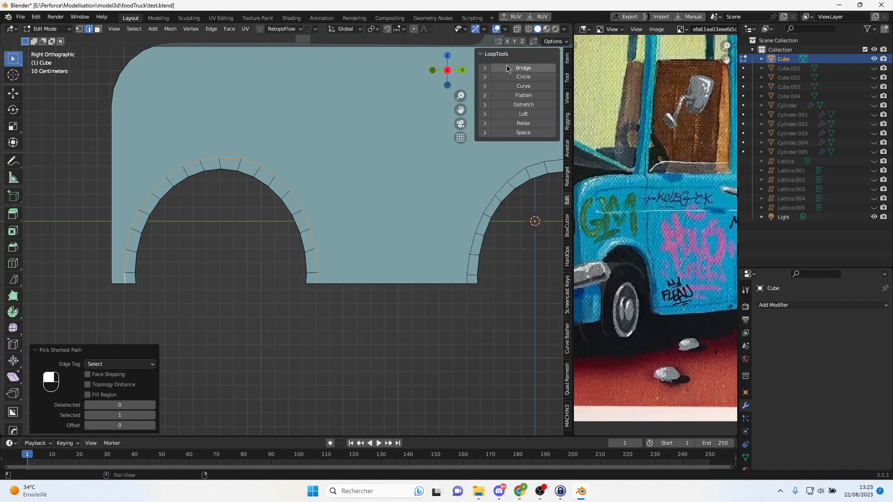
- Search the add-on preferences for "loop" to check that the LoopTools add-on is enabled
{"action": "left_click", "coordinate": [36, 17]}
{"action": "left_click", "coordinate": [81, 151]}
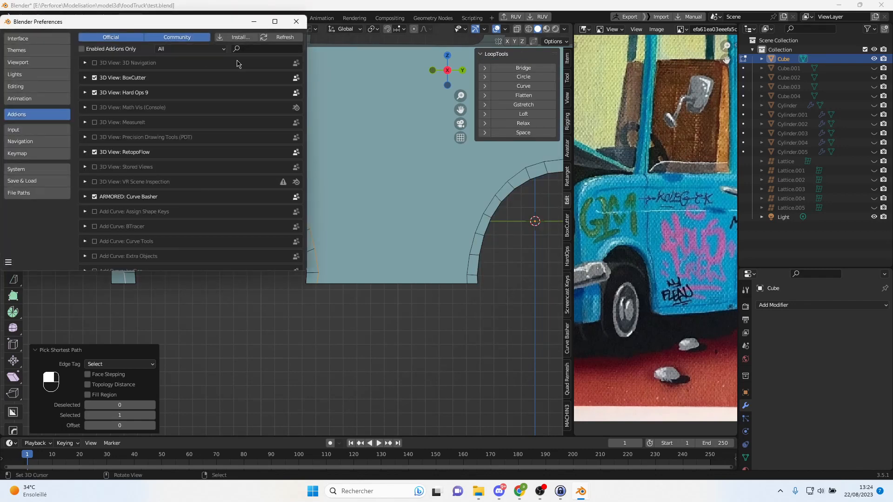
{"action": "left_click", "coordinate": [251, 50]}
{"action": "type", "text": "loop"}
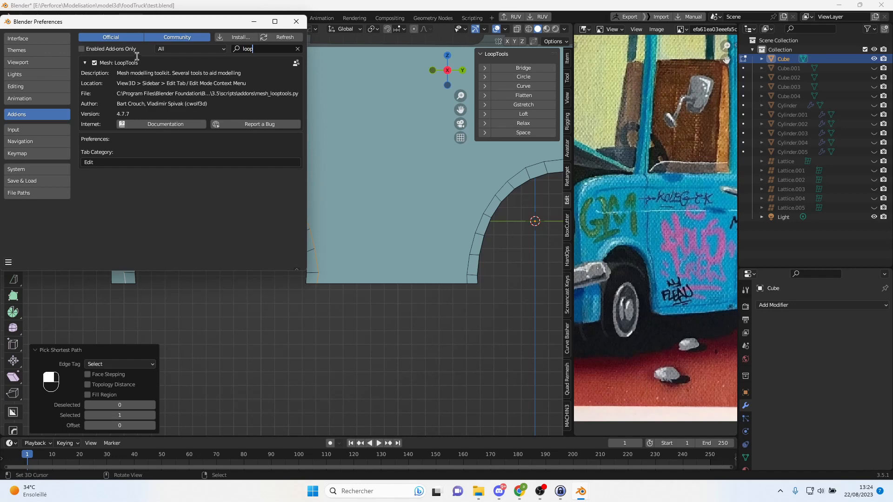
{"action": "left_click", "coordinate": [297, 22]}
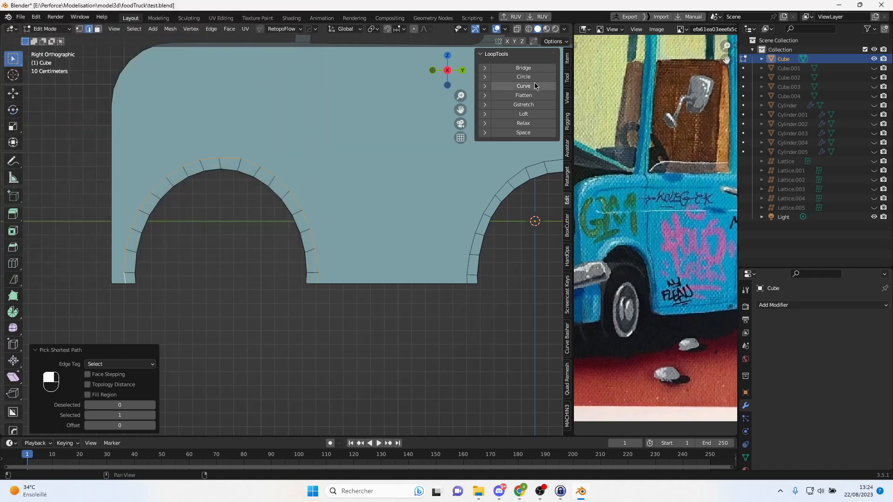
- Even out the selected outer edge chain of the front arch band with LoopTools Relax
{"action": "scroll", "coordinate": [314, 186], "scroll_direction": "up", "scroll_amount": 2}
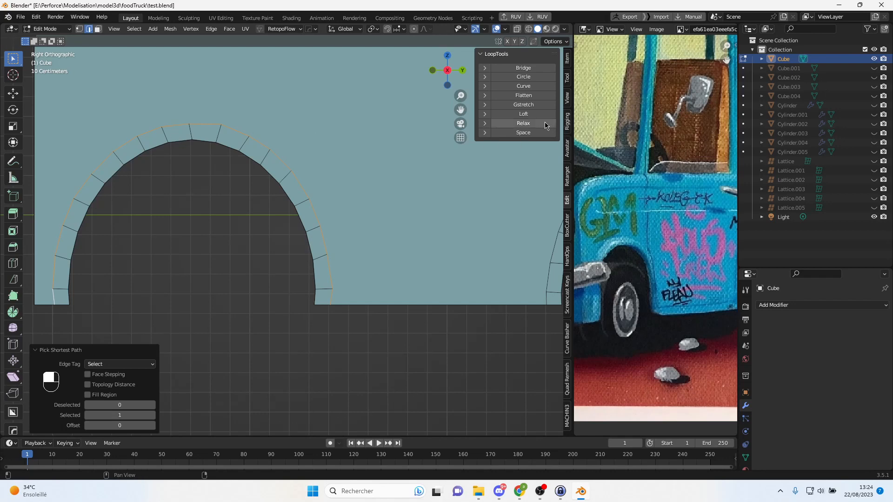
{"action": "left_click", "coordinate": [520, 124]}
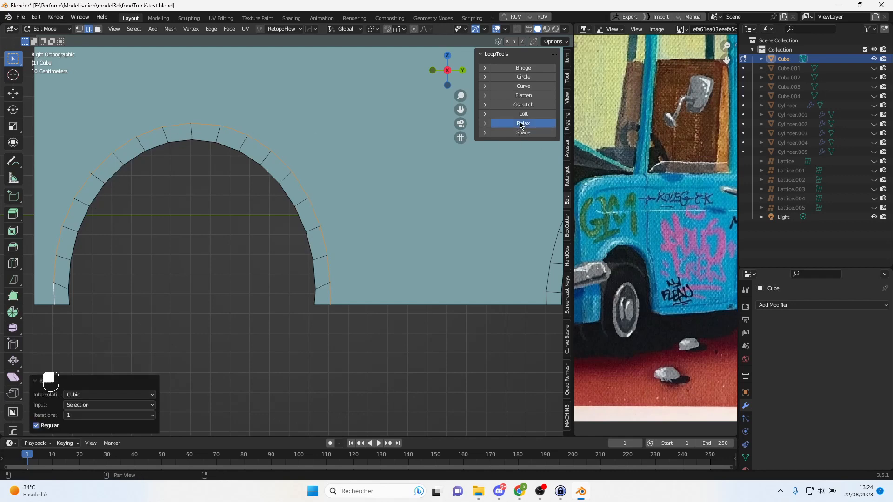
{"action": "scroll", "coordinate": [132, 119], "scroll_direction": "down", "scroll_amount": 3}
- Select the outer edge chain of the rear arch band from foot to foot and smooth it with LoopTools Relax
{"action": "scroll", "coordinate": [274, 208], "scroll_direction": "up", "scroll_amount": 3}
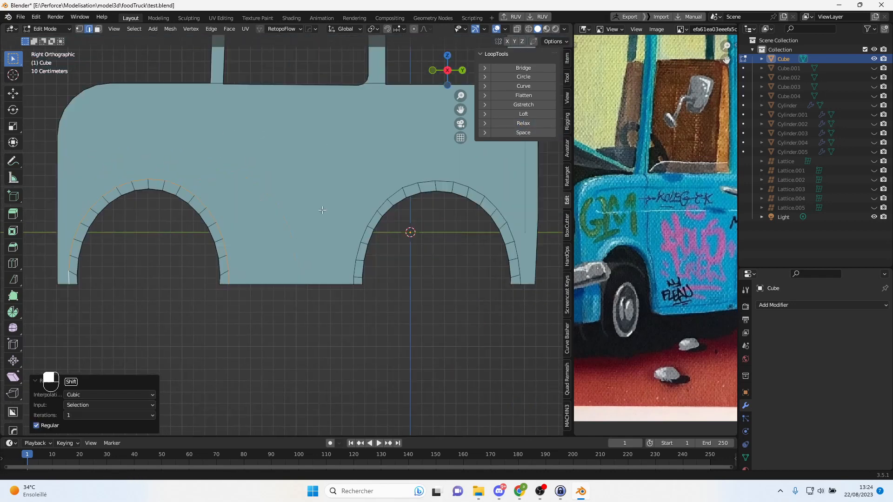
{"action": "left_click", "coordinate": [241, 305]}
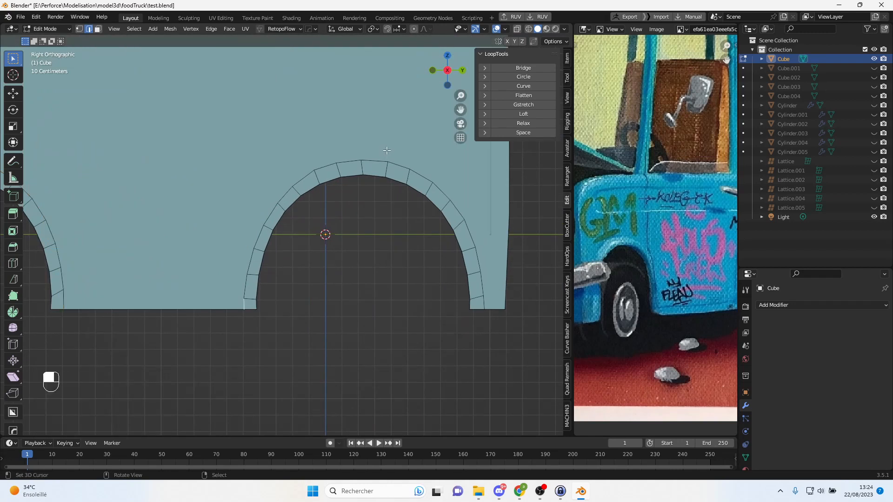
{"action": "left_click", "coordinate": [372, 162], "text": "ctrl"}
{"action": "left_click", "coordinate": [482, 301], "text": "ctrl"}
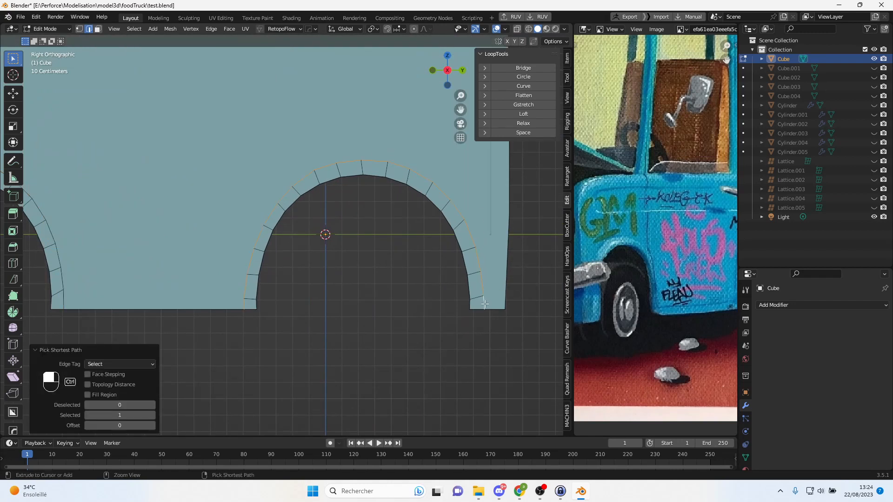
{"action": "left_click", "coordinate": [521, 125]}
- Add one centred loop cut along the band of each wheel arch
{"action": "scroll", "coordinate": [286, 201], "scroll_direction": "down", "scroll_amount": 3}
{"action": "middle_click_drag", "start_coordinate": [286, 200], "coordinate": [347, 201], "text": "shift"}
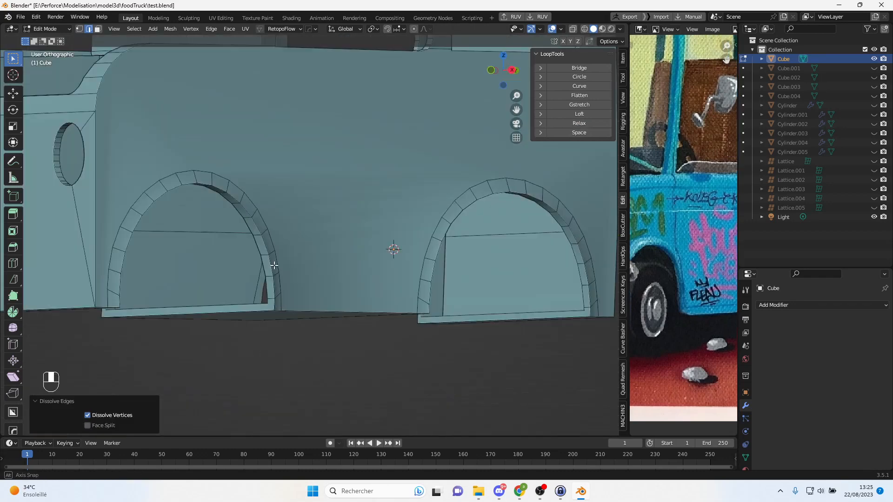
{"action": "middle_click_drag", "start_coordinate": [200, 261], "coordinate": [225, 261]}
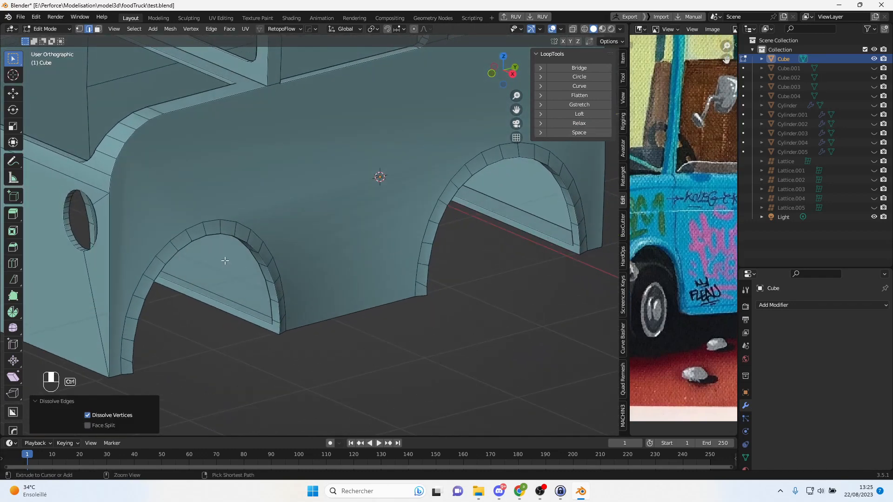
{"action": "key", "text": "ctrl+r"}
{"action": "left_click", "coordinate": [223, 224]}
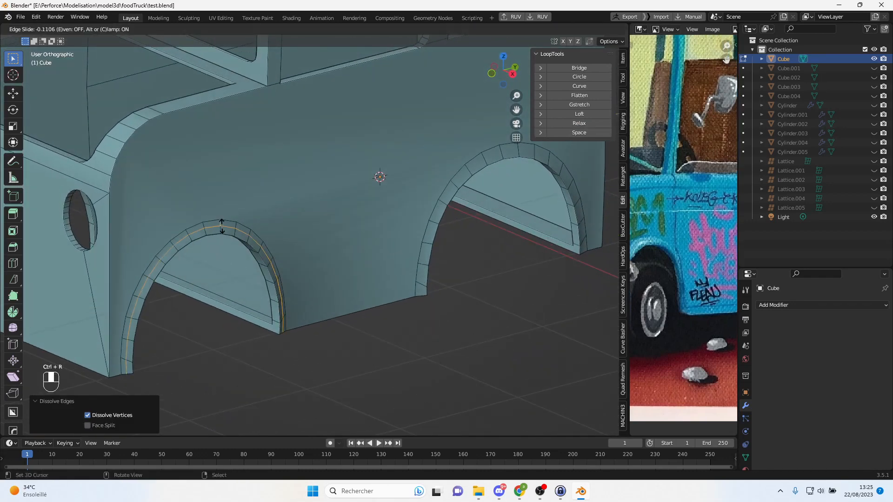
{"action": "right_click", "coordinate": [225, 225]}
{"action": "key", "text": "ctrl+r"}
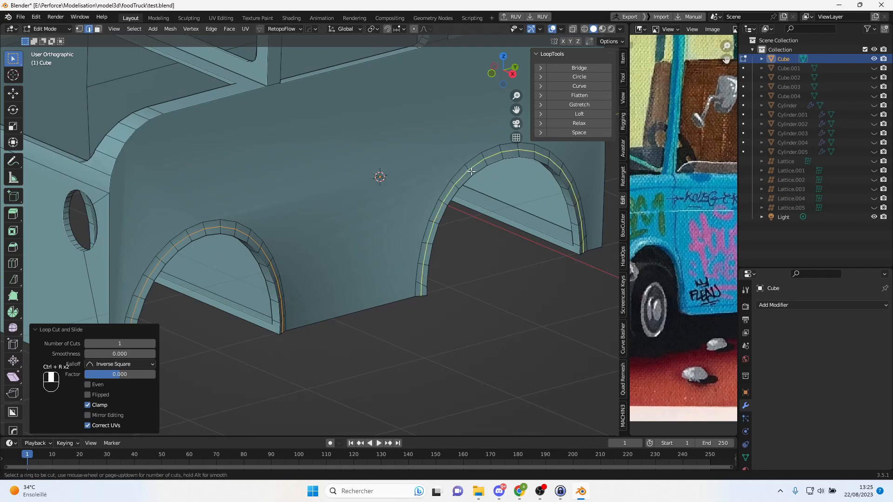
{"action": "left_click", "coordinate": [471, 171]}
{"action": "right_click", "coordinate": [475, 172]}
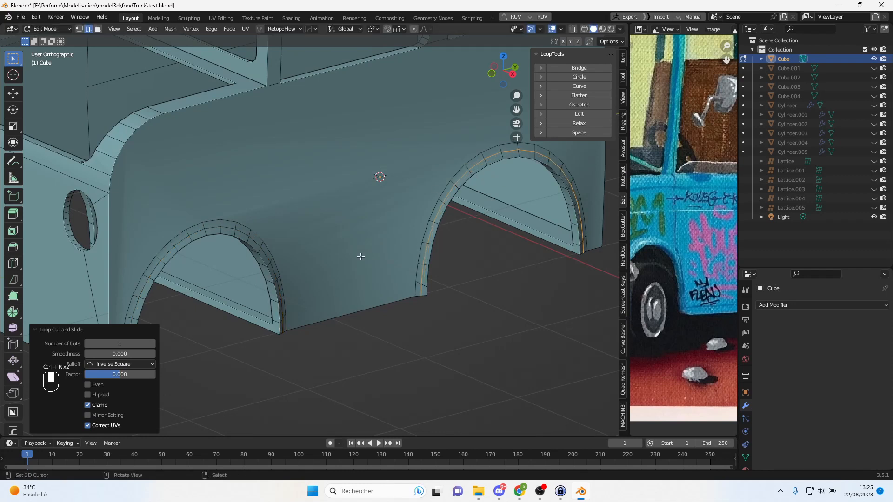
- Move the centre loops of both wheel arch bands outward about 0.013 m along X and check the shape in Object Mode
{"action": "left_click", "coordinate": [229, 228], "text": "alt"}
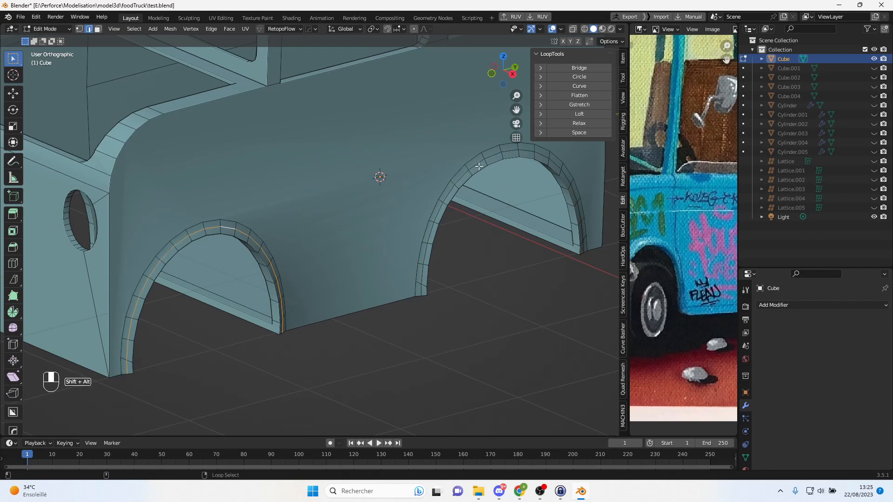
{"action": "left_click", "coordinate": [492, 159], "text": "alt+shift"}
{"action": "middle_click_drag", "start_coordinate": [492, 159], "coordinate": [425, 218]}
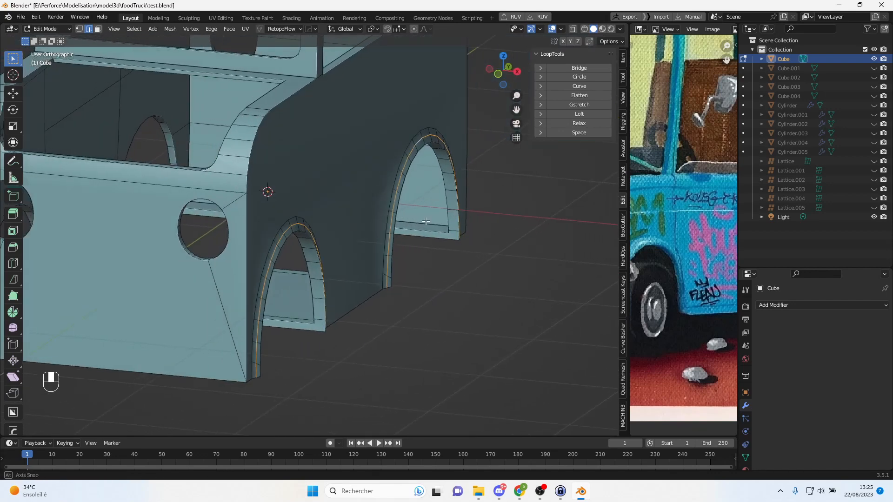
{"action": "key", "text": "g"}
{"action": "key", "text": "x"}
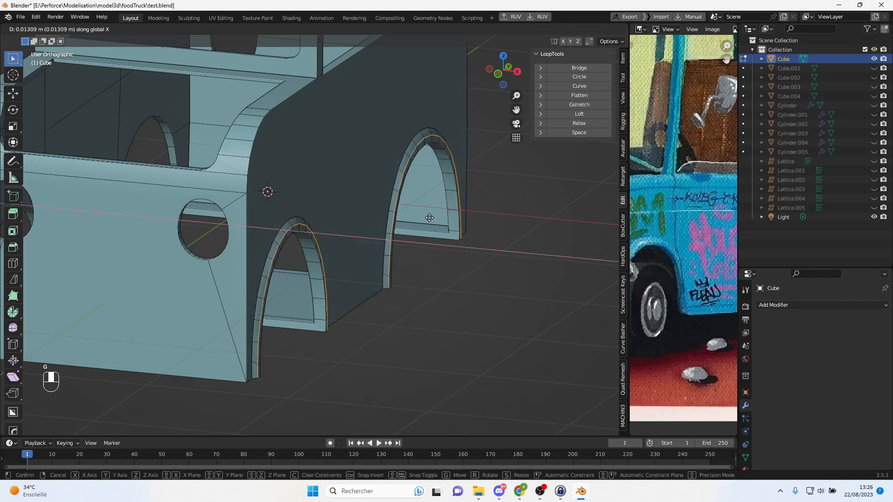
{"action": "left_click", "coordinate": [429, 218]}
{"action": "scroll", "coordinate": [429, 217], "scroll_direction": "up", "scroll_amount": 4}
{"action": "middle_click_drag", "start_coordinate": [429, 217], "coordinate": [317, 278]}
{"action": "key", "text": "Tab"}
{"action": "key", "text": "Tab"}
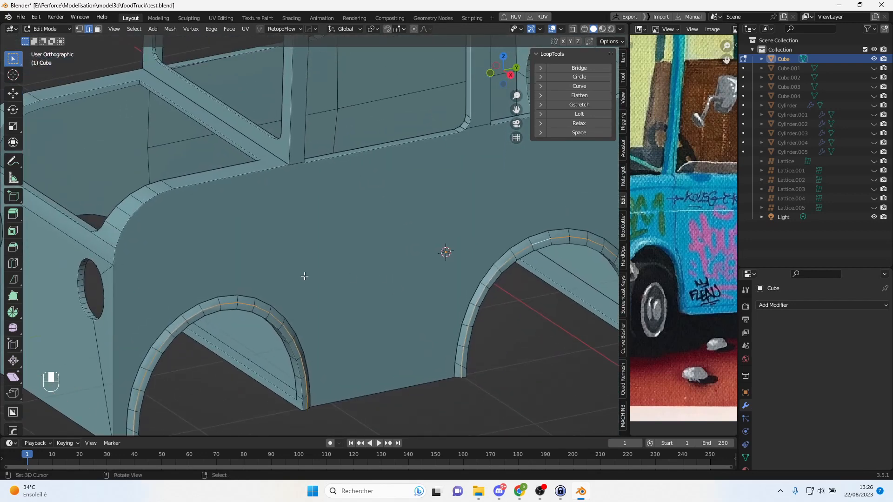
- Knife-cut an edge across the body side from just behind the front arch's top to the base of the front pillar
{"action": "scroll", "coordinate": [317, 277], "scroll_direction": "up", "scroll_amount": 2}
{"action": "middle_click_drag", "start_coordinate": [260, 311], "coordinate": [280, 312]}
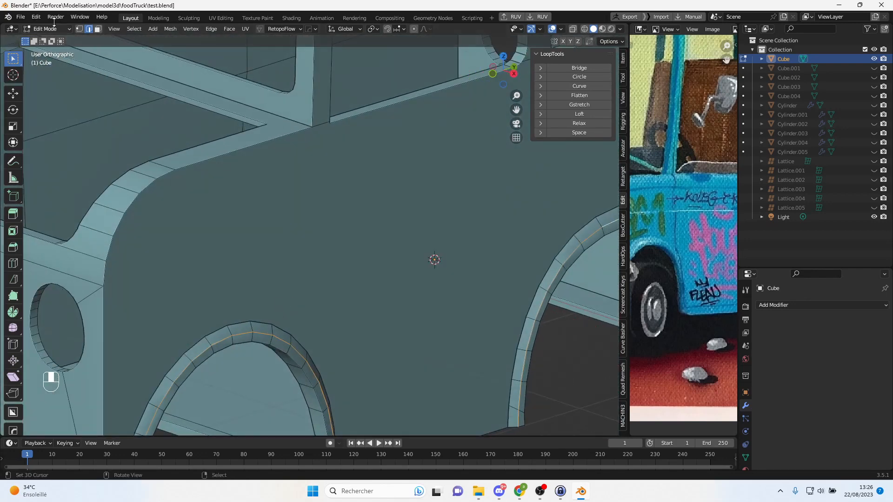
{"action": "left_click", "coordinate": [79, 30]}
{"action": "middle_click_drag", "start_coordinate": [279, 241], "coordinate": [224, 231]}
{"action": "scroll", "coordinate": [235, 139], "scroll_direction": "down", "scroll_amount": 2}
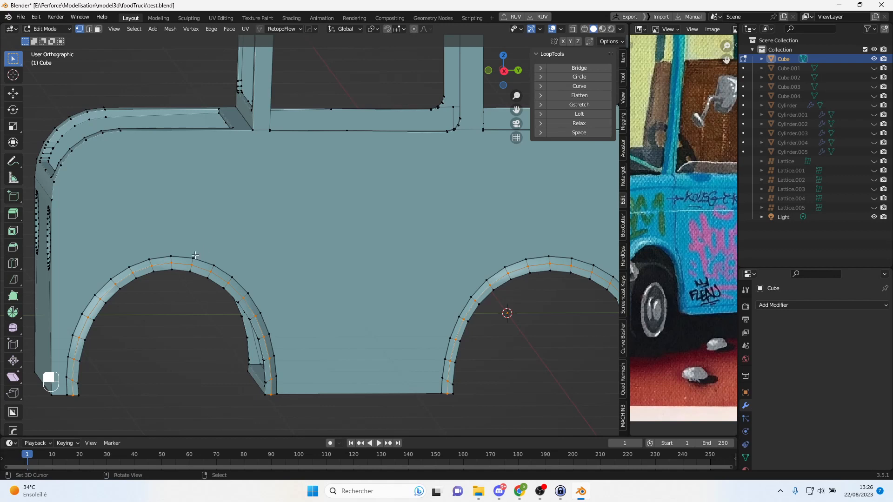
{"action": "key", "text": "k"}
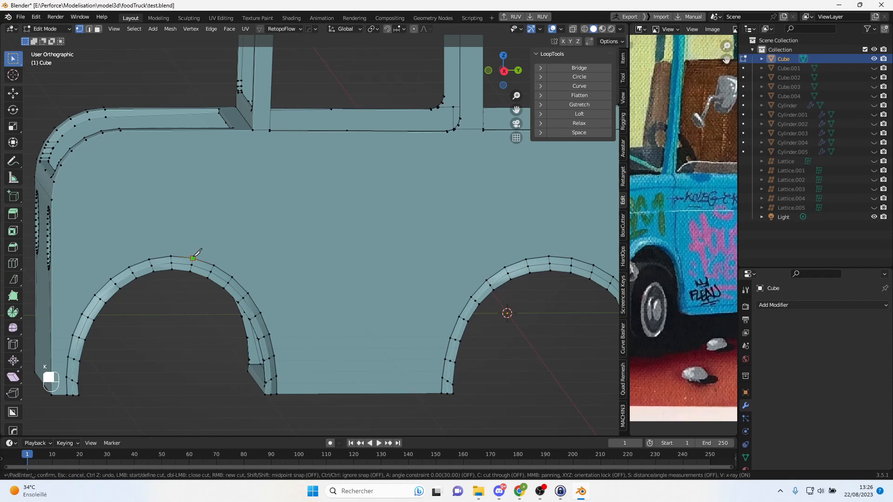
{"action": "left_click", "coordinate": [192, 258]}
{"action": "left_click", "coordinate": [254, 130]}
{"action": "key", "text": "Return"}
- Knife-cut an edge from the top of the rear arch to the base of the middle pillar
{"action": "middle_click_drag", "start_coordinate": [423, 232], "coordinate": [479, 267]}
{"action": "key", "text": "k"}
{"action": "left_click", "coordinate": [472, 278]}
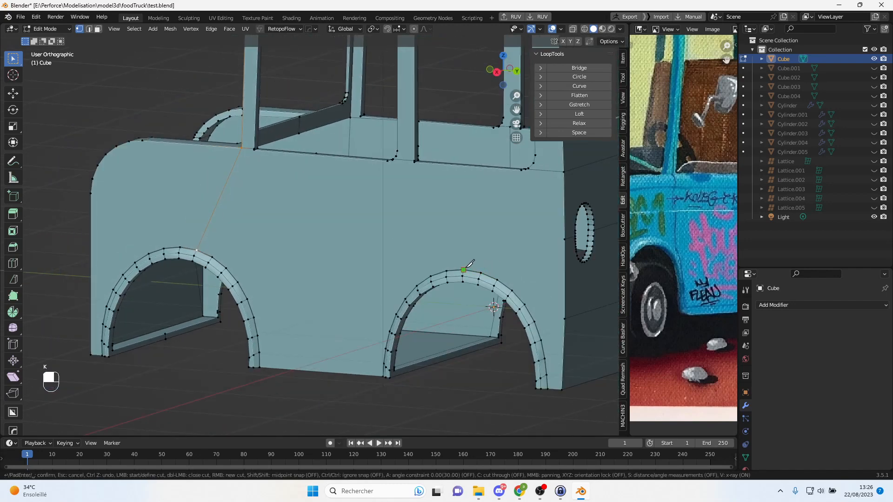
{"action": "left_click", "coordinate": [416, 162]}
{"action": "key", "text": "Return"}
- Symmetrize the body mesh across X and check the new side cuts in Object Mode
{"action": "middle_click_drag", "start_coordinate": [362, 253], "coordinate": [286, 238]}
{"action": "scroll", "coordinate": [431, 256], "scroll_direction": "up", "scroll_amount": 2}
{"action": "scroll", "coordinate": [431, 256], "scroll_direction": "down", "scroll_amount": 3}
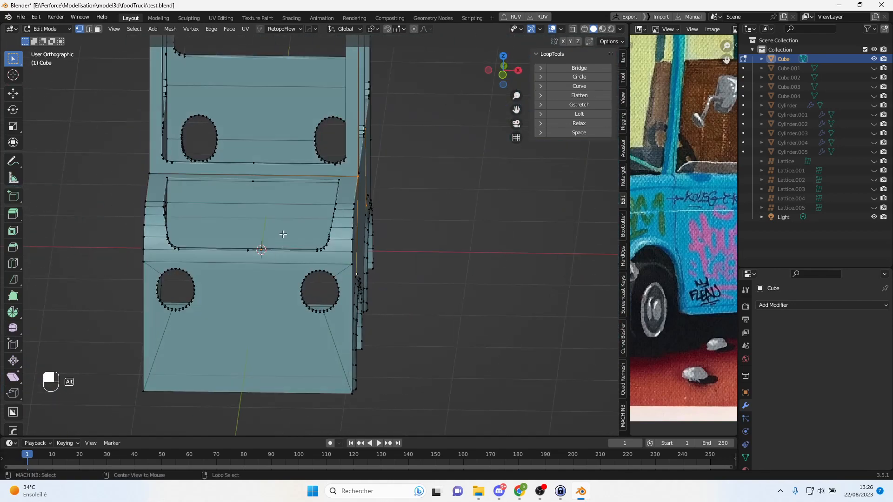
{"action": "key", "text": "alt+x"}
{"action": "middle_click_drag", "start_coordinate": [198, 231], "coordinate": [255, 233]}
{"action": "scroll", "coordinate": [255, 234], "scroll_direction": "up", "scroll_amount": 2}
{"action": "key", "text": "Tab"}
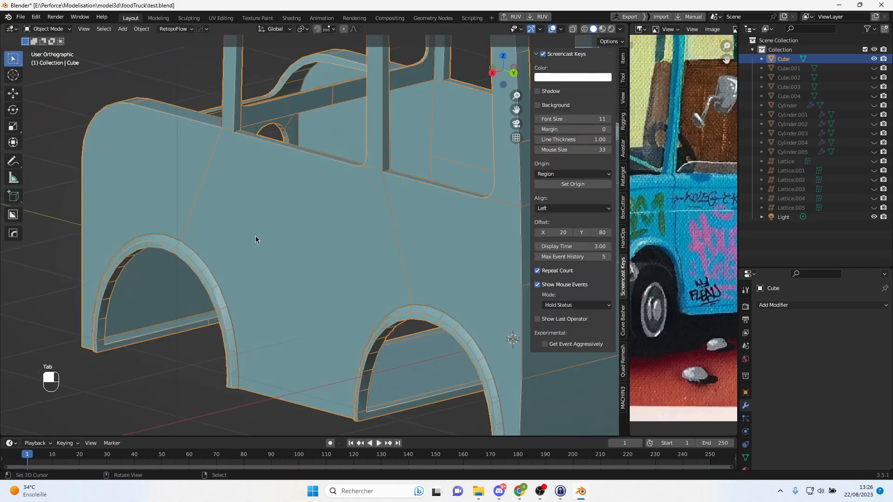
{"action": "middle_click_drag", "start_coordinate": [225, 260], "coordinate": [393, 264]}
{"action": "scroll", "coordinate": [403, 260], "scroll_direction": "down", "scroll_amount": 3}
{"action": "key", "text": "Tab"}
- Compare the body side with the reference painting and add a 2 m cube at the world origin in Object Mode
{"action": "left_click_drag", "start_coordinate": [630, 205], "coordinate": [432, 200]}
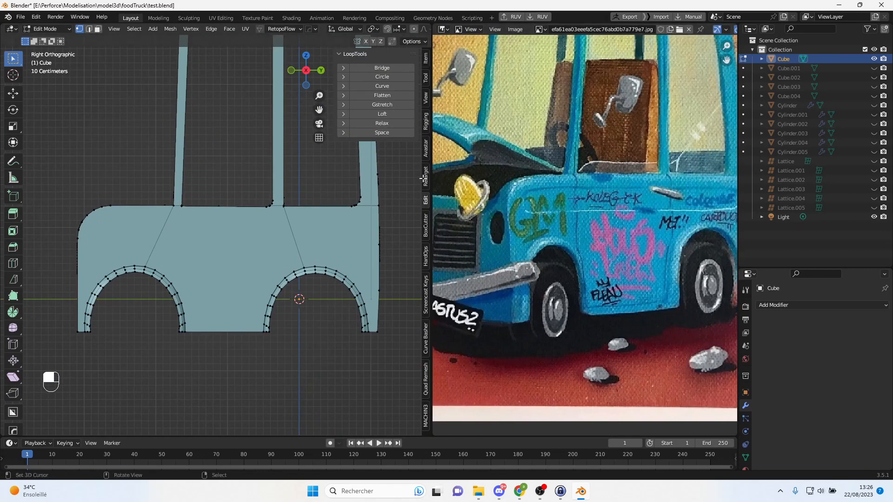
{"action": "left_click_drag", "start_coordinate": [432, 180], "coordinate": [605, 185]}
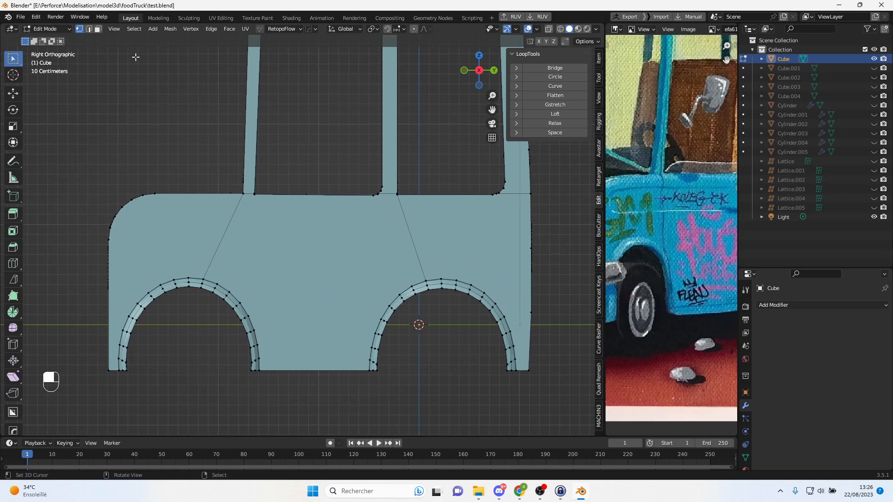
{"action": "key", "text": "Tab"}
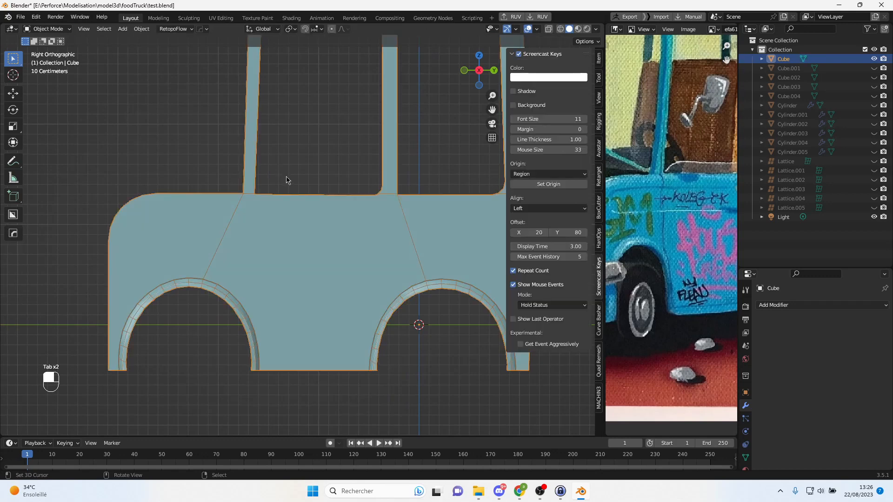
{"action": "left_click", "coordinate": [141, 29]}
{"action": "mouse_move", "coordinate": [143, 41]}
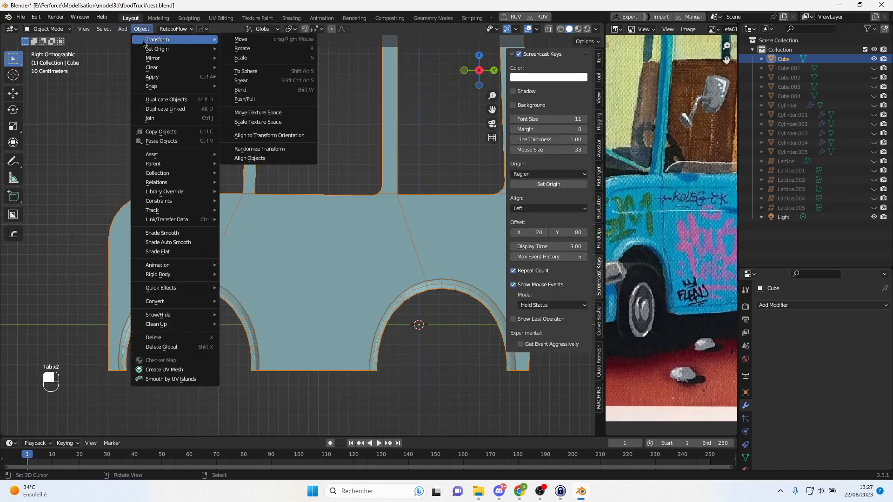
{"action": "mouse_move", "coordinate": [122, 28]}
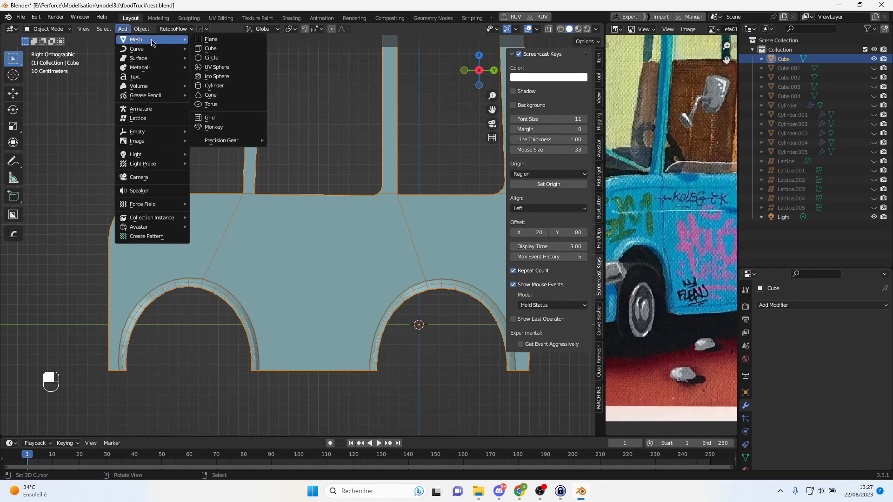
{"action": "left_click", "coordinate": [231, 49]}
{"action": "scroll", "coordinate": [403, 275], "scroll_direction": "down", "scroll_amount": 2}
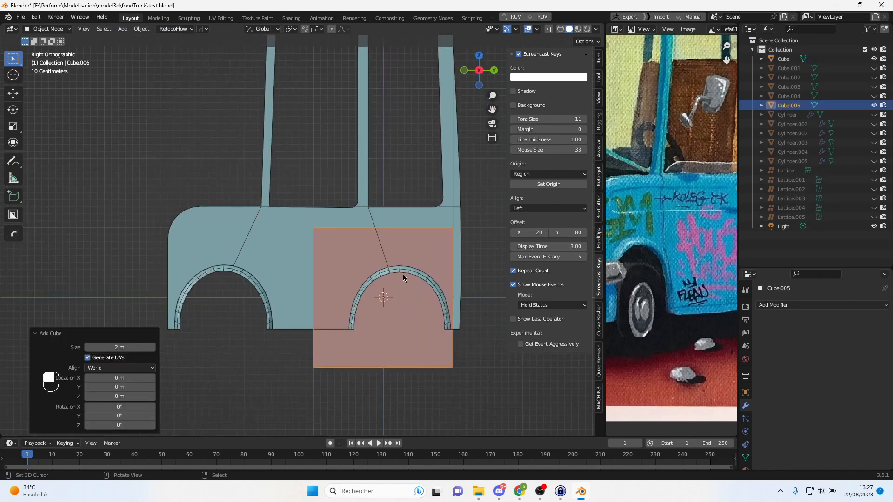
- Scale the new cube to about 0.47 and position it beside the car's +X body side, between and above the wheel arches
{"action": "key", "text": "g"}
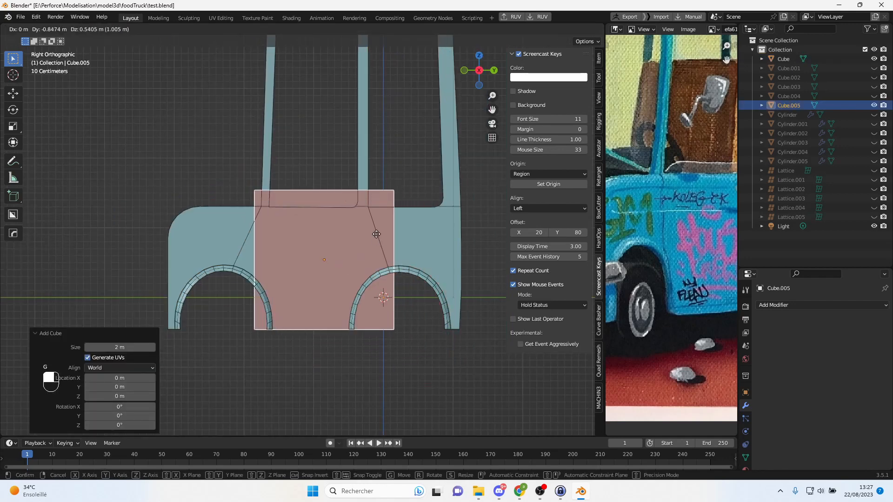
{"action": "left_click", "coordinate": [374, 228]}
{"action": "key", "text": "s"}
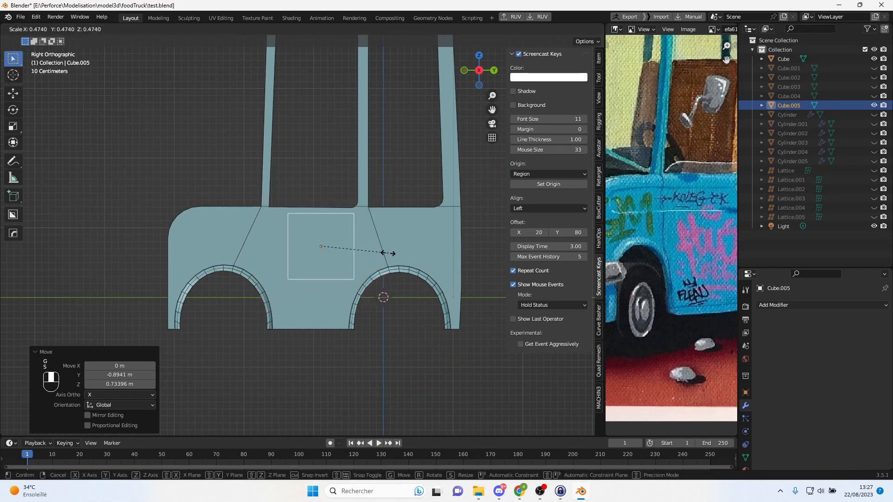
{"action": "left_click", "coordinate": [391, 253]}
{"action": "middle_click_drag", "start_coordinate": [391, 253], "coordinate": [318, 255], "text": "alt"}
{"action": "key", "text": "g"}
{"action": "left_click", "coordinate": [400, 249]}
{"action": "scroll", "coordinate": [348, 247], "scroll_direction": "up", "scroll_amount": 3}
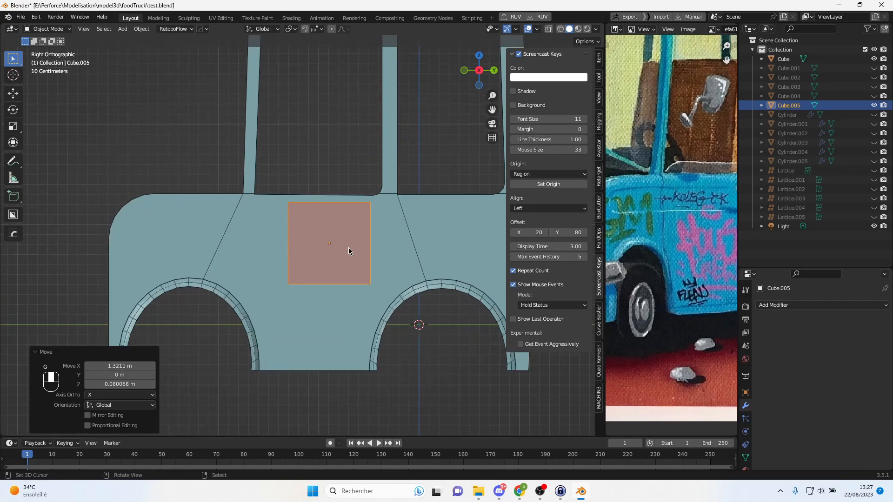
- Stretch the cube along Y by about 4.35 and a further 1.07 so it spans most of the body side
{"action": "key", "text": "s"}
{"action": "right_click", "coordinate": [392, 251]}
{"action": "key", "text": "s"}
{"action": "key", "text": "y"}
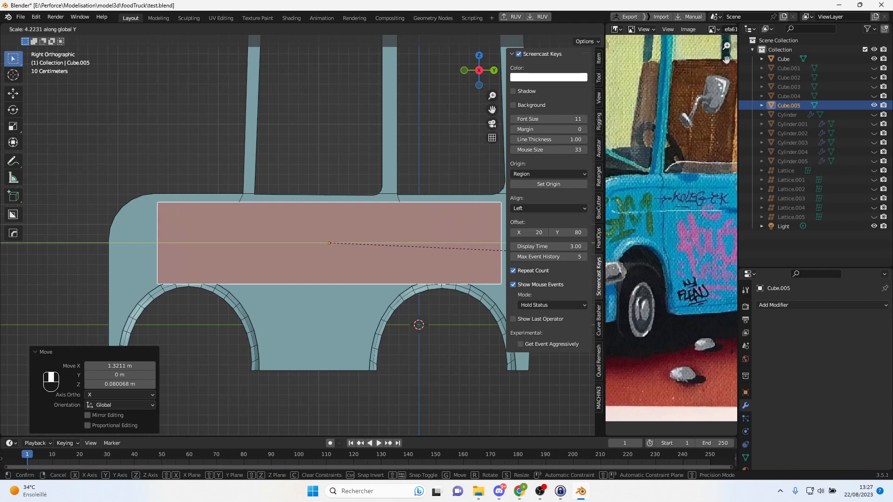
{"action": "left_click", "coordinate": [518, 250]}
{"action": "scroll", "coordinate": [664, 232], "scroll_direction": "down", "scroll_amount": 2}
{"action": "middle_click_drag", "start_coordinate": [663, 223], "coordinate": [646, 215]}
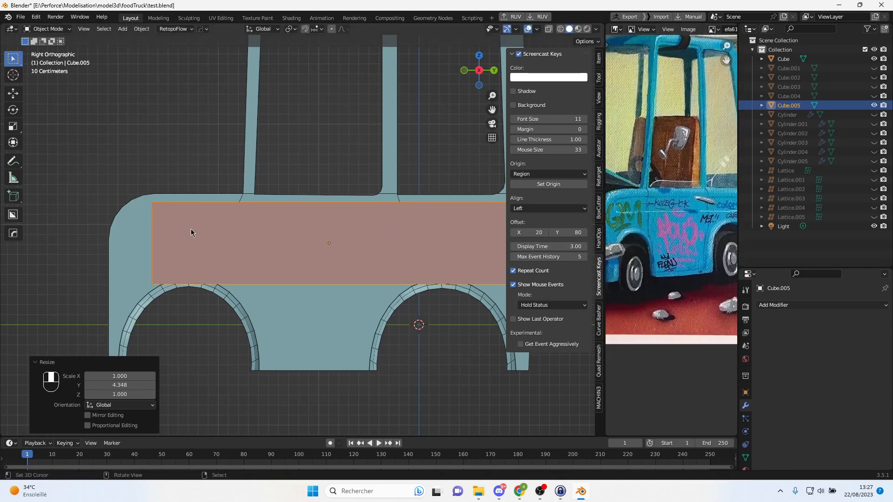
{"action": "scroll", "coordinate": [196, 223], "scroll_direction": "down", "scroll_amount": 5, "text": "ctrl"}
{"action": "key", "text": "s"}
{"action": "key", "text": "y"}
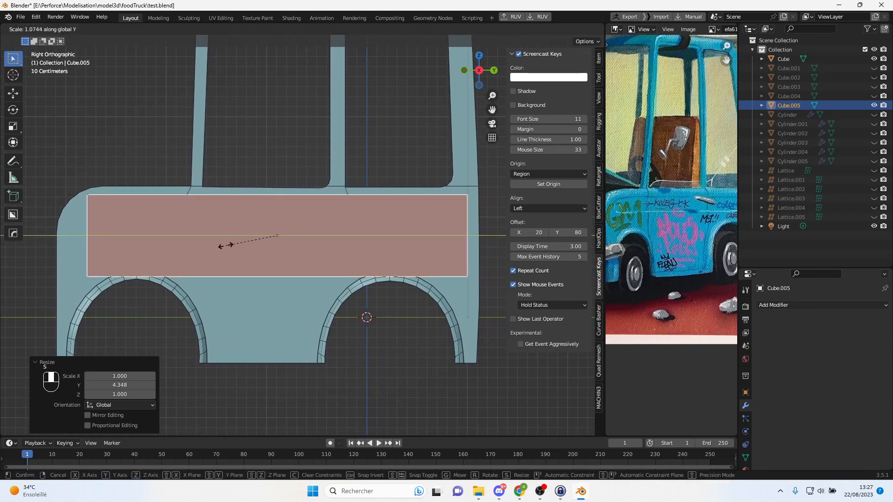
{"action": "left_click", "coordinate": [226, 246]}
- Flatten the long box to about 0.505 along Z and raise it about 0.088 m
{"action": "key", "text": "s"}
{"action": "key", "text": "z"}
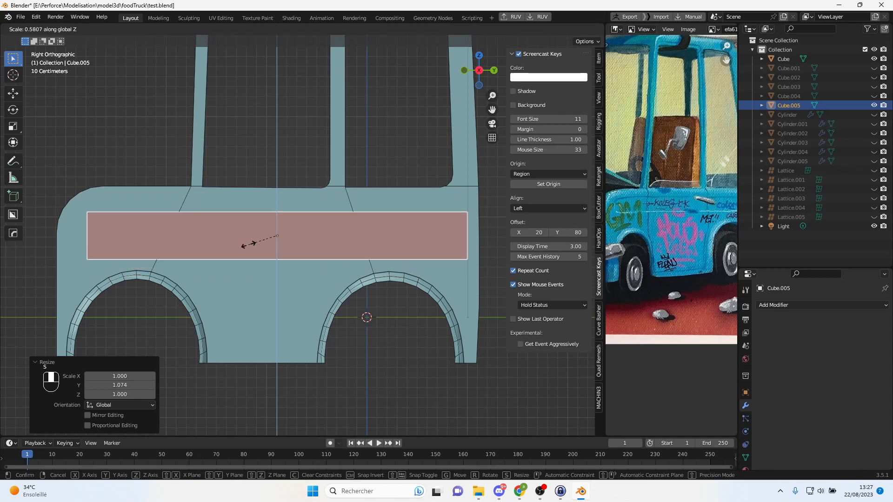
{"action": "left_click", "coordinate": [252, 245]}
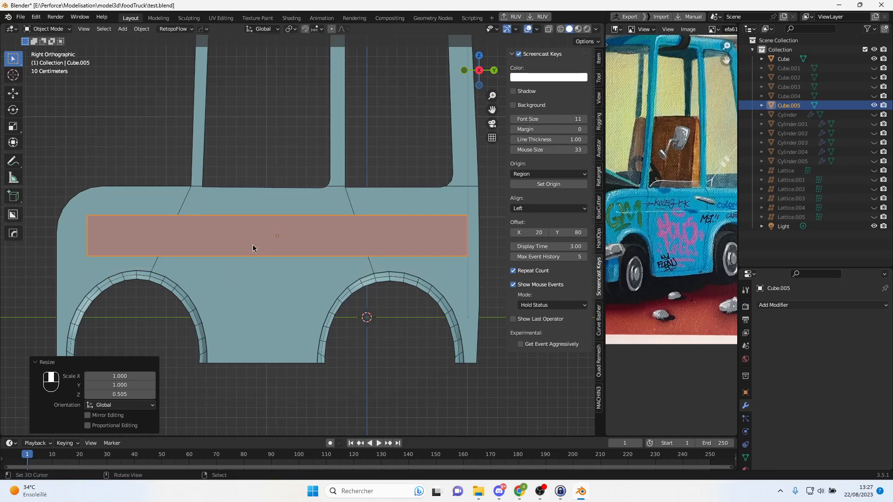
{"action": "key", "text": "g"}
{"action": "key", "text": "z"}
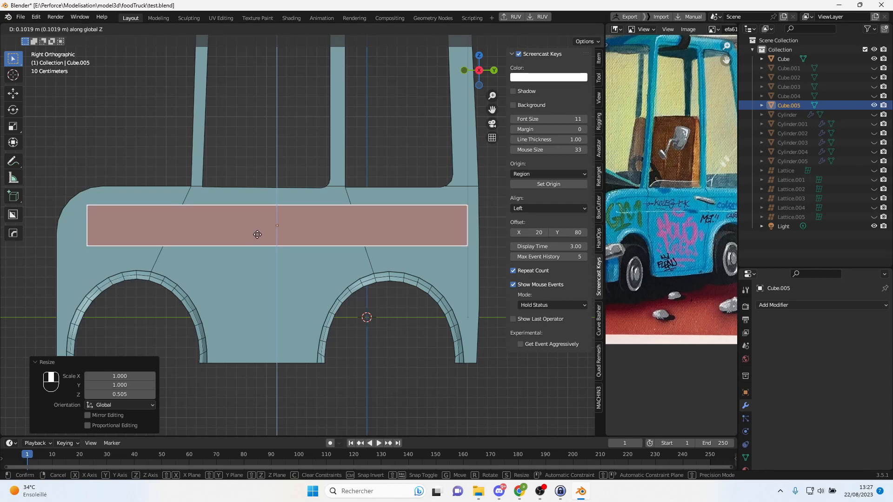
{"action": "left_click", "coordinate": [259, 240]}
- Narrow the long box to about 0.505 along X and move it about 0.145 m along negative X into the body side
{"action": "middle_click_drag", "start_coordinate": [249, 241], "coordinate": [285, 258]}
{"action": "middle_click_drag", "start_coordinate": [284, 258], "coordinate": [350, 287]}
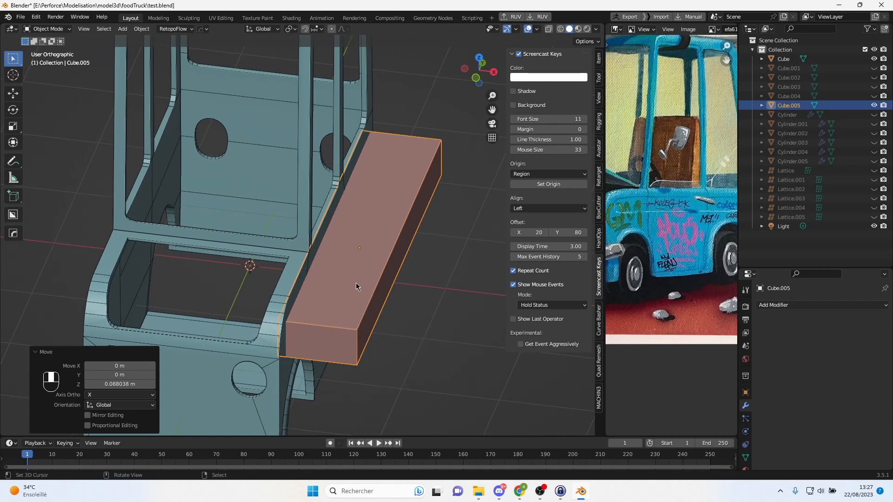
{"action": "key", "text": "s"}
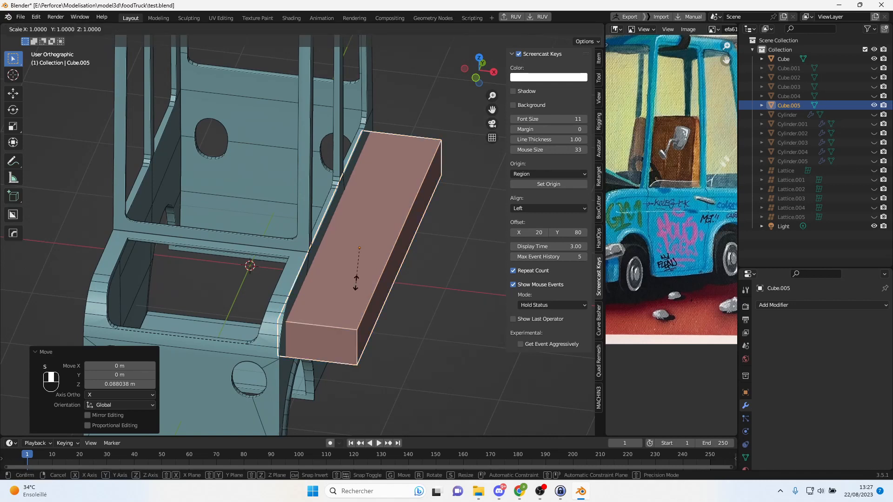
{"action": "key", "text": "x"}
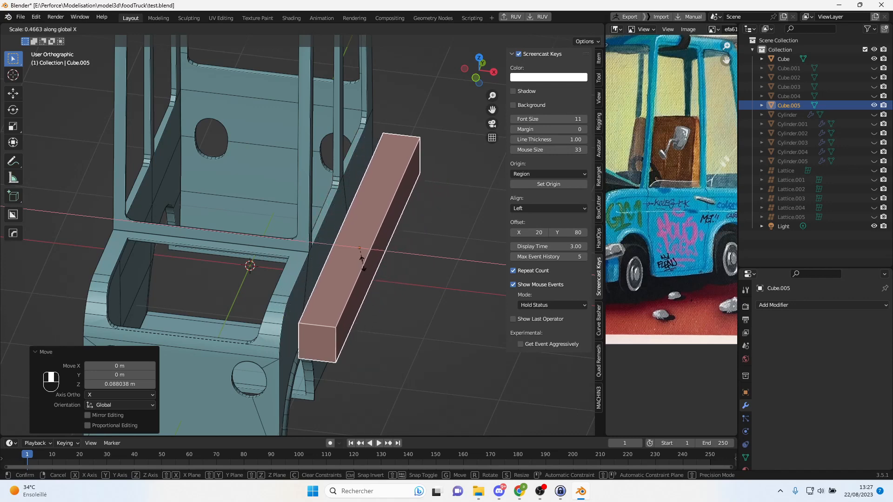
{"action": "left_click", "coordinate": [366, 268]}
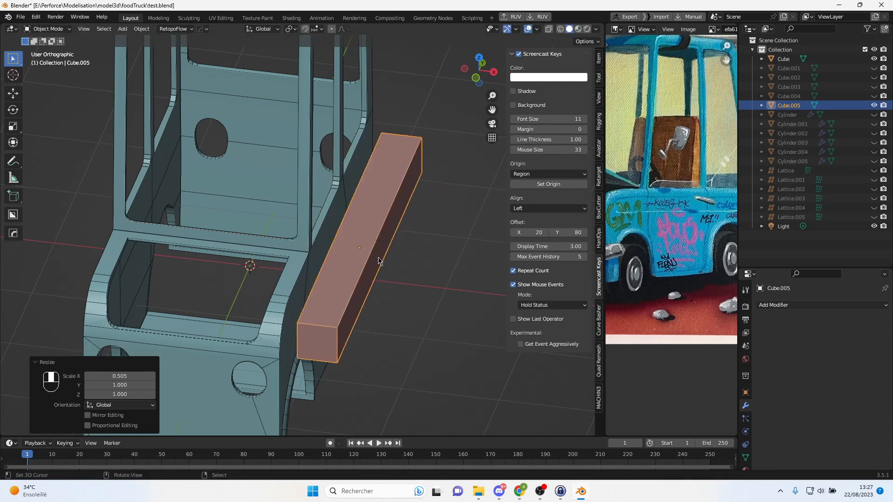
{"action": "left_click", "coordinate": [17, 95]}
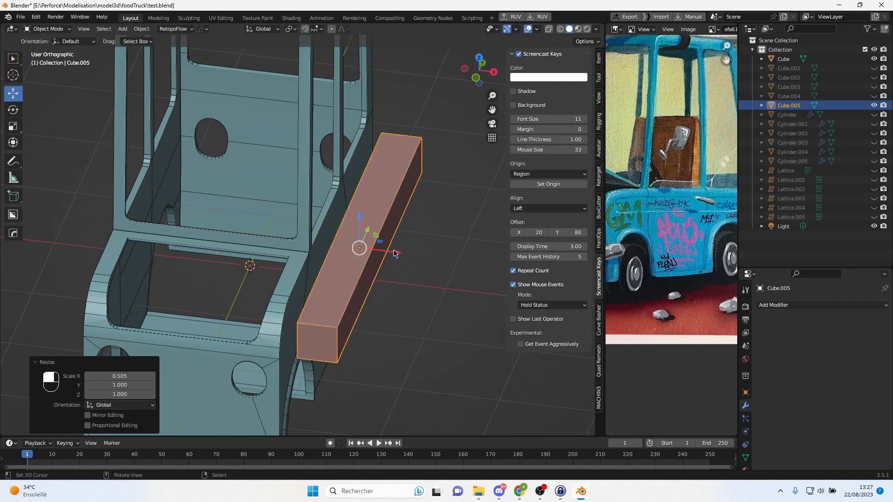
{"action": "left_click_drag", "start_coordinate": [394, 252], "coordinate": [379, 253]}
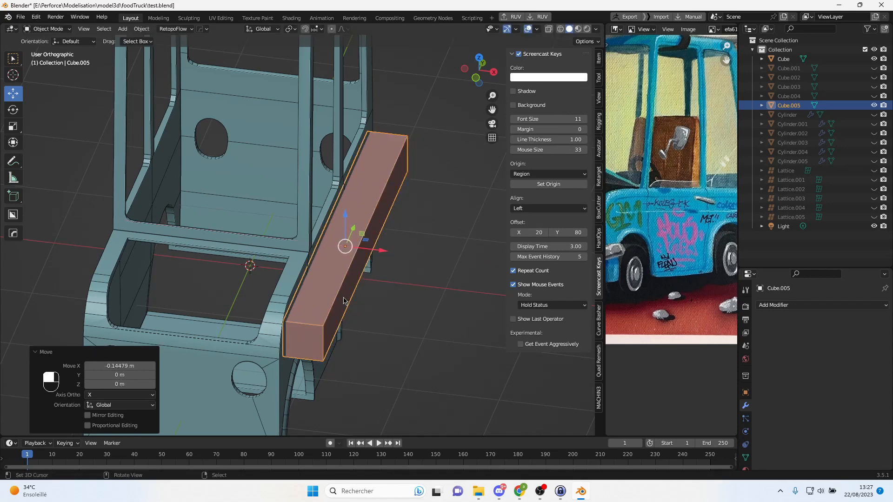
- Apply all transforms to the long side box
{"action": "key", "text": "Tab"}
{"action": "left_click", "coordinate": [306, 327]}
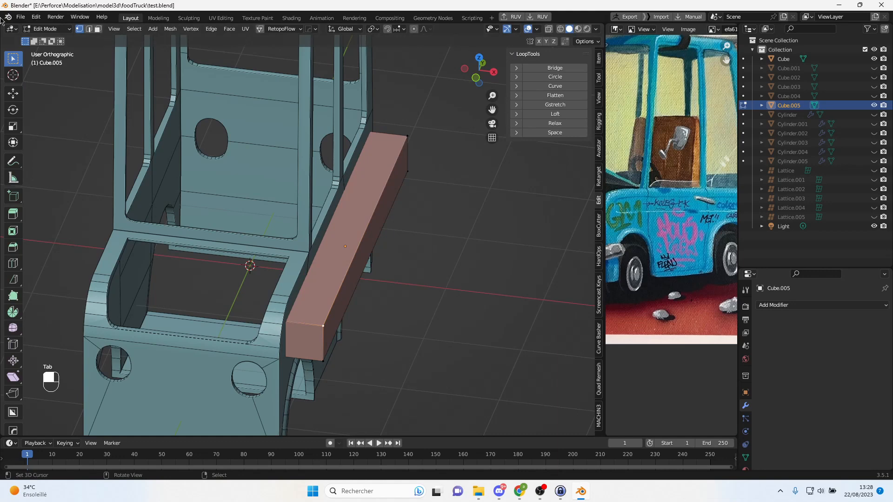
{"action": "left_click", "coordinate": [89, 29]}
{"action": "key", "text": "Tab"}
{"action": "key", "text": "ctrl+a"}
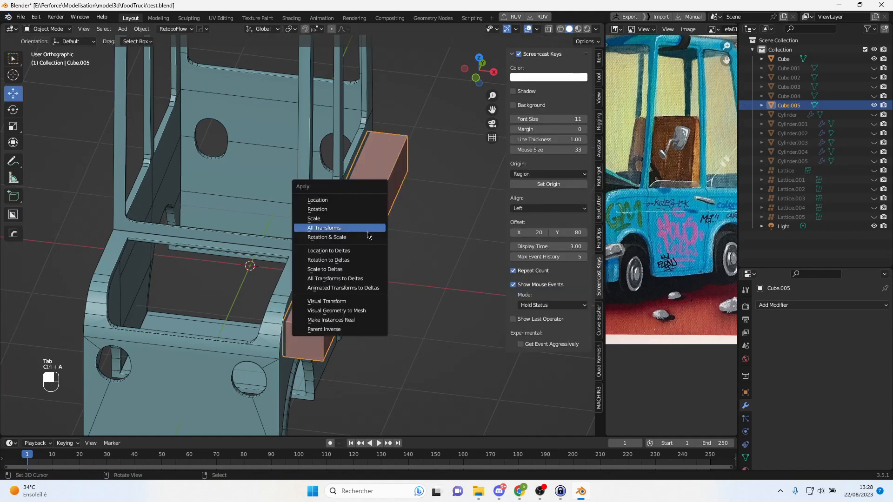
{"action": "left_click", "coordinate": [367, 234]}
- Bevel the upper and lower edges at both ends of the long box by 0.172 m with 3 segments and Clamp Overlap on
{"action": "key", "text": "Tab"}
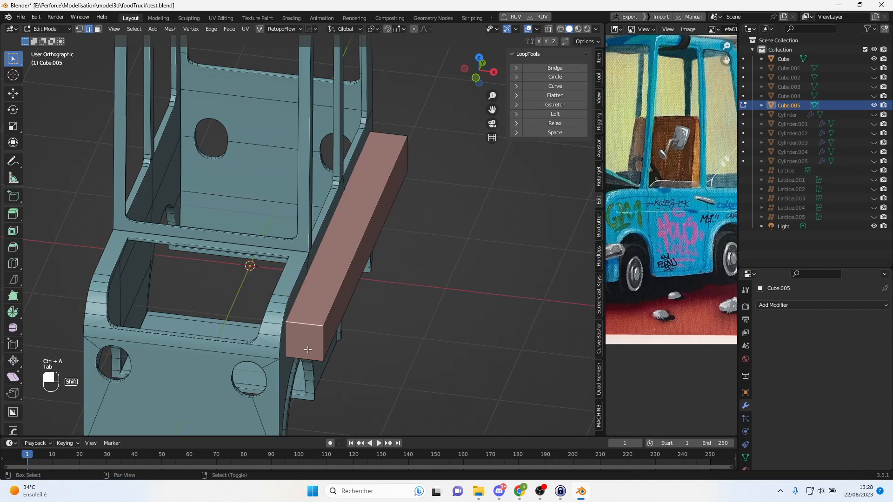
{"action": "middle_click_drag", "start_coordinate": [355, 304], "coordinate": [334, 294]}
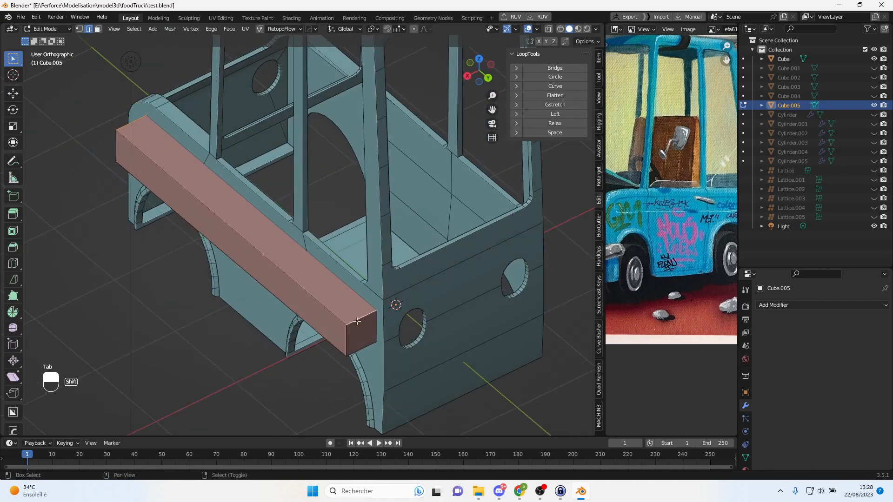
{"action": "left_click", "coordinate": [368, 347], "text": "shift"}
{"action": "key", "text": "ctrl+b"}
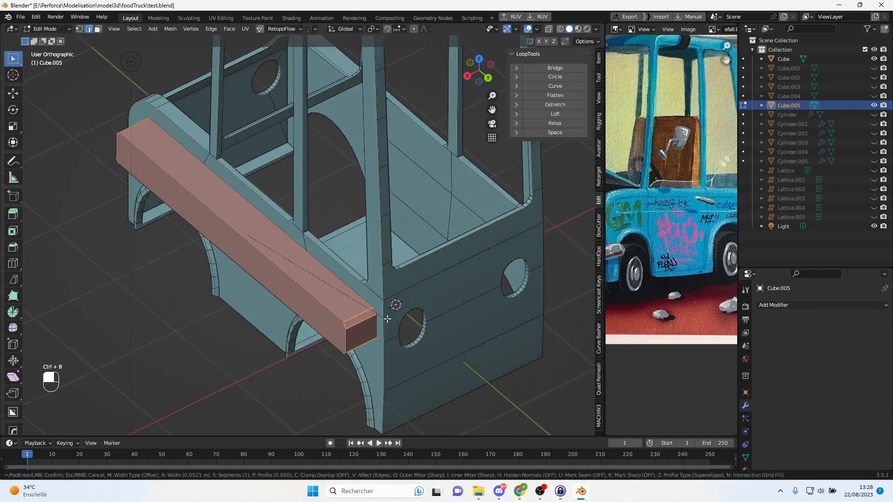
{"action": "scroll", "coordinate": [393, 320], "scroll_direction": "up", "scroll_amount": 2}
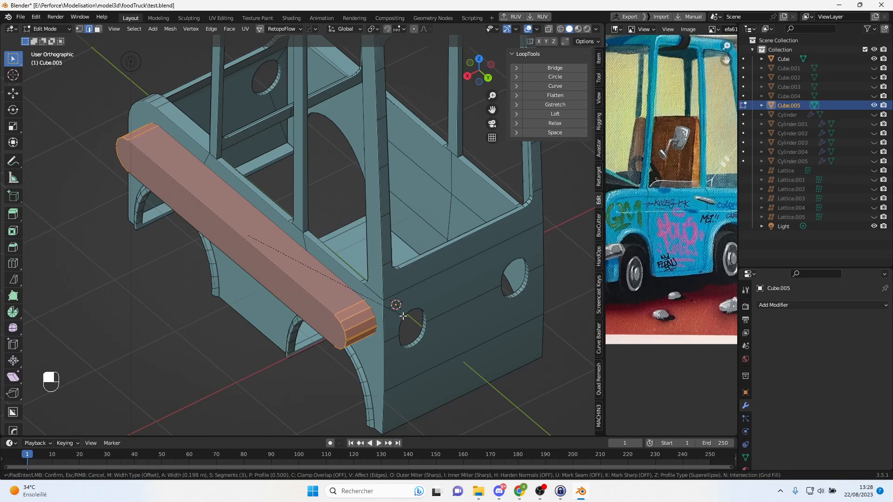
{"action": "key", "text": "c"}
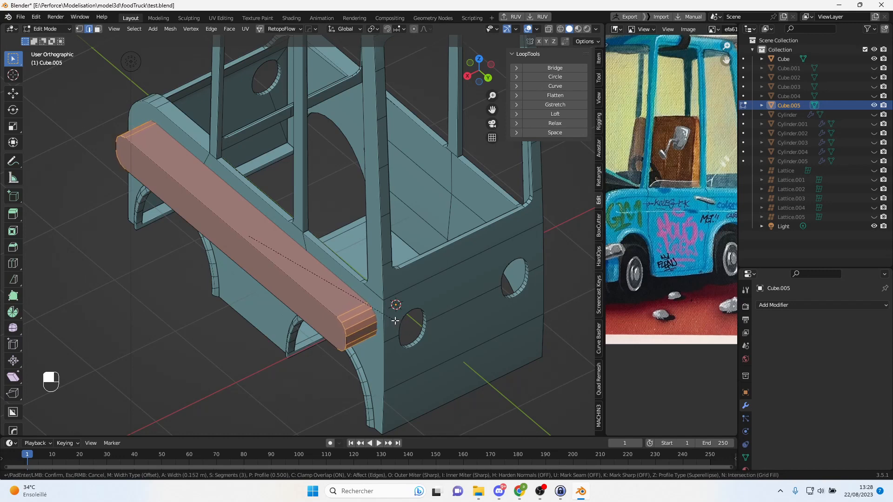
{"action": "left_click", "coordinate": [397, 322]}
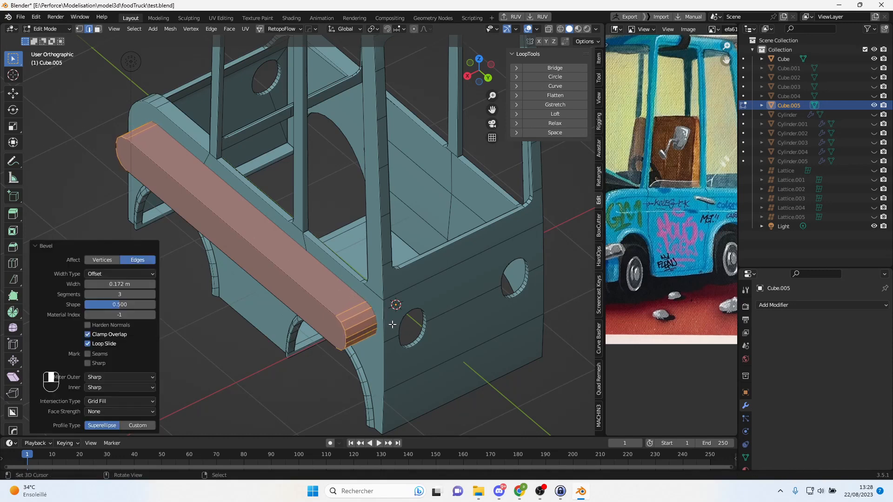
- Shade the long side box smooth with Auto Smooth on at 30°
{"action": "key", "text": "KP_3"}
{"action": "scroll", "coordinate": [281, 242], "scroll_direction": "up", "scroll_amount": 2}
{"action": "middle_click_drag", "start_coordinate": [281, 242], "coordinate": [234, 255]}
{"action": "key", "text": "Tab"}
{"action": "key", "text": "w"}
{"action": "left_click", "coordinate": [224, 253]}
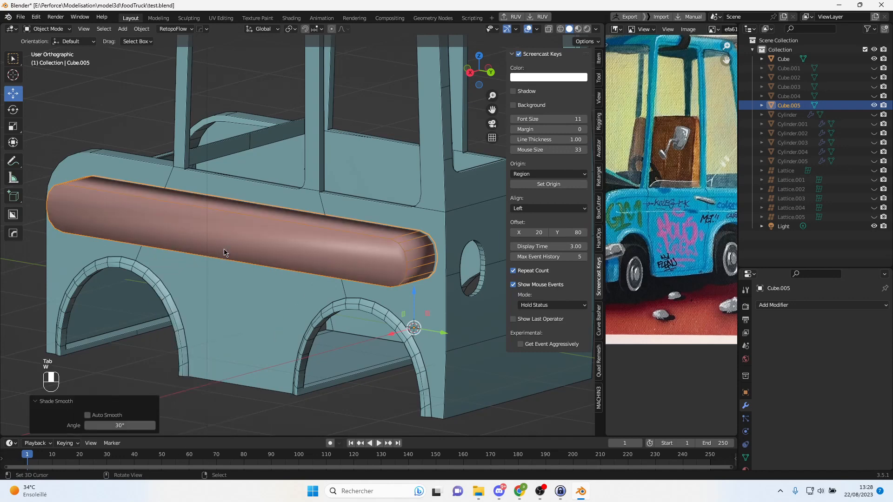
{"action": "left_click", "coordinate": [97, 418]}
{"action": "middle_click_drag", "start_coordinate": [261, 244], "coordinate": [395, 226]}
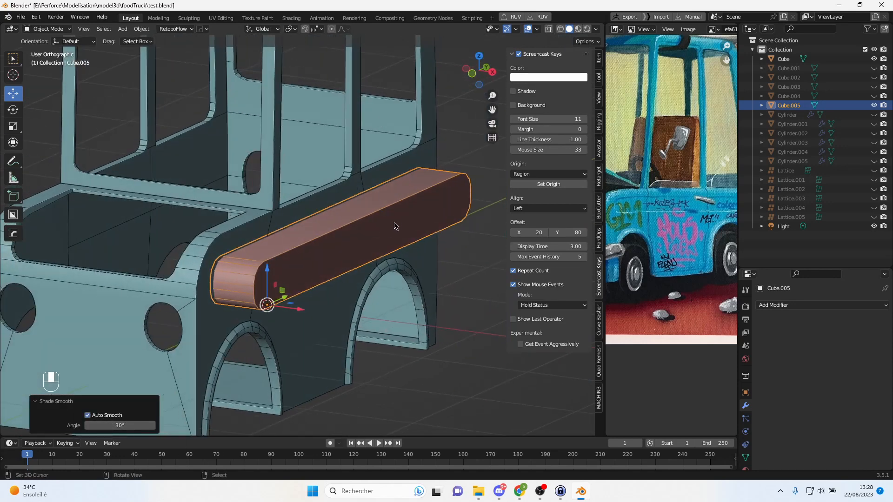
- Add a Boolean modifier set to Difference to the car body, with the long side box as its cutter object
{"action": "left_click", "coordinate": [746, 393]}
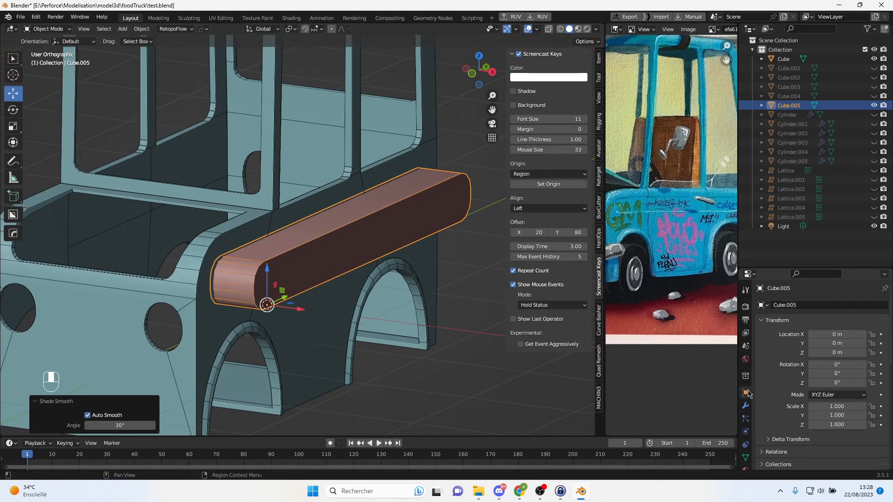
{"action": "left_click", "coordinate": [427, 149]}
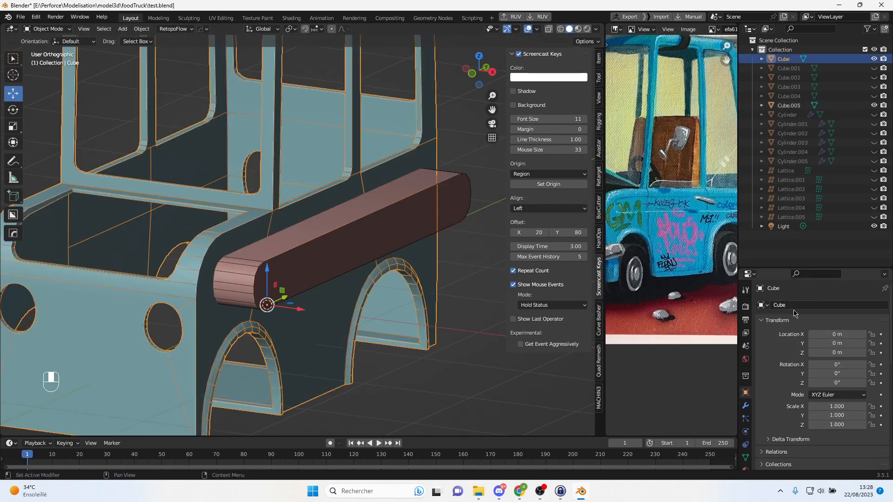
{"action": "left_click", "coordinate": [746, 405]}
{"action": "left_click", "coordinate": [800, 306]}
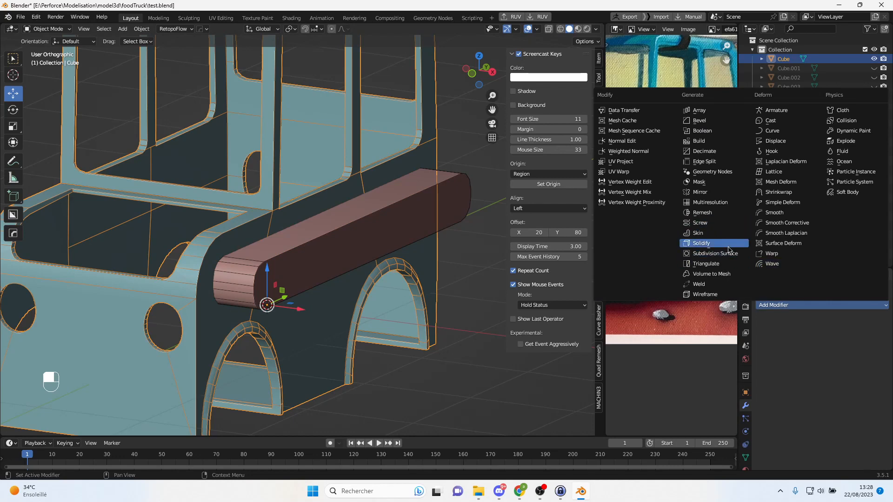
{"action": "left_click", "coordinate": [703, 131]}
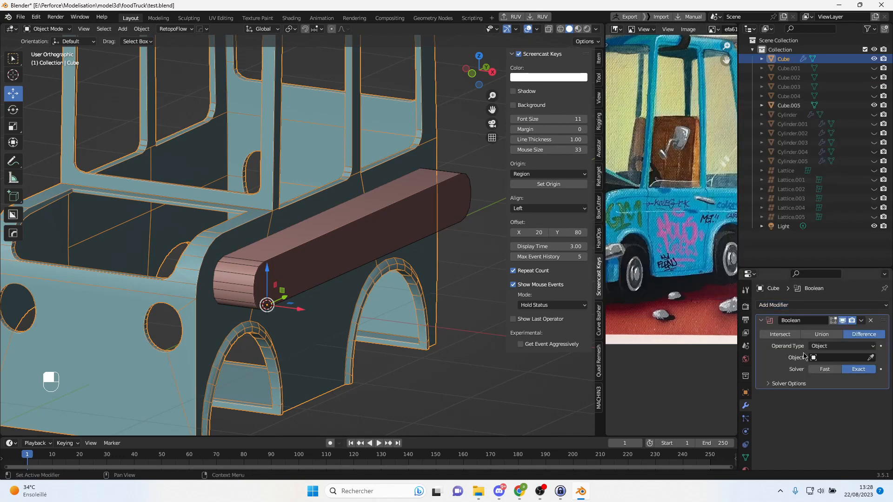
{"action": "left_click", "coordinate": [866, 357]}
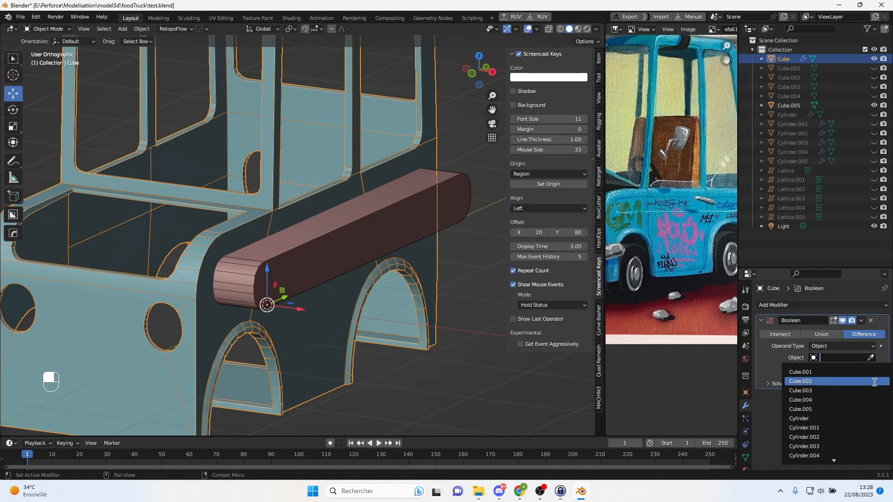
{"action": "left_click", "coordinate": [870, 357]}
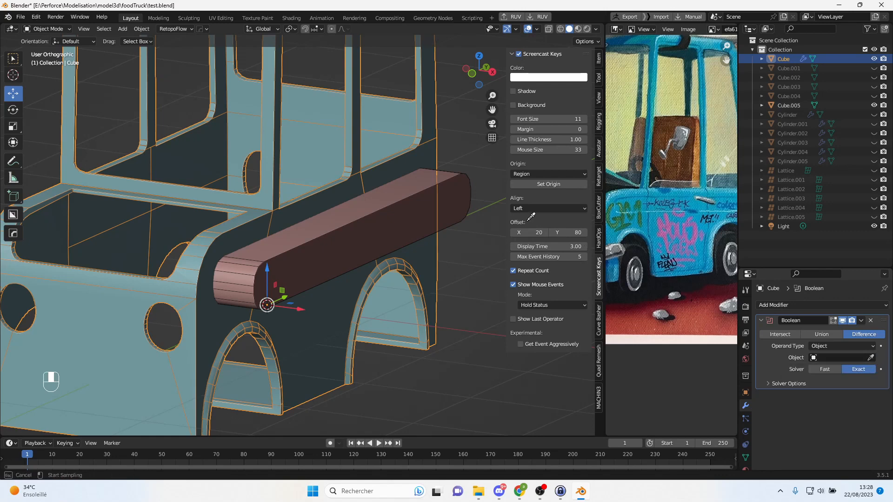
{"action": "left_click", "coordinate": [453, 196]}
- Set the long side box to display as Wire in the viewport
{"action": "left_click", "coordinate": [405, 219]}
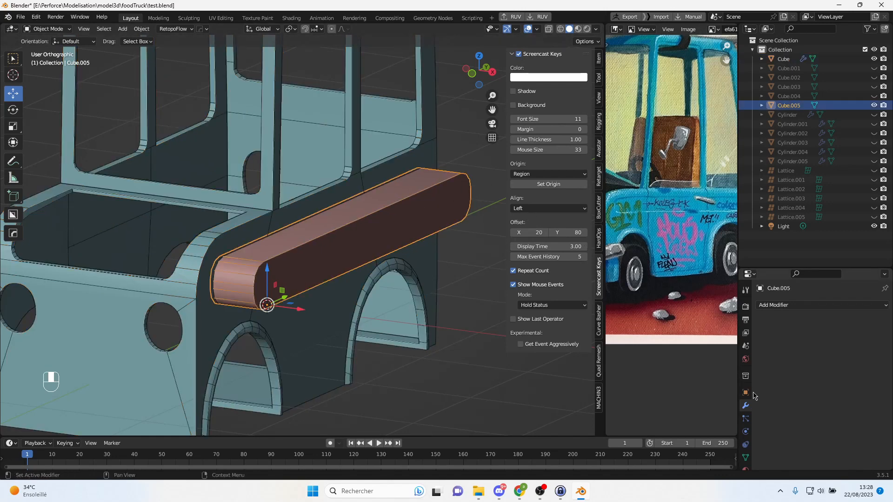
{"action": "left_click", "coordinate": [745, 392]}
{"action": "scroll", "coordinate": [816, 441], "scroll_direction": "down", "scroll_amount": 4}
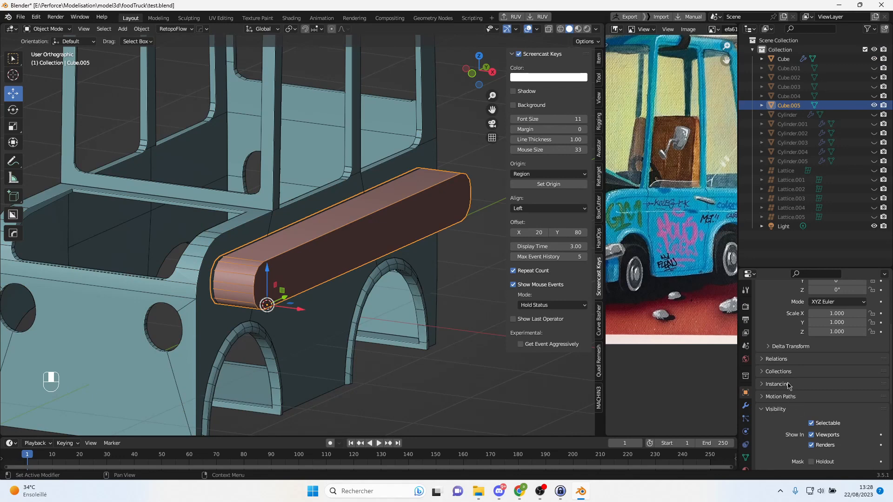
{"action": "scroll", "coordinate": [785, 378], "scroll_direction": "down", "scroll_amount": 4}
{"action": "scroll", "coordinate": [810, 419], "scroll_direction": "down", "scroll_amount": 4}
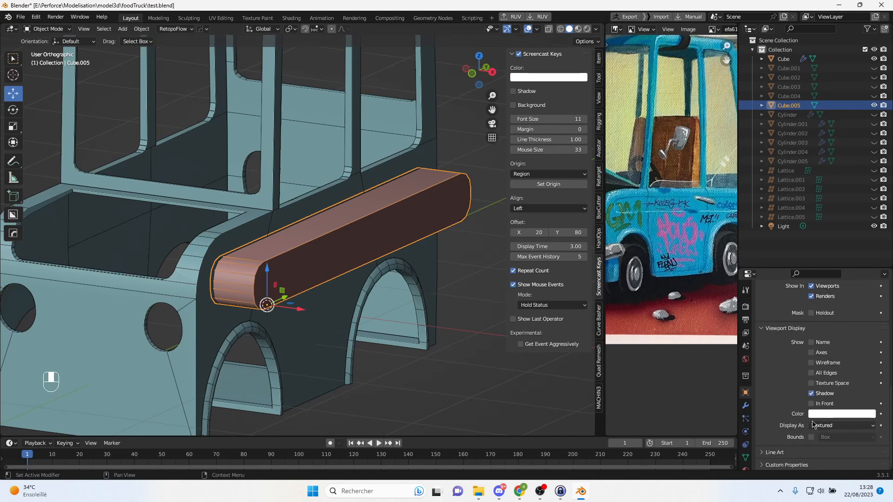
{"action": "left_click", "coordinate": [828, 425]}
{"action": "left_click", "coordinate": [831, 404]}
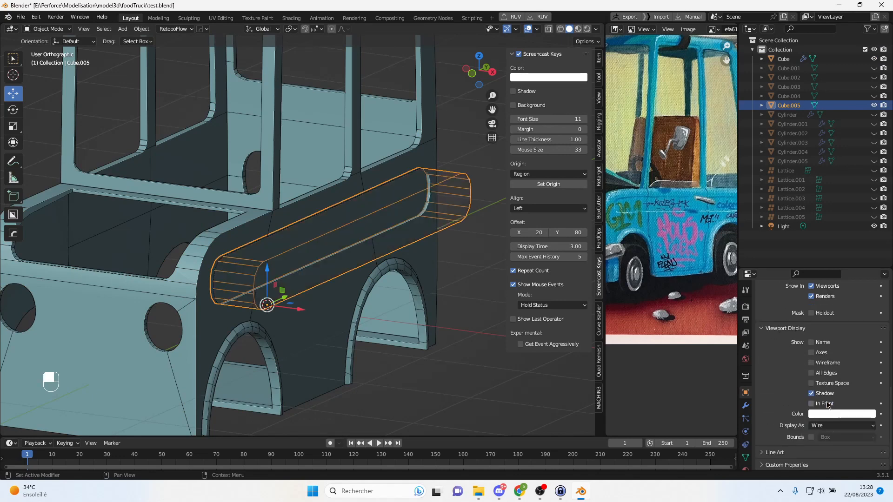
- Move the long side box about 0.005 m outward along X, out of the body side
{"action": "scroll", "coordinate": [392, 268], "scroll_direction": "up", "scroll_amount": 3}
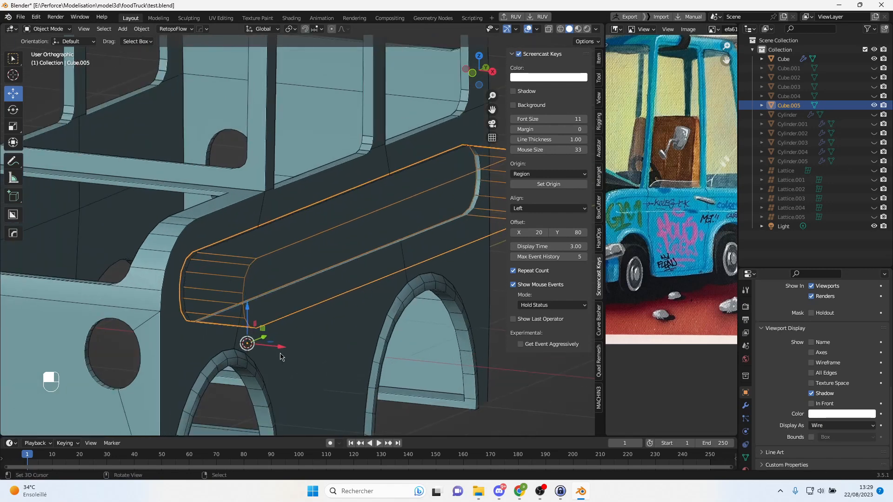
{"action": "left_click_drag", "start_coordinate": [281, 352], "coordinate": [281, 344]}
{"action": "scroll", "coordinate": [387, 254], "scroll_direction": "up", "scroll_amount": 2}
{"action": "middle_click_drag", "start_coordinate": [389, 251], "coordinate": [267, 291], "text": "shift"}
{"action": "middle_click_drag", "start_coordinate": [267, 291], "coordinate": [309, 276]}
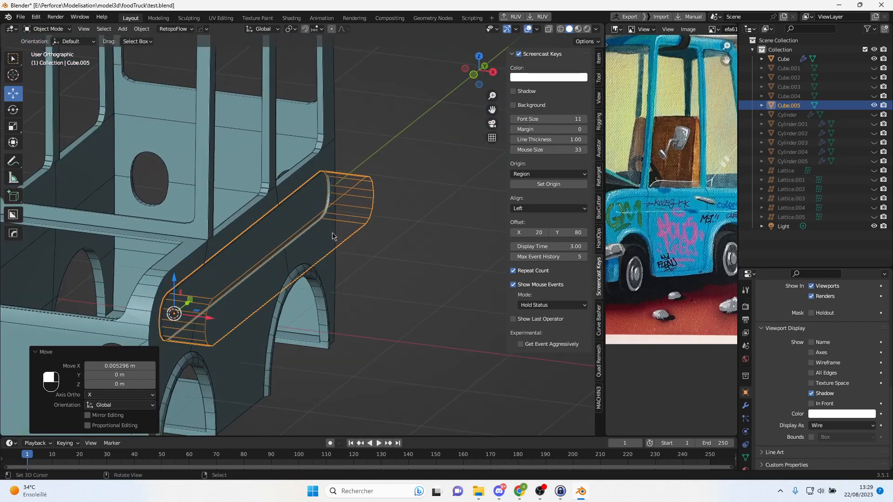
- Apply the Boolean modifier on the car body and hide the long cutter box
{"action": "left_click", "coordinate": [314, 171]}
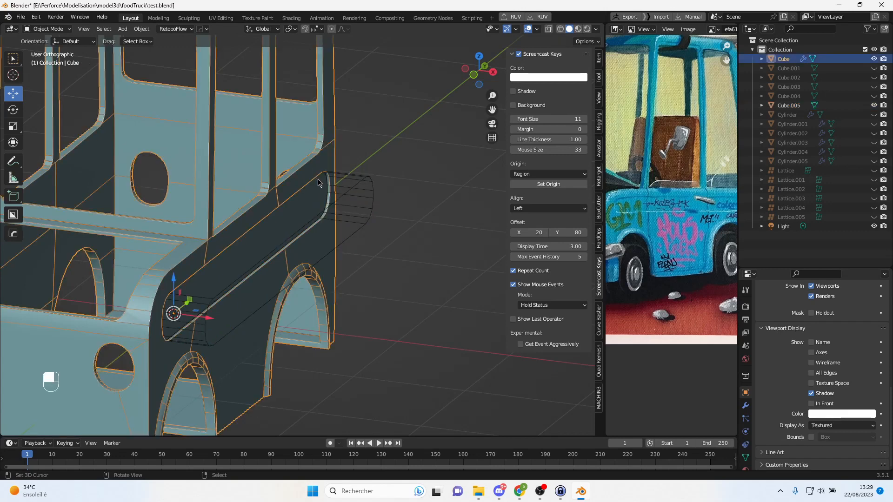
{"action": "left_click", "coordinate": [746, 406]}
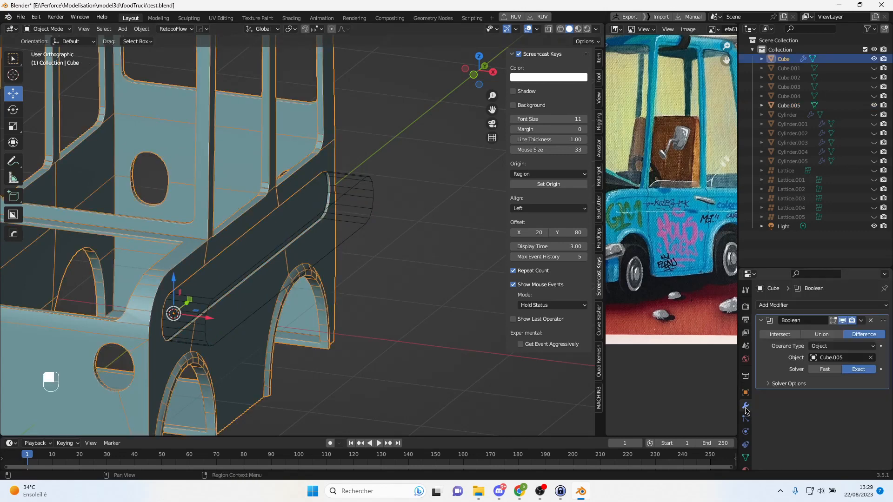
{"action": "left_click", "coordinate": [862, 321]}
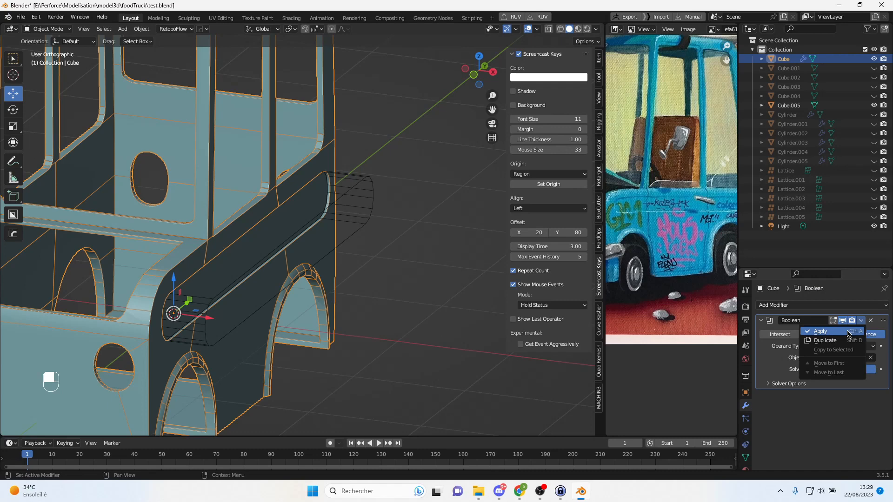
{"action": "left_click", "coordinate": [821, 331]}
{"action": "left_click", "coordinate": [366, 196]}
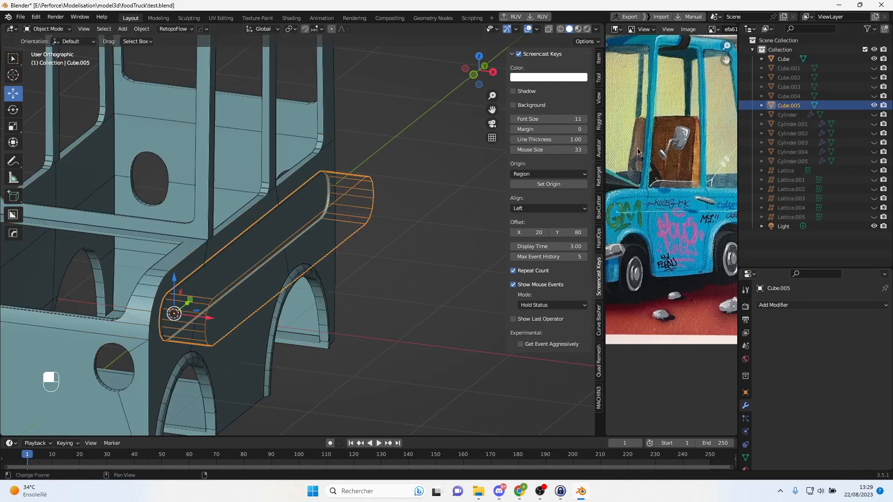
{"action": "left_click", "coordinate": [873, 105]}
{"action": "key", "text": "h"}
- Symmetrize the car body mesh along X from the positive to the negative side, with Remove Redundant Center on
{"action": "middle_click_drag", "start_coordinate": [365, 172], "coordinate": [249, 252]}
{"action": "left_click", "coordinate": [249, 252]}
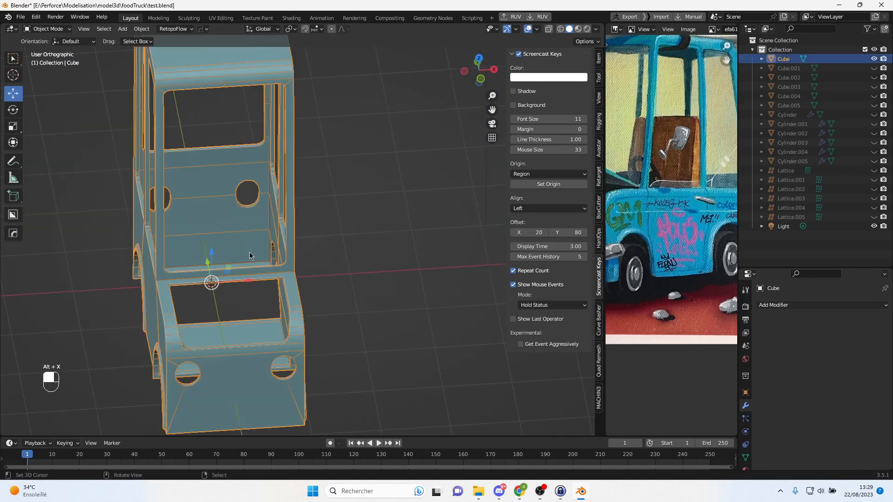
{"action": "key", "text": "alt+x"}
{"action": "key", "text": "Tab"}
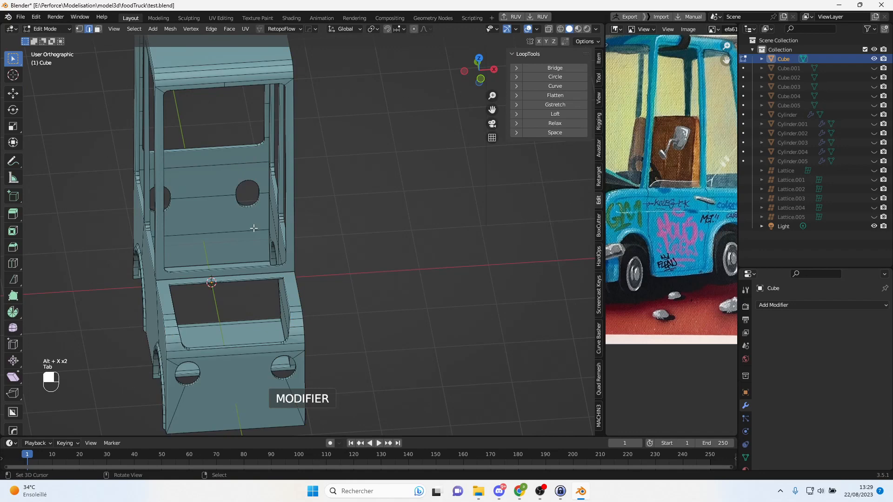
{"action": "key", "text": "alt+x"}
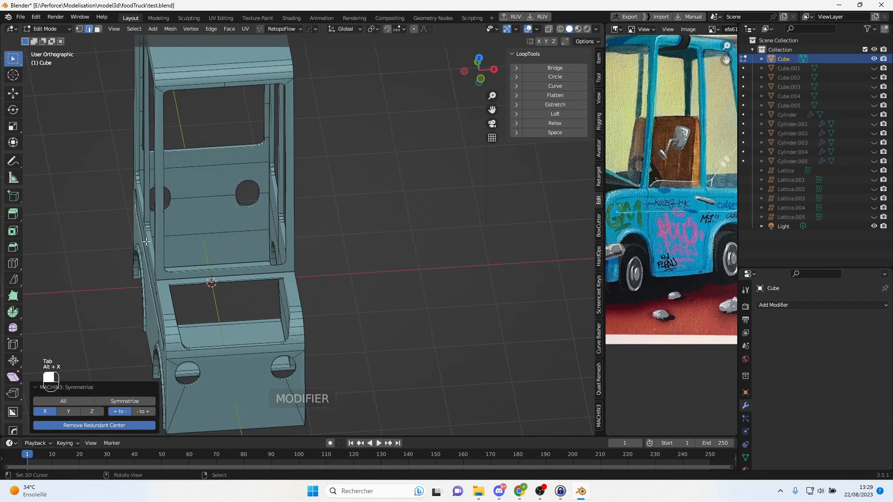
{"action": "middle_click_drag", "start_coordinate": [250, 236], "coordinate": [218, 290]}
{"action": "middle_click_drag", "start_coordinate": [268, 270], "coordinate": [331, 232]}
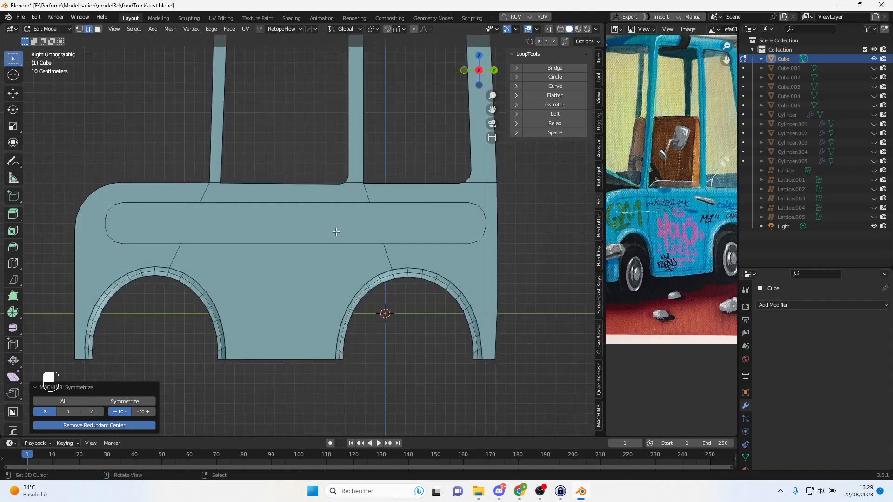
- Widen the reference image area and compare the painted door and side panel with the recess on the body side
{"action": "left_click_drag", "start_coordinate": [603, 179], "coordinate": [517, 190]}
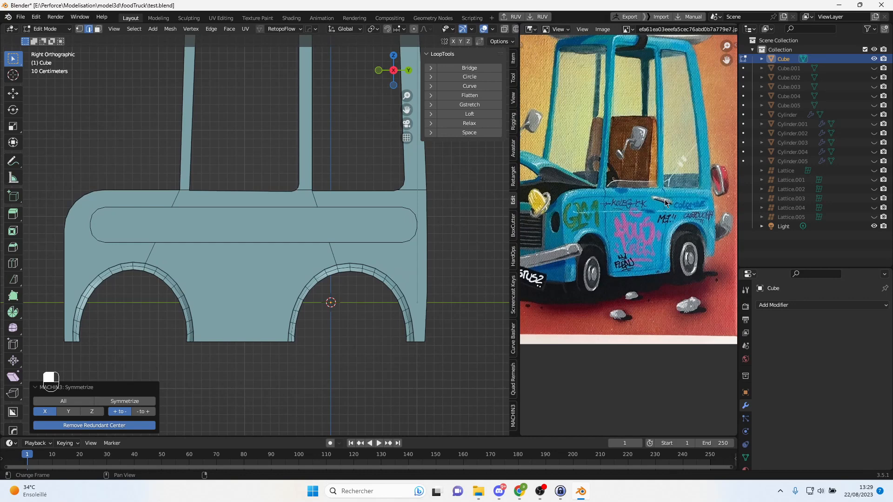
{"action": "scroll", "coordinate": [663, 236], "scroll_direction": "up", "scroll_amount": 2}
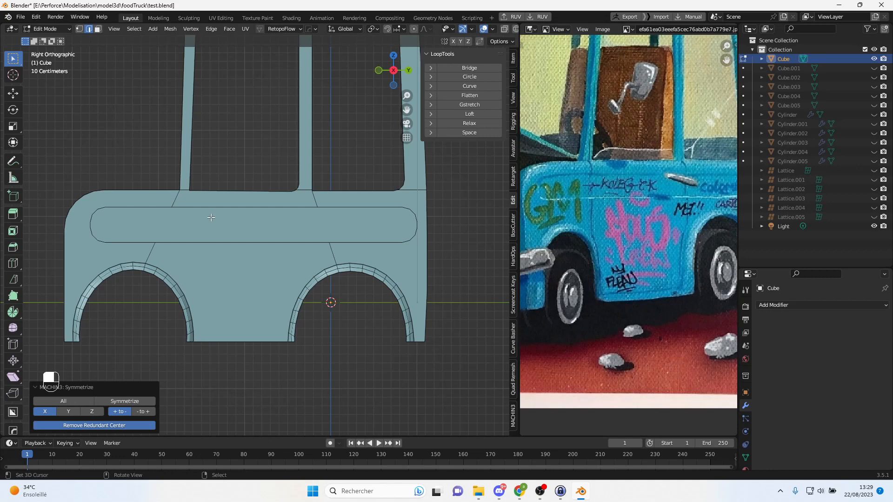
{"action": "scroll", "coordinate": [213, 213], "scroll_direction": "up", "scroll_amount": 2}
{"action": "mouse_move", "coordinate": [212, 213]}
{"action": "middle_mouse_down"}
{"action": "mouse_move", "coordinate": [187, 223]}
{"action": "mouse_move", "coordinate": [200, 217]}
{"action": "middle_mouse_up"}
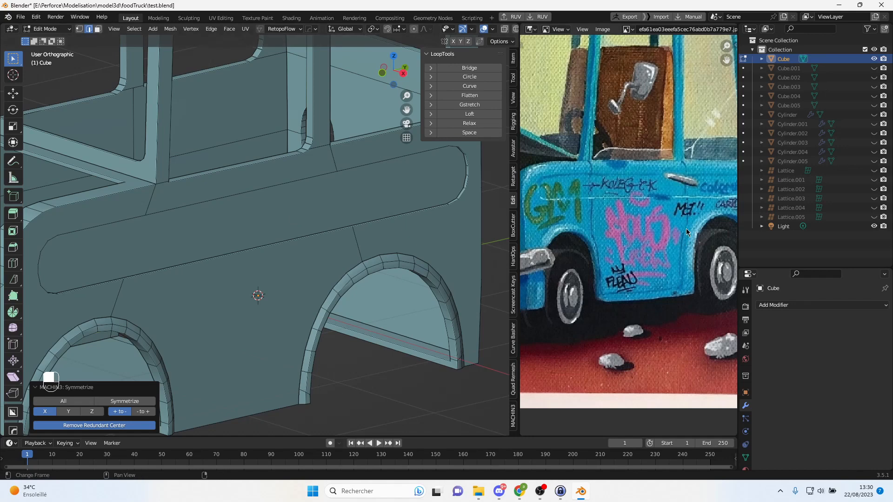
{"action": "scroll", "coordinate": [686, 195], "scroll_direction": "down", "scroll_amount": 3}
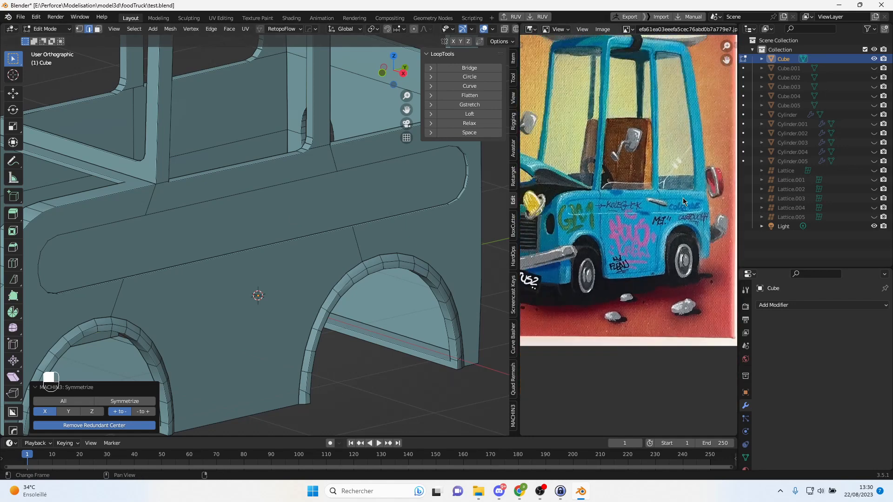
{"action": "scroll", "coordinate": [674, 201], "scroll_direction": "up", "scroll_amount": 1}
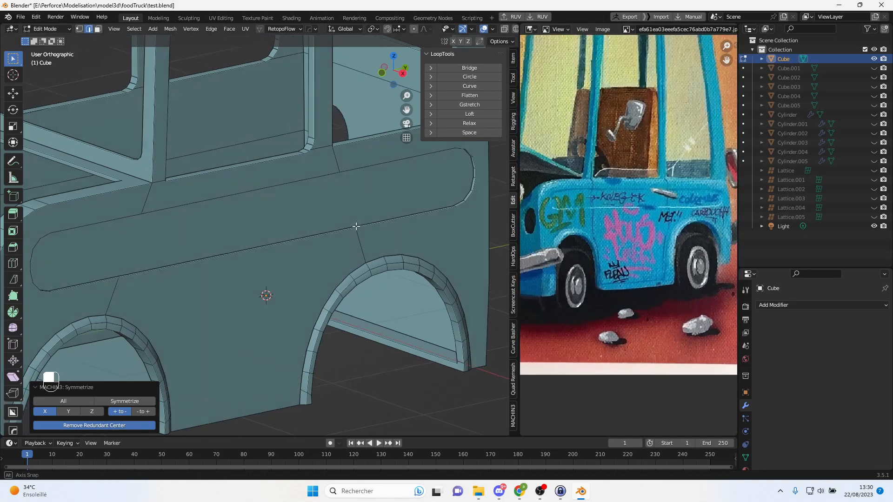
{"action": "scroll", "coordinate": [325, 231], "scroll_direction": "up", "scroll_amount": 3}
{"action": "middle_click_drag", "start_coordinate": [325, 231], "coordinate": [255, 203]}
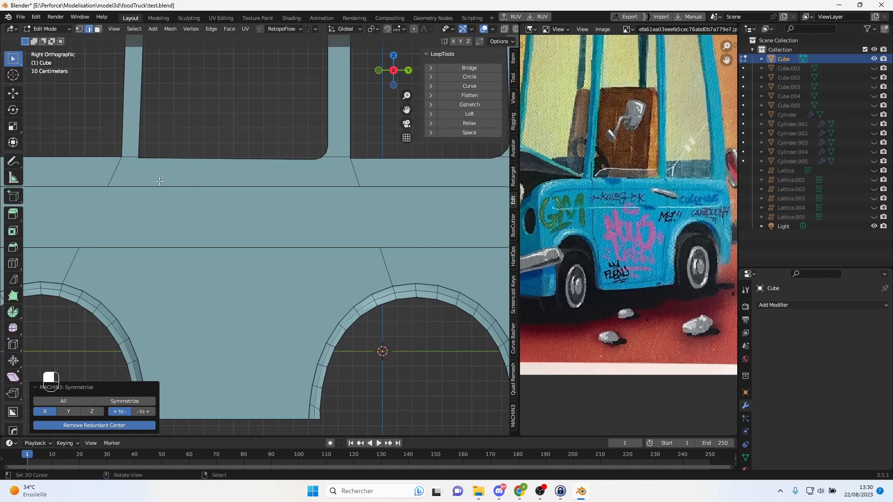
{"action": "scroll", "coordinate": [254, 214], "scroll_direction": "down", "scroll_amount": 2}
- Add a 2 m plane to the car body mesh and rotate it upright in front view, parallel to the body side
{"action": "key", "text": "Tab"}
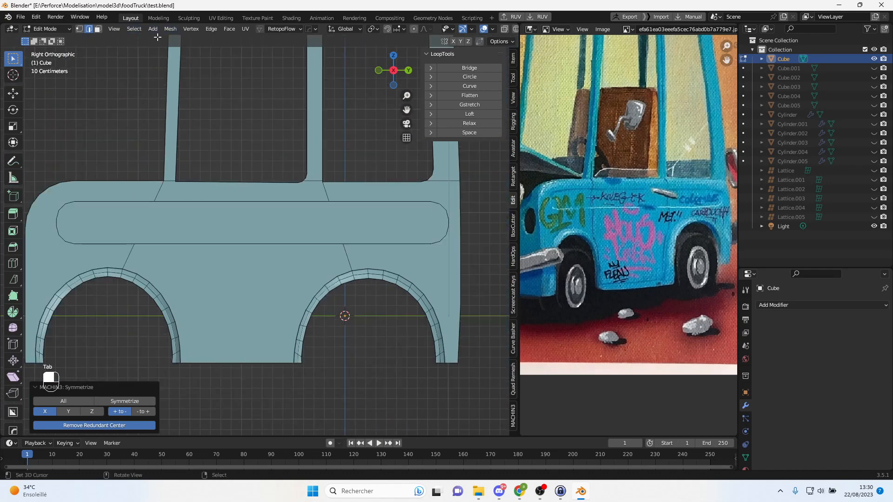
{"action": "left_click", "coordinate": [153, 29]}
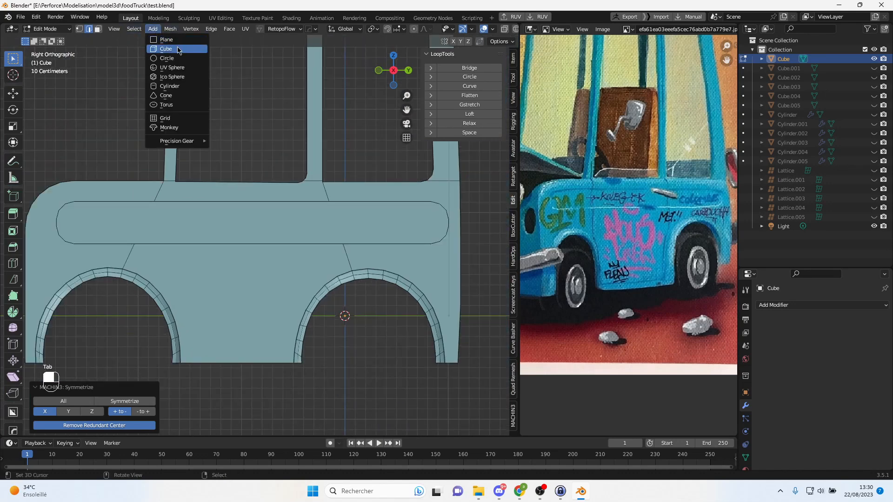
{"action": "left_click", "coordinate": [179, 41]}
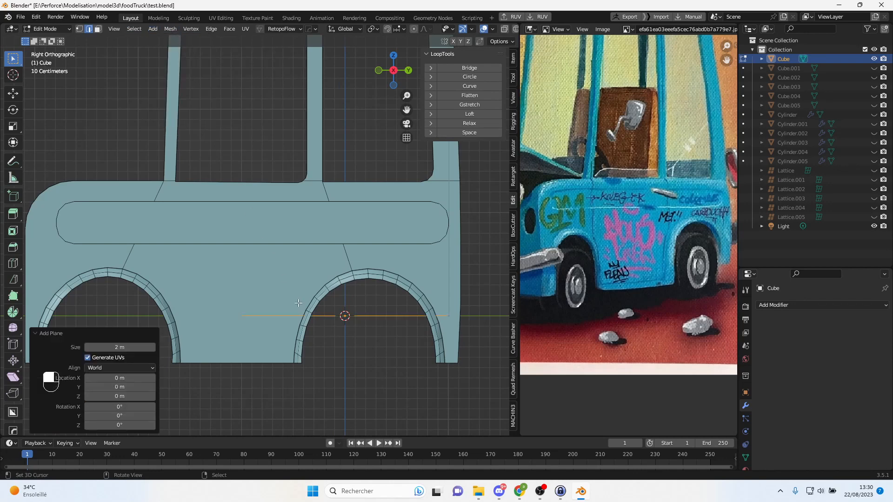
{"action": "key", "text": "KP_1"}
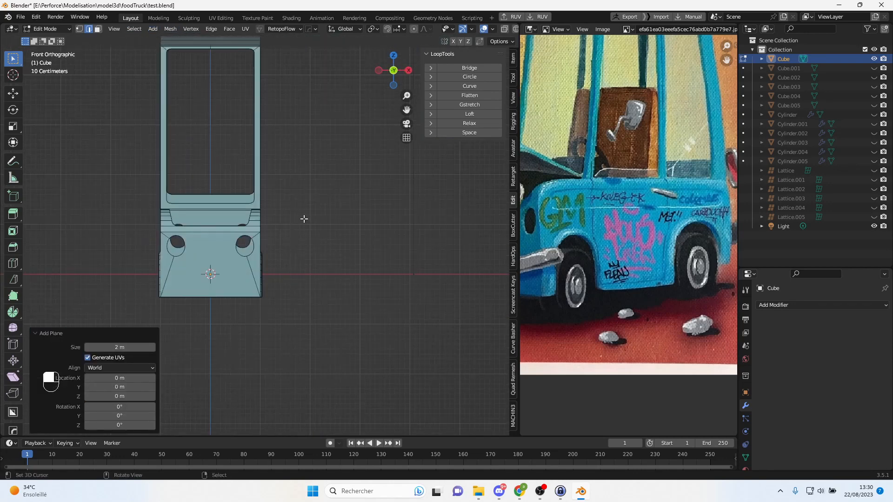
{"action": "key", "text": "r"}
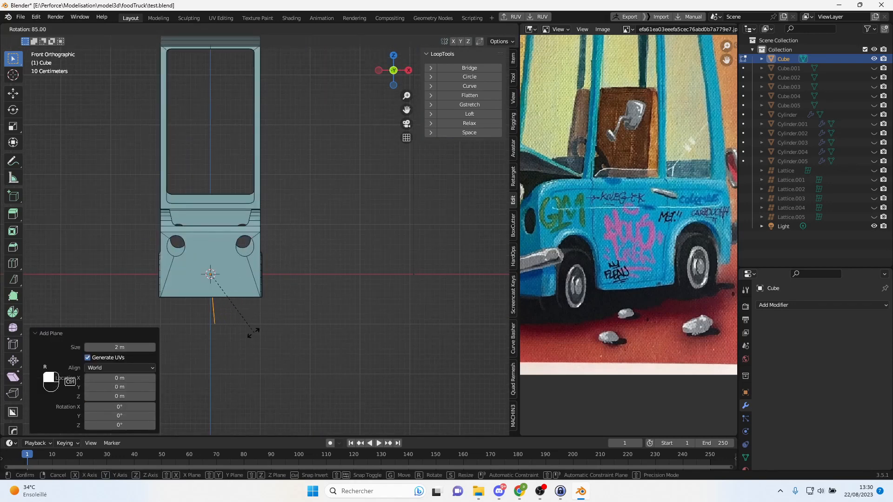
{"action": "left_click", "coordinate": [251, 332]}
- Move the upright plane about 1.24 m along X and 0.261 m up along Z, placing it outside the body side
{"action": "key", "text": "g"}
{"action": "left_click", "coordinate": [313, 266]}
{"action": "key", "text": "KP_3"}
{"action": "scroll", "coordinate": [333, 248], "scroll_direction": "up", "scroll_amount": 3}
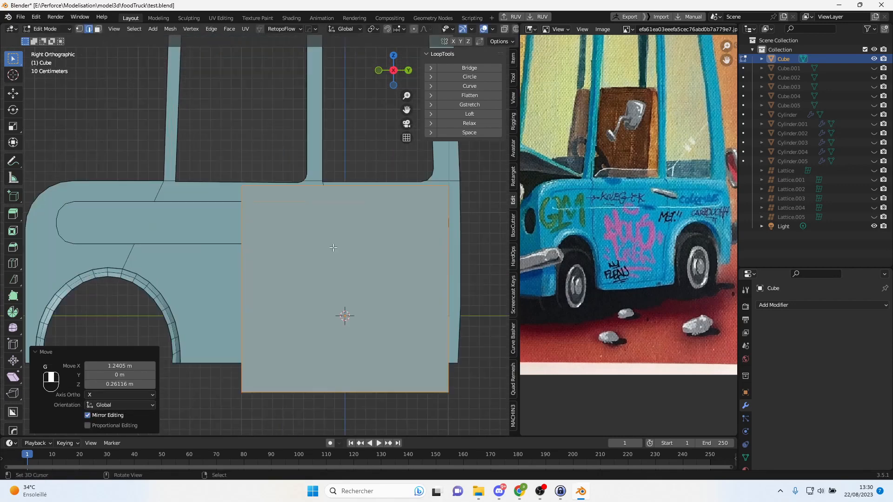
{"action": "middle_click_drag", "start_coordinate": [391, 240], "coordinate": [401, 236], "text": "shift"}
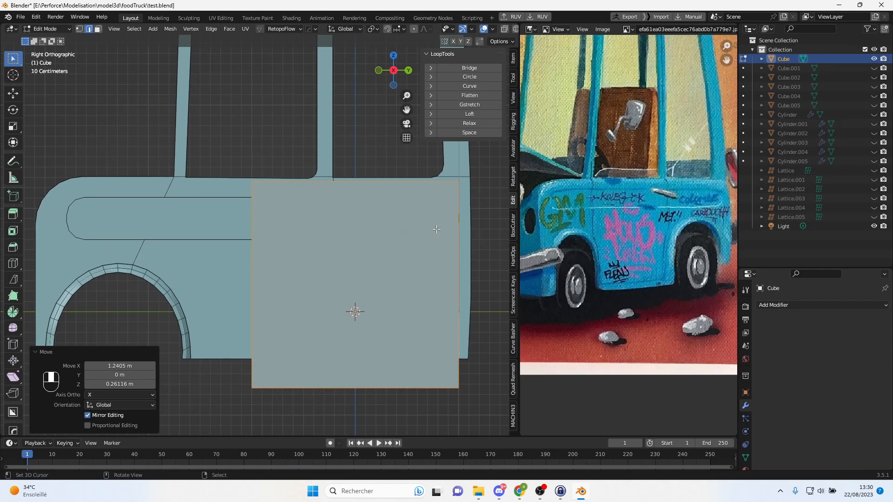
- Scale the upright plane to 0.49 and move it about -1.03 m along Y and -0.166 m along Z, between the wheel arches
{"action": "key", "text": "s"}
{"action": "left_click", "coordinate": [394, 249]}
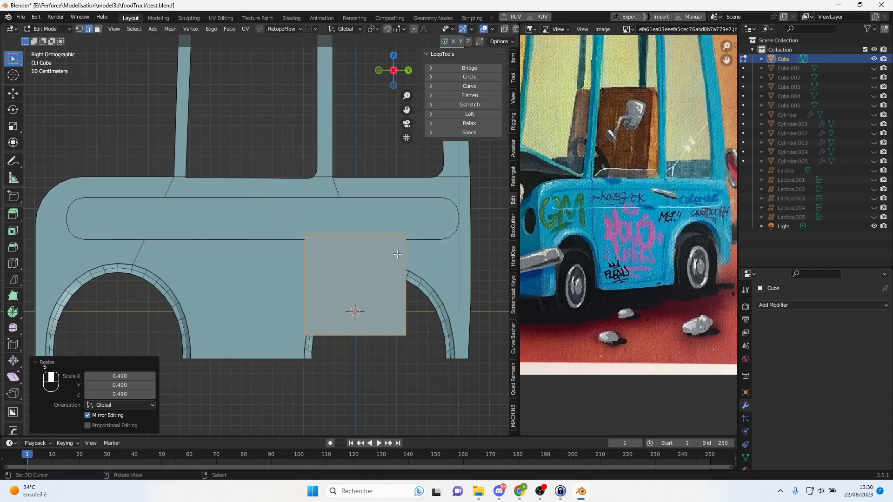
{"action": "key", "text": "g"}
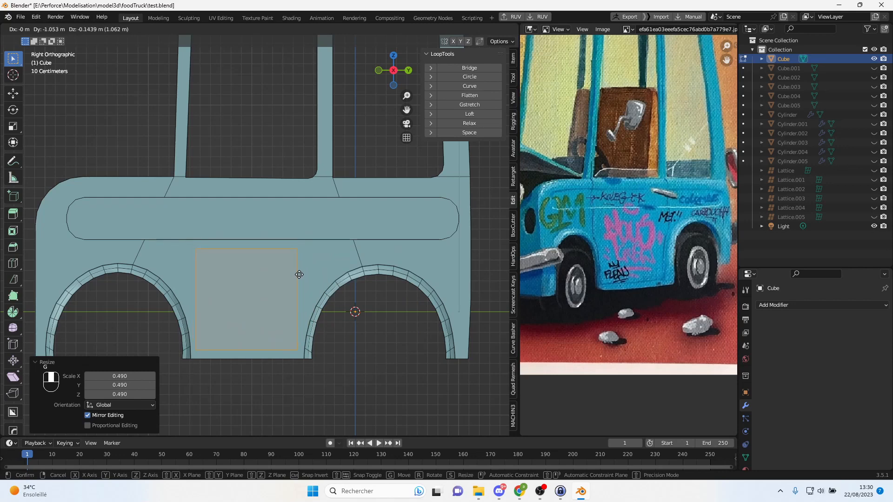
{"action": "left_click", "coordinate": [300, 276]}
{"action": "scroll", "coordinate": [311, 203], "scroll_direction": "up", "scroll_amount": 4}
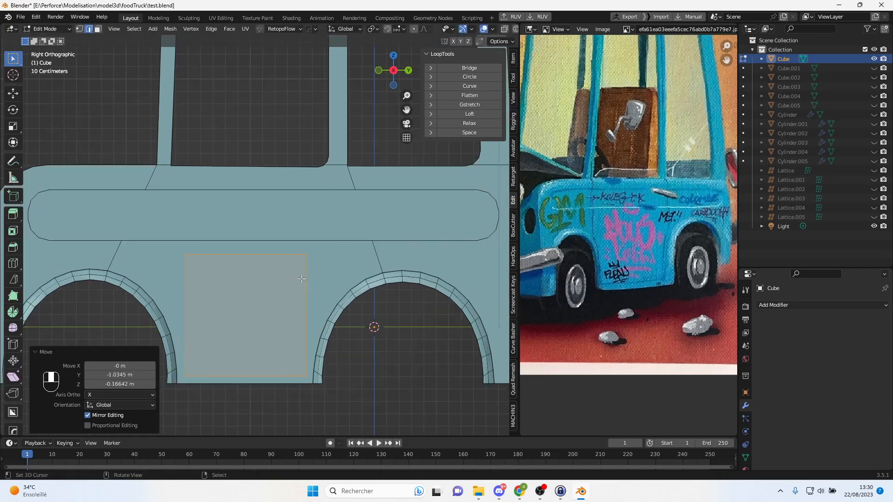
{"action": "middle_click_drag", "start_coordinate": [311, 203], "coordinate": [287, 220], "text": "shift"}
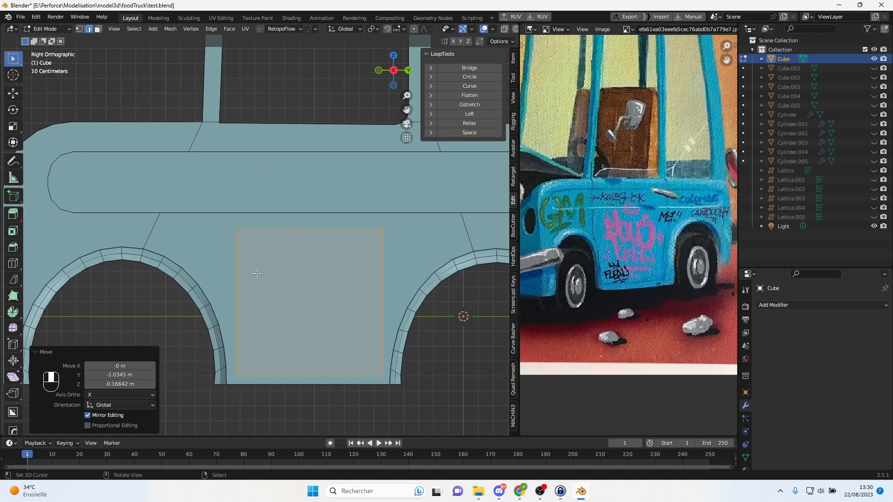
- Separate the upright door plane from the car body mesh into its own object
{"action": "key", "text": "Tab"}
{"action": "key", "text": "Tab"}
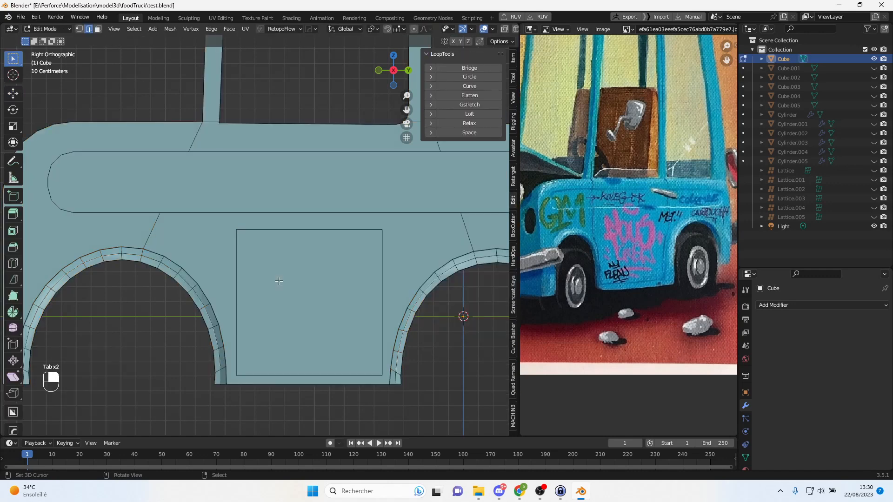
{"action": "scroll", "coordinate": [286, 279], "scroll_direction": "down", "scroll_amount": 3}
{"action": "key", "text": "Tab"}
{"action": "middle_click_drag", "start_coordinate": [286, 278], "coordinate": [328, 283]}
{"action": "key", "text": "Tab"}
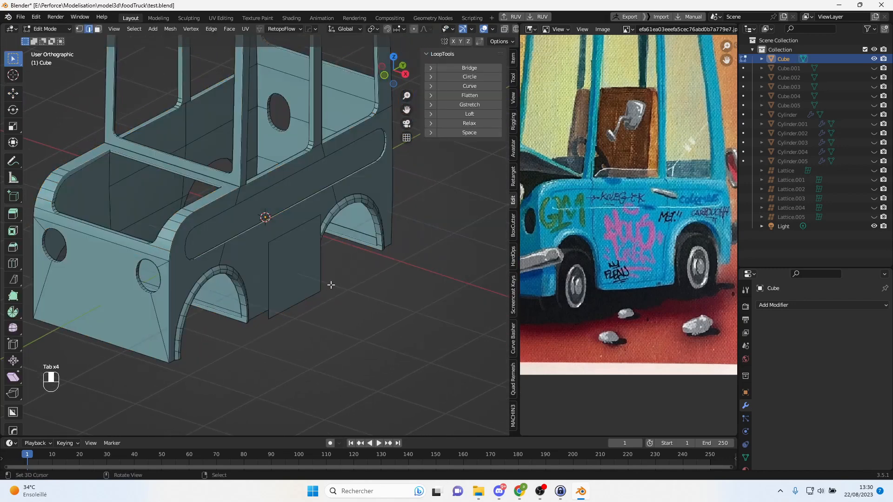
{"action": "key", "text": "l"}
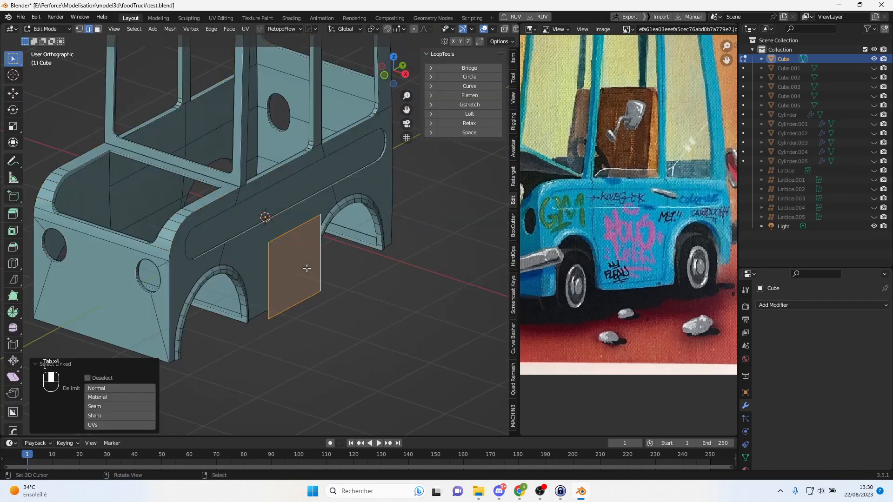
{"action": "key", "text": "p"}
{"action": "left_click", "coordinate": [307, 268]}
{"action": "key", "text": "Tab"}
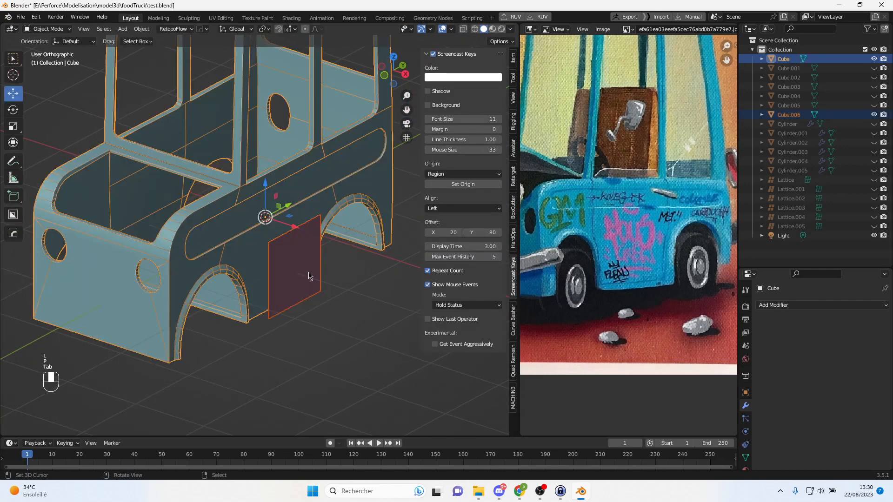
- Select only the separated door plane and apply all its transforms
{"action": "left_click", "coordinate": [328, 294]}
{"action": "left_click", "coordinate": [312, 286]}
{"action": "key", "text": "KP_3"}
{"action": "key", "text": "KP_Decimal"}
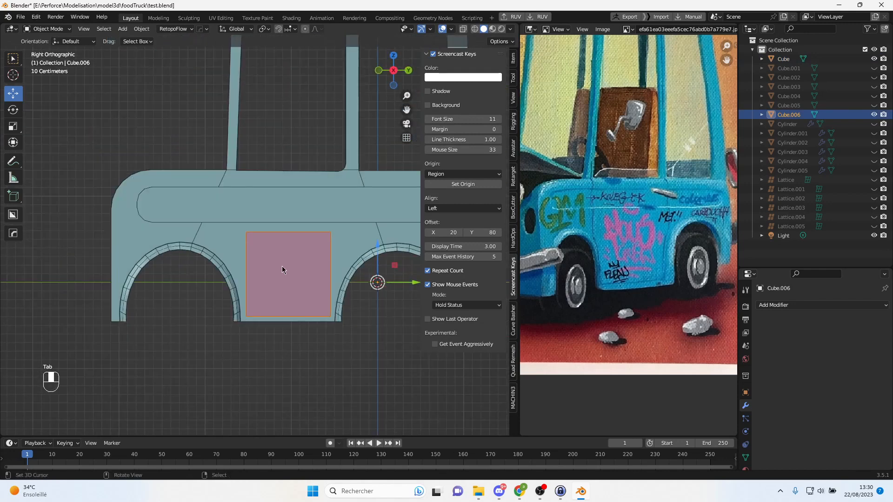
{"action": "key", "text": "ctrl+a"}
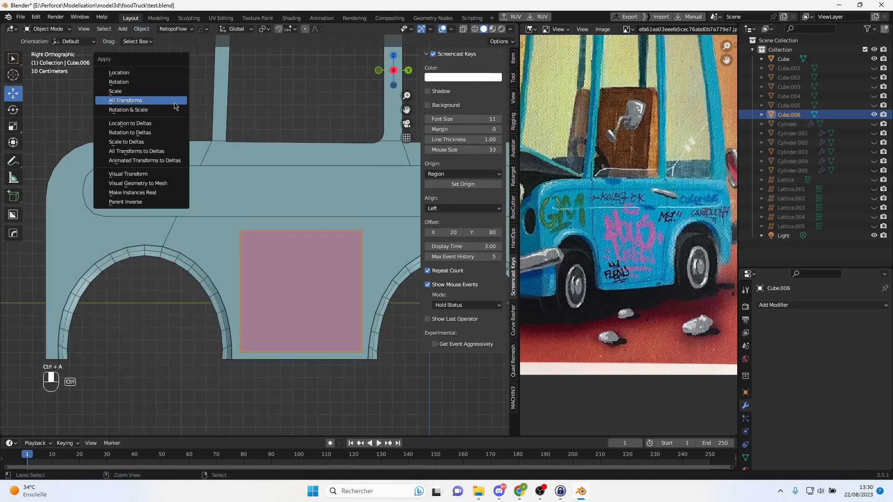
{"action": "left_click", "coordinate": [169, 102]}
- Try setting the door plane's origin to the 3D cursor
{"action": "left_click", "coordinate": [142, 29]}
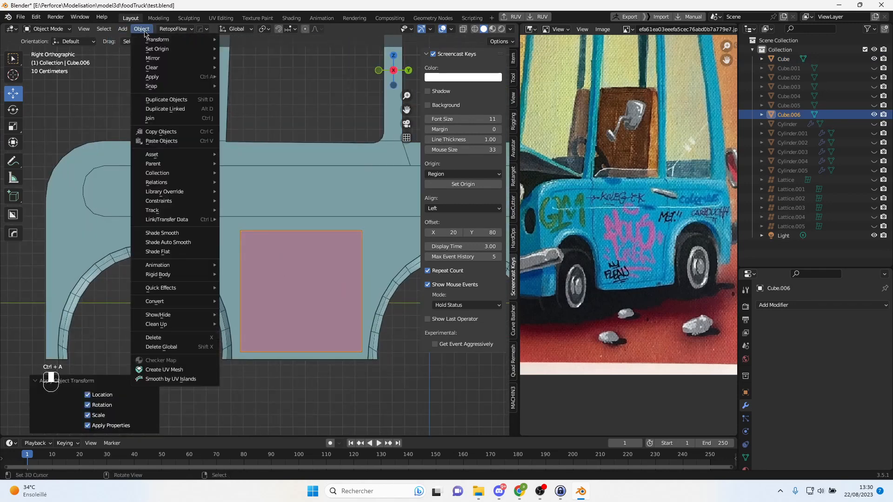
{"action": "mouse_move", "coordinate": [160, 40]}
{"action": "mouse_move", "coordinate": [200, 49]}
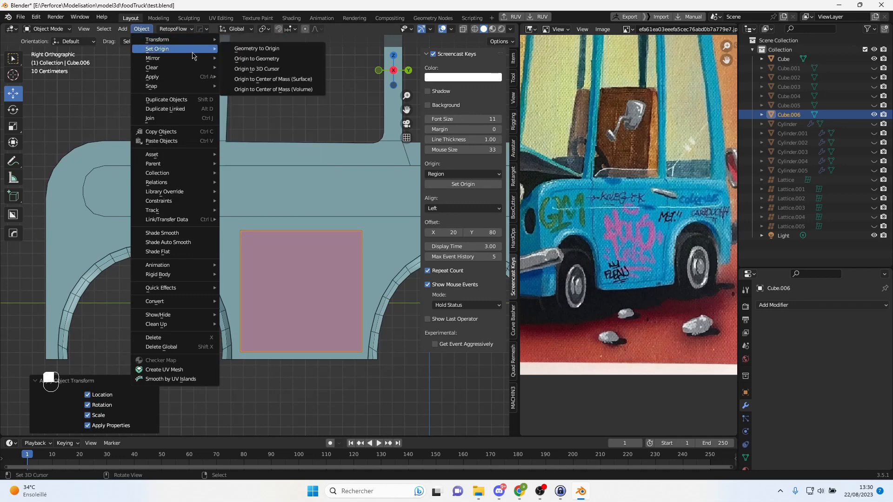
{"action": "left_click", "coordinate": [283, 72]}
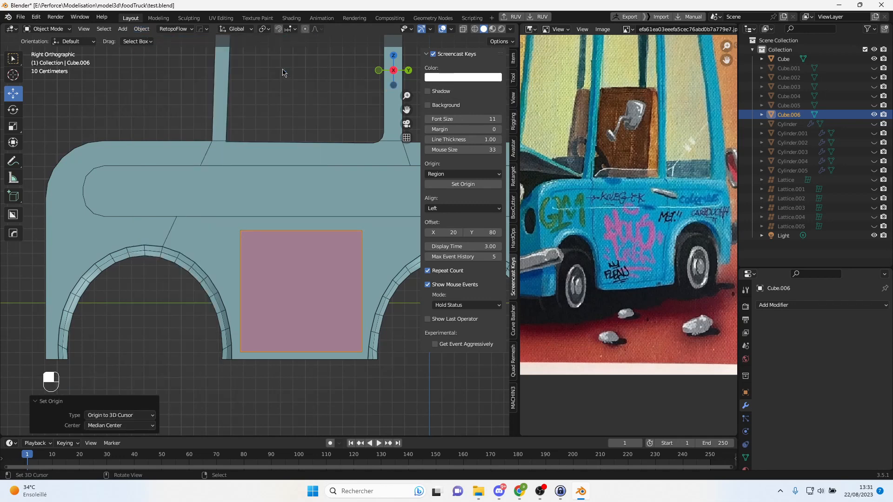
- Set the door plane's origin to its geometry
{"action": "left_click", "coordinate": [142, 29]}
{"action": "mouse_move", "coordinate": [173, 49]}
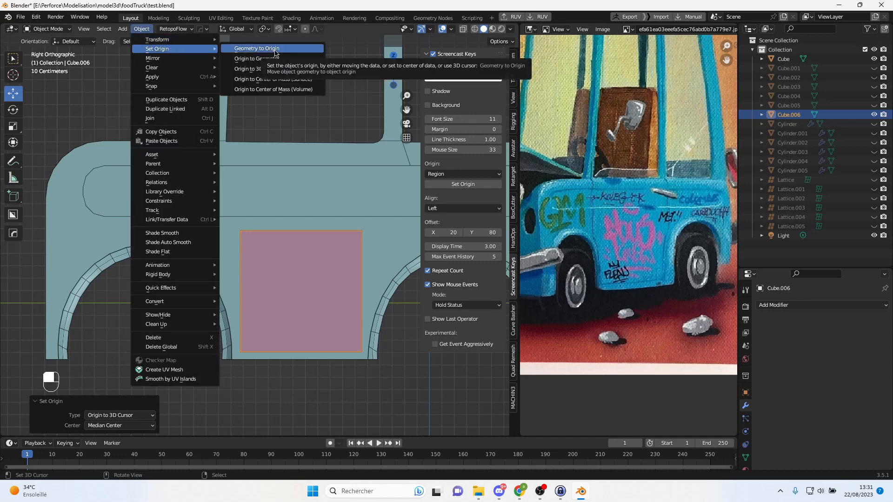
{"action": "left_click", "coordinate": [287, 59]}
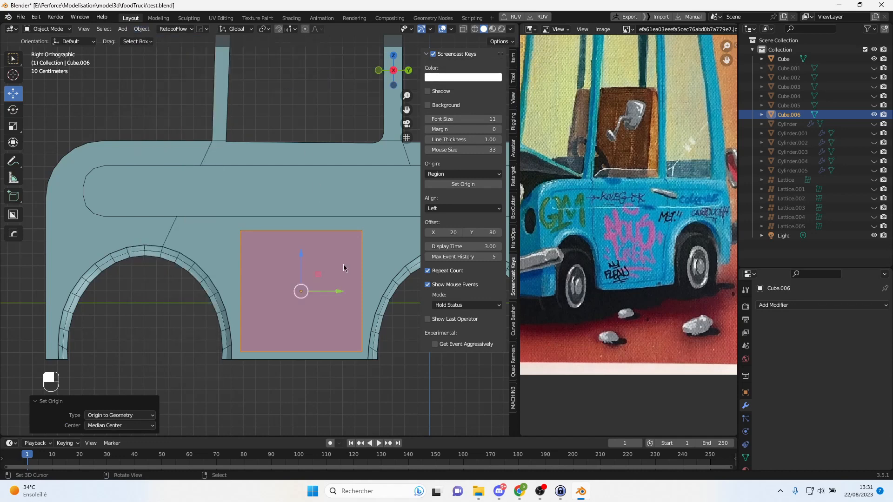
- Move the door plane's upper corner vertices up about 0.686 m, shifting the front one -0.172 m and the rear one 0.229 m along Y
{"action": "key", "text": "Tab"}
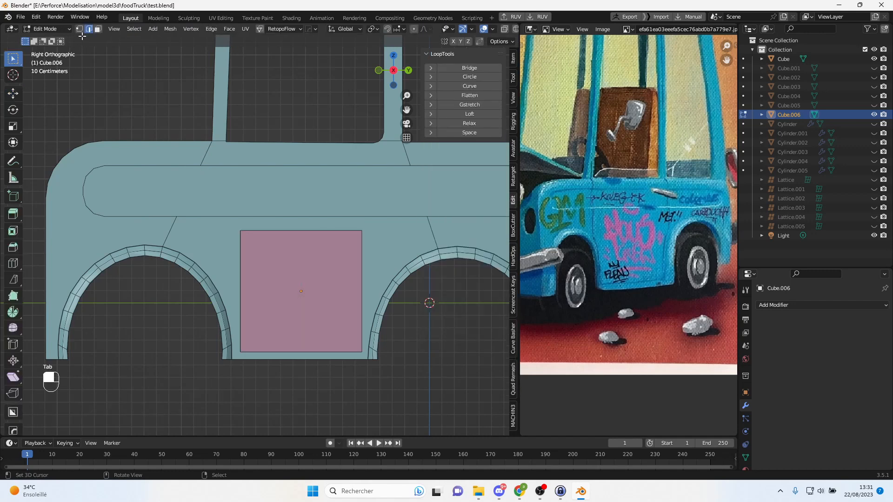
{"action": "key", "text": "Tab"}
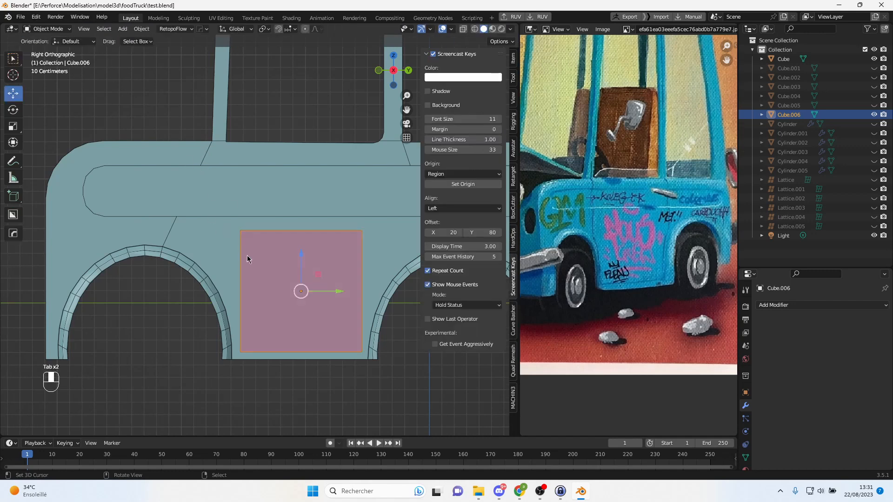
{"action": "key", "text": "Tab"}
{"action": "left_click", "coordinate": [79, 29]}
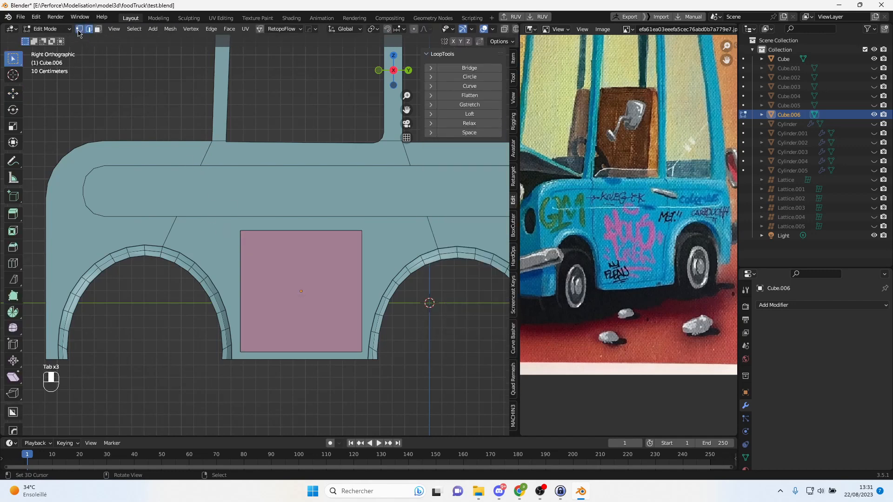
{"action": "left_click", "coordinate": [245, 236]}
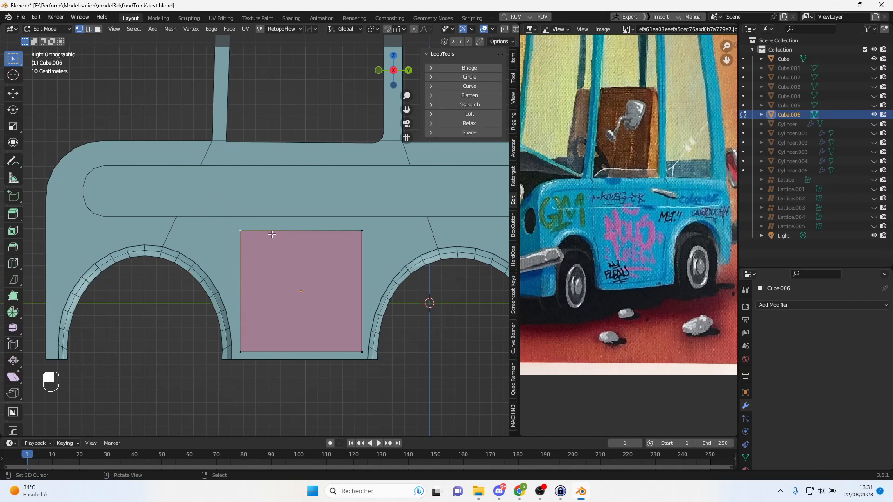
{"action": "key", "text": "g"}
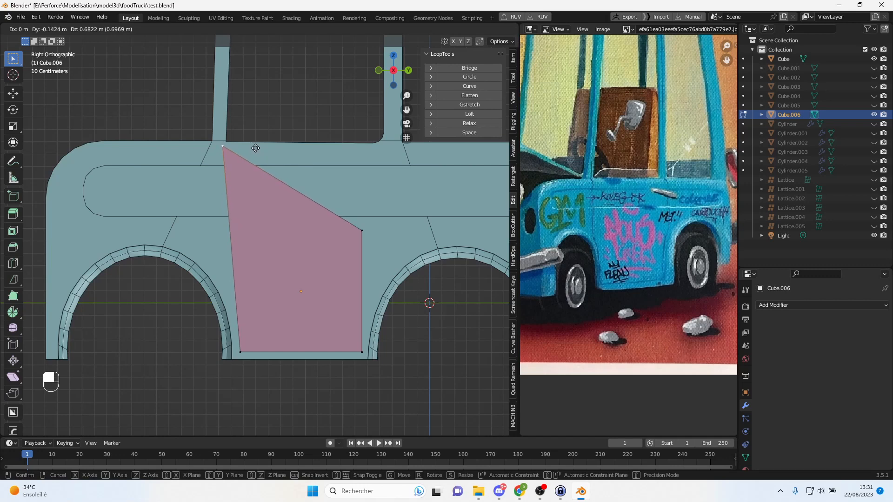
{"action": "left_click", "coordinate": [250, 147]}
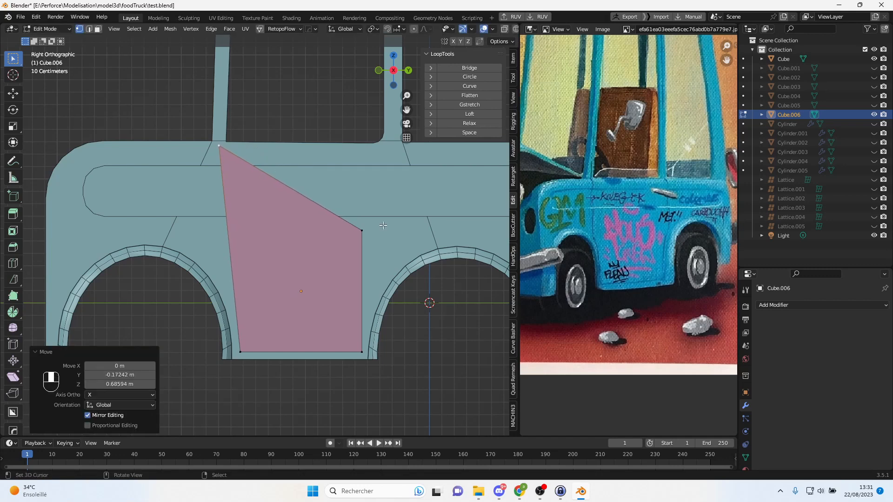
{"action": "left_click", "coordinate": [373, 228]}
{"action": "key", "text": "g"}
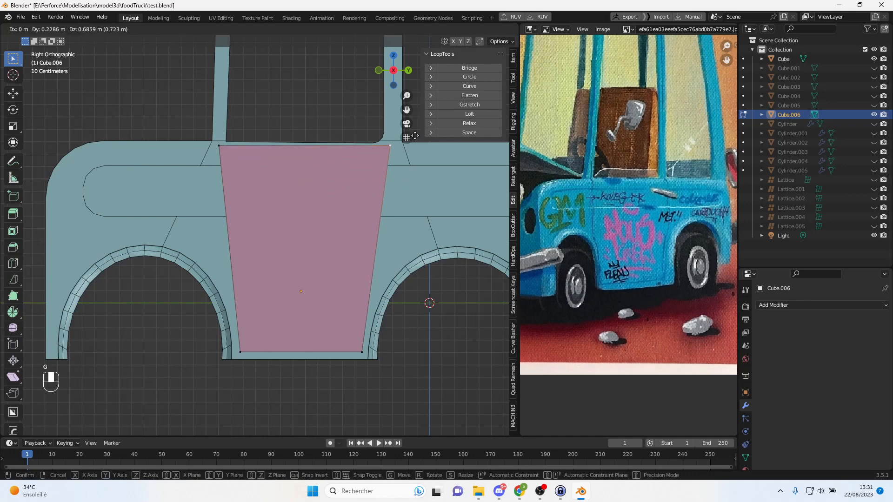
{"action": "left_click", "coordinate": [415, 135]}
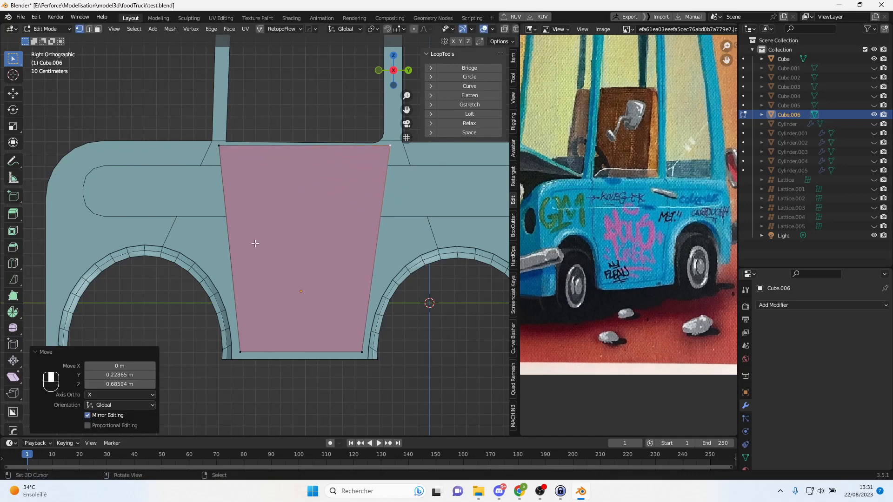
- Add one horizontal loop cut across the door plane, slid slightly below its middle
{"action": "key", "text": "ctrl+r"}
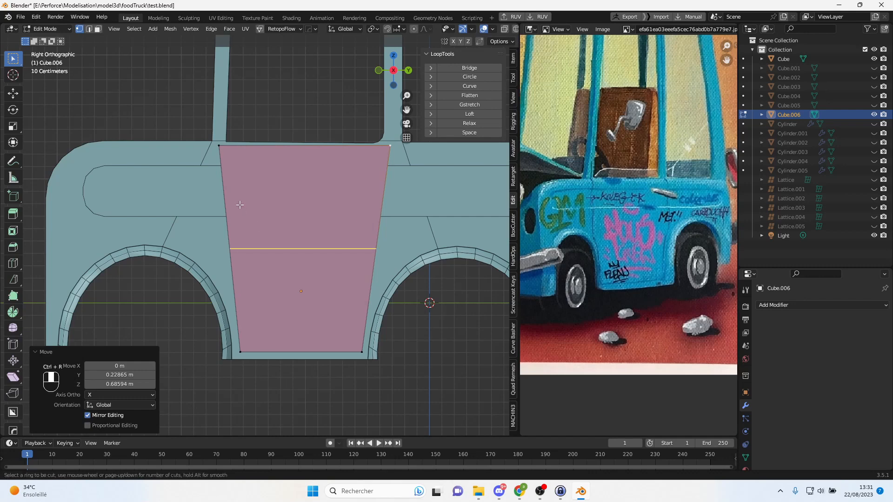
{"action": "left_click", "coordinate": [239, 205]}
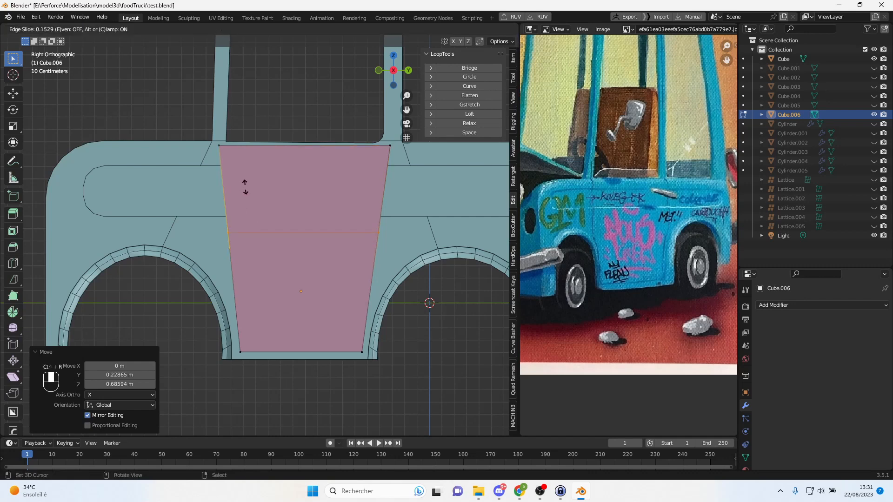
{"action": "left_click", "coordinate": [244, 211]}
- Move the loop cut's front vertex about -0.124 m along Y and -0.082 m along Z, and its rear vertex 0.1 m along Y
{"action": "left_click", "coordinate": [235, 264]}
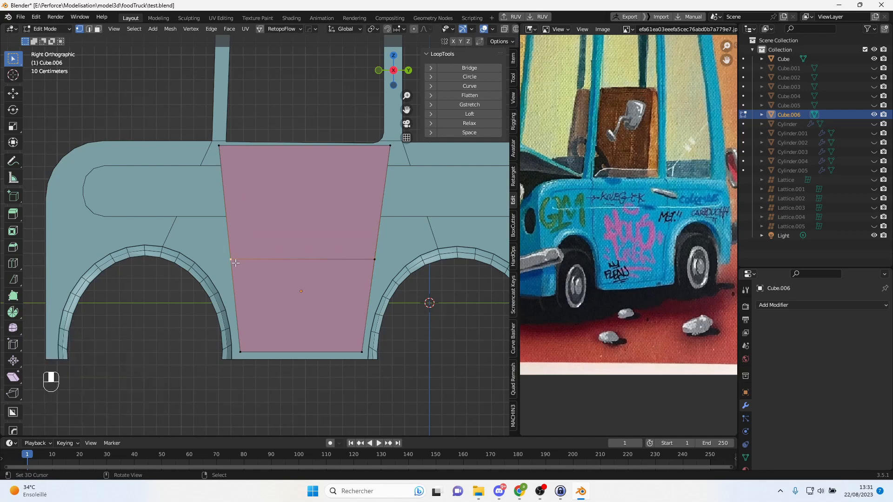
{"action": "key", "text": "g"}
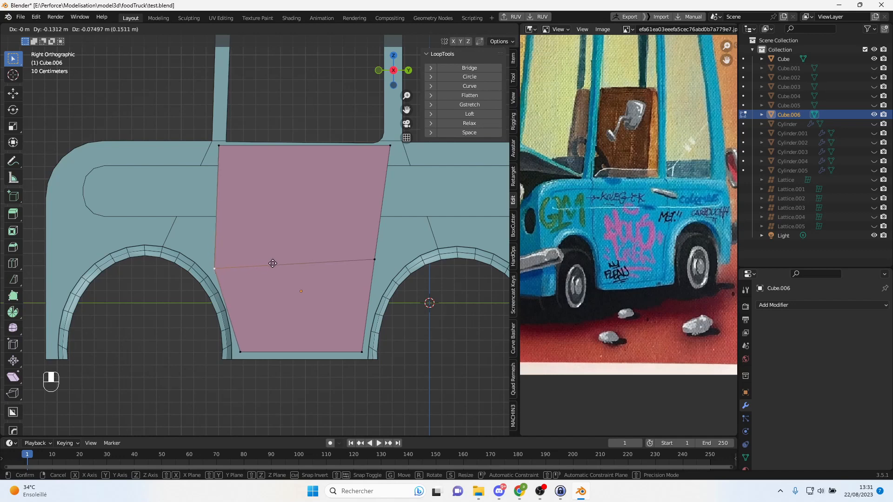
{"action": "left_click", "coordinate": [277, 265]}
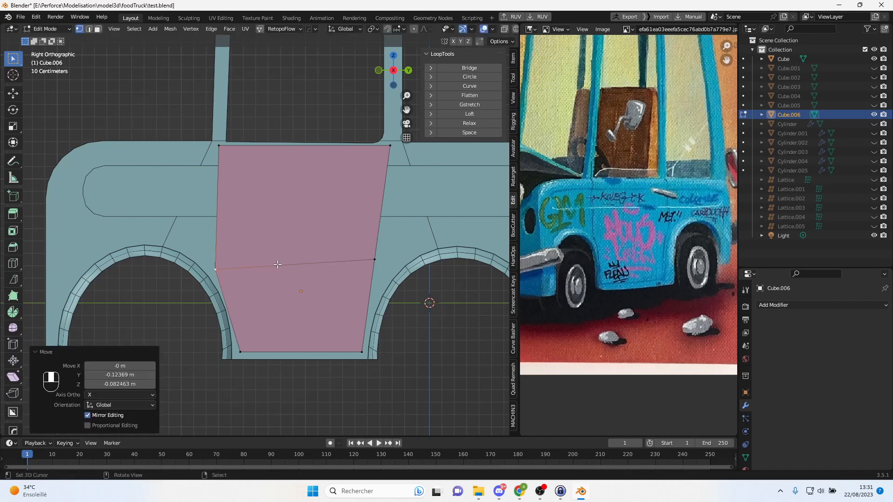
{"action": "left_click", "coordinate": [383, 262]}
{"action": "key", "text": "g"}
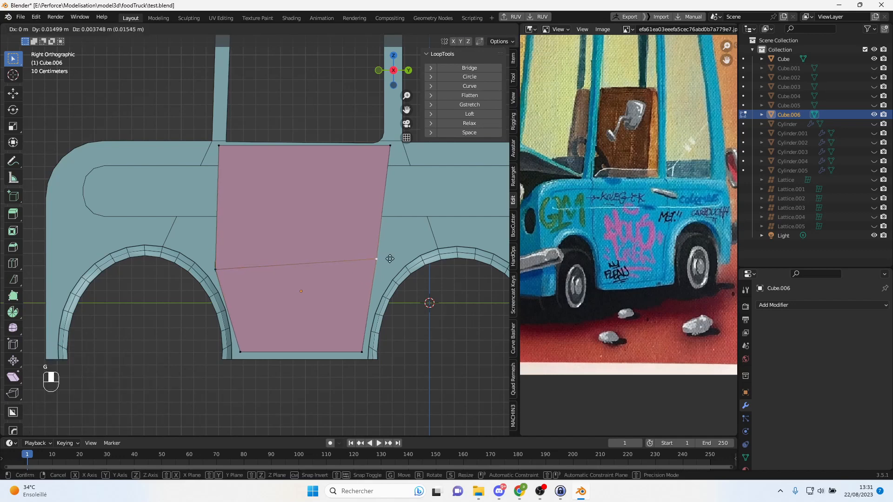
{"action": "left_click", "coordinate": [402, 258]}
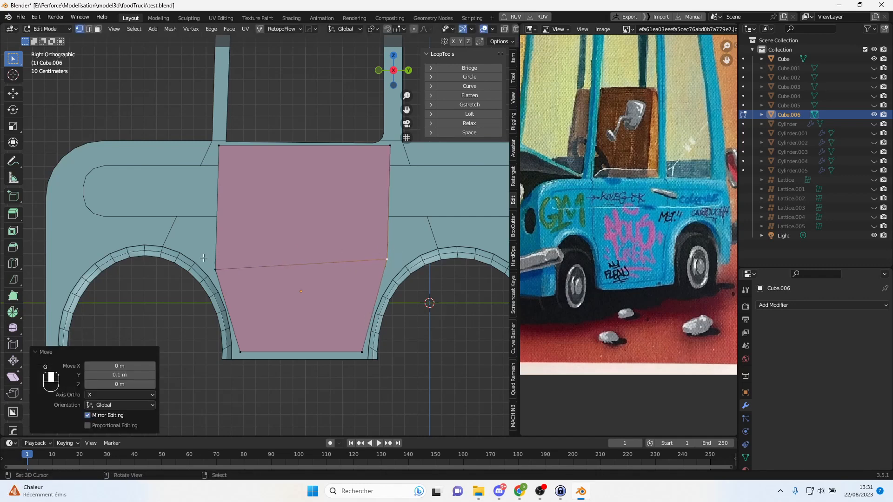
- Align the two upper front vertices of the door vertically by scaling them to 0 along Y
{"action": "left_click", "coordinate": [216, 269]}
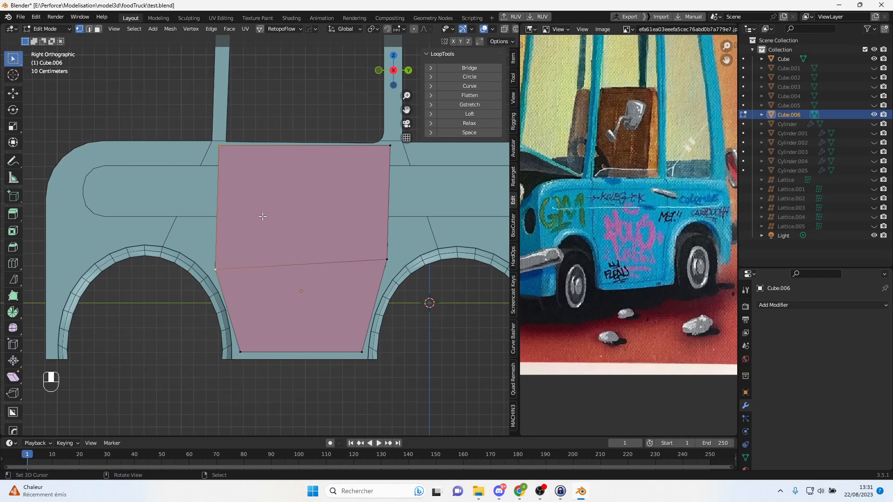
{"action": "key", "text": "s"}
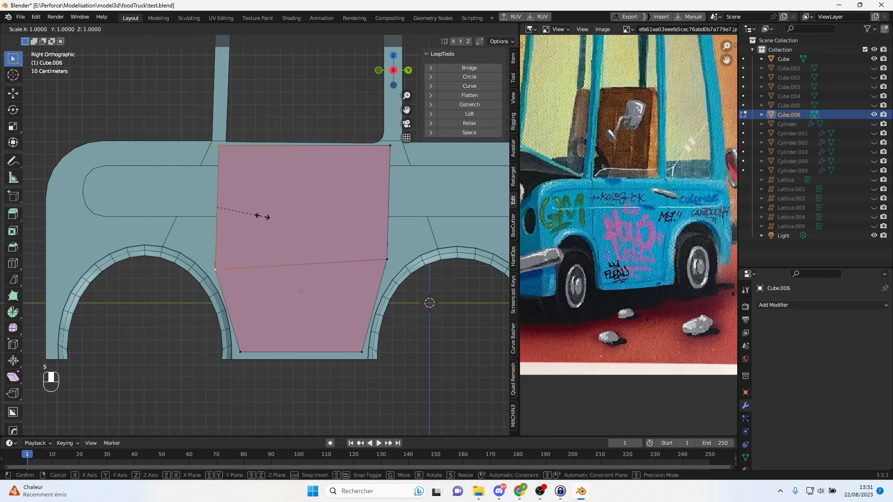
{"action": "type", "text": "y"}
{"action": "type", "text": "0"}
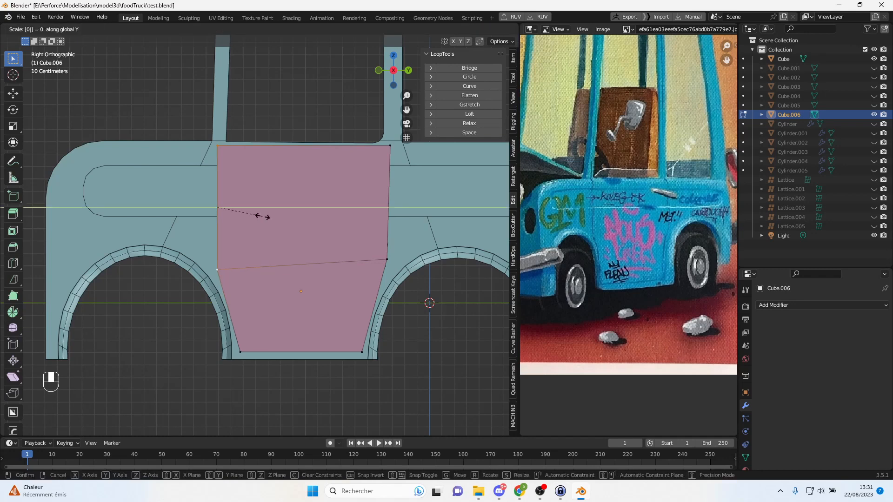
{"action": "key", "text": "Return"}
- Align the two upper rear vertices of the door vertically by scaling them to 0 along Y
{"action": "left_click", "coordinate": [395, 151]}
{"action": "left_click", "coordinate": [395, 247], "text": "shift"}
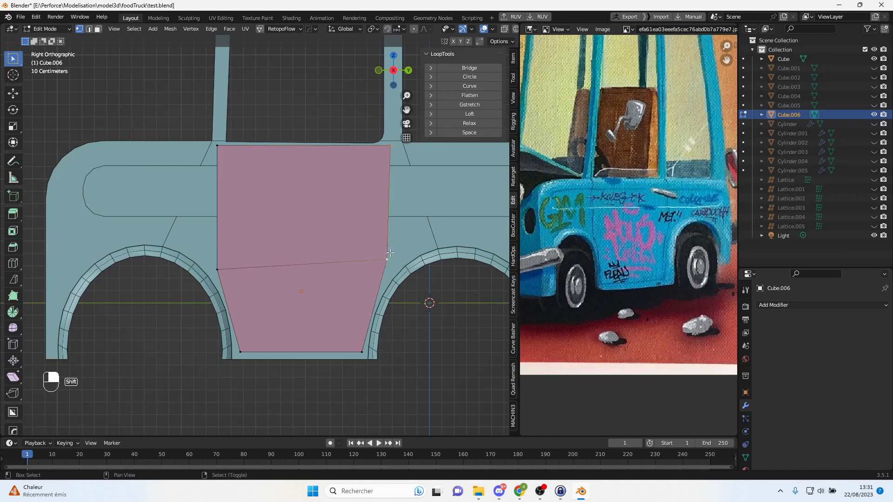
{"action": "key", "text": "s"}
{"action": "key", "text": "x"}
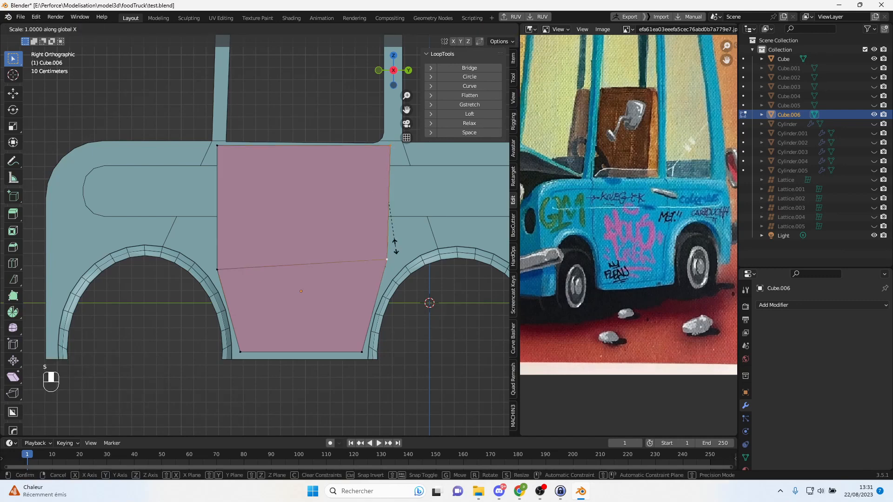
{"action": "type", "text": "y0"}
{"action": "left_click", "coordinate": [396, 246]}
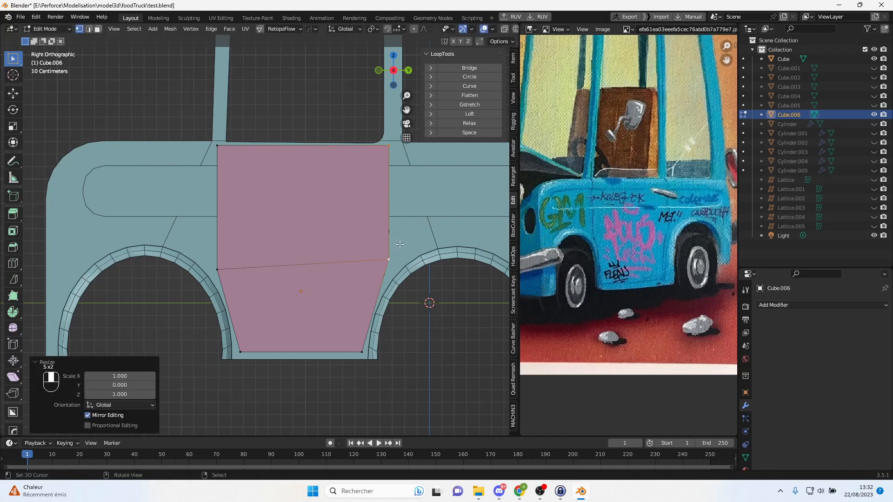
- Lower the rear vertex of the door's loop cut along Z, and its front vertex by about 0.067 m
{"action": "left_click", "coordinate": [390, 258]}
{"action": "key", "text": "g"}
{"action": "key", "text": "z"}
{"action": "left_click", "coordinate": [404, 245]}
{"action": "left_click", "coordinate": [231, 263]}
{"action": "key", "text": "g"}
{"action": "key", "text": "s"}
{"action": "right_click", "coordinate": [235, 273]}
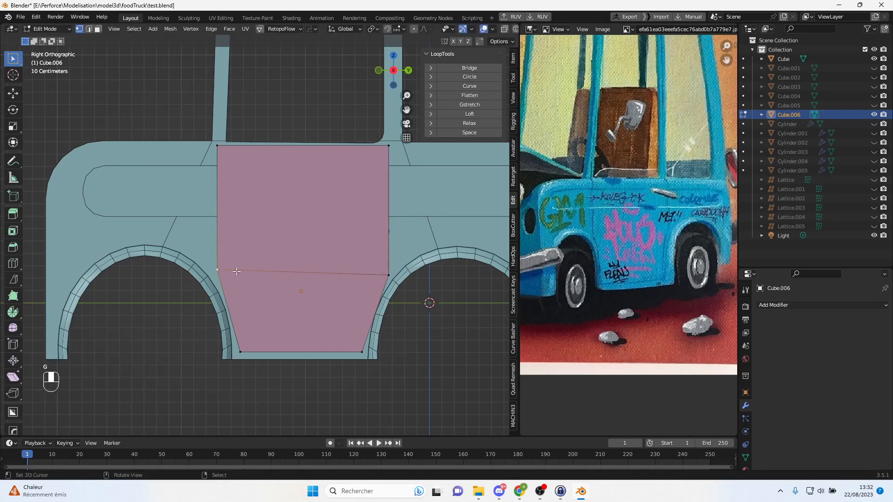
{"action": "key", "text": "g"}
{"action": "key", "text": "z"}
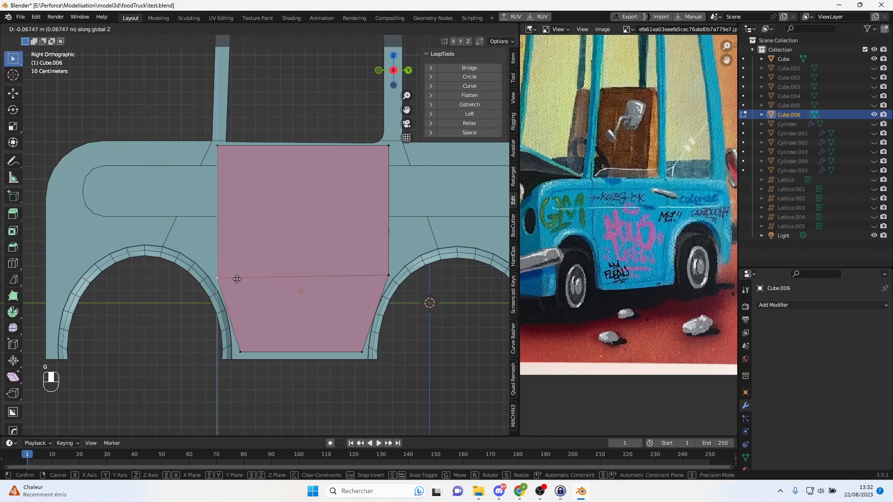
{"action": "left_click", "coordinate": [237, 277]}
{"action": "left_click", "coordinate": [218, 146], "text": "shift"}
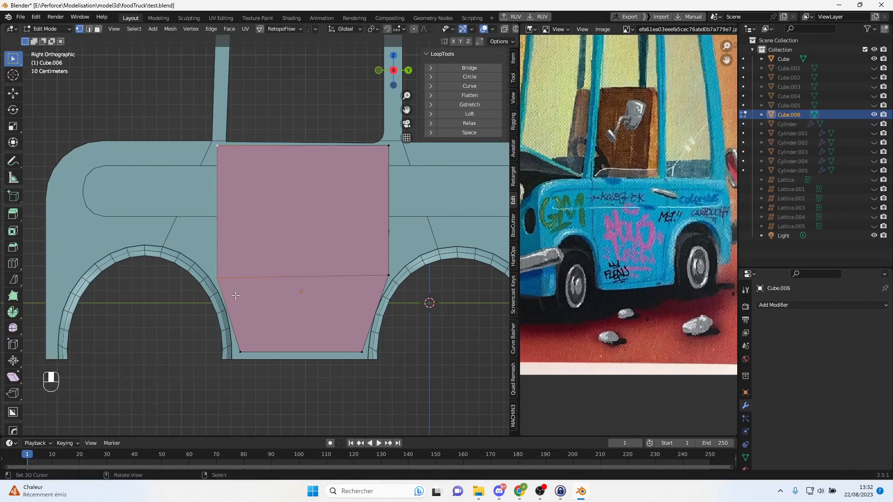
- Add three horizontal loop cuts across the tapered lower section of the door plane
{"action": "scroll", "coordinate": [233, 294], "scroll_direction": "up", "scroll_amount": 4}
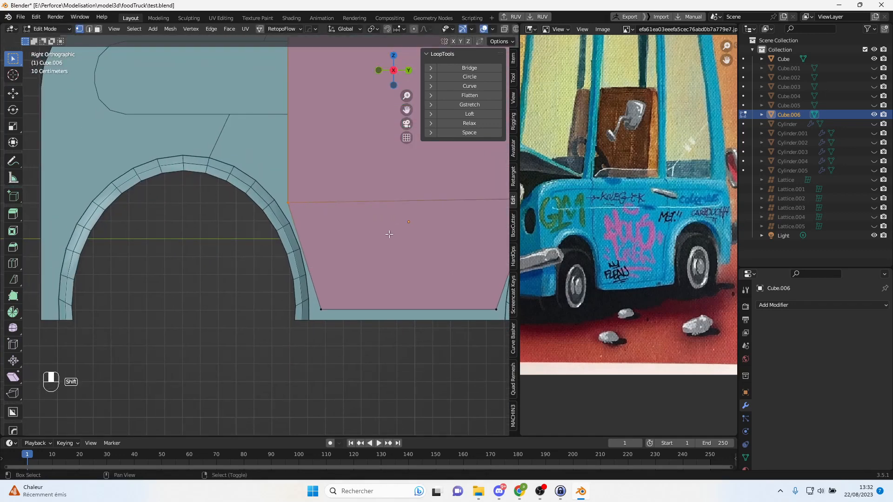
{"action": "middle_click_drag", "start_coordinate": [381, 233], "coordinate": [248, 253], "text": "shift"}
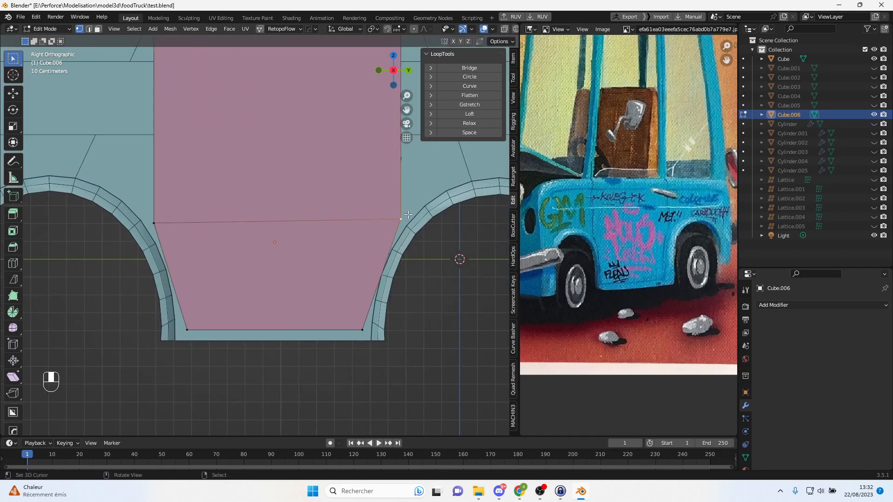
{"action": "key", "text": "ctrl+r"}
{"action": "scroll", "coordinate": [379, 259], "scroll_direction": "up", "scroll_amount": 2}
{"action": "left_click", "coordinate": [379, 259]}
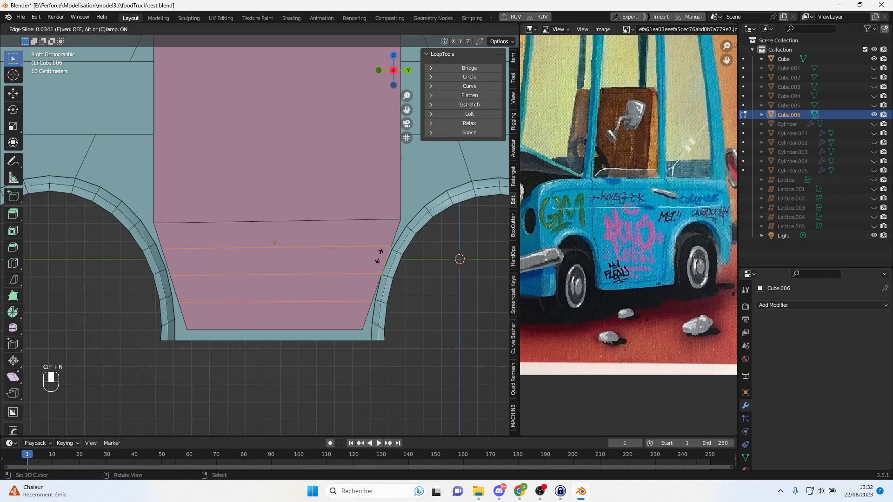
{"action": "left_click", "coordinate": [379, 259]}
- Reposition the front vertices of the three loop cuts along the front wheel arch, the uppermost by about 0.013 m in Y and 0.034 m in Z
{"action": "left_click", "coordinate": [170, 238]}
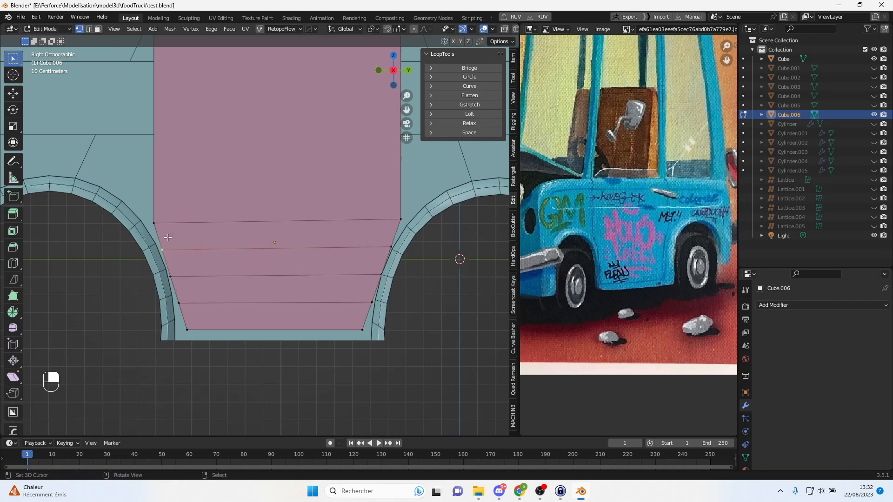
{"action": "key", "text": "g"}
{"action": "left_click", "coordinate": [204, 237]}
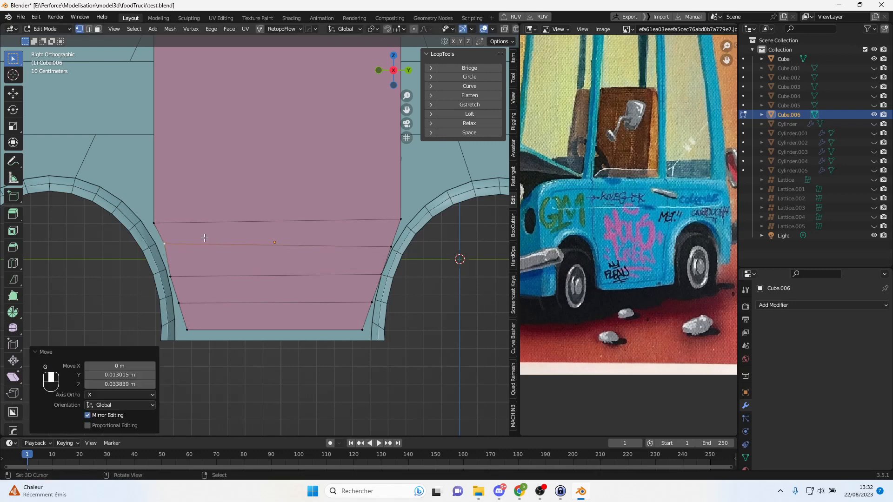
{"action": "key", "text": "g"}
{"action": "left_click", "coordinate": [183, 260]}
{"action": "left_click", "coordinate": [183, 297]}
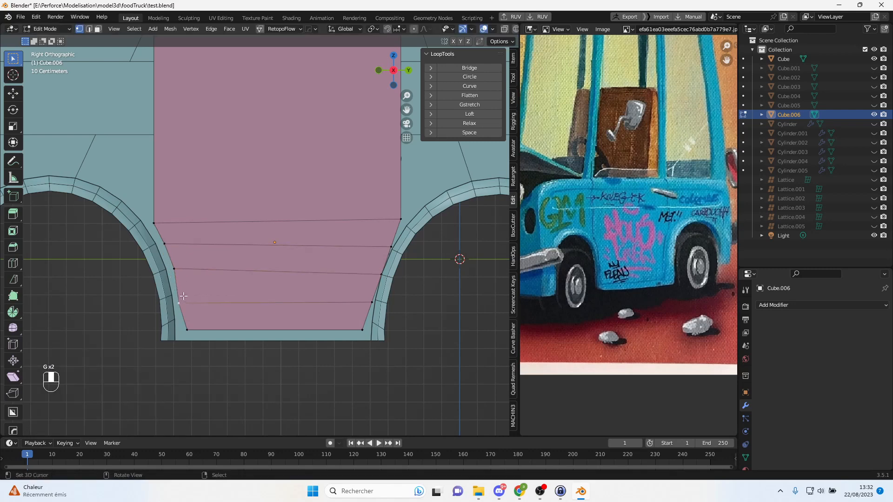
{"action": "key", "text": "g"}
{"action": "left_click", "coordinate": [185, 286]}
- Reposition the rear vertices of the three loop cuts along the rear wheel arch, the lowest by about -0.034 m in Y and 0.016 m in Z
{"action": "left_click", "coordinate": [385, 244]}
{"action": "key", "text": "g"}
{"action": "left_click", "coordinate": [386, 245]}
{"action": "left_click", "coordinate": [383, 270]}
{"action": "key", "text": "g"}
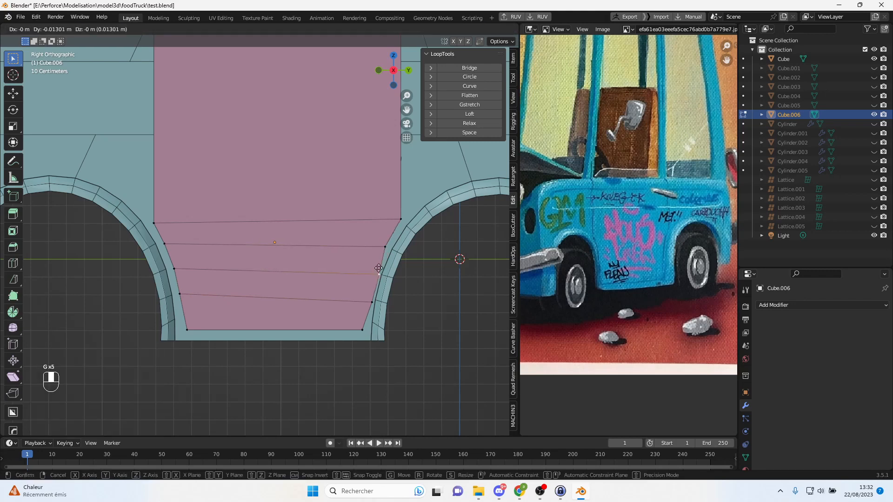
{"action": "left_click", "coordinate": [373, 266]}
{"action": "left_click", "coordinate": [370, 301]}
{"action": "key", "text": "g"}
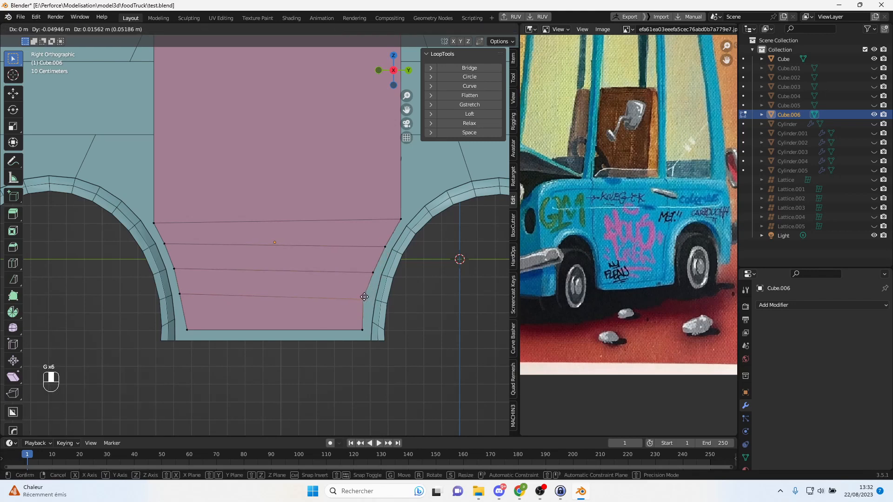
{"action": "left_click", "coordinate": [367, 297]}
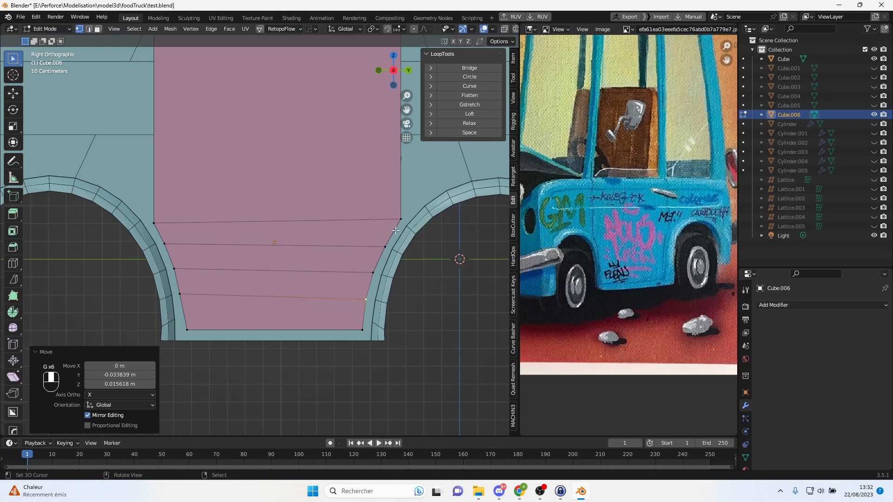
- Add one horizontal loop cut across the lowest section of the door plane
{"action": "key", "text": "ctrl+r"}
{"action": "left_click", "coordinate": [187, 315]}
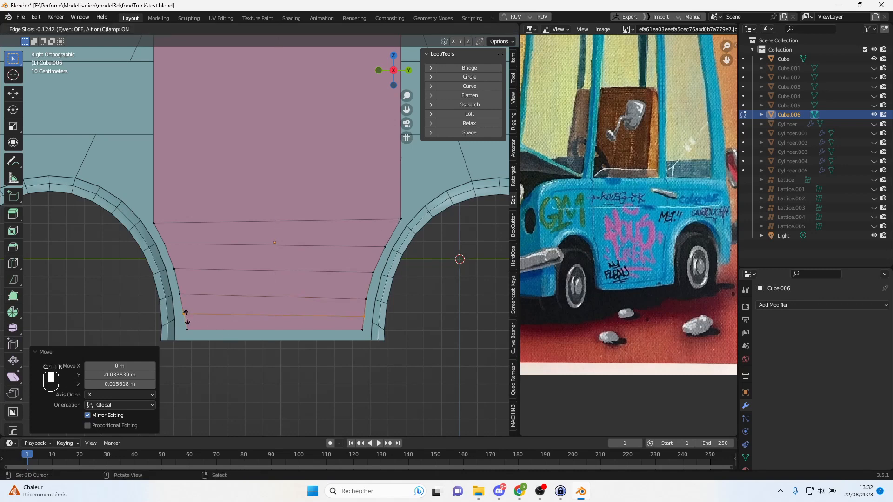
{"action": "left_click", "coordinate": [186, 315]}
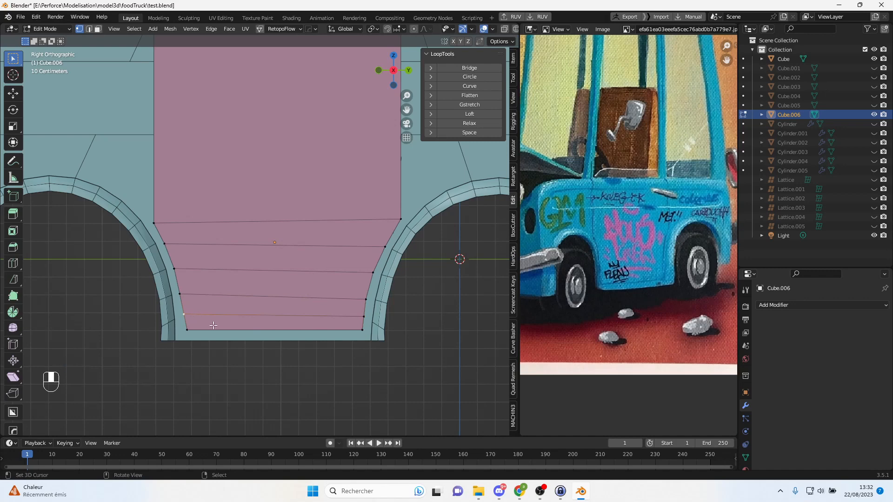
- Nudge the lowest loop cut's front vertex, and move the door's bottom front corner about -0.013 m along Y and -0.01 m along Z
{"action": "key", "text": "g"}
{"action": "left_click", "coordinate": [212, 327]}
{"action": "right_click", "coordinate": [194, 335]}
{"action": "key", "text": "g"}
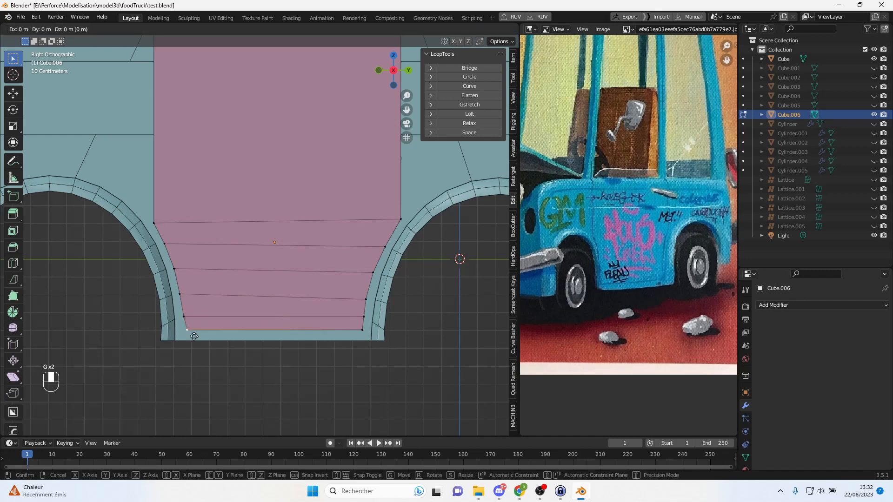
{"action": "left_click", "coordinate": [193, 336]}
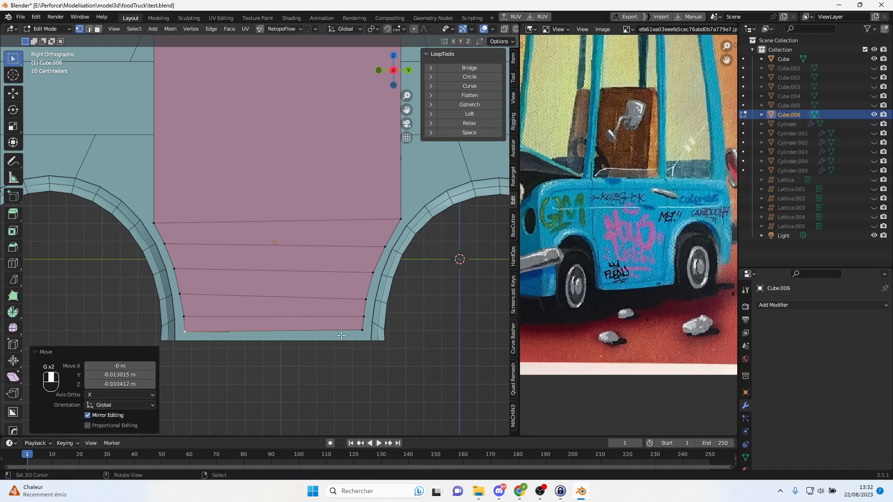
- Nudge the lowest loop cut's rear vertex, and move the door's bottom rear corner about 0.003 m along Y and -0.01 m along Z
{"action": "right_click", "coordinate": [366, 322]}
{"action": "key", "text": "g"}
{"action": "left_click", "coordinate": [365, 324]}
{"action": "right_click", "coordinate": [365, 332]}
{"action": "key", "text": "g"}
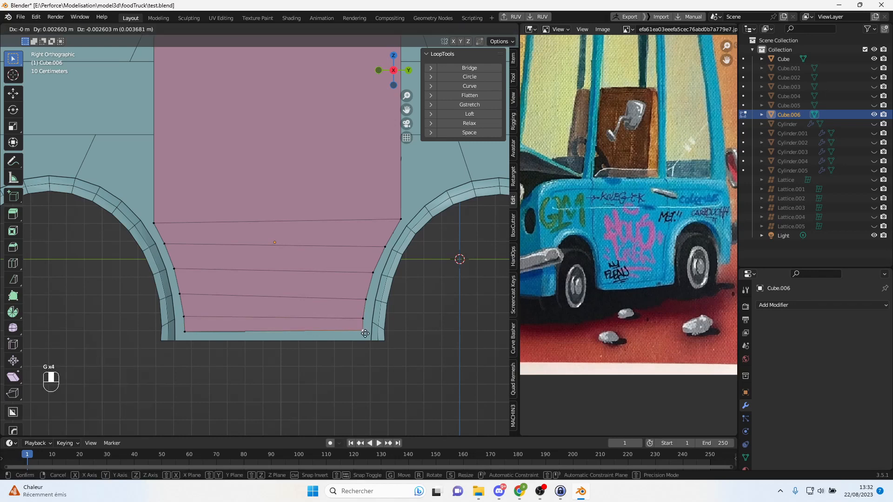
{"action": "left_click", "coordinate": [365, 335]}
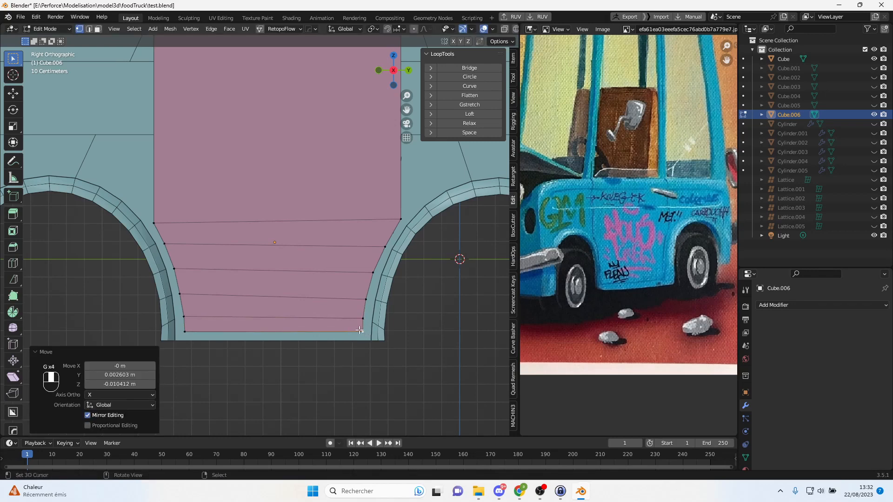
- Smooth the curved lower rear and lower front borders of the door with LoopTools Relax
{"action": "left_click", "coordinate": [400, 219], "text": "ctrl"}
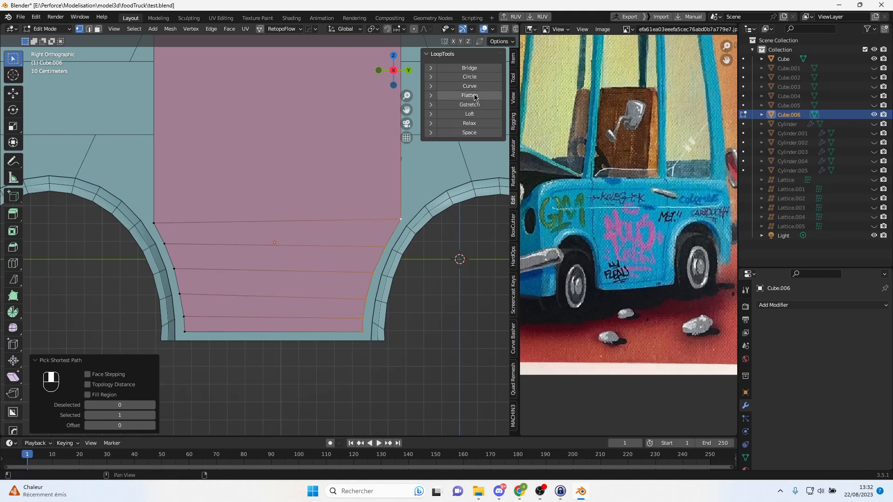
{"action": "left_click", "coordinate": [469, 123]}
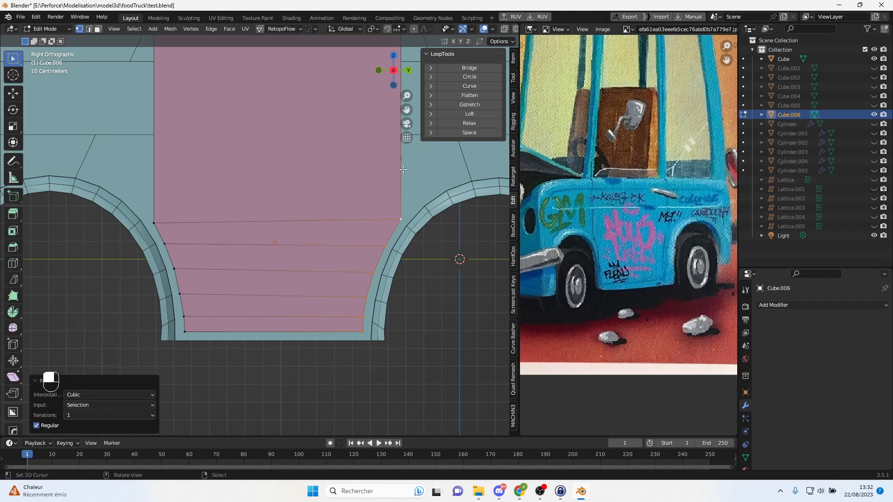
{"action": "left_click", "coordinate": [188, 326]}
{"action": "left_click", "coordinate": [155, 220], "text": "ctrl"}
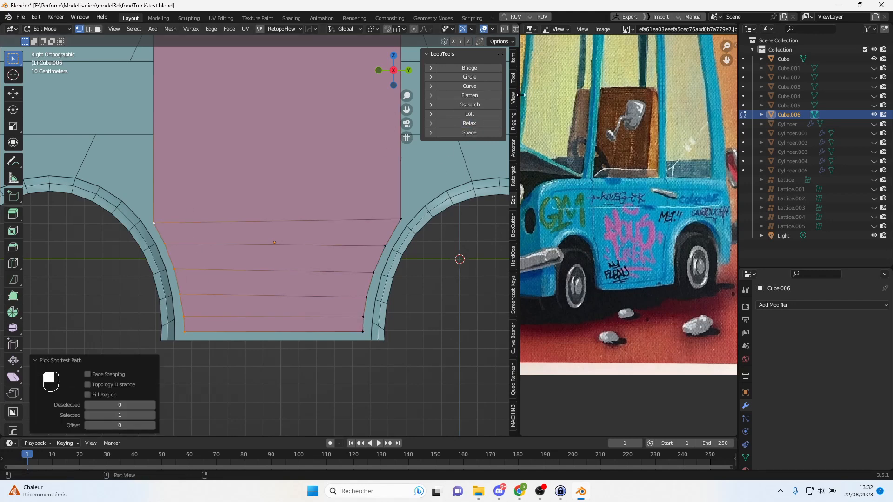
{"action": "left_click", "coordinate": [469, 124]}
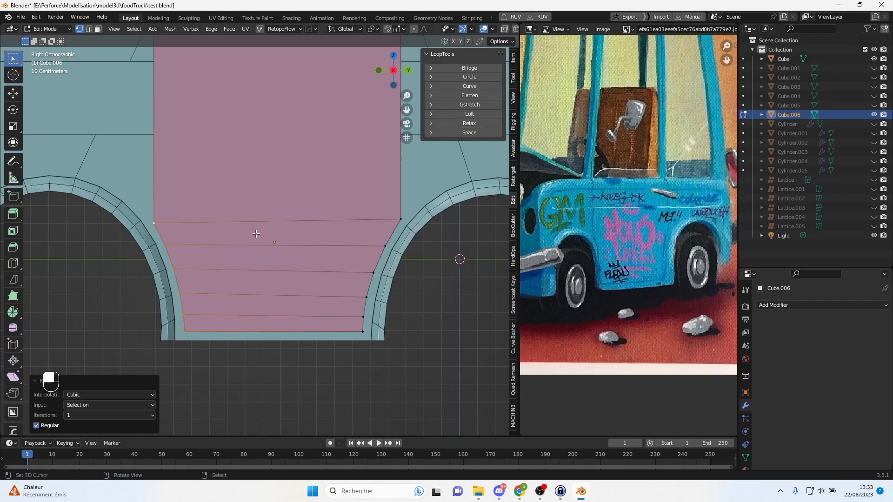
- Examine the door's window frame and upper pillar corners up close in the reference painting
{"action": "scroll", "coordinate": [264, 214], "scroll_direction": "down", "scroll_amount": 2}
{"action": "middle_click_drag", "start_coordinate": [263, 215], "coordinate": [238, 370], "text": "shift"}
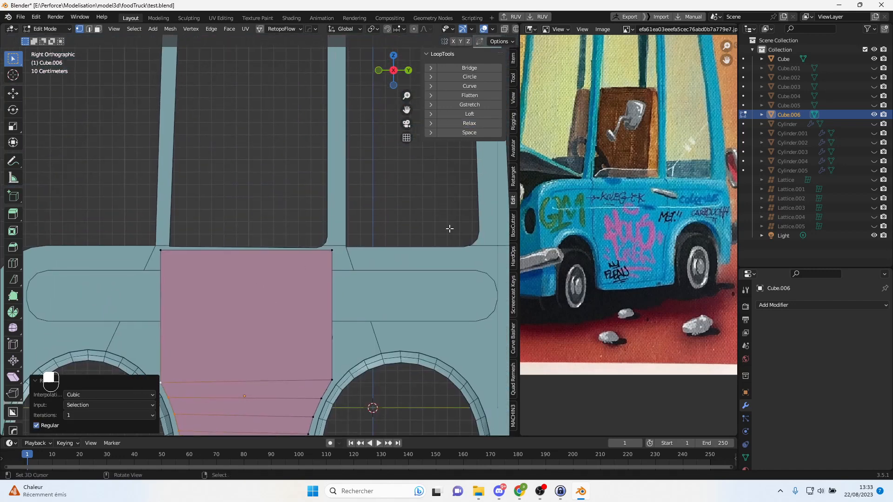
{"action": "scroll", "coordinate": [575, 191], "scroll_direction": "down", "scroll_amount": 1}
{"action": "left_click_drag", "start_coordinate": [519, 166], "coordinate": [424, 166]}
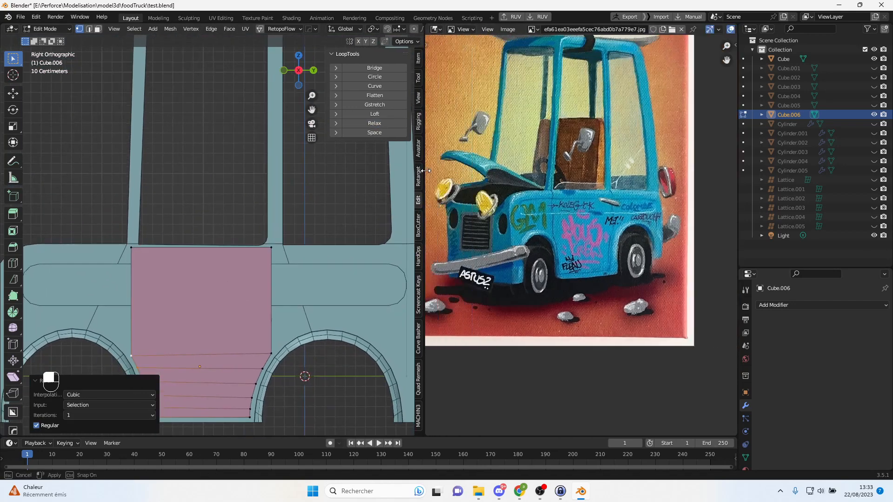
{"action": "scroll", "coordinate": [590, 147], "scroll_direction": "up", "scroll_amount": 2}
{"action": "scroll", "coordinate": [590, 147], "scroll_direction": "up", "scroll_amount": 2, "text": "shift"}
{"action": "scroll", "coordinate": [563, 352], "scroll_direction": "up", "scroll_amount": 3}
{"action": "middle_click_drag", "start_coordinate": [562, 352], "coordinate": [563, 350], "text": "shift"}
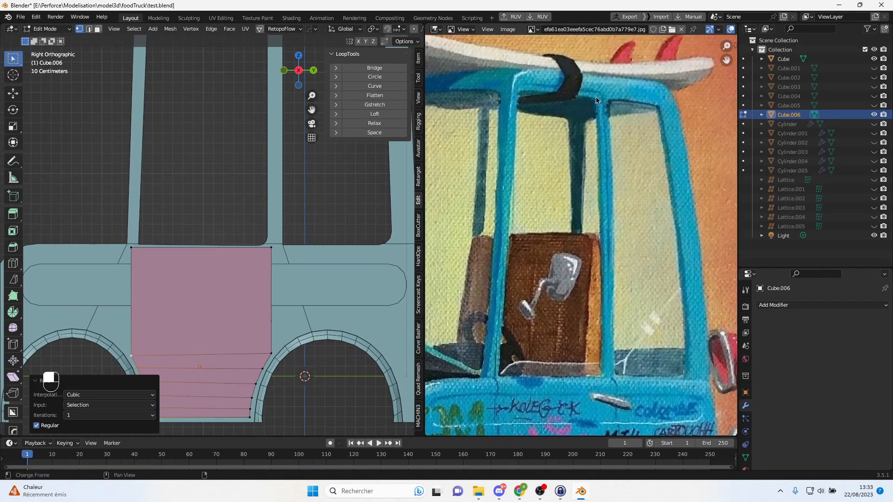
{"action": "scroll", "coordinate": [597, 98], "scroll_direction": "up", "scroll_amount": 3}
{"action": "middle_click_drag", "start_coordinate": [613, 83], "coordinate": [613, 295], "text": "shift"}
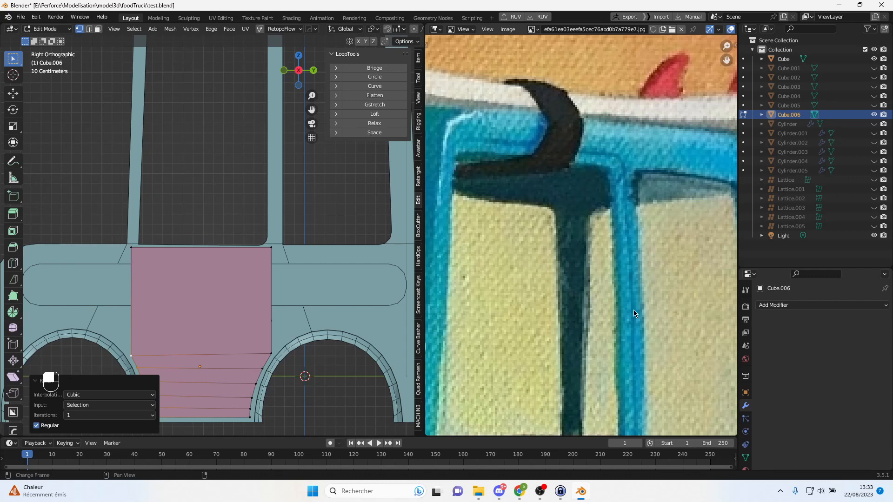
{"action": "scroll", "coordinate": [634, 311], "scroll_direction": "down", "scroll_amount": 2}
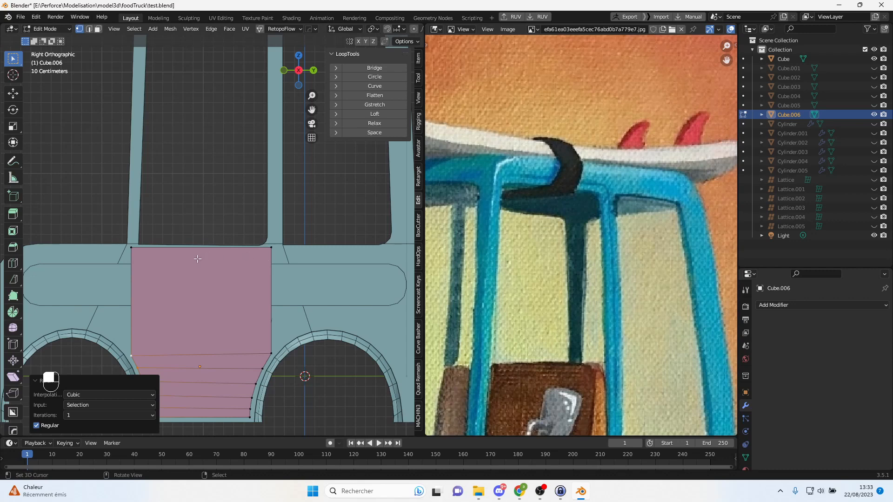
{"action": "left_click_drag", "start_coordinate": [423, 262], "coordinate": [542, 262]}
- Extrude the door's top edge up to the roof, about 3.343 m along Z and 0.111 m along Y
{"action": "scroll", "coordinate": [225, 299], "scroll_direction": "up", "scroll_amount": 2}
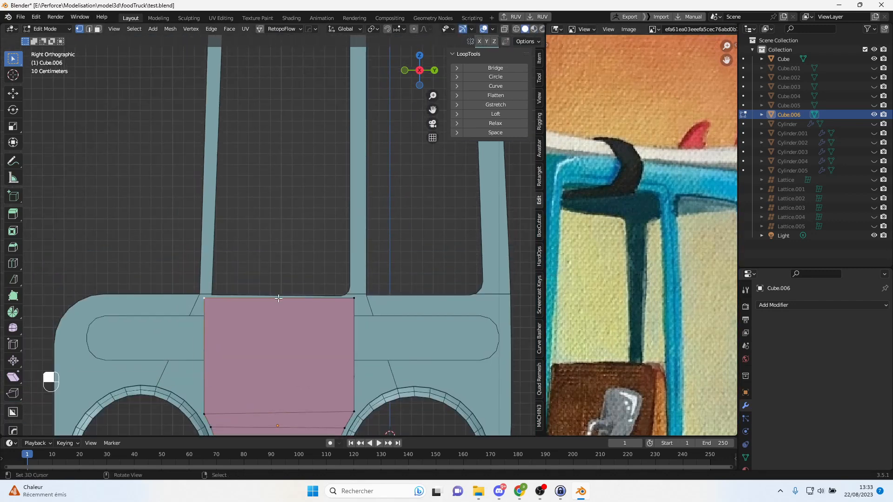
{"action": "left_click", "coordinate": [92, 30]}
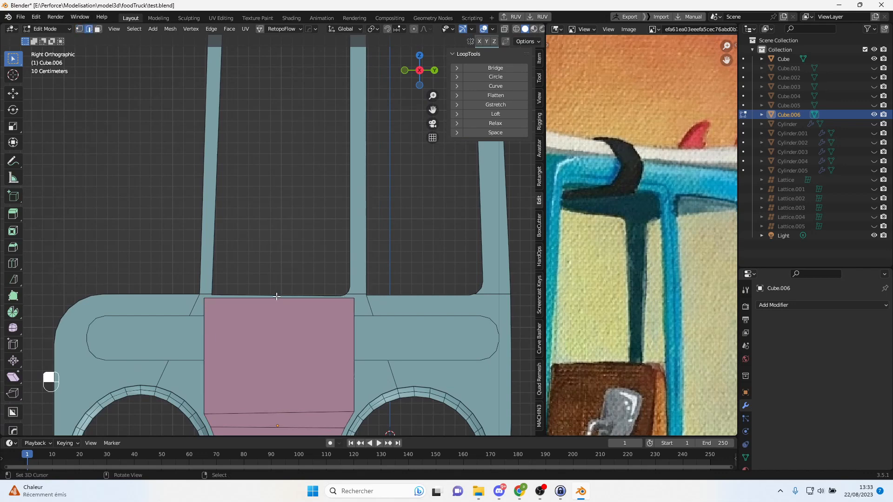
{"action": "scroll", "coordinate": [290, 266], "scroll_direction": "down", "scroll_amount": 2}
{"action": "middle_click_drag", "start_coordinate": [309, 204], "coordinate": [318, 280], "text": "shift"}
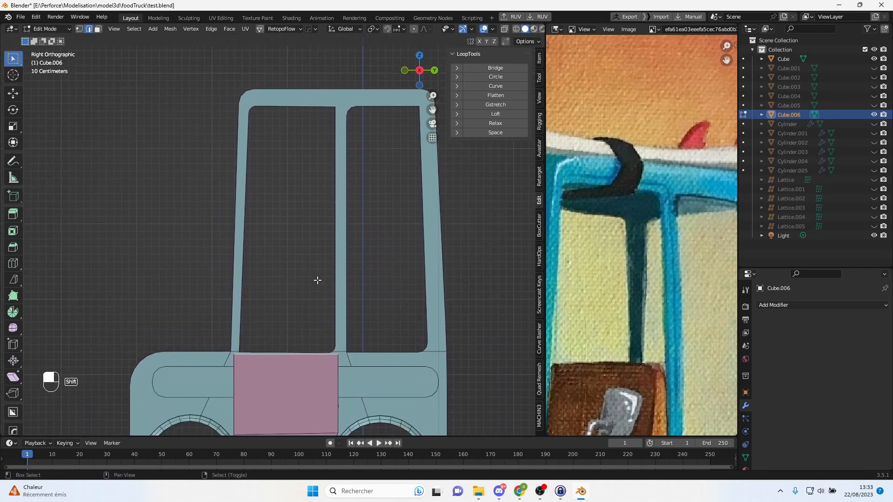
{"action": "key", "text": "e"}
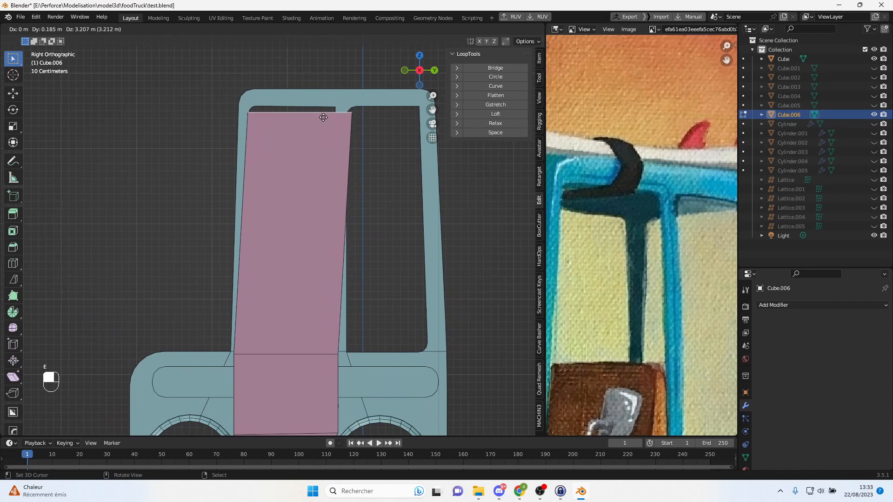
{"action": "left_click", "coordinate": [317, 107]}
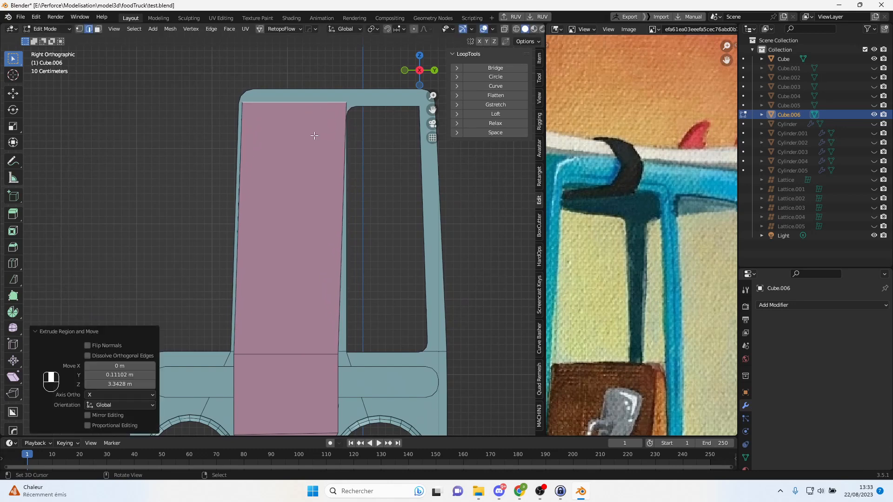
- Move the door's front vertex at the window base about 0.036 m along Y, with see-through display on
{"action": "left_click", "coordinate": [79, 29]}
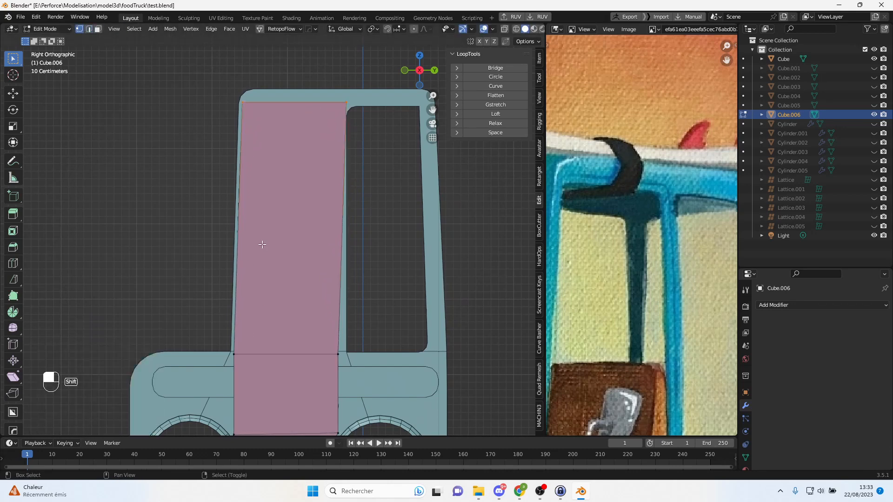
{"action": "middle_click_drag", "start_coordinate": [258, 286], "coordinate": [267, 258], "text": "shift"}
{"action": "scroll", "coordinate": [267, 258], "scroll_direction": "up", "scroll_amount": 1}
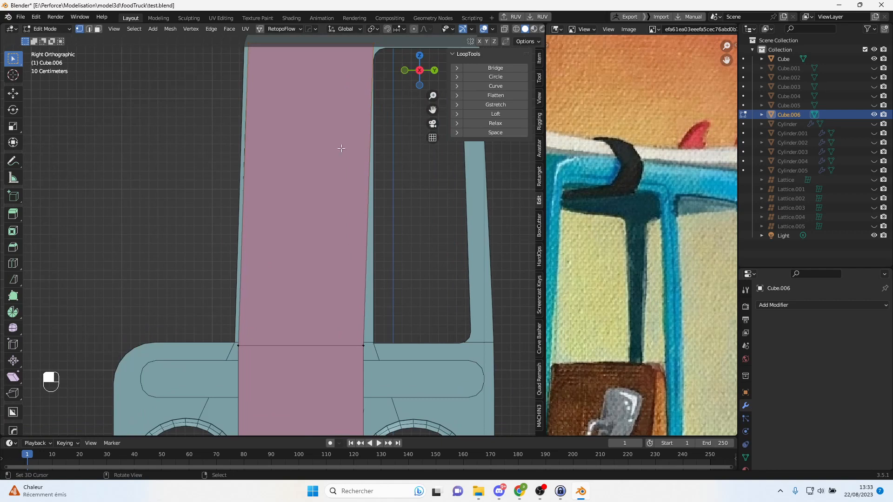
{"action": "left_click", "coordinate": [504, 30]}
{"action": "left_click", "coordinate": [235, 344]}
{"action": "key", "text": "g"}
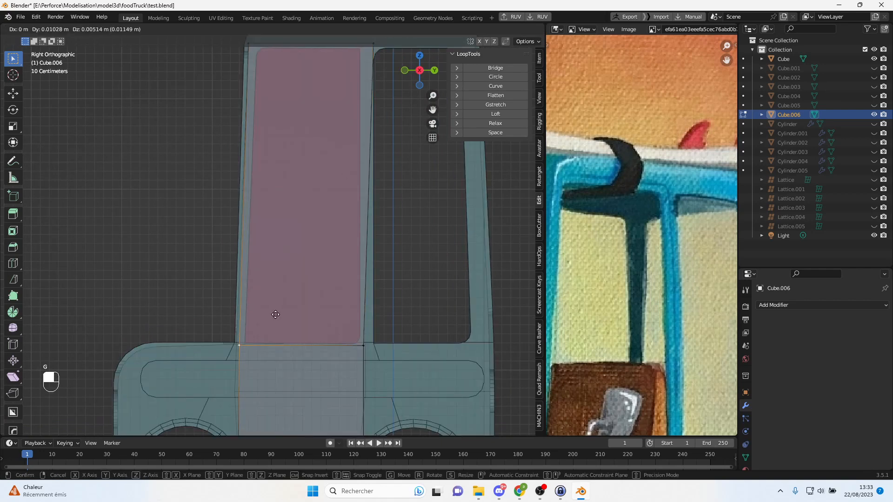
{"action": "left_click", "coordinate": [278, 315]}
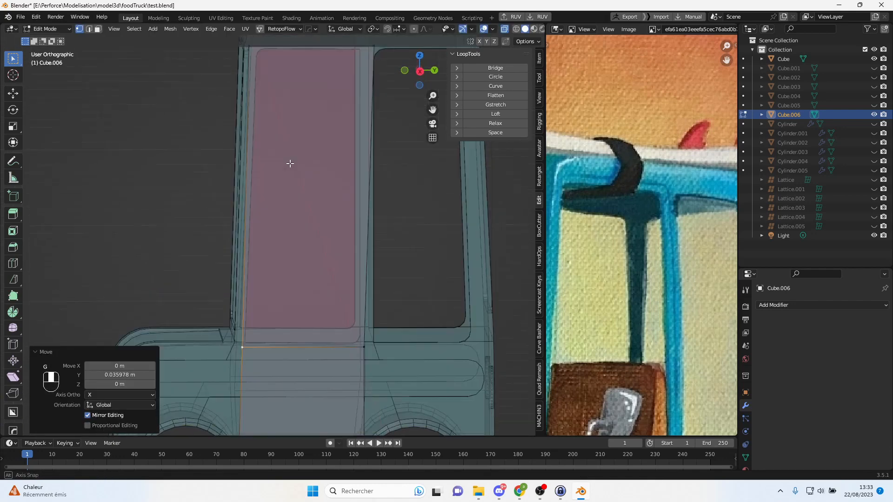
- Move the door's top front corner rearward and its top rear corner about -0.082 m along Y and -0.018 m along Z
{"action": "middle_click_drag", "start_coordinate": [325, 134], "coordinate": [288, 205], "text": "shift"}
{"action": "scroll", "coordinate": [288, 205], "scroll_direction": "up", "scroll_amount": 2}
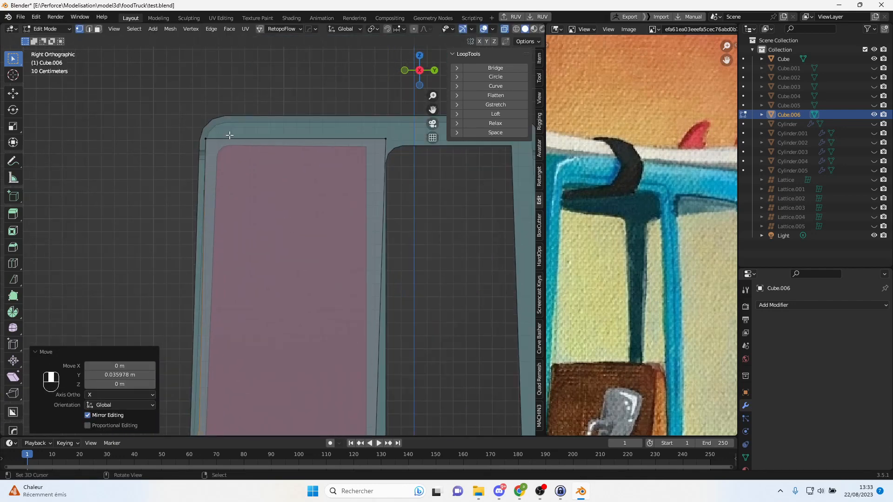
{"action": "left_click", "coordinate": [206, 138]}
{"action": "key", "text": "g"}
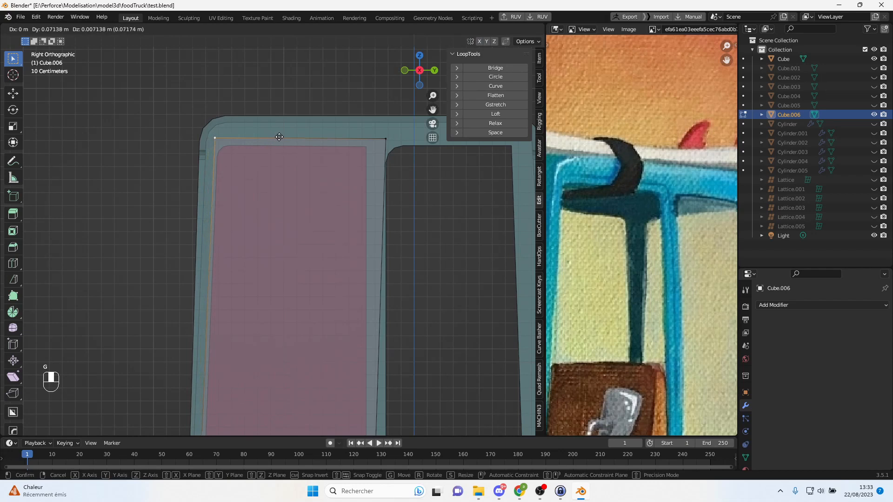
{"action": "left_click", "coordinate": [277, 139]}
{"action": "left_click", "coordinate": [386, 139]}
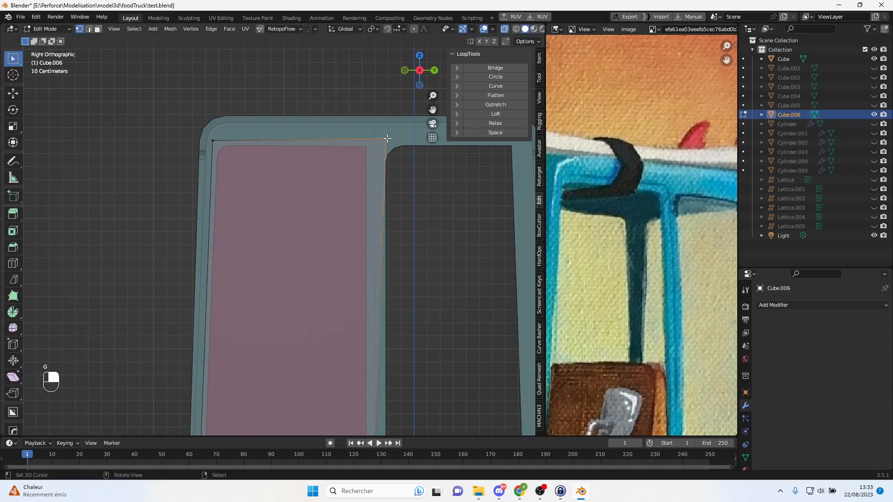
{"action": "key", "text": "g"}
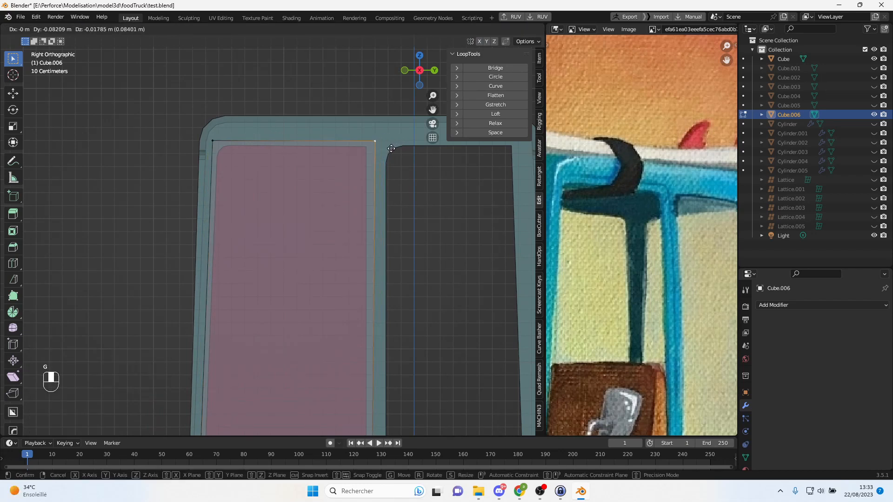
{"action": "left_click", "coordinate": [391, 148]}
- Raise the door's top front corner slightly and its top rear corner about 0.014 m along Z
{"action": "left_click", "coordinate": [215, 140]}
{"action": "key", "text": "g"}
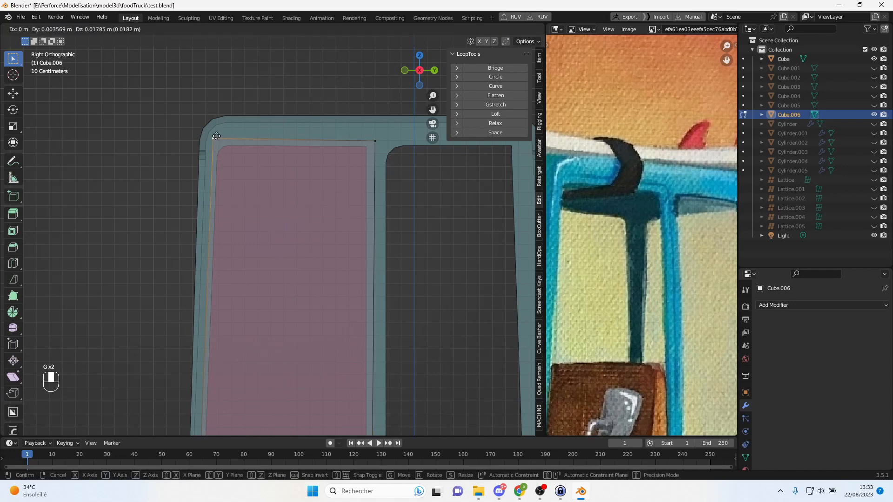
{"action": "left_click", "coordinate": [213, 138]}
{"action": "left_click", "coordinate": [381, 142]}
{"action": "key", "text": "g"}
{"action": "left_click", "coordinate": [381, 140]}
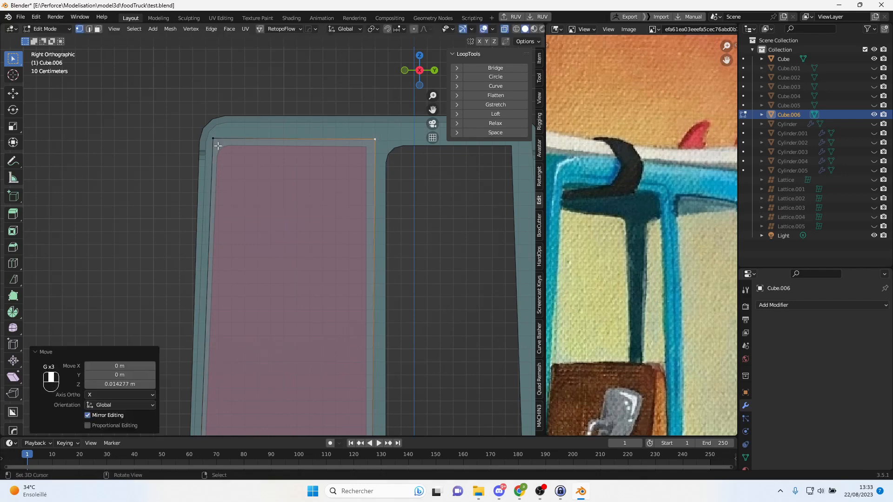
{"action": "left_click", "coordinate": [222, 143]}
{"action": "key", "text": "ctrl+b"}
{"action": "right_click", "coordinate": [289, 173]}
{"action": "scroll", "coordinate": [296, 264], "scroll_direction": "down", "scroll_amount": 3}
{"action": "middle_click_drag", "start_coordinate": [296, 264], "coordinate": [346, 258]}
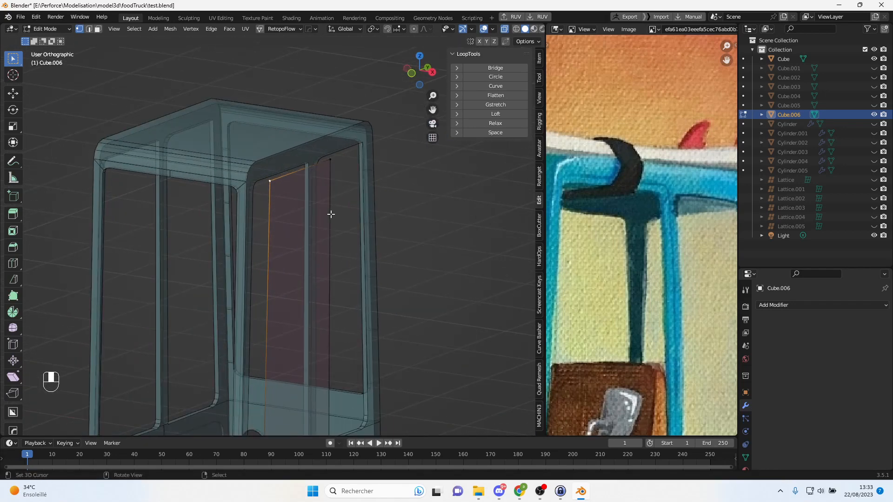
- Move the window-base rear vertex about 0.024 m along Y and 0.009 m along Z, and the front one about -0.012 m along Y
{"action": "key", "text": "KP_3"}
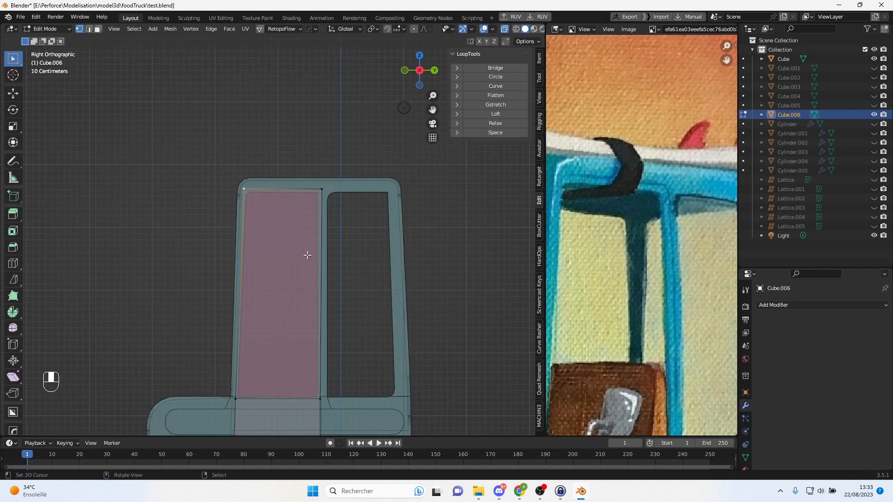
{"action": "scroll", "coordinate": [325, 202], "scroll_direction": "up", "scroll_amount": 2}
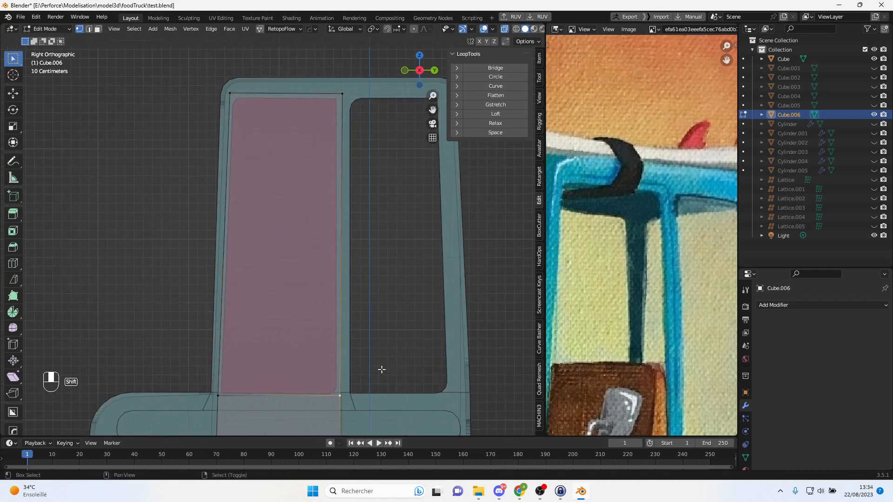
{"action": "middle_click_drag", "start_coordinate": [378, 369], "coordinate": [330, 255], "text": "shift"}
{"action": "scroll", "coordinate": [362, 329], "scroll_direction": "up", "scroll_amount": 3}
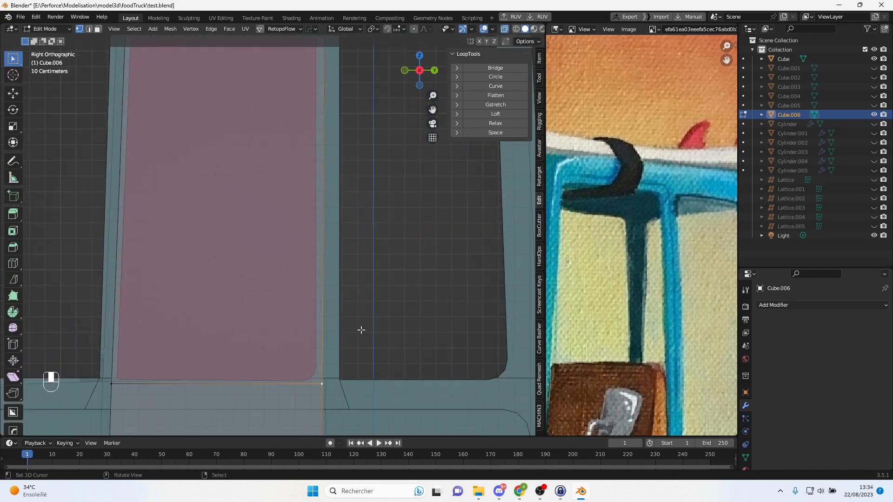
{"action": "key", "text": "g"}
{"action": "left_click", "coordinate": [351, 359]}
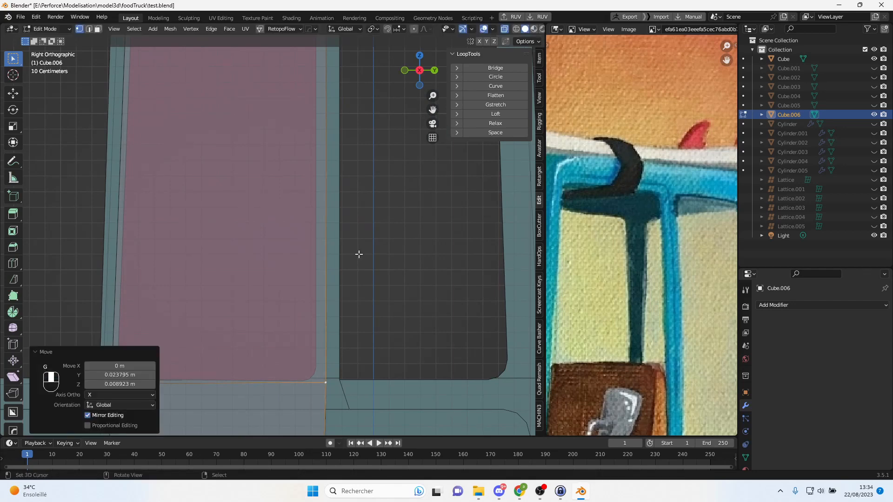
{"action": "middle_click_drag", "start_coordinate": [330, 319], "coordinate": [421, 259], "text": "shift"}
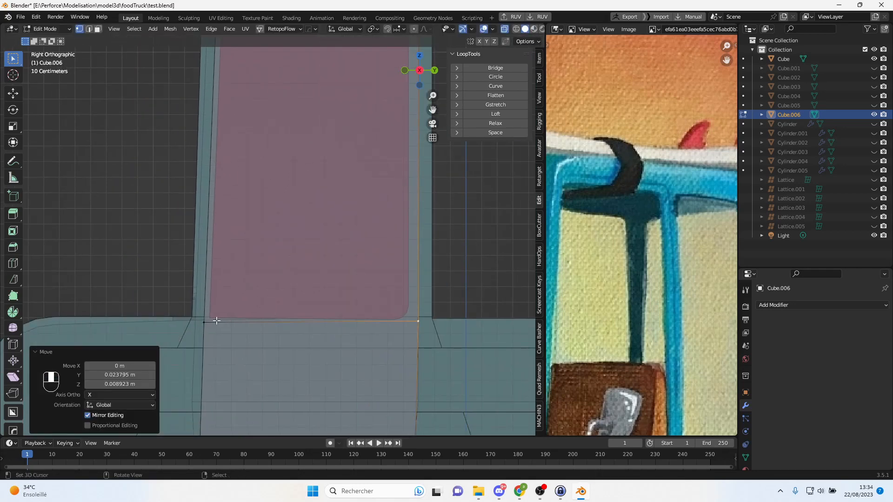
{"action": "left_click", "coordinate": [216, 321]}
{"action": "key", "text": "g"}
{"action": "left_click", "coordinate": [235, 315]}
- Turn off see-through display and extrude all the door's faces outward about 0.42 m along their normals
{"action": "middle_click_drag", "start_coordinate": [259, 297], "coordinate": [288, 86], "text": "shift"}
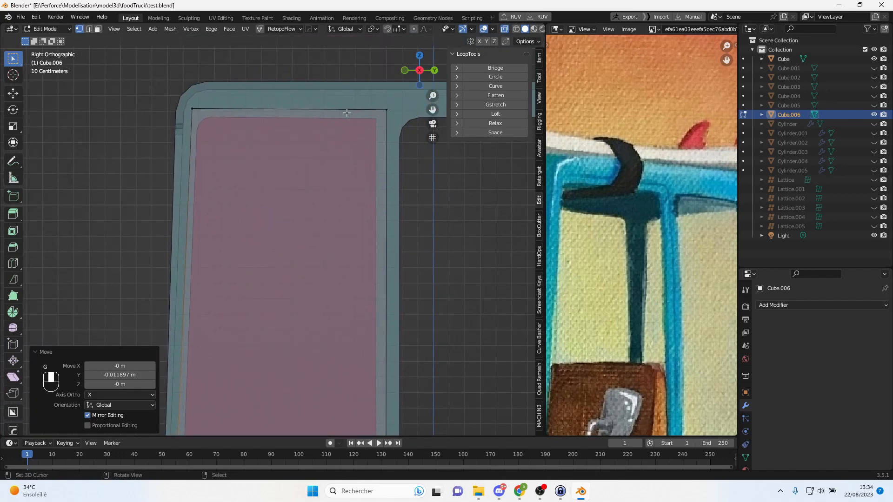
{"action": "scroll", "coordinate": [377, 115], "scroll_direction": "down", "scroll_amount": 5}
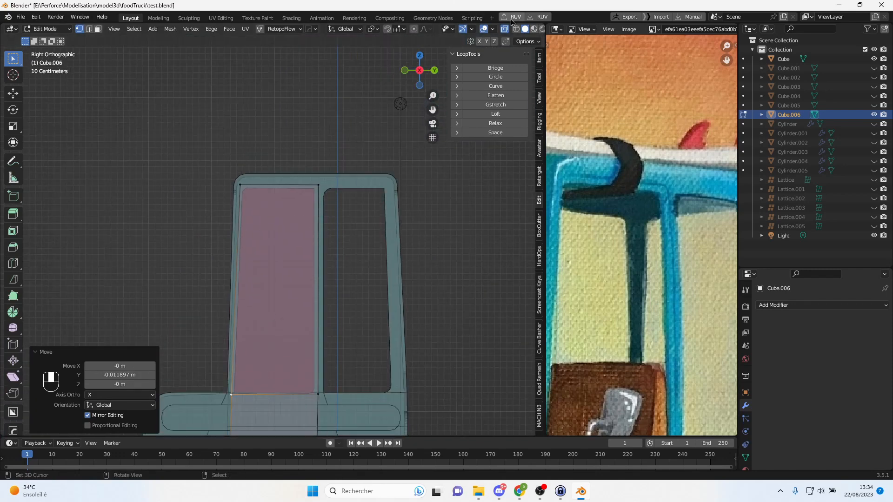
{"action": "left_click", "coordinate": [503, 31]}
{"action": "scroll", "coordinate": [351, 151], "scroll_direction": "down", "scroll_amount": 3}
{"action": "middle_click_drag", "start_coordinate": [351, 152], "coordinate": [266, 144]}
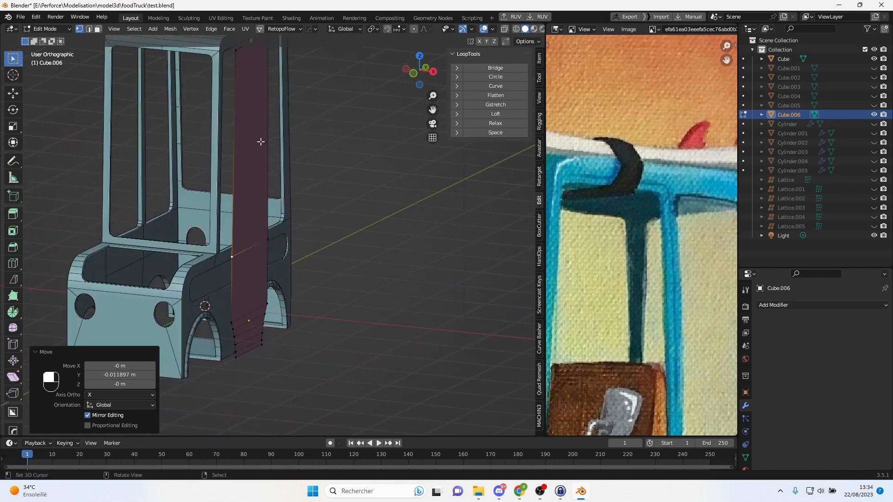
{"action": "left_click", "coordinate": [97, 29]}
{"action": "left_click", "coordinate": [241, 166]}
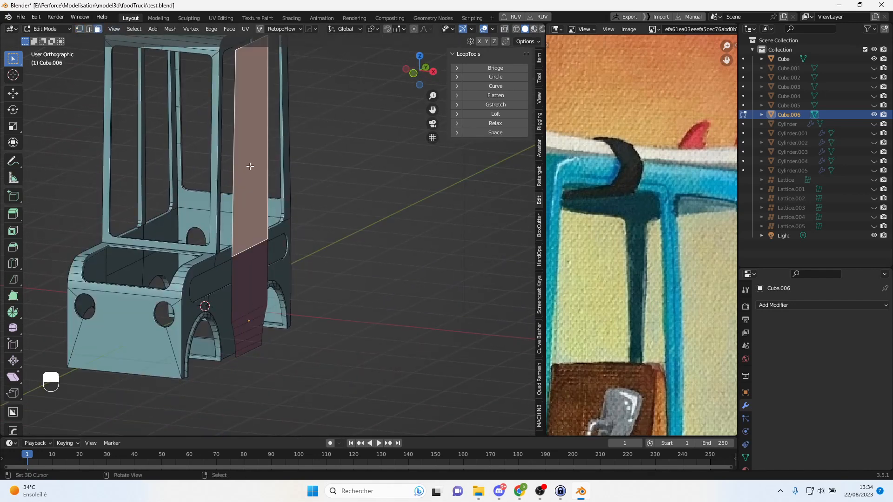
{"action": "key", "text": "a"}
{"action": "middle_click_drag", "start_coordinate": [257, 178], "coordinate": [275, 178]}
{"action": "key", "text": "e"}
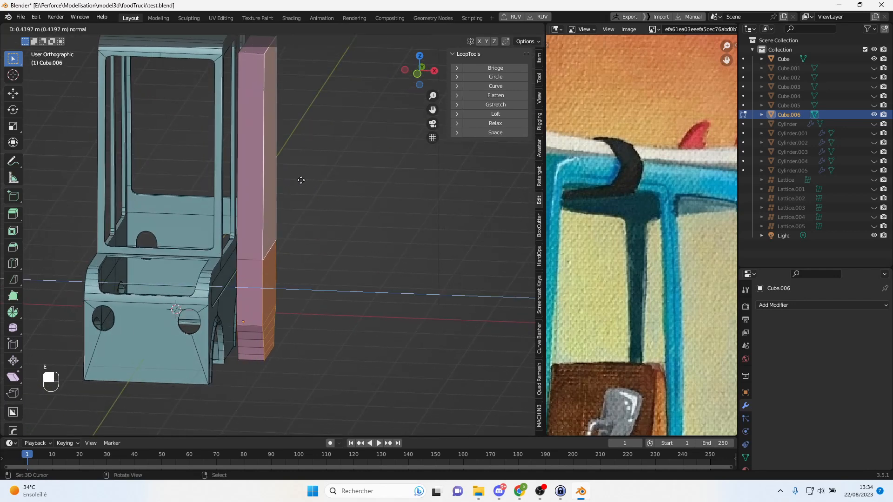
{"action": "left_click", "coordinate": [300, 181]}
{"action": "middle_click_drag", "start_coordinate": [288, 167], "coordinate": [299, 210]}
- Apply all transforms to the extruded door object and return to editing its edges
{"action": "key", "text": "Tab"}
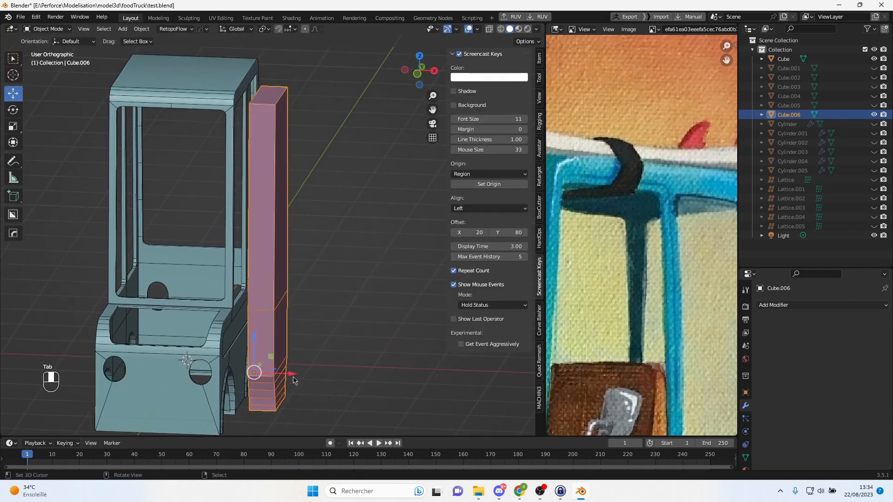
{"action": "scroll", "coordinate": [290, 124], "scroll_direction": "up", "scroll_amount": 1}
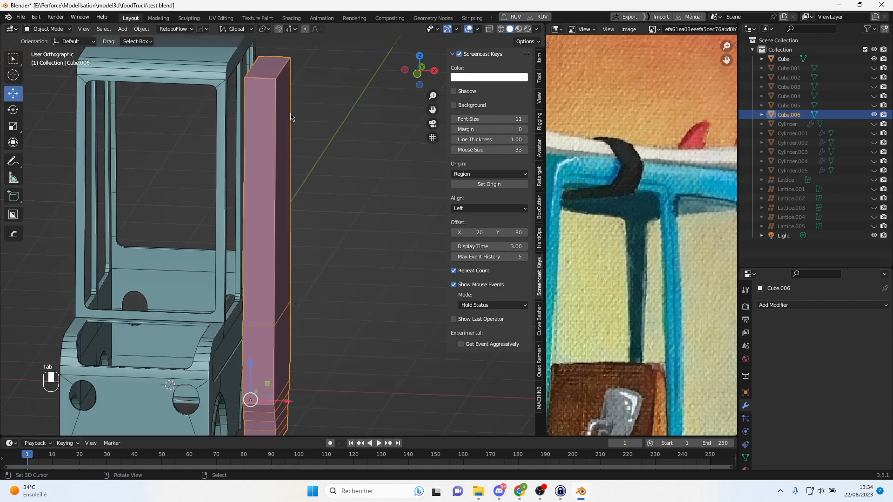
{"action": "middle_click_drag", "start_coordinate": [290, 114], "coordinate": [282, 110]}
{"action": "key", "text": "Tab"}
{"action": "left_click", "coordinate": [259, 79]}
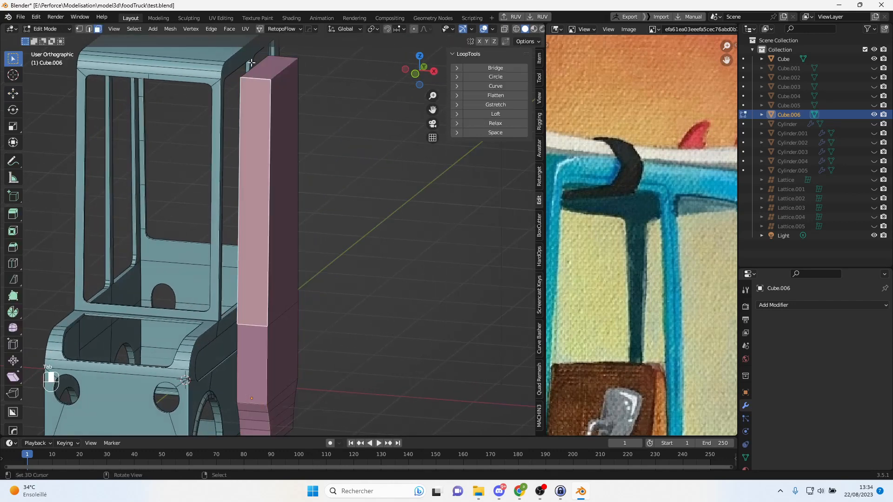
{"action": "left_click", "coordinate": [89, 30]}
{"action": "left_click", "coordinate": [303, 60]}
{"action": "middle_click_drag", "start_coordinate": [331, 115], "coordinate": [319, 114]}
{"action": "key", "text": "Tab"}
{"action": "key", "text": "ctrl+a"}
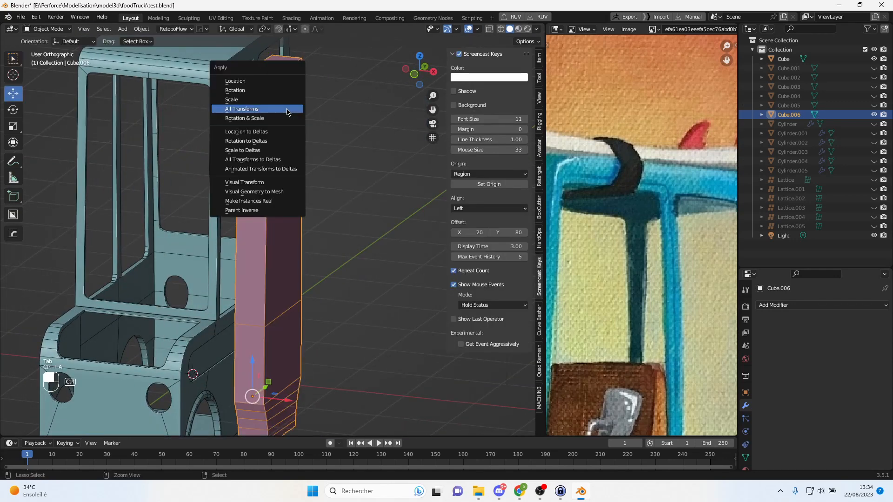
{"action": "left_click", "coordinate": [287, 110]}
{"action": "key", "text": "Tab"}
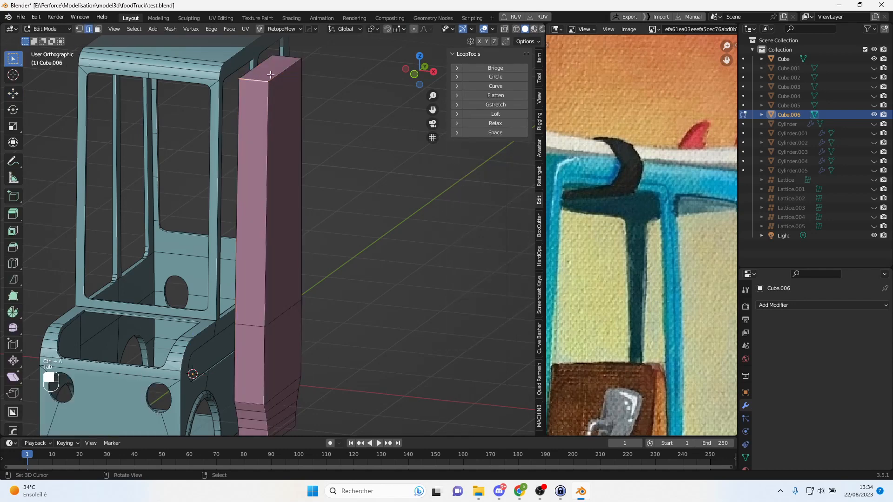
- Bevel the front and rear edges of the door's top face with a 0.0867 m width and 3 segments
{"action": "left_click", "coordinate": [293, 59], "text": "shift"}
{"action": "middle_click_drag", "start_coordinate": [299, 124], "coordinate": [225, 115]}
{"action": "scroll", "coordinate": [298, 88], "scroll_direction": "up", "scroll_amount": 2}
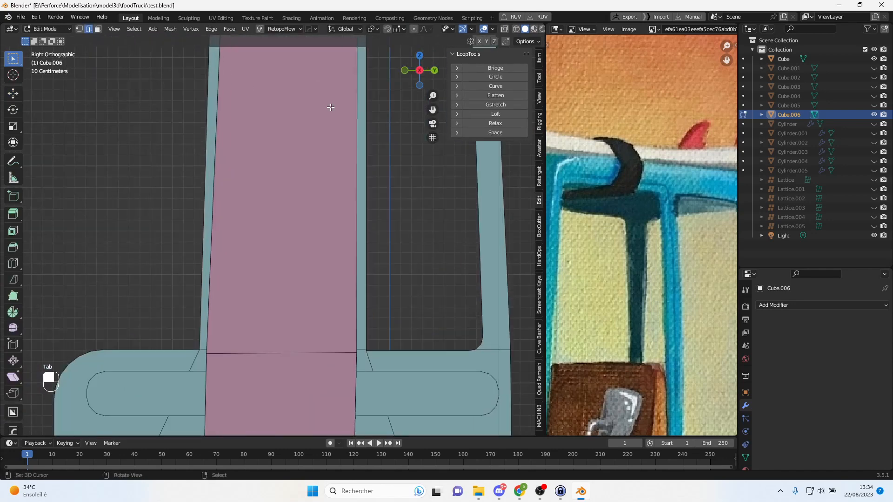
{"action": "middle_click_drag", "start_coordinate": [319, 71], "coordinate": [306, 214], "text": "shift"}
{"action": "scroll", "coordinate": [305, 214], "scroll_direction": "up", "scroll_amount": 2}
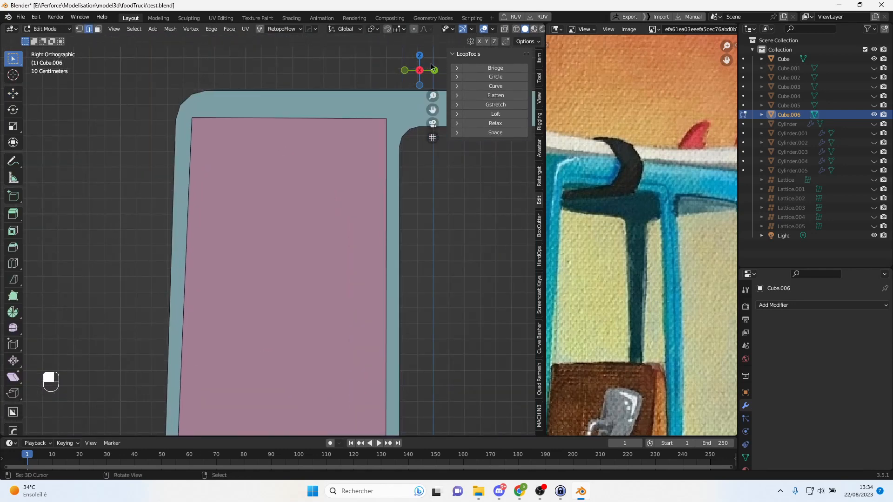
{"action": "left_click", "coordinate": [505, 29]}
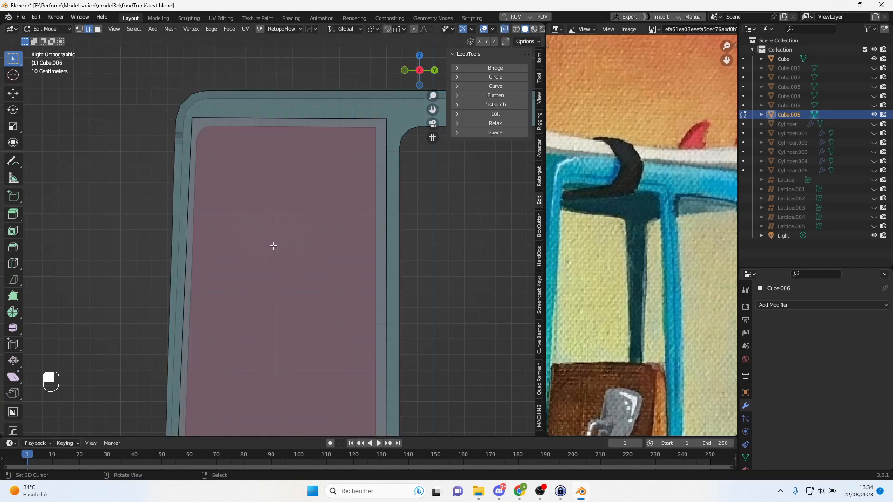
{"action": "key", "text": "ctrl+b"}
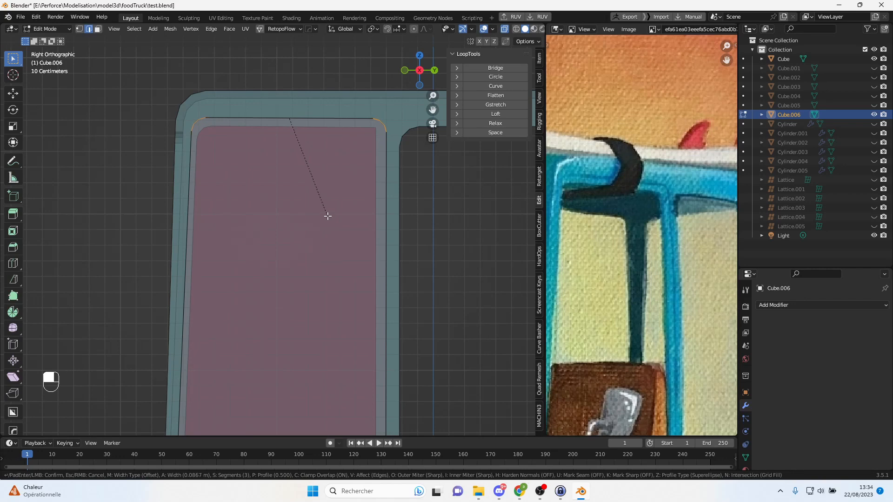
{"action": "left_click", "coordinate": [328, 216]}
{"action": "middle_click_drag", "start_coordinate": [325, 219], "coordinate": [366, 258]}
{"action": "left_click", "coordinate": [504, 29]}
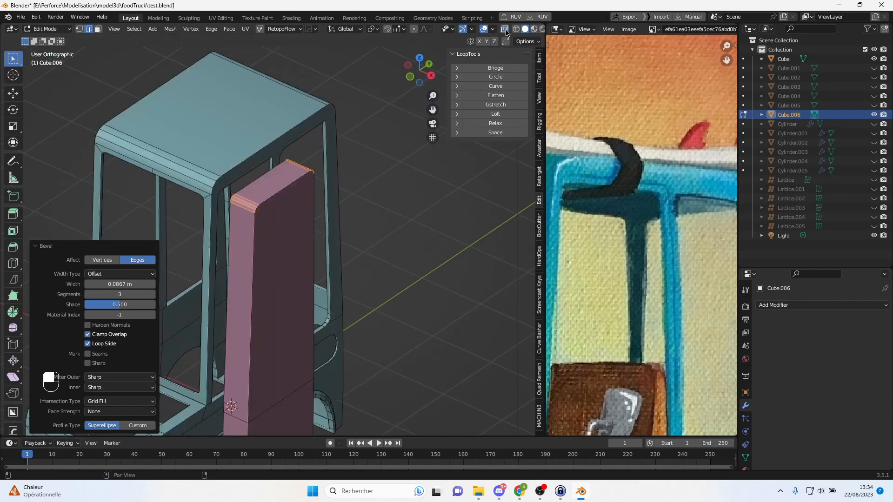
- Set the door's origin to its geometry and move the door along X toward the car body
{"action": "key", "text": "Tab"}
{"action": "scroll", "coordinate": [310, 330], "scroll_direction": "down", "scroll_amount": 1}
{"action": "middle_click_drag", "start_coordinate": [311, 329], "coordinate": [348, 305]}
{"action": "scroll", "coordinate": [347, 306], "scroll_direction": "up", "scroll_amount": 2}
{"action": "middle_click_drag", "start_coordinate": [302, 336], "coordinate": [336, 176], "text": "shift"}
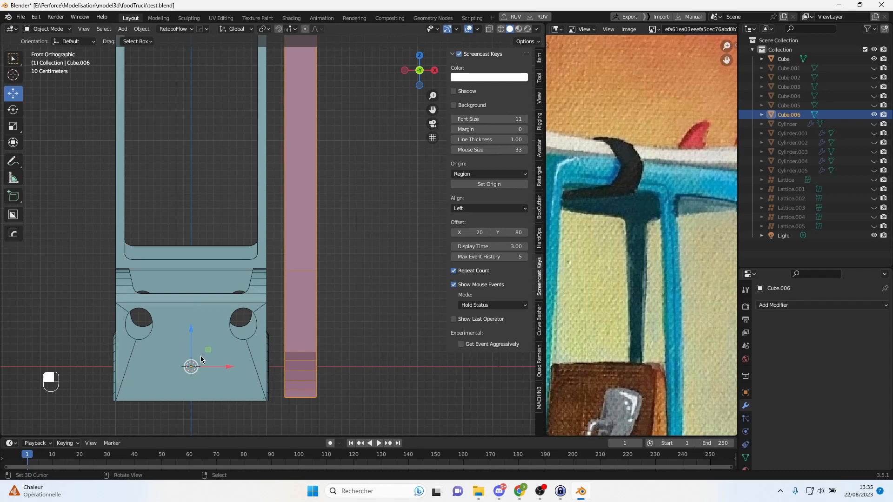
{"action": "middle_click_drag", "start_coordinate": [285, 183], "coordinate": [284, 237], "text": "shift"}
{"action": "left_click", "coordinate": [145, 29]}
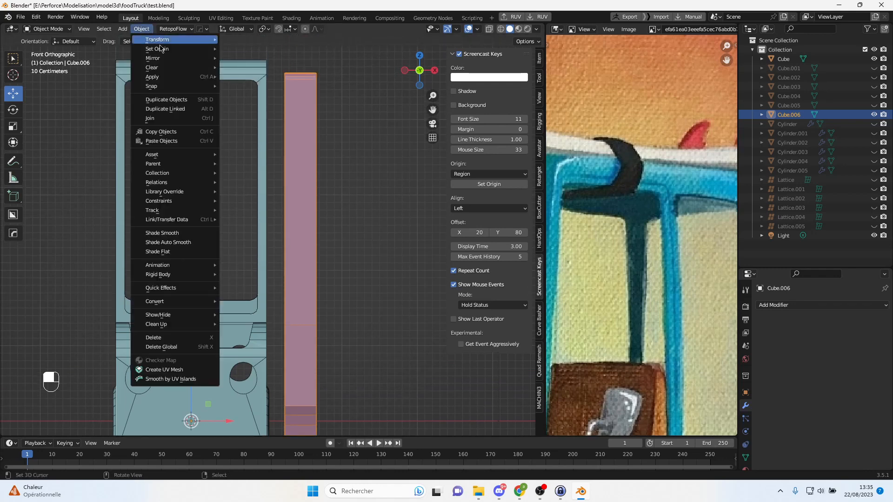
{"action": "mouse_move", "coordinate": [158, 49]}
{"action": "left_click", "coordinate": [280, 61]}
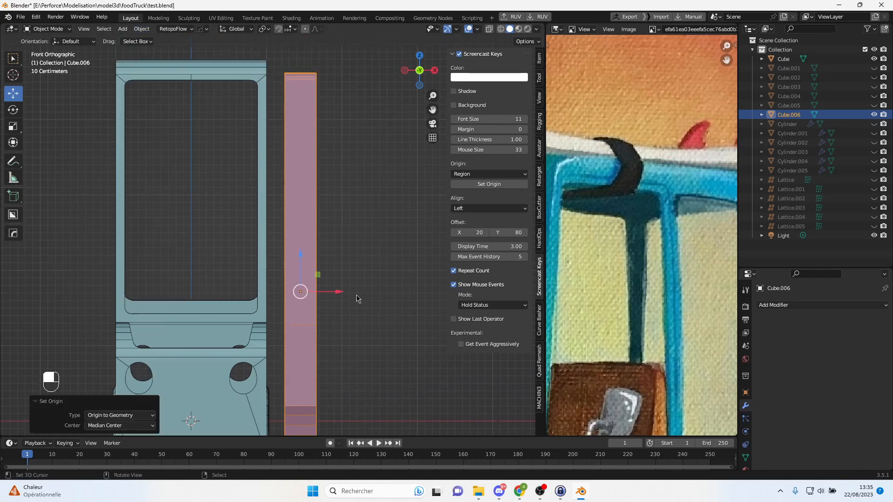
{"action": "left_click_drag", "start_coordinate": [341, 295], "coordinate": [321, 292]}
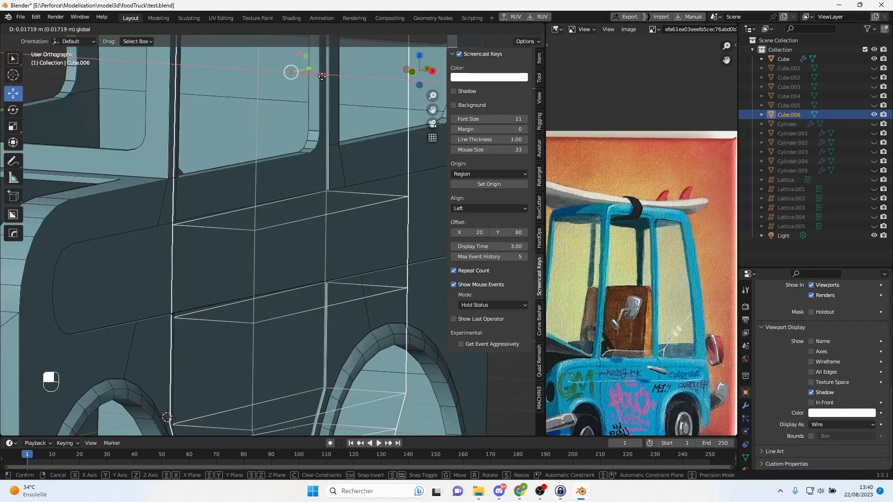
- Move the door about 0.0237 m along X at the body side, hide it and select the car body
{"action": "left_click_drag", "start_coordinate": [322, 77], "coordinate": [322, 81]}
{"action": "middle_click_drag", "start_coordinate": [305, 207], "coordinate": [299, 225], "text": "shift"}
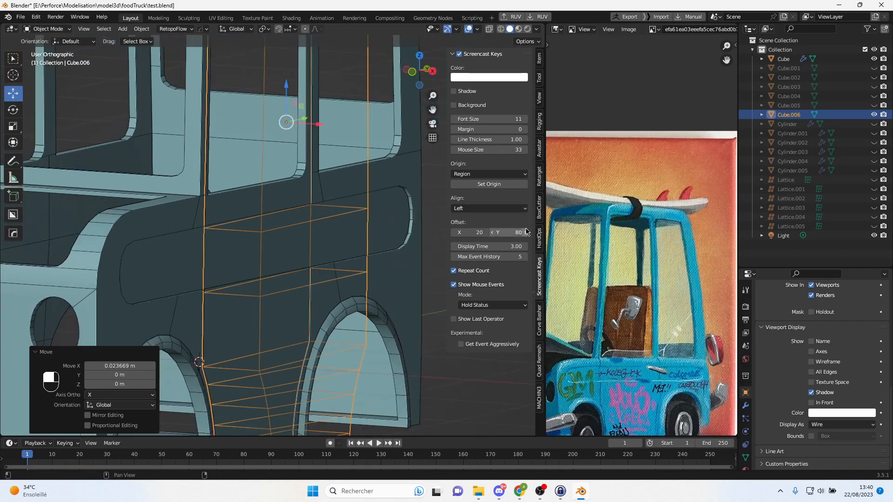
{"action": "mouse_move", "coordinate": [352, 251]}
{"action": "middle_mouse_down"}
{"action": "mouse_move", "coordinate": [300, 248]}
{"action": "mouse_move", "coordinate": [349, 258]}
{"action": "mouse_move", "coordinate": [324, 254]}
{"action": "mouse_move", "coordinate": [322, 235]}
{"action": "mouse_move", "coordinate": [280, 242]}
{"action": "mouse_move", "coordinate": [232, 270]}
{"action": "mouse_move", "coordinate": [339, 259]}
{"action": "mouse_move", "coordinate": [353, 246]}
{"action": "mouse_move", "coordinate": [341, 251]}
{"action": "middle_mouse_up"}
{"action": "key", "text": "h"}
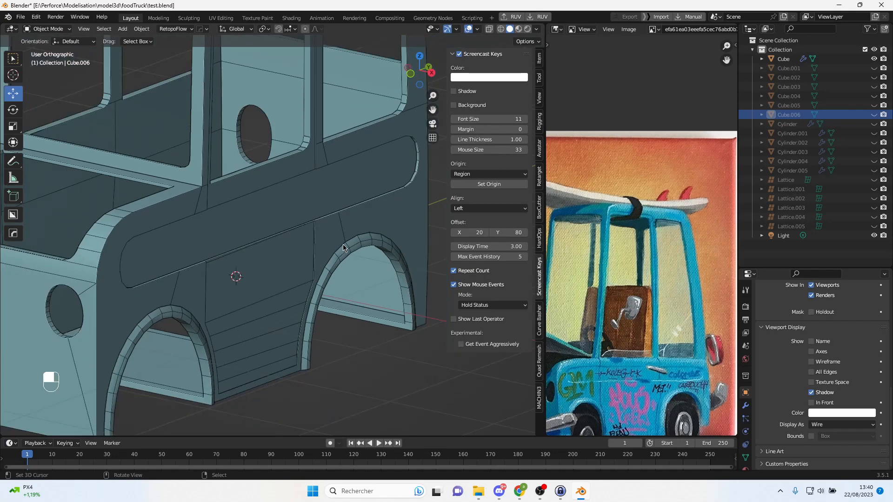
{"action": "left_click", "coordinate": [311, 213]}
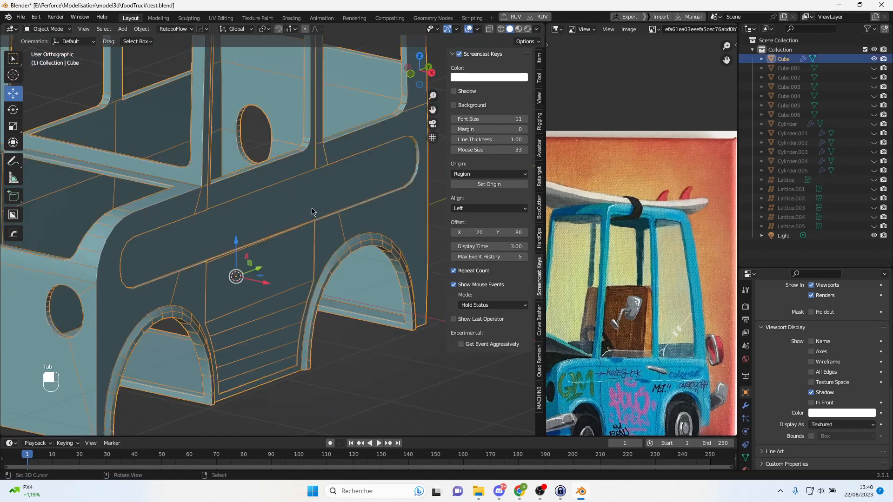
{"action": "key", "text": "Tab"}
{"action": "mouse_move", "coordinate": [361, 264]}
{"action": "middle_mouse_down"}
{"action": "mouse_move", "coordinate": [351, 267]}
{"action": "mouse_move", "coordinate": [358, 261]}
{"action": "middle_mouse_up"}
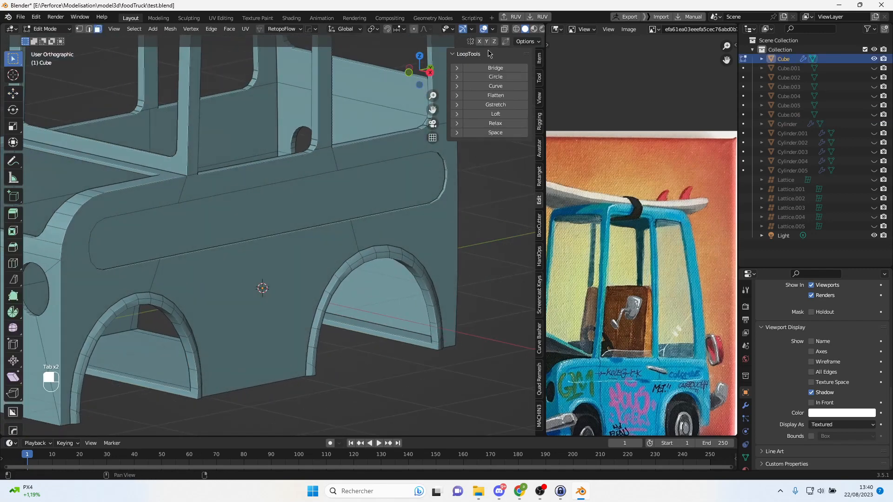
{"action": "left_click", "coordinate": [494, 29]}
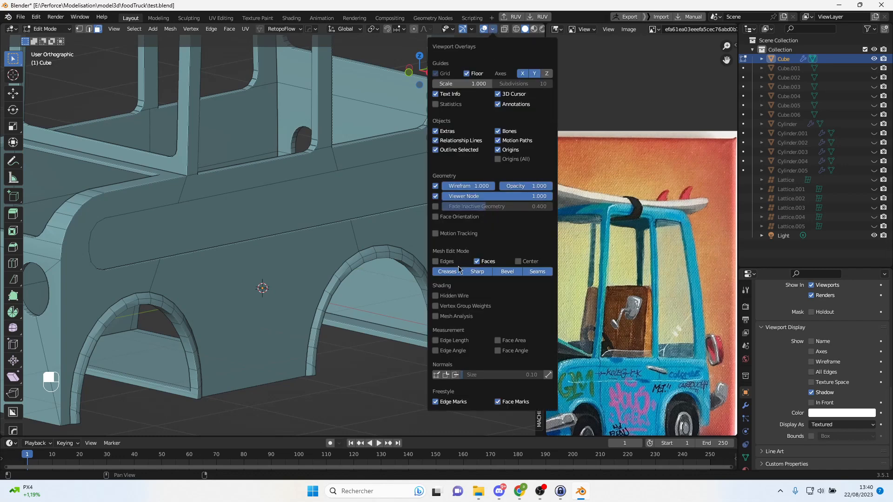
{"action": "left_click", "coordinate": [435, 188]}
{"action": "left_click", "coordinate": [435, 188]}
{"action": "left_click", "coordinate": [436, 188]}
{"action": "left_click", "coordinate": [436, 188]}
{"action": "key", "text": "Tab"}
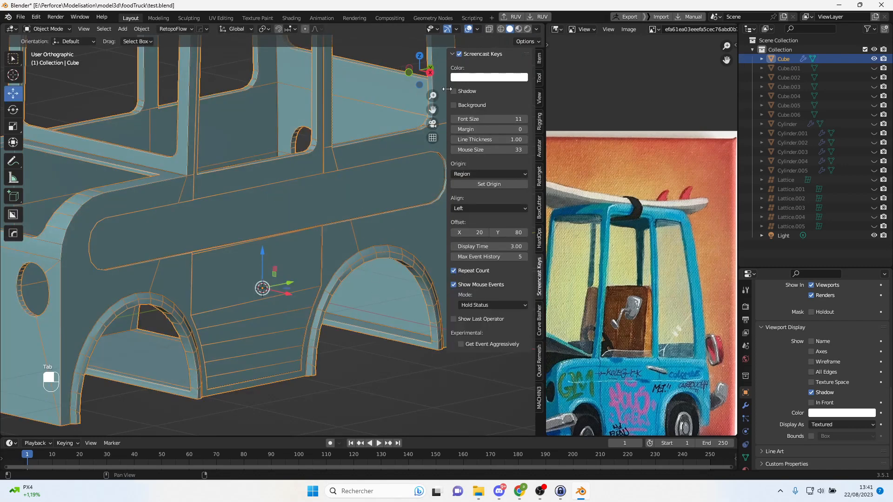
- Turn off the wireframe overlay in Object Mode and inspect the car body's roof, pillars and side
{"action": "left_click", "coordinate": [478, 29]}
{"action": "left_click", "coordinate": [424, 186]}
{"action": "middle_click_drag", "start_coordinate": [342, 240], "coordinate": [316, 412]}
{"action": "middle_click_drag", "start_coordinate": [414, 209], "coordinate": [295, 227]}
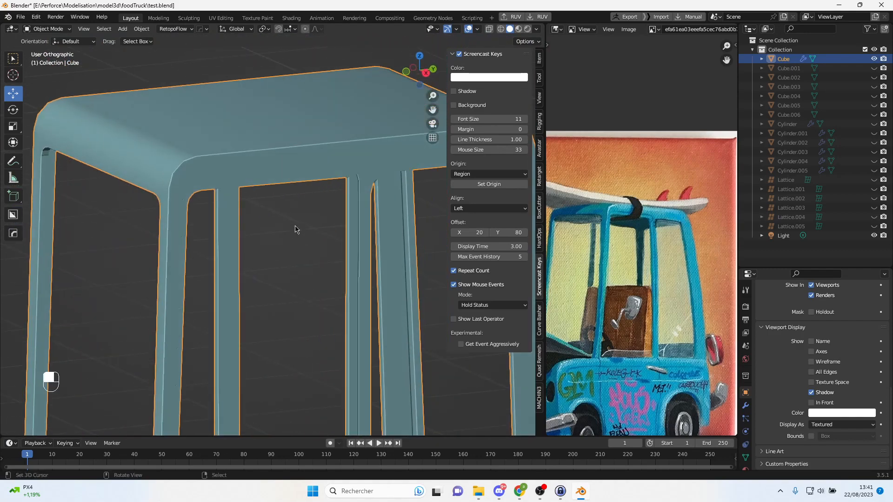
{"action": "scroll", "coordinate": [295, 229], "scroll_direction": "down", "scroll_amount": 4}
{"action": "middle_click_drag", "start_coordinate": [305, 275], "coordinate": [317, 252]}
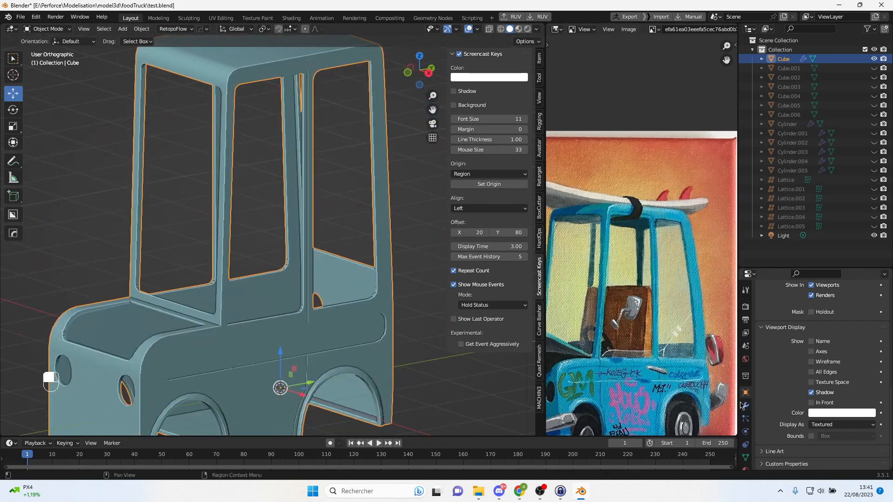
- Apply the car body's Boolean modifier so the cut becomes part of the mesh
{"action": "left_click", "coordinate": [745, 406]}
{"action": "left_click", "coordinate": [861, 321]}
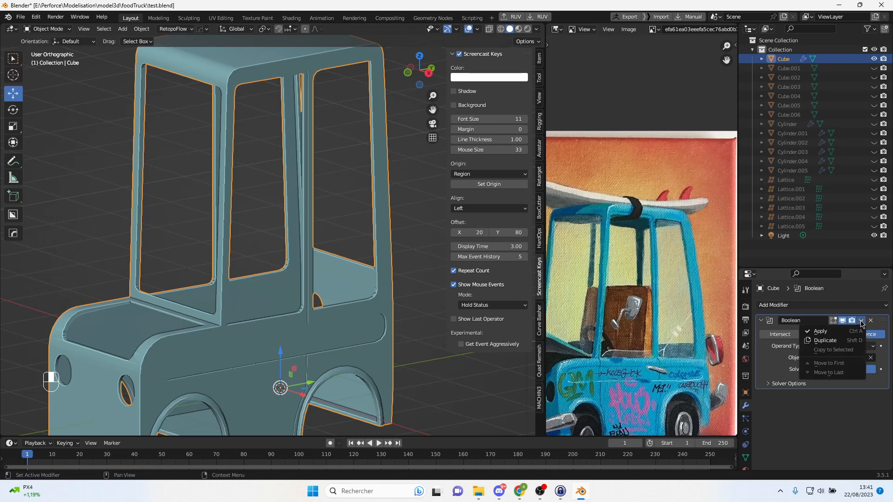
{"action": "left_click", "coordinate": [819, 331]}
- Symmetrize the car body mesh across X from the positive to the negative side and return to Object Mode
{"action": "mouse_move", "coordinate": [279, 320]}
{"action": "middle_mouse_down"}
{"action": "mouse_move", "coordinate": [298, 331]}
{"action": "mouse_move", "coordinate": [294, 325]}
{"action": "middle_mouse_up"}
{"action": "key", "text": "Tab"}
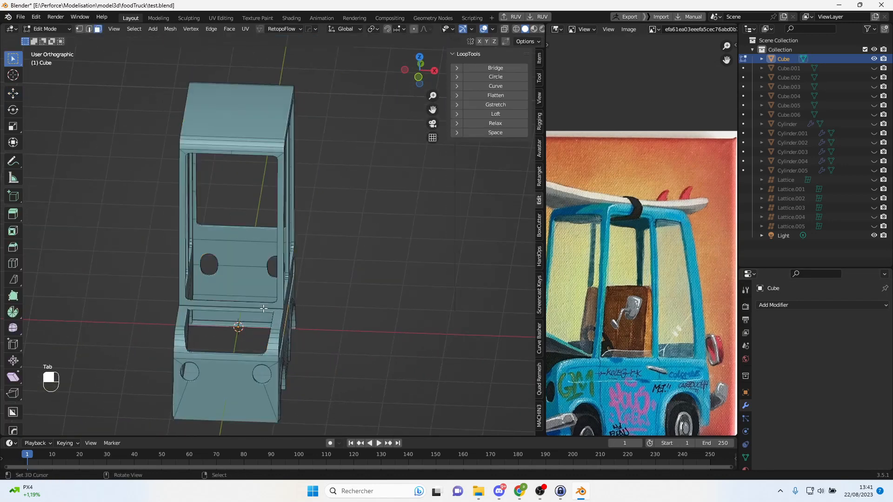
{"action": "key", "text": "alt+x"}
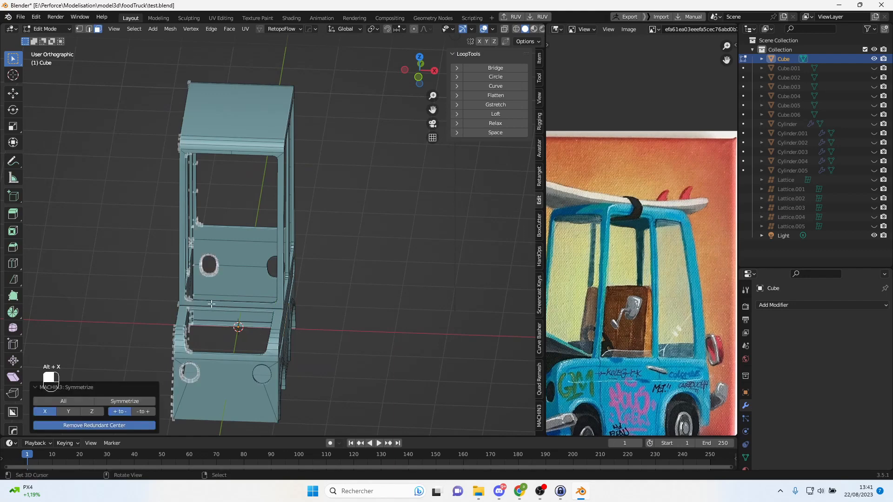
{"action": "middle_click_drag", "start_coordinate": [279, 302], "coordinate": [336, 204]}
{"action": "scroll", "coordinate": [333, 284], "scroll_direction": "up", "scroll_amount": 2}
{"action": "key", "text": "Tab"}
{"action": "scroll", "coordinate": [336, 242], "scroll_direction": "up", "scroll_amount": 2}
{"action": "middle_click_drag", "start_coordinate": [336, 241], "coordinate": [203, 258]}
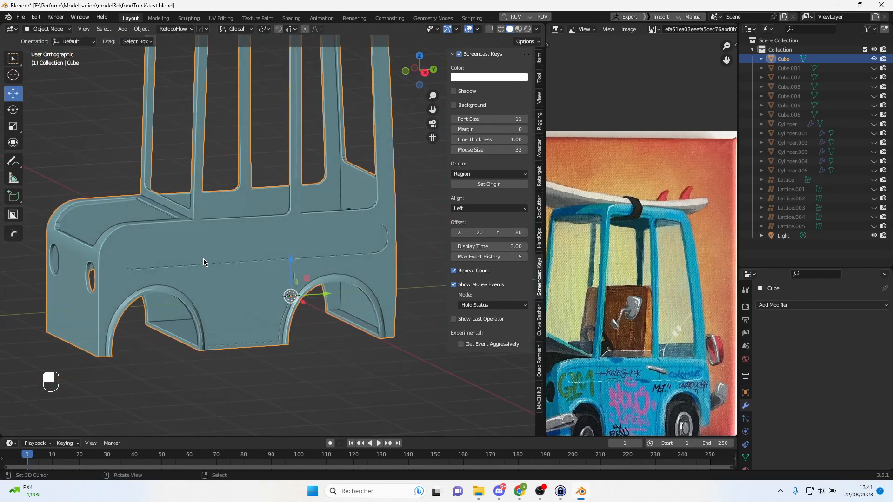
- Check the car body from several sides and widen the reference image area beside the 3D view
{"action": "middle_click_drag", "start_coordinate": [205, 259], "coordinate": [267, 246]}
{"action": "scroll", "coordinate": [267, 245], "scroll_direction": "down", "scroll_amount": 2}
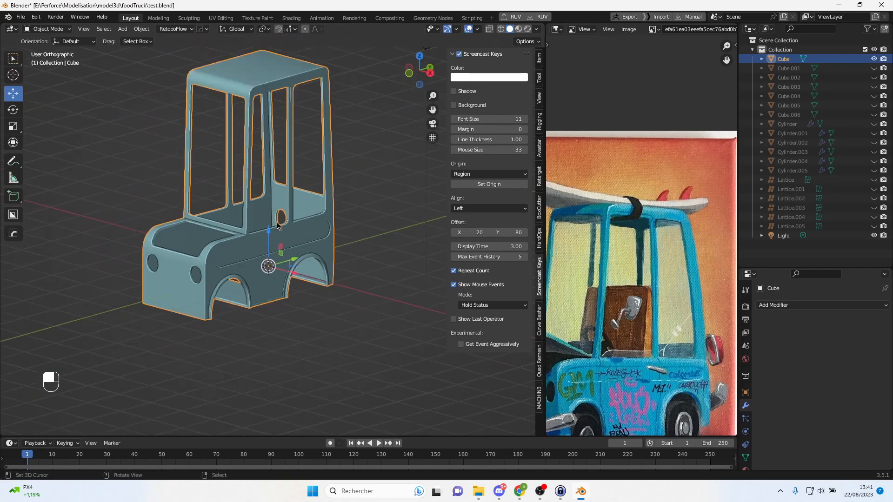
{"action": "middle_click_drag", "start_coordinate": [300, 182], "coordinate": [336, 233], "text": "shift"}
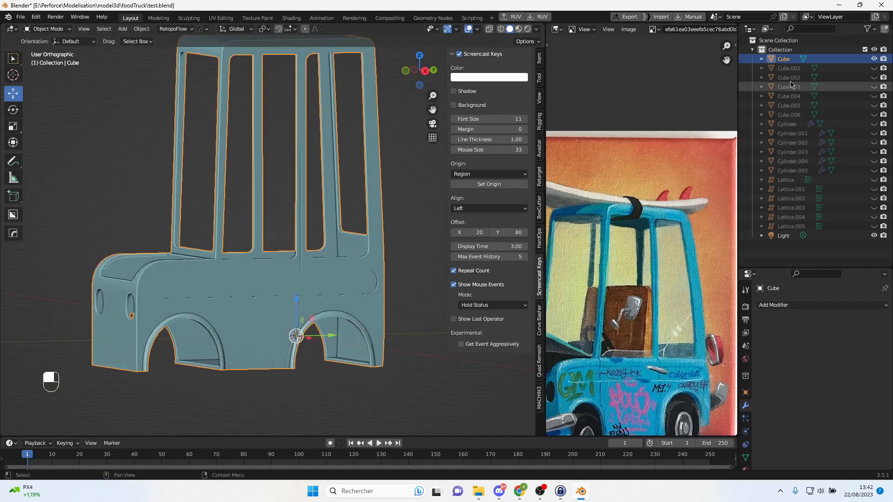
{"action": "middle_click_drag", "start_coordinate": [378, 192], "coordinate": [356, 243]}
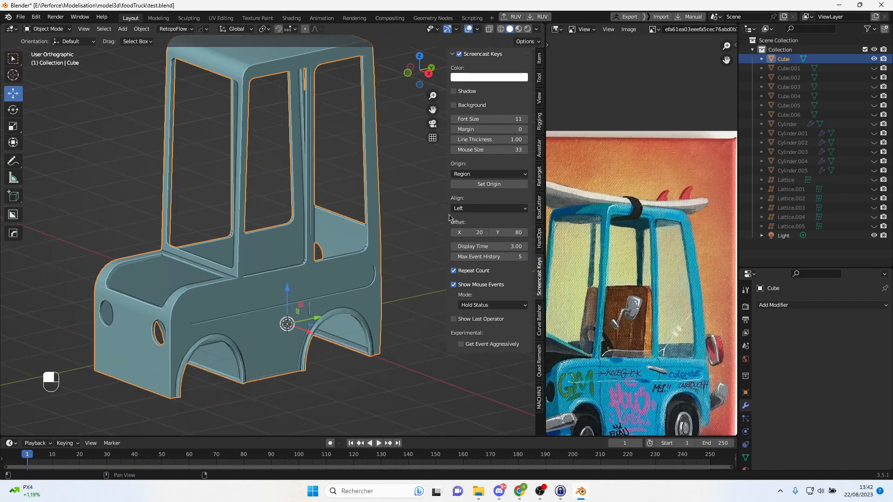
{"action": "left_click_drag", "start_coordinate": [546, 176], "coordinate": [487, 179]}
{"action": "middle_click_drag", "start_coordinate": [284, 186], "coordinate": [287, 203]}
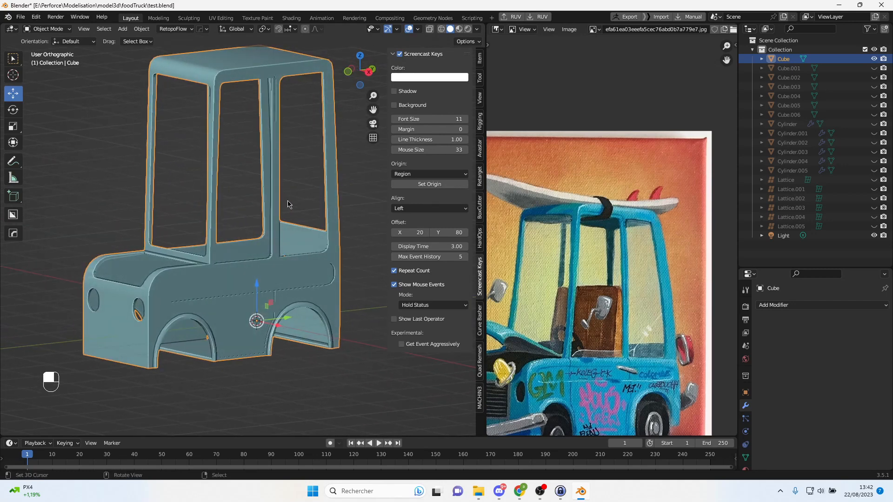
- Delete all the hidden helper objects from Cube.001 through Lattice.005, keeping only the car body and the light
{"action": "left_click", "coordinate": [788, 68]}
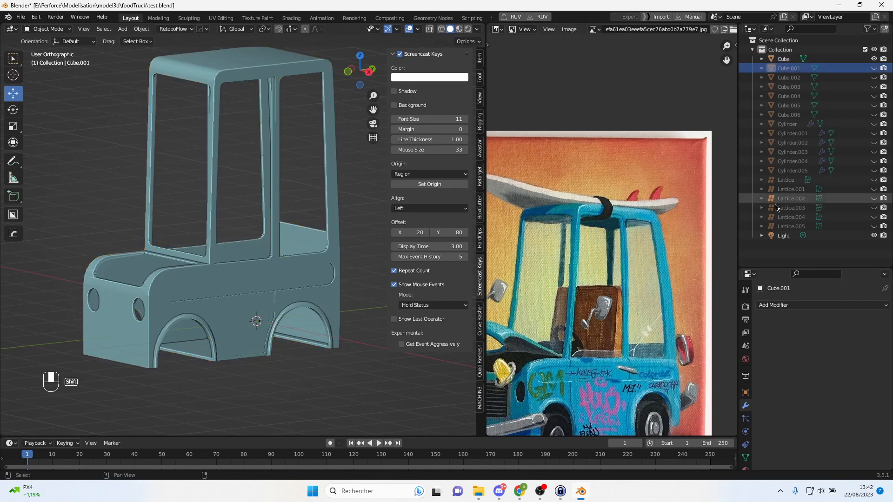
{"action": "left_click", "coordinate": [791, 226], "text": "shift"}
{"action": "right_click", "coordinate": [790, 227]}
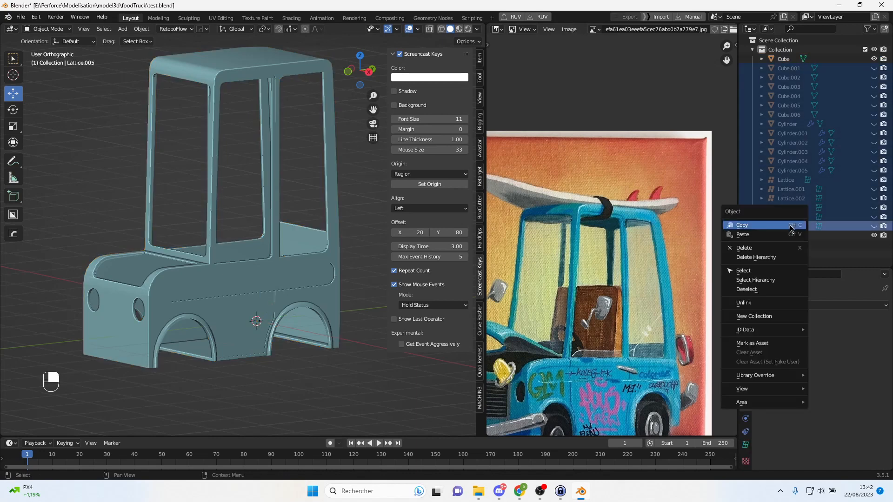
{"action": "left_click", "coordinate": [759, 249]}
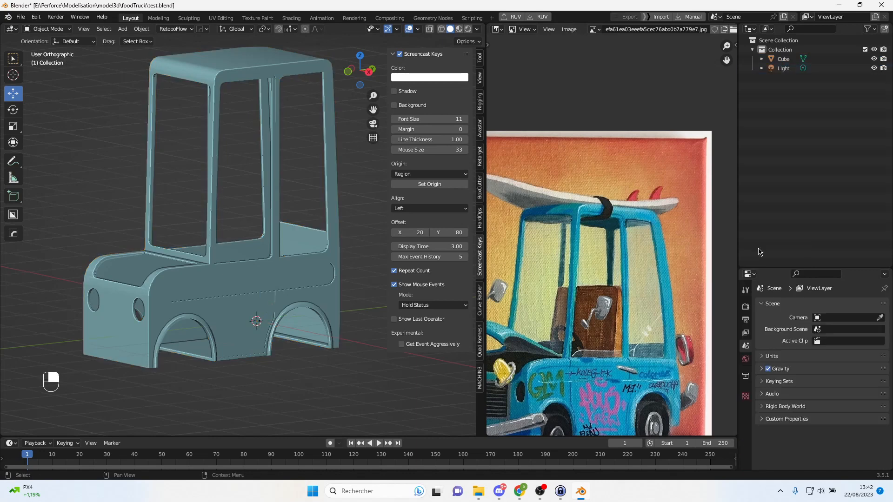
- Duplicate the car body in place, hide the copy and reselect the original in the right orthographic view
{"action": "left_click", "coordinate": [274, 231]}
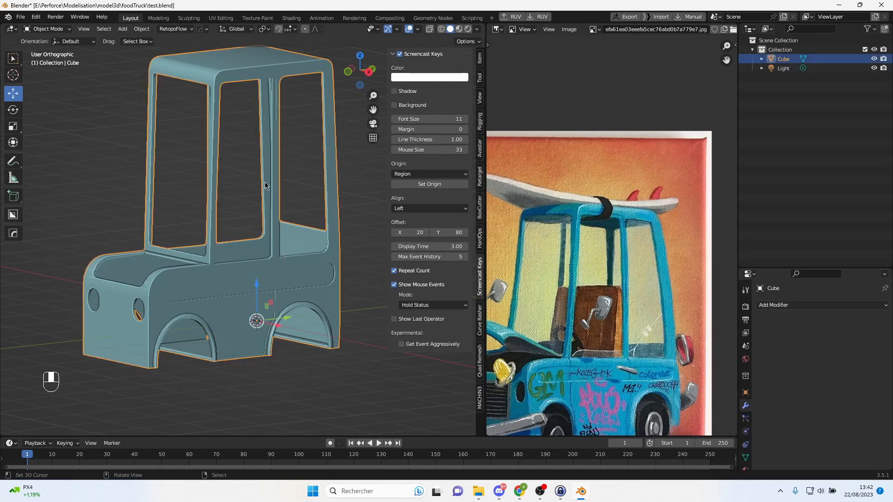
{"action": "key", "text": "shift+d"}
{"action": "right_click", "coordinate": [307, 186]}
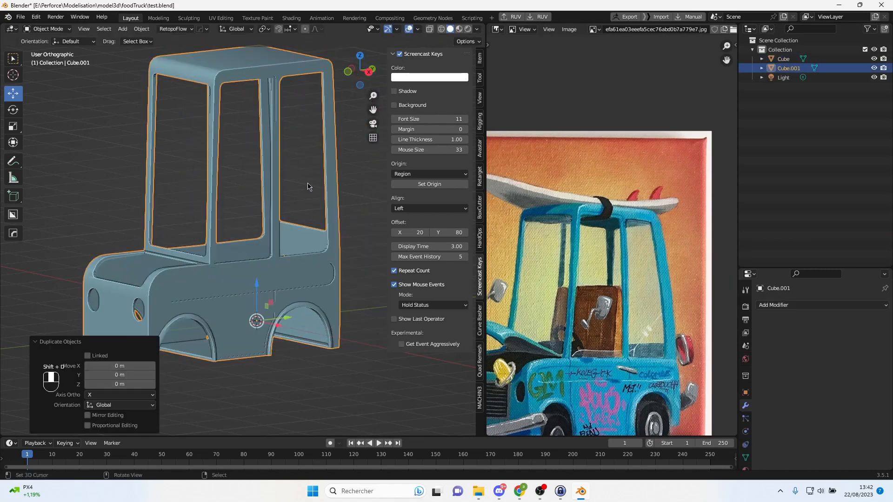
{"action": "left_click", "coordinate": [875, 68]}
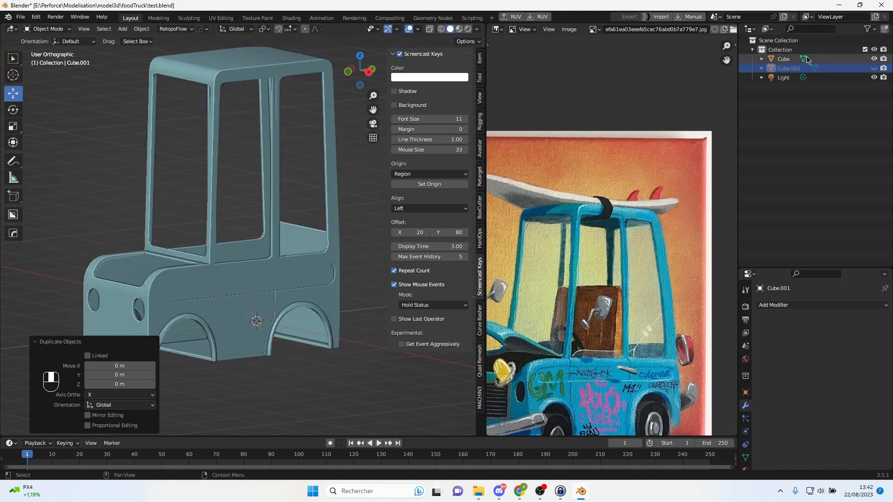
{"action": "left_click", "coordinate": [846, 60]}
{"action": "key", "text": "KP_3"}
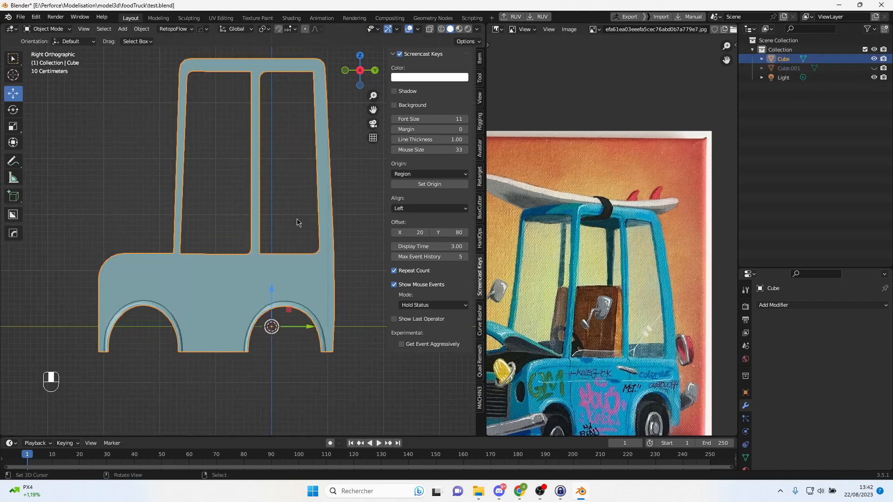